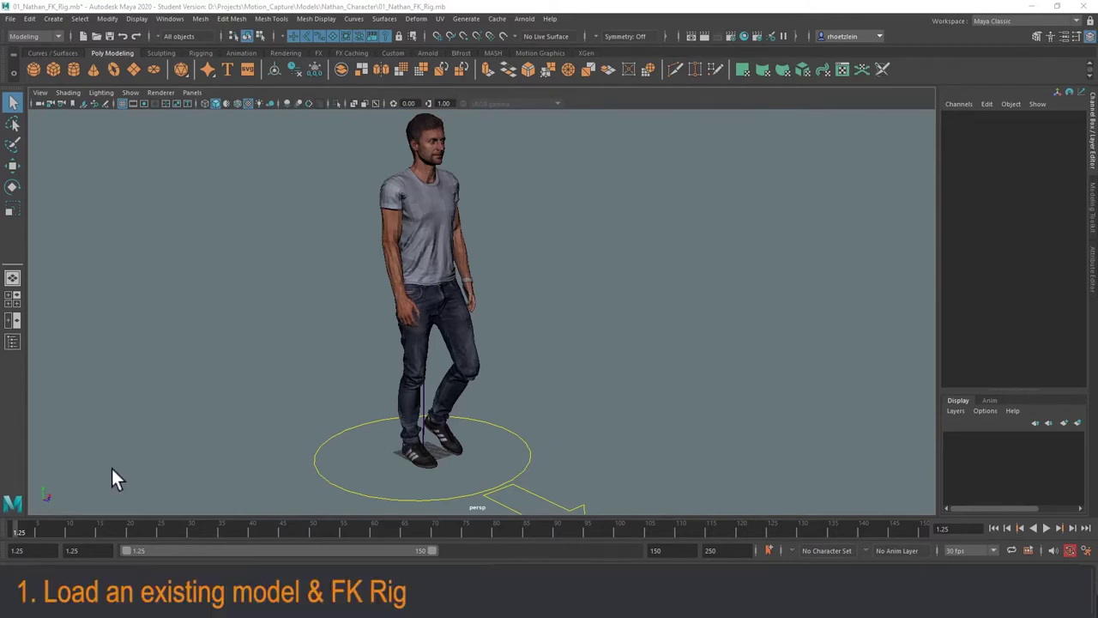
- Turn on X-Ray Joints and turn off Hardware Texturing for the character in the perspective view
{"action": "mouse_move", "coordinate": [403, 365]}
{"action": "left_mouse_down", "text": "alt"}
{"action": "mouse_move", "coordinate": [417, 363]}
{"action": "mouse_move", "coordinate": [360, 372]}
{"action": "mouse_move", "coordinate": [446, 364]}
{"action": "mouse_move", "coordinate": [417, 365]}
{"action": "left_mouse_up", "text": "alt"}
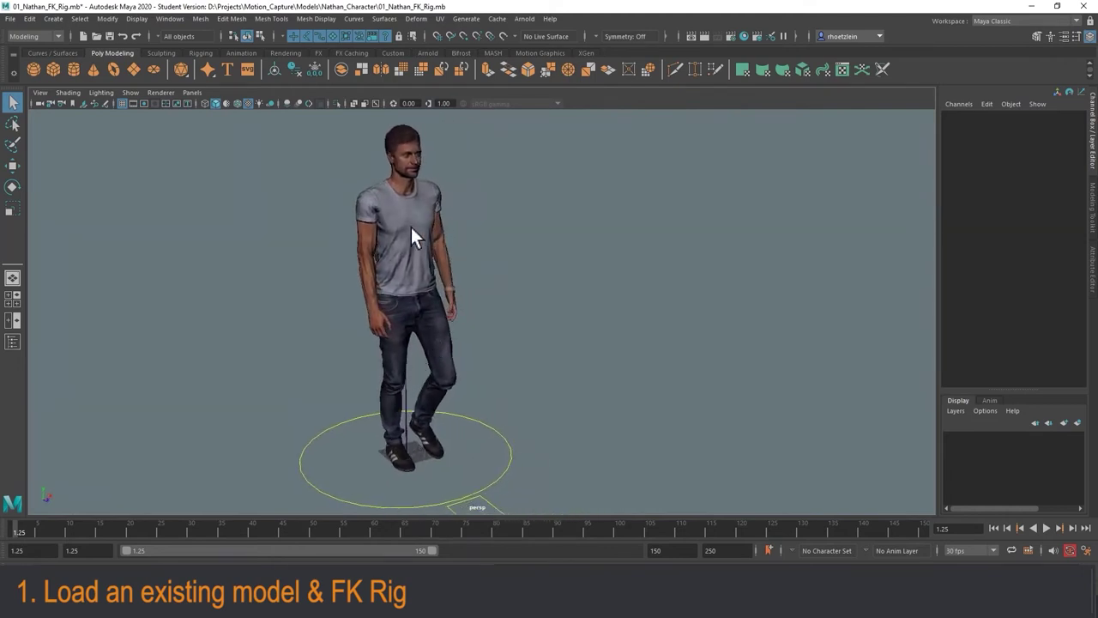
{"action": "mouse_move", "coordinate": [18, 528]}
{"action": "left_mouse_down"}
{"action": "mouse_move", "coordinate": [247, 535]}
{"action": "mouse_move", "coordinate": [6, 530]}
{"action": "mouse_move", "coordinate": [314, 529]}
{"action": "mouse_move", "coordinate": [18, 528]}
{"action": "left_mouse_up"}
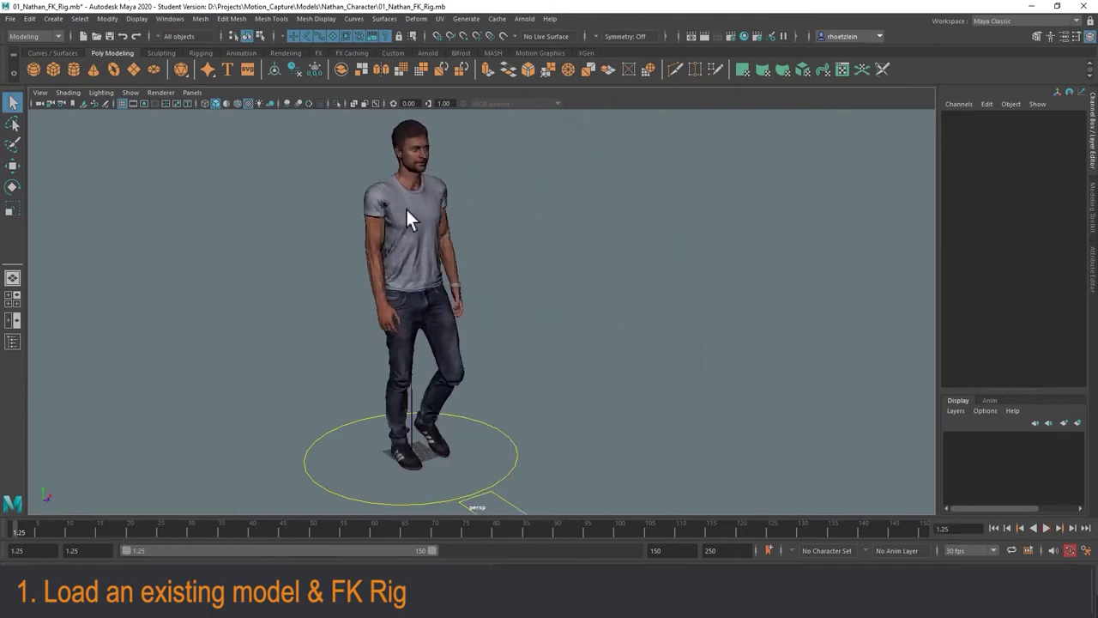
{"action": "mouse_move", "coordinate": [336, 290]}
{"action": "left_mouse_down", "text": "alt"}
{"action": "mouse_move", "coordinate": [346, 284]}
{"action": "mouse_move", "coordinate": [334, 281]}
{"action": "left_mouse_up", "text": "alt"}
{"action": "left_click", "coordinate": [100, 91]}
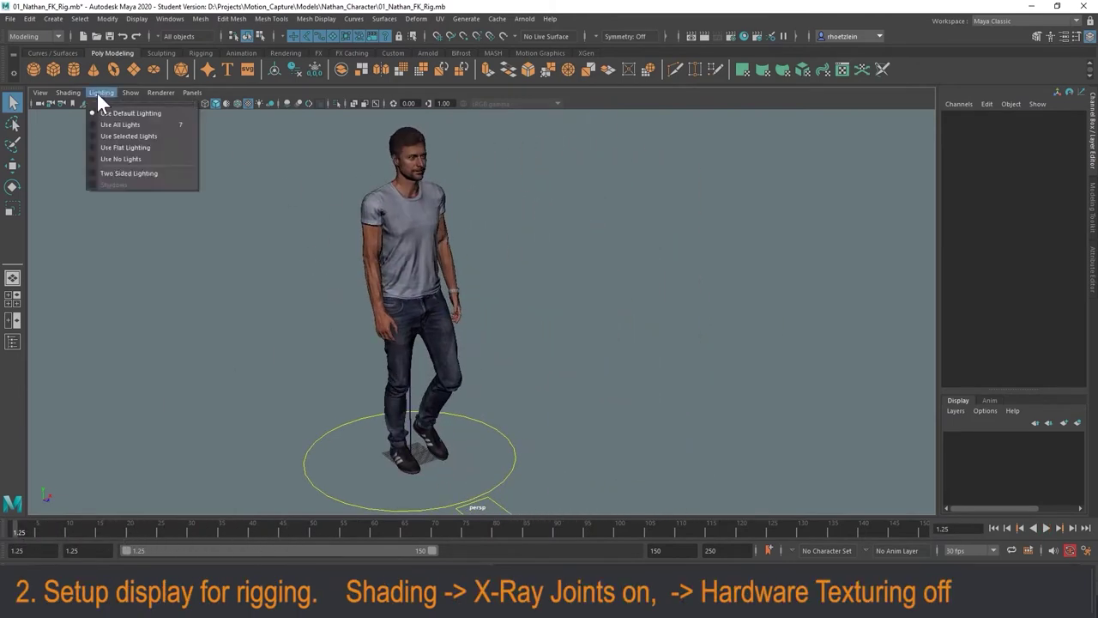
{"action": "mouse_move", "coordinate": [66, 91]}
{"action": "left_click", "coordinate": [66, 216]}
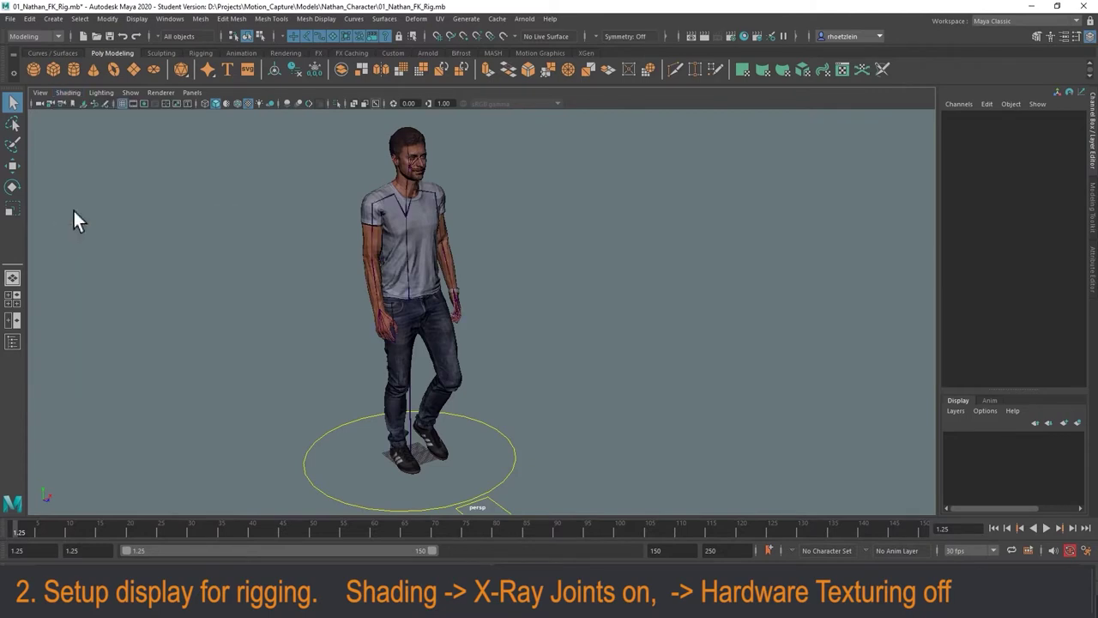
{"action": "left_click", "coordinate": [99, 93]}
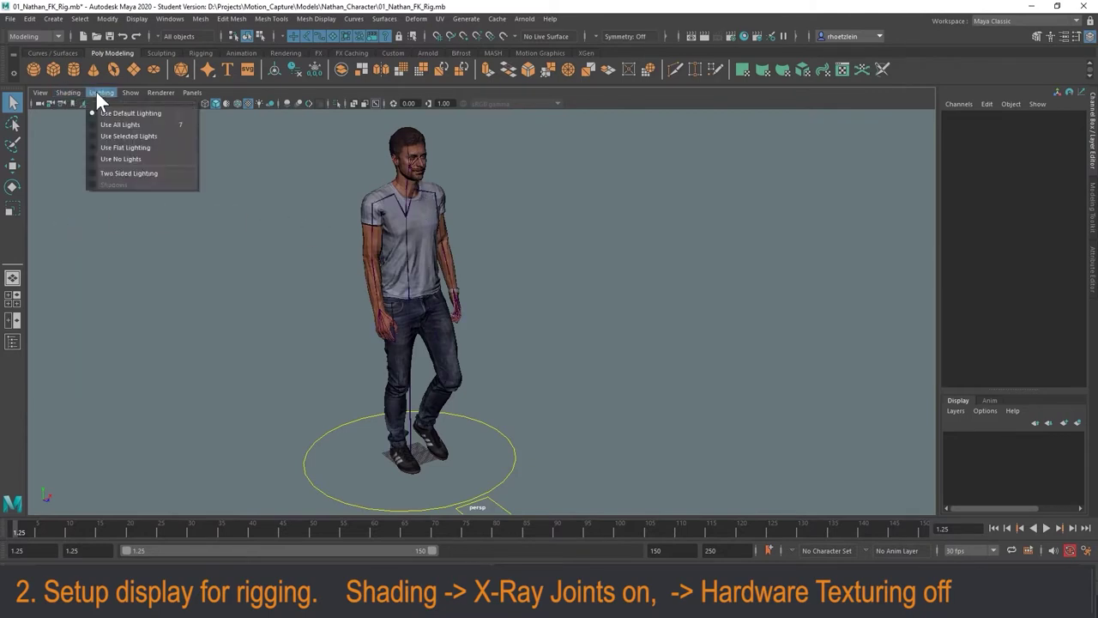
{"action": "mouse_move", "coordinate": [74, 90]}
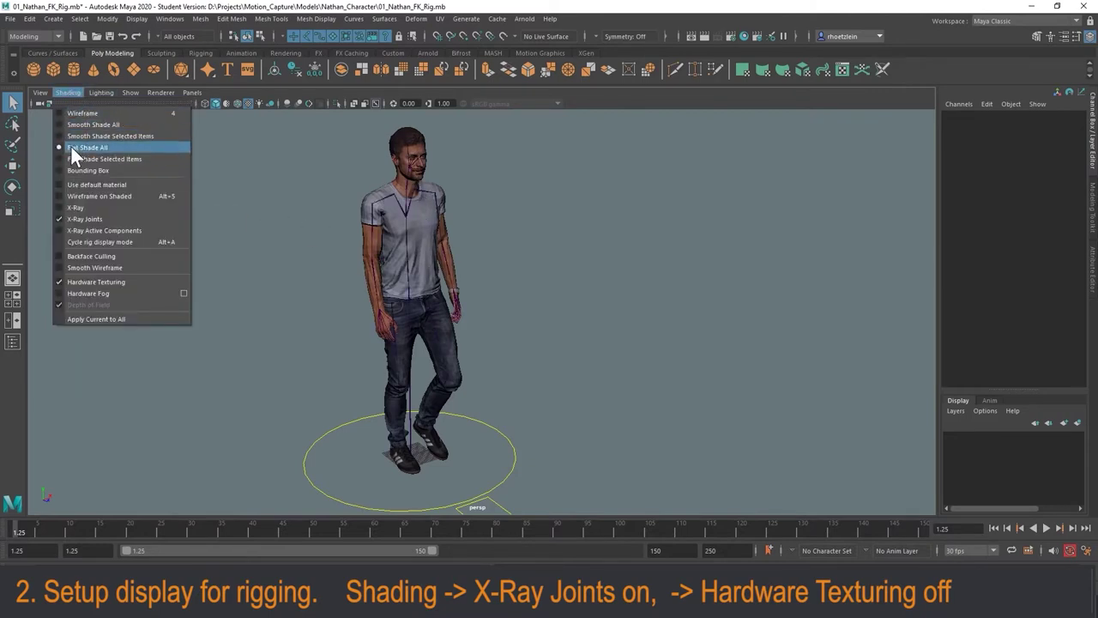
{"action": "left_click", "coordinate": [65, 282]}
- Switch the viewport to the front orthographic view and frame the character's upper body and arms
{"action": "mouse_move", "coordinate": [360, 263]}
{"action": "left_mouse_down", "text": "alt"}
{"action": "mouse_move", "coordinate": [350, 287]}
{"action": "mouse_move", "coordinate": [338, 284]}
{"action": "mouse_move", "coordinate": [360, 257]}
{"action": "mouse_move", "coordinate": [329, 245]}
{"action": "mouse_move", "coordinate": [375, 261]}
{"action": "mouse_move", "coordinate": [370, 252]}
{"action": "left_mouse_up", "text": "alt"}
{"action": "scroll", "coordinate": [422, 238], "scroll_direction": "up", "scroll_amount": 1}
{"action": "scroll", "coordinate": [422, 238], "scroll_direction": "down", "scroll_amount": 1}
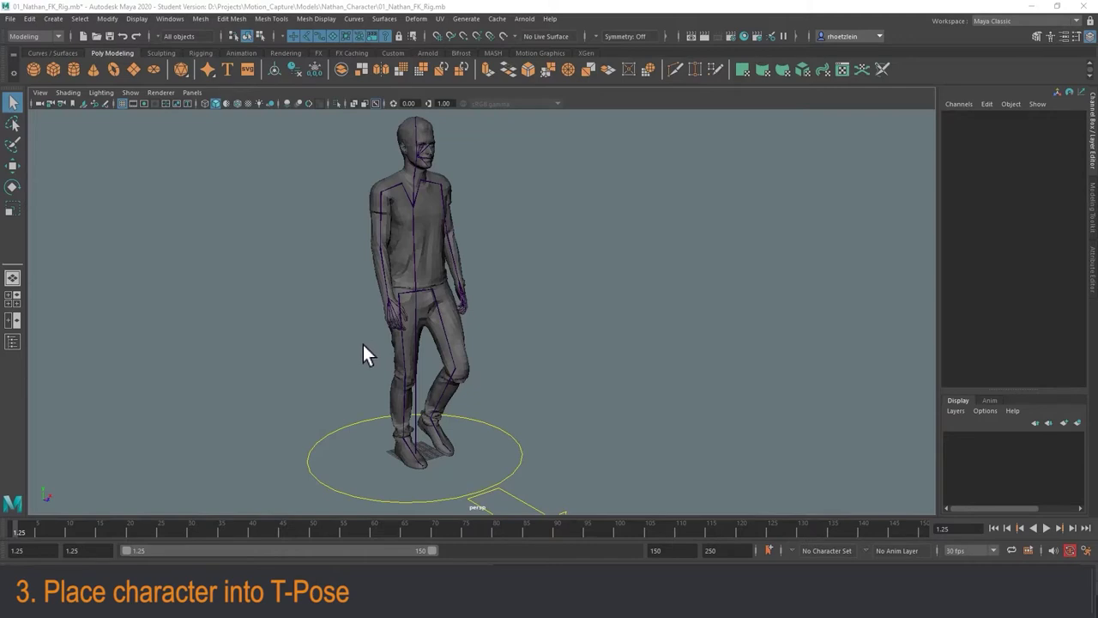
{"action": "left_click_drag", "start_coordinate": [362, 344], "coordinate": [317, 338], "text": "alt"}
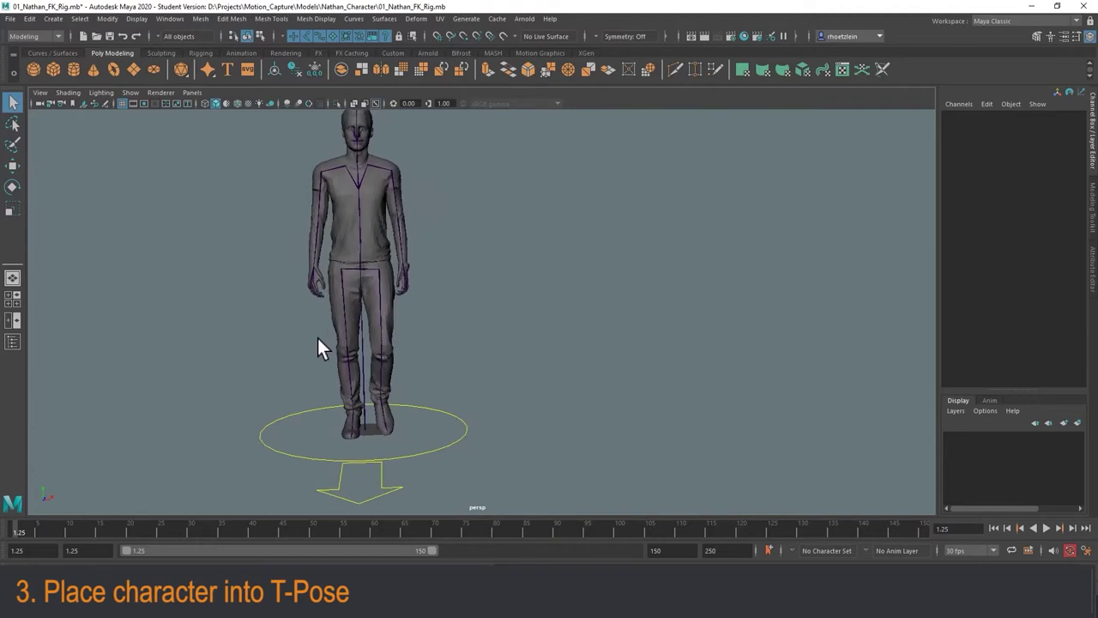
{"action": "middle_click_drag", "start_coordinate": [337, 323], "coordinate": [401, 351], "text": "alt"}
{"action": "left_click", "coordinate": [191, 92]}
{"action": "mouse_move", "coordinate": [238, 120]}
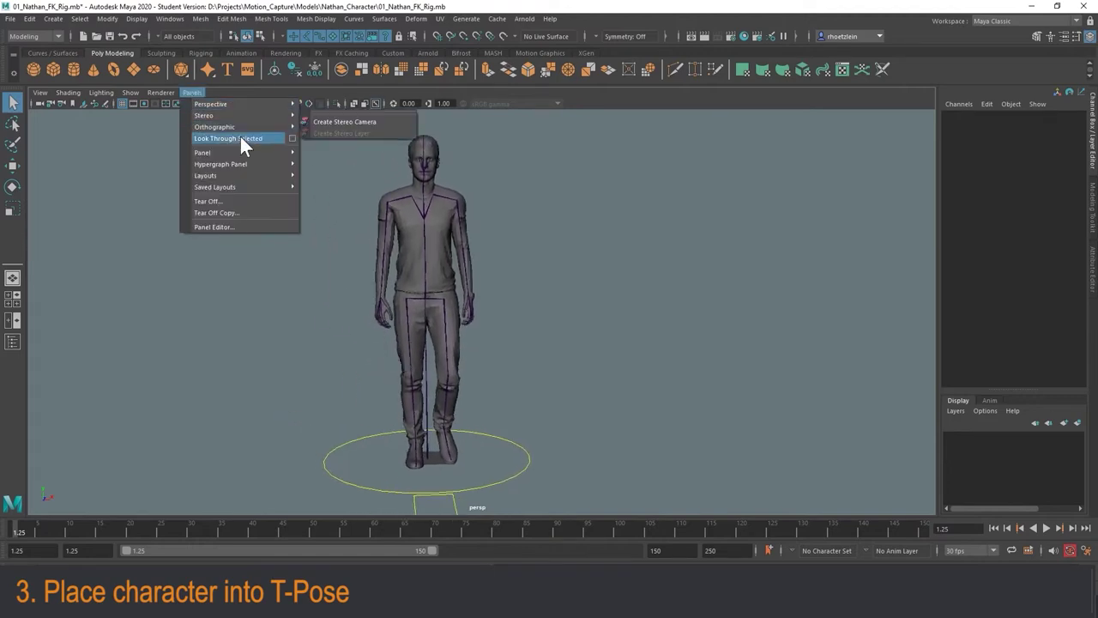
{"action": "left_click", "coordinate": [326, 127]}
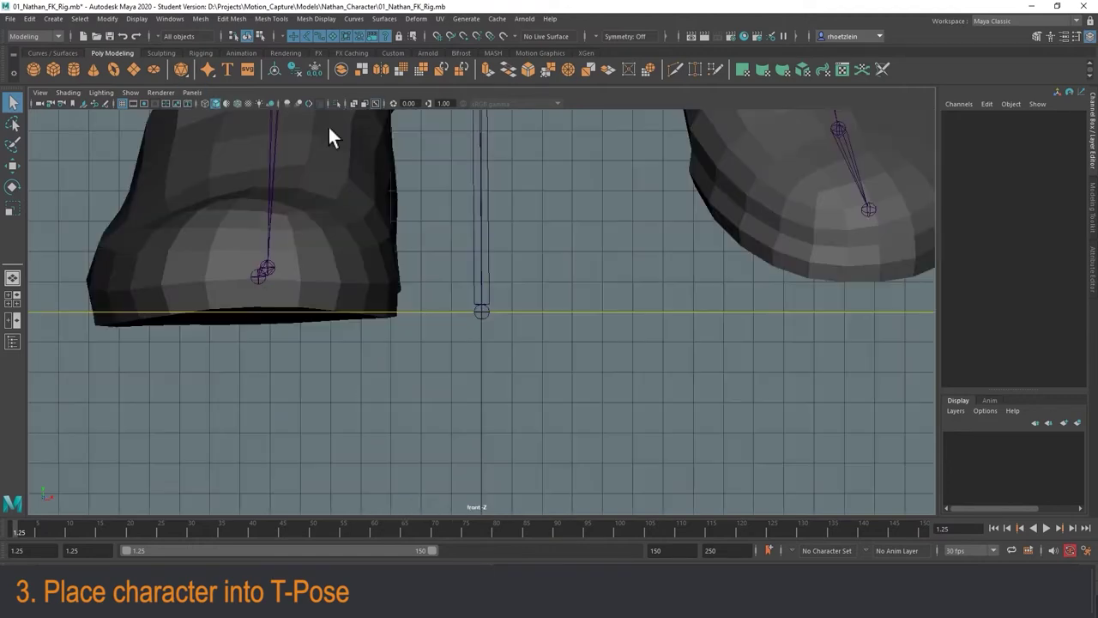
{"action": "scroll", "coordinate": [514, 249], "scroll_direction": "down", "scroll_amount": 6}
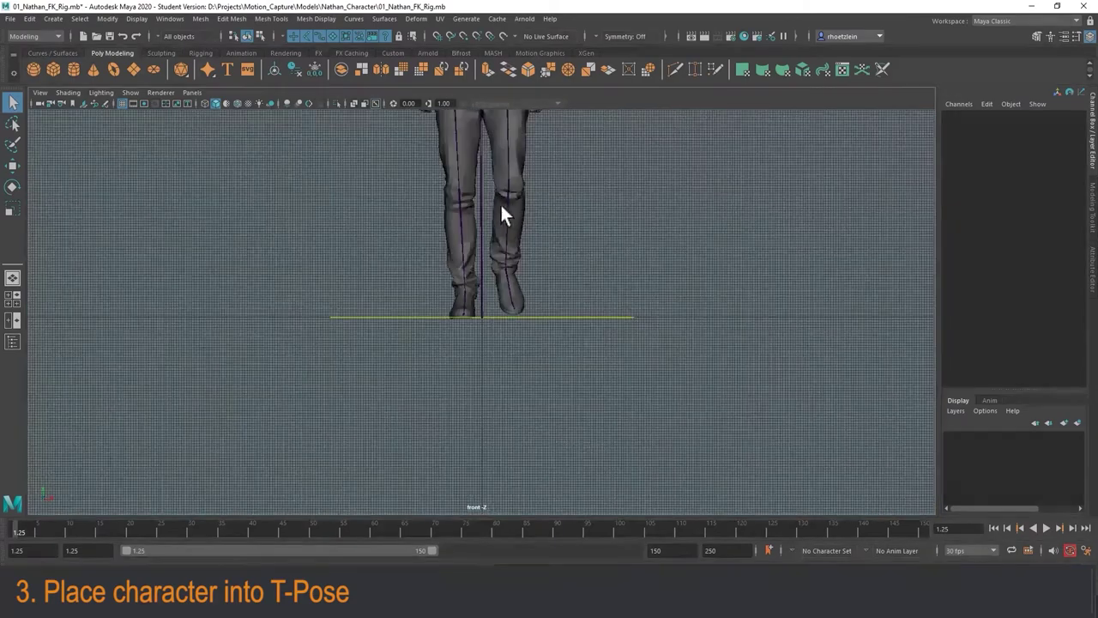
{"action": "middle_click_drag", "start_coordinate": [502, 213], "coordinate": [491, 311], "text": "alt"}
{"action": "scroll", "coordinate": [495, 275], "scroll_direction": "down", "scroll_amount": 2}
{"action": "scroll", "coordinate": [492, 280], "scroll_direction": "up", "scroll_amount": 5}
- Rotate the character's left upper-arm joint until the arm extends horizontally, and nudge the joint slightly upward at the shoulder
{"action": "left_click", "coordinate": [524, 259]}
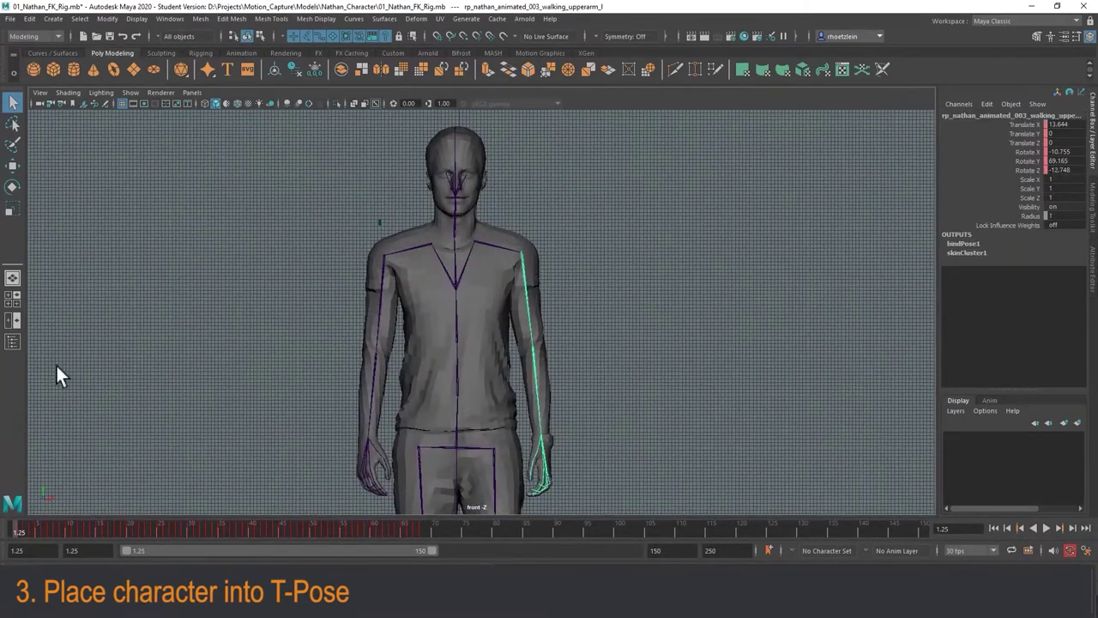
{"action": "left_click", "coordinate": [12, 187]}
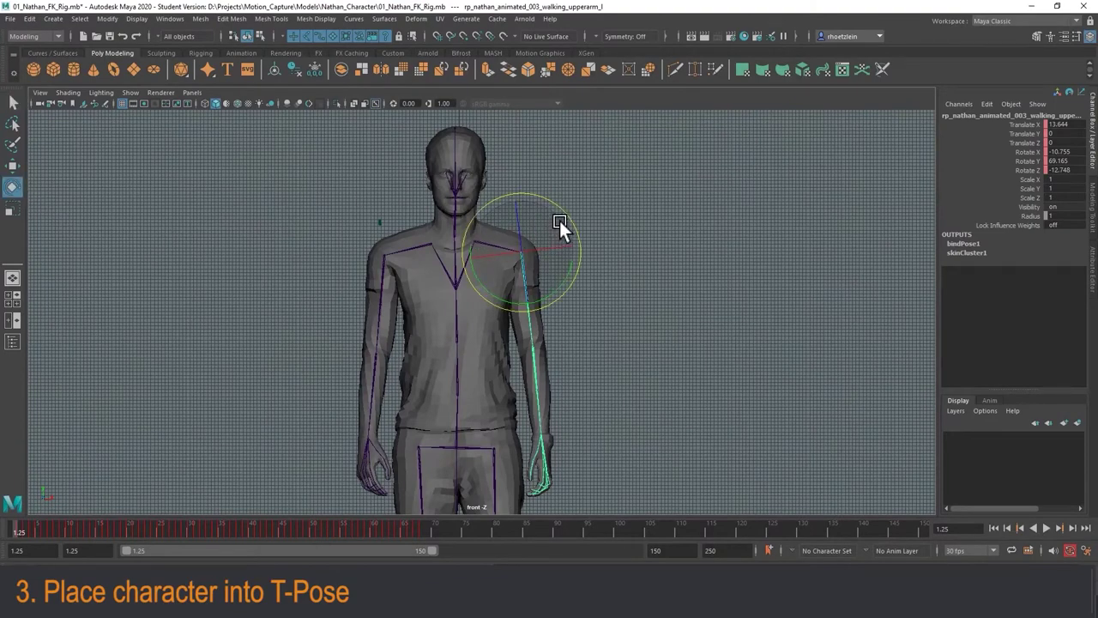
{"action": "left_click_drag", "start_coordinate": [560, 223], "coordinate": [479, 181]}
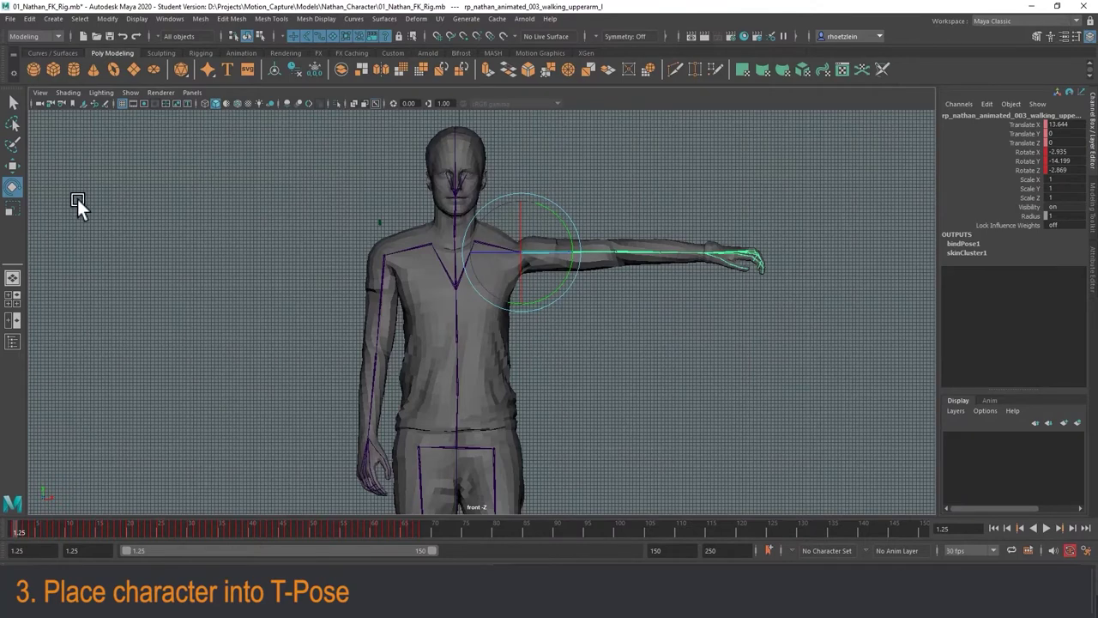
{"action": "left_click", "coordinate": [12, 166]}
{"action": "left_click_drag", "start_coordinate": [524, 219], "coordinate": [522, 217]}
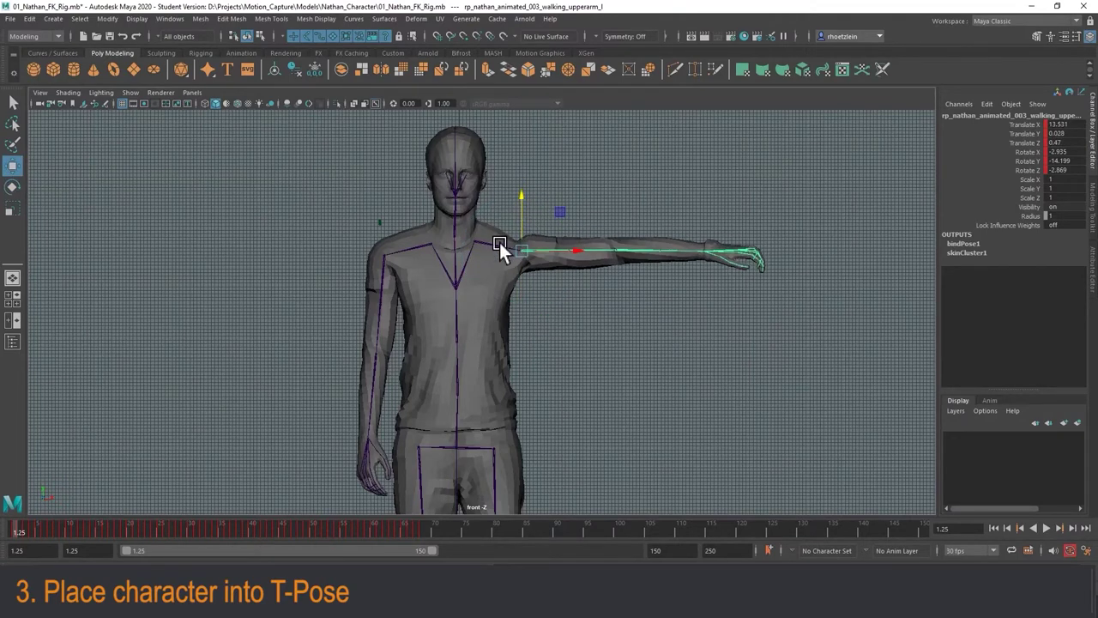
- Raise the character's right arm to horizontal by rotating its upper-arm joint, and adjust the joint's position at the shoulder
{"action": "left_click", "coordinate": [382, 264]}
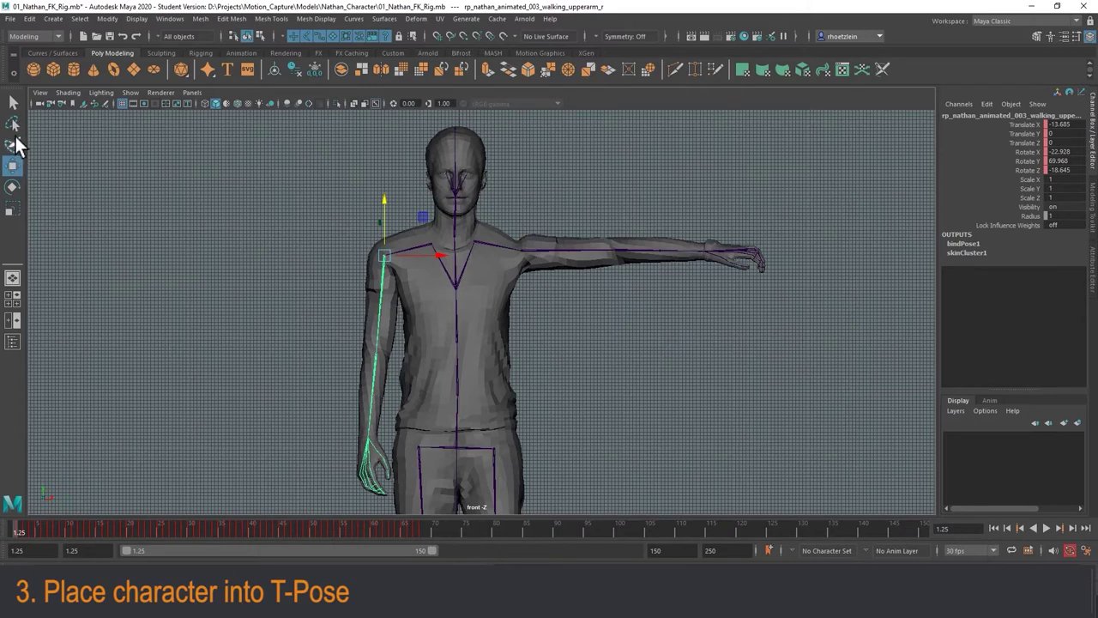
{"action": "left_click", "coordinate": [12, 186]}
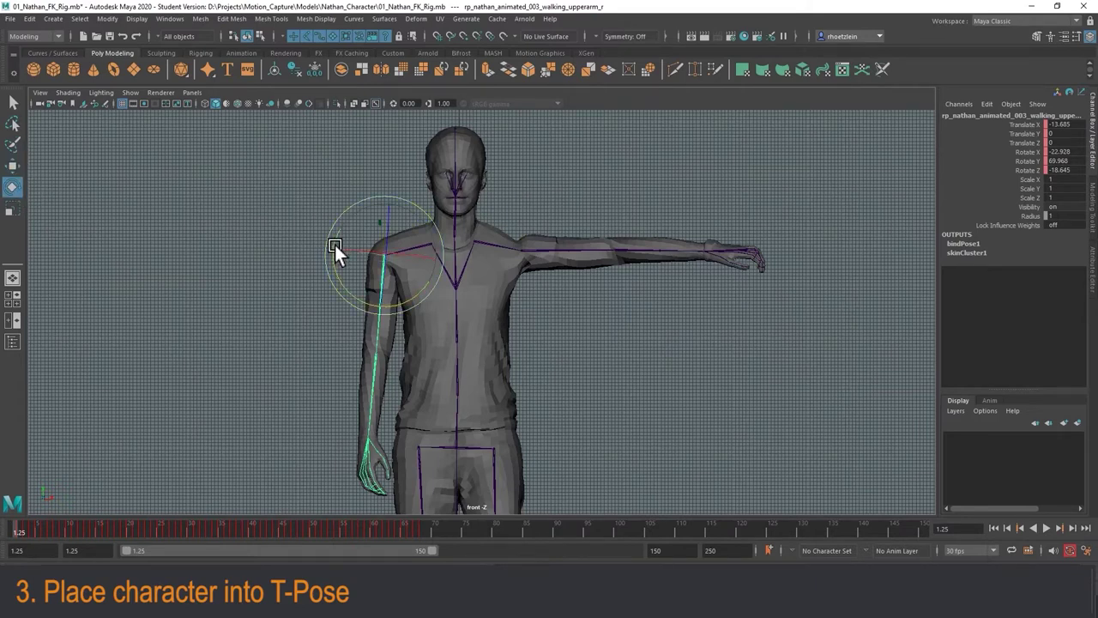
{"action": "left_click_drag", "start_coordinate": [335, 243], "coordinate": [384, 225]}
{"action": "key", "text": "w"}
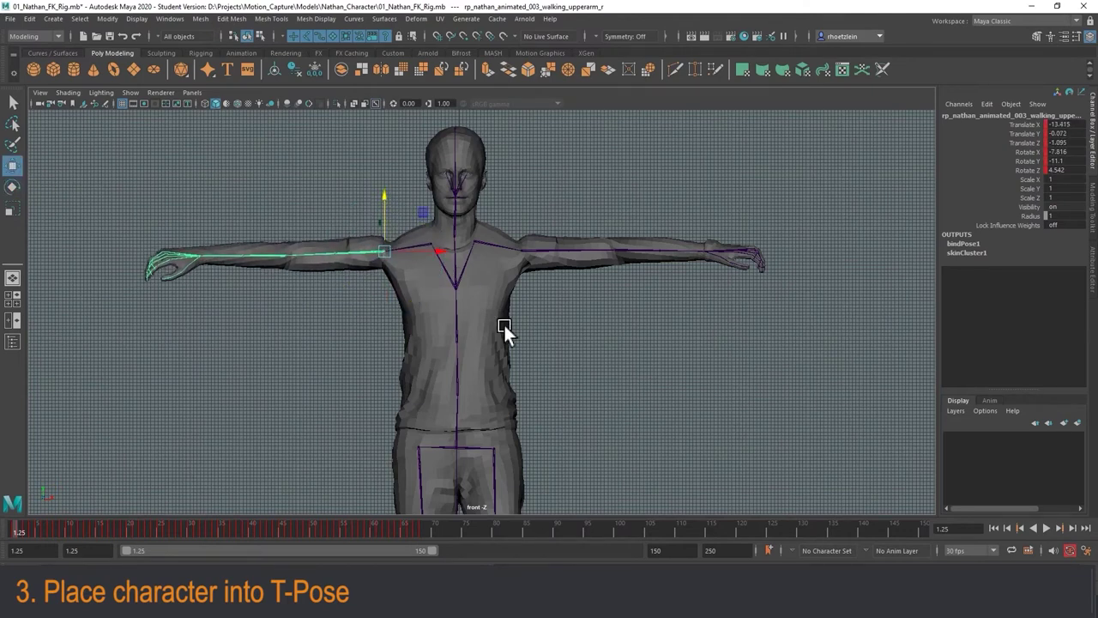
- Straighten the character's bent left leg in the side view, and check the T-pose in the perspective view
{"action": "left_click", "coordinate": [529, 361]}
{"action": "left_click_drag", "start_coordinate": [529, 361], "coordinate": [563, 358], "text": "alt"}
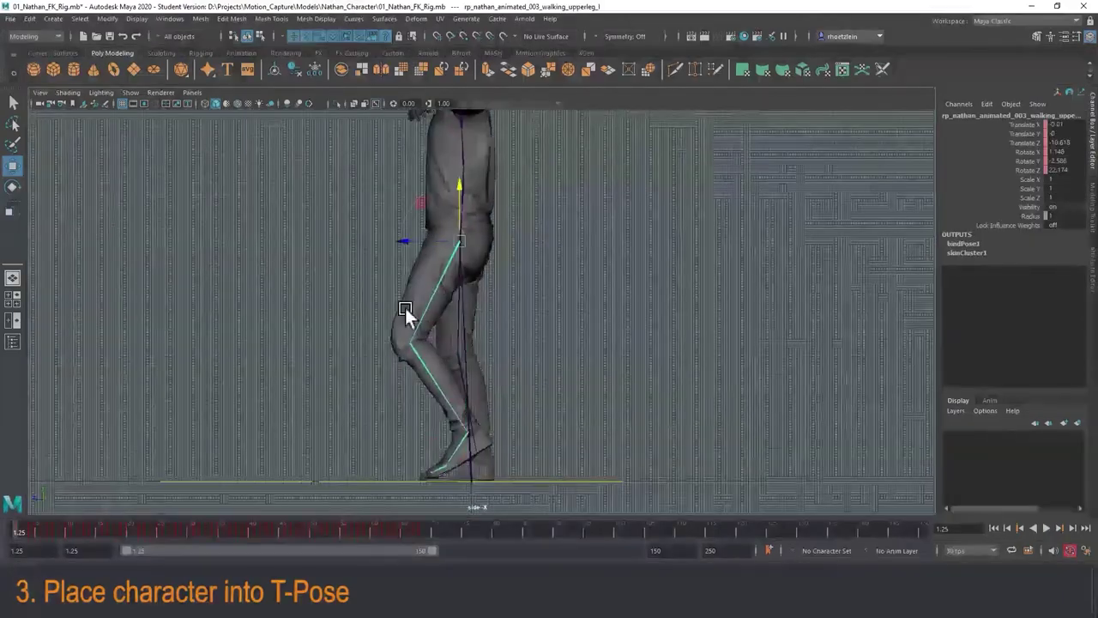
{"action": "left_click", "coordinate": [513, 384]}
{"action": "key", "text": "e"}
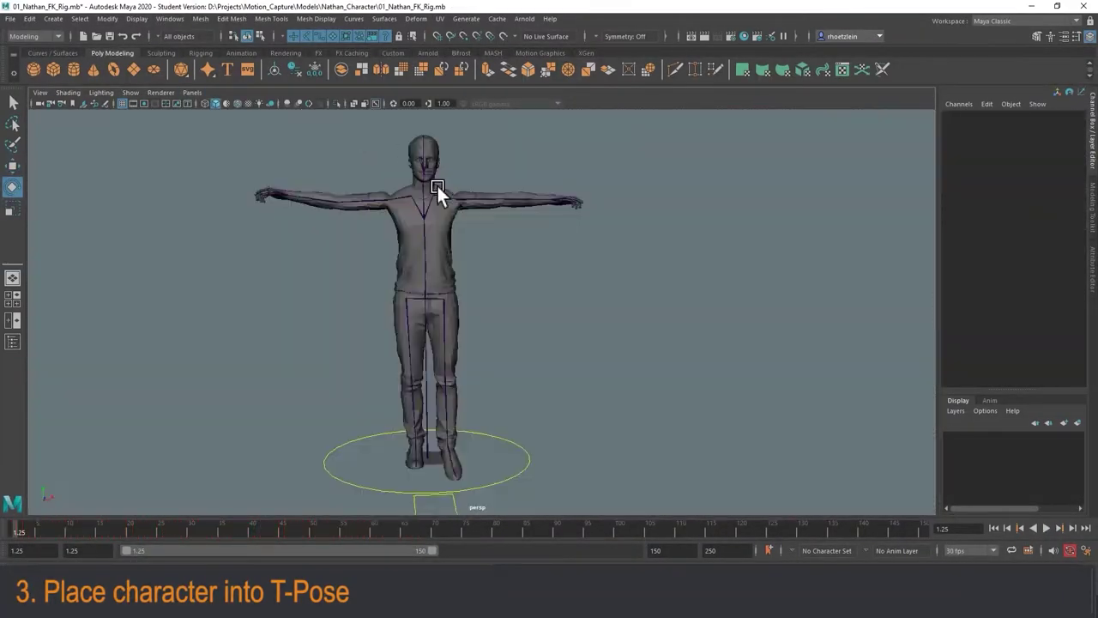
{"action": "left_click_drag", "start_coordinate": [437, 188], "coordinate": [466, 237], "text": "alt"}
{"action": "left_click", "coordinate": [445, 399]}
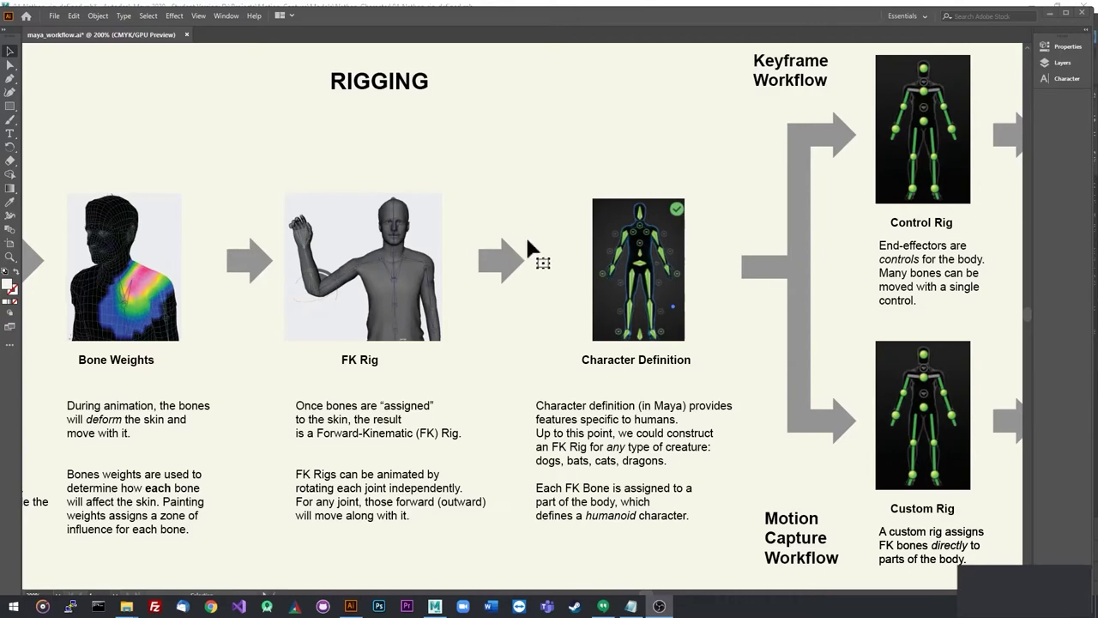
- Switch to Maya and show the Outliner beside the viewport, expanding the character's hierarchy and geometry group with full names readable
{"action": "left_click", "coordinate": [435, 606]}
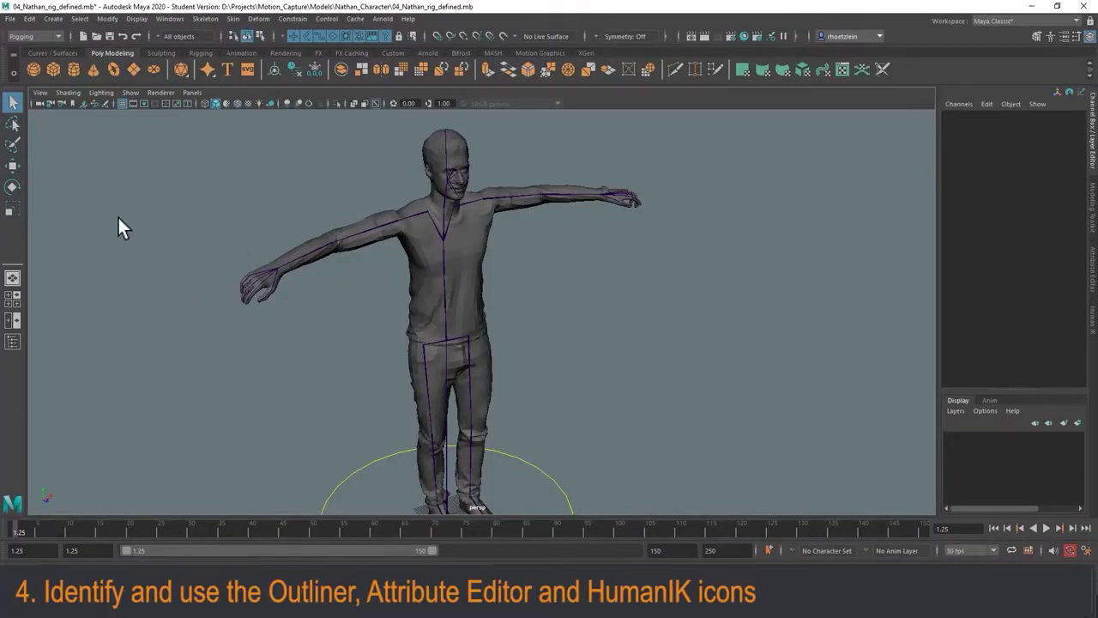
{"action": "left_click", "coordinate": [14, 343]}
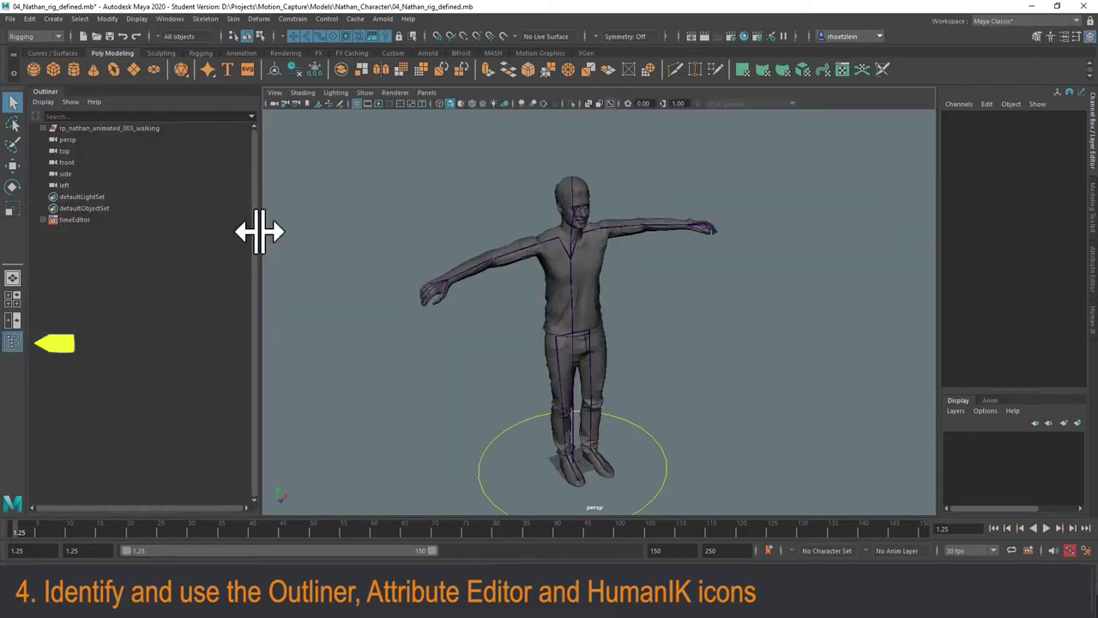
{"action": "left_click_drag", "start_coordinate": [257, 230], "coordinate": [168, 232]}
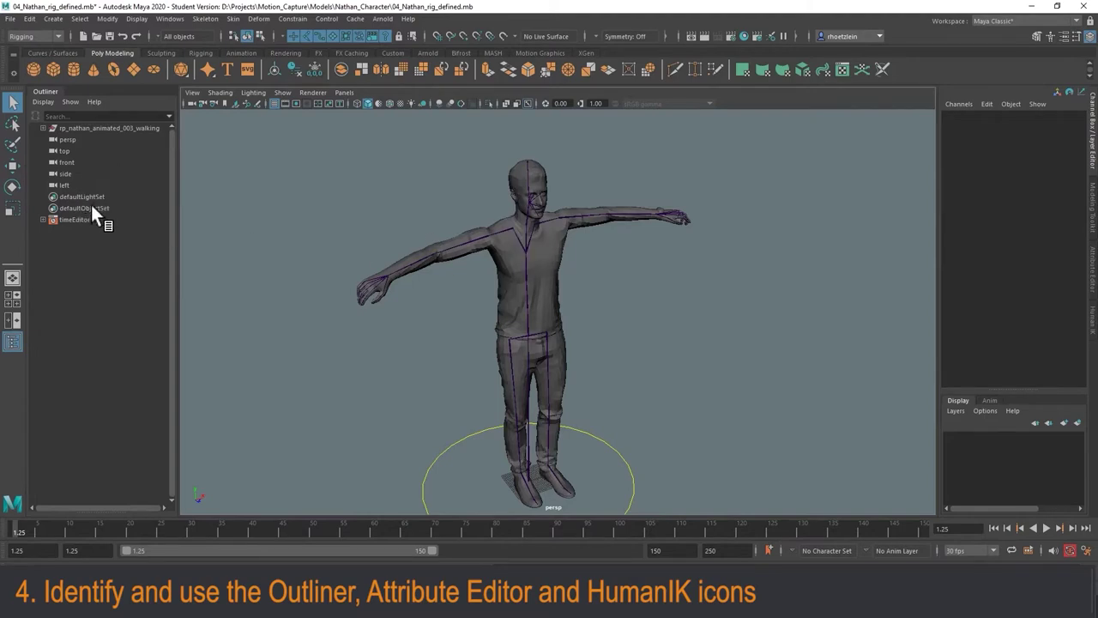
{"action": "left_click", "coordinate": [43, 127]}
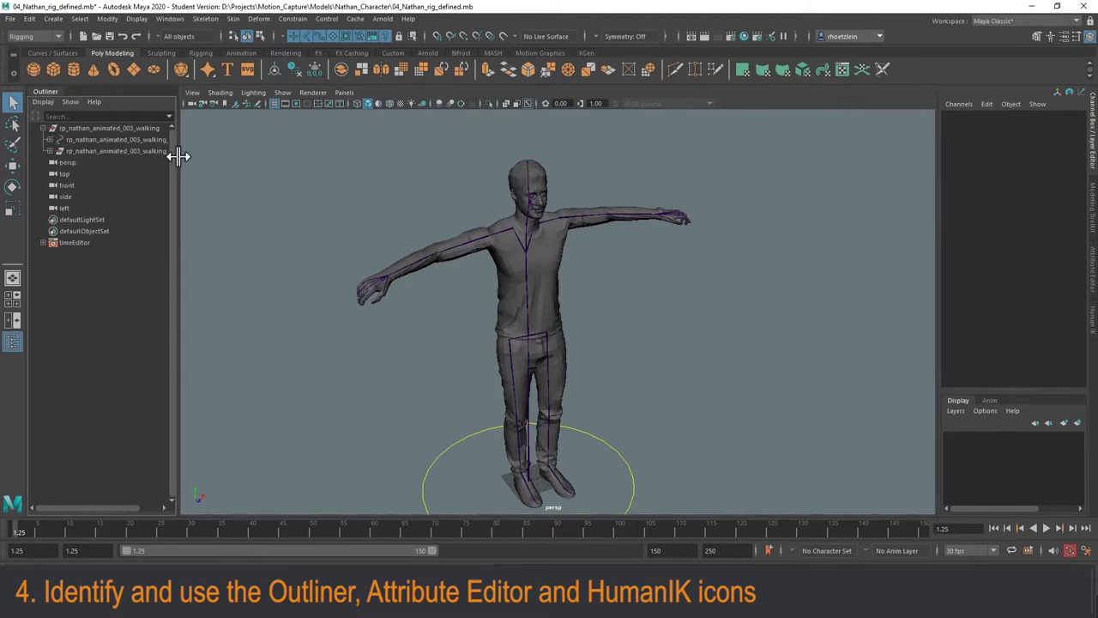
{"action": "left_click", "coordinate": [49, 151]}
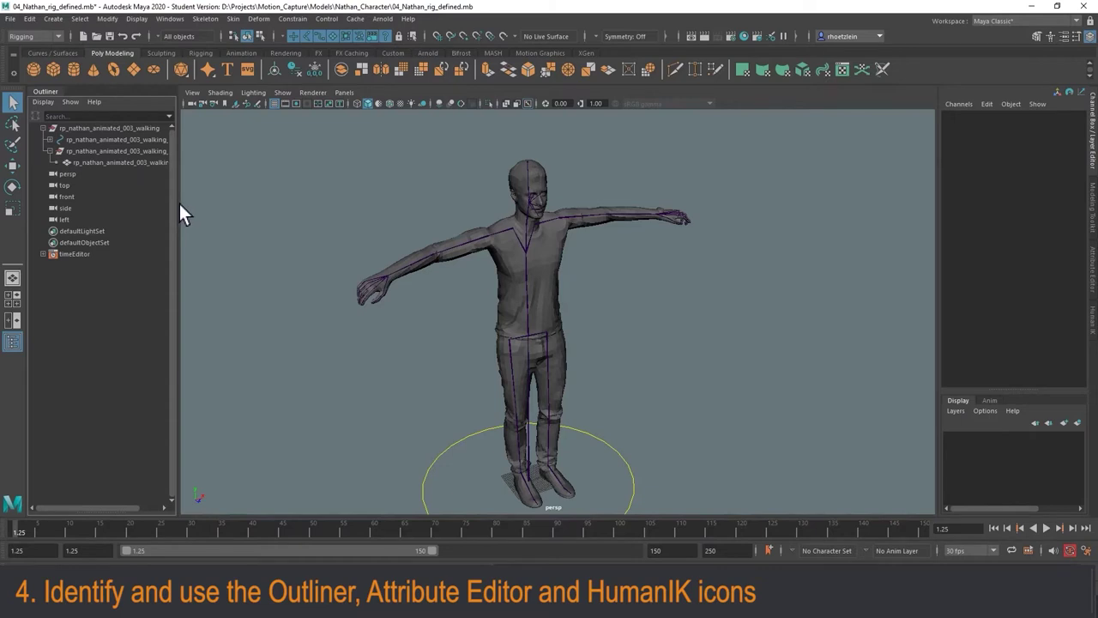
{"action": "left_click_drag", "start_coordinate": [179, 206], "coordinate": [238, 204]}
- Examine which parts of the character the geometry group, mesh and CTRL nodes represent by selecting each in the Outliner
{"action": "left_click", "coordinate": [142, 152]}
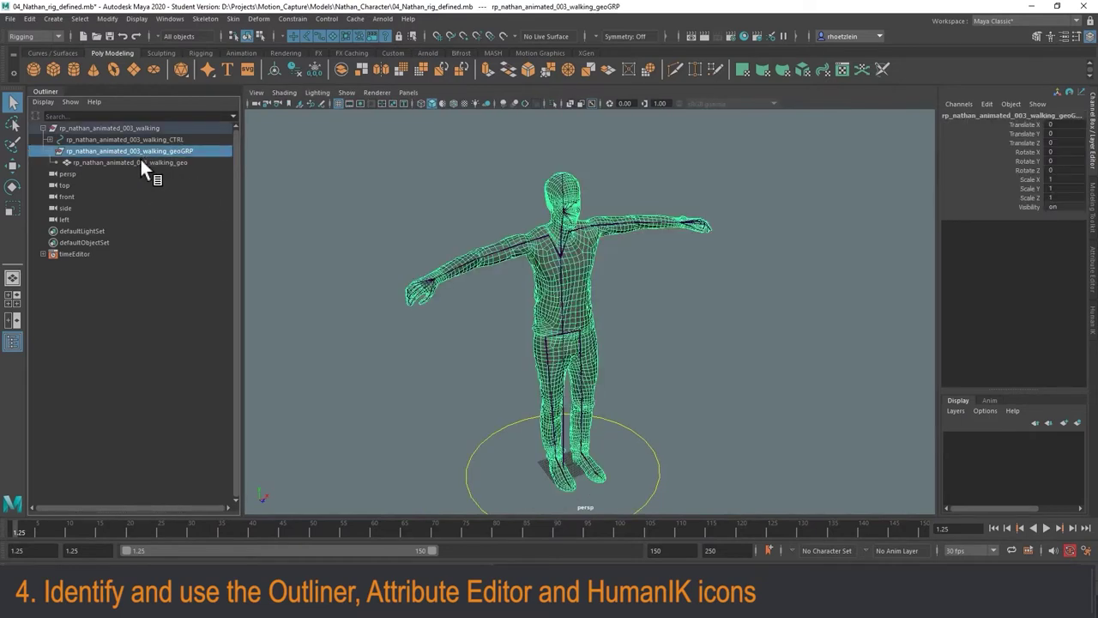
{"action": "left_click", "coordinate": [141, 158]}
{"action": "left_click", "coordinate": [139, 151]}
{"action": "left_click", "coordinate": [134, 139]}
- Expand the CTRL and root nodes in the Outliner and select the hip joint
{"action": "left_click", "coordinate": [50, 139]}
{"action": "left_click", "coordinate": [77, 151]}
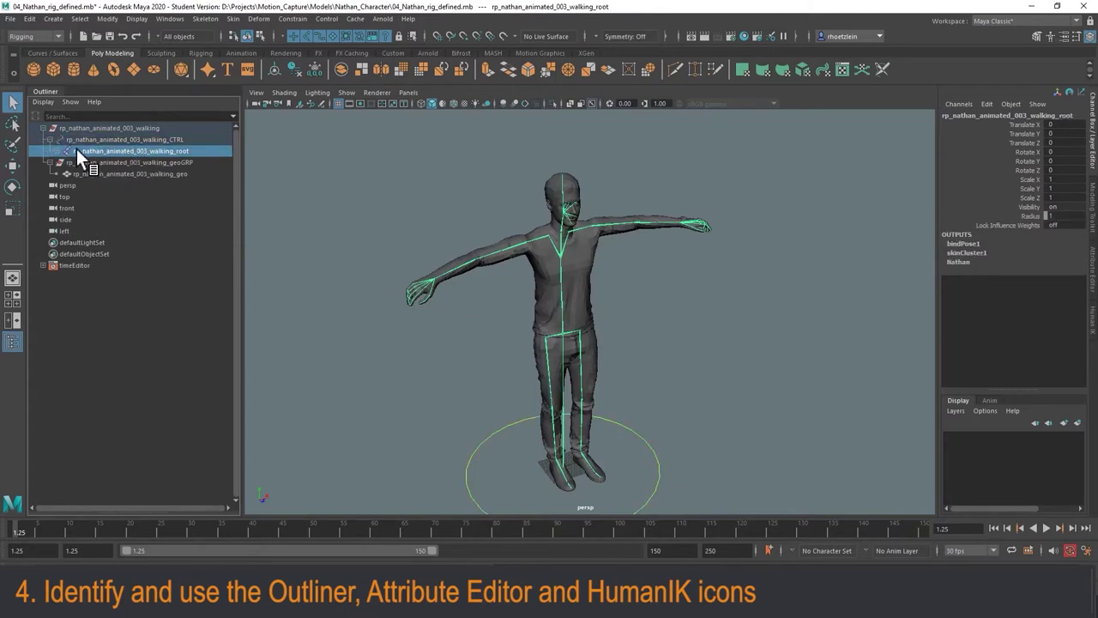
{"action": "left_click", "coordinate": [60, 151]}
{"action": "left_click", "coordinate": [112, 161]}
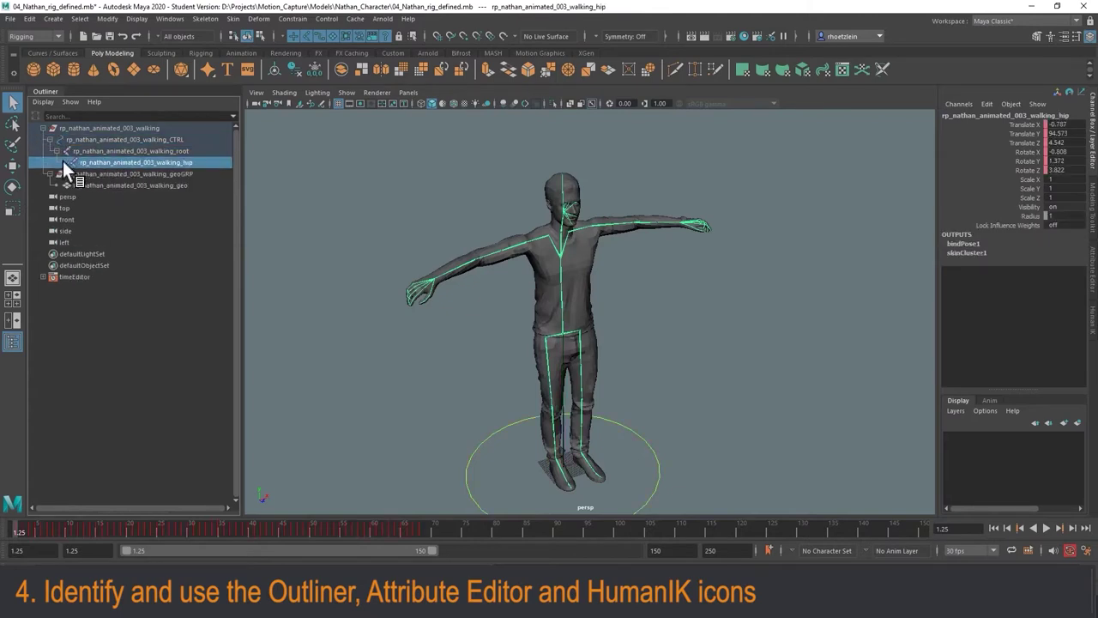
- Expand the hip joint, inspect its spine and upper-leg child joints by selecting each, and reselect the hip
{"action": "left_click", "coordinate": [63, 162]}
{"action": "left_click", "coordinate": [140, 175]}
{"action": "left_click", "coordinate": [138, 183]}
{"action": "left_click", "coordinate": [140, 194]}
{"action": "left_click", "coordinate": [138, 173]}
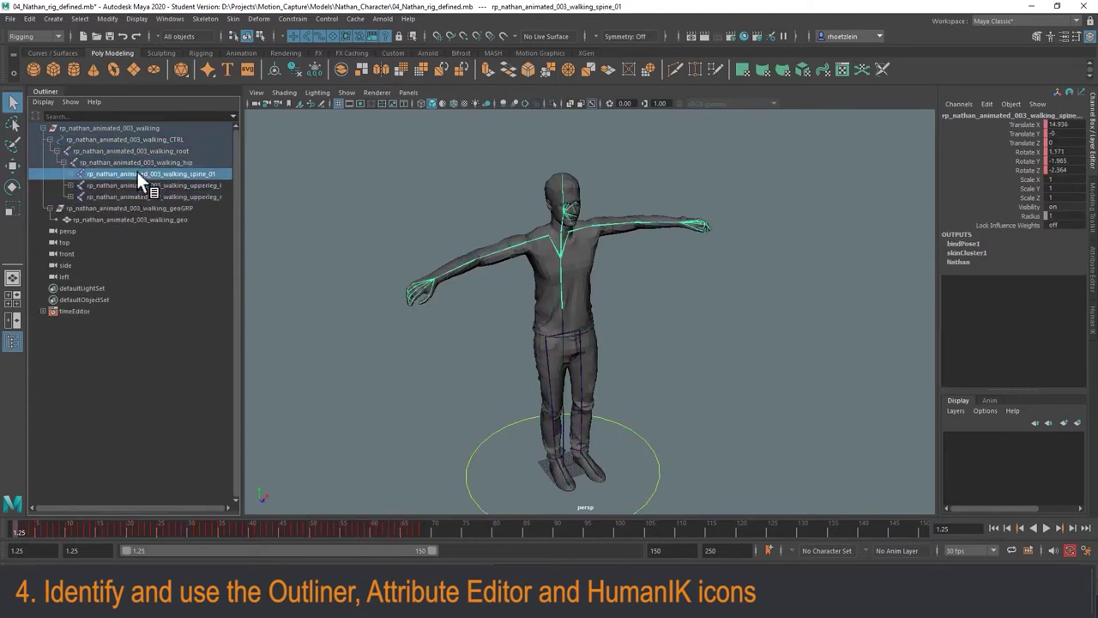
{"action": "left_click", "coordinate": [137, 163]}
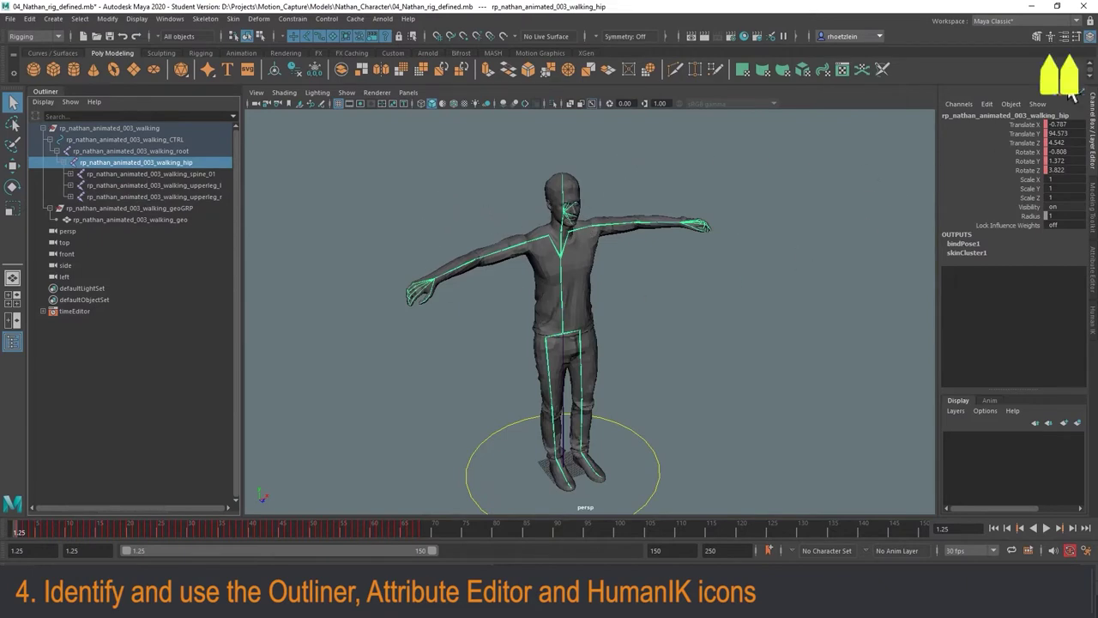
- Compare the hip joint's attributes in the Attribute Editor with the HumanIK character controls
{"action": "left_click", "coordinate": [1064, 37]}
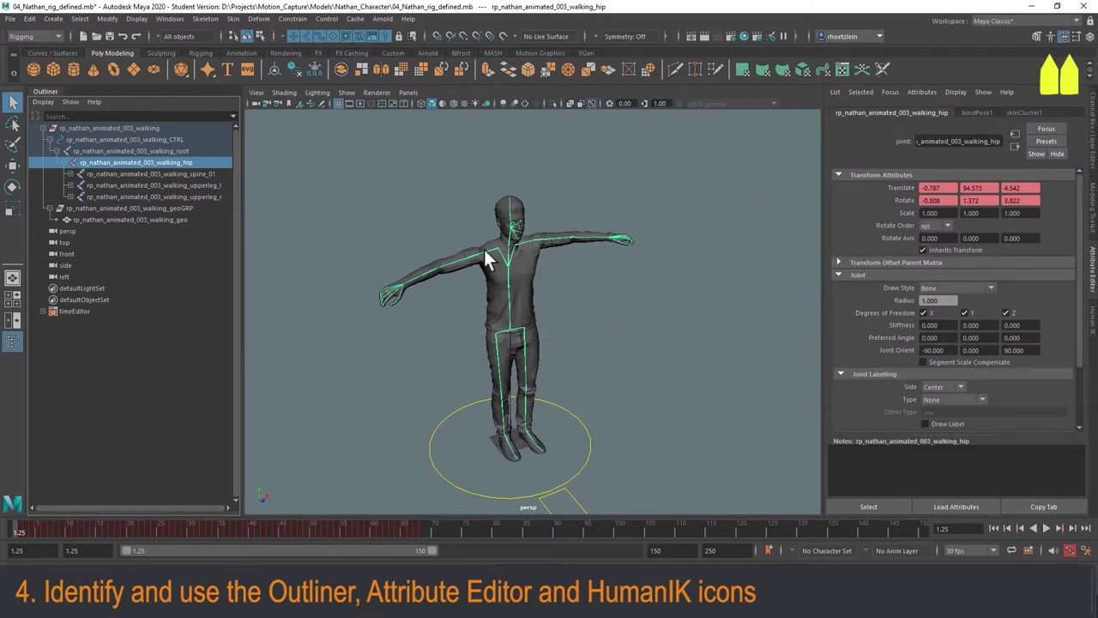
{"action": "left_click", "coordinate": [1050, 37]}
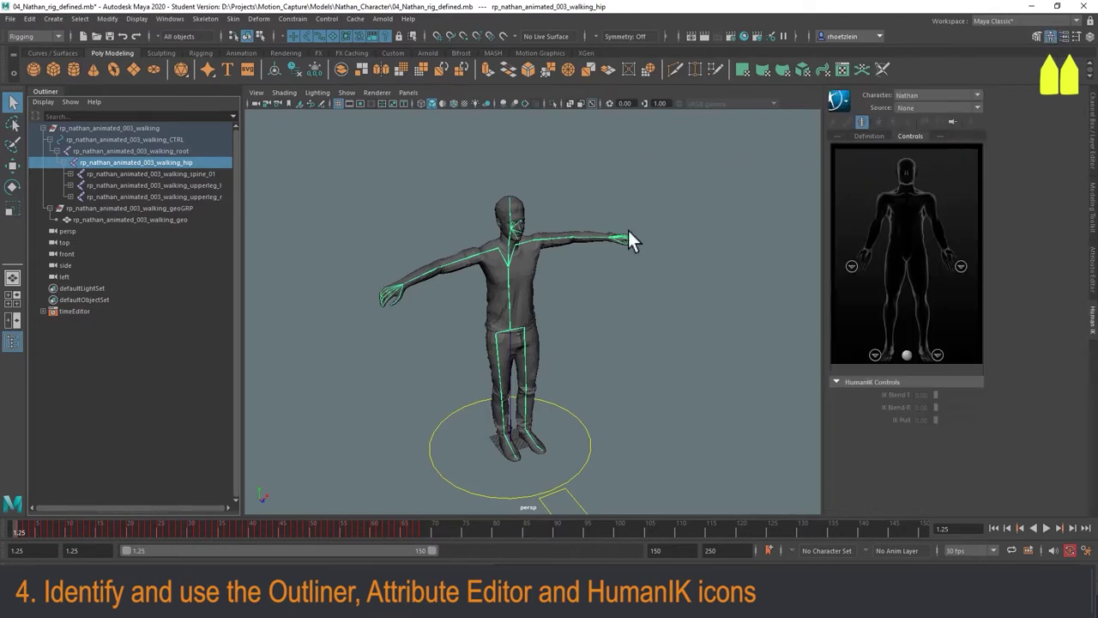
{"action": "left_click", "coordinate": [1064, 37]}
{"action": "left_click", "coordinate": [1051, 39]}
{"action": "left_click", "coordinate": [1062, 38]}
- Open the HumanIK character setup and create a new character definition
{"action": "left_click", "coordinate": [1050, 37]}
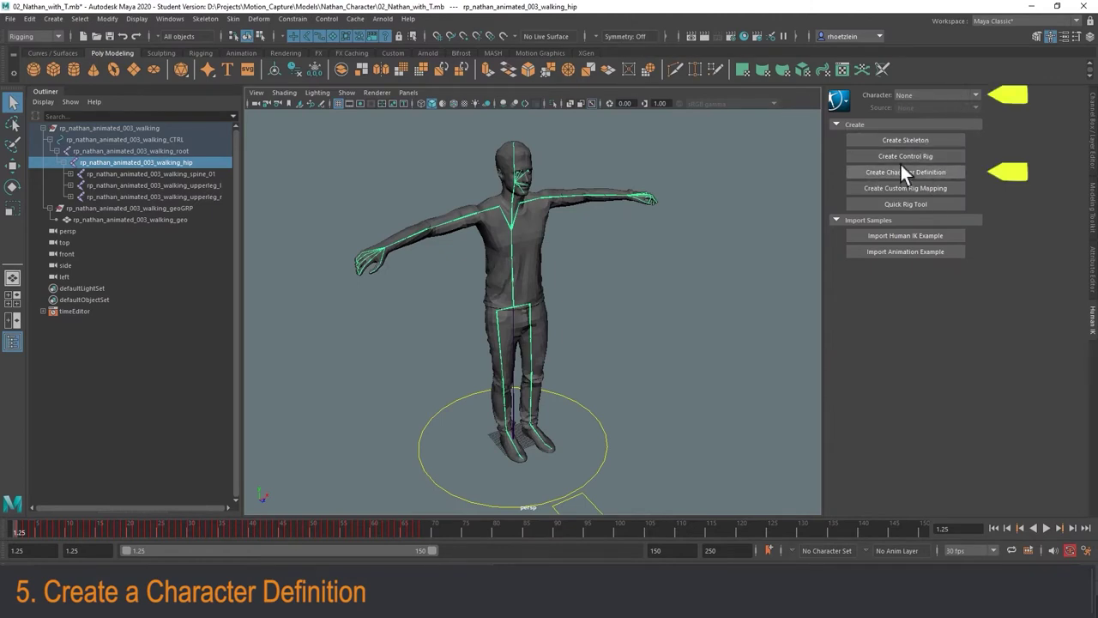
{"action": "left_click", "coordinate": [909, 171]}
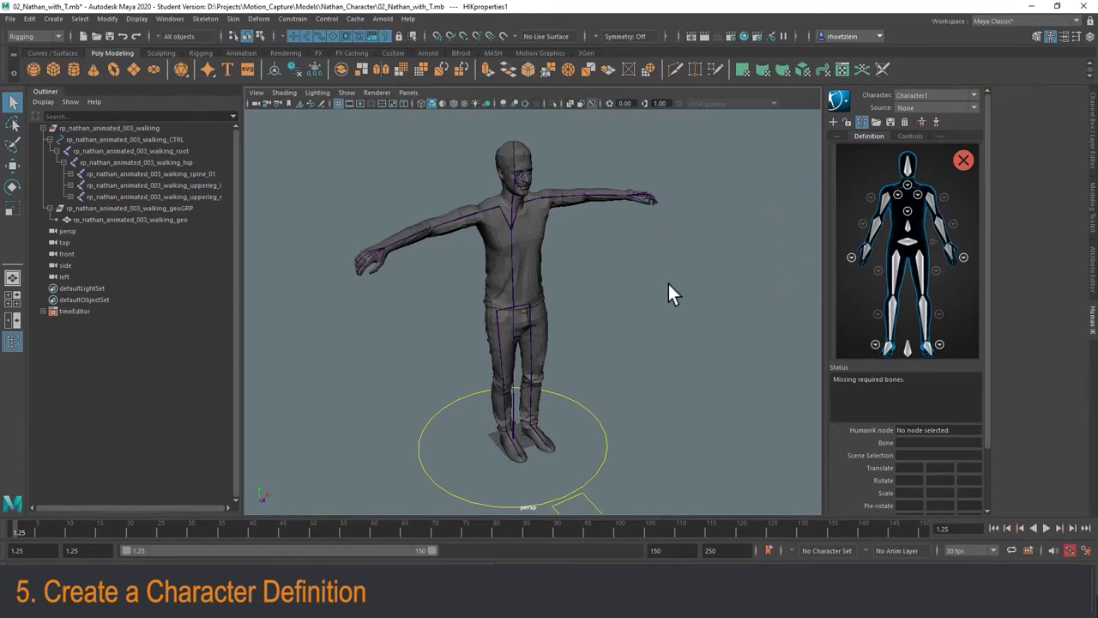
- Examine how the hip, spine and both upper-leg joints connect on the model by selecting each, ending on the hip
{"action": "left_click_drag", "start_coordinate": [669, 284], "coordinate": [629, 301], "text": "alt"}
{"action": "scroll", "coordinate": [627, 275], "scroll_direction": "up", "scroll_amount": 5}
{"action": "scroll", "coordinate": [613, 300], "scroll_direction": "up", "scroll_amount": 2}
{"action": "middle_click_drag", "start_coordinate": [629, 301], "coordinate": [612, 291], "text": "alt"}
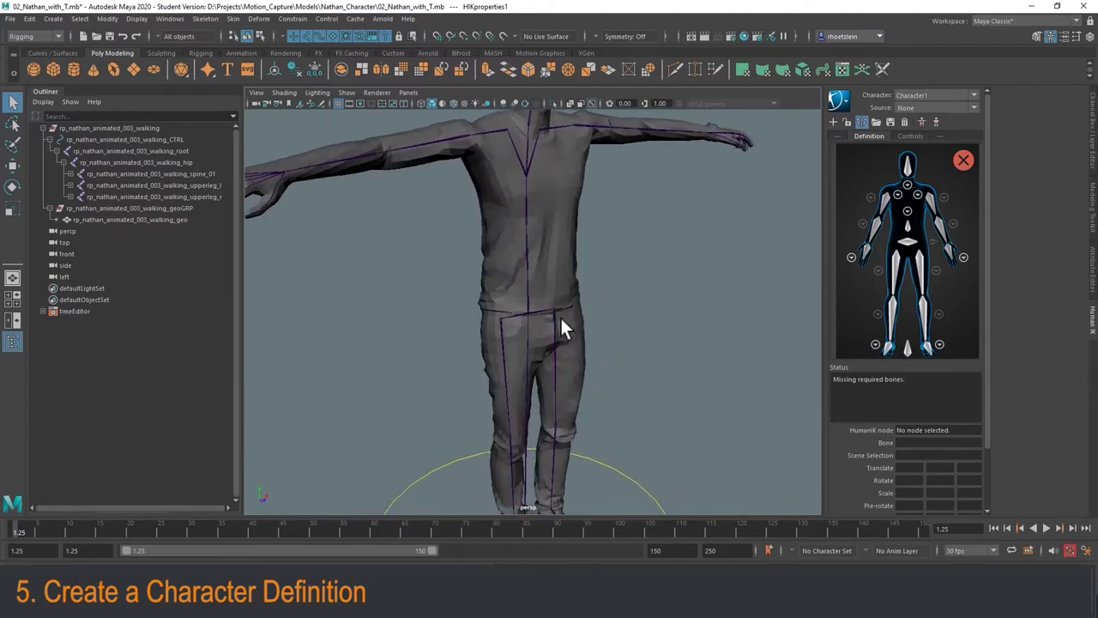
{"action": "left_click", "coordinate": [530, 316]}
{"action": "scroll", "coordinate": [589, 312], "scroll_direction": "up", "scroll_amount": 4}
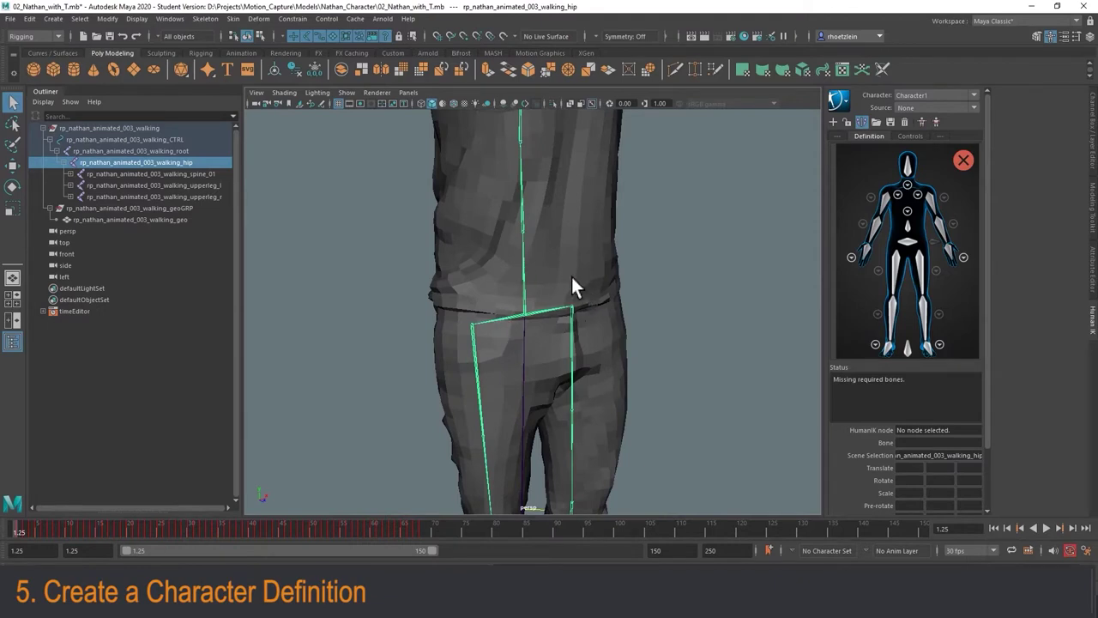
{"action": "left_click", "coordinate": [550, 268]}
{"action": "left_click", "coordinate": [571, 308]}
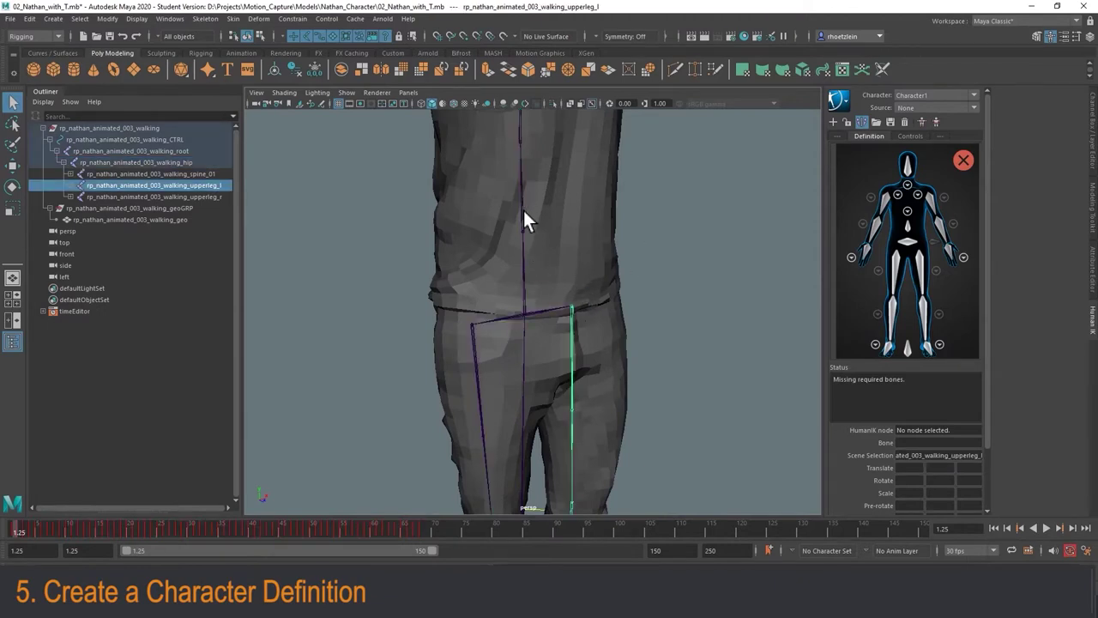
{"action": "left_click", "coordinate": [523, 184]}
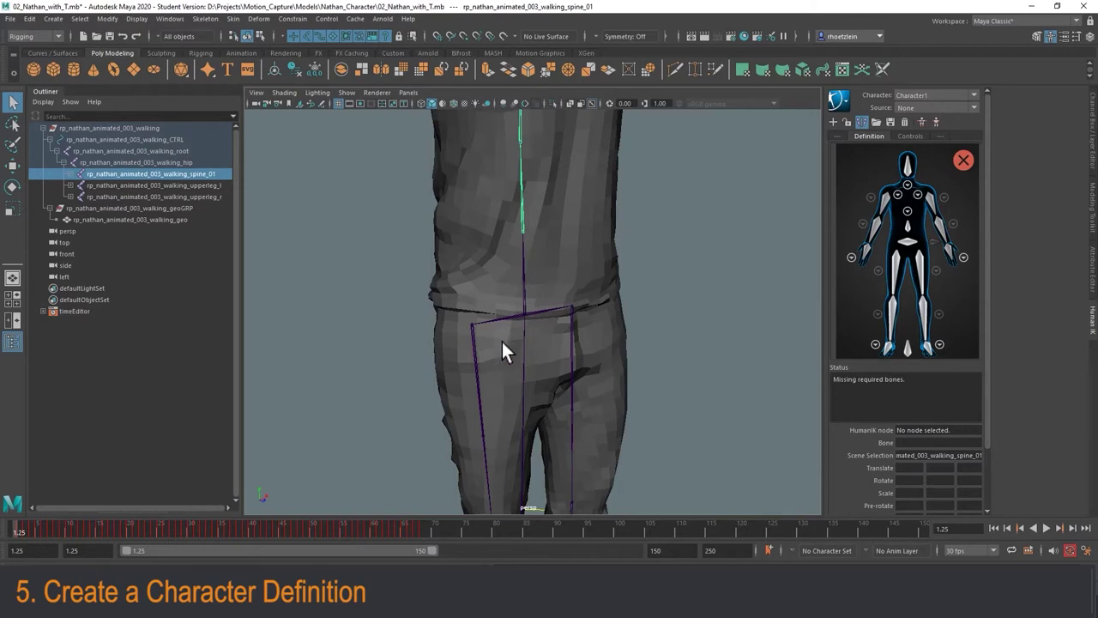
{"action": "left_click", "coordinate": [475, 365]}
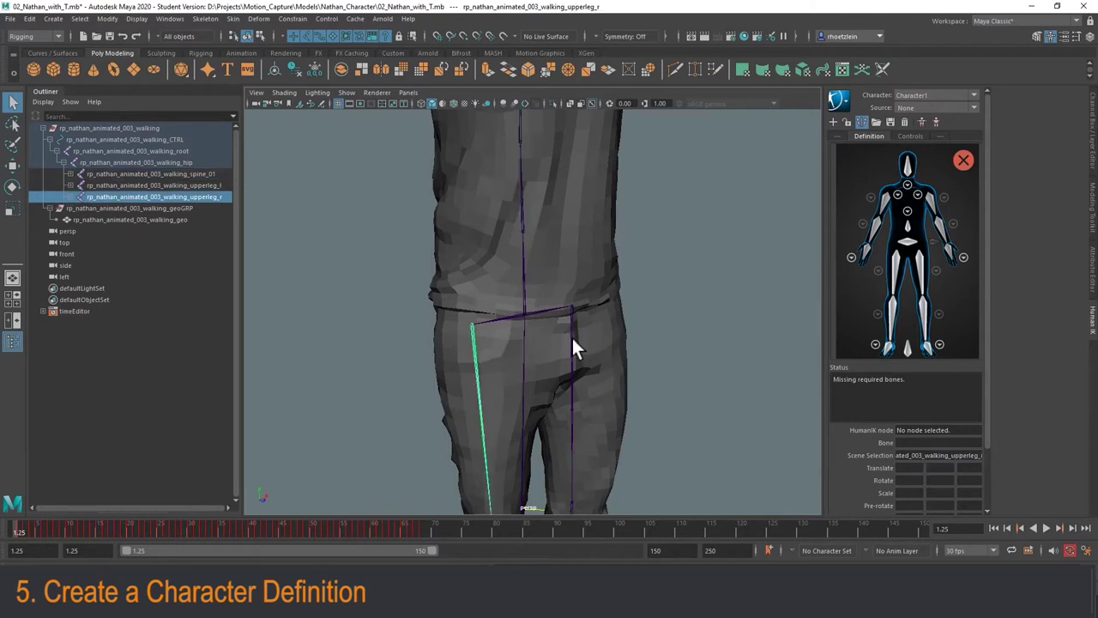
{"action": "left_click", "coordinate": [571, 335]}
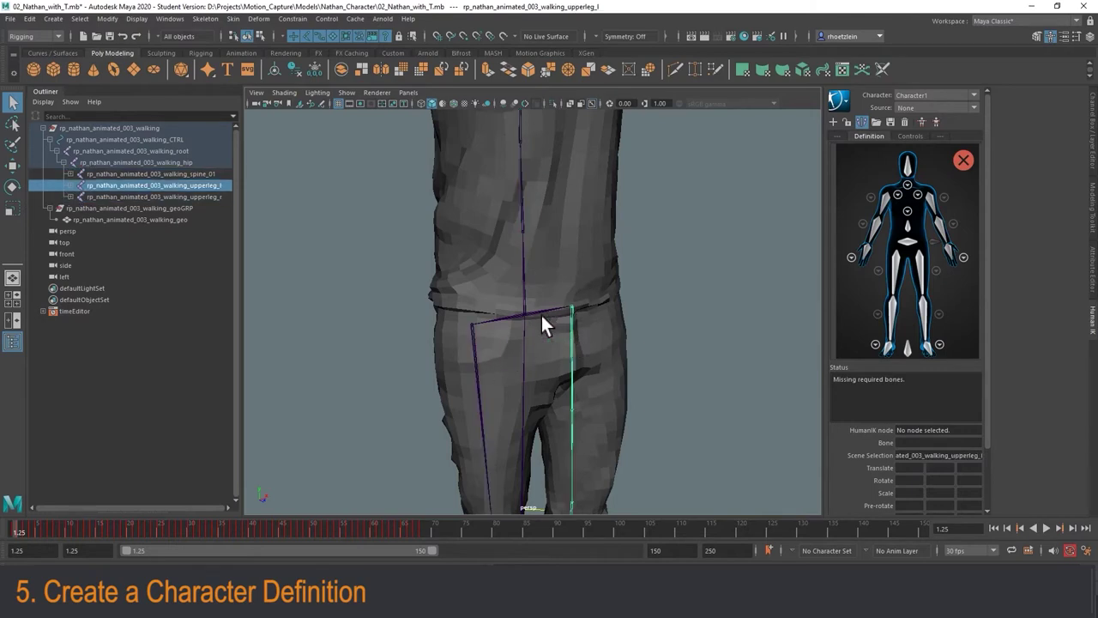
{"action": "left_click", "coordinate": [511, 319]}
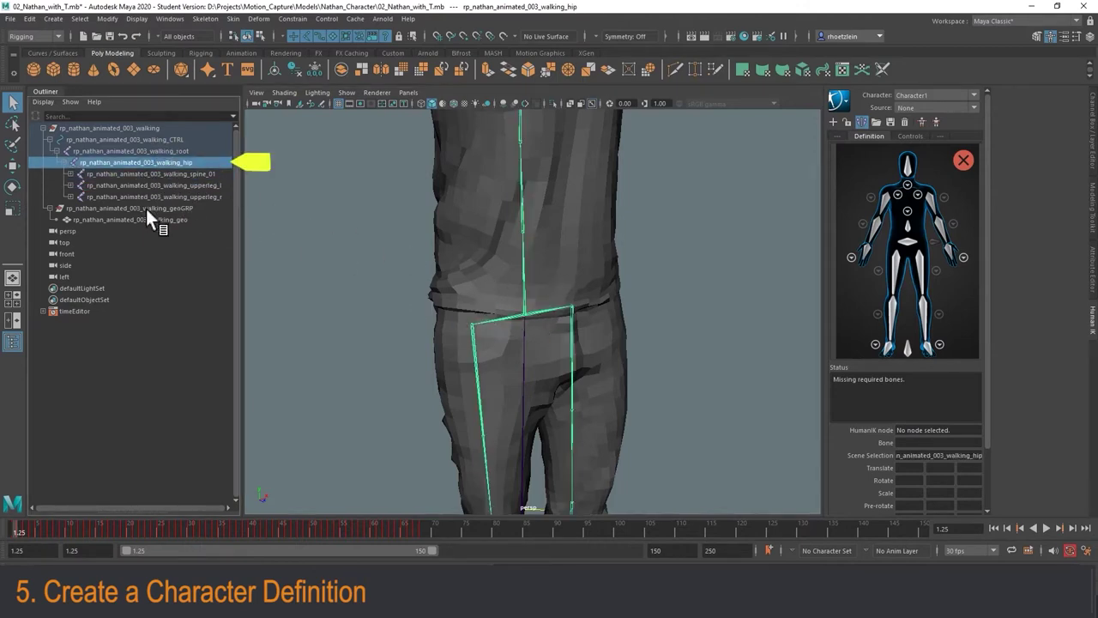
- Assign the hip joint, rather than the root joint, to the Hips bone of the HumanIK definition
{"action": "left_click", "coordinate": [158, 150]}
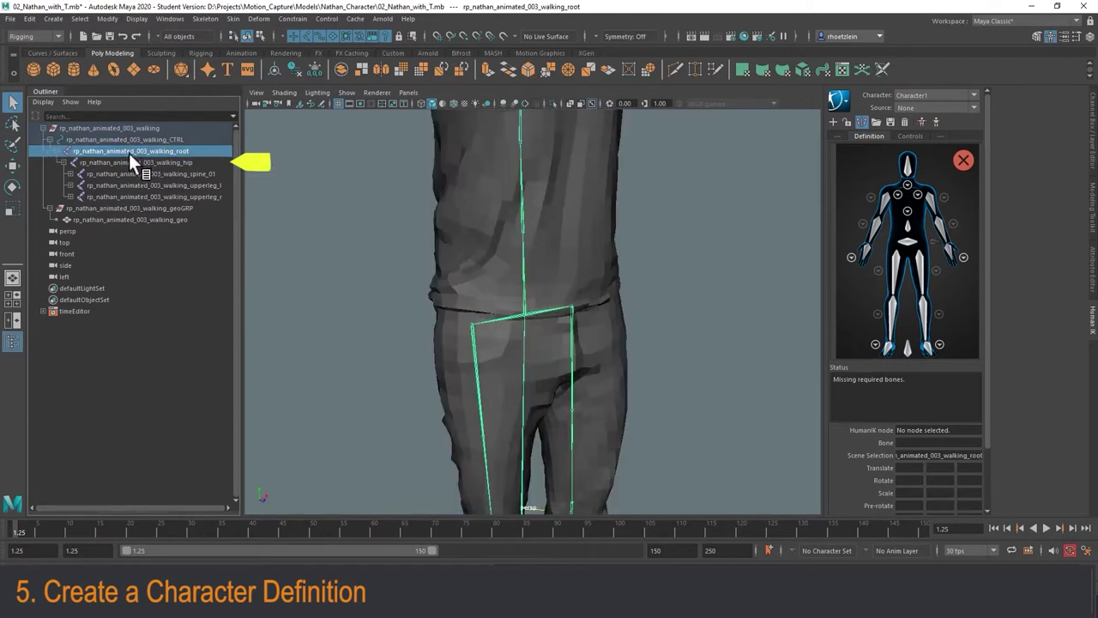
{"action": "left_click", "coordinate": [138, 159]}
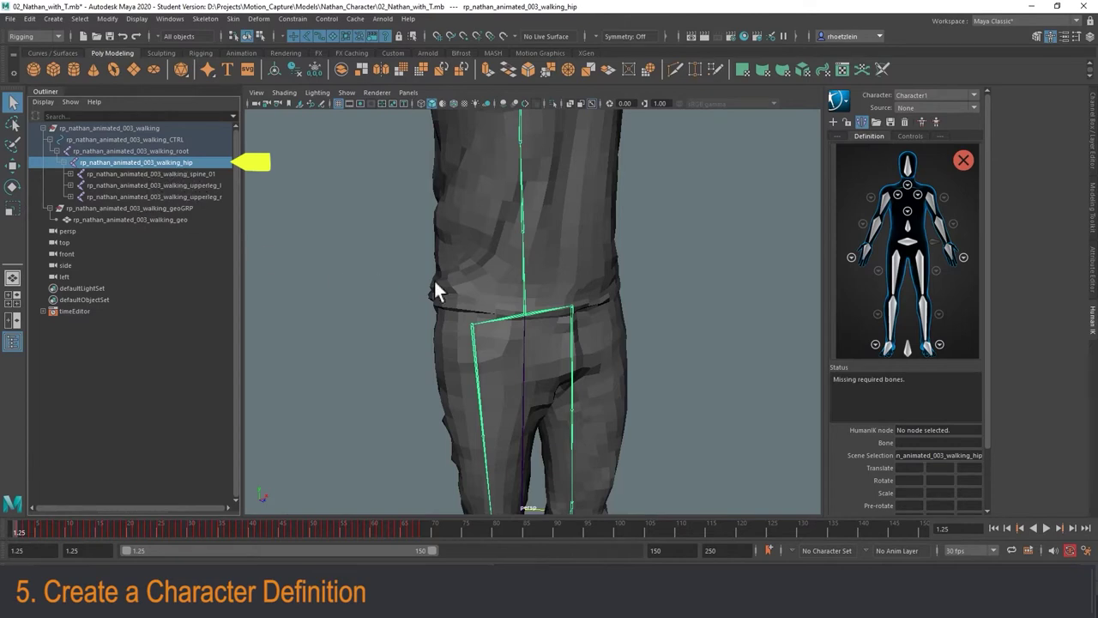
{"action": "left_click", "coordinate": [910, 243]}
{"action": "right_click", "coordinate": [910, 243]}
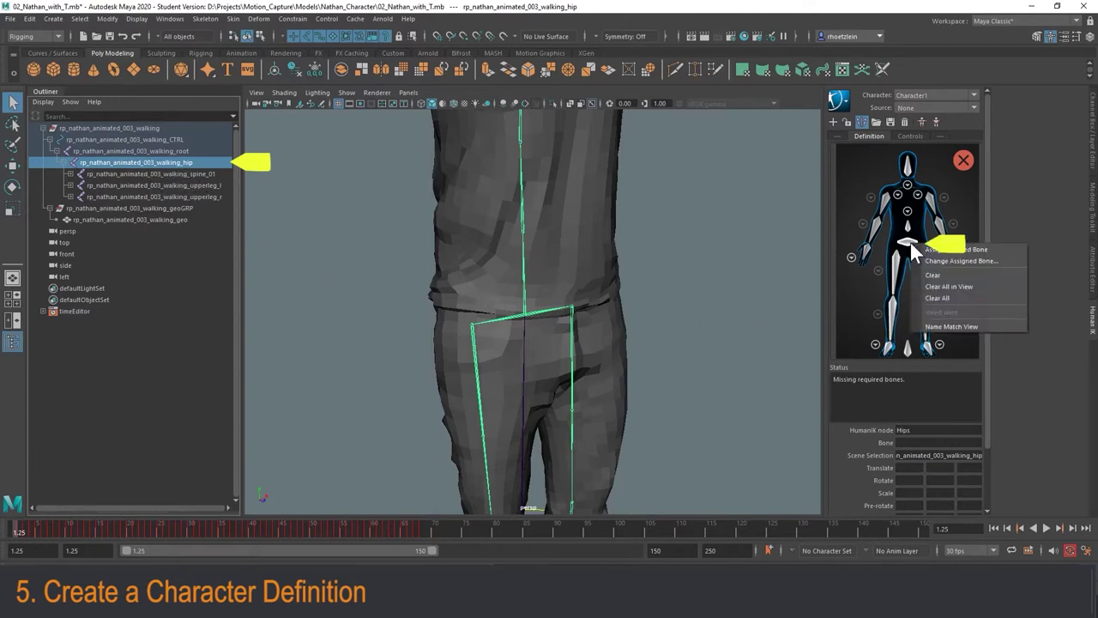
{"action": "left_click", "coordinate": [933, 247]}
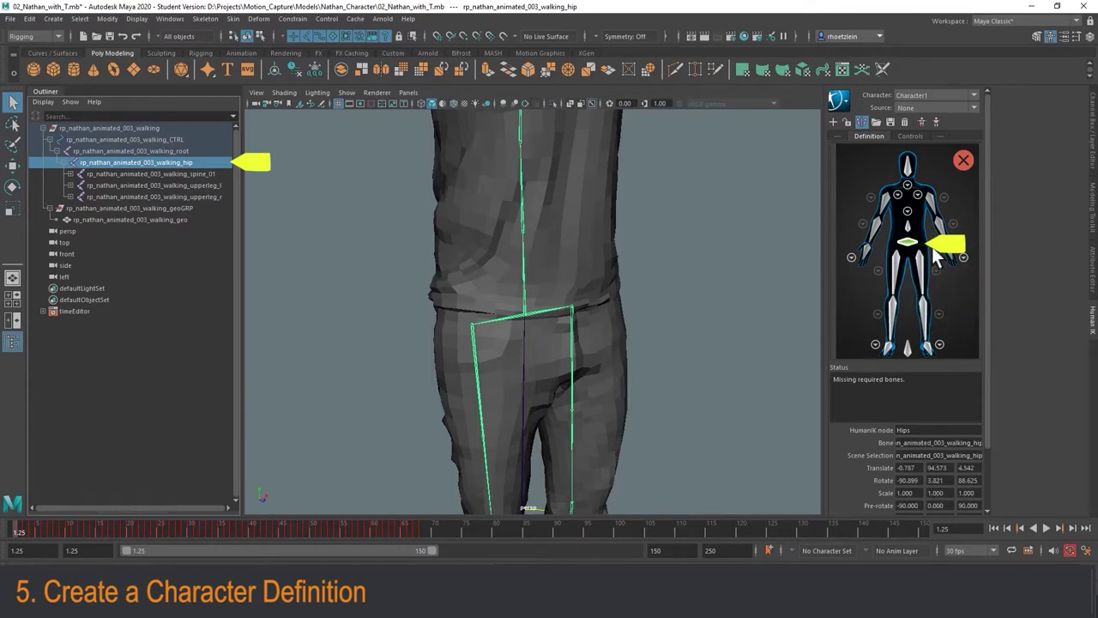
- Assign the spine_01 joint above the hip to the HumanIK Spine bone
{"action": "middle_click_drag", "start_coordinate": [556, 238], "coordinate": [562, 281], "text": "alt"}
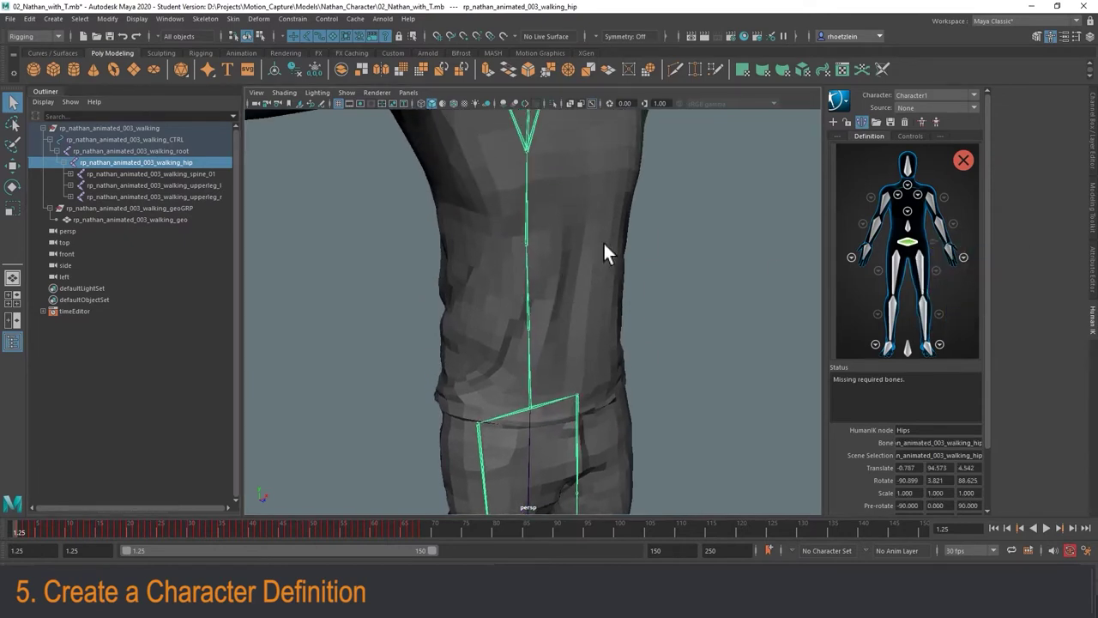
{"action": "left_click", "coordinate": [527, 283]}
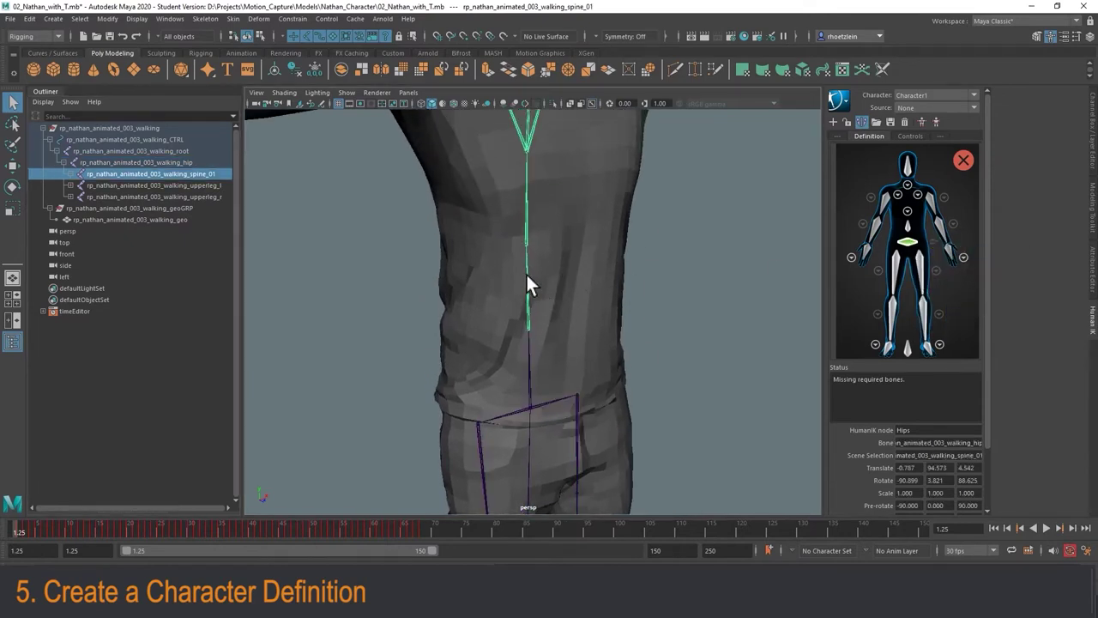
{"action": "right_click", "coordinate": [914, 228]}
{"action": "left_click", "coordinate": [938, 236]}
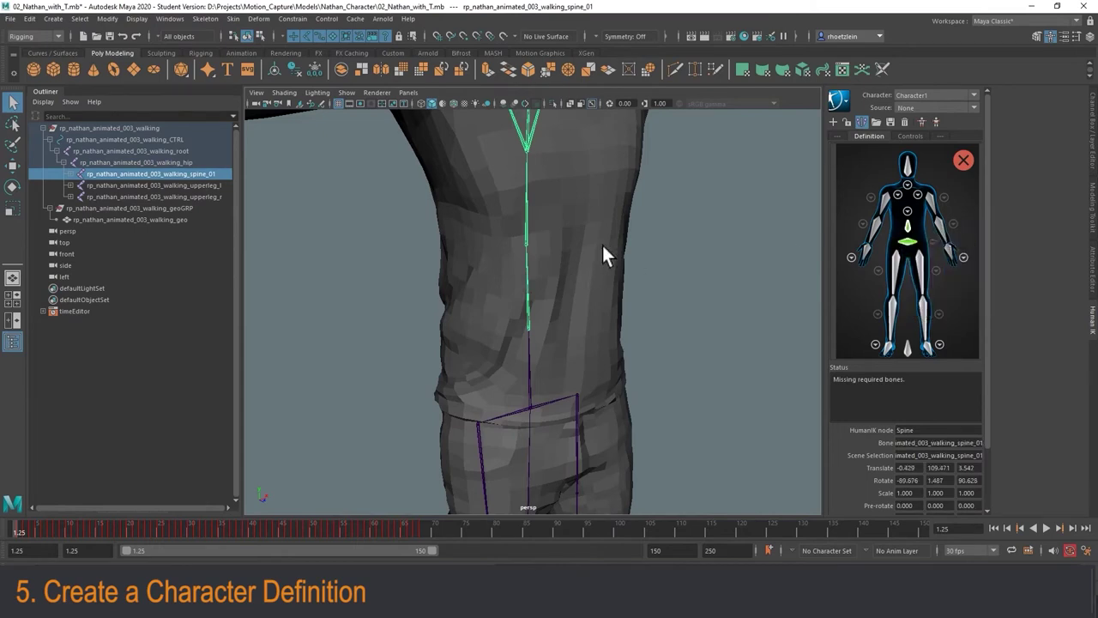
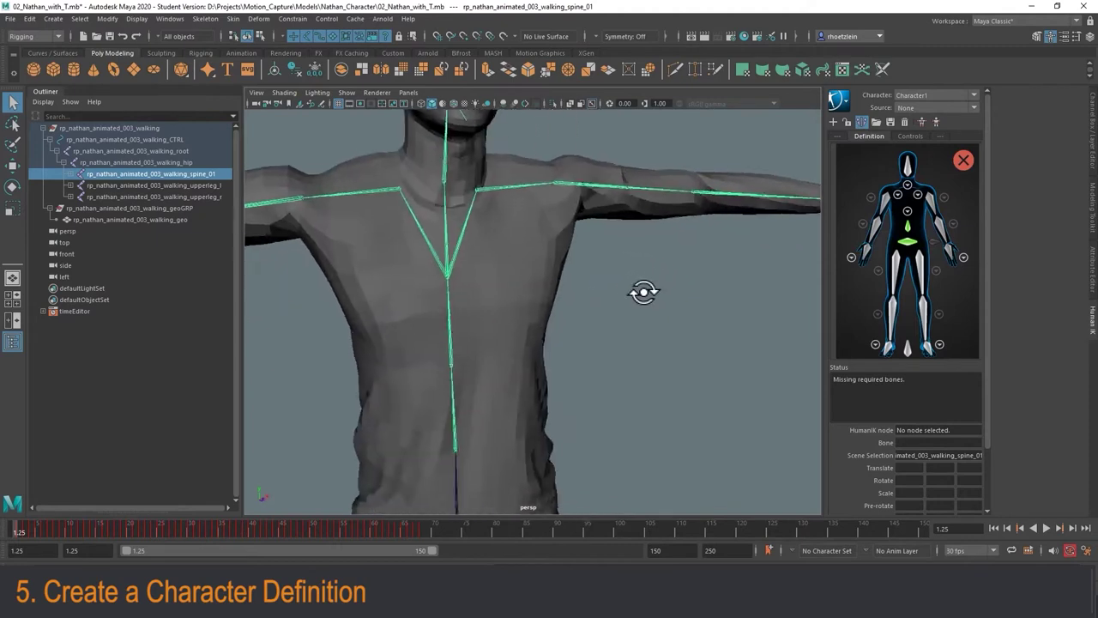
- Assign the left upper-arm joint to the HumanIK LeftArm bone
{"action": "left_click", "coordinate": [620, 208]}
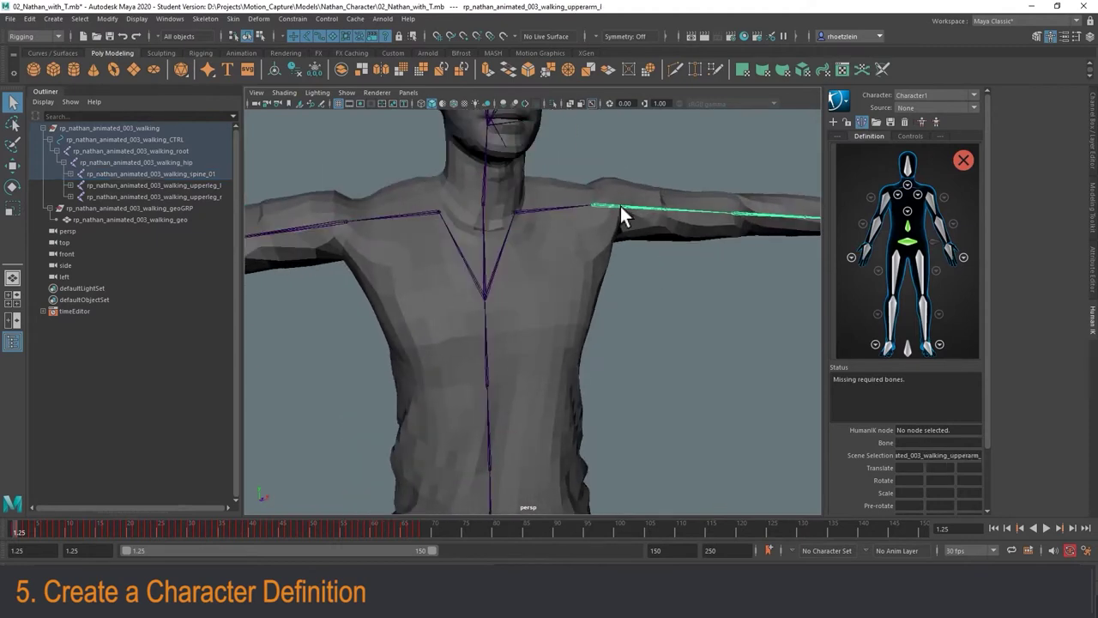
{"action": "right_click", "coordinate": [929, 200]}
{"action": "left_click", "coordinate": [945, 206]}
- Assign the left lower-arm joint to the HumanIK LeftForeArm bone
{"action": "middle_click_drag", "start_coordinate": [666, 242], "coordinate": [590, 262], "text": "alt"}
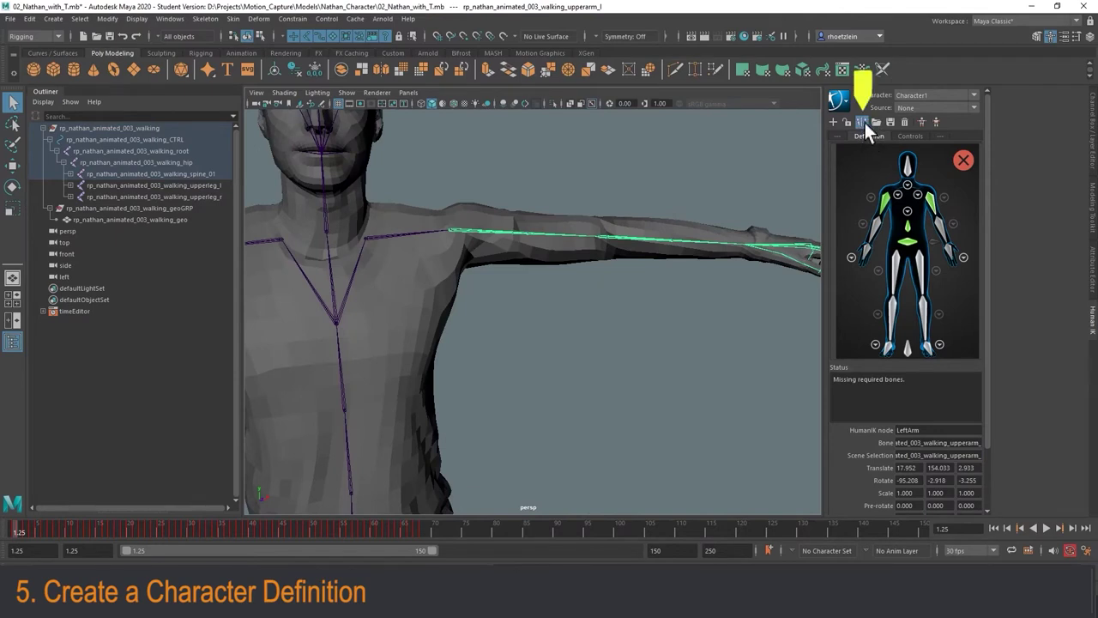
{"action": "middle_click_drag", "start_coordinate": [671, 218], "coordinate": [615, 230], "text": "alt"}
{"action": "scroll", "coordinate": [588, 217], "scroll_direction": "down", "scroll_amount": 3}
{"action": "left_click", "coordinate": [568, 255]}
{"action": "left_click", "coordinate": [560, 269]}
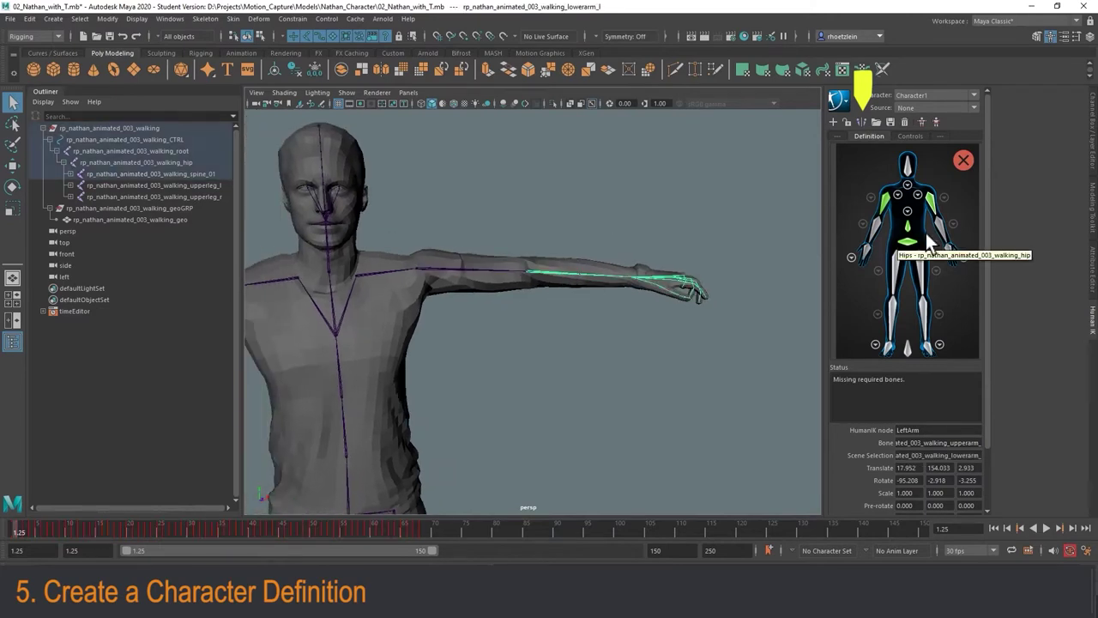
{"action": "right_click", "coordinate": [955, 225]}
{"action": "left_click", "coordinate": [959, 229]}
- Assign the left hand joint at the wrist to the HumanIK LeftHand bone
{"action": "left_click", "coordinate": [672, 263]}
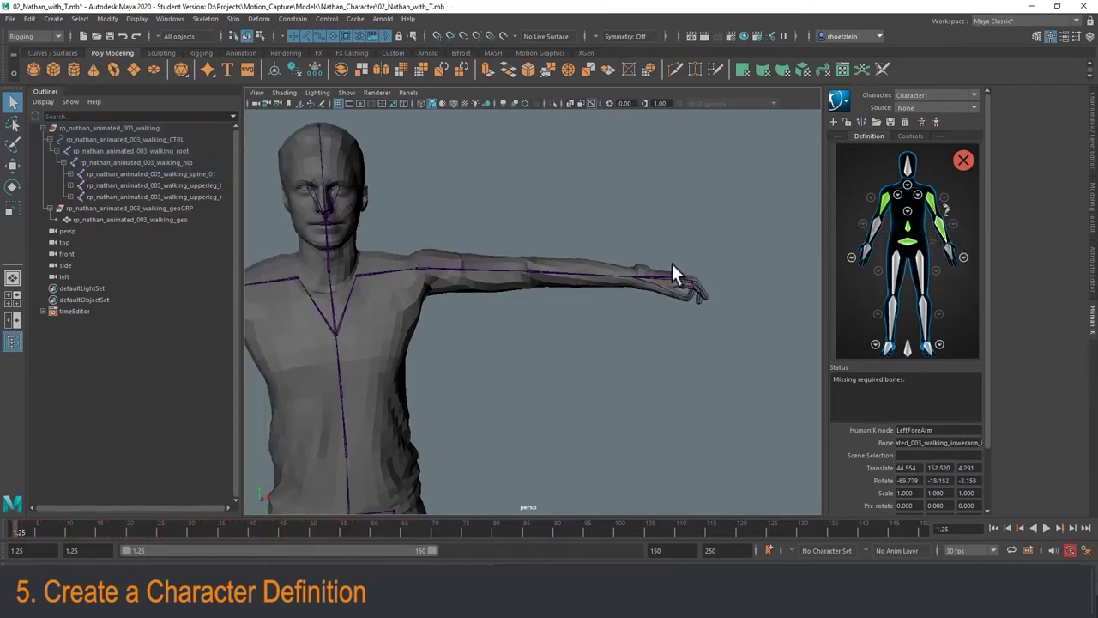
{"action": "left_click", "coordinate": [639, 277]}
{"action": "right_click", "coordinate": [954, 247]}
{"action": "left_click", "coordinate": [964, 254]}
- Look at the left hand's finger bone slots in the HumanIK definition, and return to the full-body view
{"action": "scroll", "coordinate": [715, 247], "scroll_direction": "up", "scroll_amount": 5}
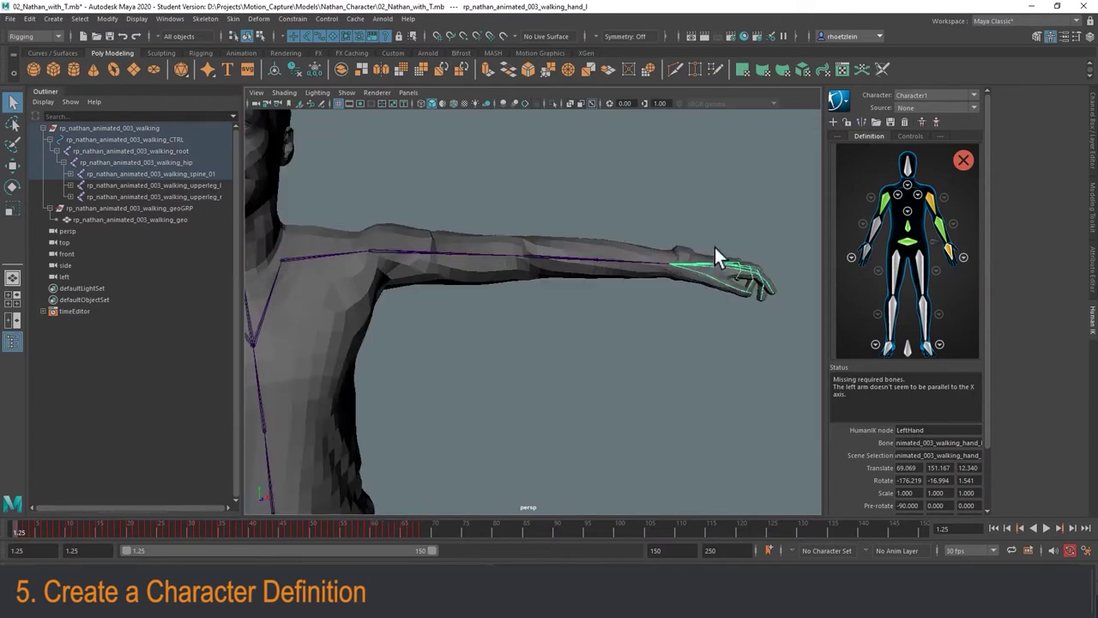
{"action": "middle_click_drag", "start_coordinate": [726, 239], "coordinate": [579, 254], "text": "alt"}
{"action": "scroll", "coordinate": [614, 266], "scroll_direction": "down", "scroll_amount": 2}
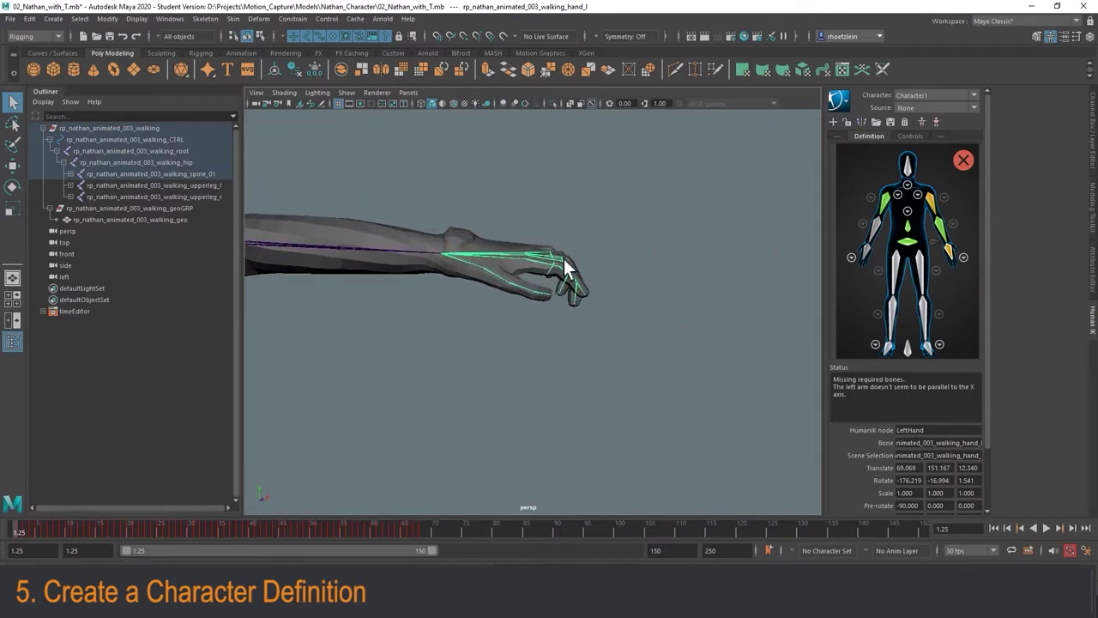
{"action": "left_click", "coordinate": [963, 256]}
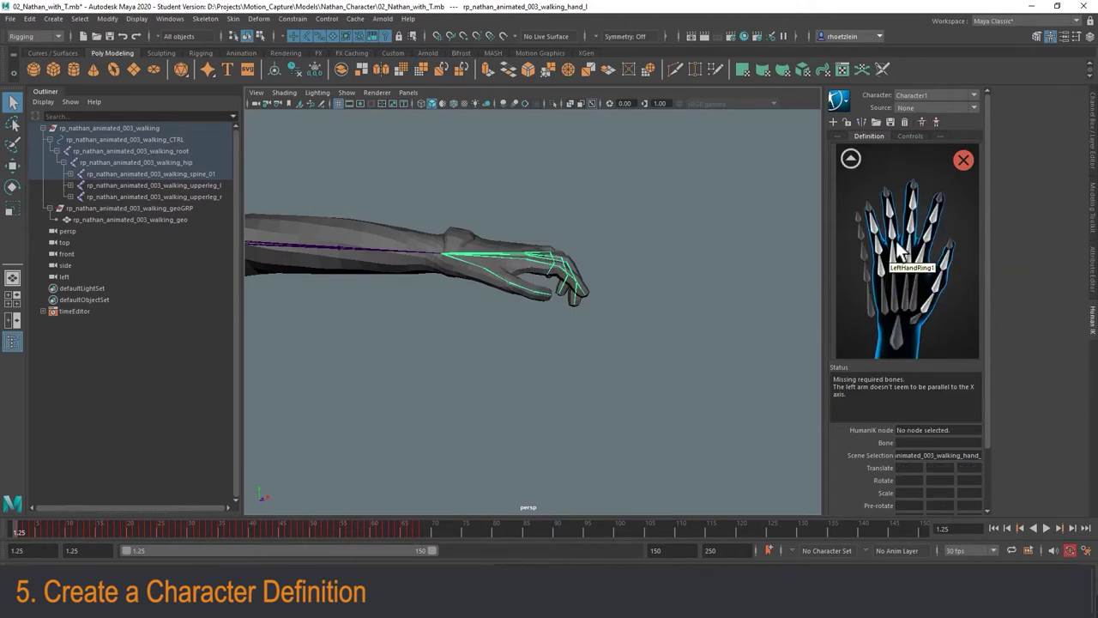
{"action": "left_click", "coordinate": [850, 158]}
- Assign the right upper-arm joint to the HumanIK RightArm bone
{"action": "middle_click_drag", "start_coordinate": [551, 220], "coordinate": [604, 218], "text": "alt"}
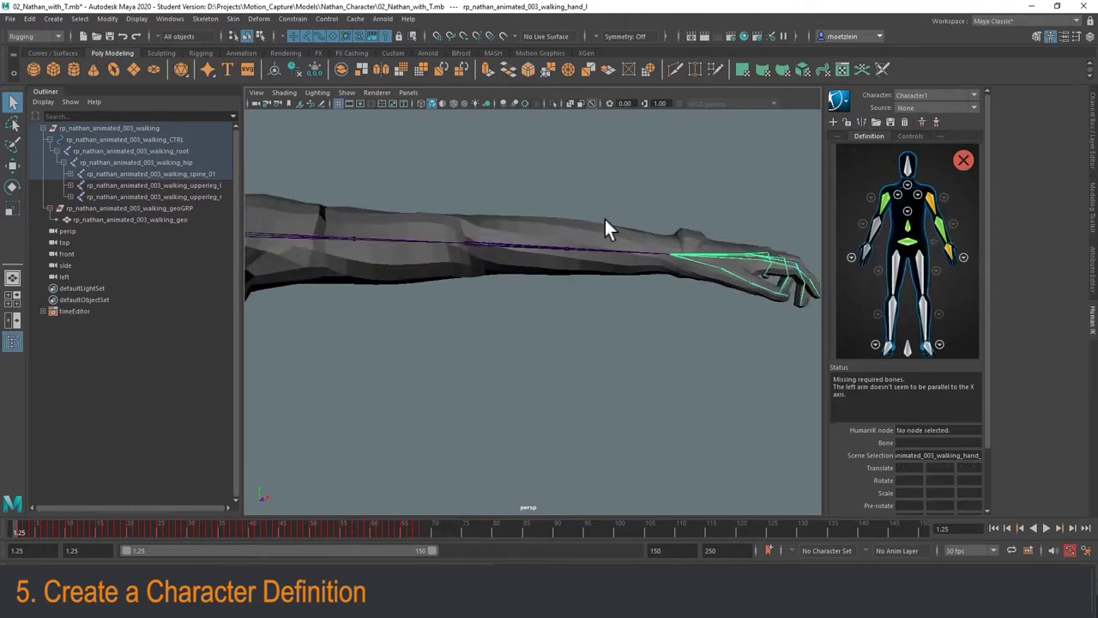
{"action": "middle_click_drag", "start_coordinate": [463, 240], "coordinate": [624, 220], "text": "alt"}
{"action": "scroll", "coordinate": [532, 240], "scroll_direction": "down", "scroll_amount": 5}
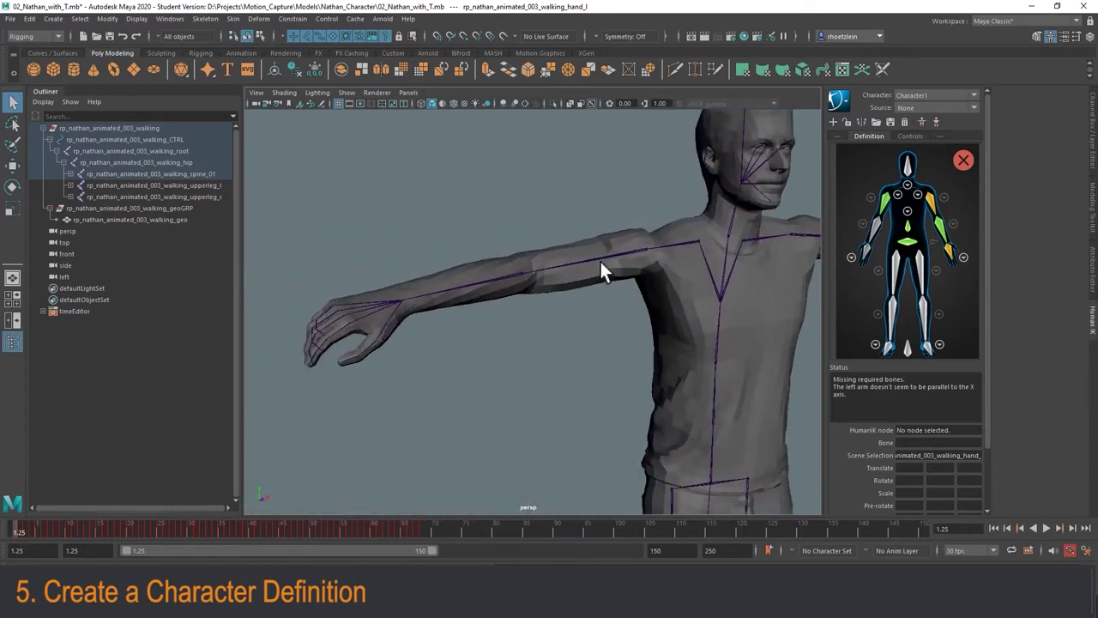
{"action": "left_click_drag", "start_coordinate": [600, 259], "coordinate": [563, 257], "text": "alt"}
{"action": "left_click", "coordinate": [546, 264]}
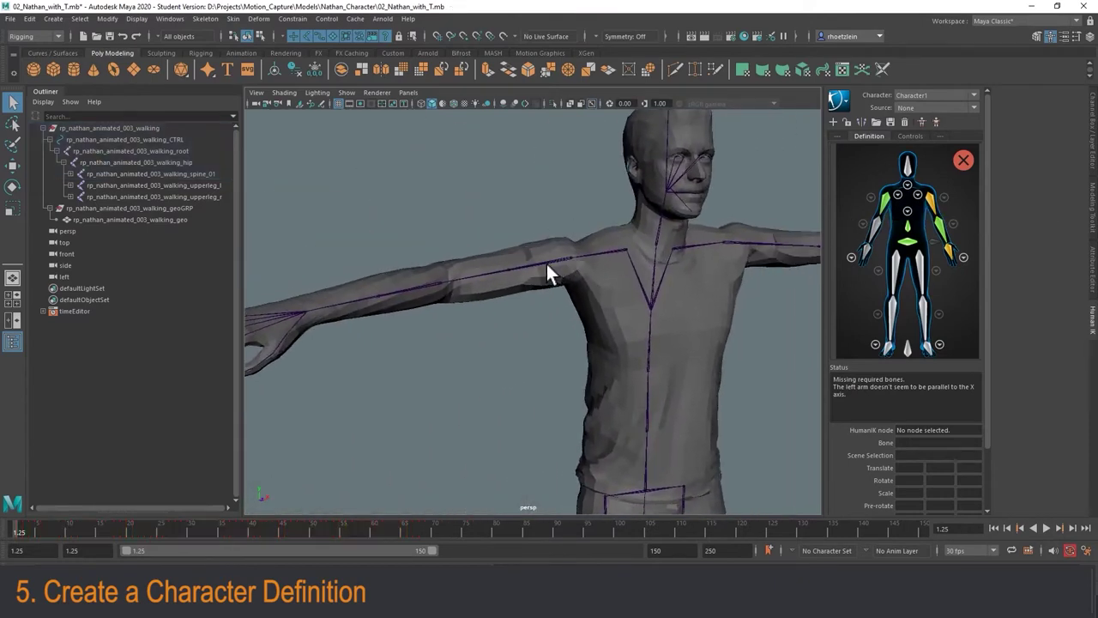
{"action": "left_click", "coordinate": [544, 261]}
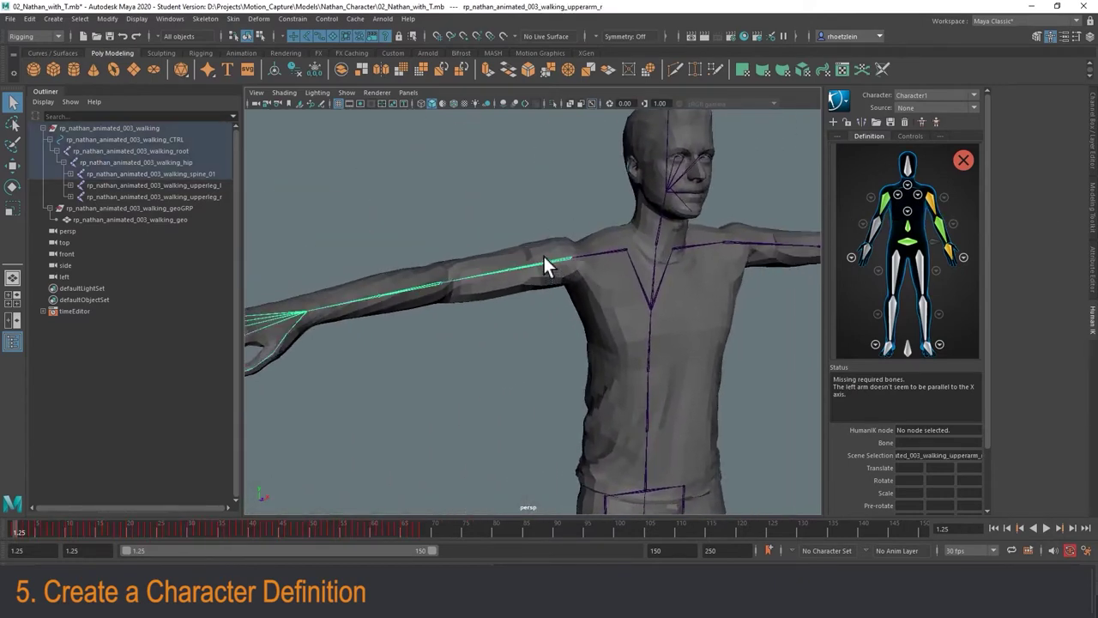
{"action": "right_click", "coordinate": [879, 210]}
{"action": "left_click", "coordinate": [903, 212]}
- Assign the right lower-arm joint to the HumanIK RightForeArm bone
{"action": "left_click", "coordinate": [410, 286]}
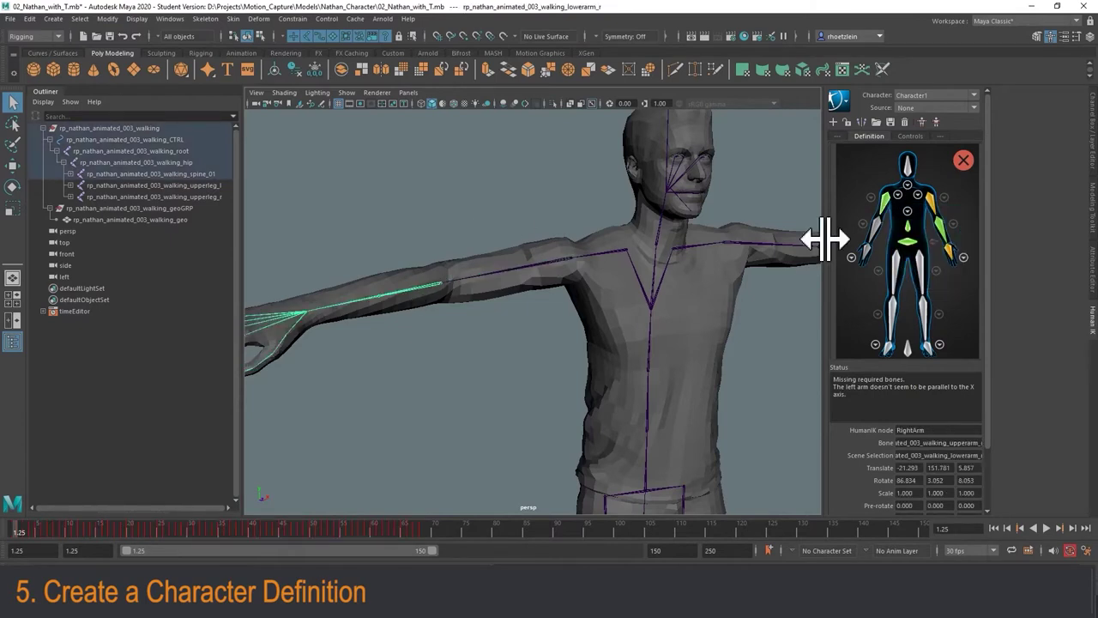
{"action": "right_click", "coordinate": [888, 228]}
{"action": "left_click", "coordinate": [911, 238]}
- Assign the right hand joint at the wrist to the HumanIK RightHand bone
{"action": "middle_click_drag", "start_coordinate": [343, 236], "coordinate": [463, 191], "text": "alt"}
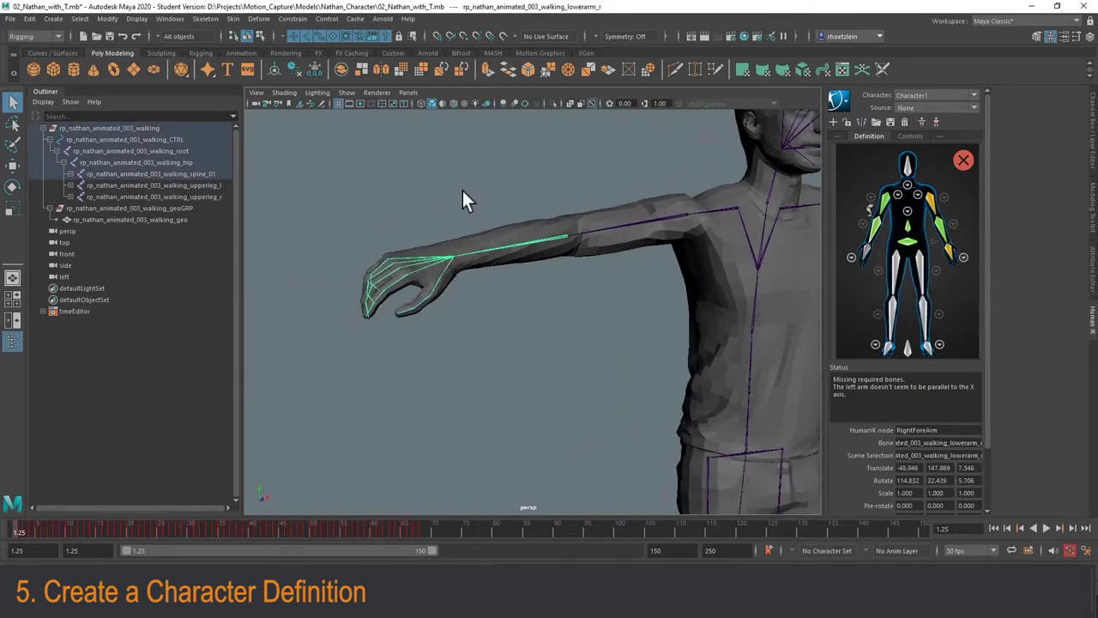
{"action": "left_click", "coordinate": [446, 259]}
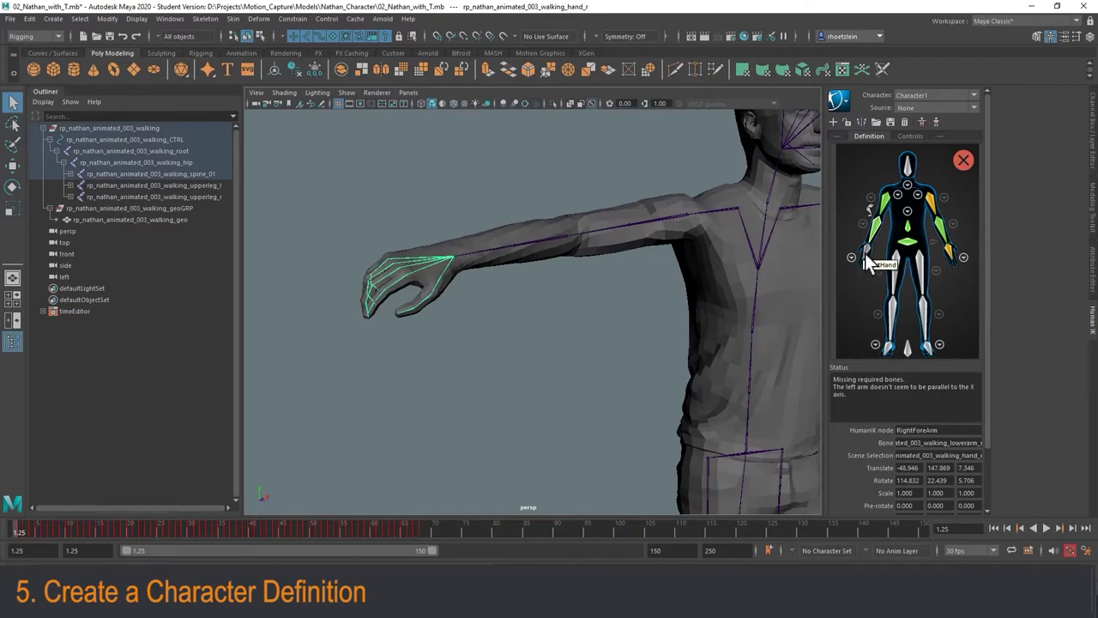
{"action": "right_click", "coordinate": [865, 250]}
{"action": "left_click", "coordinate": [892, 257]}
- Assign the head joint to the HumanIK Head bone
{"action": "middle_click_drag", "start_coordinate": [580, 257], "coordinate": [309, 318], "text": "alt"}
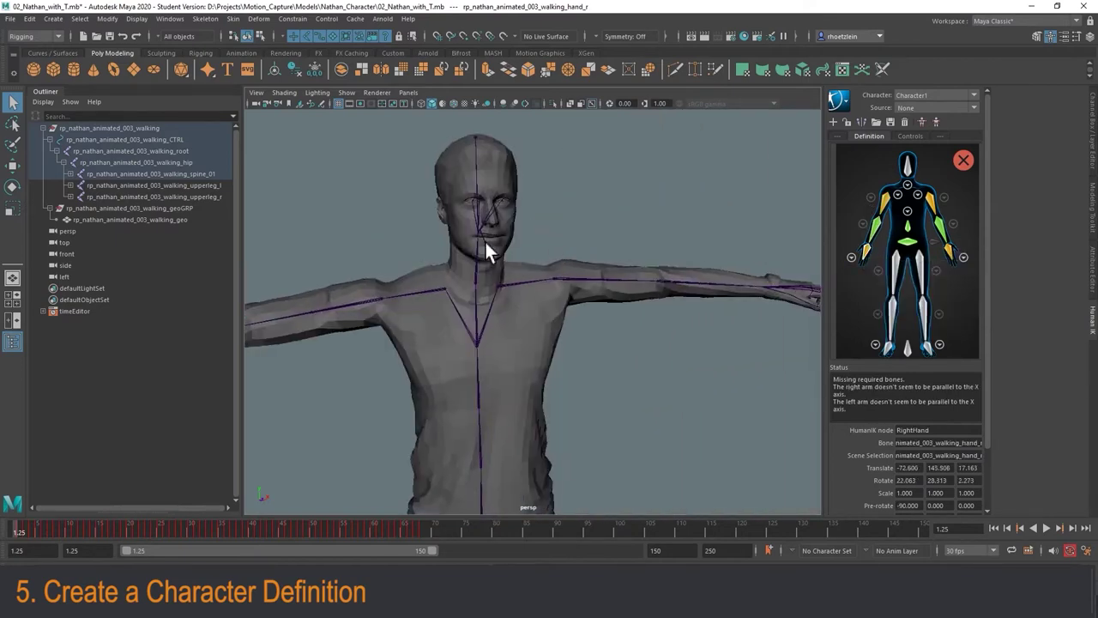
{"action": "left_click", "coordinate": [478, 231]}
{"action": "middle_click_drag", "start_coordinate": [506, 230], "coordinate": [527, 239], "text": "alt"}
{"action": "mouse_move", "coordinate": [526, 237]}
{"action": "left_mouse_down", "text": "alt"}
{"action": "mouse_move", "coordinate": [510, 252]}
{"action": "mouse_move", "coordinate": [534, 253]}
{"action": "mouse_move", "coordinate": [497, 248]}
{"action": "mouse_move", "coordinate": [510, 247]}
{"action": "left_mouse_up", "text": "alt"}
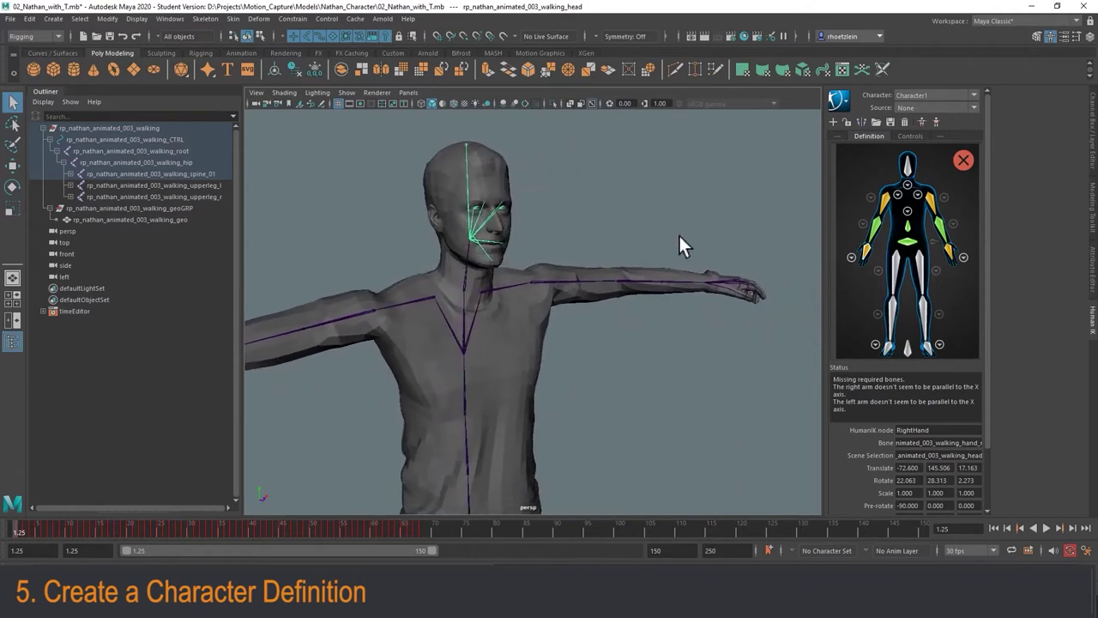
{"action": "right_click", "coordinate": [910, 167]}
{"action": "left_click", "coordinate": [915, 174]}
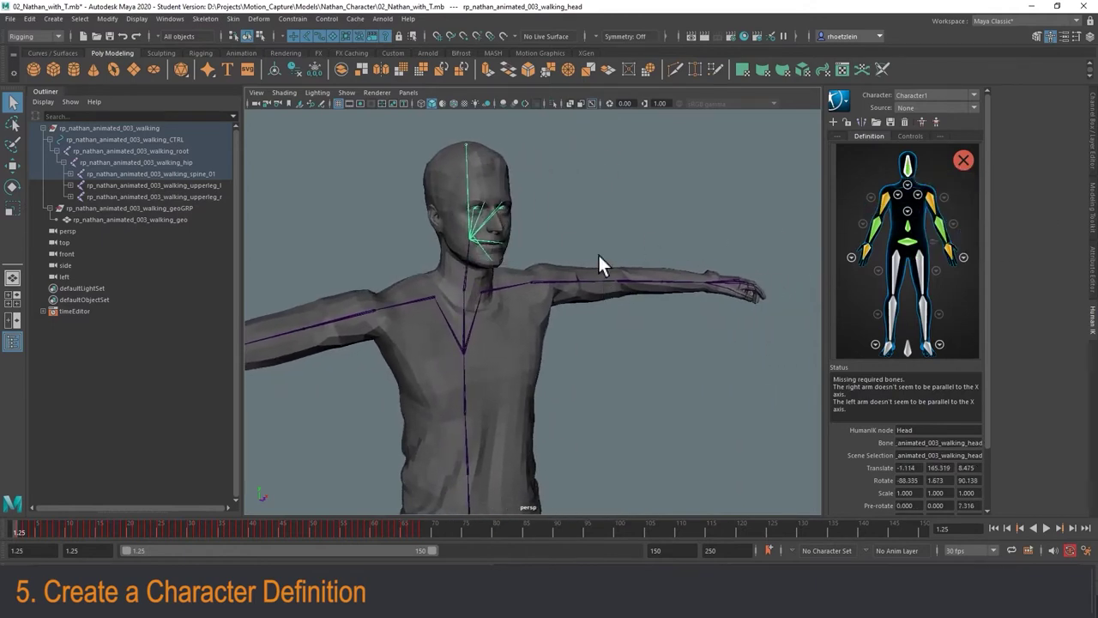
- Look at the detailed neck bone slots, return to the full-body definition, and bring the model's legs into view
{"action": "left_click", "coordinate": [908, 185]}
{"action": "left_click", "coordinate": [850, 158]}
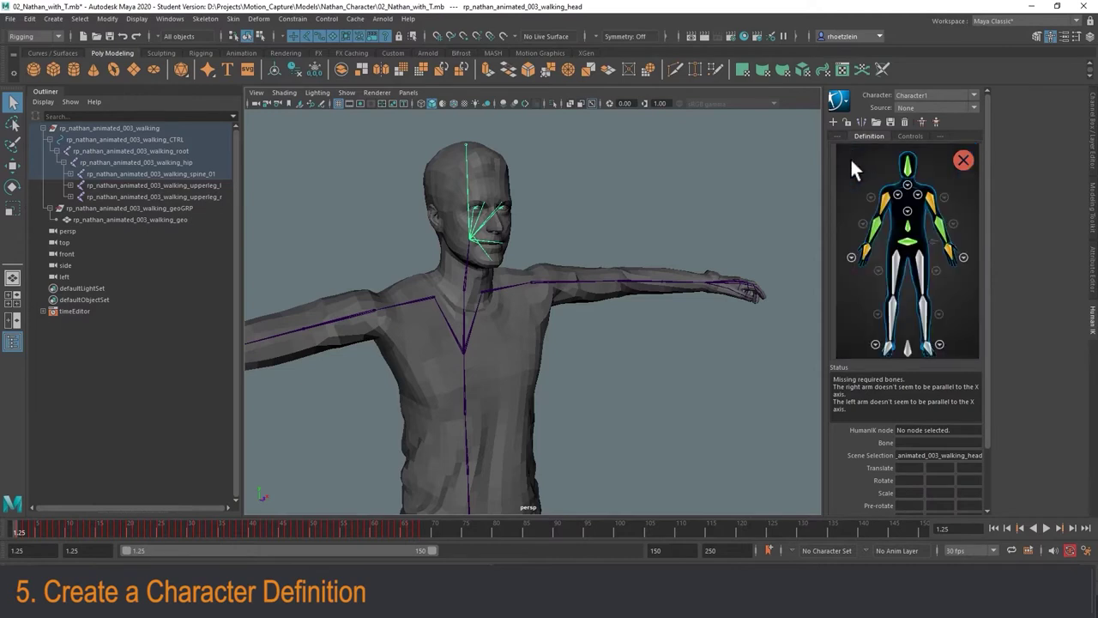
{"action": "middle_click_drag", "start_coordinate": [564, 304], "coordinate": [566, 271], "text": "alt"}
{"action": "left_click_drag", "start_coordinate": [556, 326], "coordinate": [586, 336], "text": "alt"}
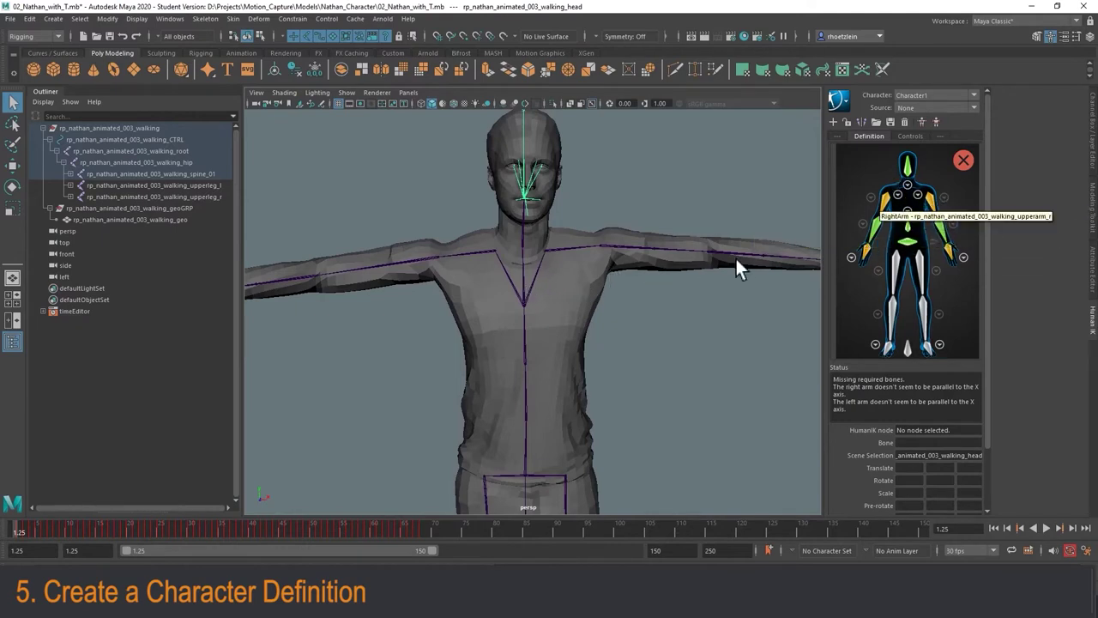
{"action": "middle_click_drag", "start_coordinate": [620, 311], "coordinate": [627, 248], "text": "alt"}
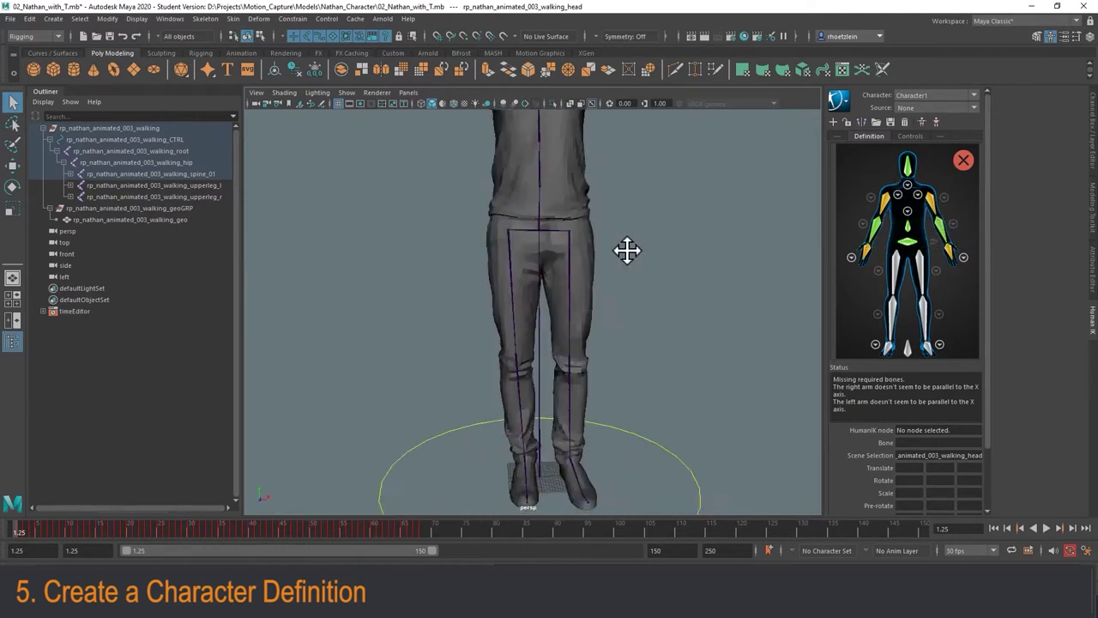
- Assign the left and right upper-leg joints to the HumanIK LeftUpLeg and RightUpLeg bones
{"action": "left_click", "coordinate": [567, 273]}
{"action": "right_click", "coordinate": [921, 265]}
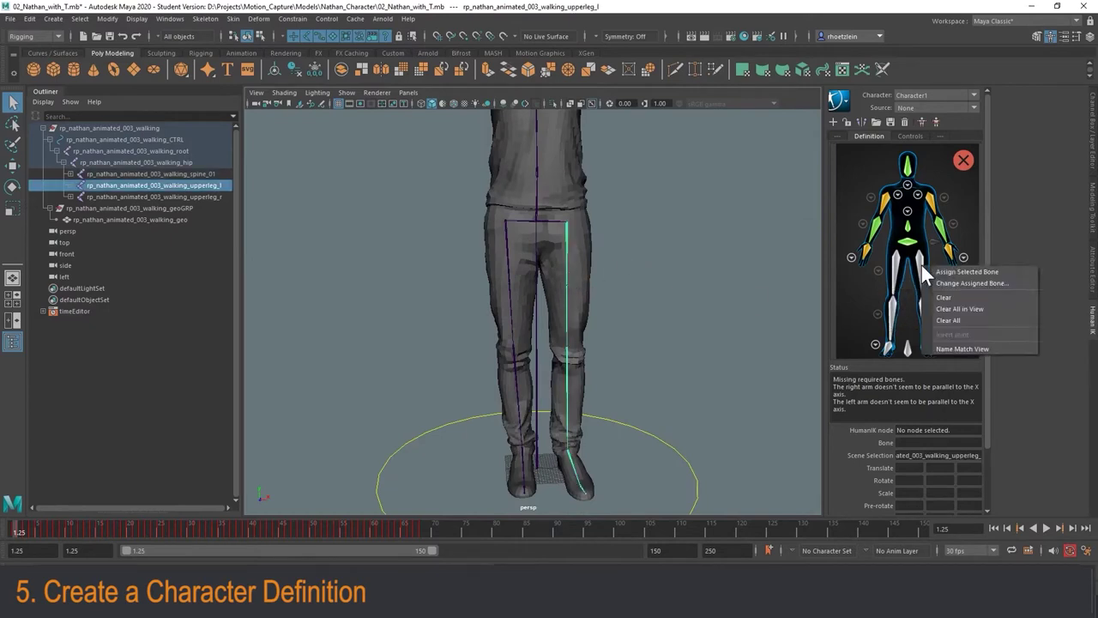
{"action": "left_click", "coordinate": [952, 271]}
{"action": "left_click", "coordinate": [507, 270]}
{"action": "left_click", "coordinate": [598, 286]}
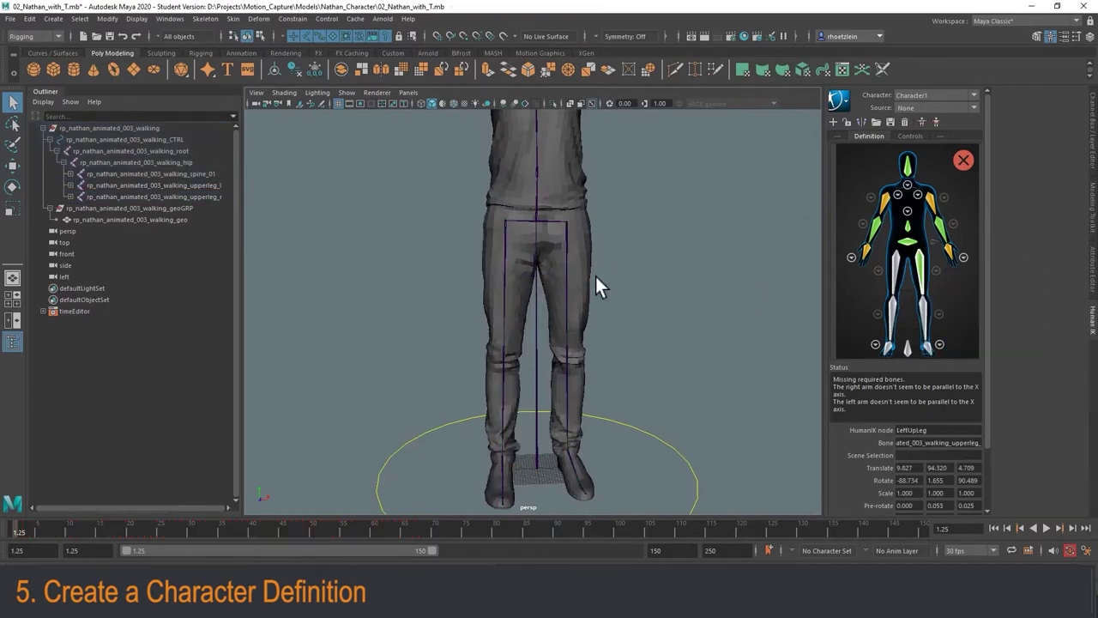
{"action": "left_click", "coordinate": [566, 272]}
{"action": "right_click", "coordinate": [928, 265]}
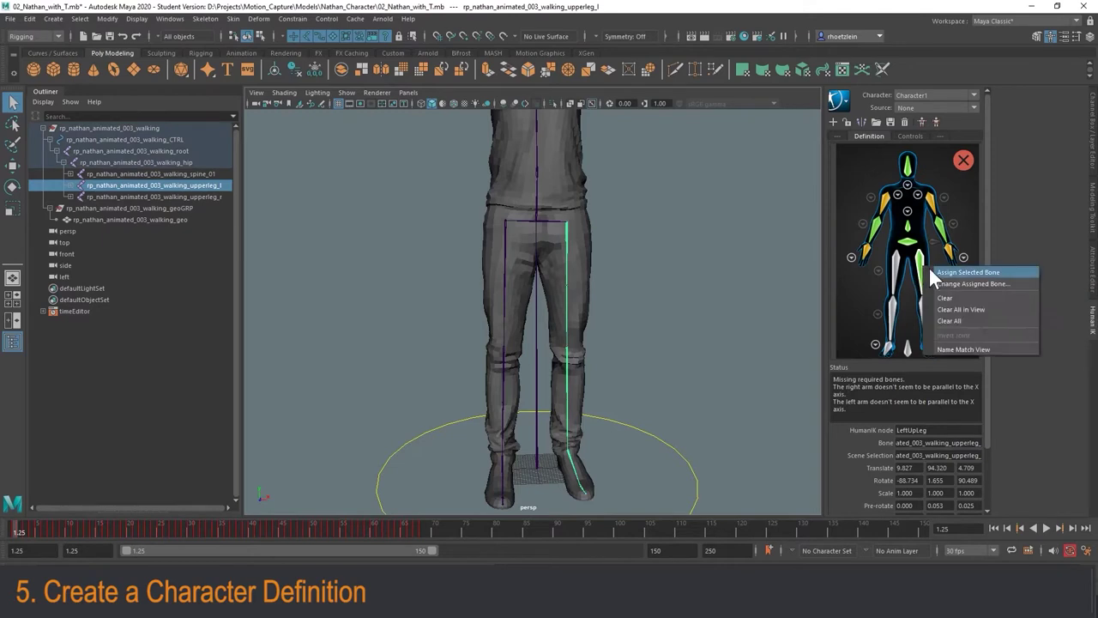
{"action": "left_click", "coordinate": [934, 271]}
{"action": "left_click", "coordinate": [503, 276]}
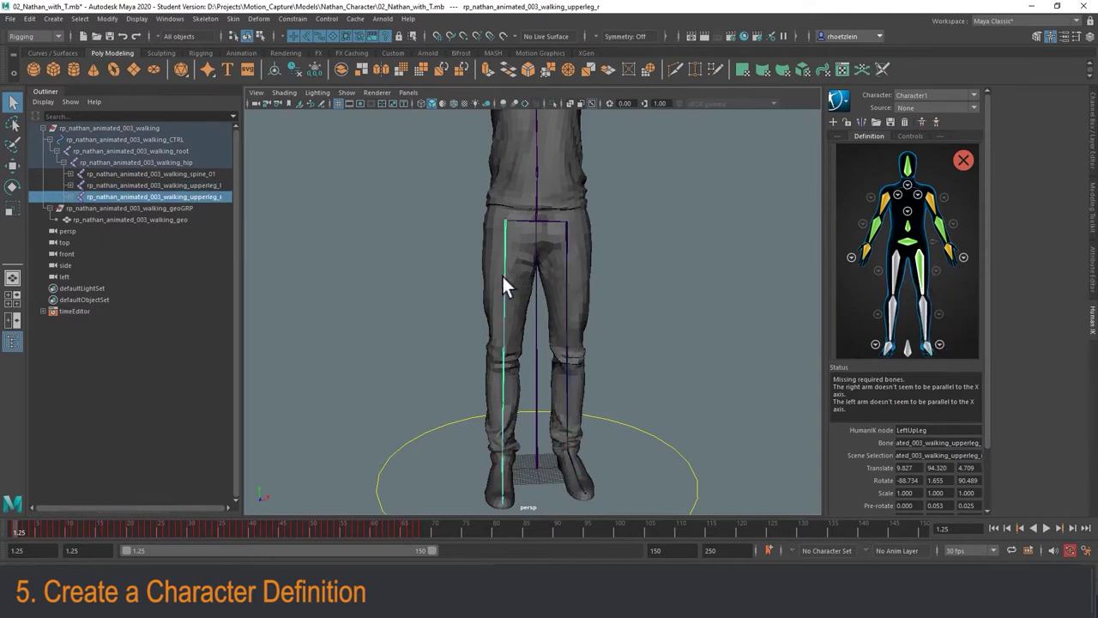
{"action": "right_click", "coordinate": [896, 260]}
{"action": "left_click", "coordinate": [914, 263]}
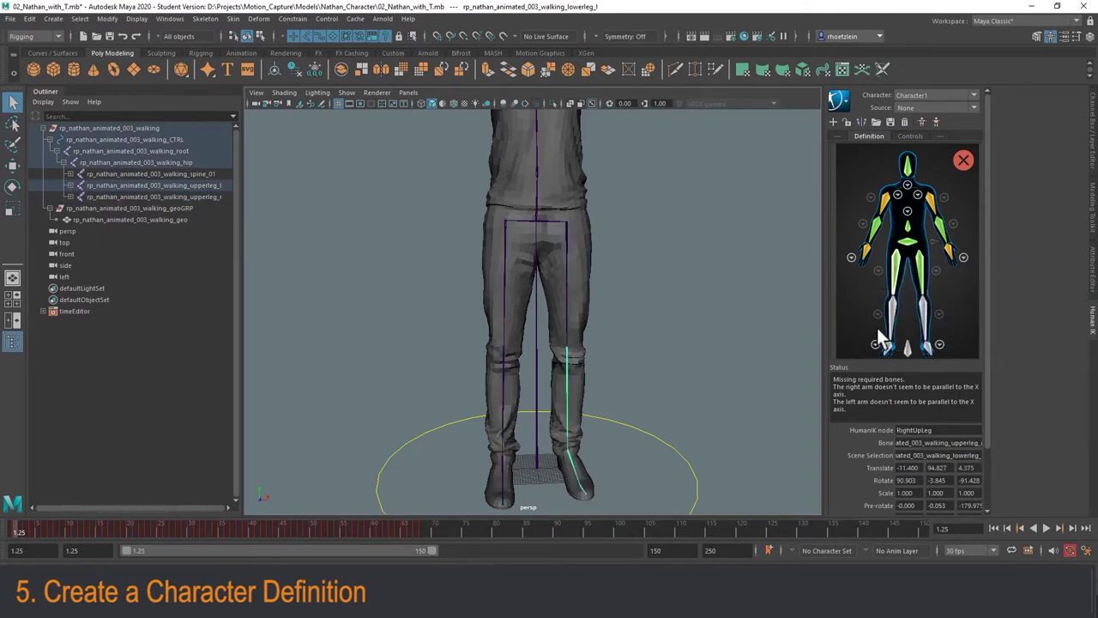
- Assign the left and right lower-leg joints to the HumanIK LeftLeg and RightLeg bones
{"action": "right_click", "coordinate": [926, 305]}
{"action": "left_click", "coordinate": [939, 310]}
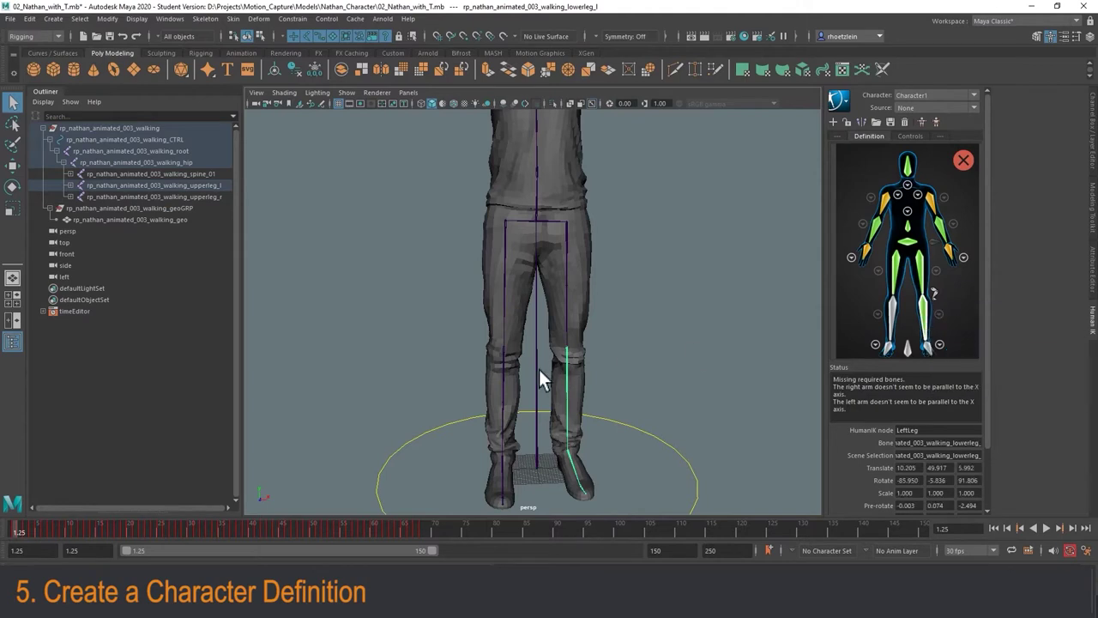
{"action": "left_click", "coordinate": [502, 379]}
{"action": "right_click", "coordinate": [895, 313]}
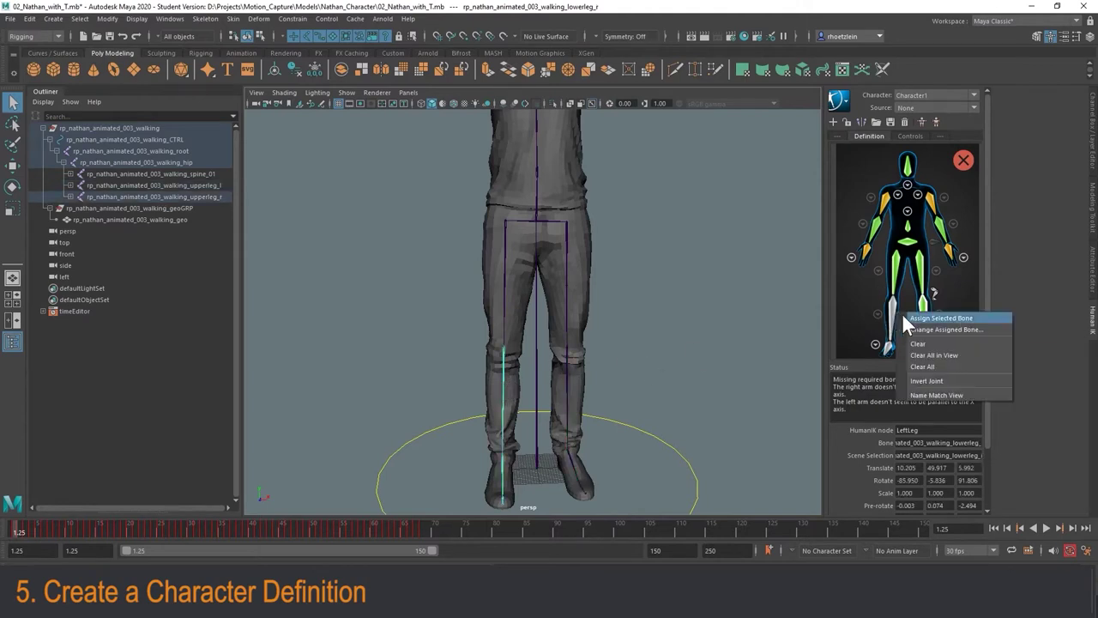
{"action": "left_click", "coordinate": [897, 312]}
{"action": "left_click", "coordinate": [766, 328]}
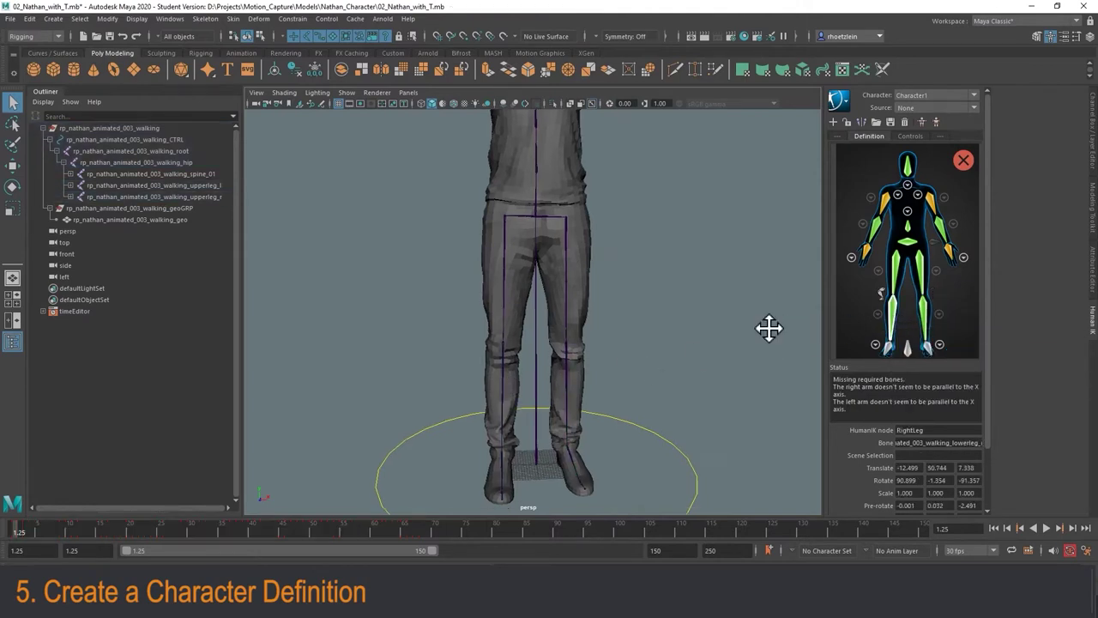
- Assign the left and right foot joints at the ankles to the HumanIK LeftFoot and RightFoot bones
{"action": "scroll", "coordinate": [635, 328], "scroll_direction": "up", "scroll_amount": 6}
{"action": "middle_click_drag", "start_coordinate": [654, 408], "coordinate": [669, 269], "text": "alt"}
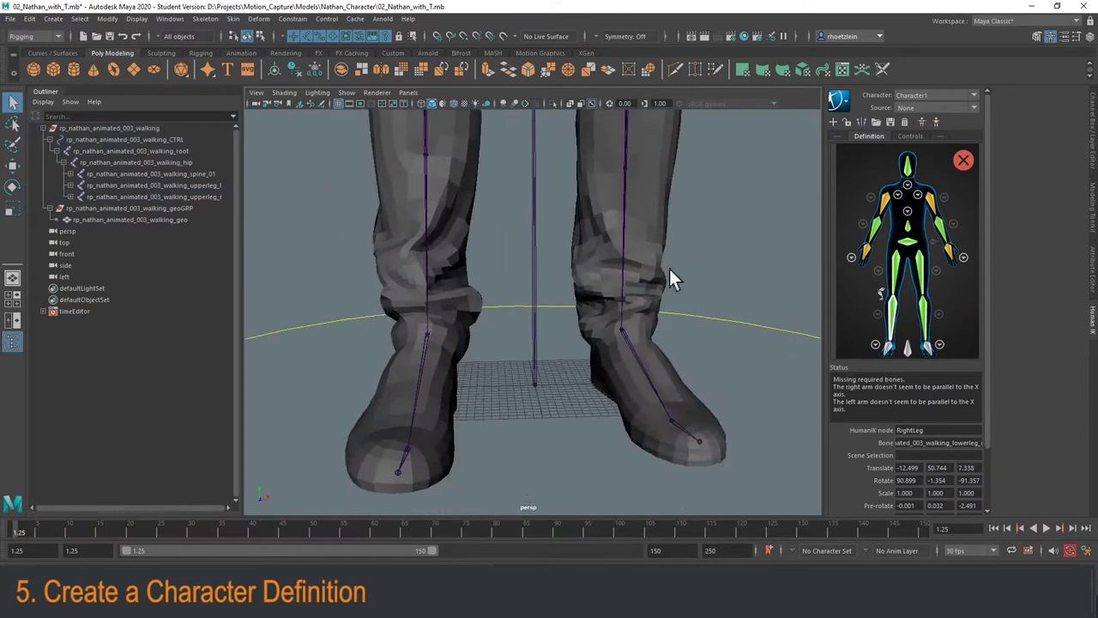
{"action": "left_click", "coordinate": [632, 343]}
{"action": "right_click", "coordinate": [928, 346]}
{"action": "left_click", "coordinate": [944, 354]}
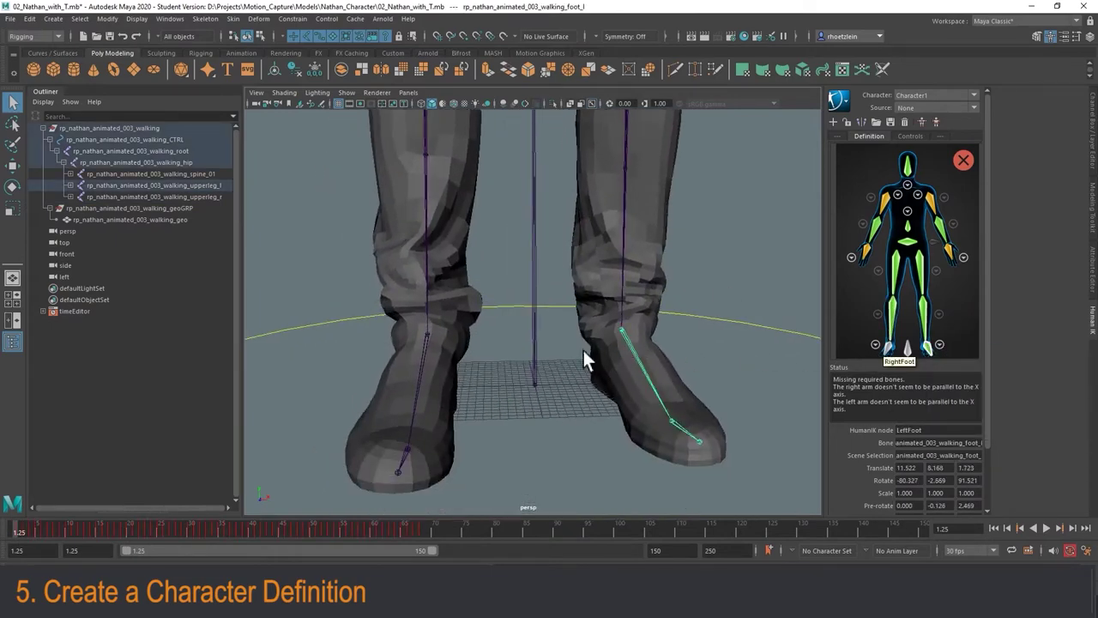
{"action": "left_click", "coordinate": [423, 364]}
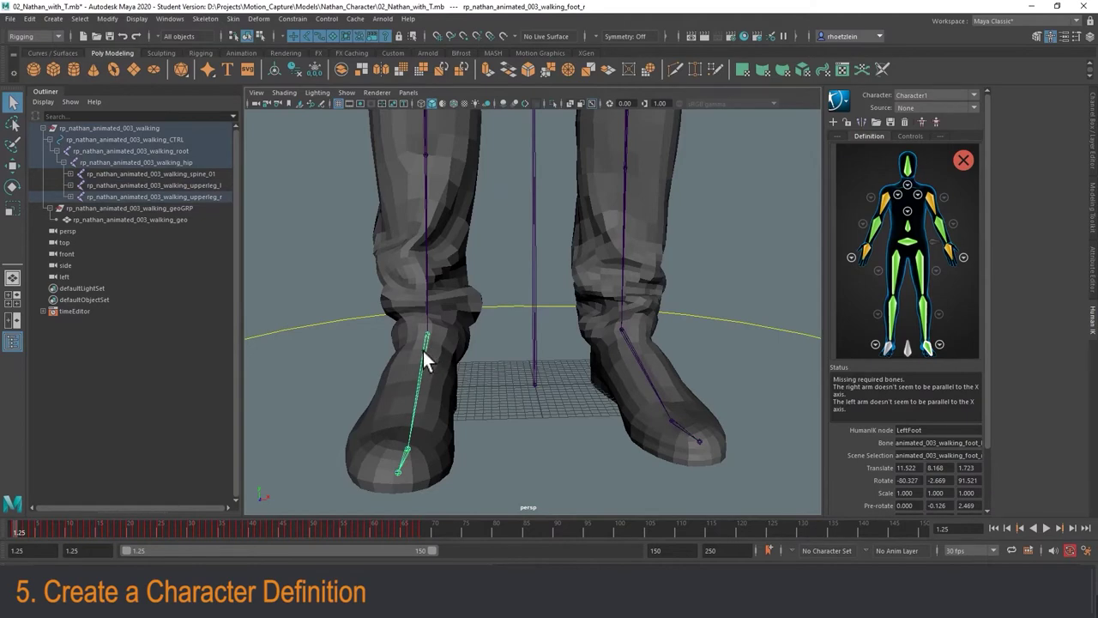
{"action": "right_click", "coordinate": [886, 347]}
{"action": "left_click", "coordinate": [904, 354]}
- Examine the whole model's arm pose and the validation status of the character definition
{"action": "left_click_drag", "start_coordinate": [754, 309], "coordinate": [653, 276], "text": "alt"}
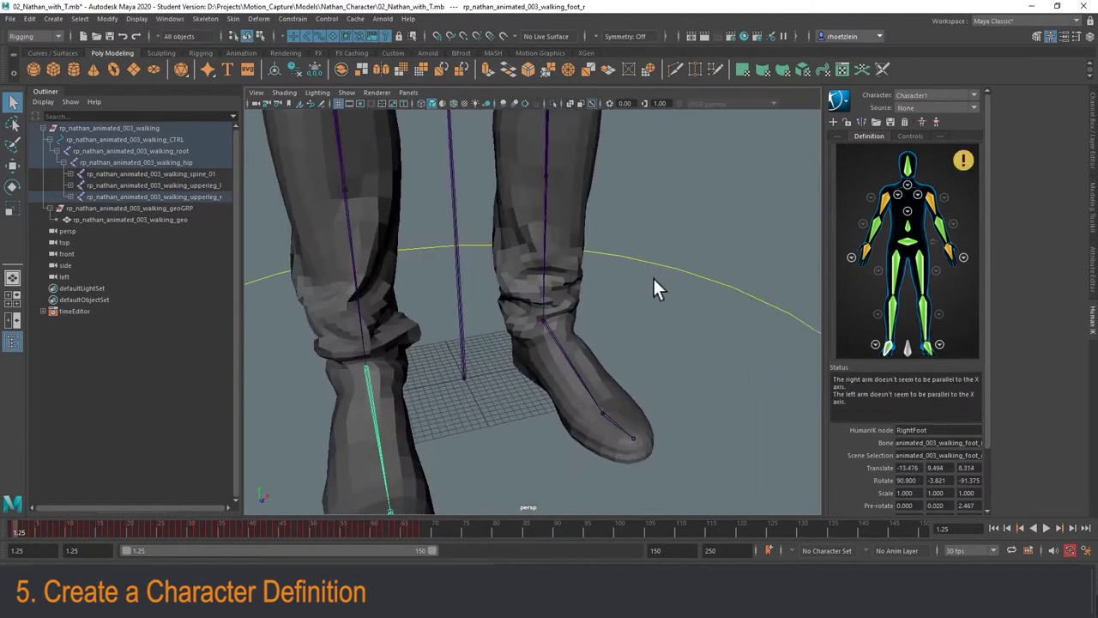
{"action": "right_click_drag", "start_coordinate": [653, 277], "coordinate": [664, 240], "text": "alt"}
{"action": "middle_click_drag", "start_coordinate": [664, 240], "coordinate": [695, 310], "text": "alt"}
{"action": "left_click", "coordinate": [667, 276]}
{"action": "right_click_drag", "start_coordinate": [666, 257], "coordinate": [666, 193], "text": "alt"}
{"action": "middle_click_drag", "start_coordinate": [666, 193], "coordinate": [666, 273], "text": "alt"}
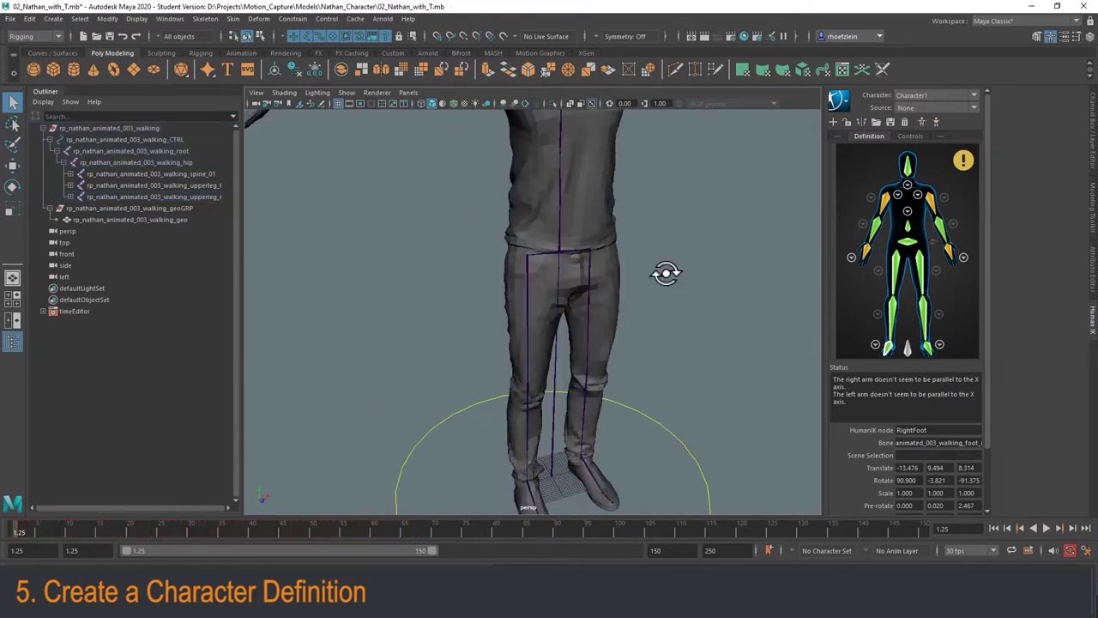
{"action": "left_click_drag", "start_coordinate": [666, 273], "coordinate": [667, 249], "text": "alt"}
{"action": "middle_click_drag", "start_coordinate": [666, 249], "coordinate": [675, 285], "text": "alt"}
{"action": "scroll", "coordinate": [669, 290], "scroll_direction": "down", "scroll_amount": 5}
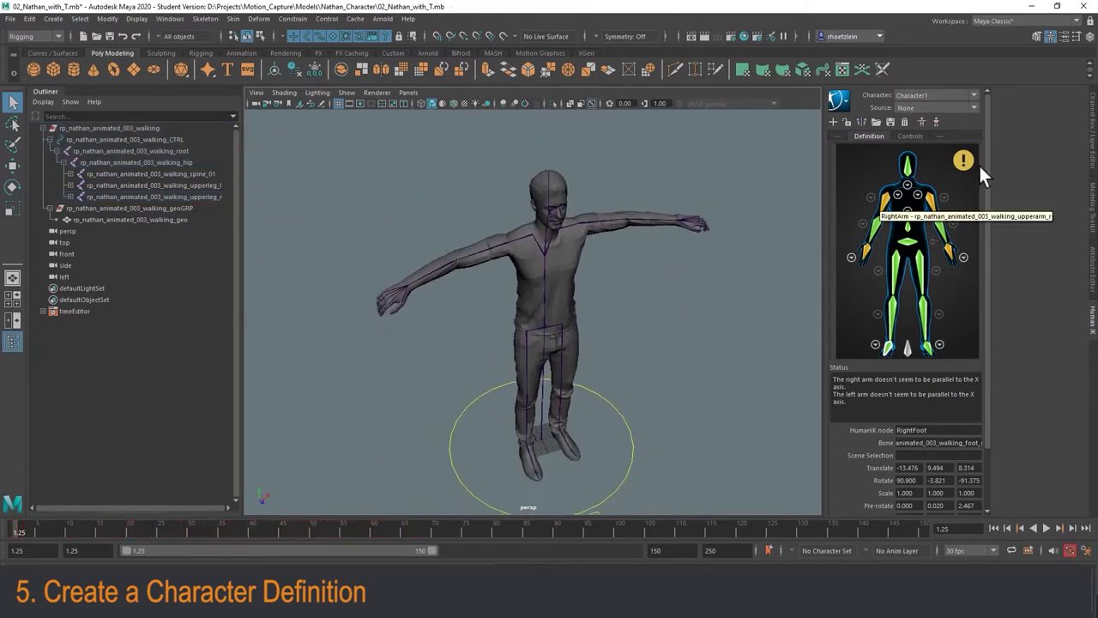
{"action": "mouse_move", "coordinate": [964, 159]}
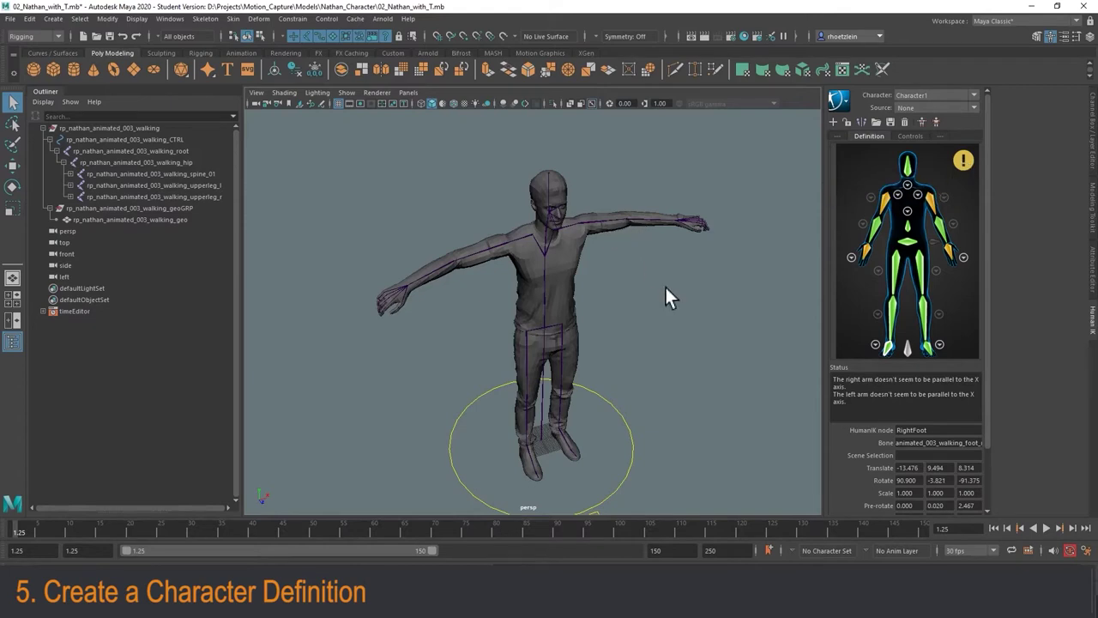
{"action": "left_click_drag", "start_coordinate": [665, 285], "coordinate": [669, 280], "text": "alt"}
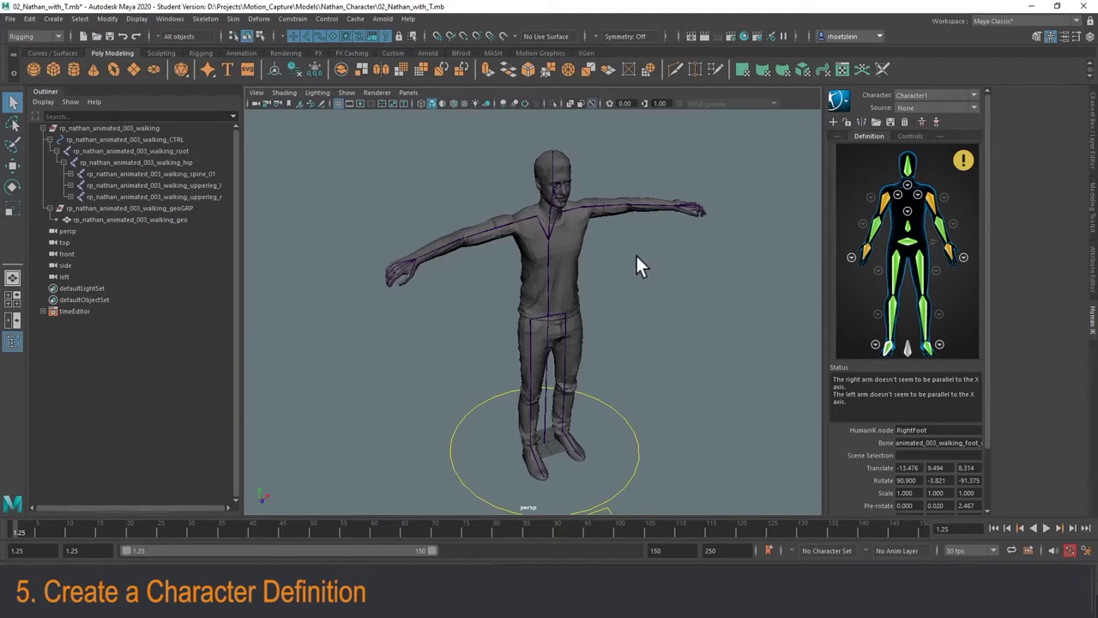
- Rotate the right lower-arm joint in a side view to bring the arm closer to the X axis
{"action": "left_click_drag", "start_coordinate": [637, 262], "coordinate": [620, 266], "text": "alt"}
{"action": "left_click_drag", "start_coordinate": [499, 275], "coordinate": [591, 233], "text": "alt"}
{"action": "left_click", "coordinate": [622, 197]}
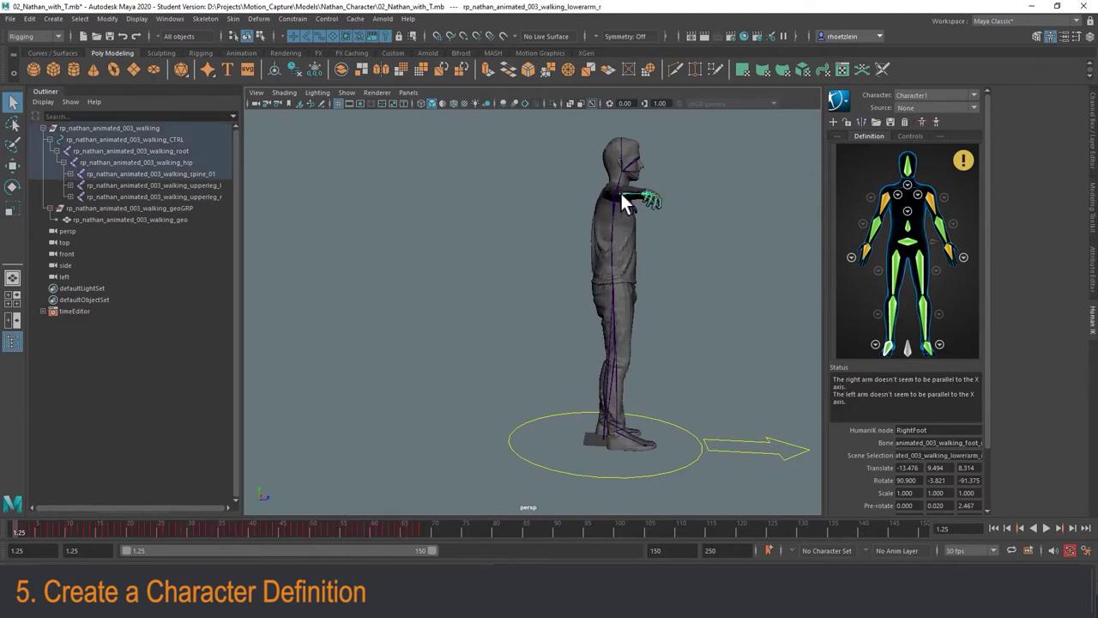
{"action": "key", "text": "e"}
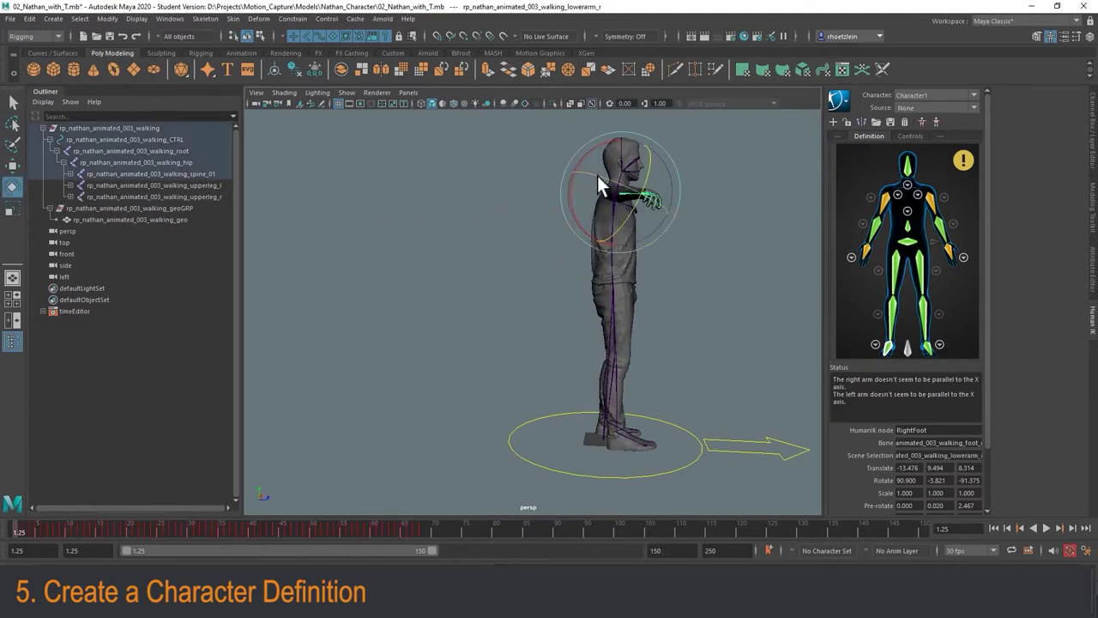
{"action": "left_click_drag", "start_coordinate": [597, 177], "coordinate": [569, 224]}
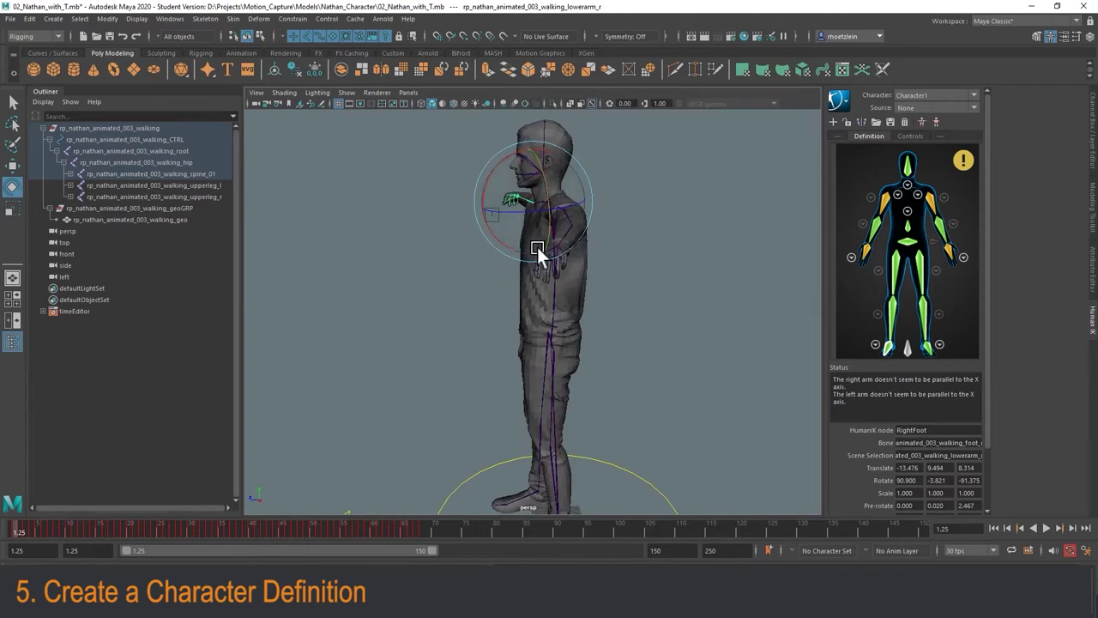
- Rotate the left lower-arm joint in the opposite side view to bring the forearm closer to the X axis
{"action": "left_click", "coordinate": [600, 239]}
{"action": "left_click", "coordinate": [565, 233]}
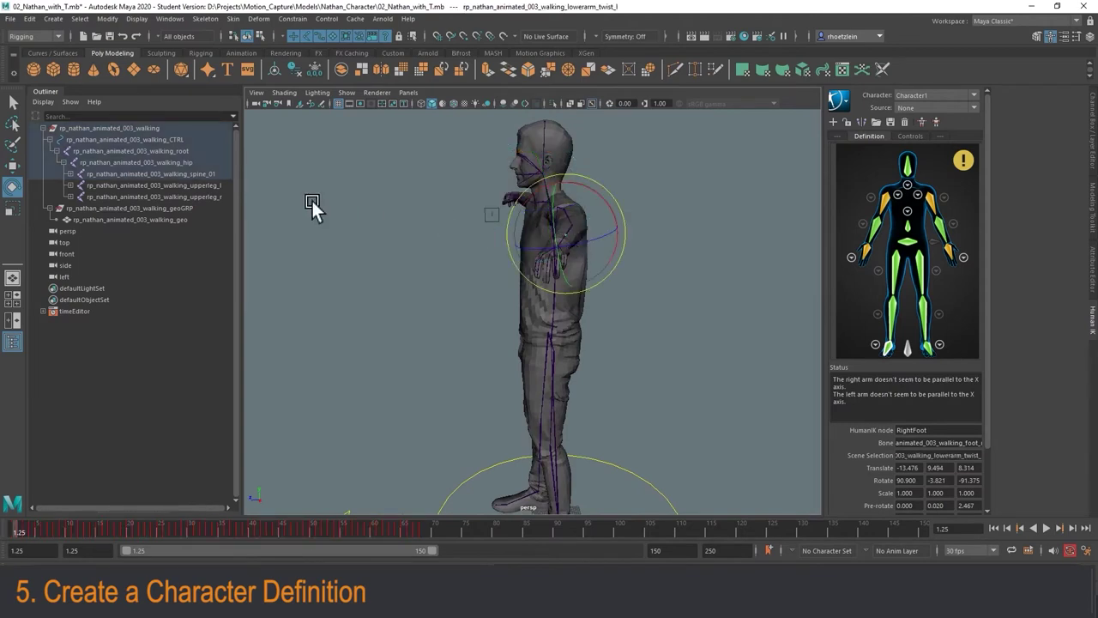
{"action": "left_click", "coordinate": [566, 244]}
{"action": "left_click", "coordinate": [677, 254]}
{"action": "left_click", "coordinate": [572, 230]}
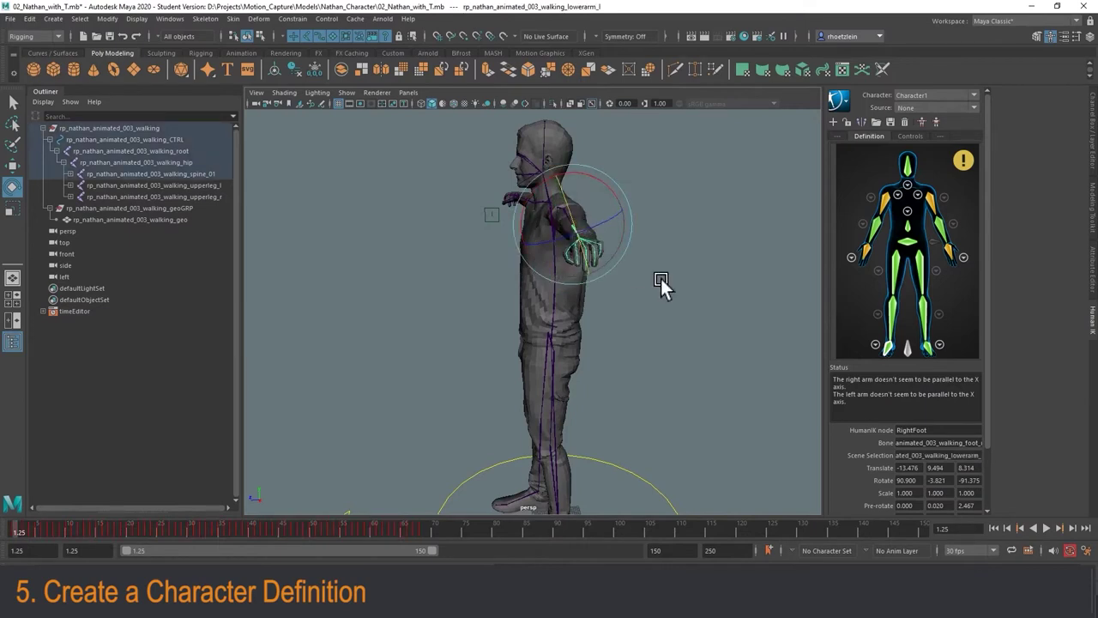
{"action": "left_click", "coordinate": [660, 278]}
{"action": "left_click", "coordinate": [573, 218]}
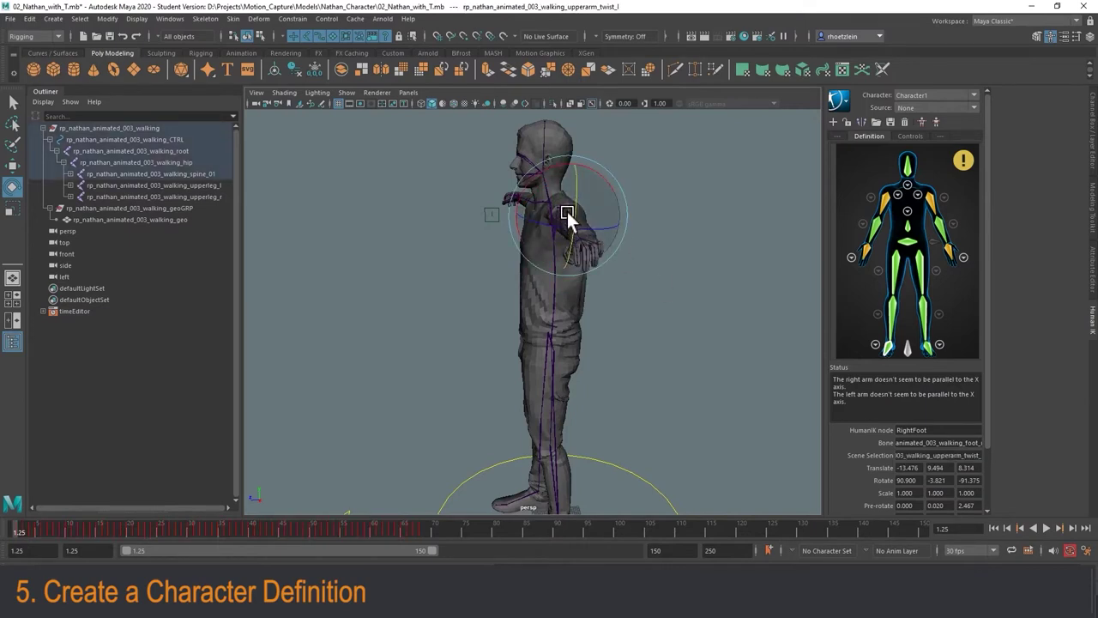
- Adjust the rotation of the left upper-arm joint and select the right shoulder joint for rotation
{"action": "left_click_drag", "start_coordinate": [569, 215], "coordinate": [587, 243], "text": "alt"}
{"action": "scroll", "coordinate": [585, 227], "scroll_direction": "up", "scroll_amount": 3}
{"action": "left_click", "coordinate": [619, 213]}
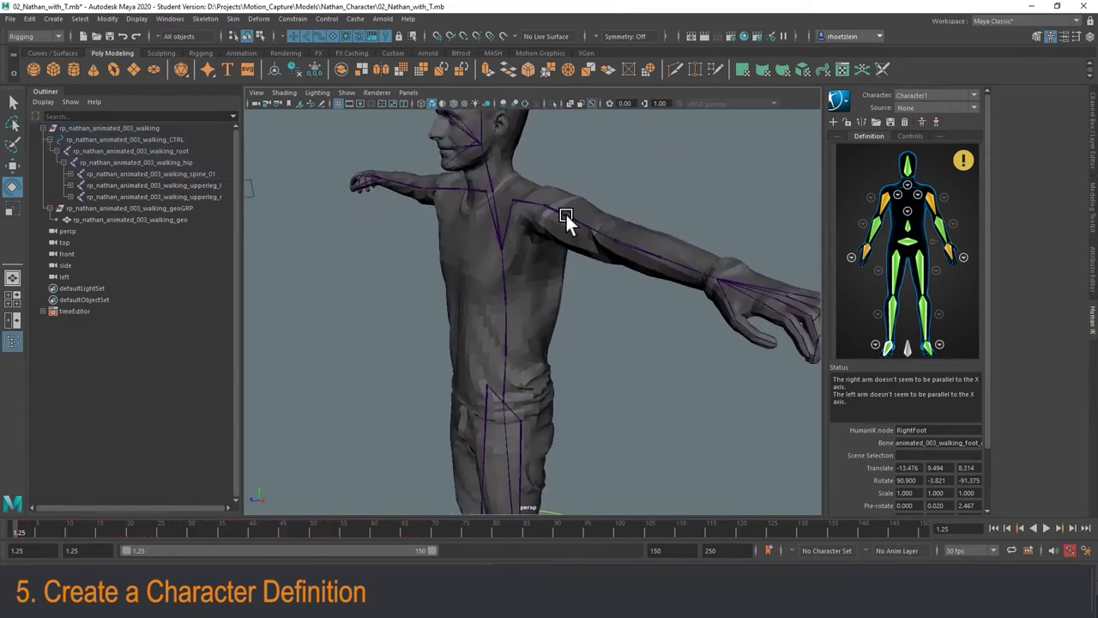
{"action": "left_click", "coordinate": [565, 212]}
{"action": "left_click", "coordinate": [523, 216]}
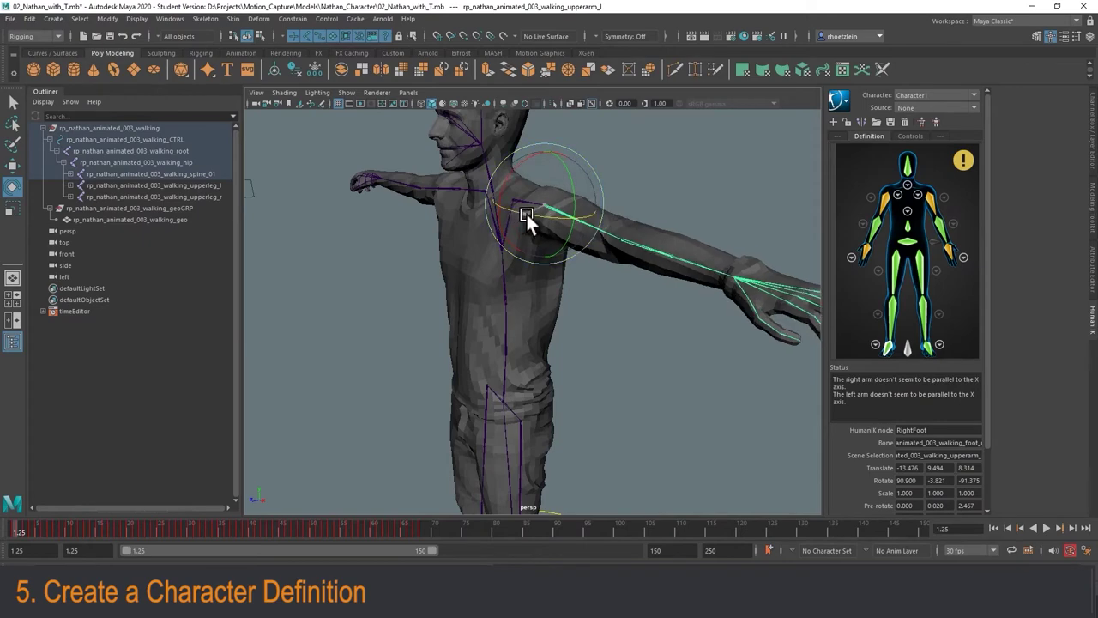
{"action": "left_click_drag", "start_coordinate": [506, 269], "coordinate": [432, 233], "text": "alt"}
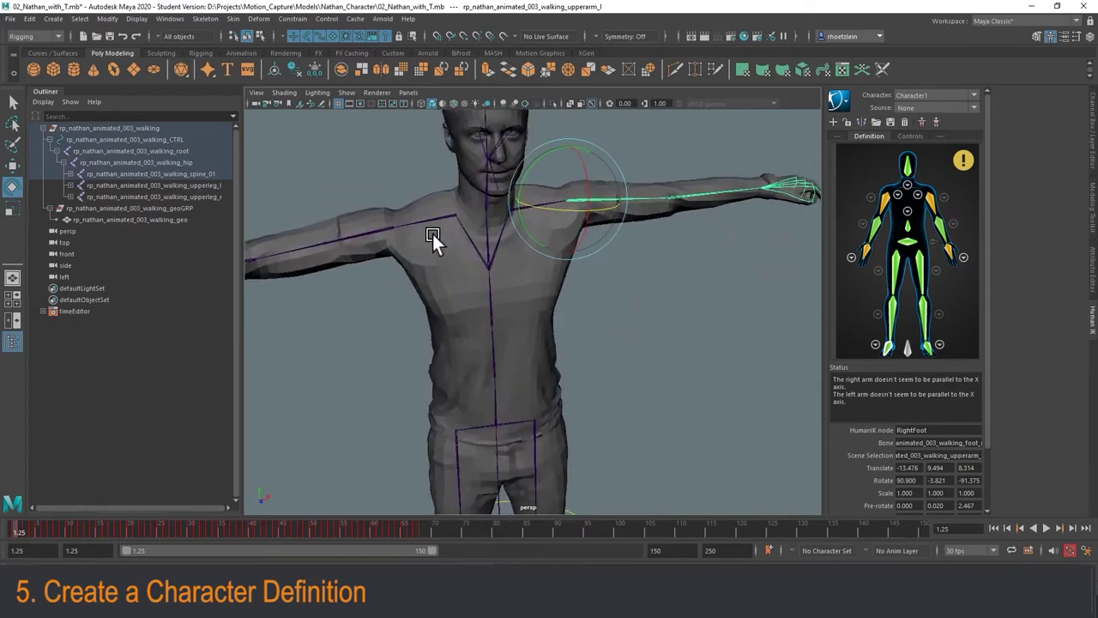
{"action": "left_click", "coordinate": [412, 222]}
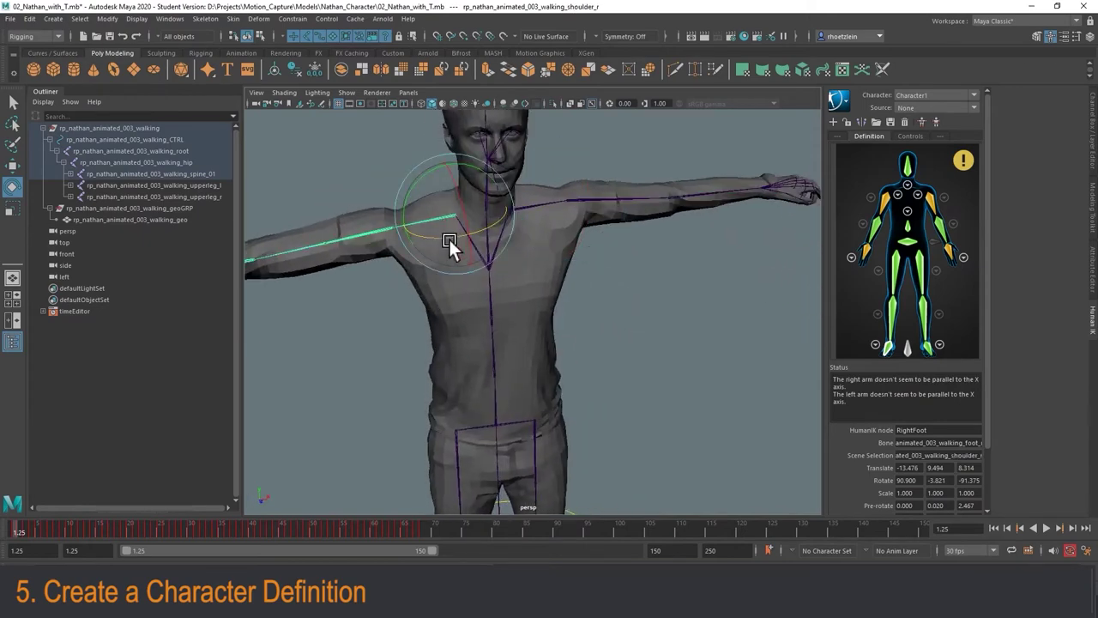
{"action": "left_click", "coordinate": [448, 236]}
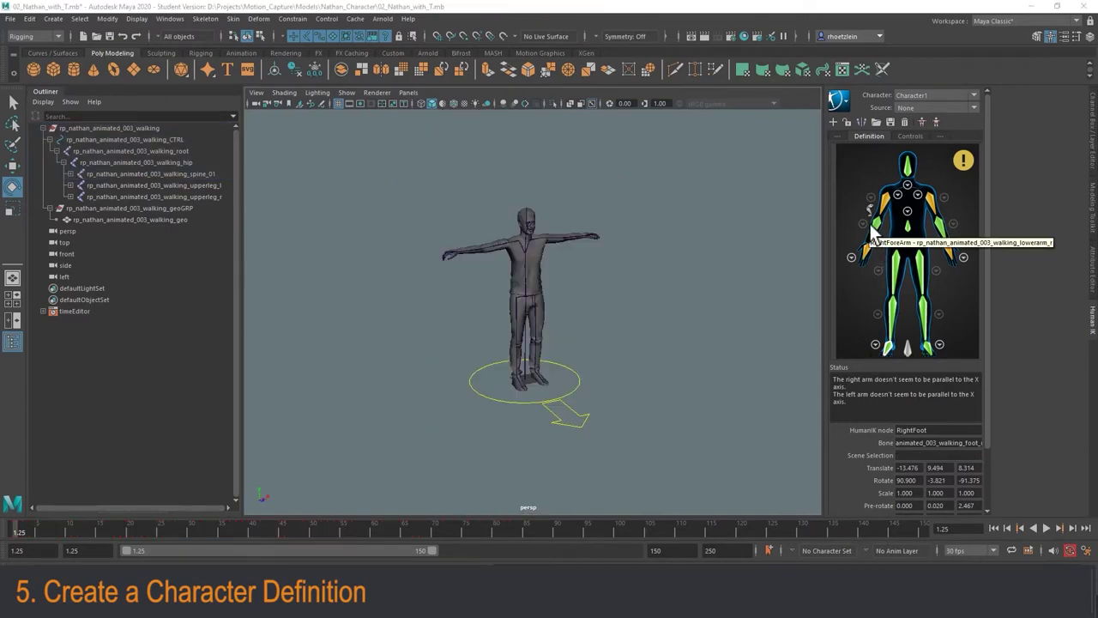
- Rename the HumanIK character as Nathan
{"action": "left_click", "coordinate": [844, 102]}
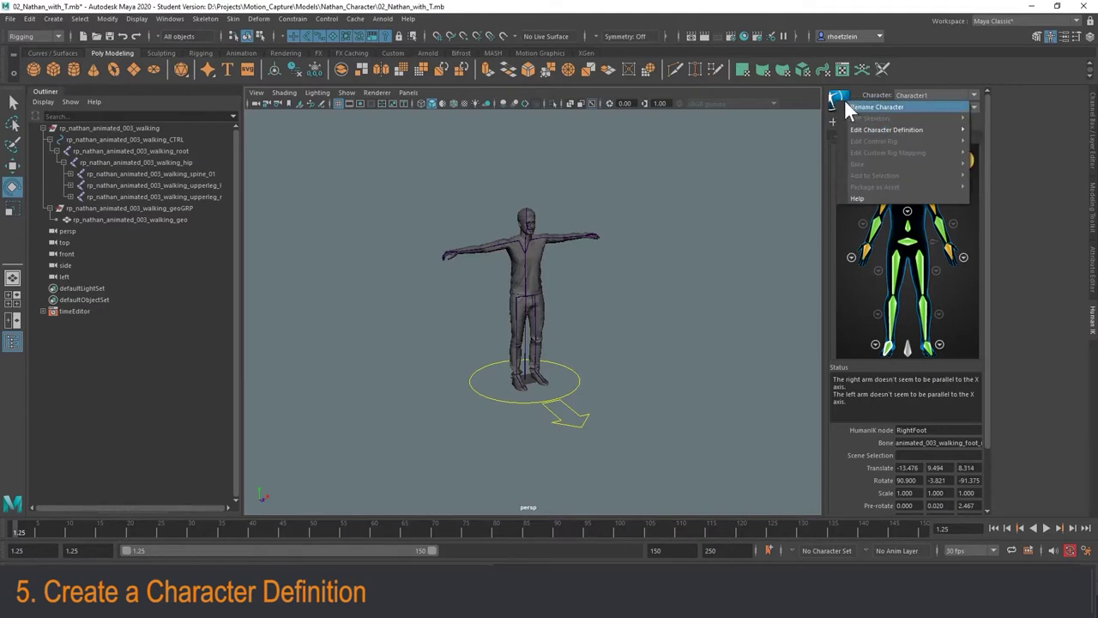
{"action": "left_click", "coordinate": [868, 107]}
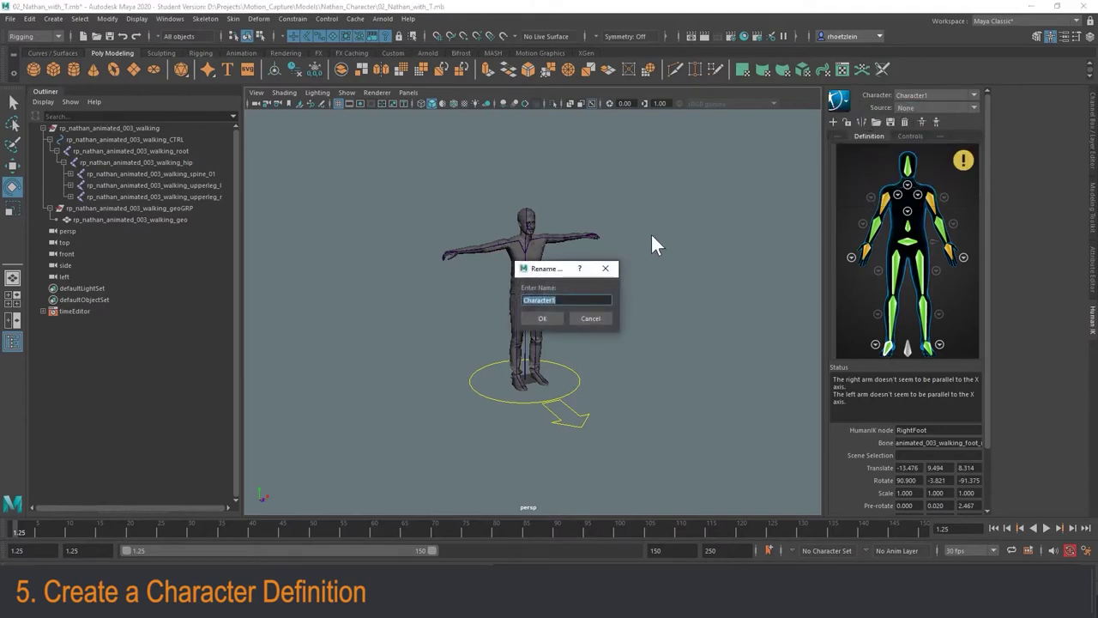
{"action": "type", "text": "Nathan"}
{"action": "left_click", "coordinate": [544, 318]}
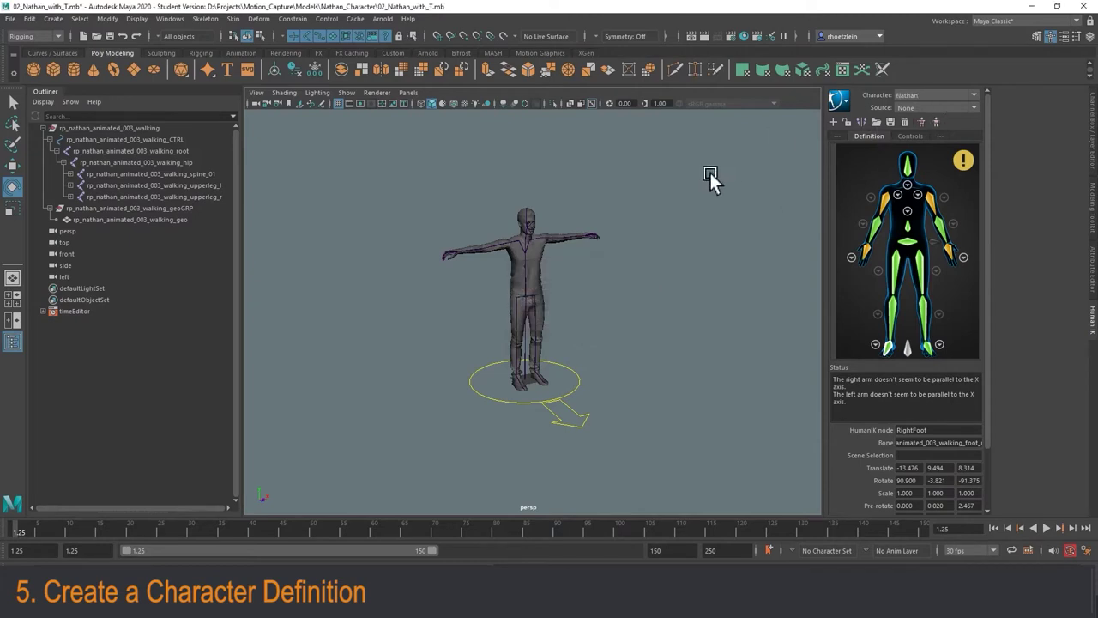
{"action": "middle_click_drag", "start_coordinate": [642, 212], "coordinate": [621, 233], "text": "alt"}
{"action": "scroll", "coordinate": [589, 265], "scroll_direction": "up", "scroll_amount": 5}
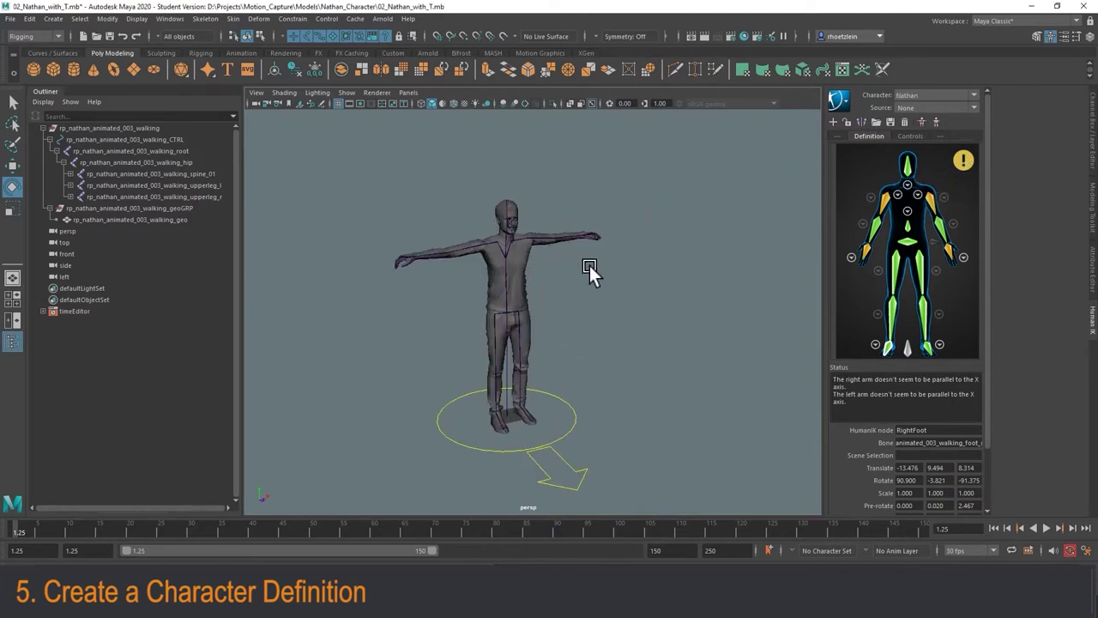
{"action": "left_click_drag", "start_coordinate": [596, 262], "coordinate": [584, 258], "text": "alt"}
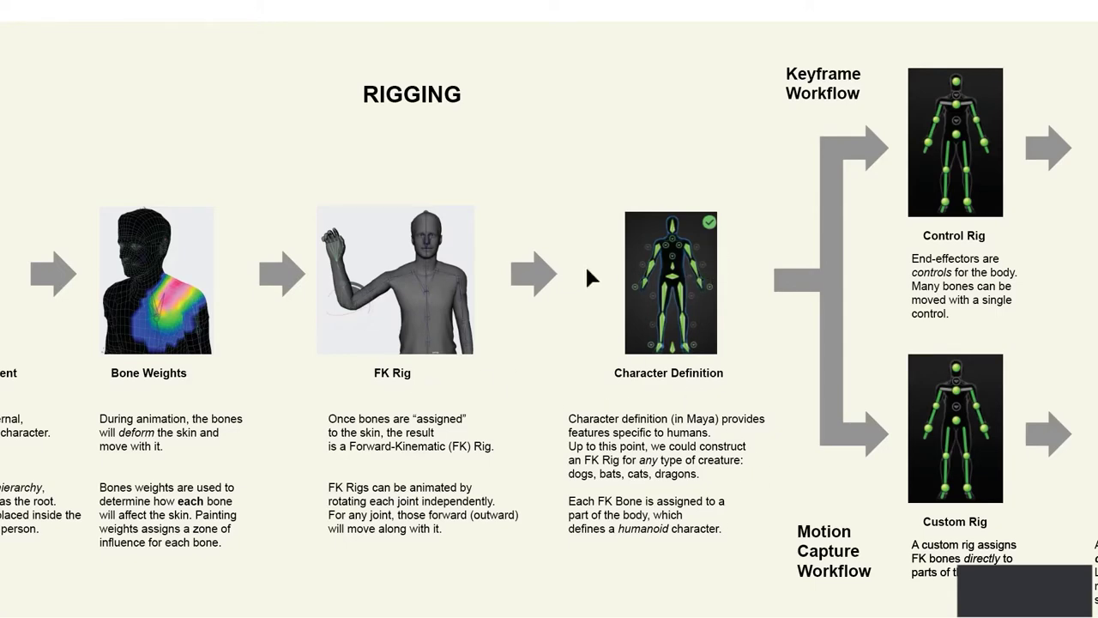
- Examine the Maya animation workflow diagram from the character definition to the control rig and IK rig stages
{"action": "left_click_drag", "start_coordinate": [590, 262], "coordinate": [331, 307]}
{"action": "left_click_drag", "start_coordinate": [585, 204], "coordinate": [542, 245]}
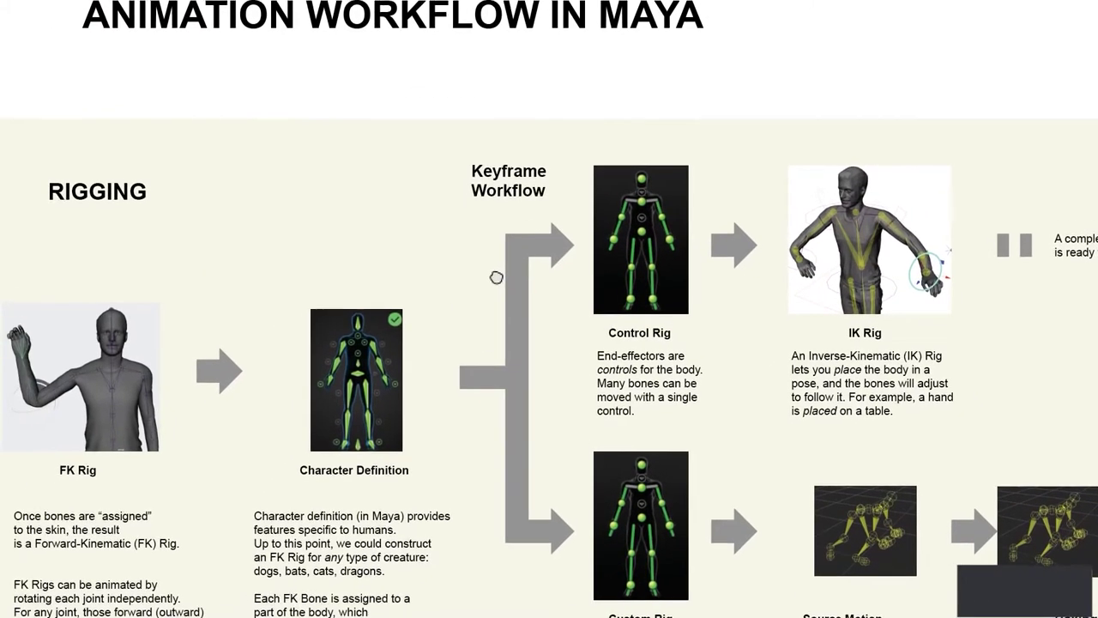
{"action": "left_click_drag", "start_coordinate": [497, 277], "coordinate": [681, 244]}
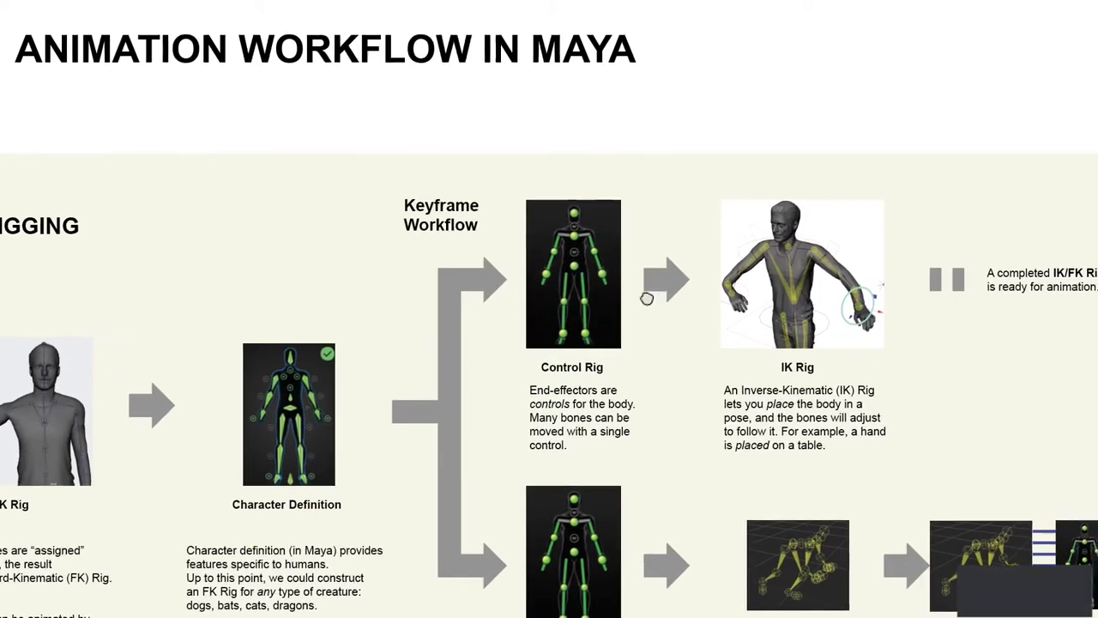
{"action": "key", "text": "alt+Tab"}
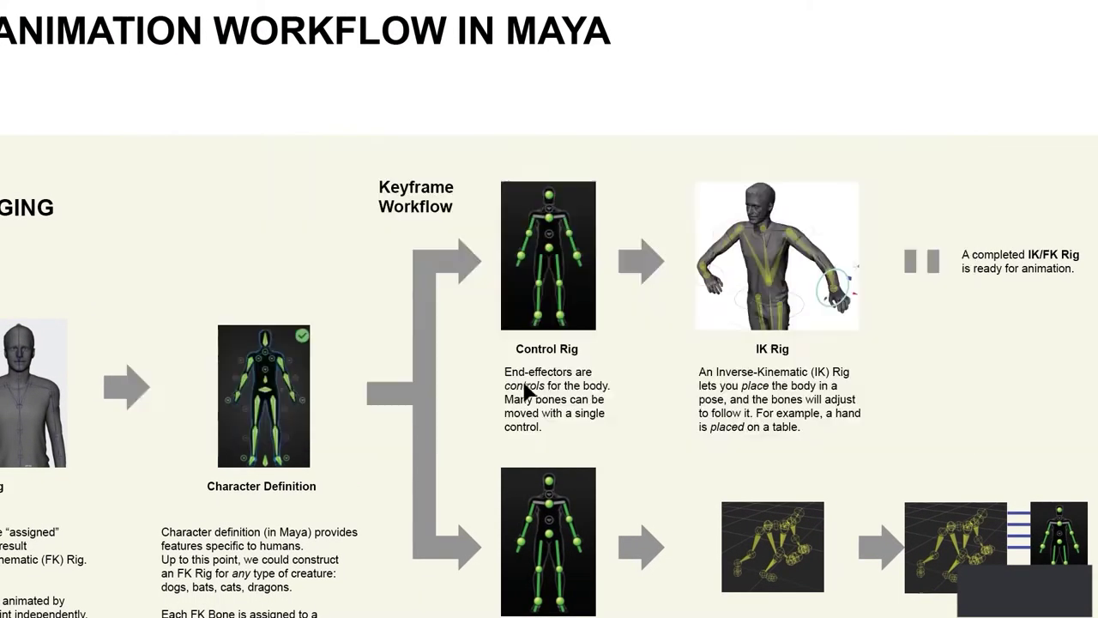
- Switch back to Maya and create a HumanIK control rig for the Nathan character
{"action": "key", "text": "alt+Tab"}
{"action": "key", "text": "alt+Tab"}
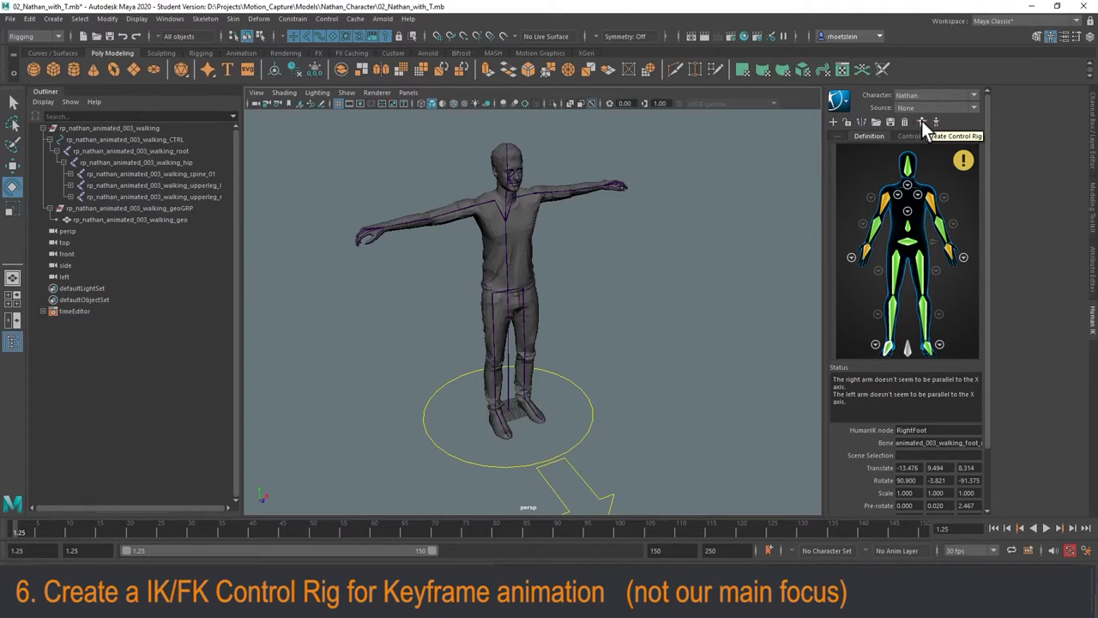
{"action": "left_click", "coordinate": [921, 120]}
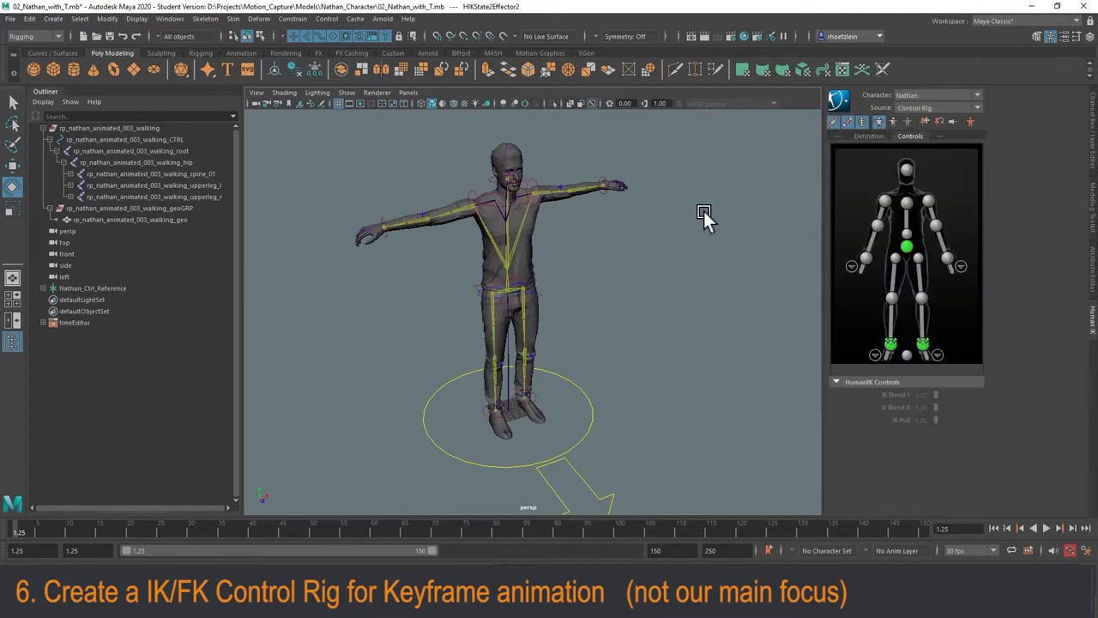
- Move the left wrist effector of the control rig to reposition the left arm through inverse kinematics
{"action": "scroll", "coordinate": [585, 252], "scroll_direction": "up", "scroll_amount": 5}
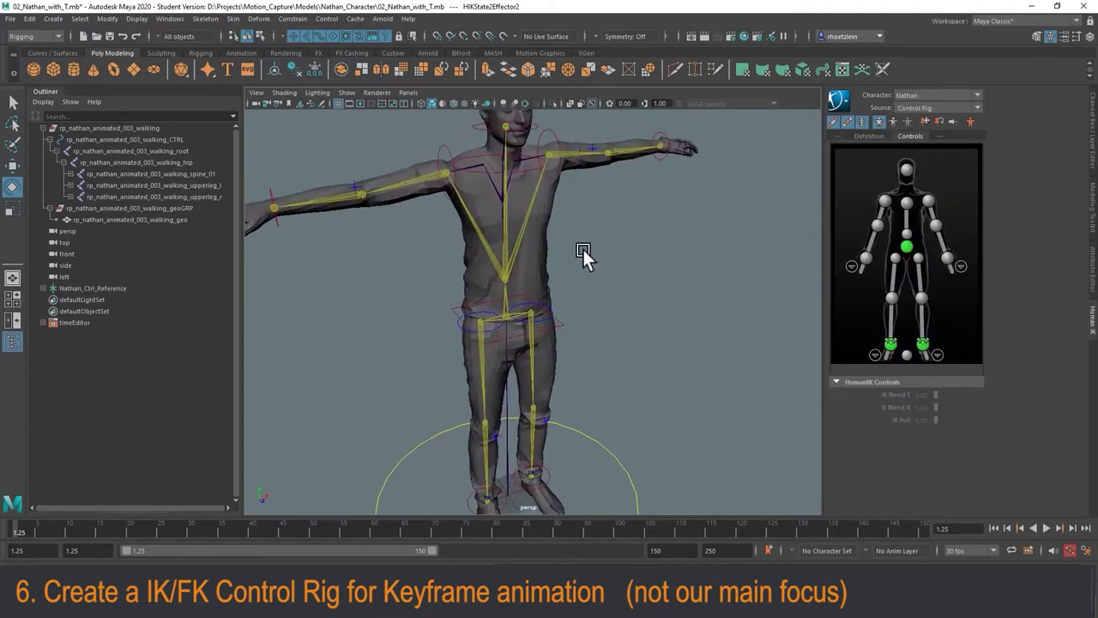
{"action": "scroll", "coordinate": [586, 249], "scroll_direction": "down", "scroll_amount": 2}
{"action": "left_click", "coordinate": [639, 187]}
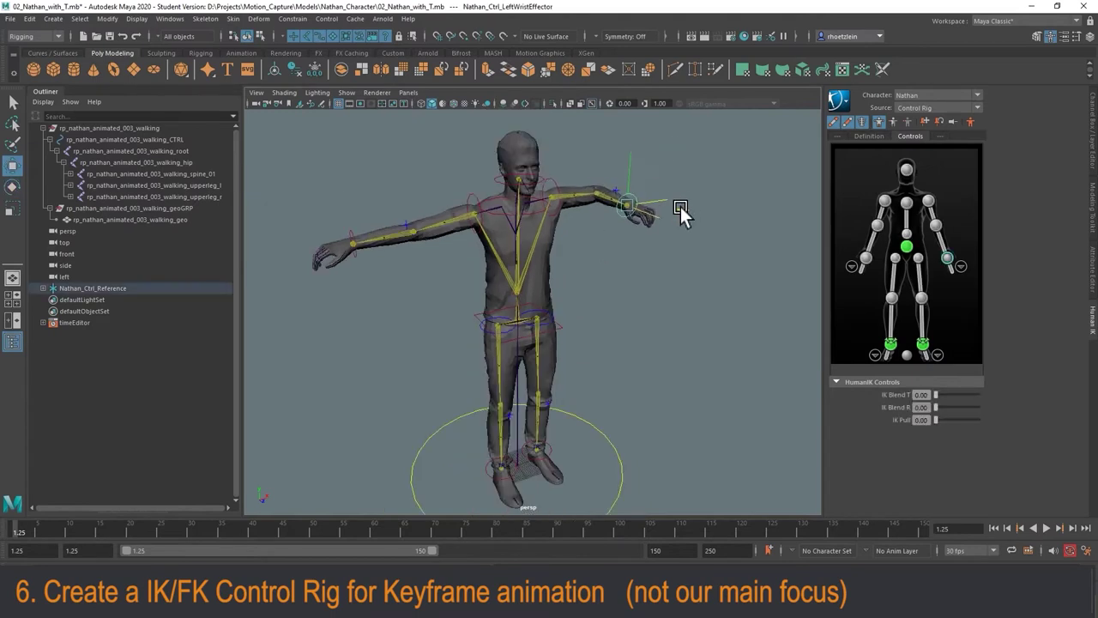
{"action": "key", "text": "w"}
{"action": "mouse_move", "coordinate": [693, 197]}
{"action": "left_mouse_down"}
{"action": "mouse_move", "coordinate": [689, 225]}
{"action": "mouse_move", "coordinate": [655, 232]}
{"action": "mouse_move", "coordinate": [729, 191]}
{"action": "mouse_move", "coordinate": [678, 201]}
{"action": "mouse_move", "coordinate": [645, 184]}
{"action": "mouse_move", "coordinate": [693, 176]}
{"action": "mouse_move", "coordinate": [655, 200]}
{"action": "mouse_move", "coordinate": [695, 225]}
{"action": "mouse_move", "coordinate": [726, 211]}
{"action": "mouse_move", "coordinate": [717, 176]}
{"action": "mouse_move", "coordinate": [711, 201]}
{"action": "left_mouse_up"}
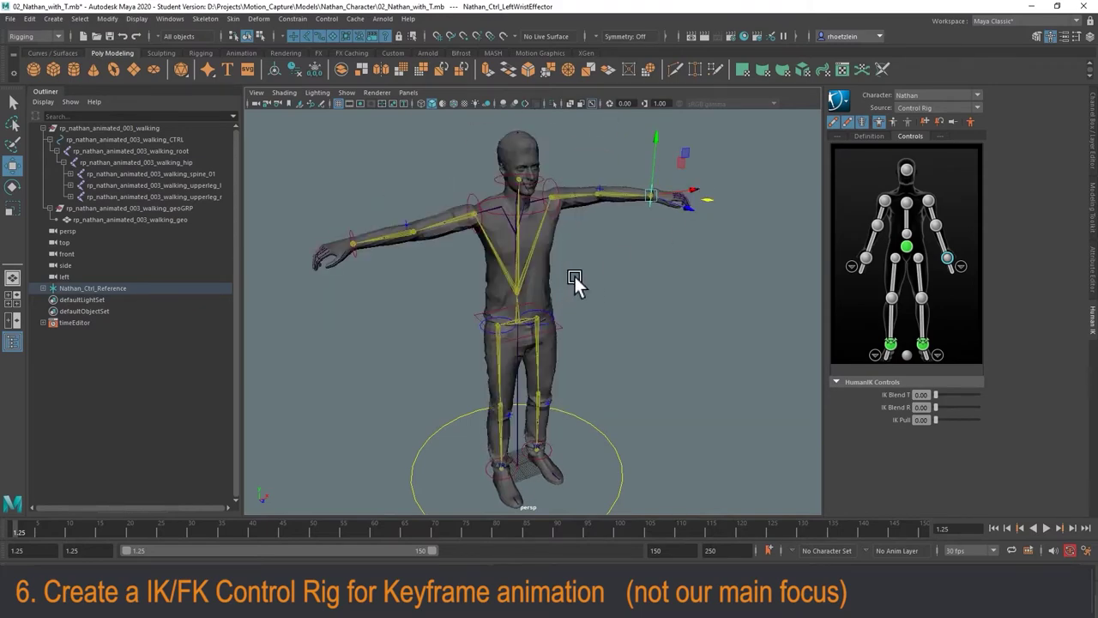
- Rotate the right upper-arm bone of the control rig at the shoulder with the Rotate tool
{"action": "scroll", "coordinate": [589, 267], "scroll_direction": "up", "scroll_amount": 2}
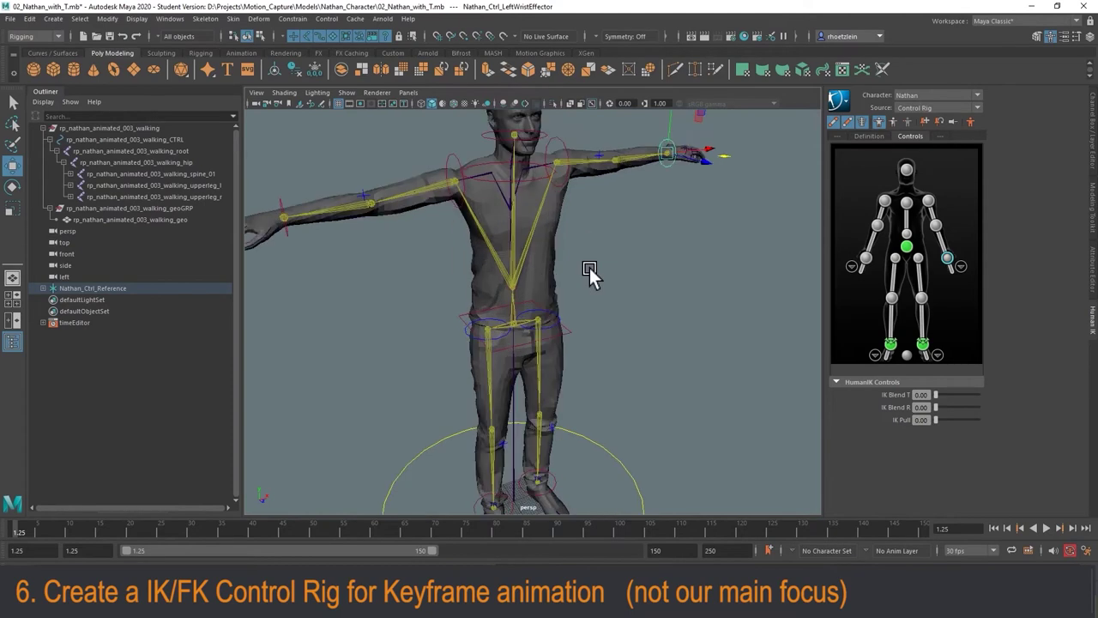
{"action": "middle_click_drag", "start_coordinate": [592, 232], "coordinate": [643, 291], "text": "alt"}
{"action": "scroll", "coordinate": [647, 287], "scroll_direction": "up", "scroll_amount": 2}
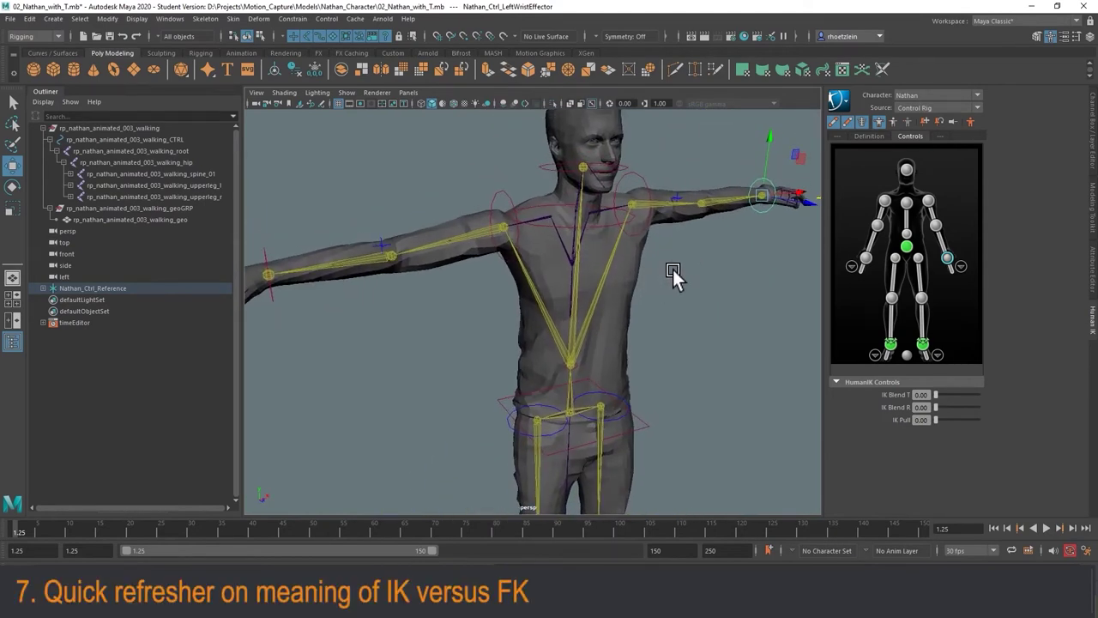
{"action": "left_click", "coordinate": [500, 232]}
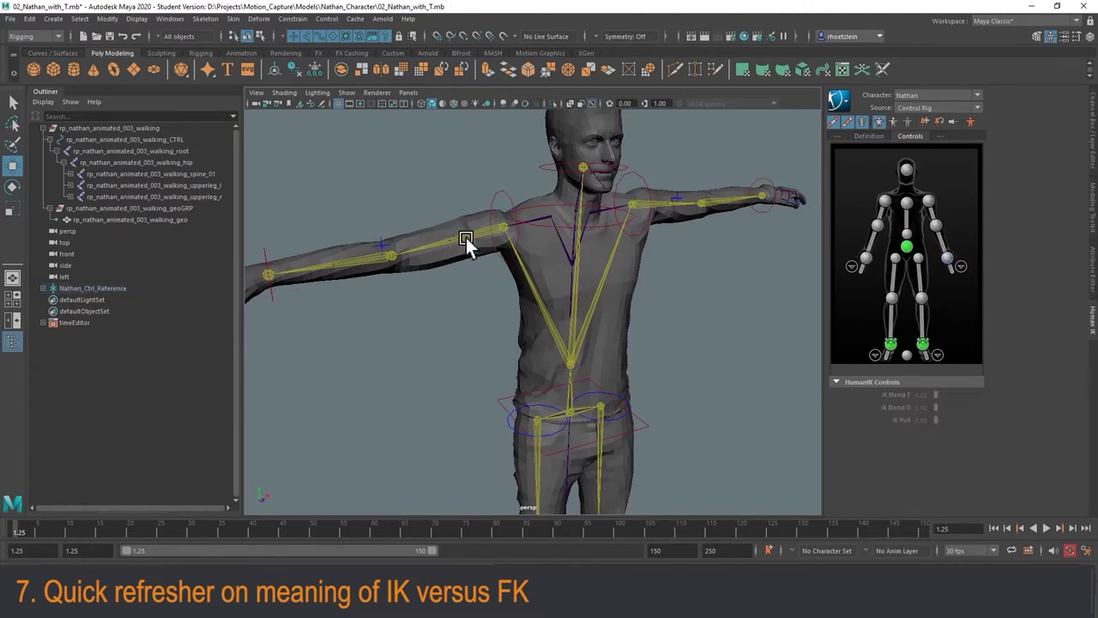
{"action": "left_click", "coordinate": [464, 239]}
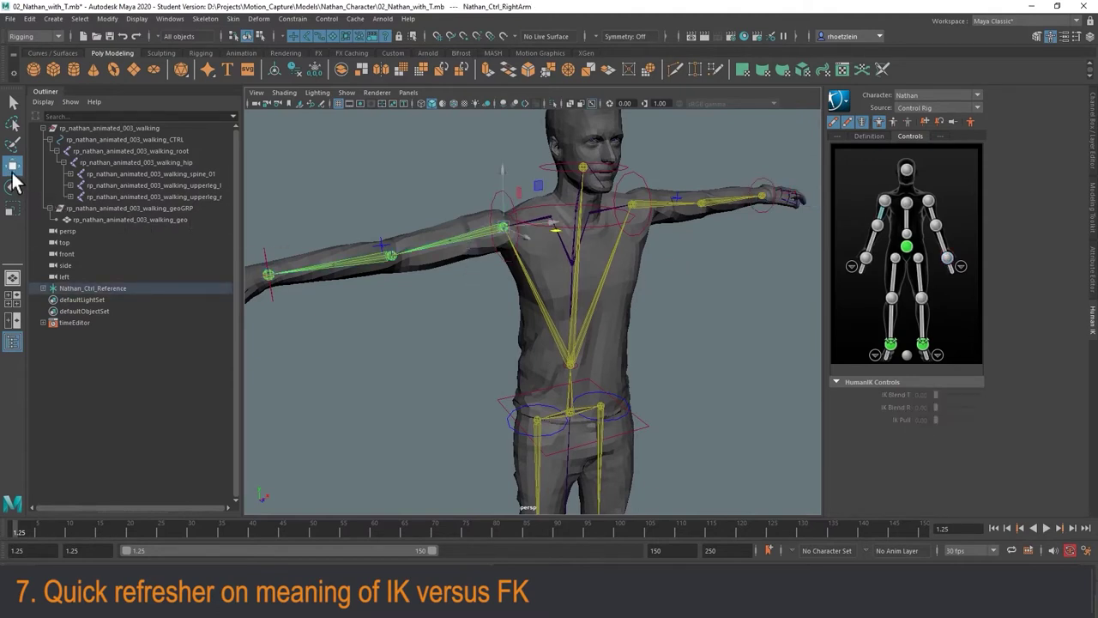
{"action": "scroll", "coordinate": [378, 232], "scroll_direction": "down", "scroll_amount": 3}
{"action": "middle_click_drag", "start_coordinate": [405, 234], "coordinate": [444, 224], "text": "alt"}
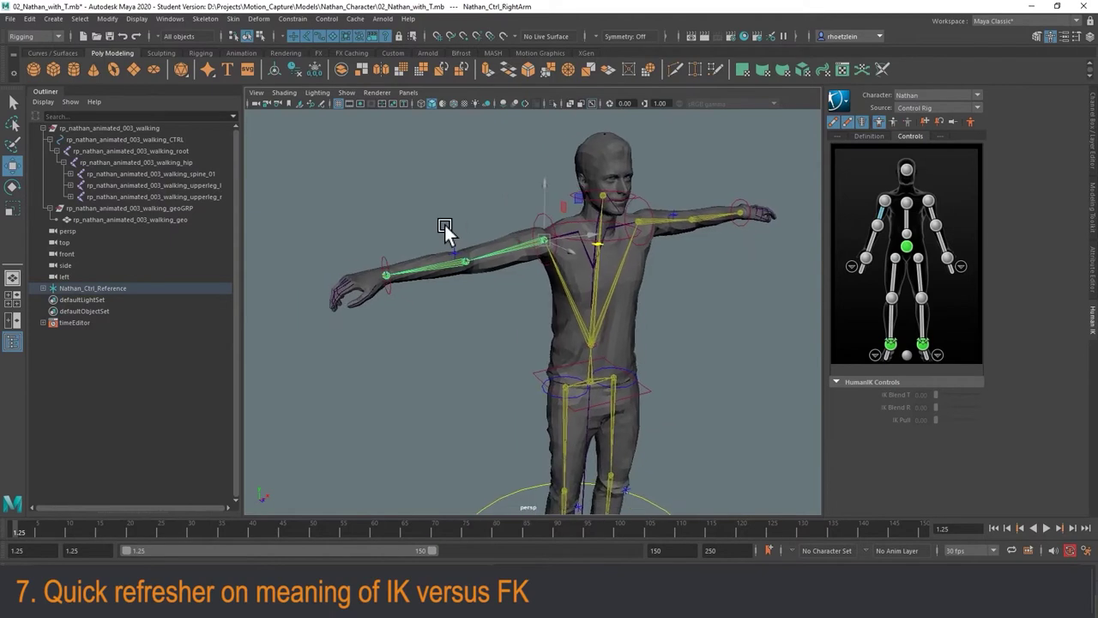
{"action": "scroll", "coordinate": [462, 226], "scroll_direction": "up", "scroll_amount": 3}
{"action": "left_click", "coordinate": [12, 187]}
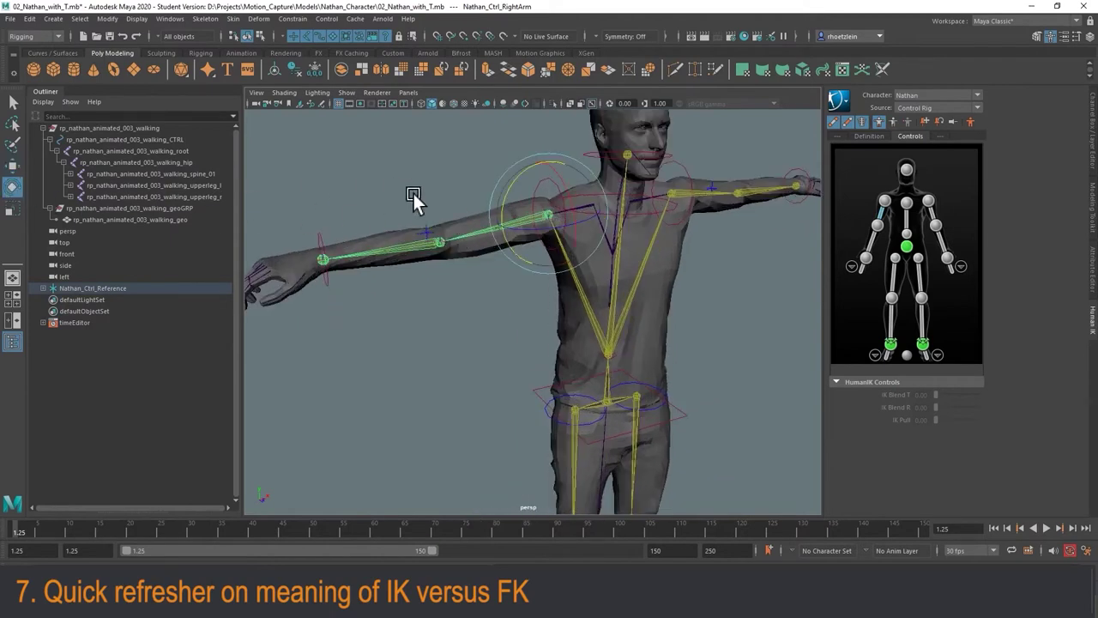
{"action": "mouse_move", "coordinate": [549, 235]}
{"action": "left_mouse_down"}
{"action": "mouse_move", "coordinate": [569, 220]}
{"action": "mouse_move", "coordinate": [550, 220]}
{"action": "left_mouse_up"}
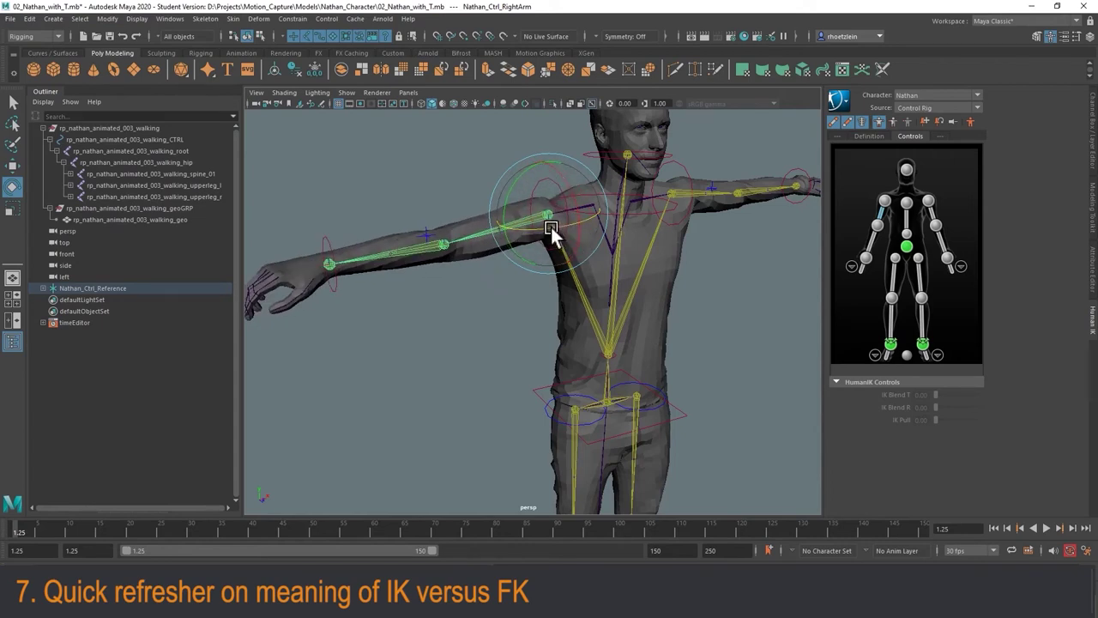
{"action": "mouse_move", "coordinate": [549, 228]}
{"action": "left_mouse_down"}
{"action": "mouse_move", "coordinate": [561, 233]}
{"action": "mouse_move", "coordinate": [544, 223]}
{"action": "left_mouse_up"}
- Rotate the right forearm bone at the elbow and readjust the right upper-arm rotation using forward kinematics
{"action": "left_click", "coordinate": [431, 247]}
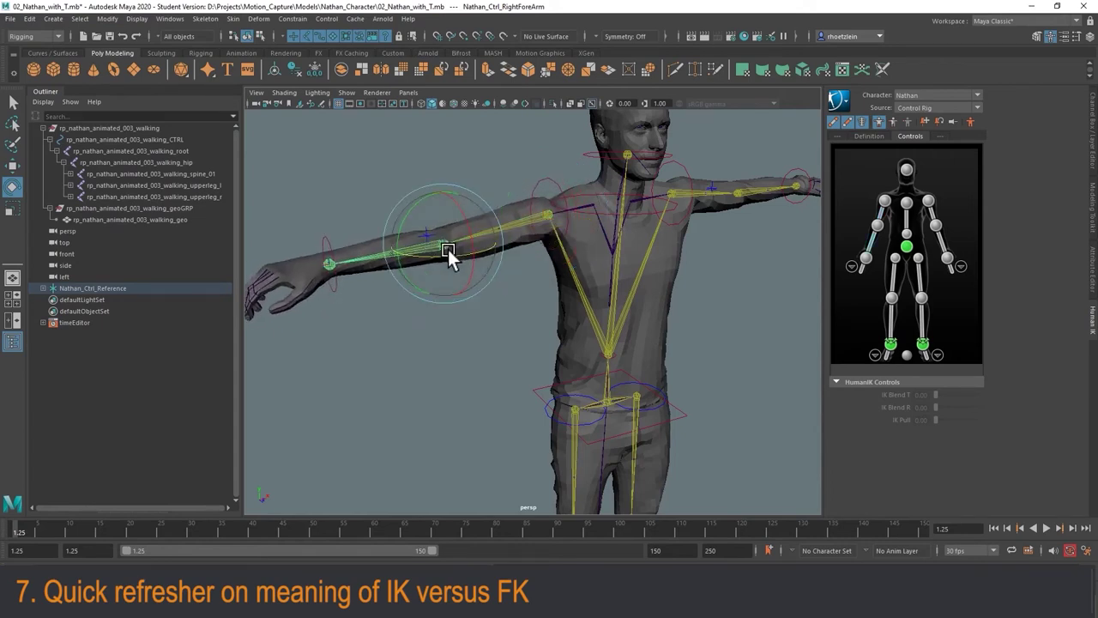
{"action": "mouse_move", "coordinate": [449, 248]}
{"action": "left_mouse_down"}
{"action": "mouse_move", "coordinate": [457, 255]}
{"action": "mouse_move", "coordinate": [443, 253]}
{"action": "left_mouse_up"}
{"action": "left_click", "coordinate": [462, 302]}
{"action": "left_click", "coordinate": [546, 214]}
{"action": "mouse_move", "coordinate": [549, 224]}
{"action": "left_mouse_down"}
{"action": "mouse_move", "coordinate": [564, 226]}
{"action": "mouse_move", "coordinate": [550, 236]}
{"action": "left_mouse_up"}
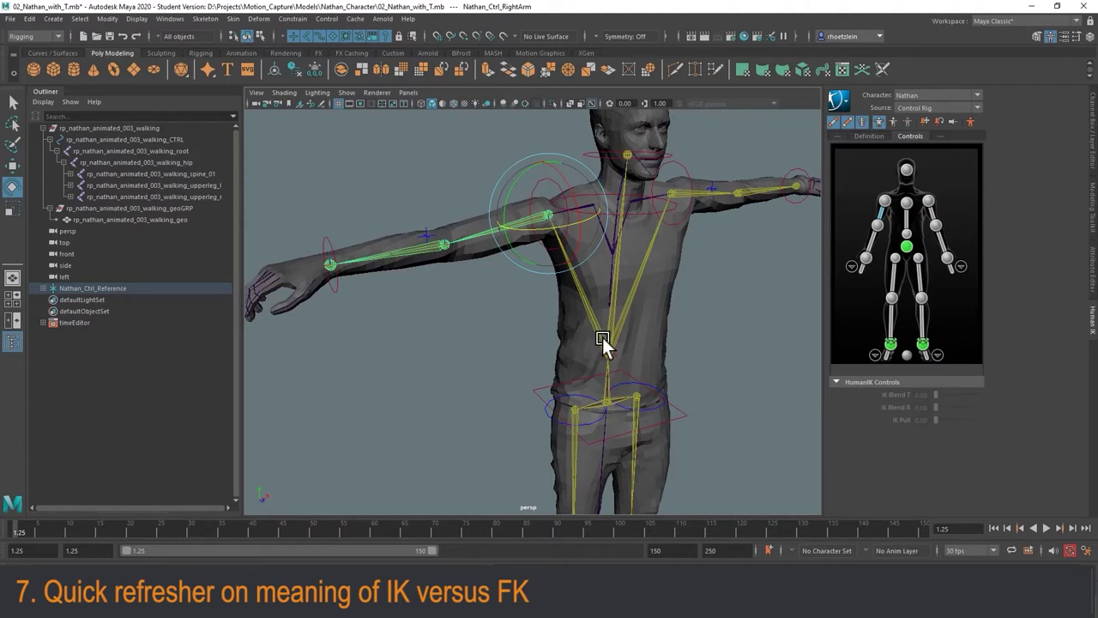
- Move the right wrist effector downward and inward so the right elbow bends through inverse kinematics
{"action": "middle_click_drag", "start_coordinate": [590, 338], "coordinate": [449, 268], "text": "alt"}
{"action": "scroll", "coordinate": [505, 287], "scroll_direction": "down", "scroll_amount": 3}
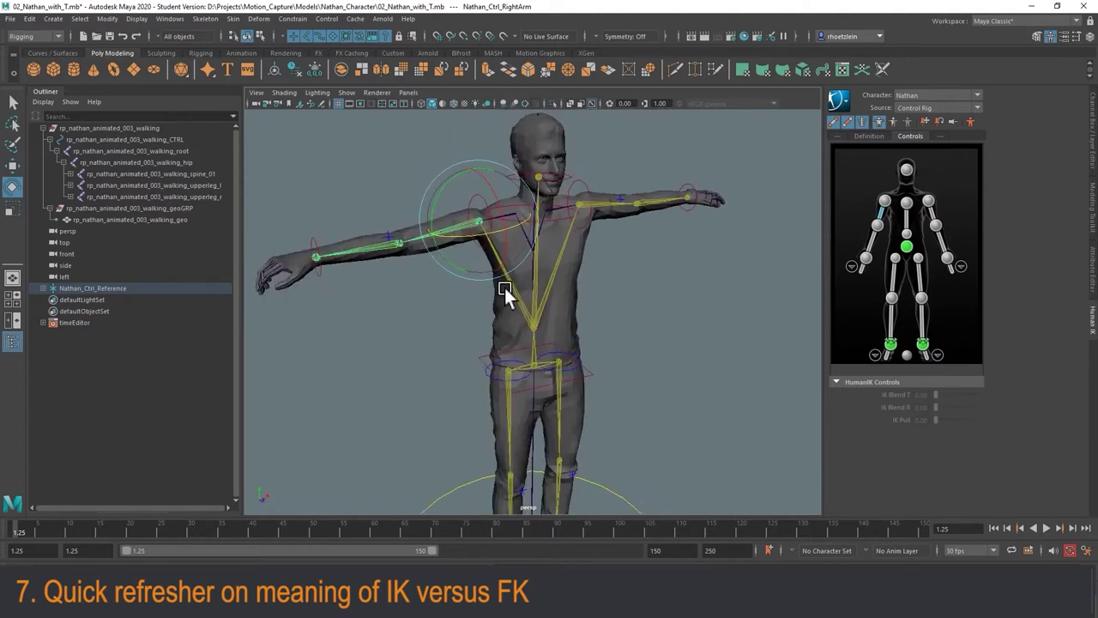
{"action": "scroll", "coordinate": [537, 304], "scroll_direction": "down", "scroll_amount": 3}
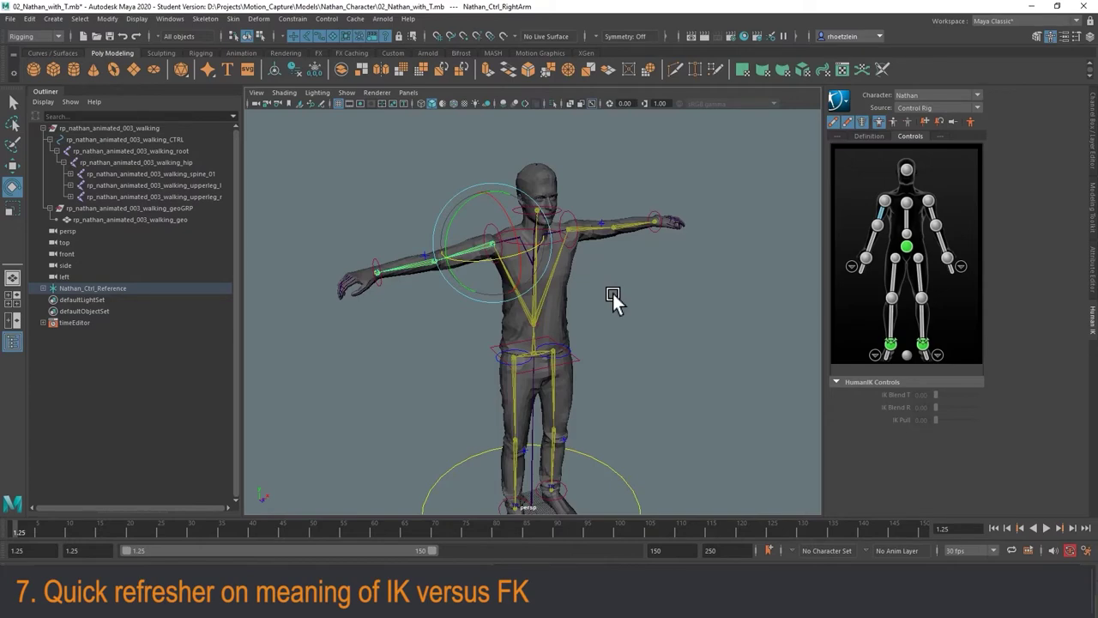
{"action": "scroll", "coordinate": [461, 266], "scroll_direction": "up", "scroll_amount": 3}
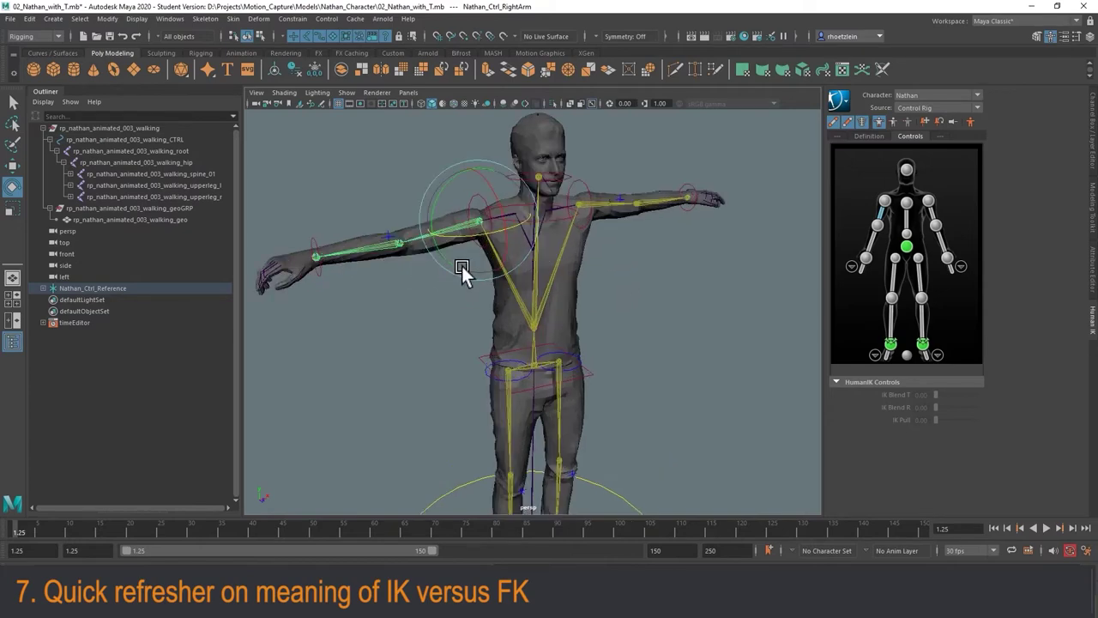
{"action": "scroll", "coordinate": [462, 265], "scroll_direction": "up", "scroll_amount": 5}
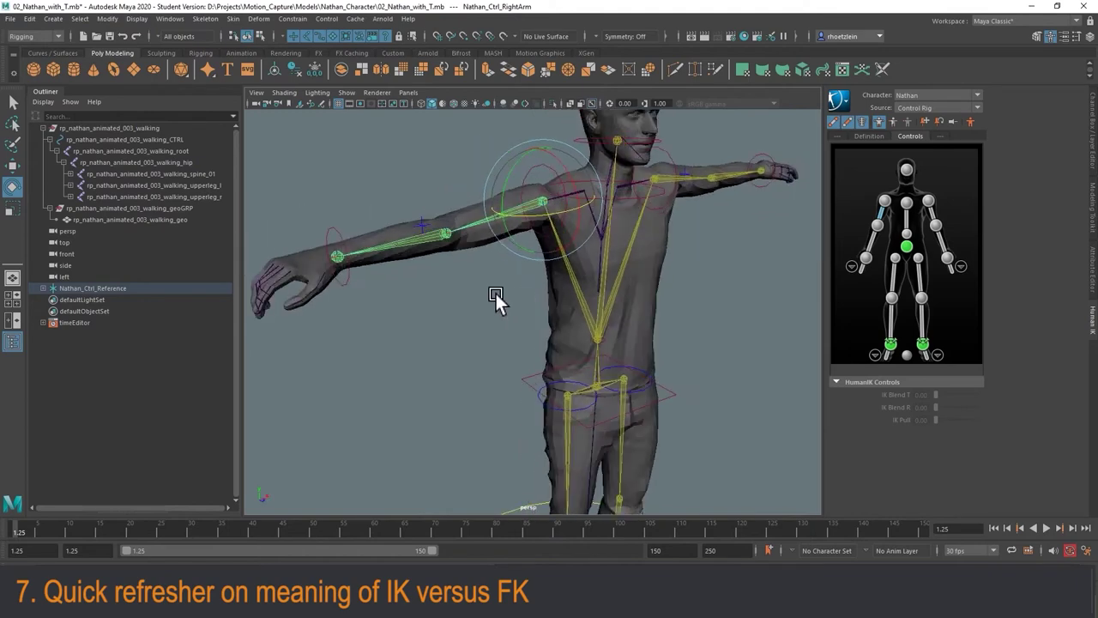
{"action": "left_click", "coordinate": [481, 291]}
{"action": "key", "text": "w"}
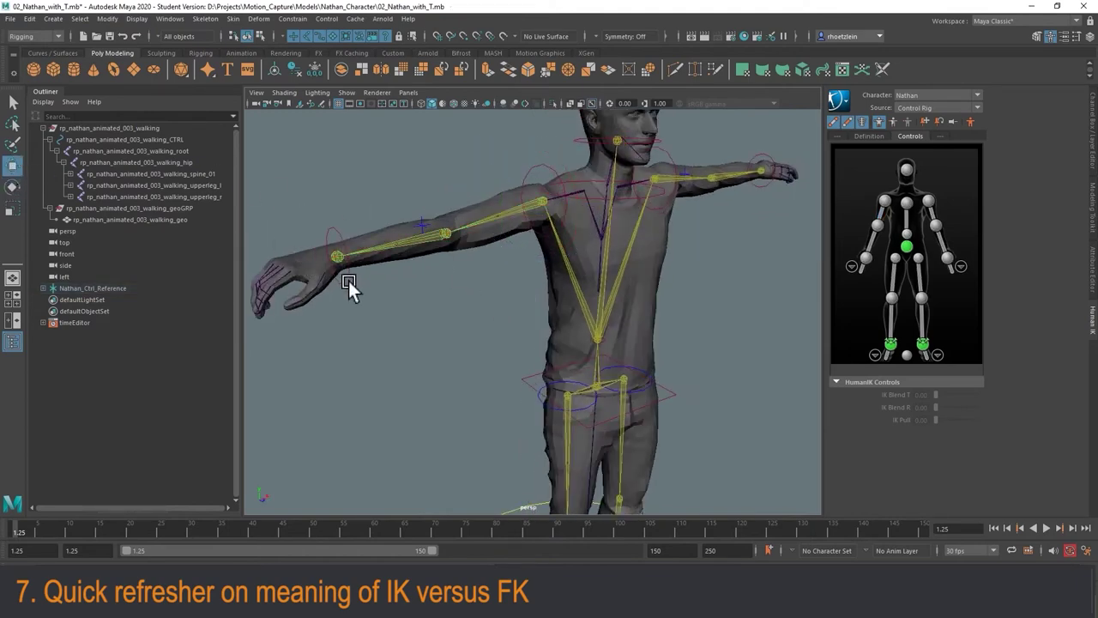
{"action": "left_click", "coordinate": [348, 279]}
{"action": "left_click_drag", "start_coordinate": [391, 261], "coordinate": [436, 303]}
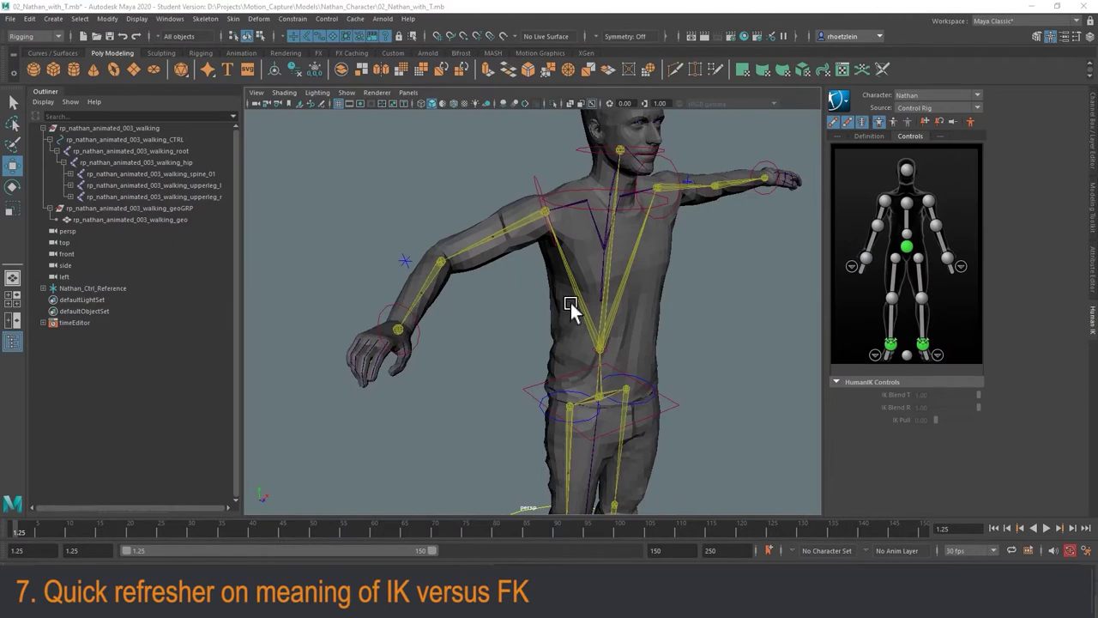
- Lower and shift the hips effector to bend the knees with the feet planted, and raise the hips back toward standing
{"action": "middle_click_drag", "start_coordinate": [690, 323], "coordinate": [620, 252], "text": "alt"}
{"action": "scroll", "coordinate": [643, 271], "scroll_direction": "down", "scroll_amount": 2}
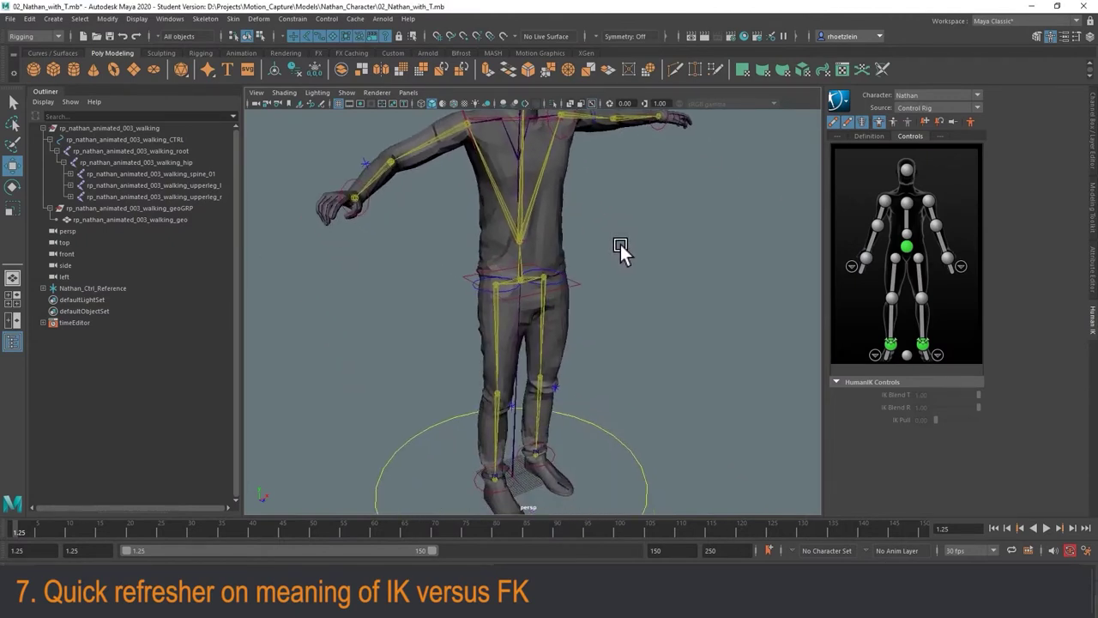
{"action": "left_click", "coordinate": [577, 281]}
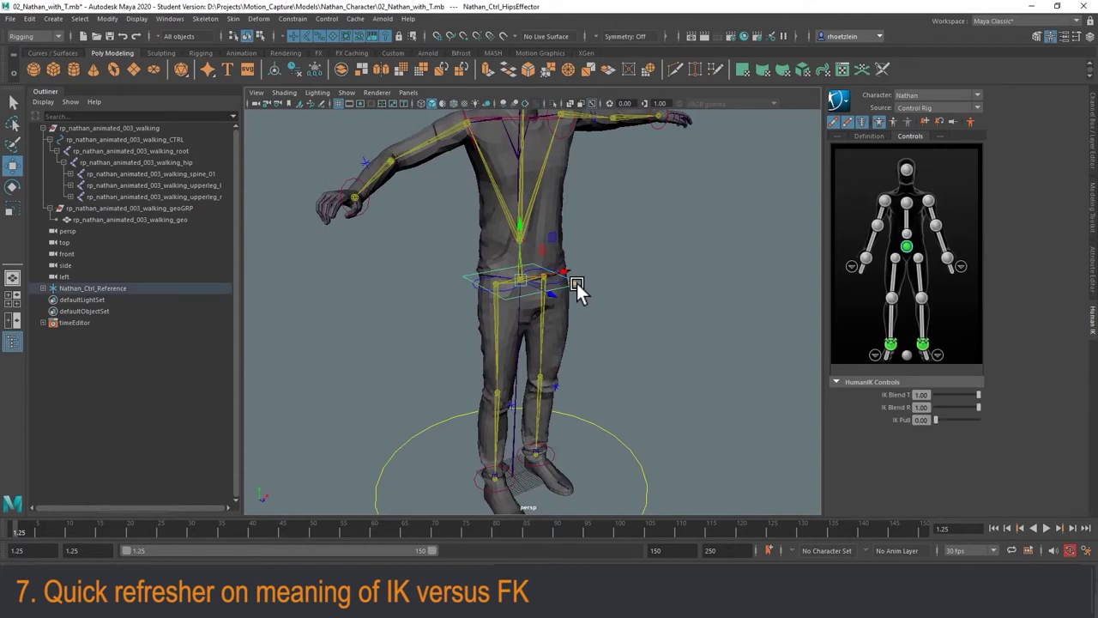
{"action": "mouse_move", "coordinate": [577, 283]}
{"action": "left_mouse_down"}
{"action": "mouse_move", "coordinate": [608, 308]}
{"action": "mouse_move", "coordinate": [580, 285]}
{"action": "left_mouse_up"}
{"action": "mouse_move", "coordinate": [522, 250]}
{"action": "left_mouse_down"}
{"action": "mouse_move", "coordinate": [529, 311]}
{"action": "mouse_move", "coordinate": [524, 258]}
{"action": "left_mouse_up"}
{"action": "mouse_move", "coordinate": [578, 293]}
{"action": "left_mouse_down"}
{"action": "mouse_move", "coordinate": [608, 296]}
{"action": "mouse_move", "coordinate": [571, 296]}
{"action": "mouse_move", "coordinate": [557, 265]}
{"action": "mouse_move", "coordinate": [533, 300]}
{"action": "mouse_move", "coordinate": [588, 291]}
{"action": "mouse_move", "coordinate": [566, 291]}
{"action": "left_mouse_up"}
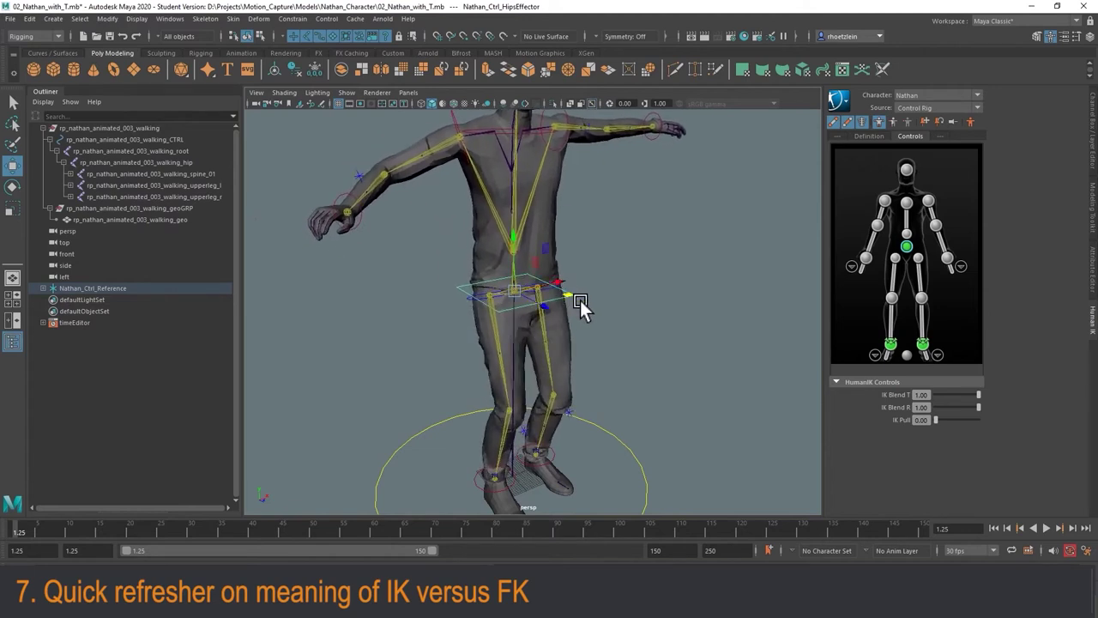
{"action": "middle_click_drag", "start_coordinate": [605, 239], "coordinate": [632, 275], "text": "alt"}
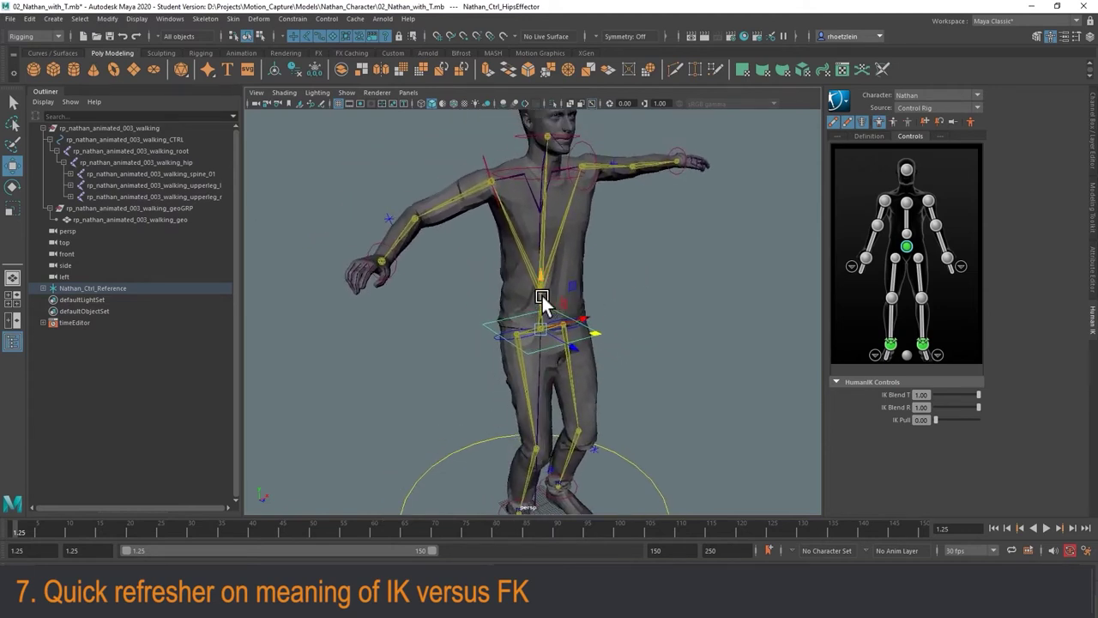
{"action": "left_click_drag", "start_coordinate": [542, 296], "coordinate": [542, 277]}
{"action": "middle_click_drag", "start_coordinate": [587, 253], "coordinate": [566, 299], "text": "alt"}
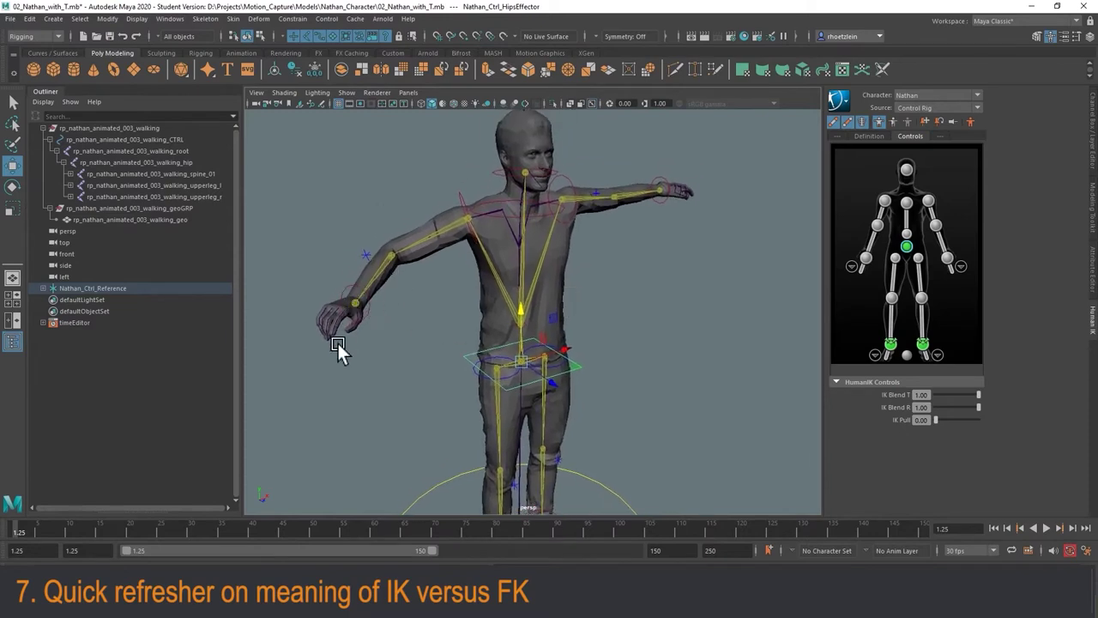
{"action": "mouse_move", "coordinate": [458, 338]}
{"action": "left_mouse_down", "text": "alt"}
{"action": "mouse_move", "coordinate": [446, 335]}
{"action": "mouse_move", "coordinate": [456, 338]}
{"action": "left_mouse_up", "text": "alt"}
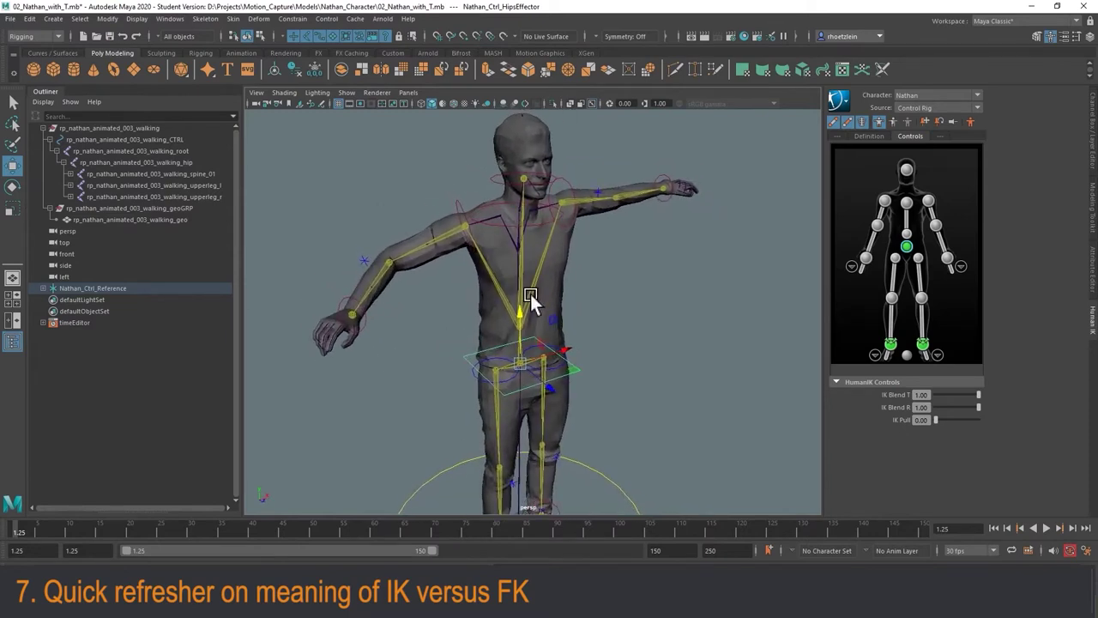
- Rotate the bent right arm slightly at the shoulder using the upper-arm bone
{"action": "left_click", "coordinate": [15, 186]}
{"action": "left_click", "coordinate": [442, 253]}
{"action": "mouse_move", "coordinate": [442, 253]}
{"action": "left_mouse_down"}
{"action": "mouse_move", "coordinate": [470, 258]}
{"action": "mouse_move", "coordinate": [423, 266]}
{"action": "mouse_move", "coordinate": [486, 253]}
{"action": "mouse_move", "coordinate": [436, 272]}
{"action": "left_mouse_up"}
- Select the chest and left shoulder effectors and move them slightly to shift the upper body
{"action": "left_click", "coordinate": [17, 166]}
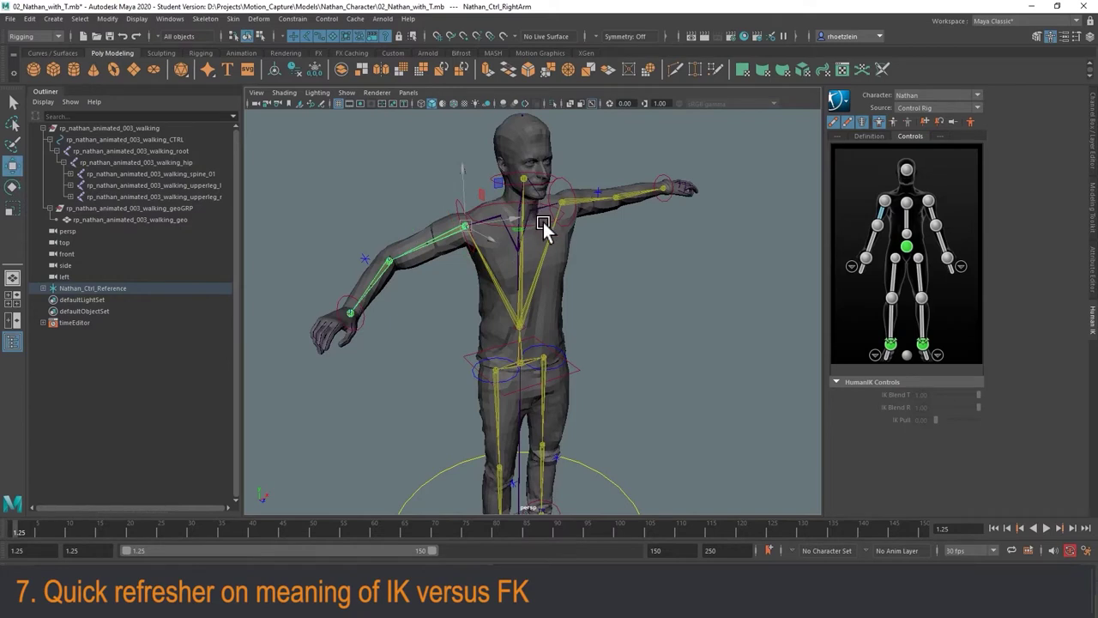
{"action": "left_click", "coordinate": [547, 221]}
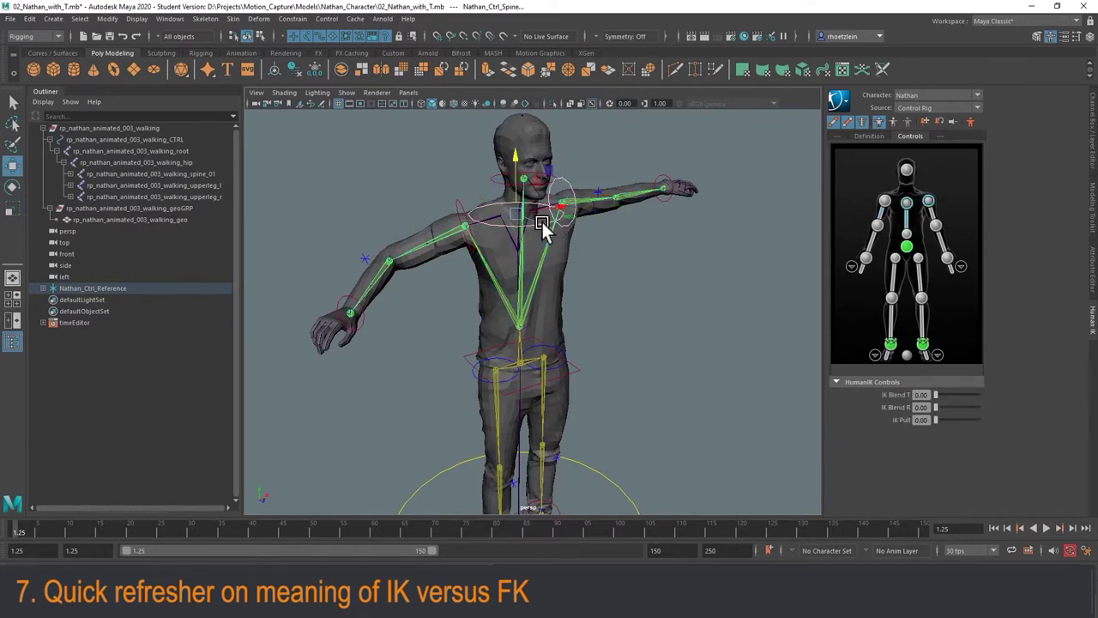
{"action": "mouse_move", "coordinate": [570, 219]}
{"action": "middle_mouse_down"}
{"action": "mouse_move", "coordinate": [566, 238]}
{"action": "mouse_move", "coordinate": [571, 223]}
{"action": "middle_mouse_up"}
{"action": "left_click", "coordinate": [614, 249]}
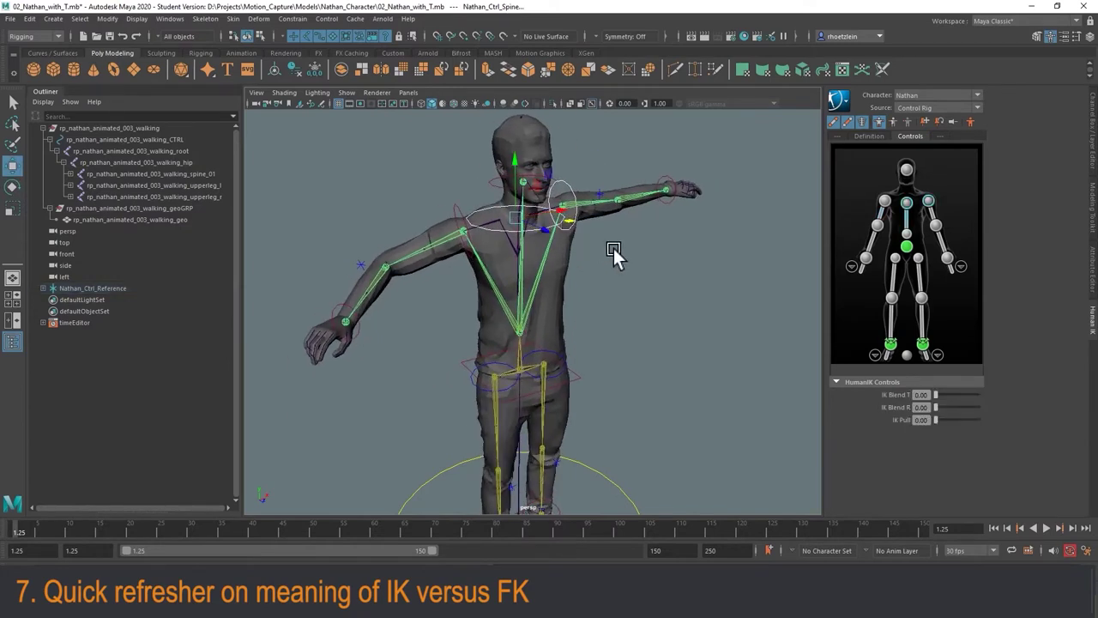
- Select the left shoulder effector, and move the left wrist effector down and inward to pose the left arm
{"action": "left_click", "coordinate": [577, 216]}
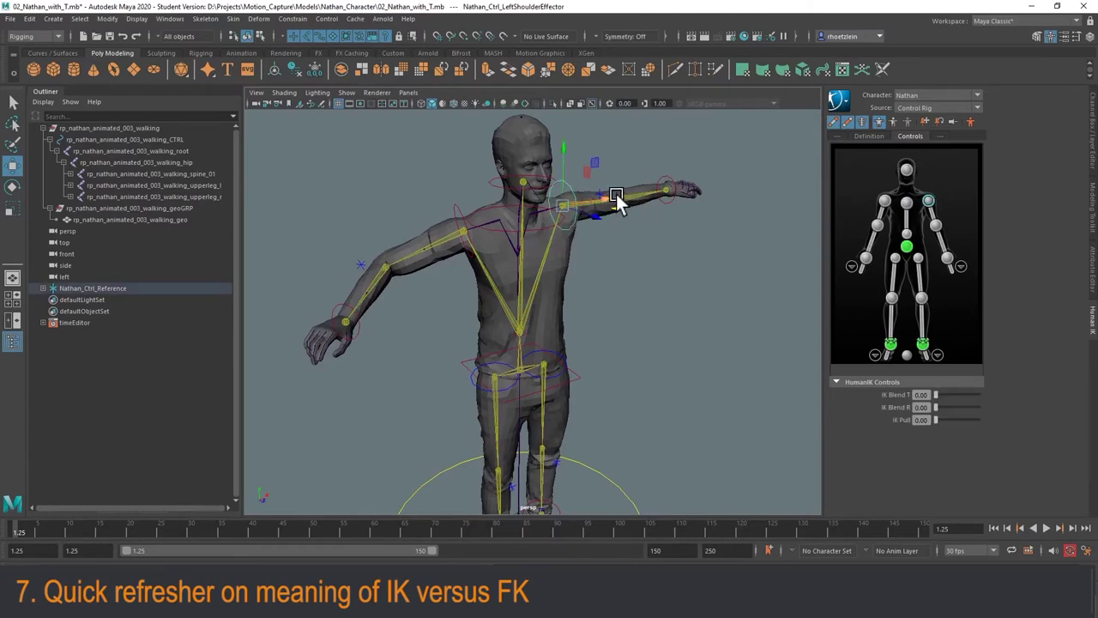
{"action": "left_click", "coordinate": [679, 199]}
{"action": "left_click_drag", "start_coordinate": [726, 201], "coordinate": [706, 243]}
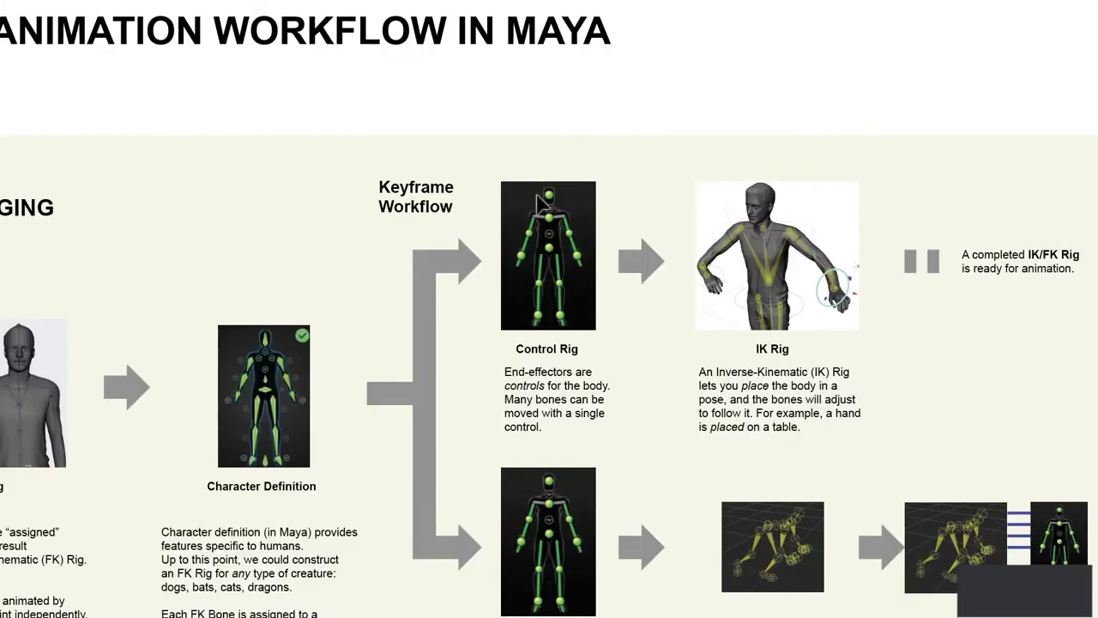
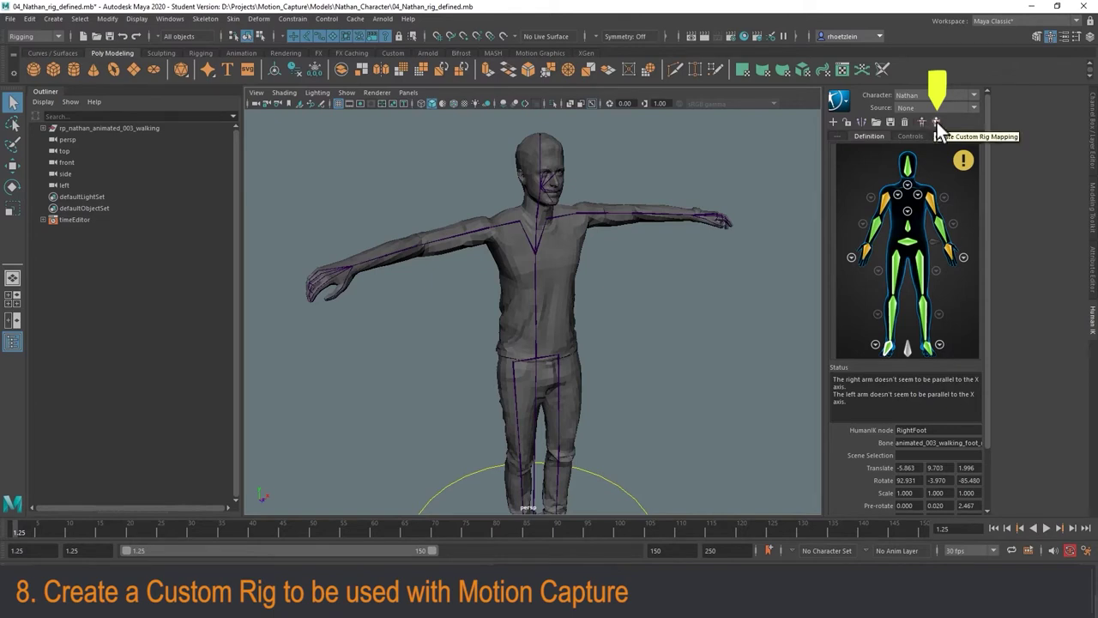
- Create a custom rig mapping for the defined Nathan character in 04_Nathan_rig_defined.mb for use with motion capture
{"action": "left_click", "coordinate": [937, 122]}
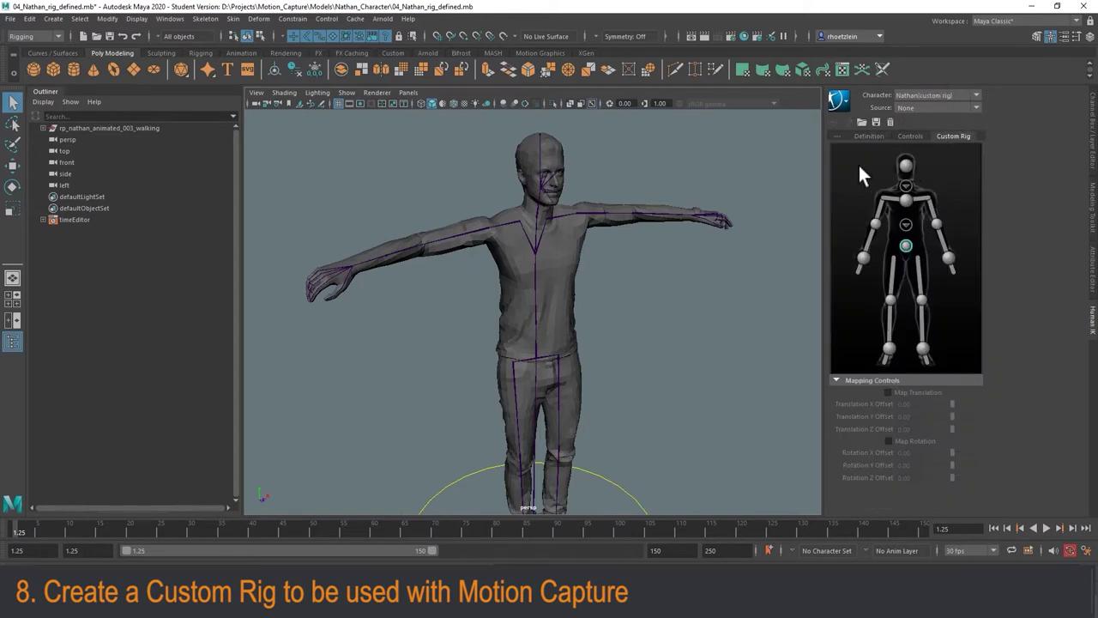
{"action": "left_click_drag", "start_coordinate": [719, 263], "coordinate": [666, 276], "text": "alt"}
{"action": "scroll", "coordinate": [633, 276], "scroll_direction": "up", "scroll_amount": 2}
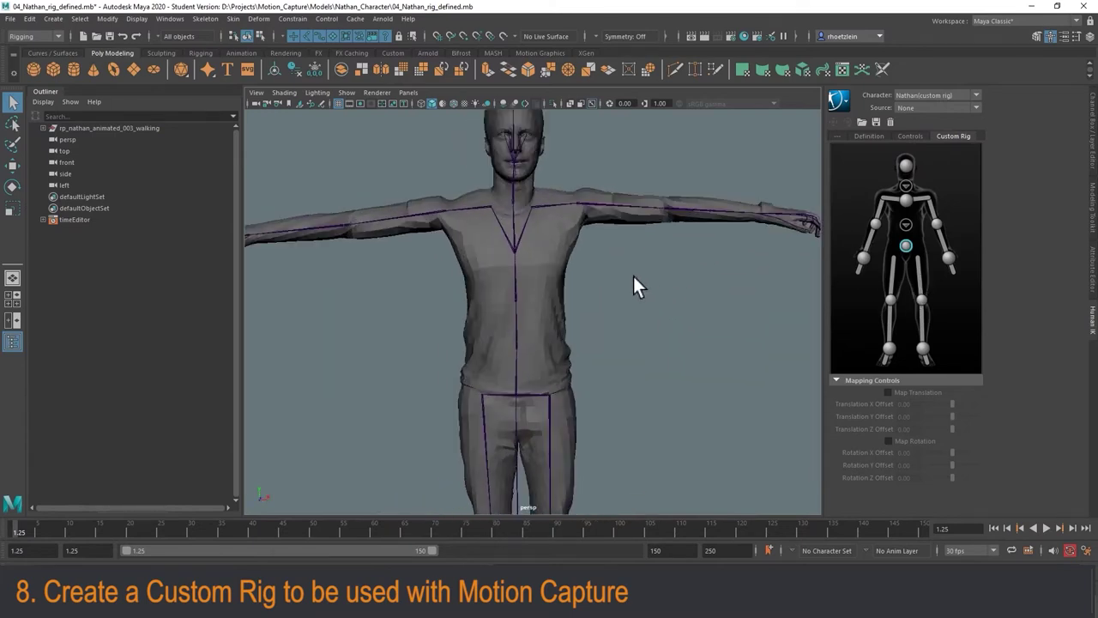
{"action": "middle_click_drag", "start_coordinate": [633, 276], "coordinate": [633, 306], "text": "alt"}
{"action": "scroll", "coordinate": [654, 295], "scroll_direction": "up", "scroll_amount": 2}
{"action": "left_click_drag", "start_coordinate": [667, 287], "coordinate": [707, 269], "text": "alt"}
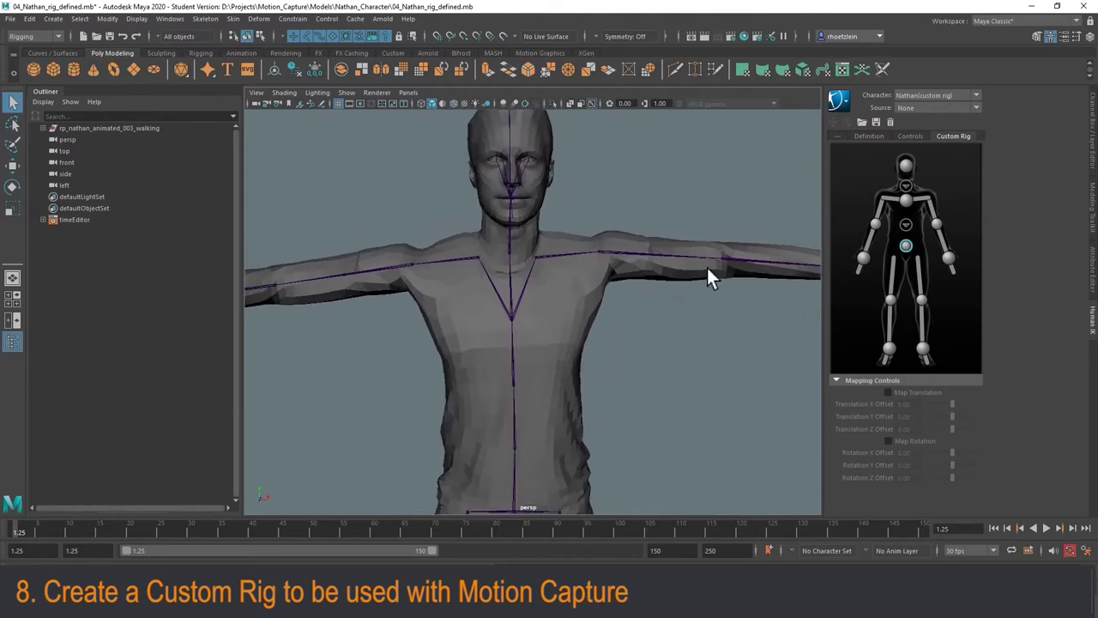
- Assign the left upper-arm bone to the left upper-arm slot of the custom rig
{"action": "left_click", "coordinate": [621, 251]}
{"action": "left_click_drag", "start_coordinate": [621, 252], "coordinate": [662, 217], "text": "alt"}
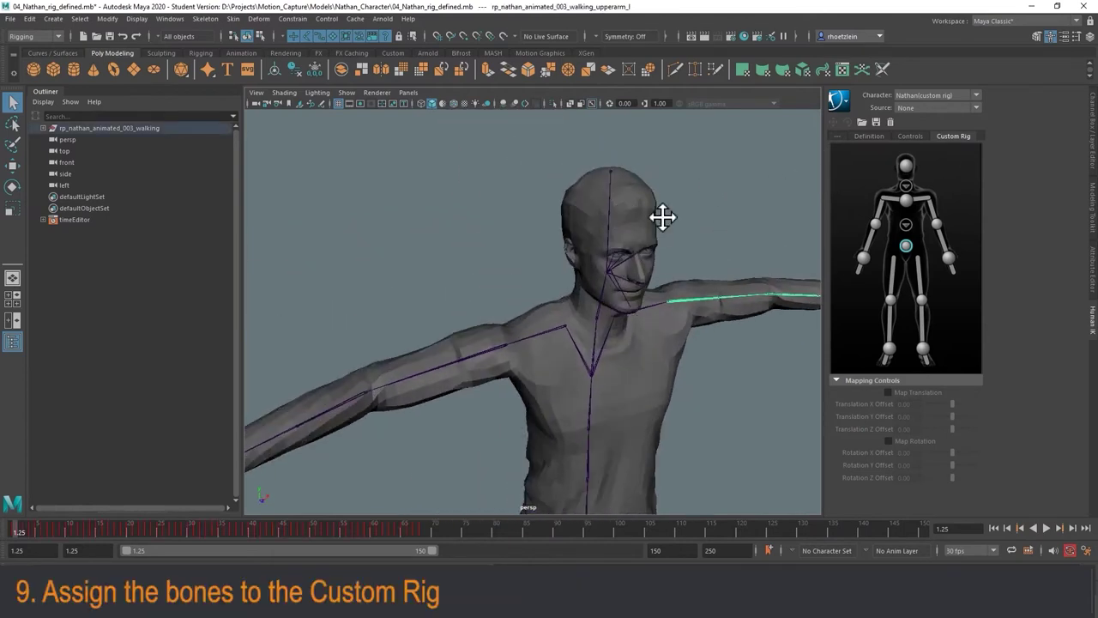
{"action": "middle_click_drag", "start_coordinate": [662, 217], "coordinate": [592, 203], "text": "alt"}
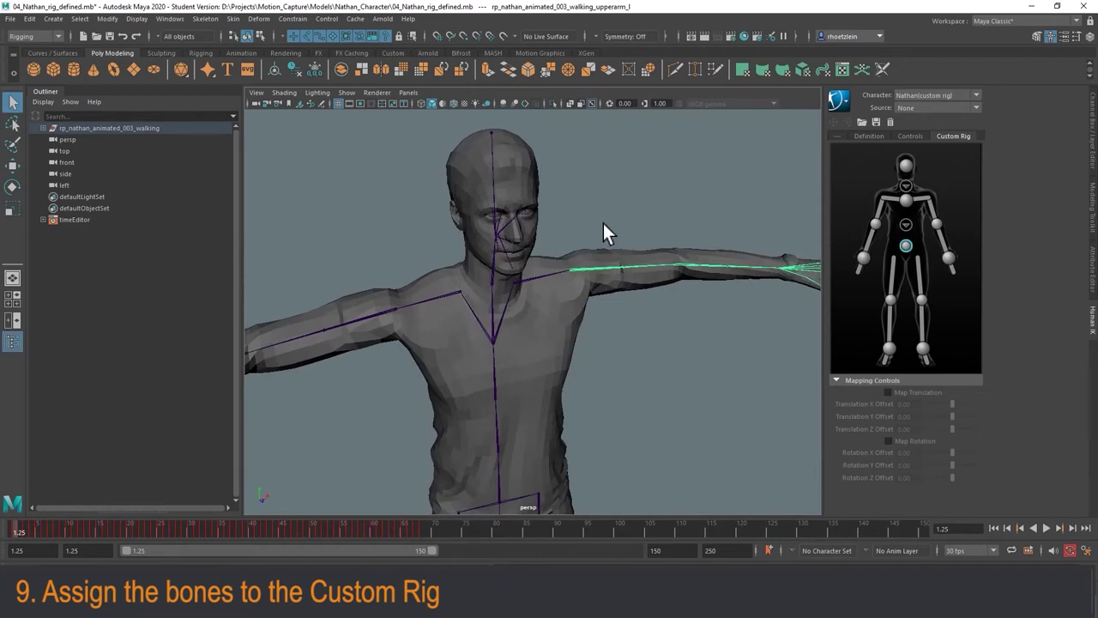
{"action": "right_click", "coordinate": [933, 207]}
{"action": "right_click", "coordinate": [932, 208]}
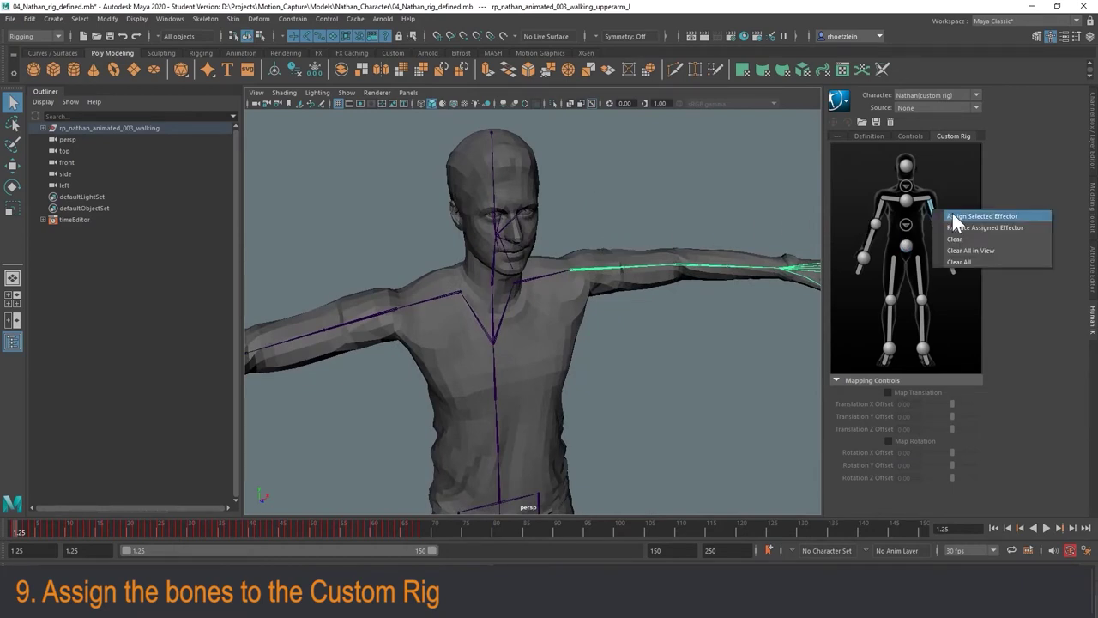
{"action": "left_click", "coordinate": [953, 212]}
- Assign the left lower-arm bone to the left forearm slot of the custom rig
{"action": "middle_click_drag", "start_coordinate": [679, 223], "coordinate": [611, 188], "text": "alt"}
{"action": "left_click", "coordinate": [611, 188]}
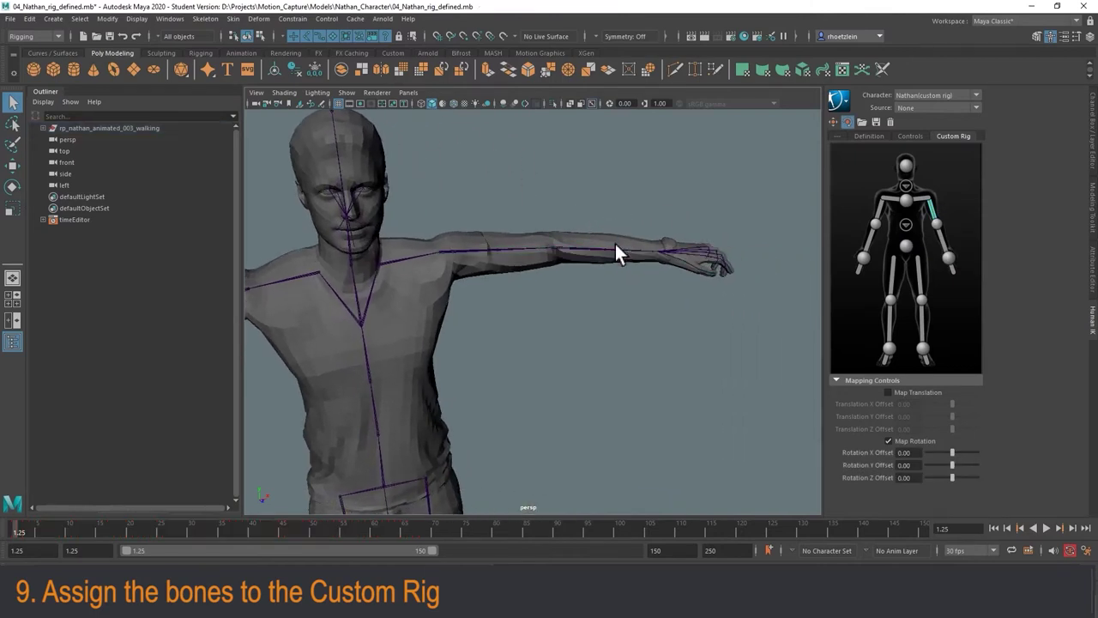
{"action": "left_click", "coordinate": [612, 247]}
{"action": "right_click", "coordinate": [944, 239]}
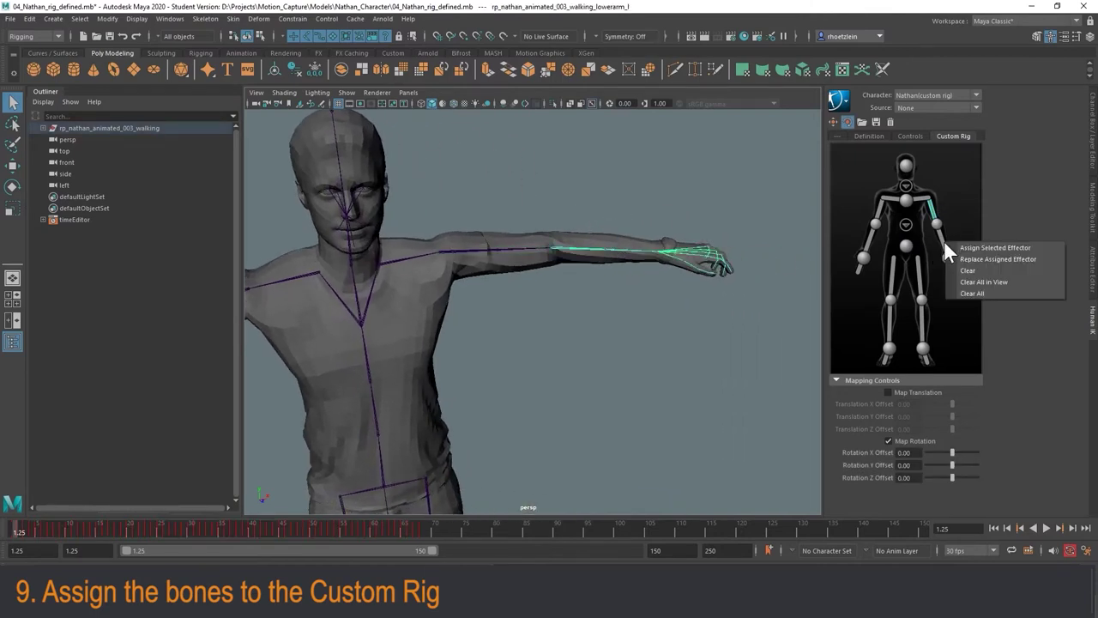
{"action": "left_click", "coordinate": [967, 250]}
{"action": "left_click", "coordinate": [686, 272]}
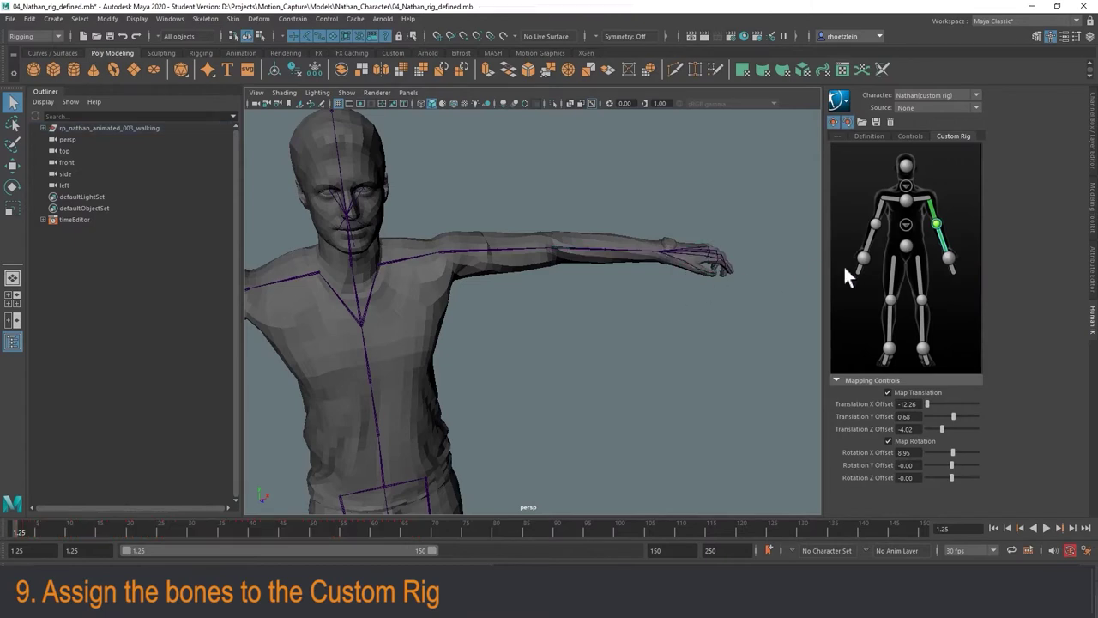
- Assign the left hand bone to the left wrist effector of the custom rig
{"action": "left_click", "coordinate": [947, 259]}
{"action": "left_click", "coordinate": [665, 254]}
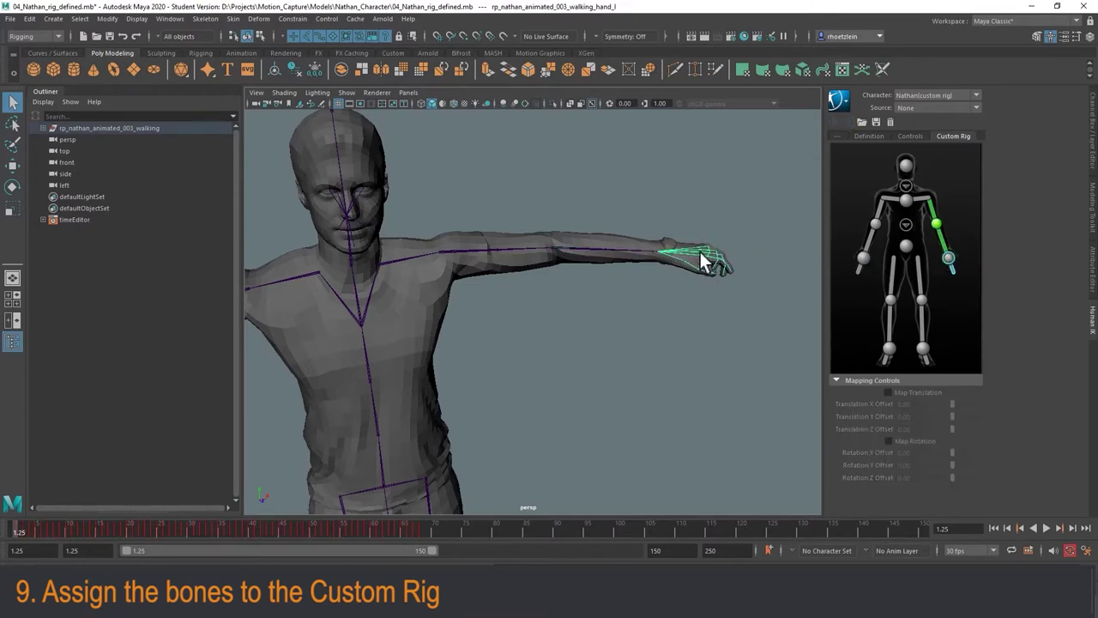
{"action": "right_click", "coordinate": [950, 258]}
{"action": "left_click", "coordinate": [972, 268]}
- Assign the right upper-arm bone, not the shoulder bone, to the right upper-arm slot of the custom rig
{"action": "left_click_drag", "start_coordinate": [644, 264], "coordinate": [606, 244], "text": "alt"}
{"action": "left_click", "coordinate": [591, 245]}
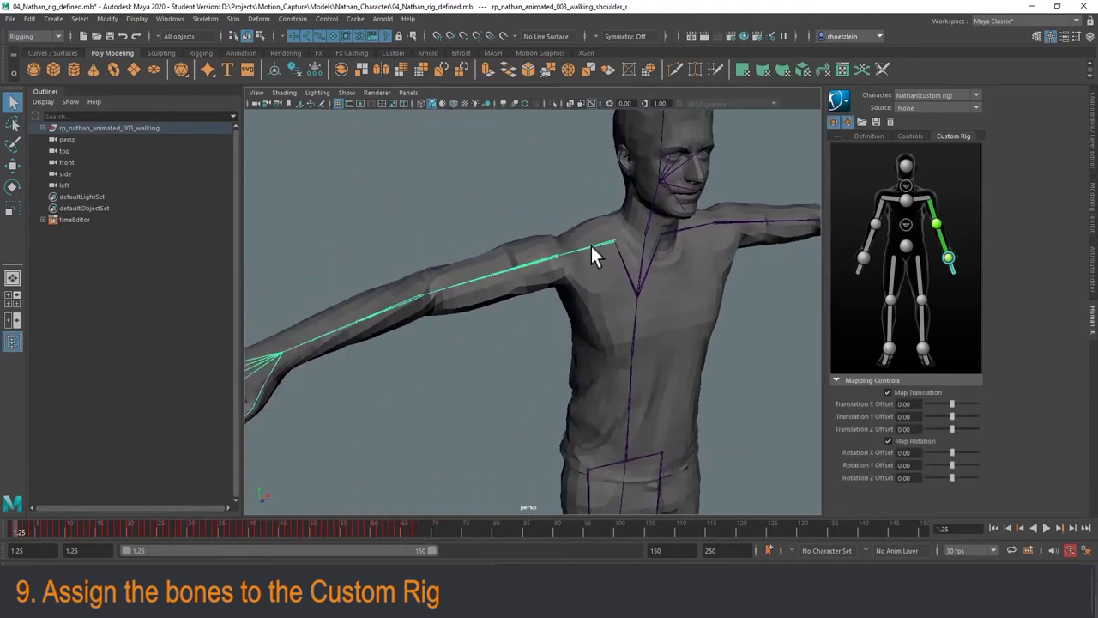
{"action": "left_click", "coordinate": [552, 263]}
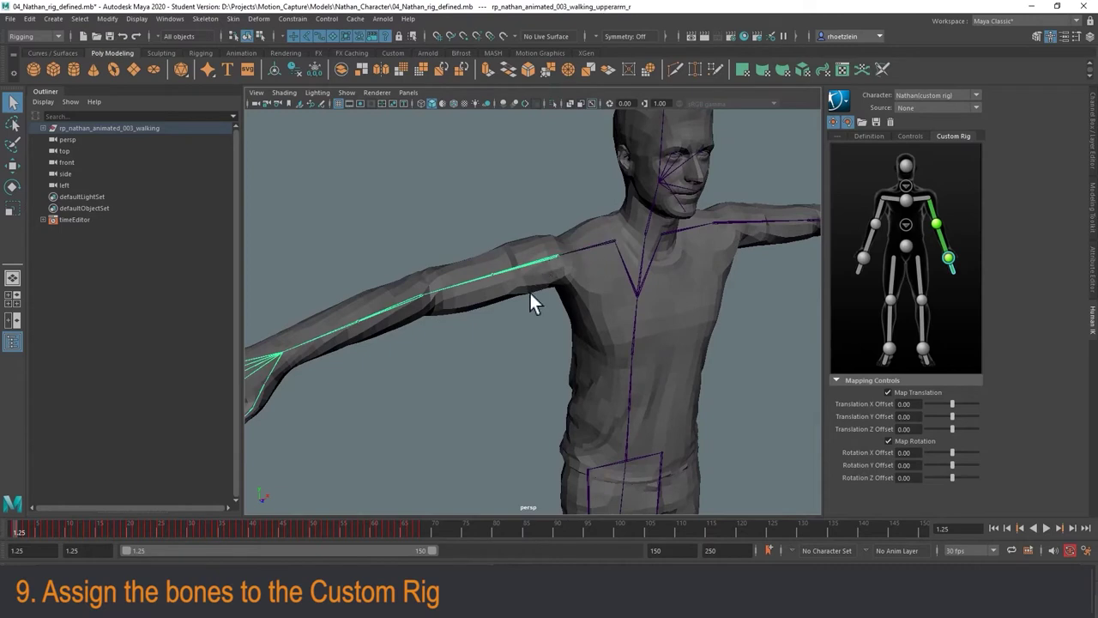
{"action": "right_click", "coordinate": [878, 217]}
{"action": "left_click", "coordinate": [897, 214]}
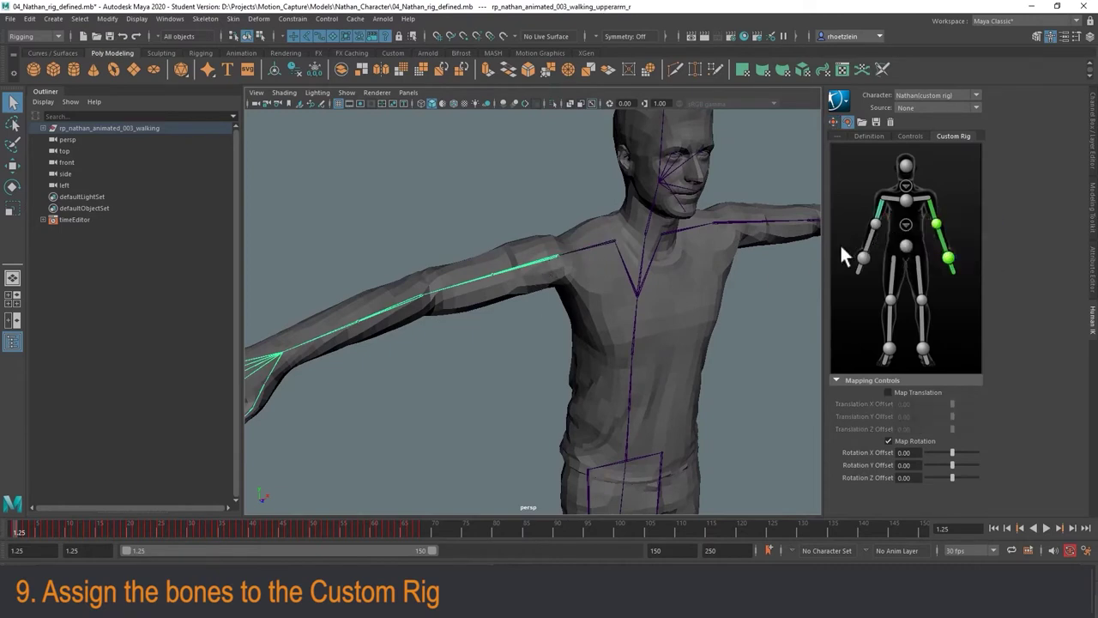
- Assign the right lower-arm bone to the right forearm slot of the custom rig
{"action": "left_click", "coordinate": [403, 331]}
{"action": "left_click", "coordinate": [398, 304]}
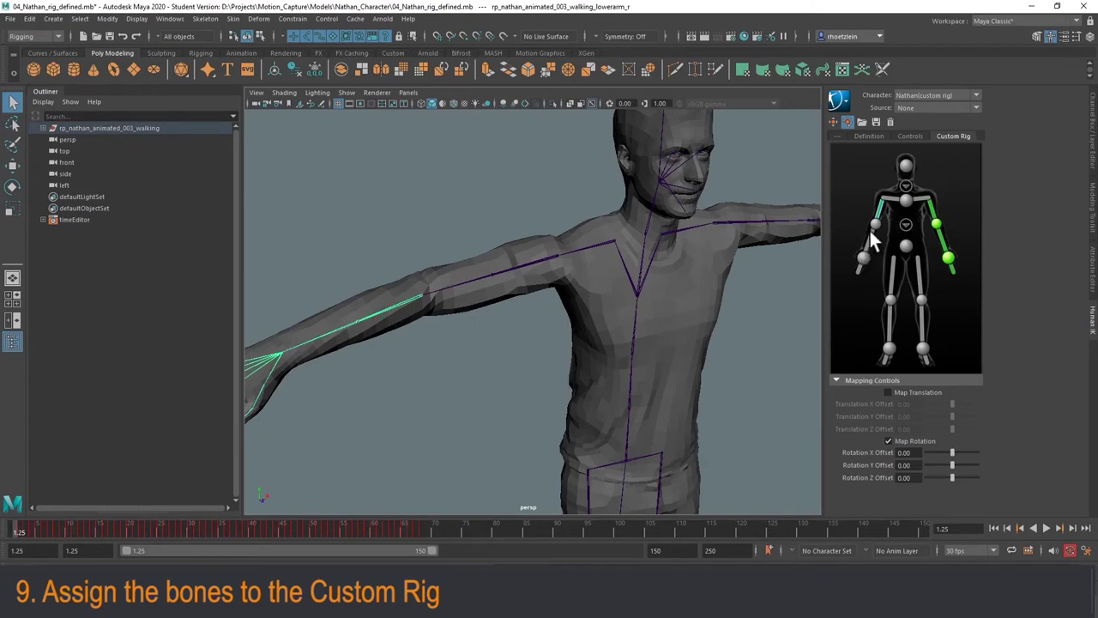
{"action": "right_click", "coordinate": [873, 228]}
{"action": "left_click", "coordinate": [889, 238]}
- Assign the right hand bone to the right wrist effector of the custom rig
{"action": "left_click_drag", "start_coordinate": [453, 318], "coordinate": [479, 287], "text": "alt"}
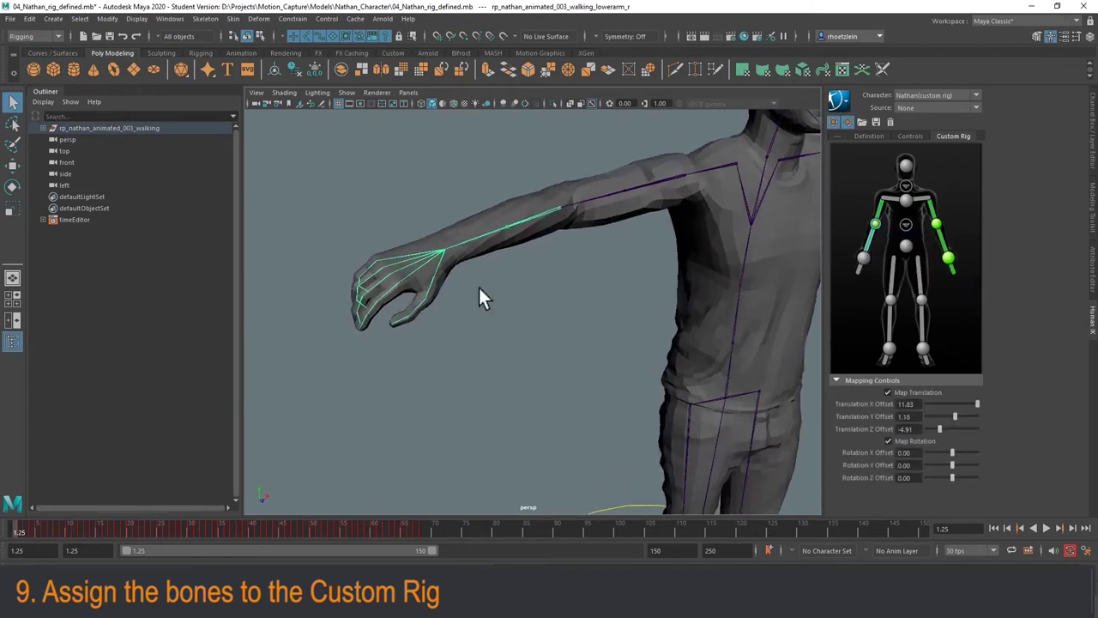
{"action": "left_click", "coordinate": [452, 264]}
{"action": "left_click", "coordinate": [451, 257]}
{"action": "right_click", "coordinate": [865, 255]}
{"action": "left_click", "coordinate": [883, 264]}
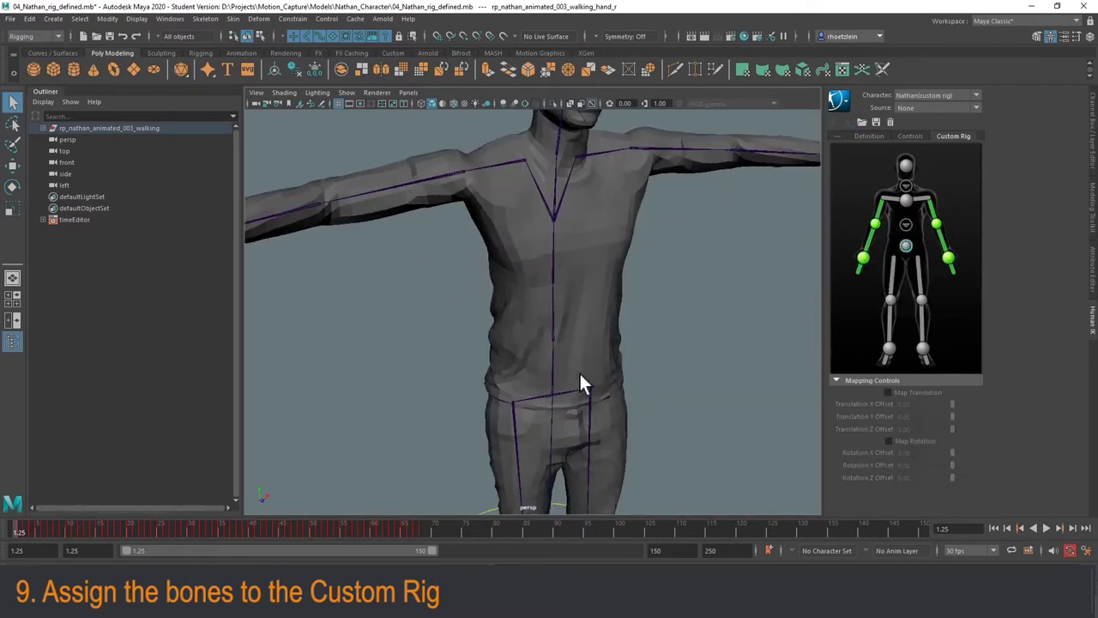
- Locate rp_nathan_animated_003_walking_hip in the skeleton hierarchy and assign it to the hips effector of the custom rig
{"action": "left_click", "coordinate": [555, 392]}
{"action": "middle_click_drag", "start_coordinate": [554, 392], "coordinate": [552, 367], "text": "alt"}
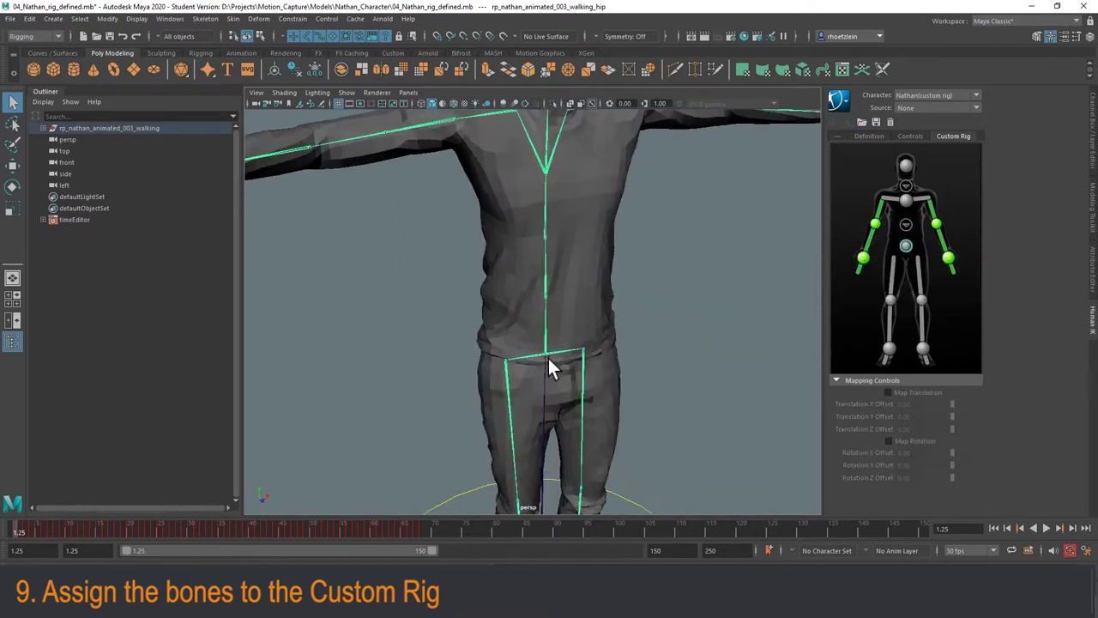
{"action": "left_click", "coordinate": [43, 128]}
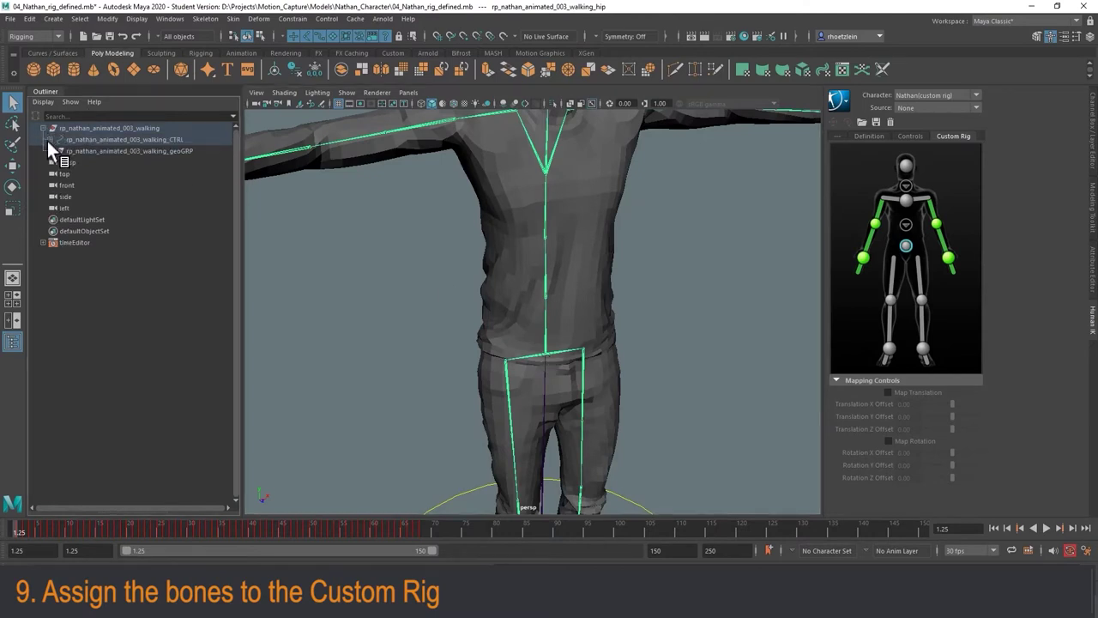
{"action": "left_click", "coordinate": [48, 139]}
{"action": "left_click", "coordinate": [56, 150]}
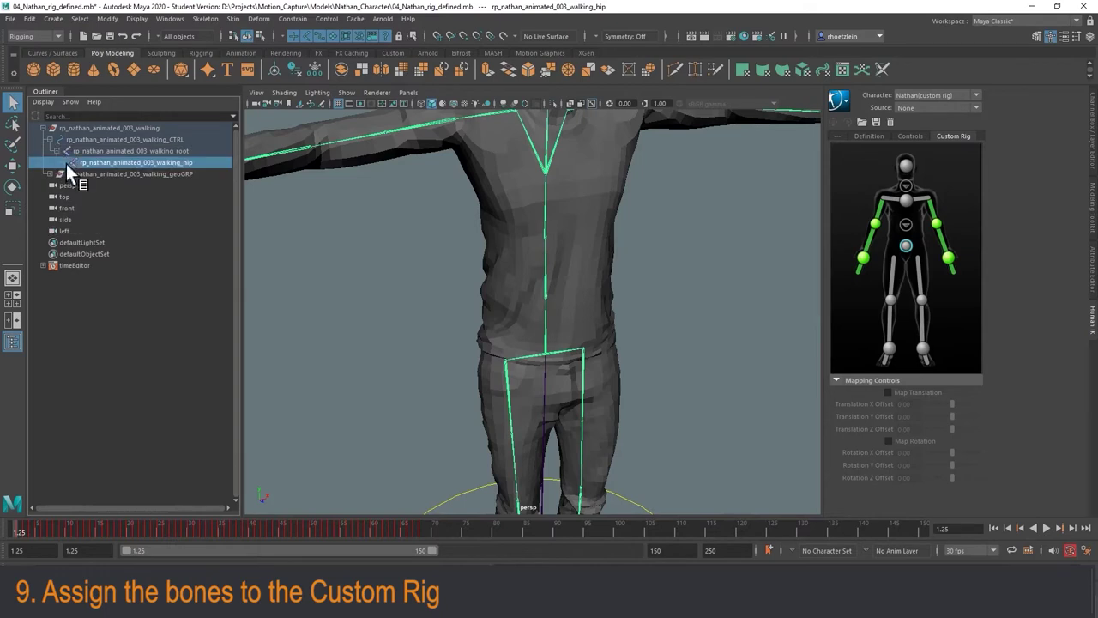
{"action": "left_click", "coordinate": [65, 162]}
{"action": "left_click", "coordinate": [109, 184]}
{"action": "left_click", "coordinate": [108, 163]}
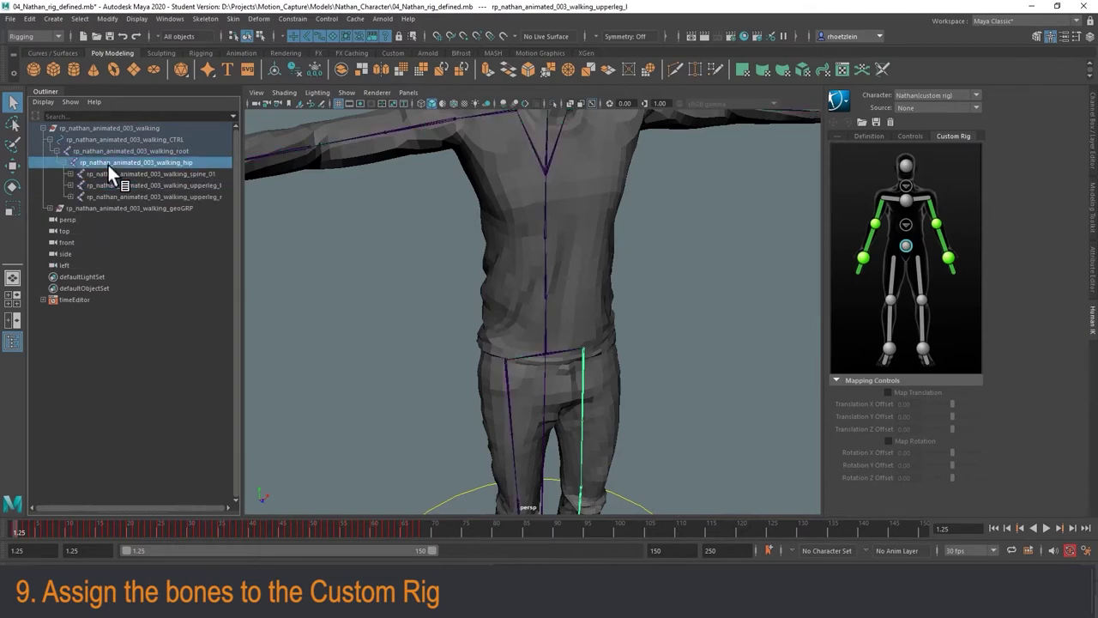
{"action": "left_click", "coordinate": [106, 194], "text": "shift"}
{"action": "left_click", "coordinate": [109, 161]}
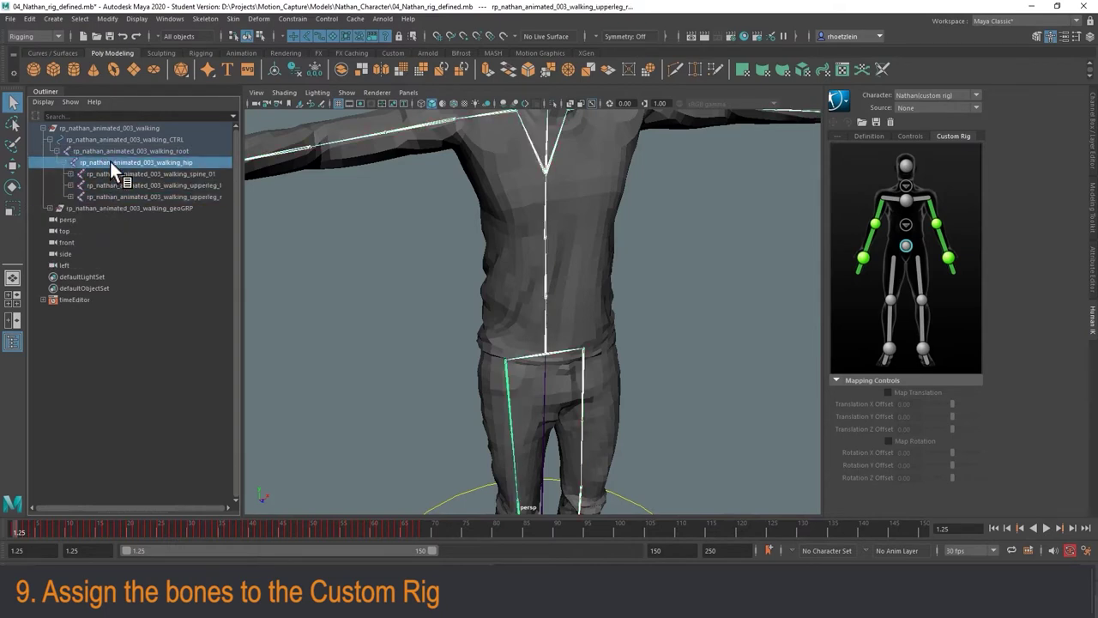
{"action": "right_click", "coordinate": [905, 245]}
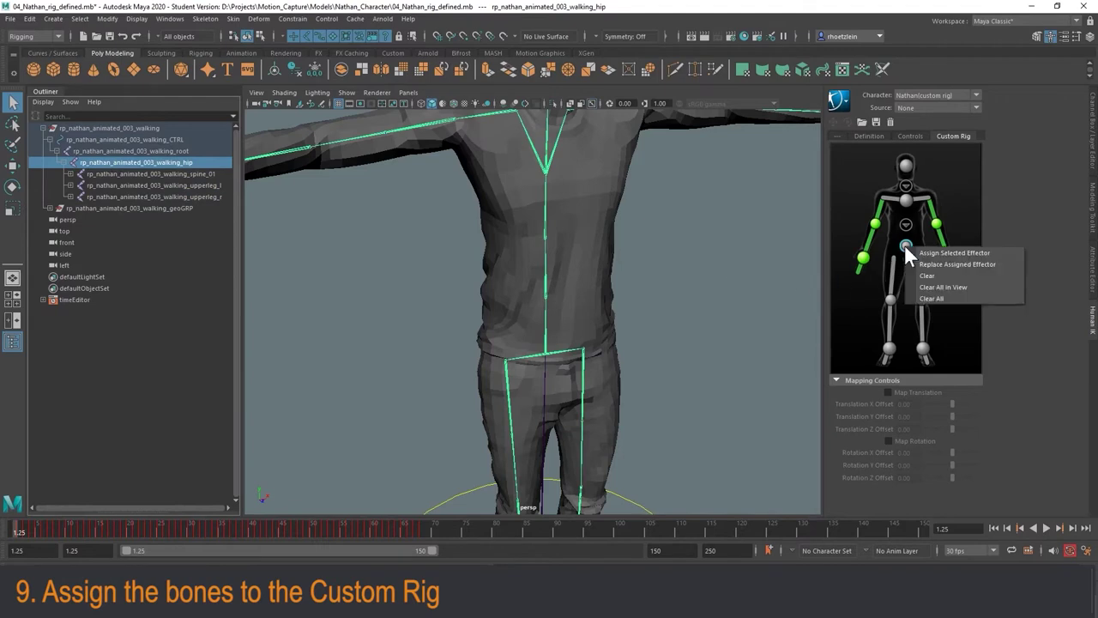
{"action": "left_click", "coordinate": [953, 252]}
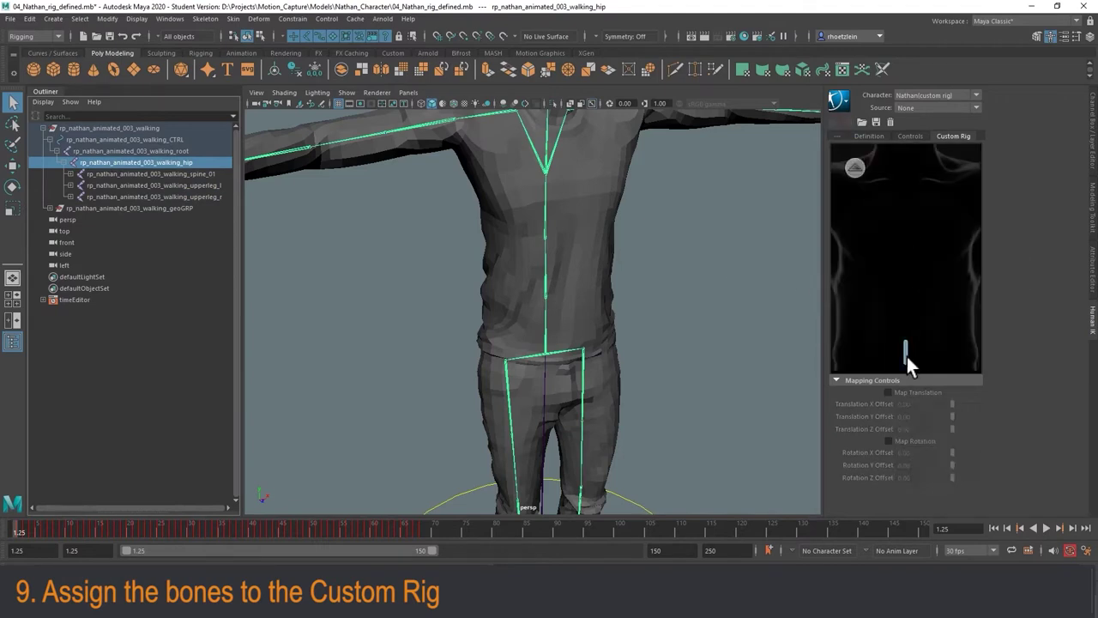
- Assign the lowest spine bone, spine_01, to the spine slot in the custom rig's detailed spine view
{"action": "left_click", "coordinate": [679, 244]}
{"action": "left_click", "coordinate": [547, 273]}
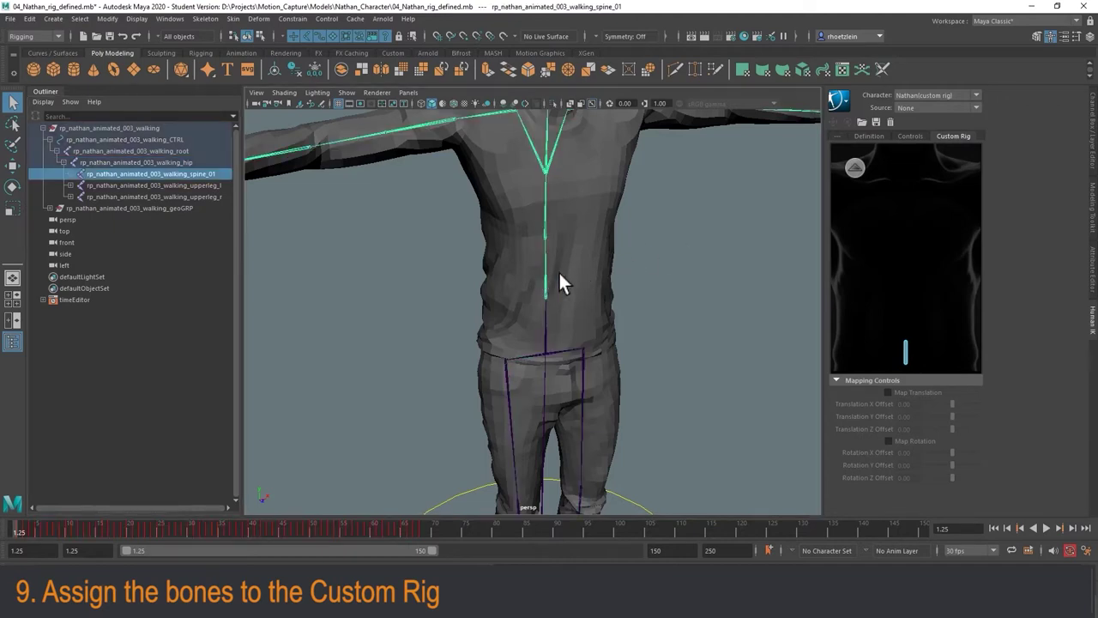
{"action": "right_click", "coordinate": [906, 351]}
{"action": "left_click", "coordinate": [918, 358]}
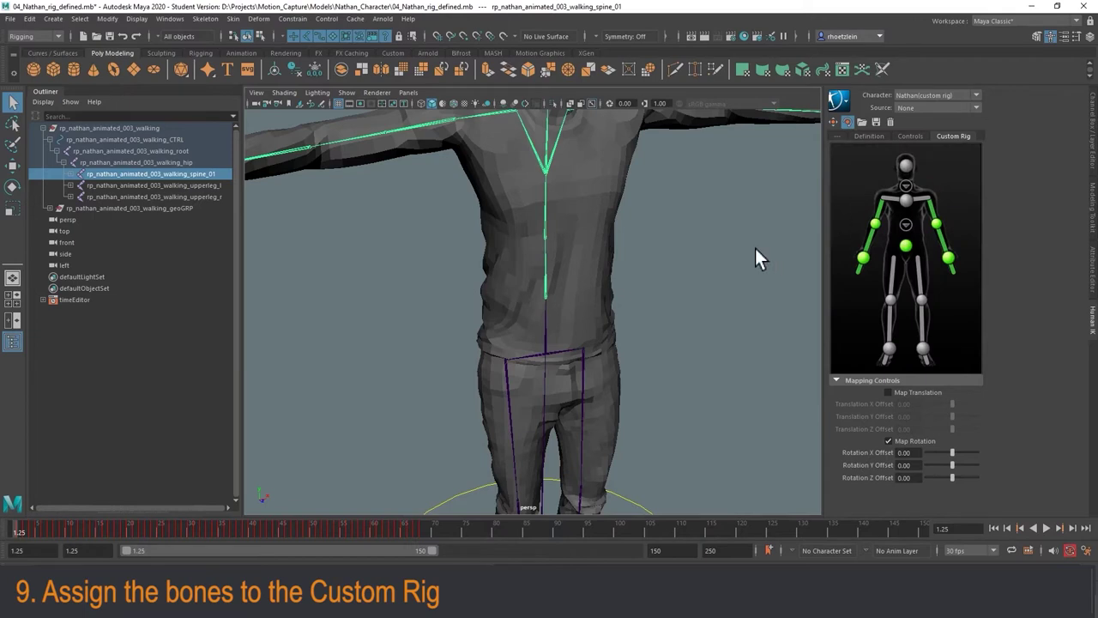
- Assign the spine_03 bone, where the shoulders branch off, to the chest effector of the custom rig
{"action": "middle_click_drag", "start_coordinate": [696, 185], "coordinate": [683, 271], "text": "alt"}
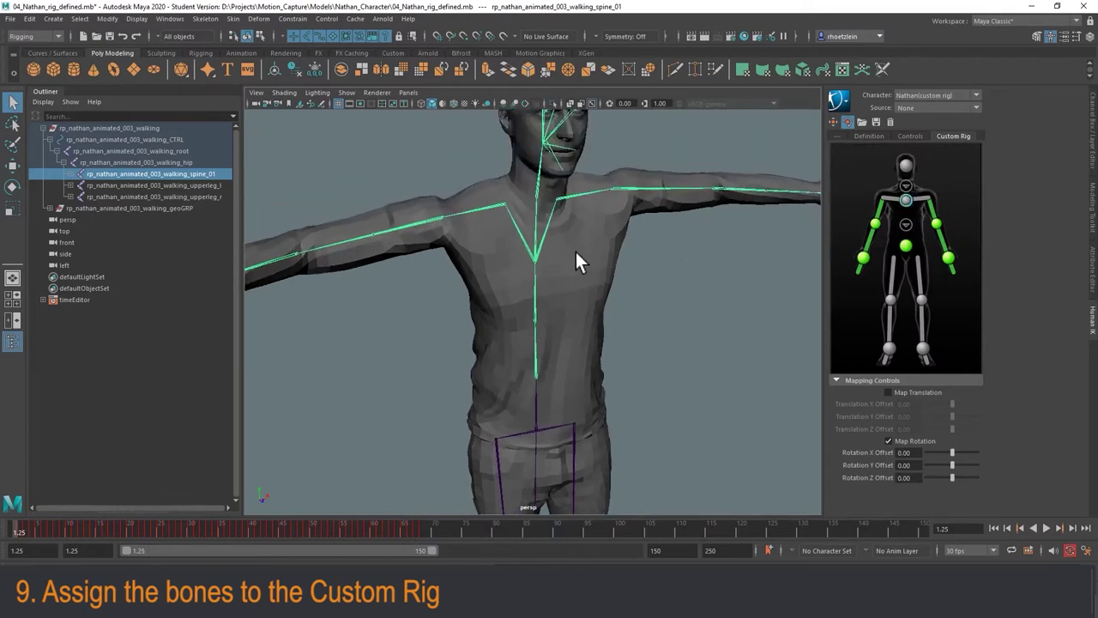
{"action": "left_click", "coordinate": [573, 253]}
{"action": "left_click", "coordinate": [534, 258]}
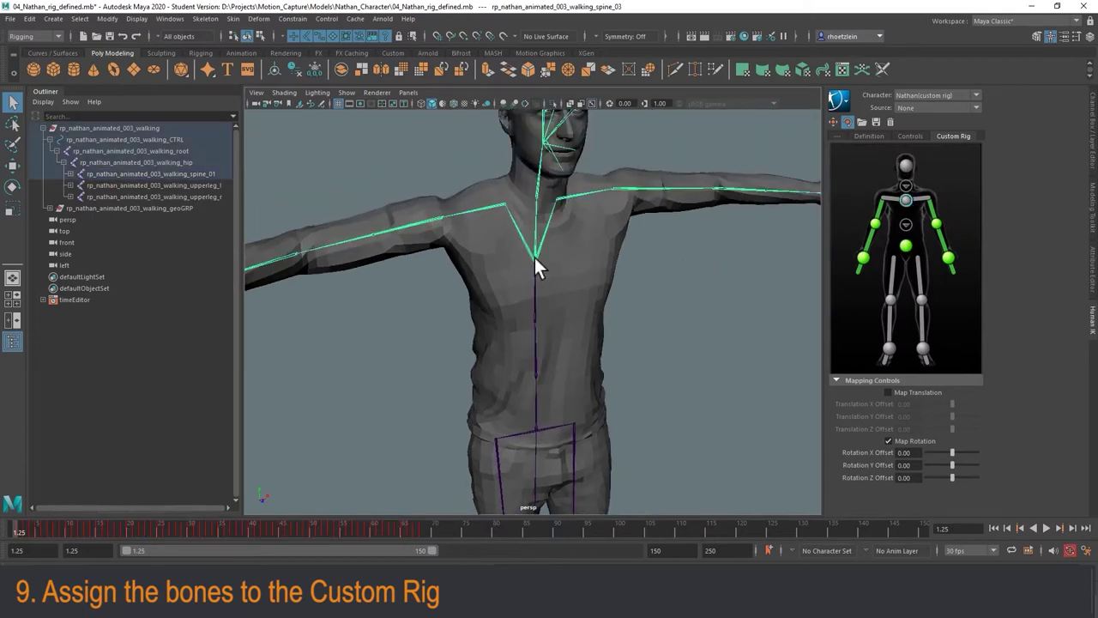
{"action": "right_click", "coordinate": [905, 200]}
{"action": "left_click", "coordinate": [943, 209]}
- Assign the head bone, not the jaw bone, to the head effector of the custom rig
{"action": "left_click_drag", "start_coordinate": [678, 191], "coordinate": [680, 241], "text": "alt"}
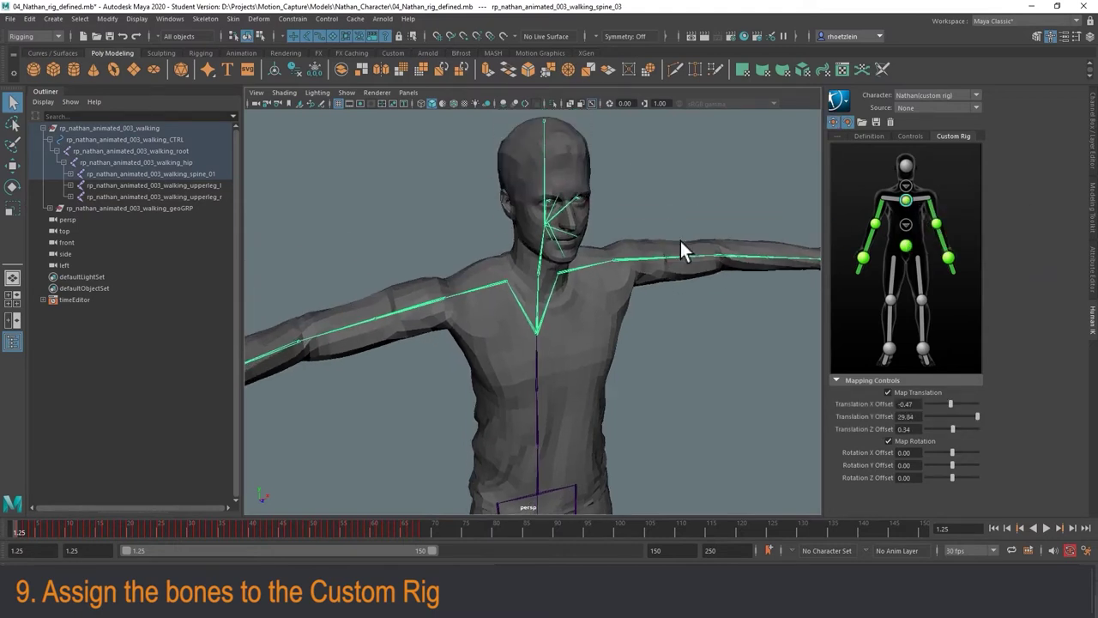
{"action": "left_click", "coordinate": [905, 187]}
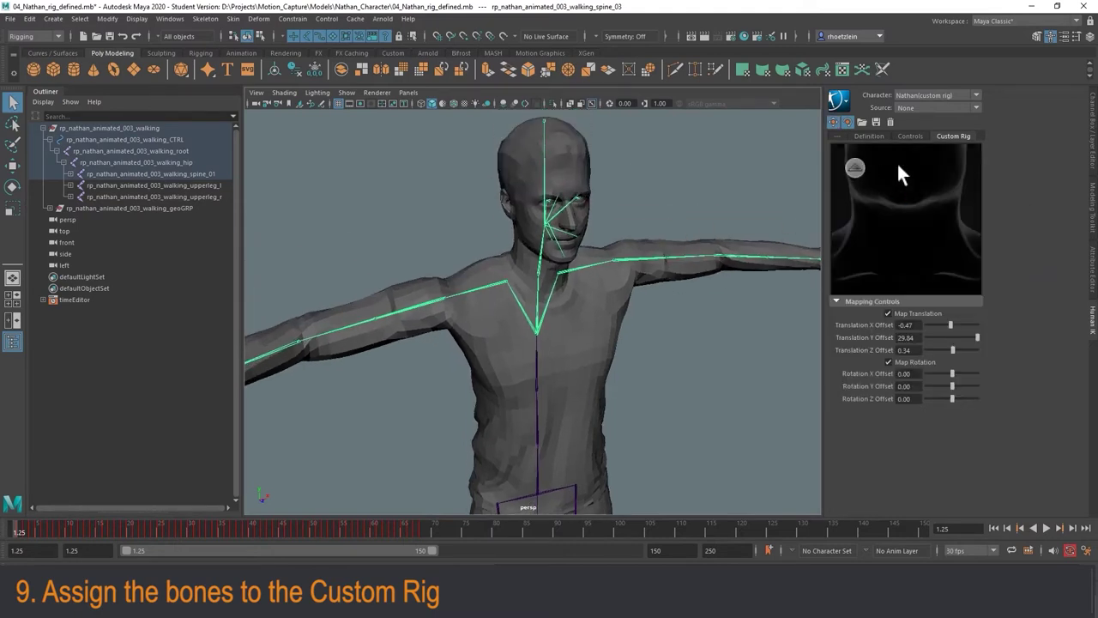
{"action": "left_click", "coordinate": [855, 168]}
{"action": "left_click", "coordinate": [905, 168]}
{"action": "left_click", "coordinate": [546, 225]}
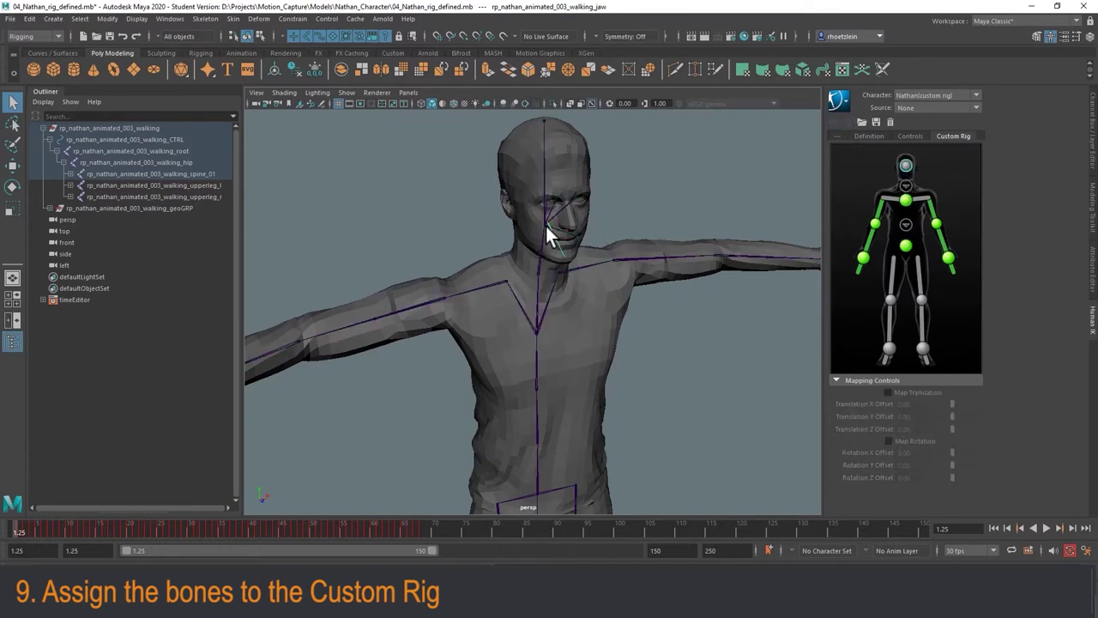
{"action": "left_click", "coordinate": [547, 222]}
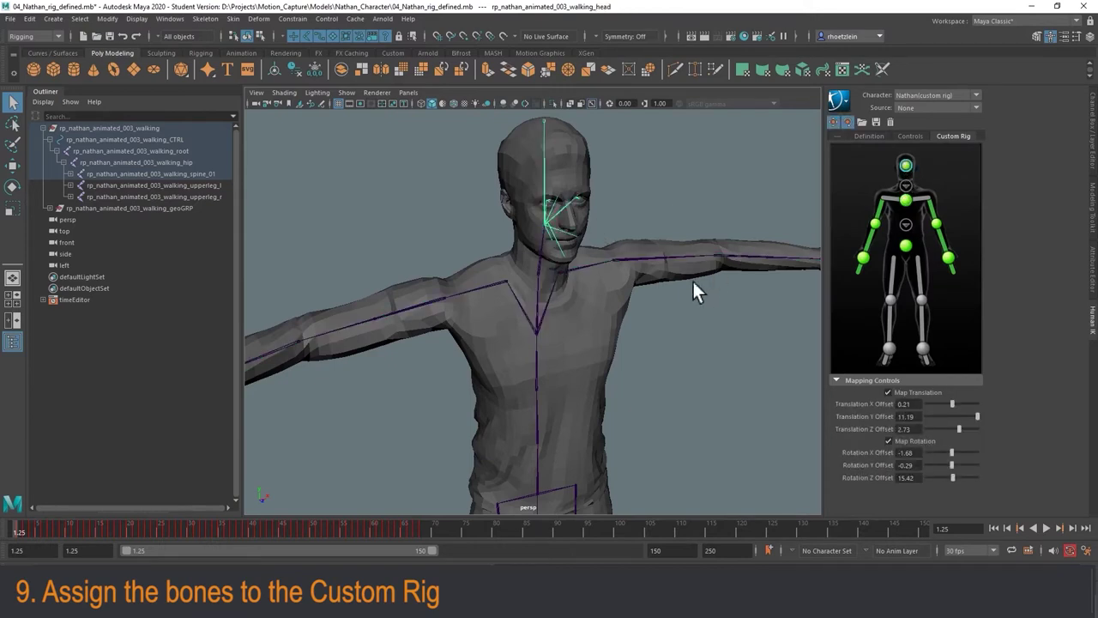
- Assign the left upper-leg bone to the left thigh slot of the custom rig
{"action": "middle_click_drag", "start_coordinate": [692, 279], "coordinate": [705, 174], "text": "alt"}
{"action": "middle_click_drag", "start_coordinate": [705, 352], "coordinate": [606, 256], "text": "alt"}
{"action": "scroll", "coordinate": [699, 276], "scroll_direction": "up", "scroll_amount": 3}
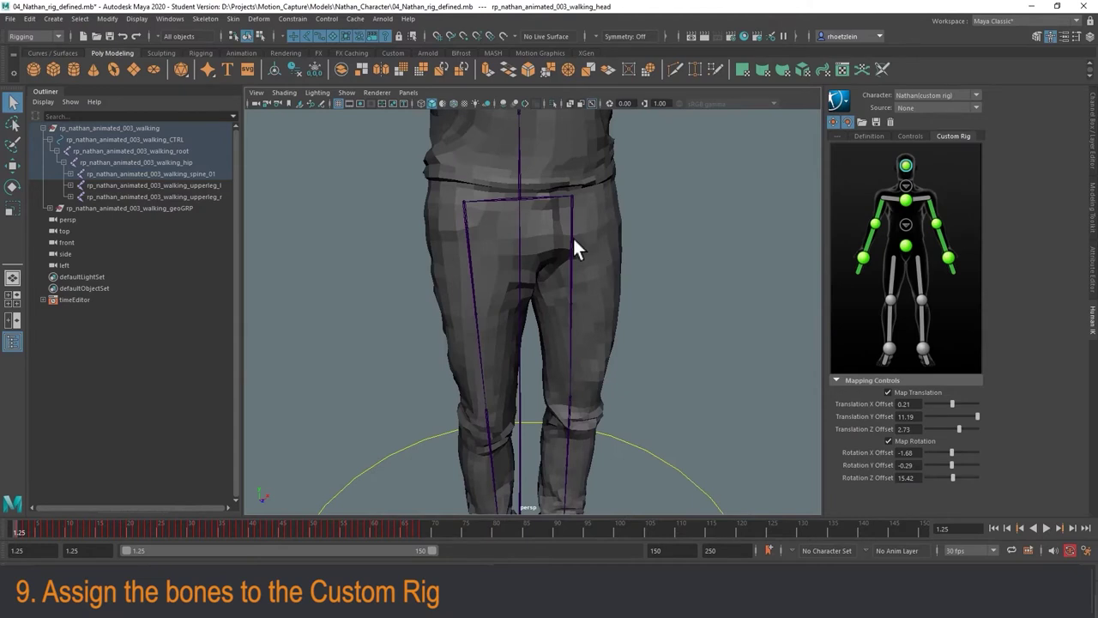
{"action": "left_click", "coordinate": [572, 241]}
{"action": "right_click", "coordinate": [919, 274]}
{"action": "left_click", "coordinate": [964, 282]}
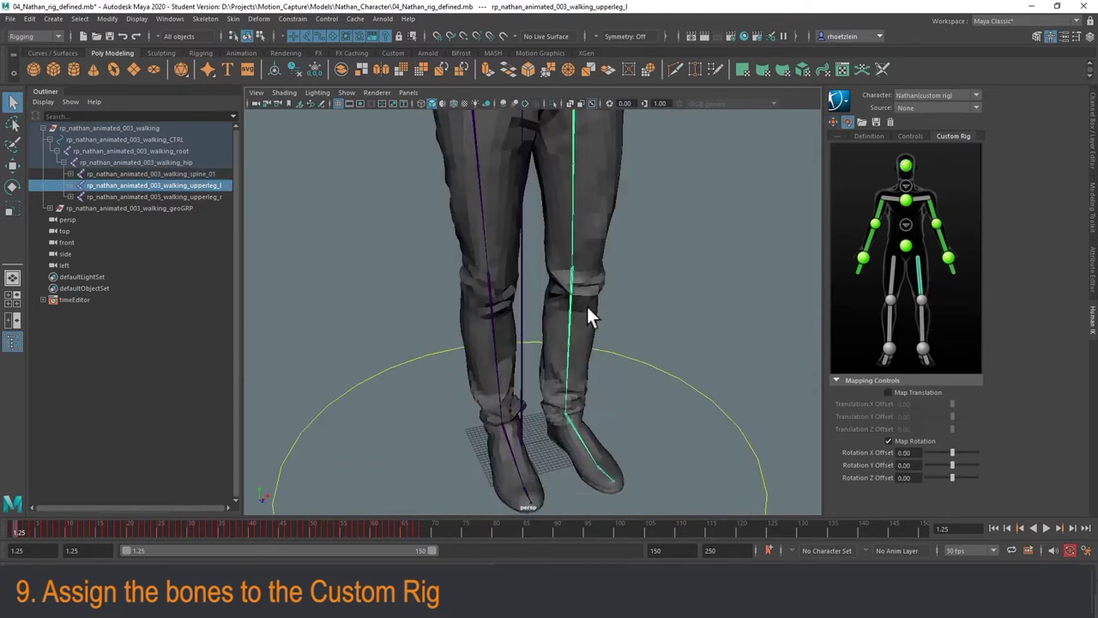
- Assign the left lower-leg and foot bones to the left shin slot and ankle effector of the custom rig
{"action": "left_click", "coordinate": [573, 310]}
{"action": "right_click", "coordinate": [922, 350]}
{"action": "left_click", "coordinate": [968, 357]}
- Assign the right upper-leg and lower-leg bones to the right thigh and shin slots of the custom rig
{"action": "left_click", "coordinate": [484, 213]}
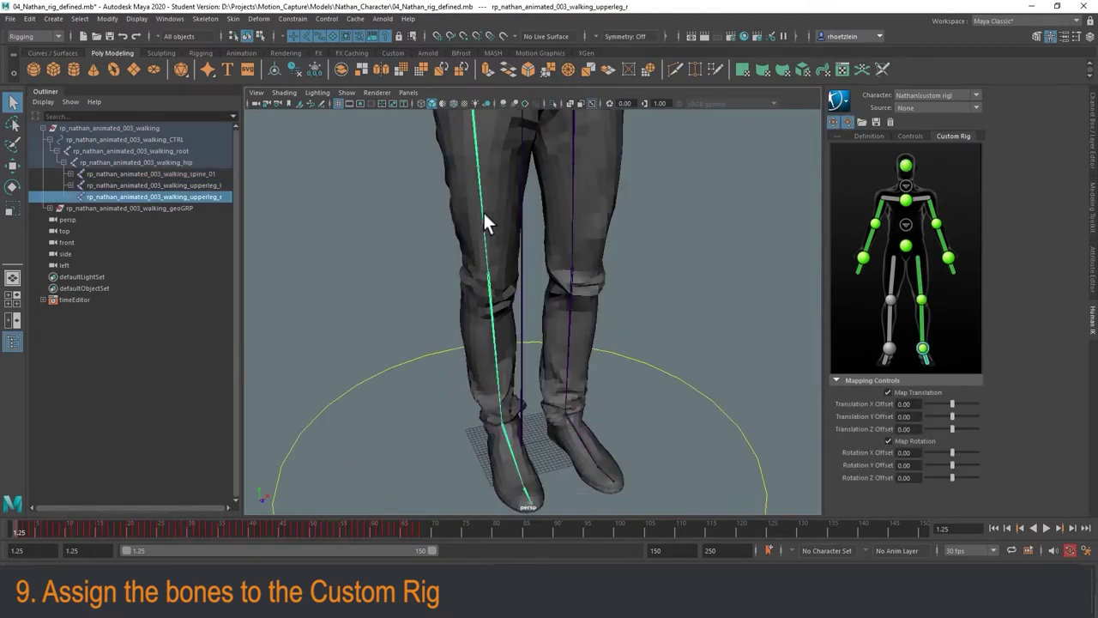
{"action": "right_click", "coordinate": [892, 274]}
{"action": "left_click", "coordinate": [937, 282]}
{"action": "left_click", "coordinate": [487, 321]}
{"action": "right_click", "coordinate": [889, 319]}
{"action": "left_click", "coordinate": [934, 328]}
- Assign the right foot bone to the right ankle effector of the custom rig
{"action": "left_click", "coordinate": [505, 427]}
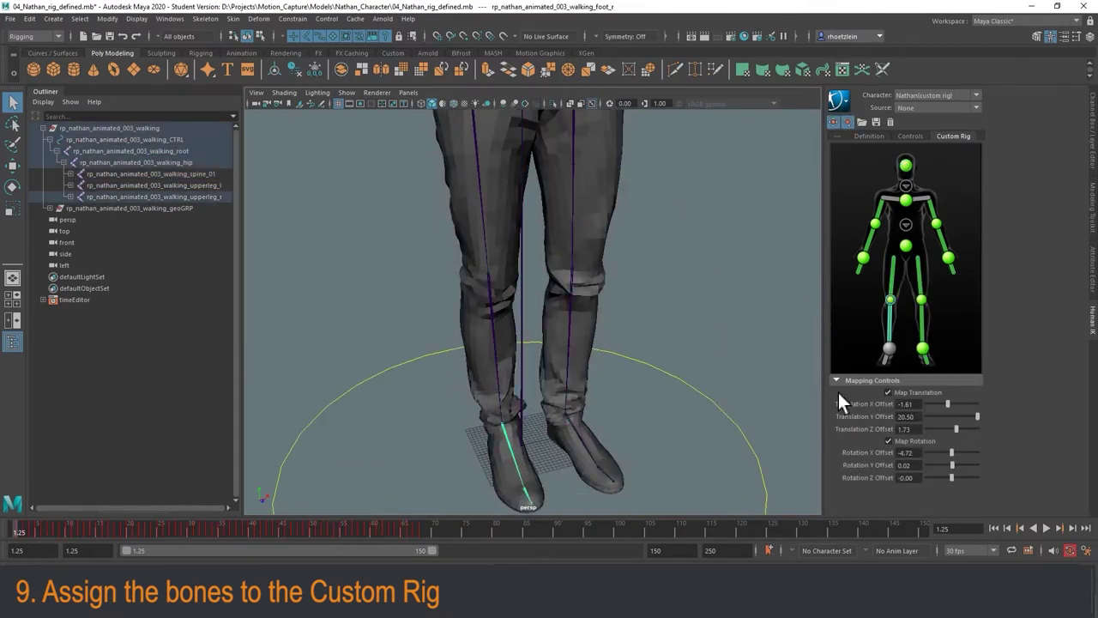
{"action": "right_click", "coordinate": [889, 348]}
{"action": "left_click", "coordinate": [933, 356]}
- Try rotating the left upper-arm bone directly on the skeleton with the Rotate tool
{"action": "scroll", "coordinate": [707, 277], "scroll_direction": "down", "scroll_amount": 6}
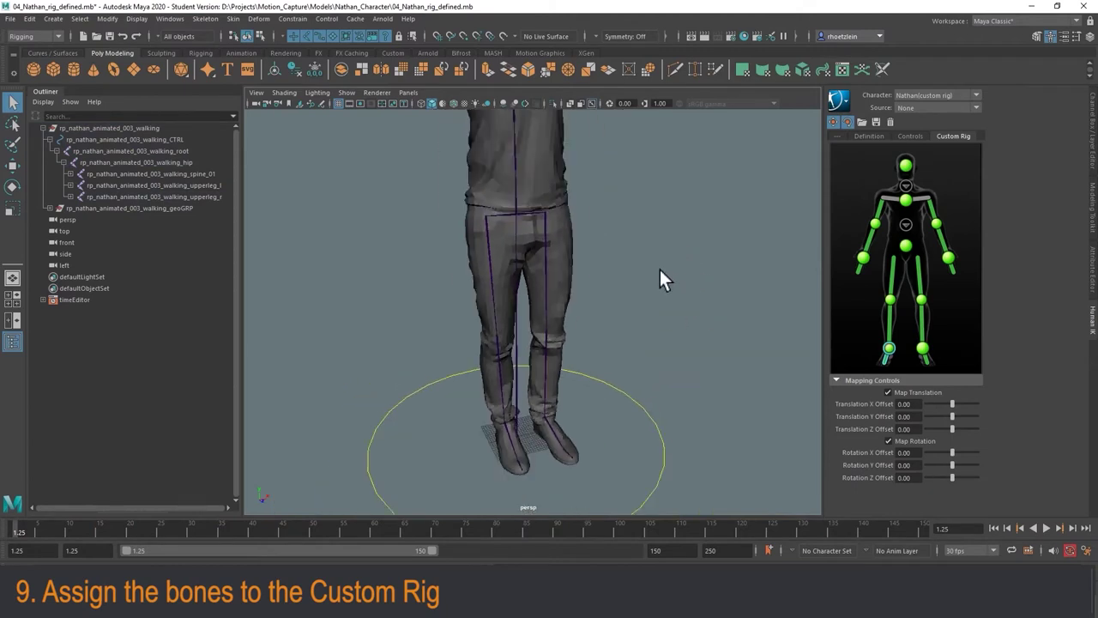
{"action": "left_click_drag", "start_coordinate": [643, 266], "coordinate": [654, 327], "text": "alt"}
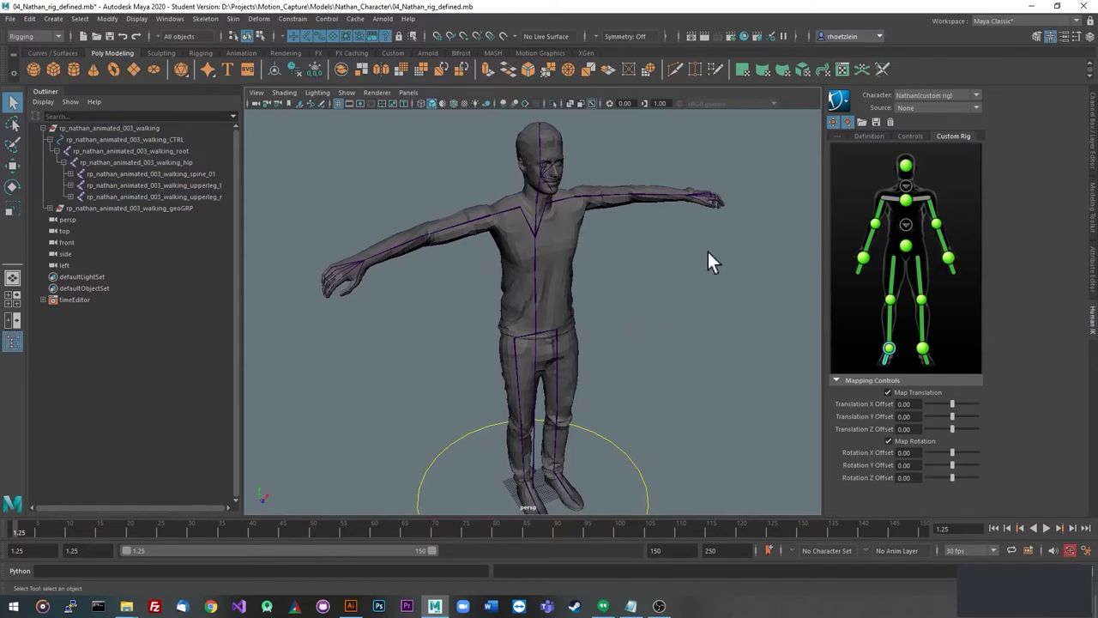
{"action": "left_click", "coordinate": [14, 167]}
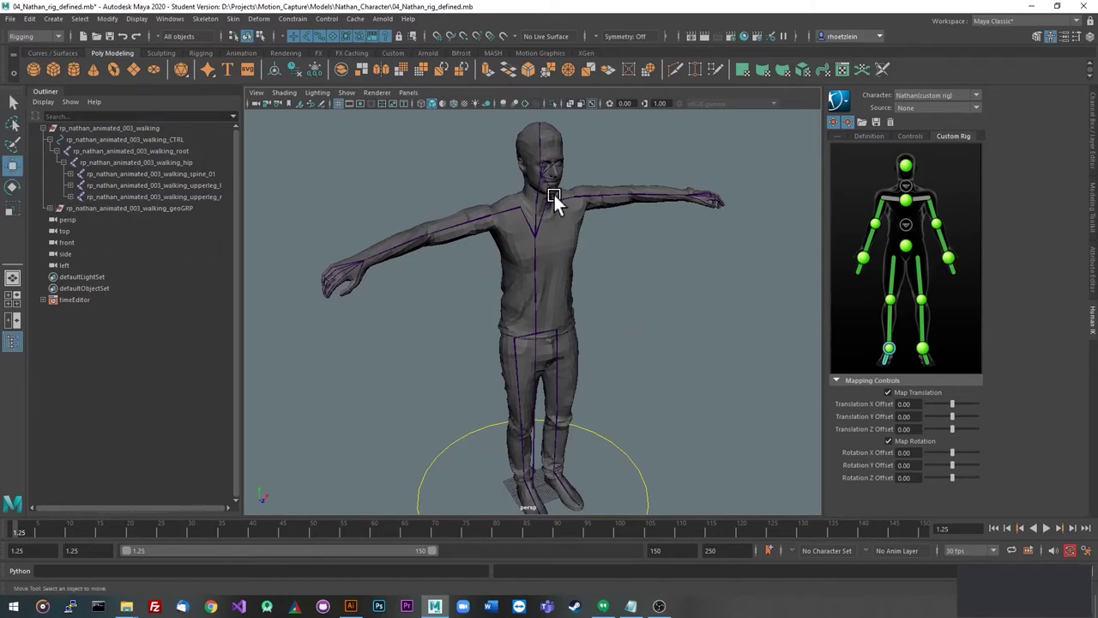
{"action": "left_click", "coordinate": [606, 195]}
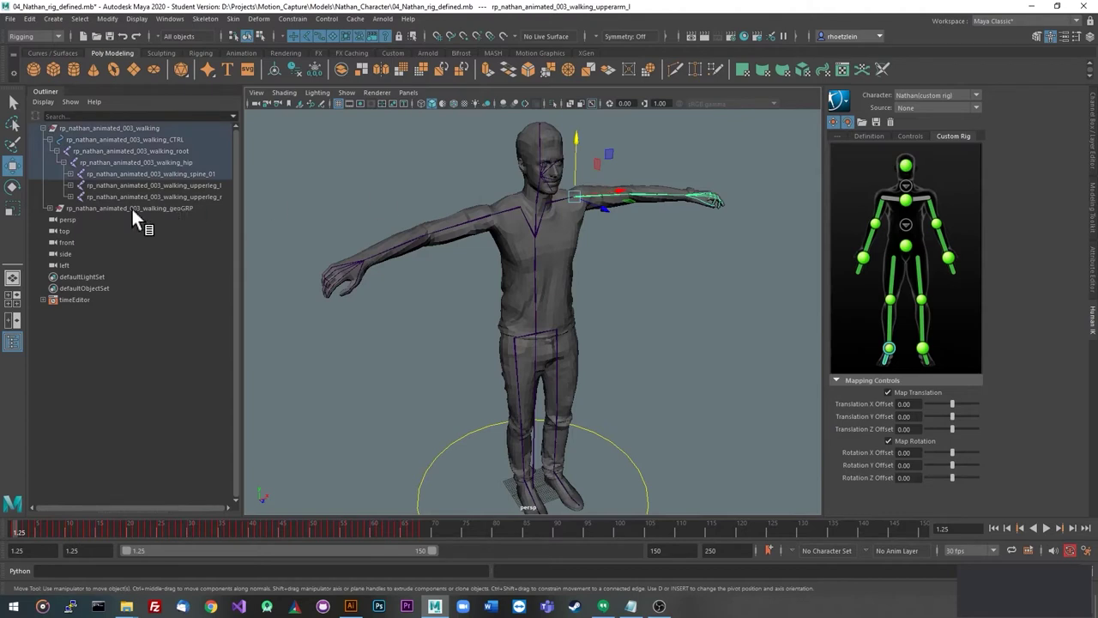
{"action": "left_click", "coordinate": [13, 186]}
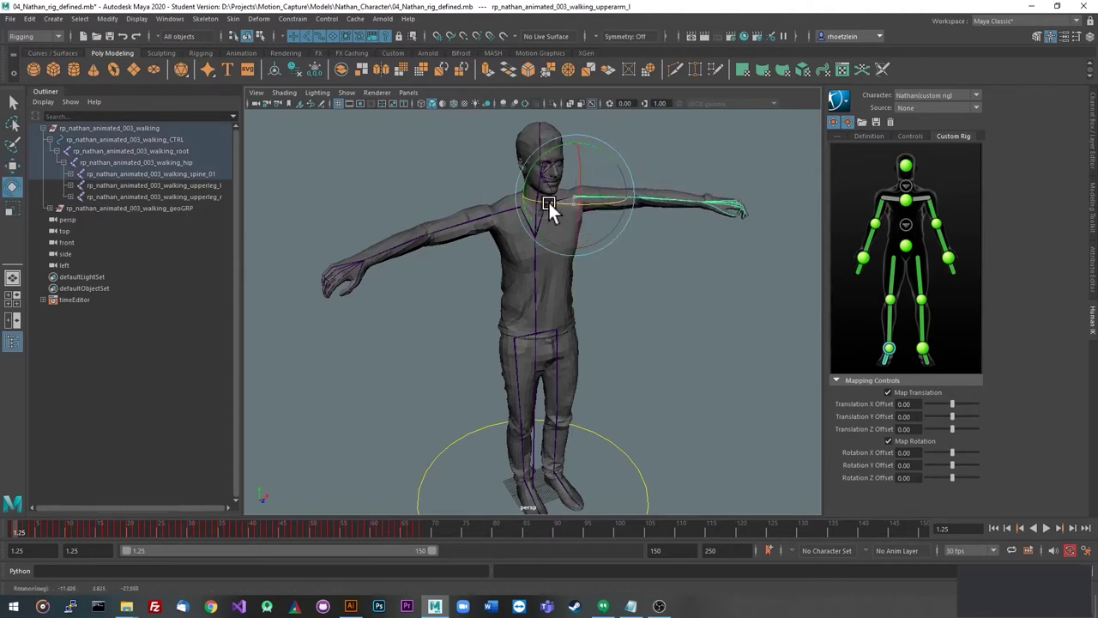
{"action": "left_click", "coordinate": [613, 226]}
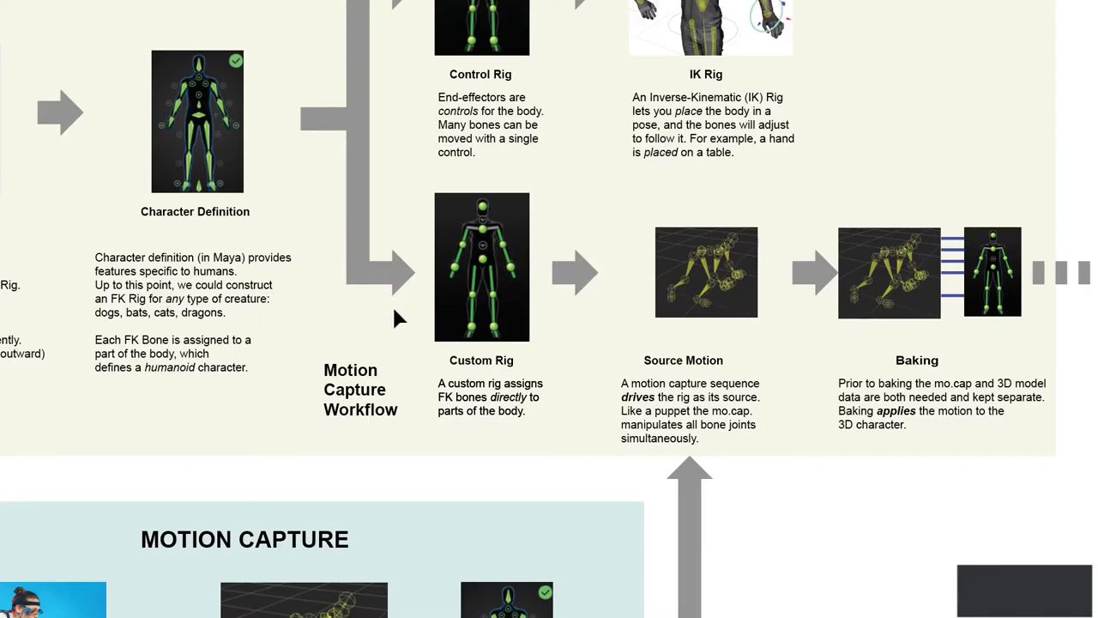
- View the Motion Capture section of the workflow diagram and switch to MotionBuilder
{"action": "left_click_drag", "start_coordinate": [404, 382], "coordinate": [608, 60]}
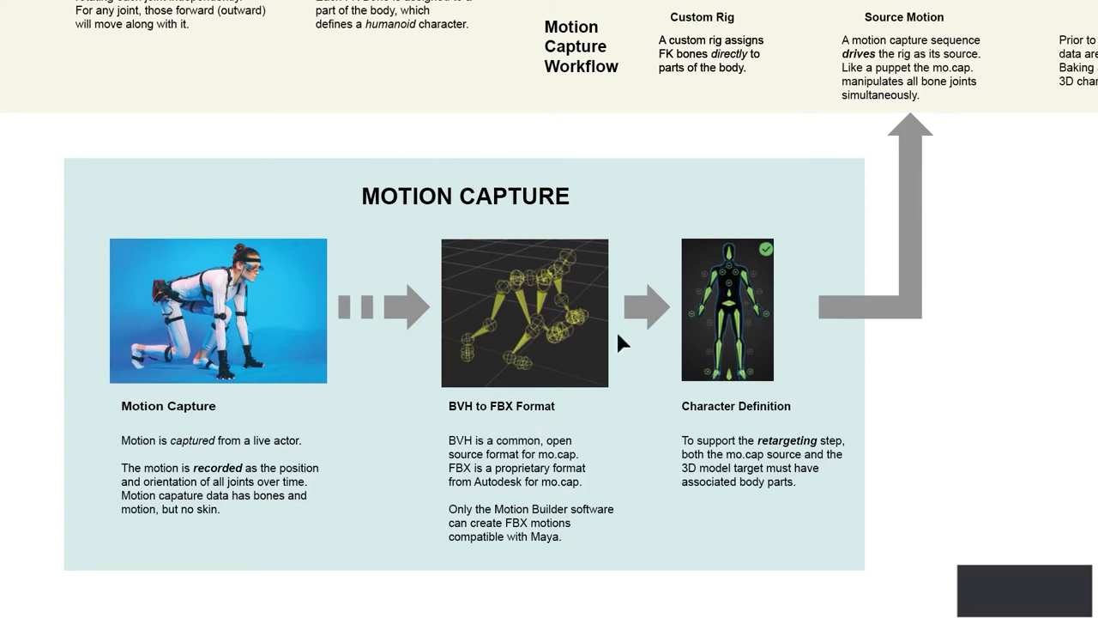
{"action": "key", "text": "alt+Tab"}
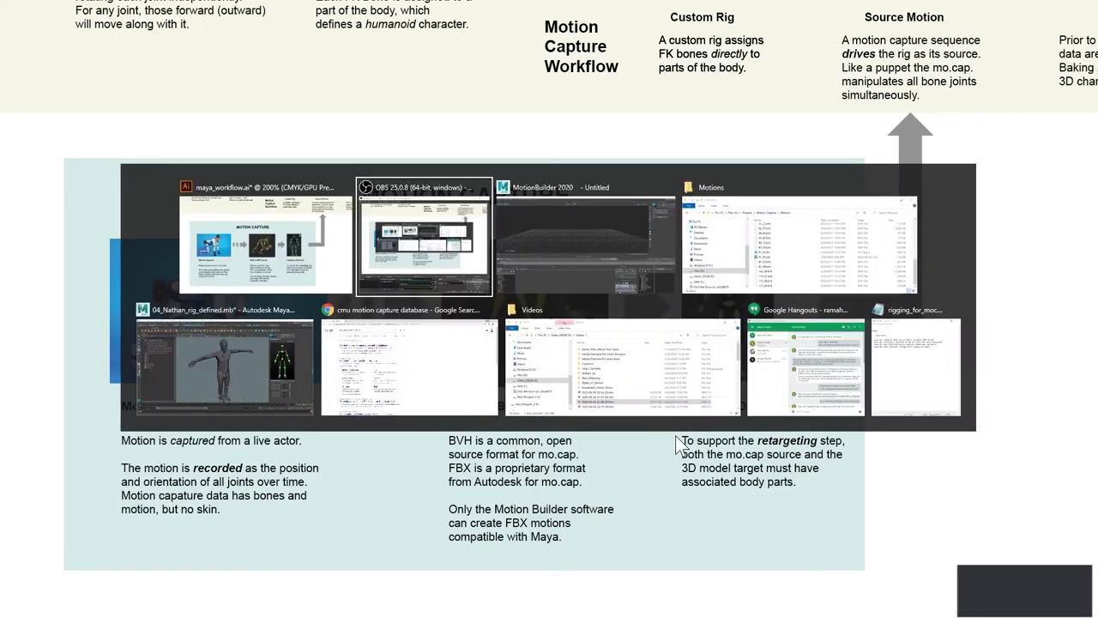
{"action": "key", "text": "alt+Tab"}
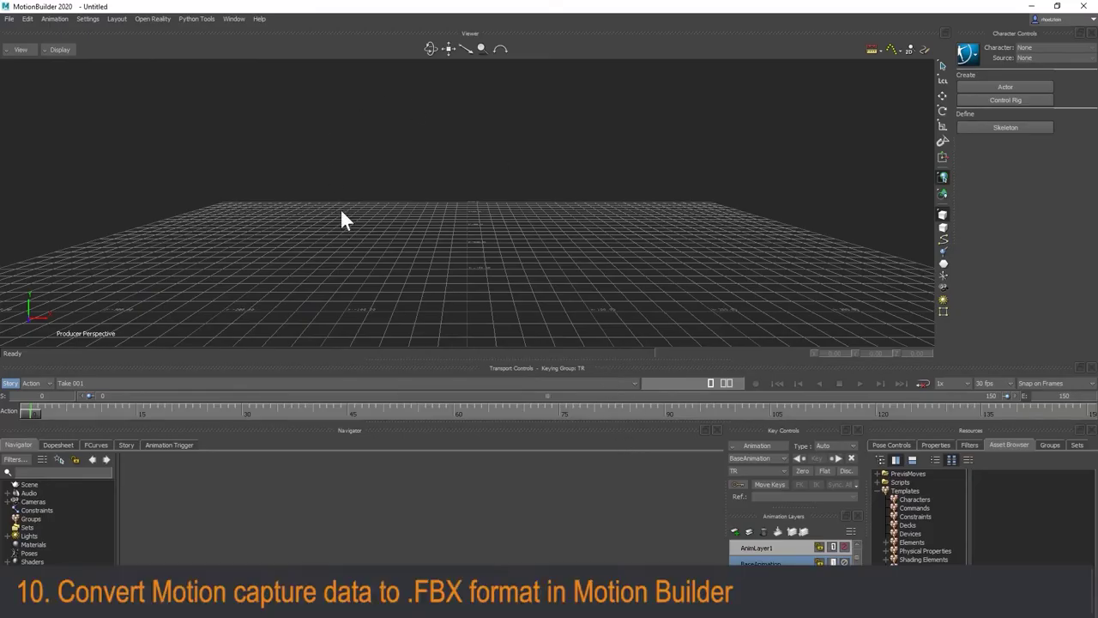
{"action": "left_click", "coordinate": [9, 19]}
{"action": "left_click", "coordinate": [24, 47]}
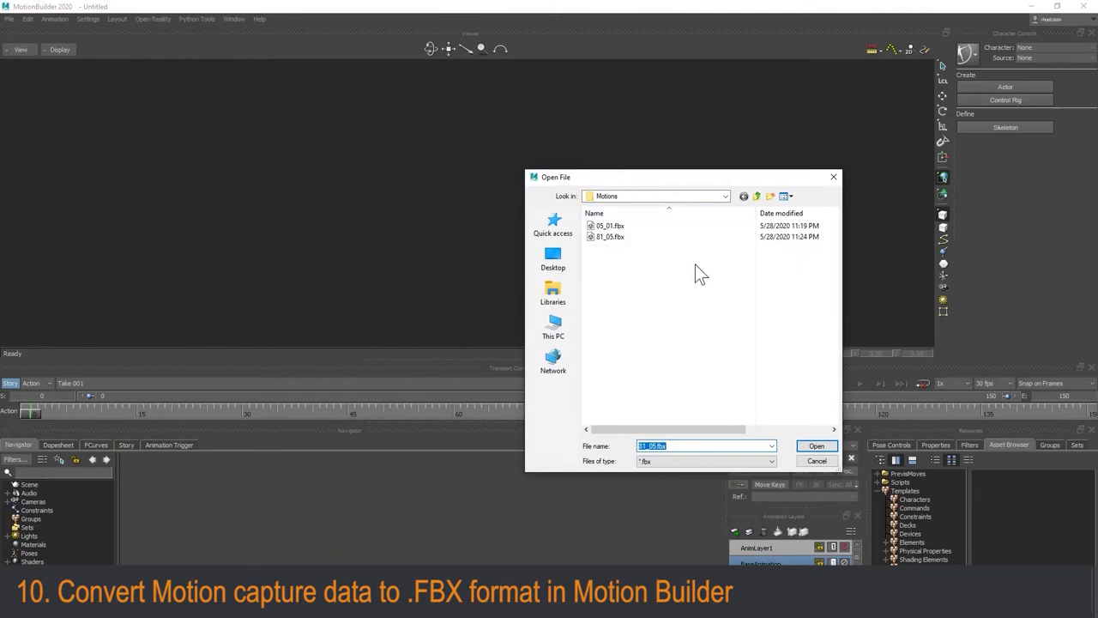
{"action": "key", "text": "Escape"}
- Import the motion file 81_05.bvh from the Motions folder, keeping the default import options
{"action": "left_click", "coordinate": [10, 19]}
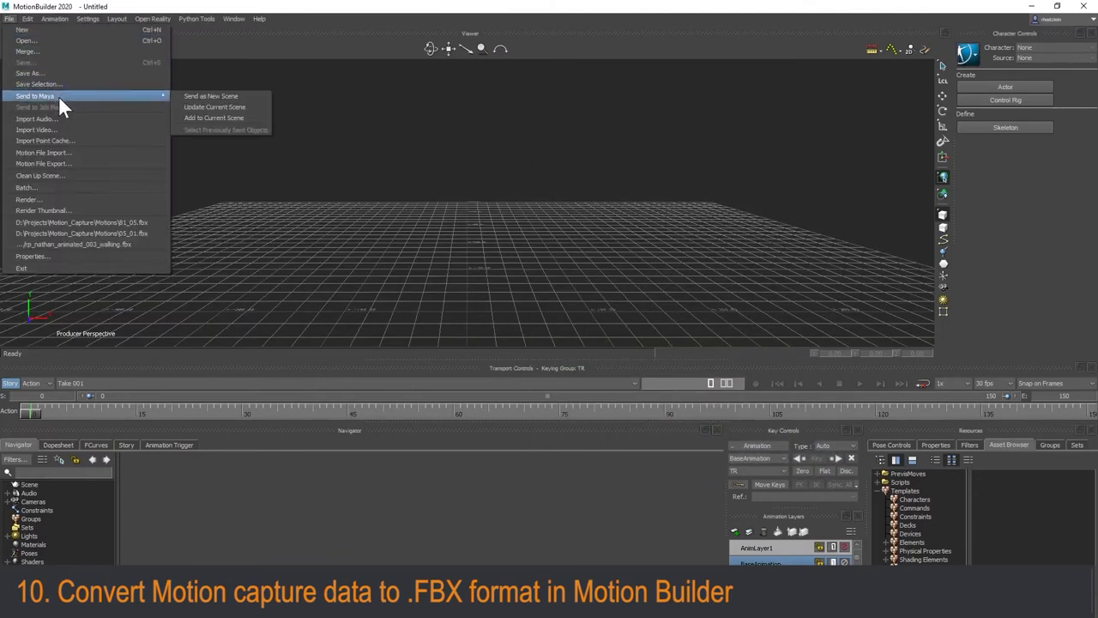
{"action": "left_click", "coordinate": [46, 152]}
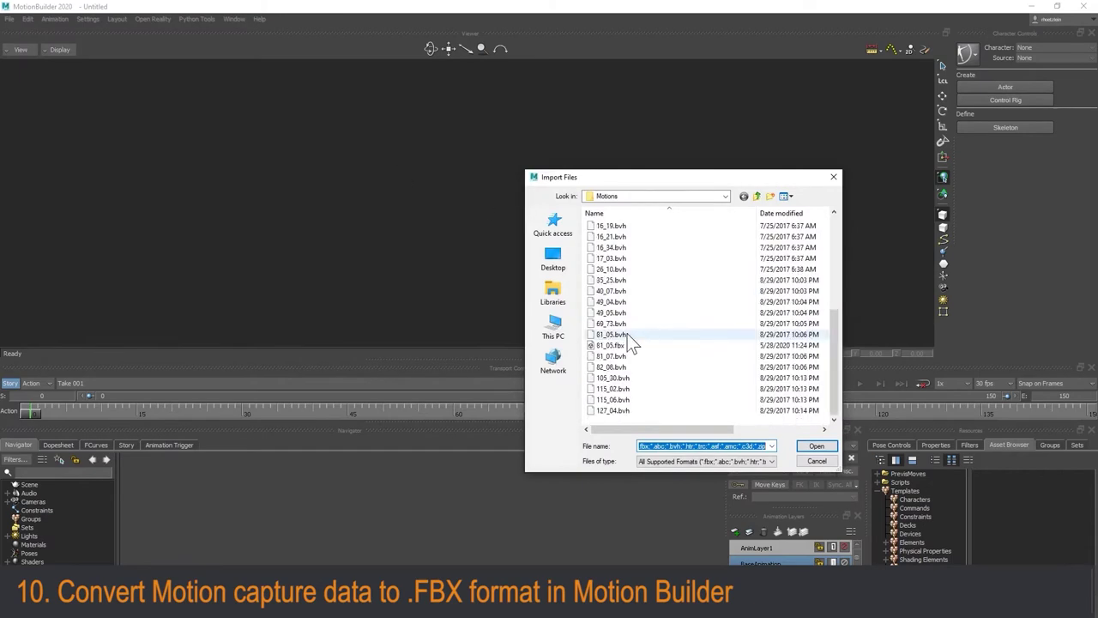
{"action": "left_click", "coordinate": [612, 334]}
{"action": "left_click", "coordinate": [815, 445]}
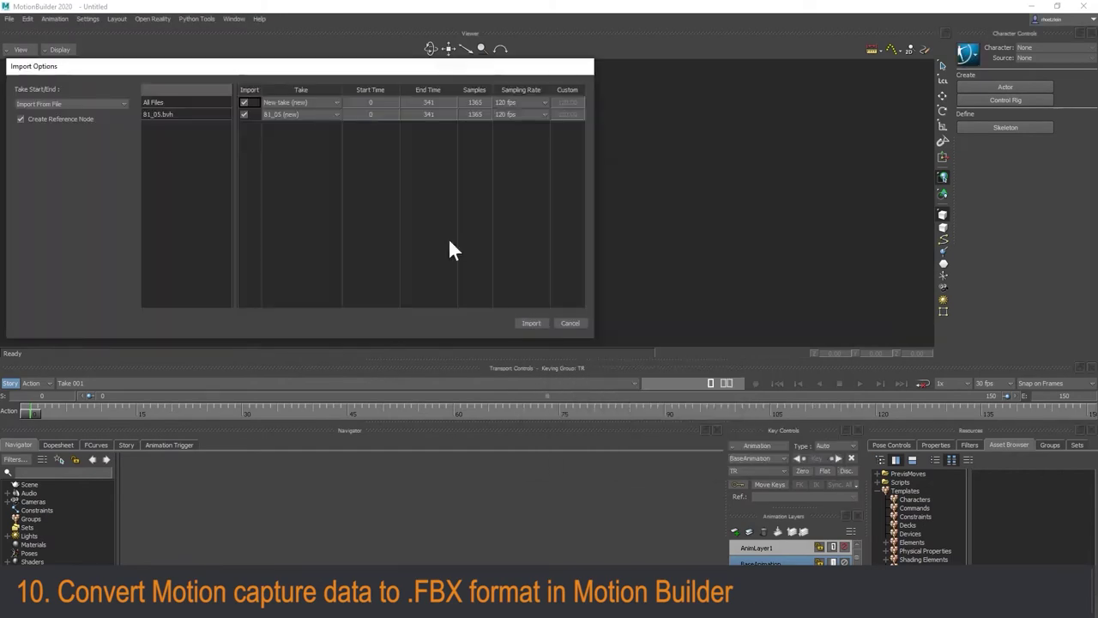
{"action": "left_click", "coordinate": [526, 322]}
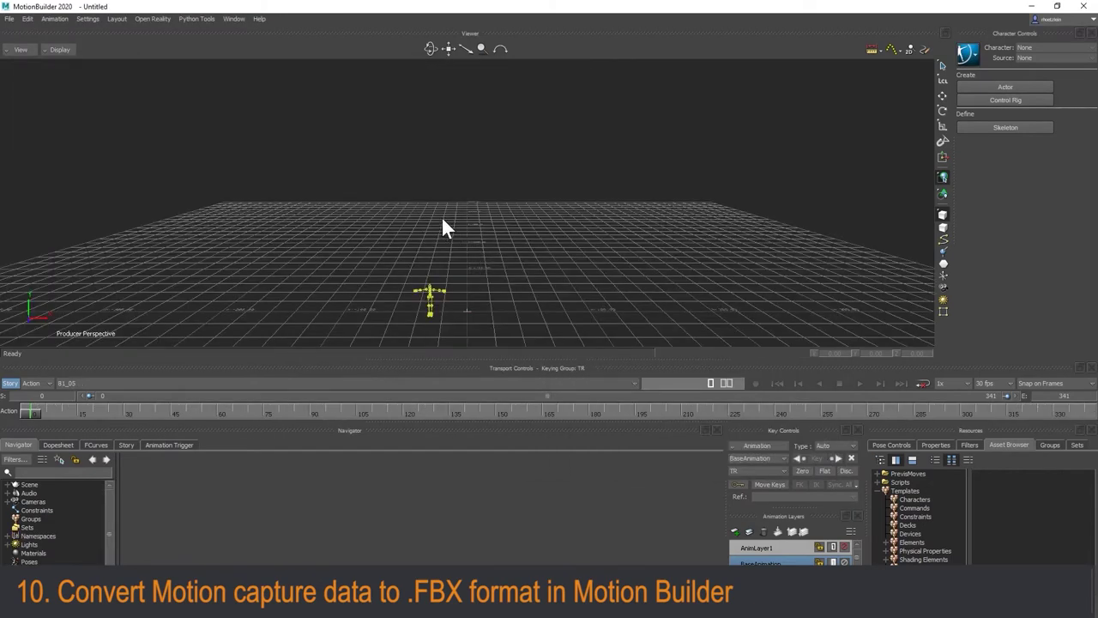
- Scrub through the imported motion to view the skeleton's movement up close, and return to the first frame
{"action": "left_click_drag", "start_coordinate": [442, 264], "coordinate": [184, 322], "text": "ctrl+shift"}
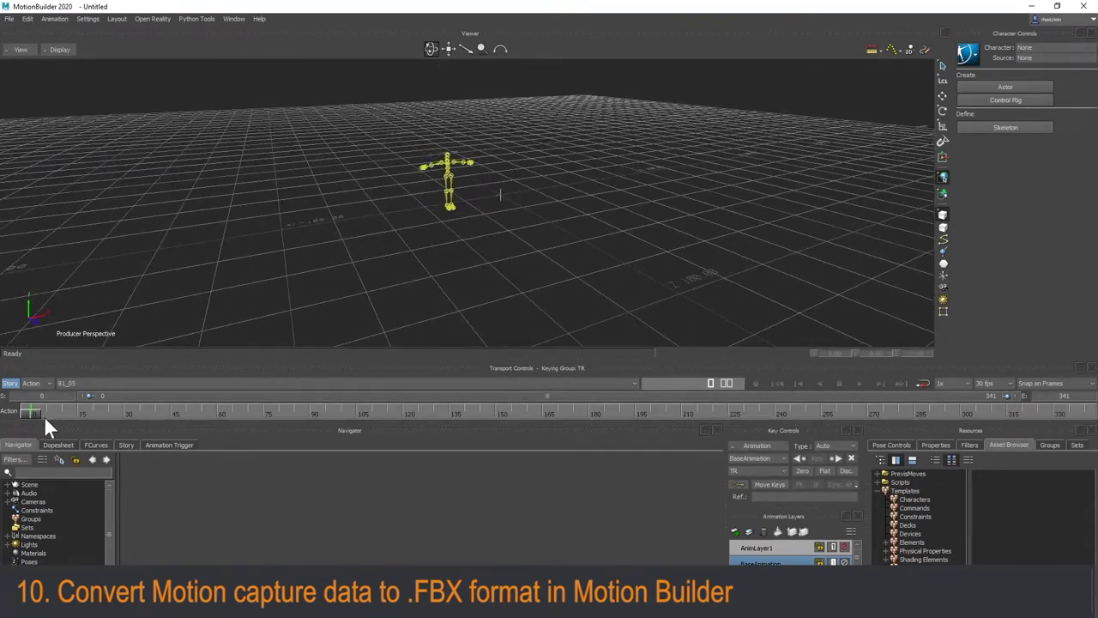
{"action": "left_click_drag", "start_coordinate": [29, 413], "coordinate": [396, 403]}
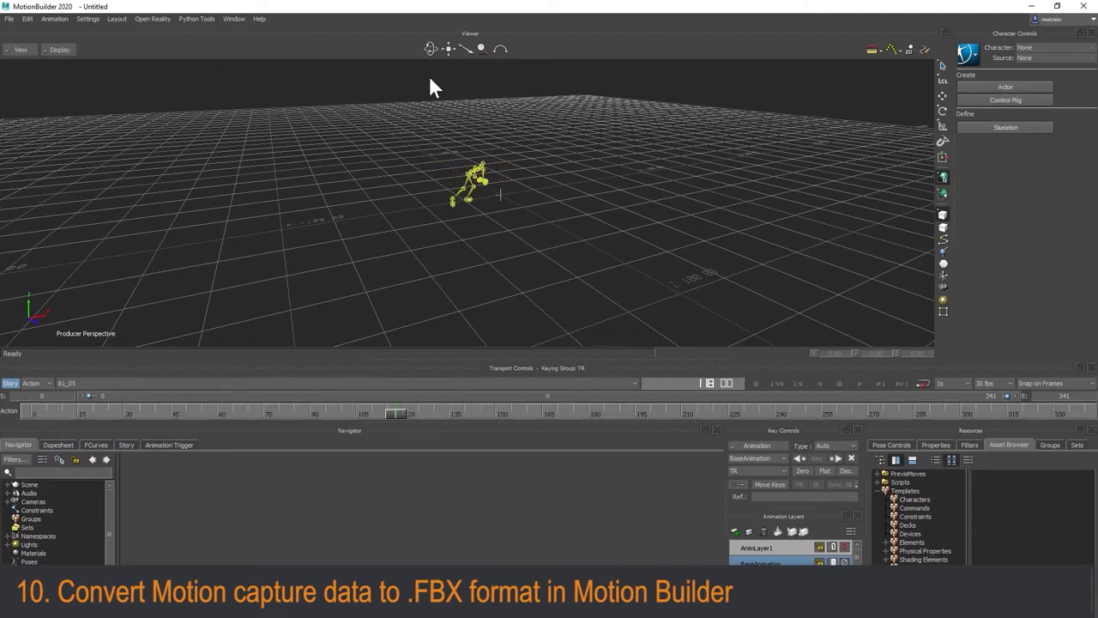
{"action": "scroll", "coordinate": [439, 129], "scroll_direction": "up", "scroll_amount": 5}
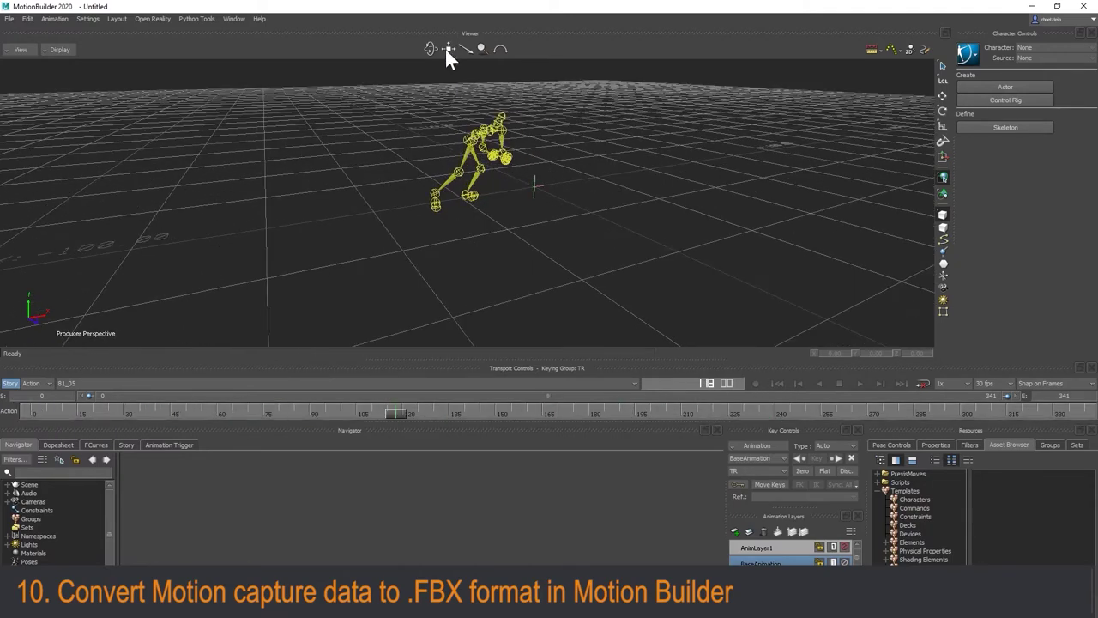
{"action": "left_click_drag", "start_coordinate": [447, 48], "coordinate": [443, 83]}
{"action": "left_click_drag", "start_coordinate": [393, 409], "coordinate": [7, 415]}
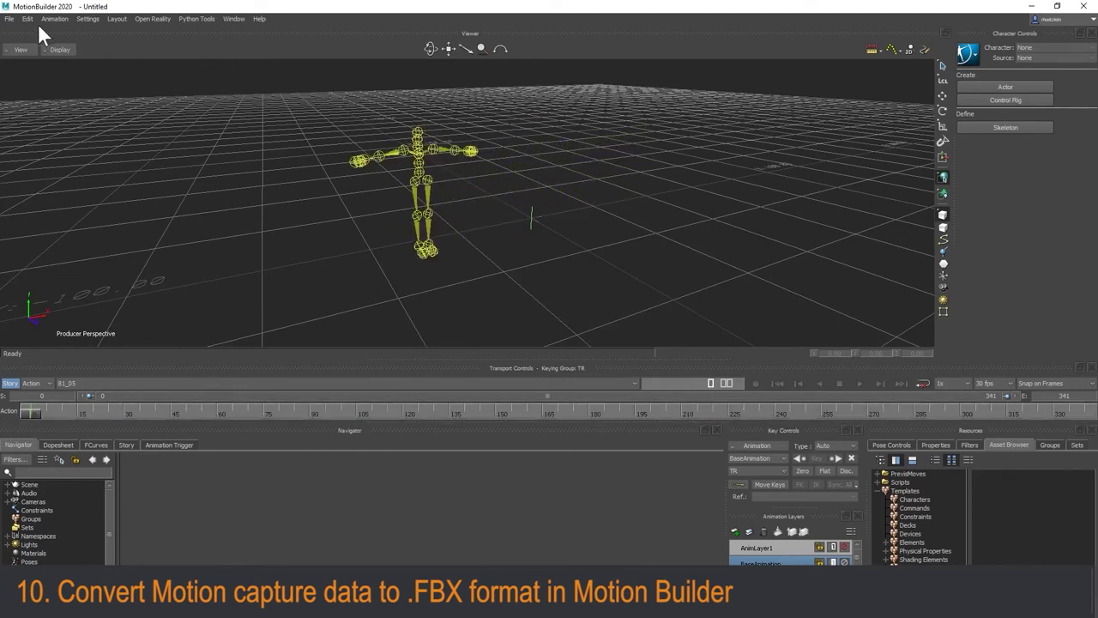
- Save the scene as binary FBX over 81_05.fbx in the Motions folder, keeping the default save options
{"action": "left_click", "coordinate": [10, 19]}
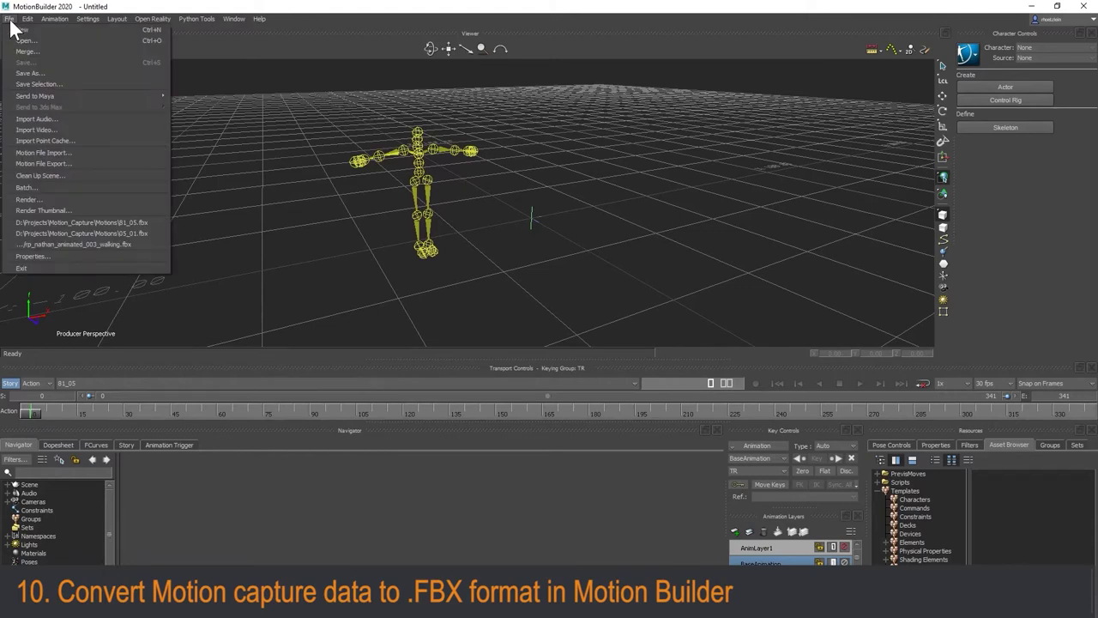
{"action": "left_click", "coordinate": [36, 73]}
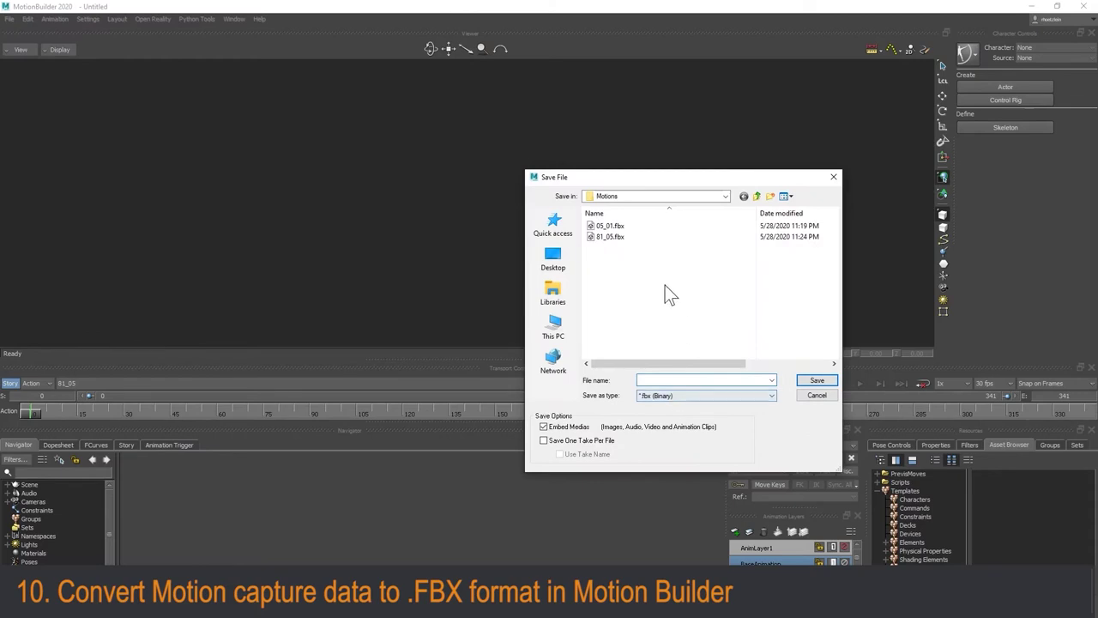
{"action": "left_click", "coordinate": [617, 237]}
{"action": "left_click", "coordinate": [810, 380]}
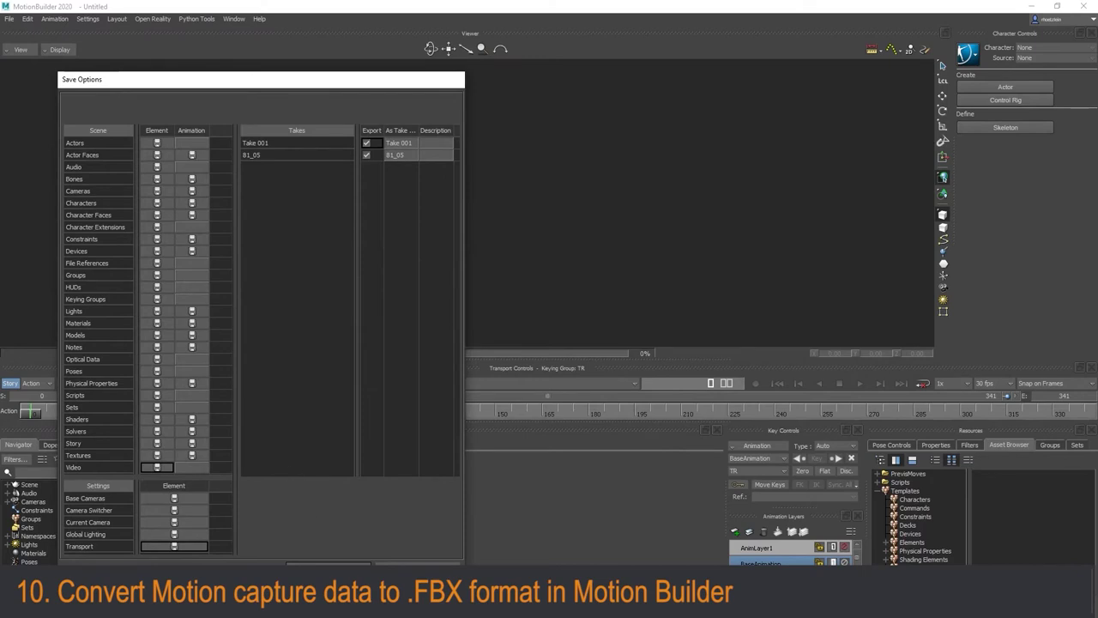
{"action": "left_click", "coordinate": [328, 563]}
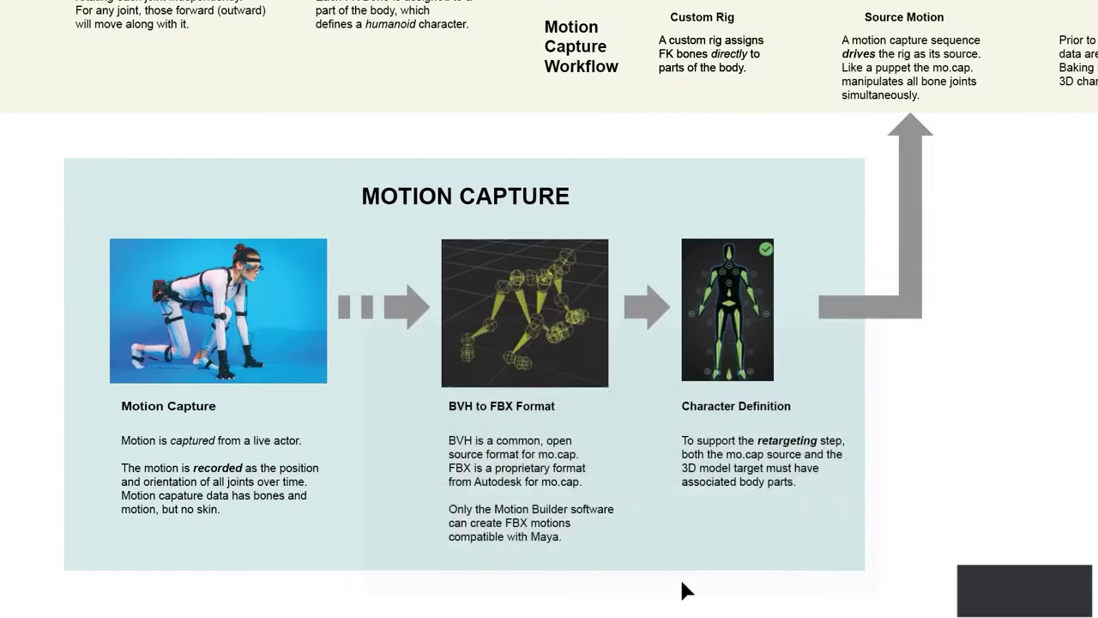
- Switch to Maya and start a new scene without saving the changes to 04_Nathan_rig_defined.mb
{"action": "key", "text": "alt+Tab"}
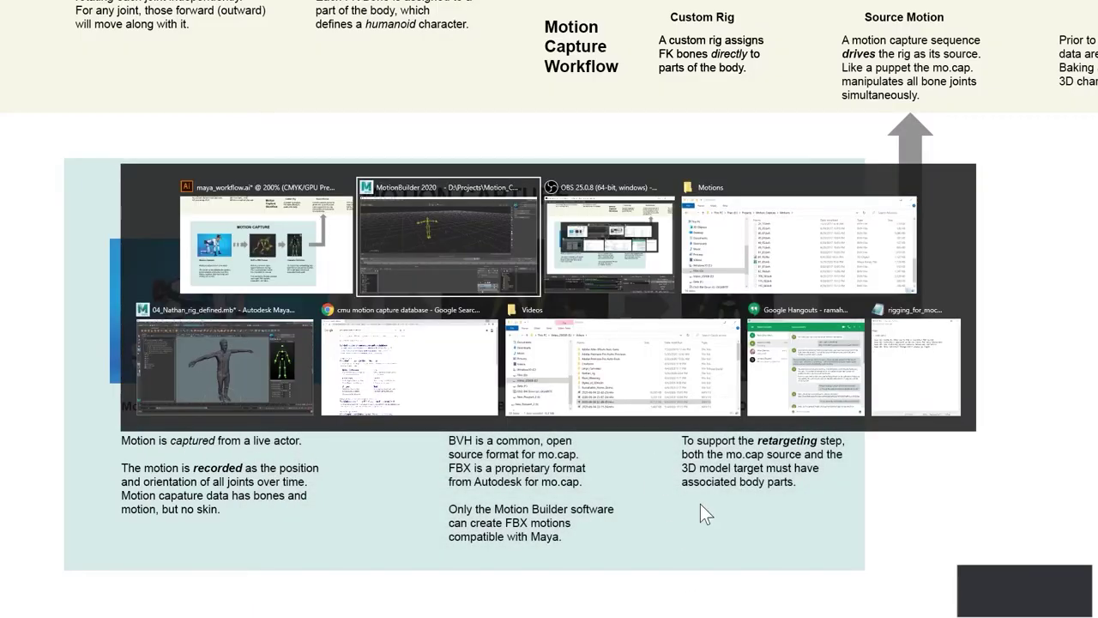
{"action": "key", "text": "Tab"}
{"action": "key", "text": "Tab"}
{"action": "key", "text": "Tab"}
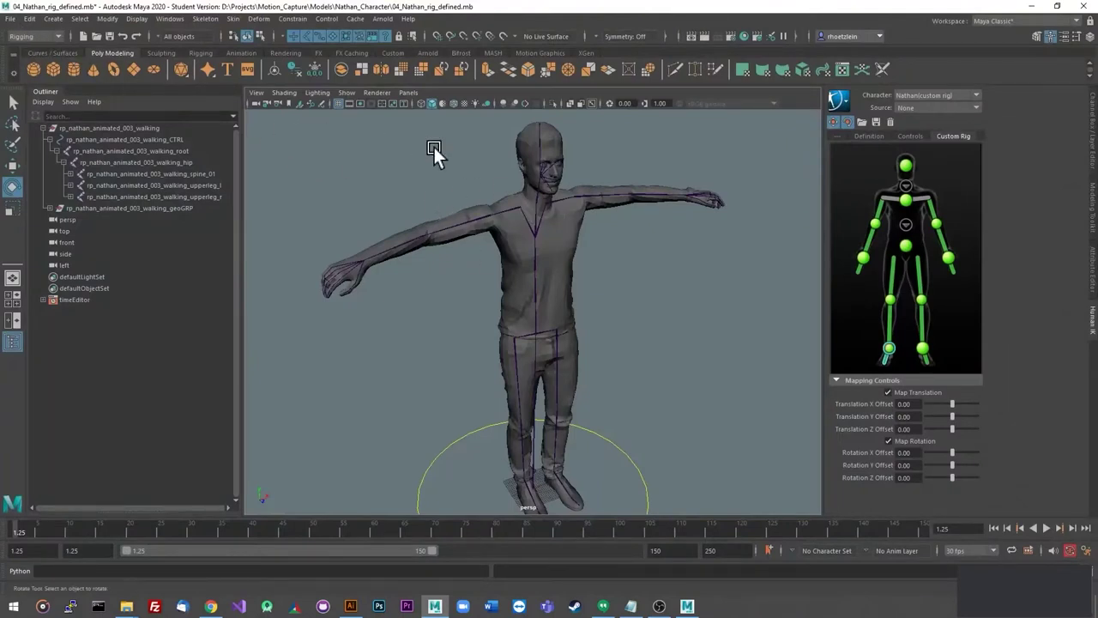
{"action": "left_click", "coordinate": [11, 18]}
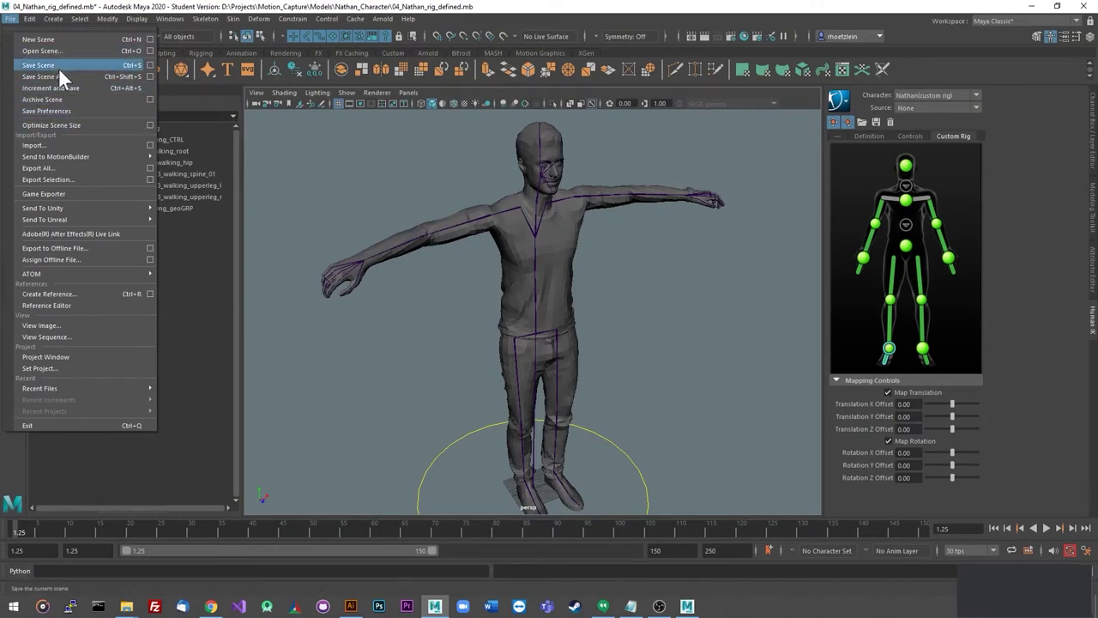
{"action": "left_click", "coordinate": [48, 39]}
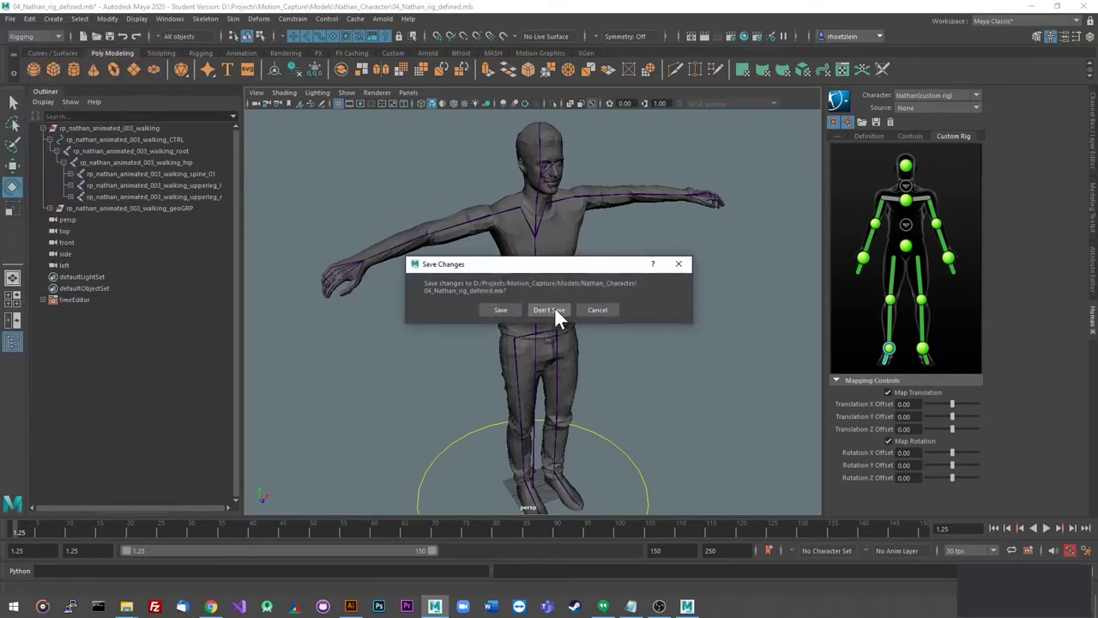
{"action": "left_click", "coordinate": [549, 308]}
- Import the motion file 81_05.fbx from D:\Projects\Motion_Capture\Motions into the empty scene
{"action": "left_click", "coordinate": [10, 18]}
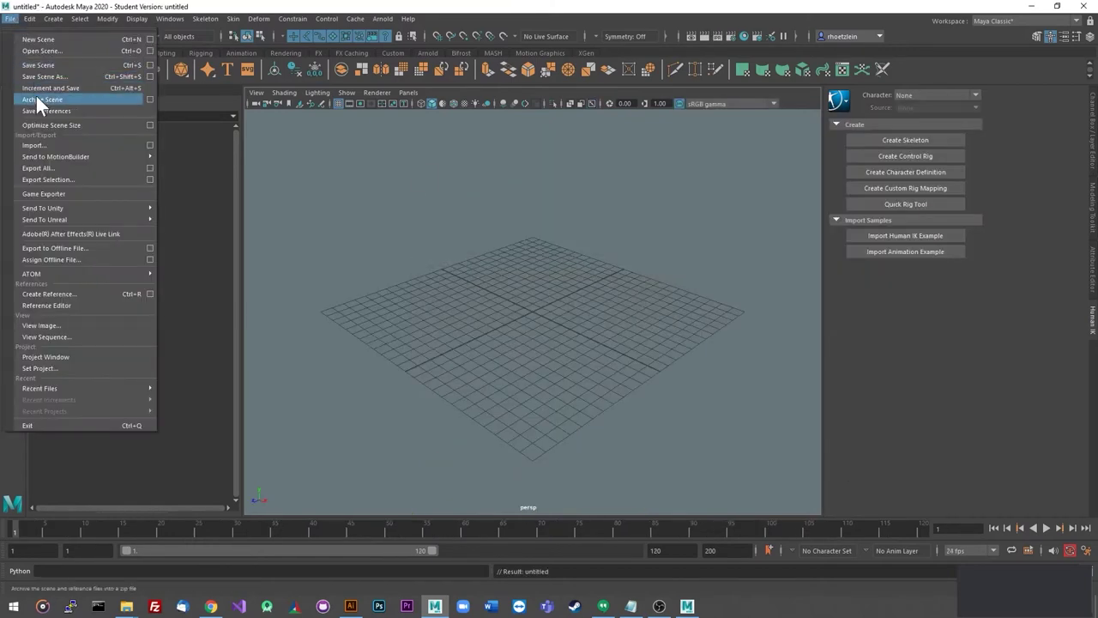
{"action": "left_click", "coordinate": [36, 145]}
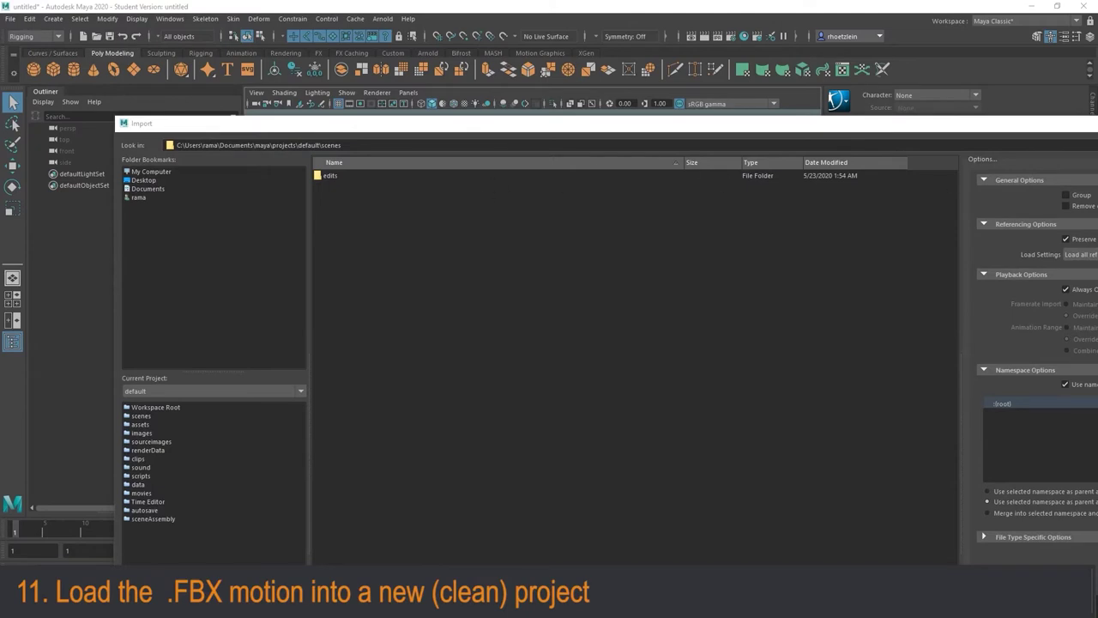
{"action": "left_click_drag", "start_coordinate": [341, 145], "coordinate": [51, 147]}
{"action": "type", "text": "D:\\Projects\\Motion_Capture\\Motions"}
{"action": "key", "text": "Return"}
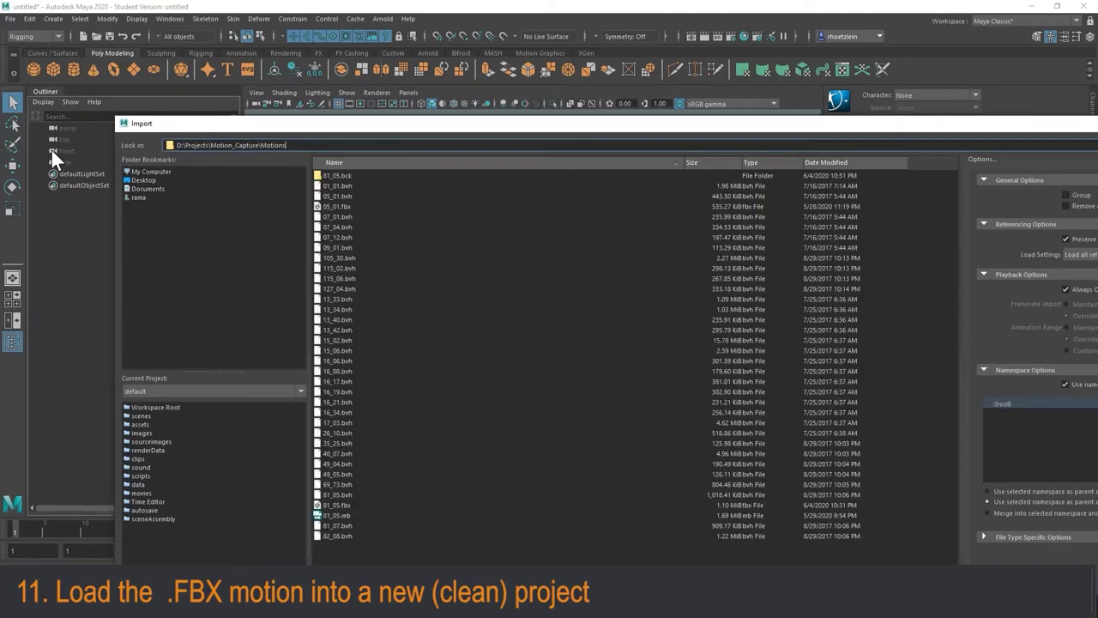
{"action": "left_click_drag", "start_coordinate": [464, 127], "coordinate": [404, 83]}
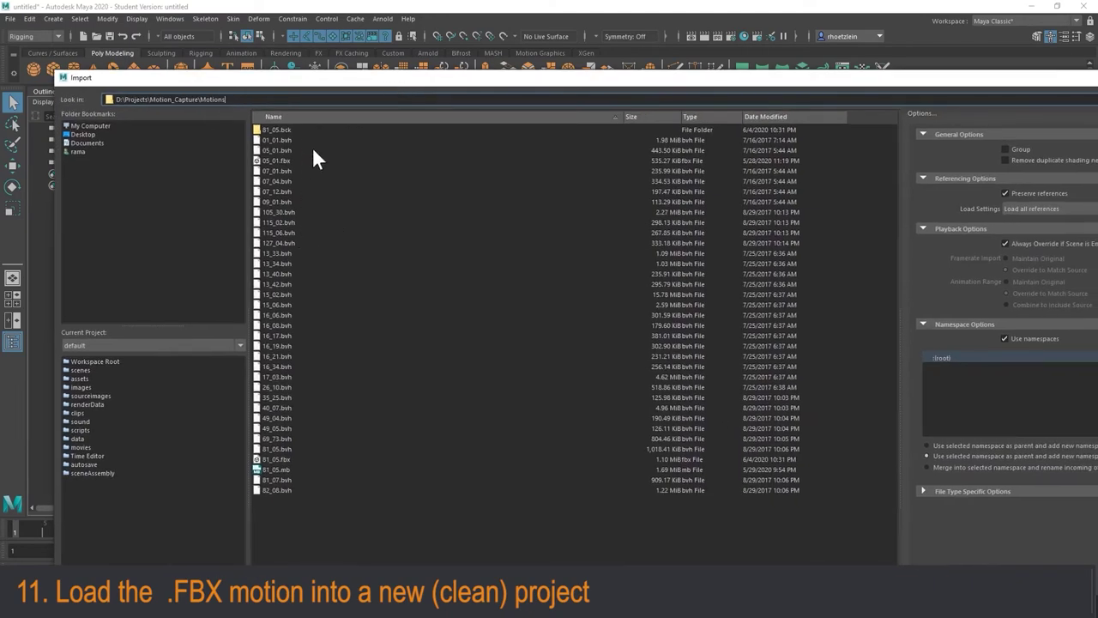
{"action": "left_click", "coordinate": [282, 459]}
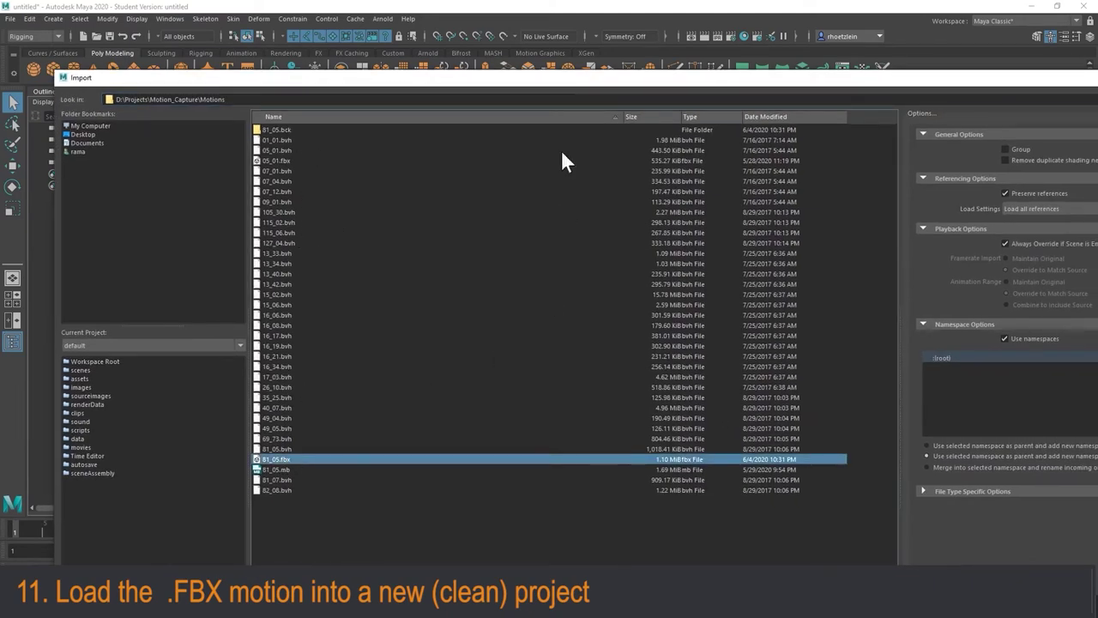
{"action": "mouse_move", "coordinate": [539, 81]}
{"action": "left_mouse_down"}
{"action": "mouse_move", "coordinate": [534, 37]}
{"action": "mouse_move", "coordinate": [507, 33]}
{"action": "mouse_move", "coordinate": [503, 17]}
{"action": "mouse_move", "coordinate": [529, 221]}
{"action": "mouse_move", "coordinate": [544, 64]}
{"action": "left_mouse_up"}
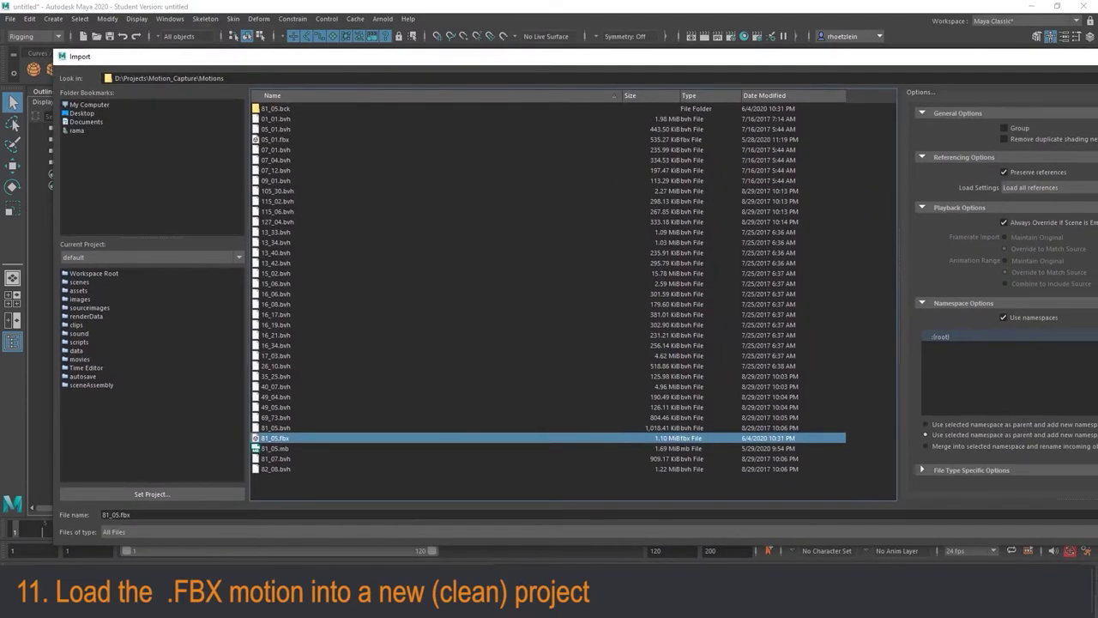
{"action": "left_click_drag", "start_coordinate": [902, 57], "coordinate": [567, 36]}
{"action": "left_click", "coordinate": [1071, 495]}
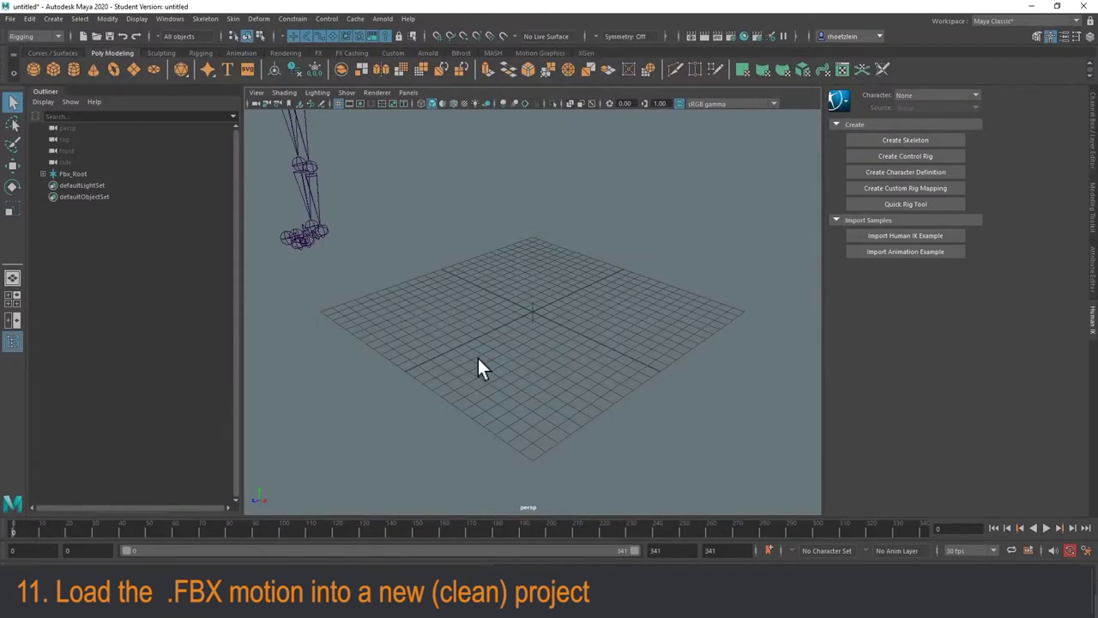
- Inspect the imported motion capture skeleton and its placement relative to the grid
{"action": "scroll", "coordinate": [430, 245], "scroll_direction": "down", "scroll_amount": 3}
{"action": "middle_click_drag", "start_coordinate": [431, 249], "coordinate": [506, 301], "text": "alt"}
{"action": "left_click_drag", "start_coordinate": [507, 293], "coordinate": [572, 310], "text": "alt"}
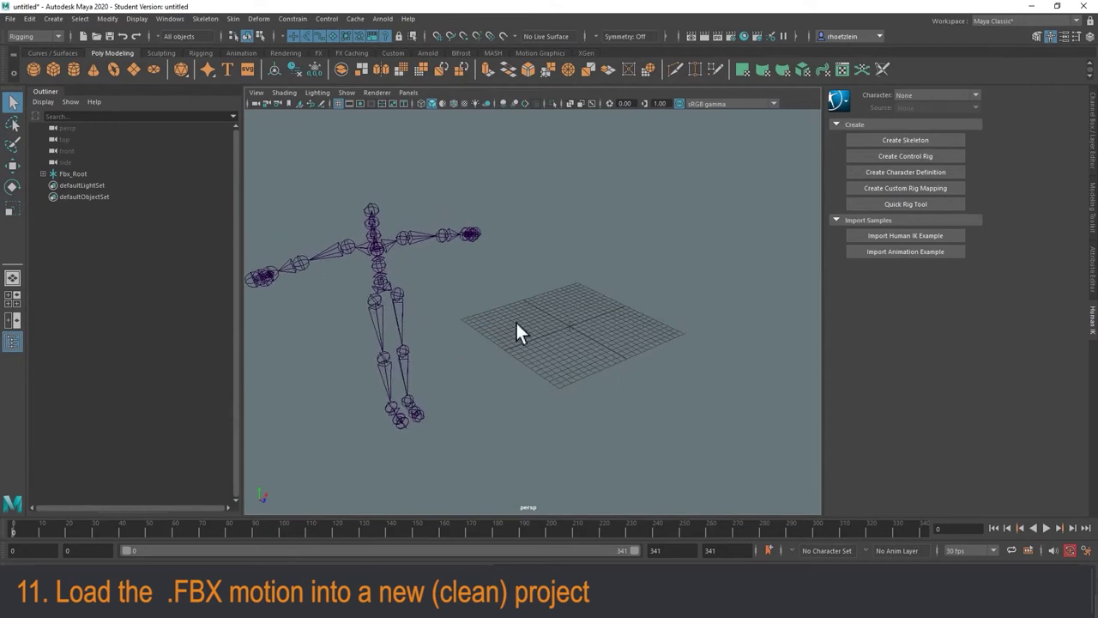
{"action": "middle_click_drag", "start_coordinate": [517, 331], "coordinate": [576, 288], "text": "alt"}
{"action": "scroll", "coordinate": [544, 326], "scroll_direction": "up", "scroll_amount": 4}
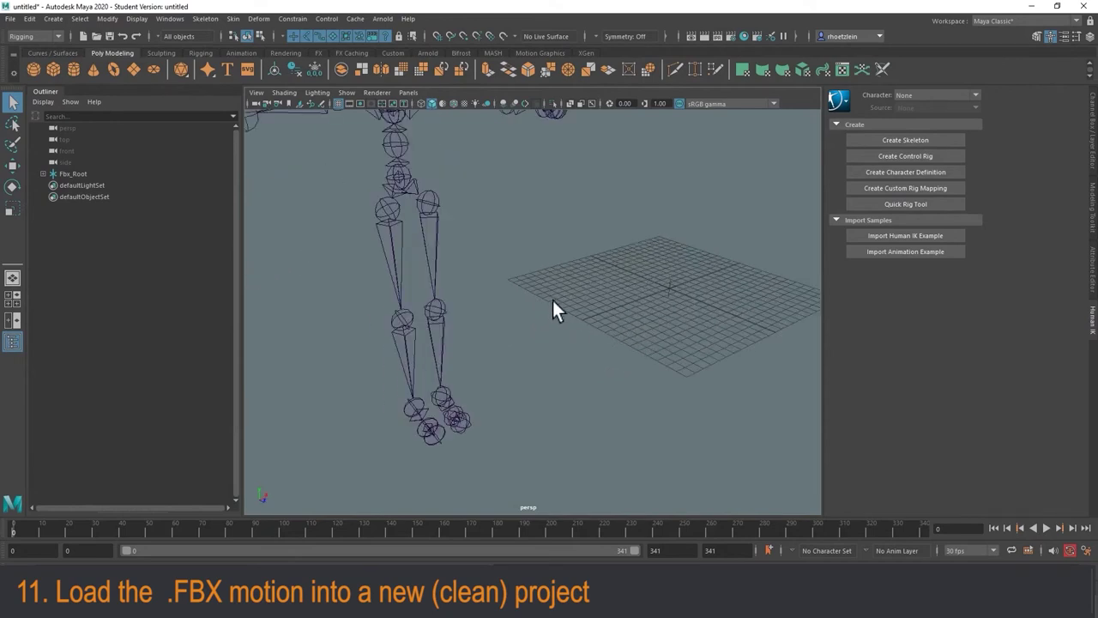
- Examine the imported skeleton's joints from several angles and its distance from the grid
{"action": "scroll", "coordinate": [531, 313], "scroll_direction": "down", "scroll_amount": 2}
{"action": "scroll", "coordinate": [548, 264], "scroll_direction": "down", "scroll_amount": 3}
{"action": "middle_click_drag", "start_coordinate": [548, 264], "coordinate": [541, 276], "text": "alt"}
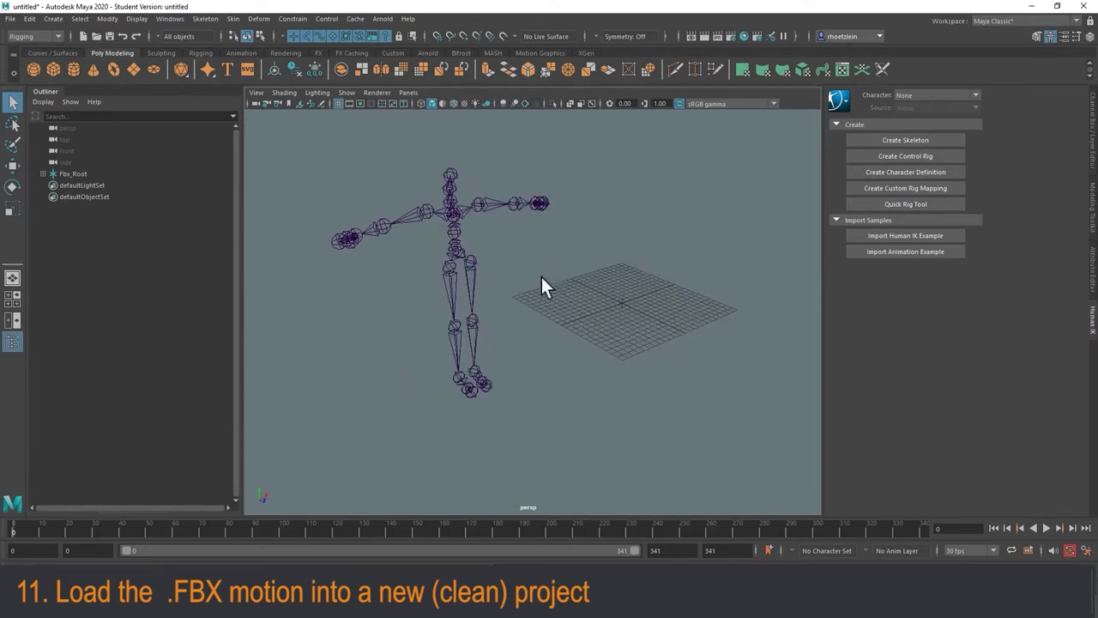
{"action": "left_click_drag", "start_coordinate": [542, 276], "coordinate": [580, 264], "text": "alt"}
{"action": "scroll", "coordinate": [556, 276], "scroll_direction": "up", "scroll_amount": 3}
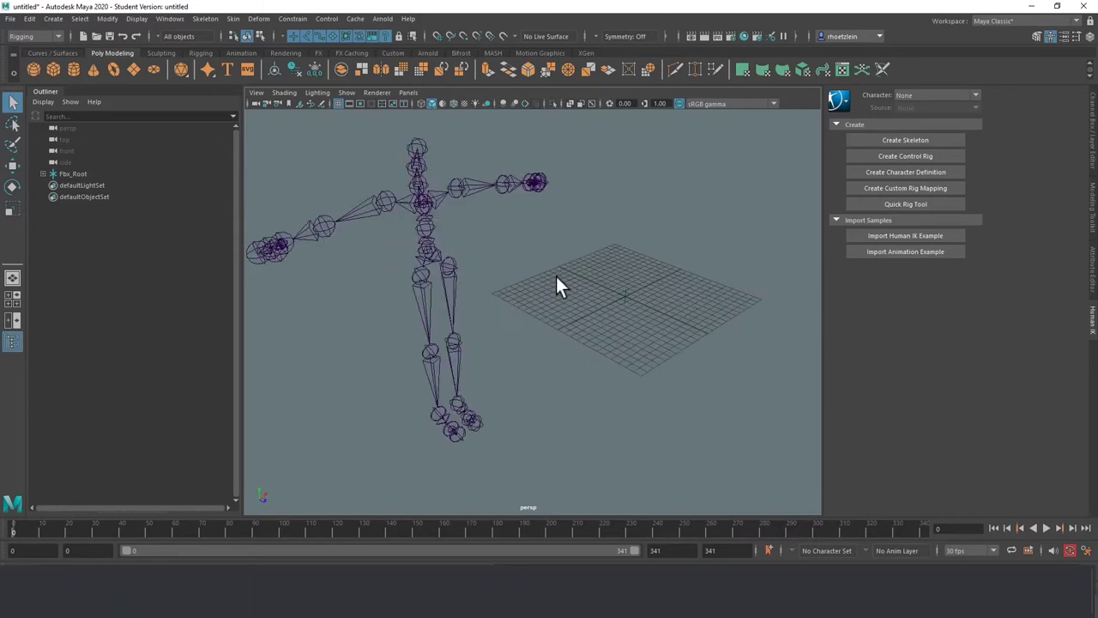
{"action": "middle_click_drag", "start_coordinate": [556, 276], "coordinate": [609, 278], "text": "alt"}
{"action": "mouse_move", "coordinate": [604, 296]}
{"action": "left_mouse_down", "text": "alt"}
{"action": "mouse_move", "coordinate": [586, 289]}
{"action": "mouse_move", "coordinate": [587, 298]}
{"action": "left_mouse_up", "text": "alt"}
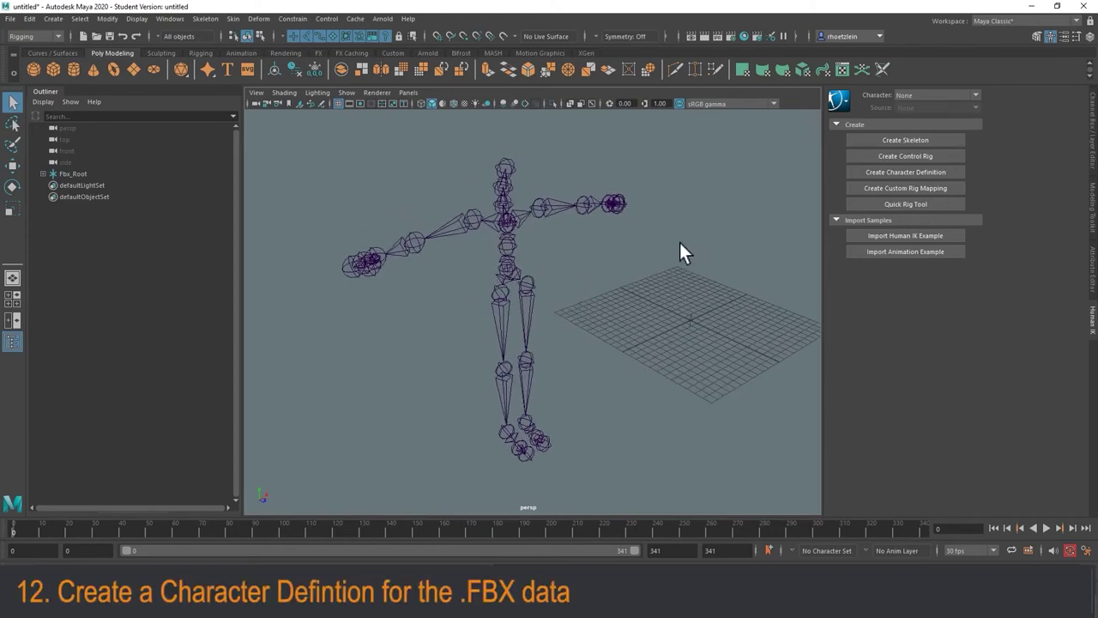
{"action": "left_click", "coordinate": [509, 271]}
{"action": "left_click", "coordinate": [570, 257]}
{"action": "scroll", "coordinate": [544, 252], "scroll_direction": "up", "scroll_amount": 3}
{"action": "middle_click_drag", "start_coordinate": [540, 243], "coordinate": [559, 269], "text": "alt"}
{"action": "scroll", "coordinate": [553, 275], "scroll_direction": "down", "scroll_amount": 3}
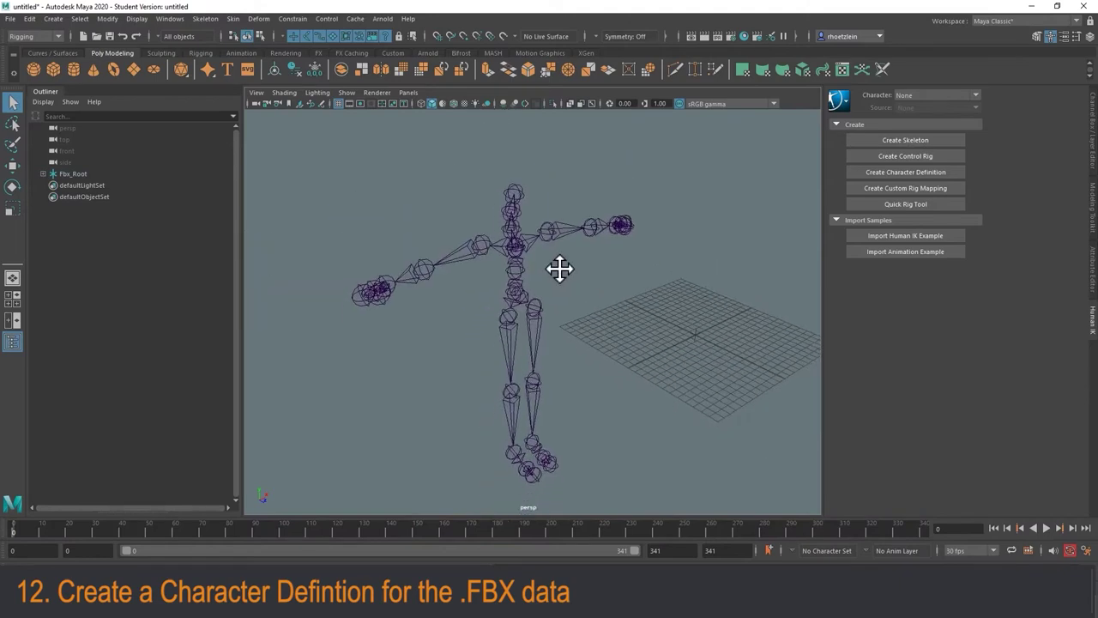
- Set the joint display scale to 0.20 so the skeleton's joints are drawn smaller, and close the scale dialog
{"action": "left_click", "coordinate": [107, 18]}
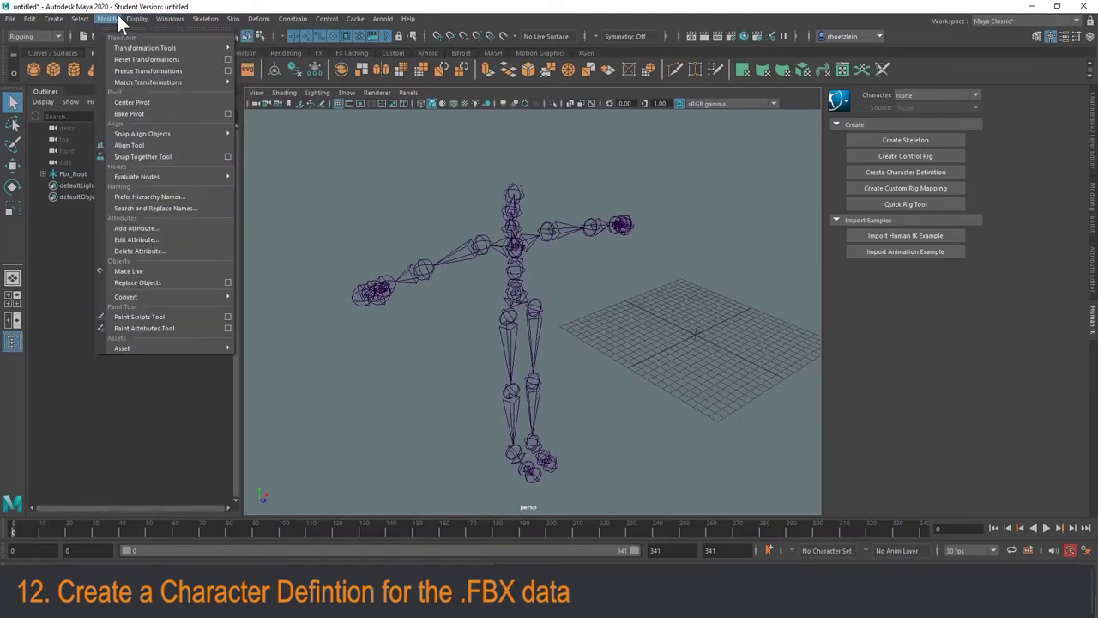
{"action": "mouse_move", "coordinate": [163, 114]}
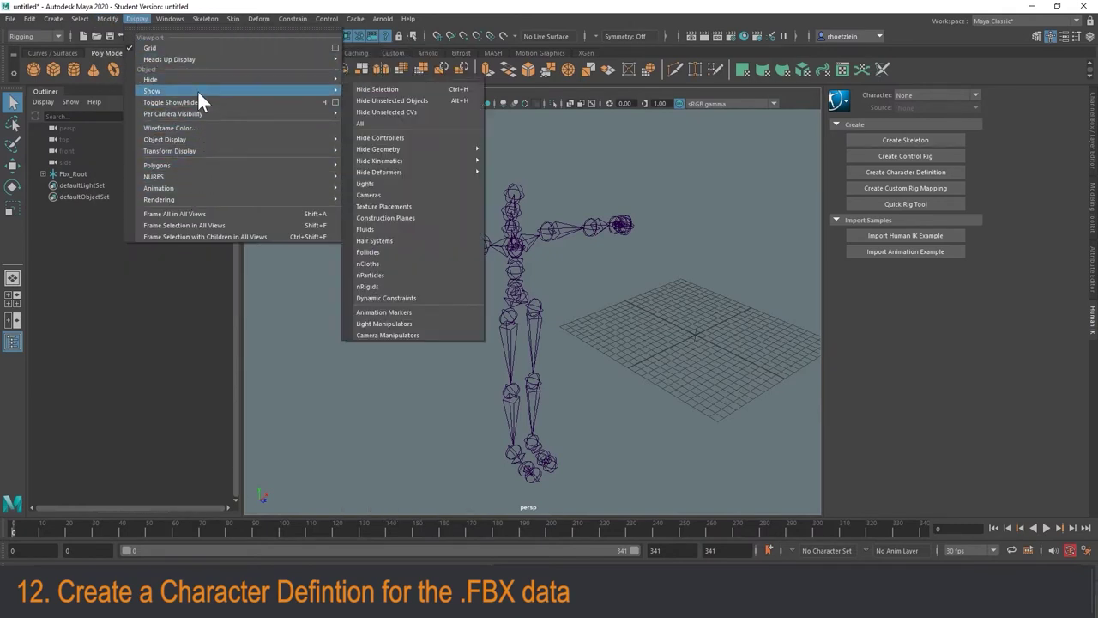
{"action": "mouse_move", "coordinate": [198, 188]}
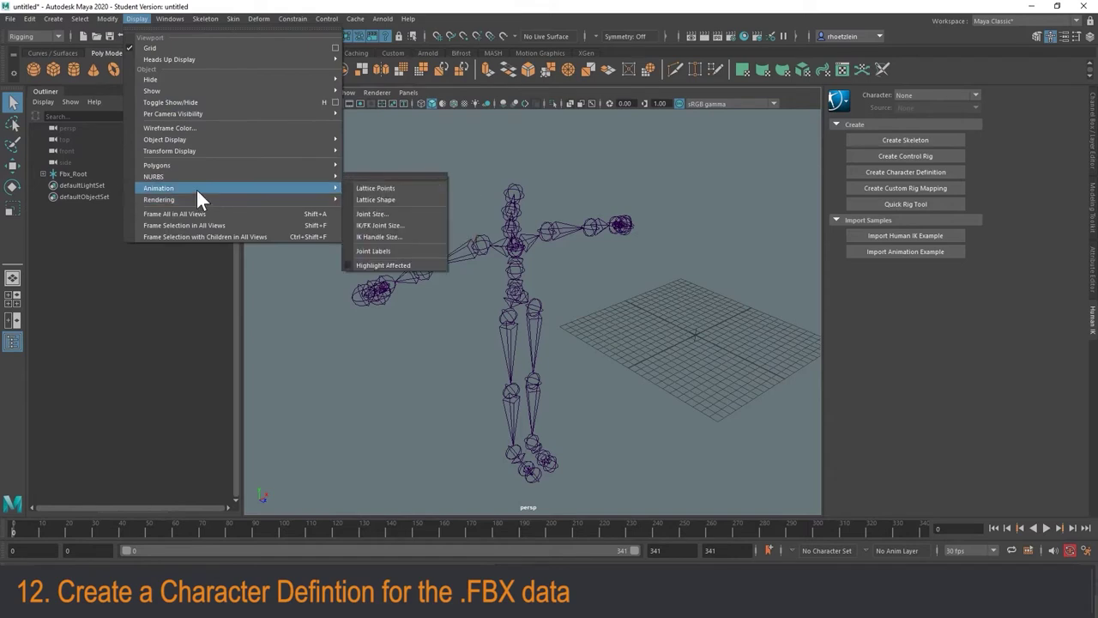
{"action": "left_click", "coordinate": [380, 214]}
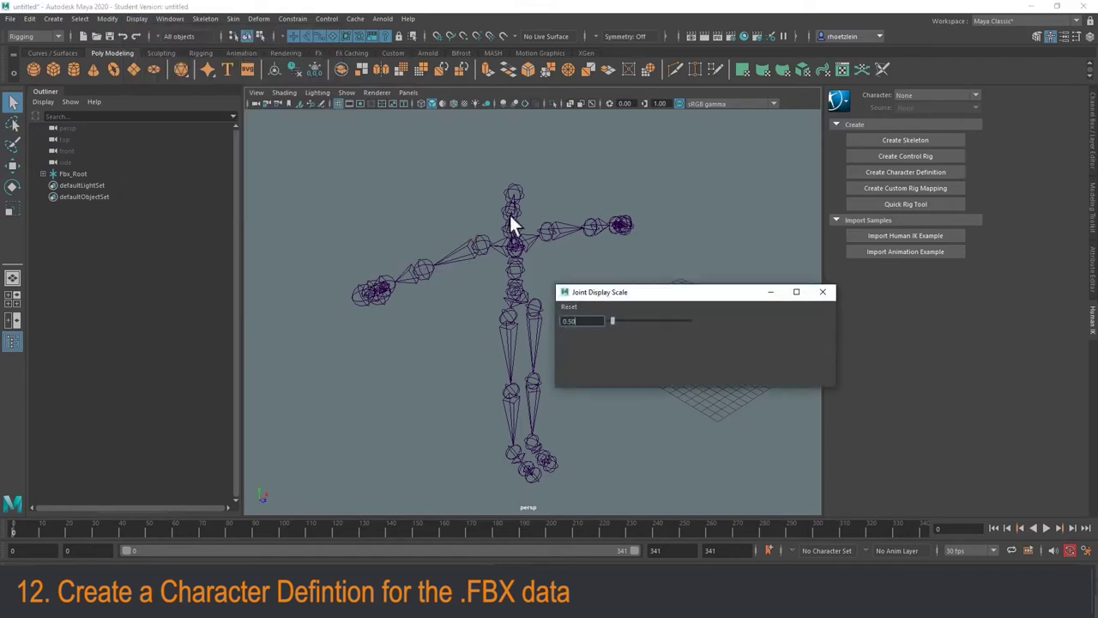
{"action": "type", "text": "0.2"}
{"action": "left_click", "coordinate": [621, 243]}
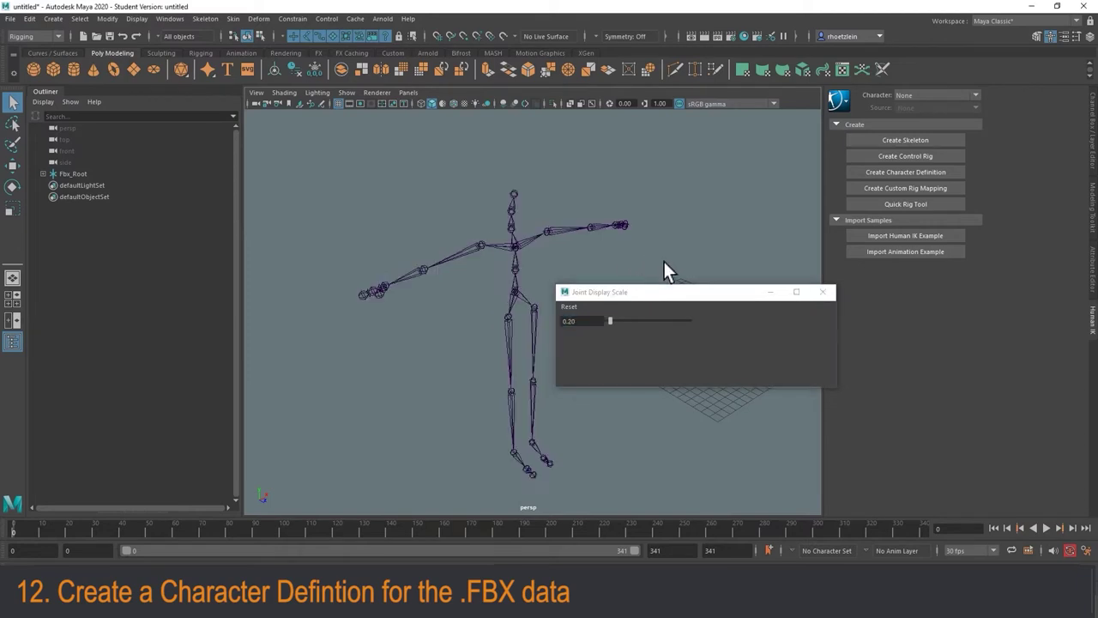
{"action": "left_click", "coordinate": [826, 292]}
- Expand the Fbx_Root hierarchy through BVH:Hips to the left leg, right leg and spine joints to review its structure
{"action": "scroll", "coordinate": [566, 271], "scroll_direction": "up", "scroll_amount": 3}
{"action": "left_click", "coordinate": [43, 173]}
{"action": "left_click", "coordinate": [49, 184]}
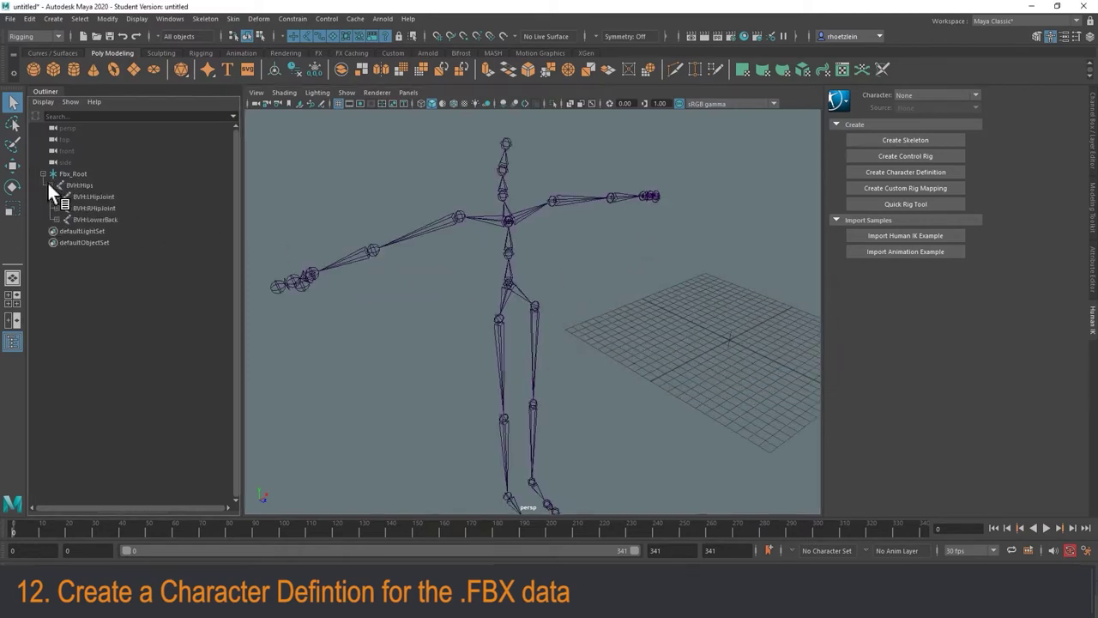
{"action": "left_click", "coordinate": [56, 197]}
{"action": "left_click", "coordinate": [55, 219]}
{"action": "left_click", "coordinate": [56, 241]}
{"action": "left_click", "coordinate": [63, 254]}
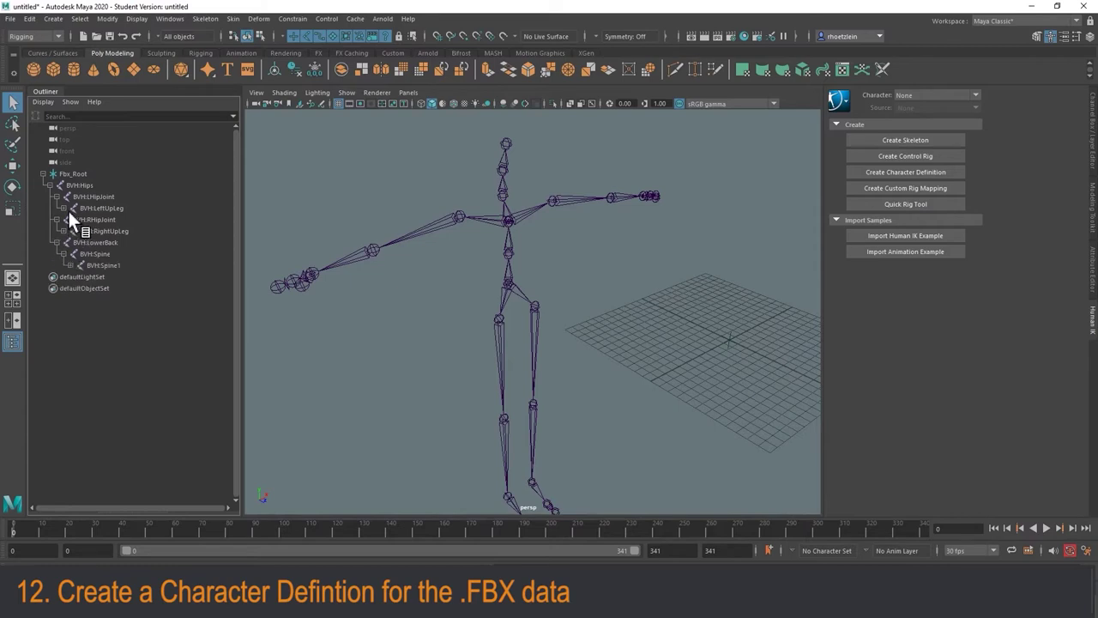
{"action": "left_click", "coordinate": [64, 208]}
{"action": "left_click", "coordinate": [64, 242]}
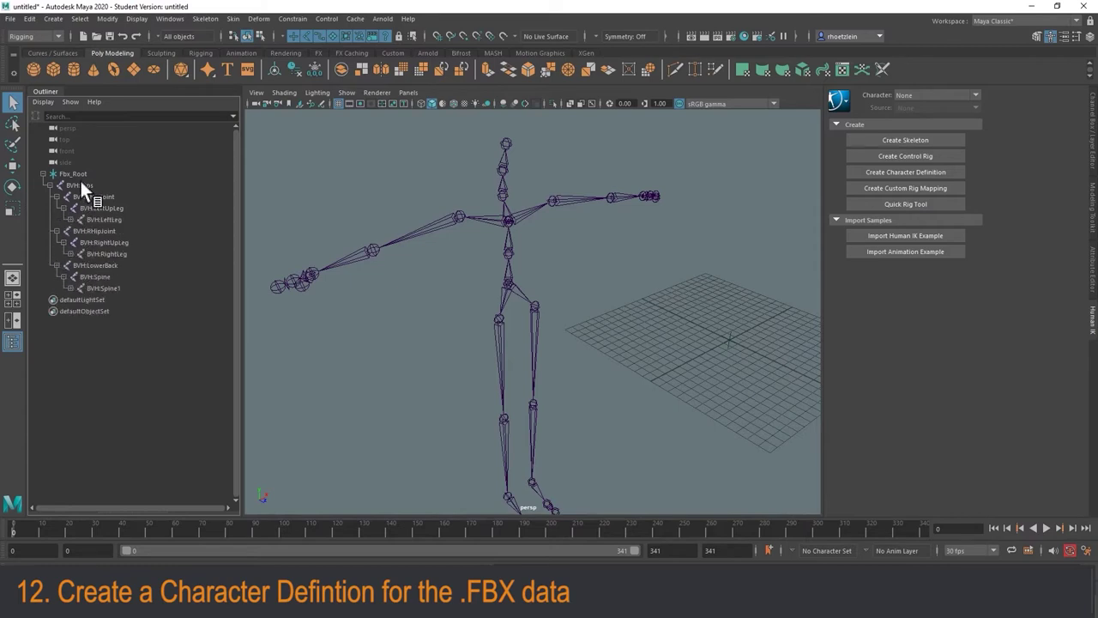
- Identify the root joint by selecting Fbx_Root and the overlapping pelvis joints in turn, ending with BVH:Hips selected
{"action": "left_click", "coordinate": [78, 183]}
{"action": "left_click", "coordinate": [135, 310]}
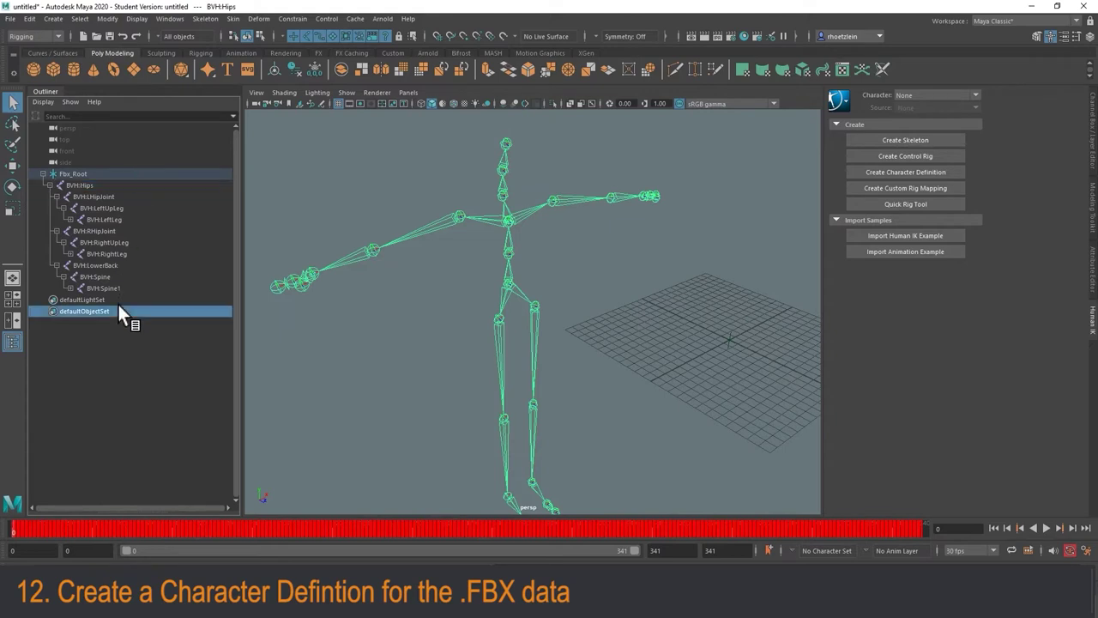
{"action": "left_click", "coordinate": [77, 174]}
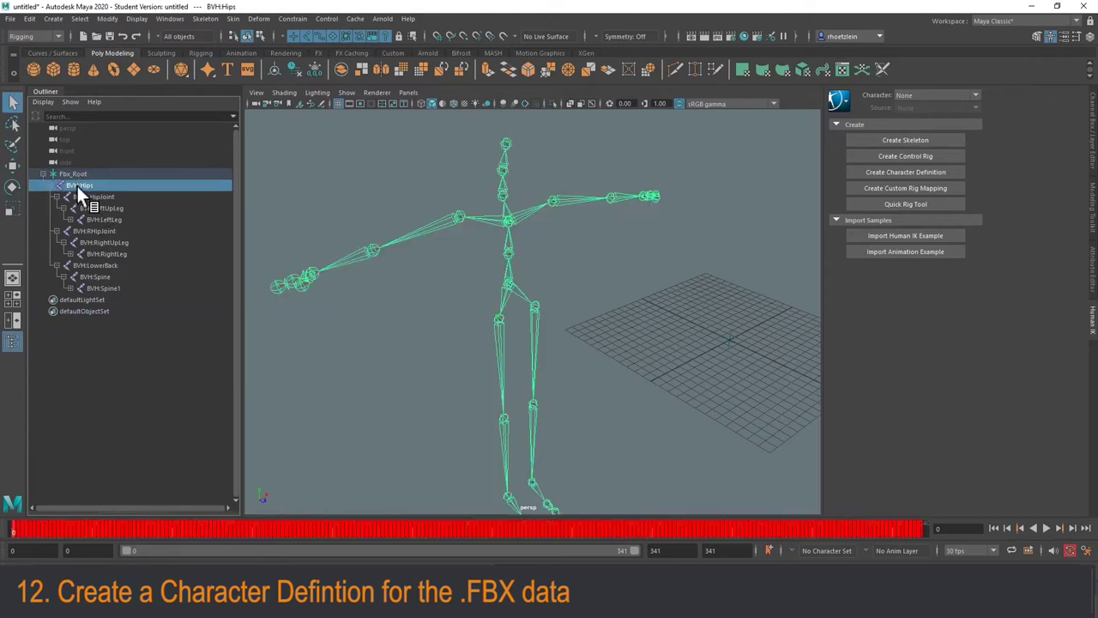
{"action": "left_click", "coordinate": [79, 184]}
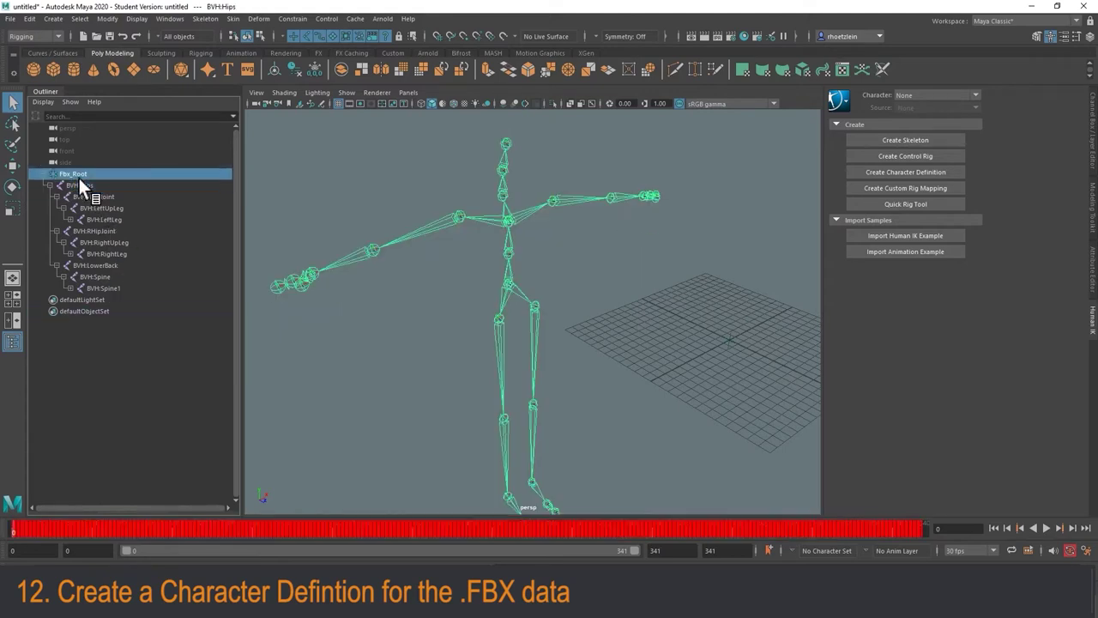
{"action": "left_click", "coordinate": [567, 282]}
{"action": "left_click", "coordinate": [511, 286]}
{"action": "middle_click_drag", "start_coordinate": [529, 280], "coordinate": [498, 264], "text": "alt"}
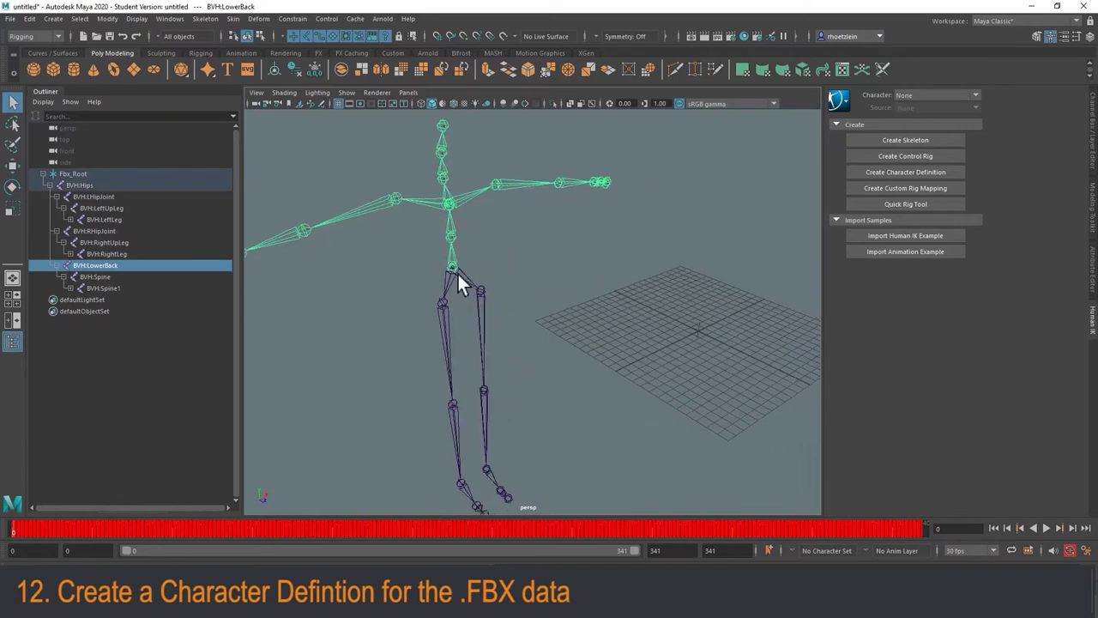
{"action": "left_click", "coordinate": [458, 272]}
{"action": "left_click", "coordinate": [488, 262]}
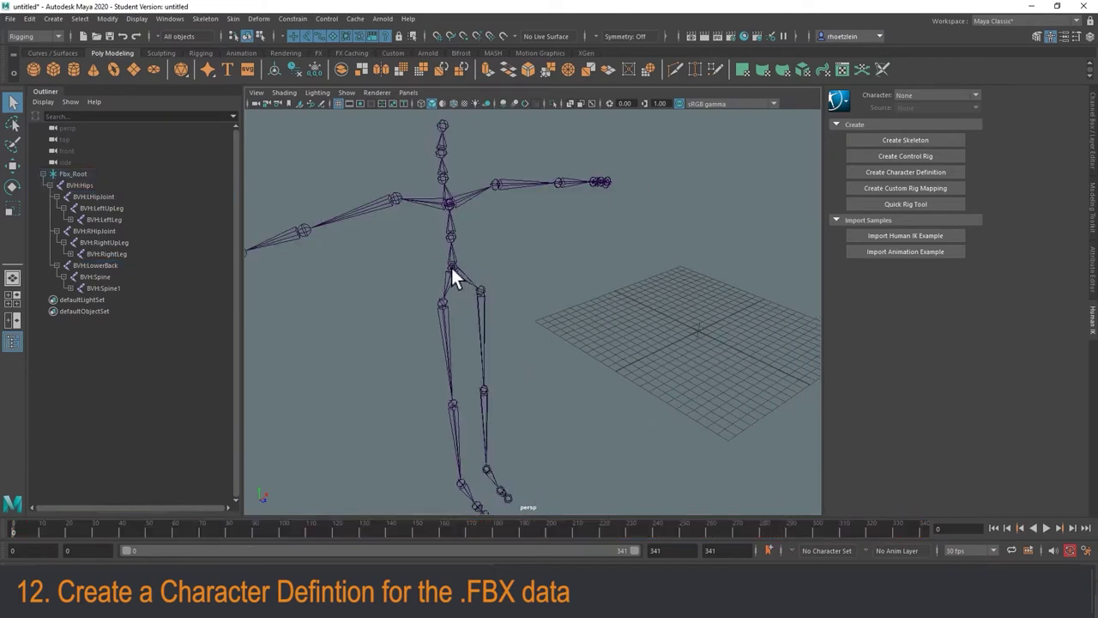
{"action": "left_click", "coordinate": [451, 267]}
{"action": "scroll", "coordinate": [454, 266], "scroll_direction": "up", "scroll_amount": 2}
{"action": "middle_click_drag", "start_coordinate": [429, 240], "coordinate": [449, 264], "text": "alt"}
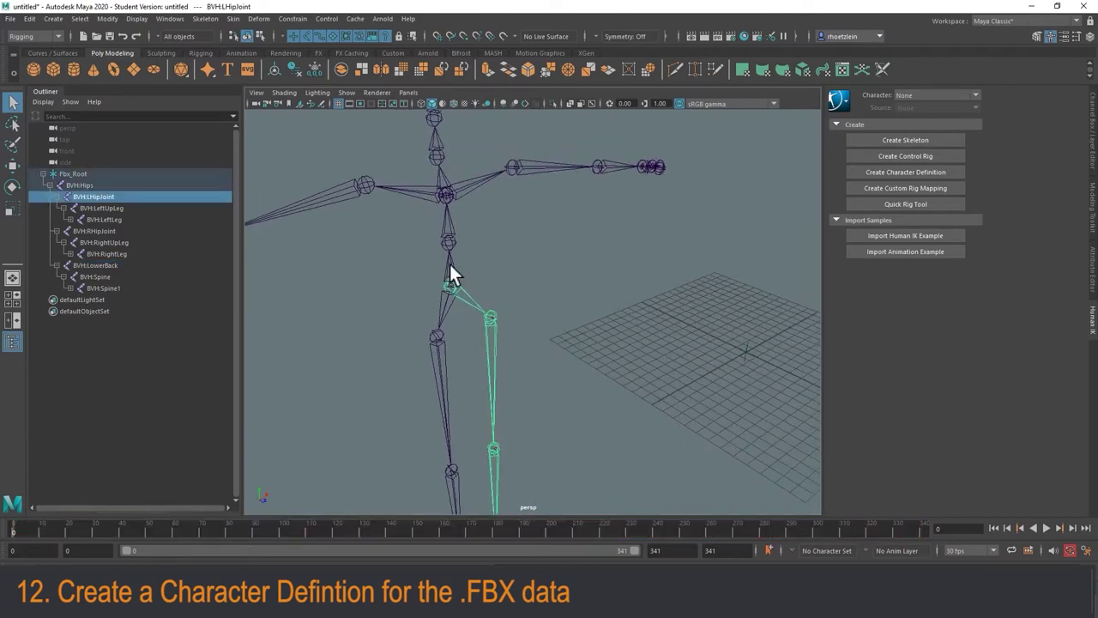
{"action": "left_click", "coordinate": [456, 292]}
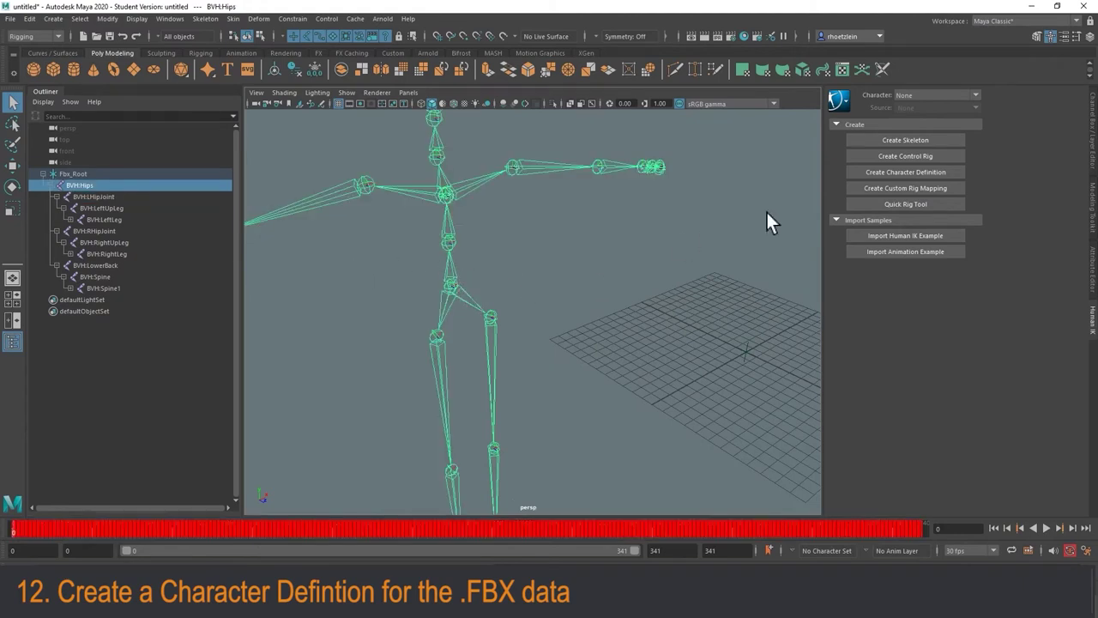
- Create a HumanIK character definition for the skeleton and assign the BVH:Hips joint to its Hips node
{"action": "left_click", "coordinate": [897, 171]}
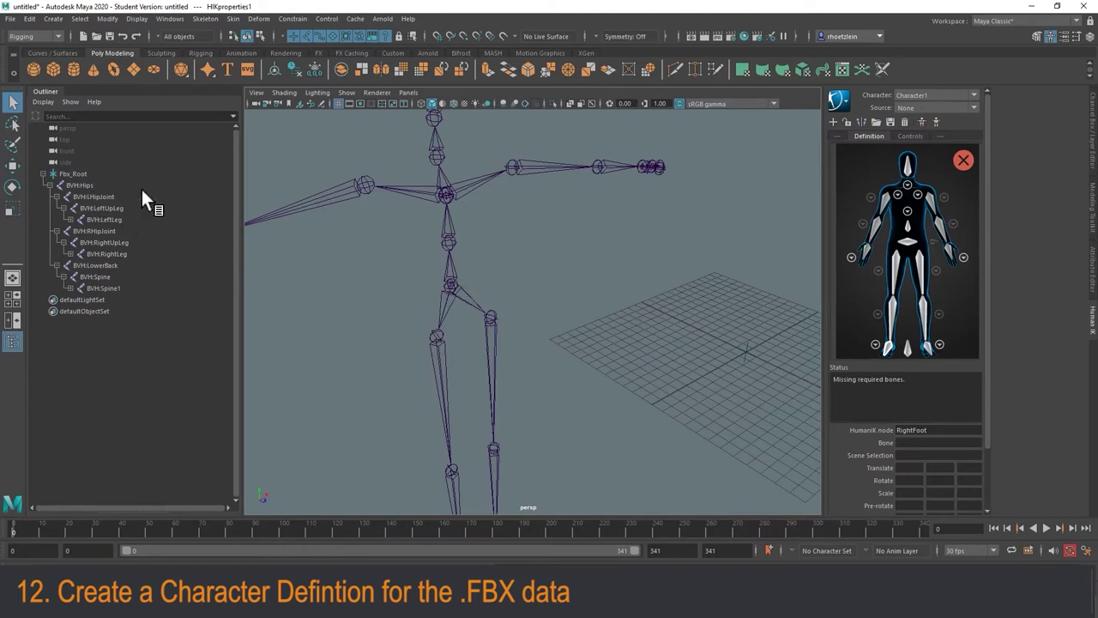
{"action": "left_click", "coordinate": [79, 185]}
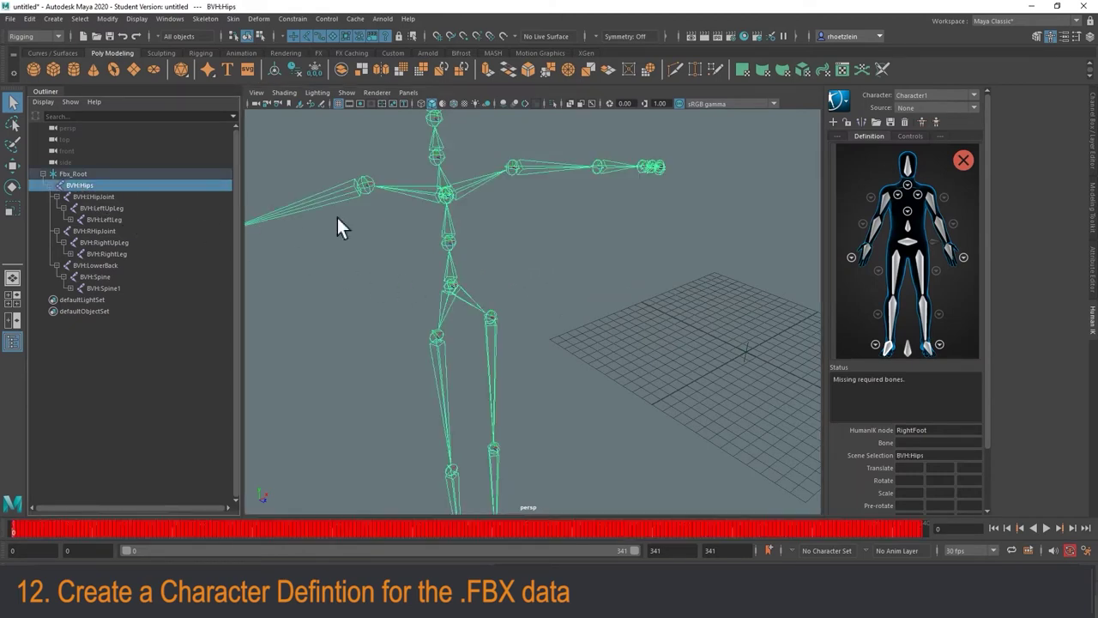
{"action": "right_click", "coordinate": [911, 241]}
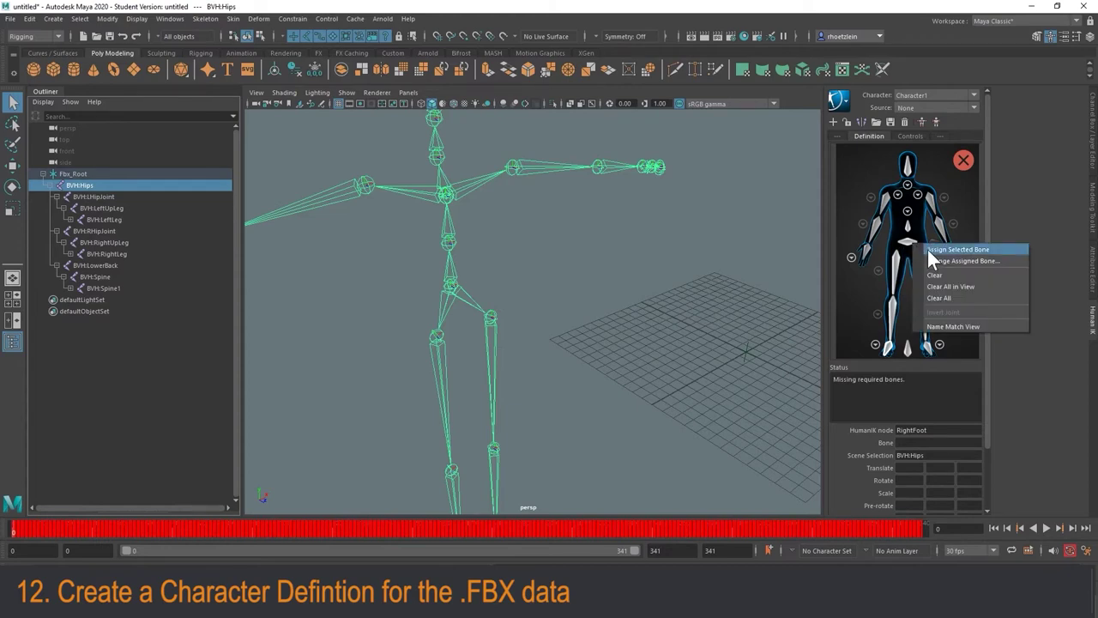
{"action": "left_click", "coordinate": [929, 250]}
{"action": "middle_click_drag", "start_coordinate": [574, 257], "coordinate": [583, 273], "text": "alt"}
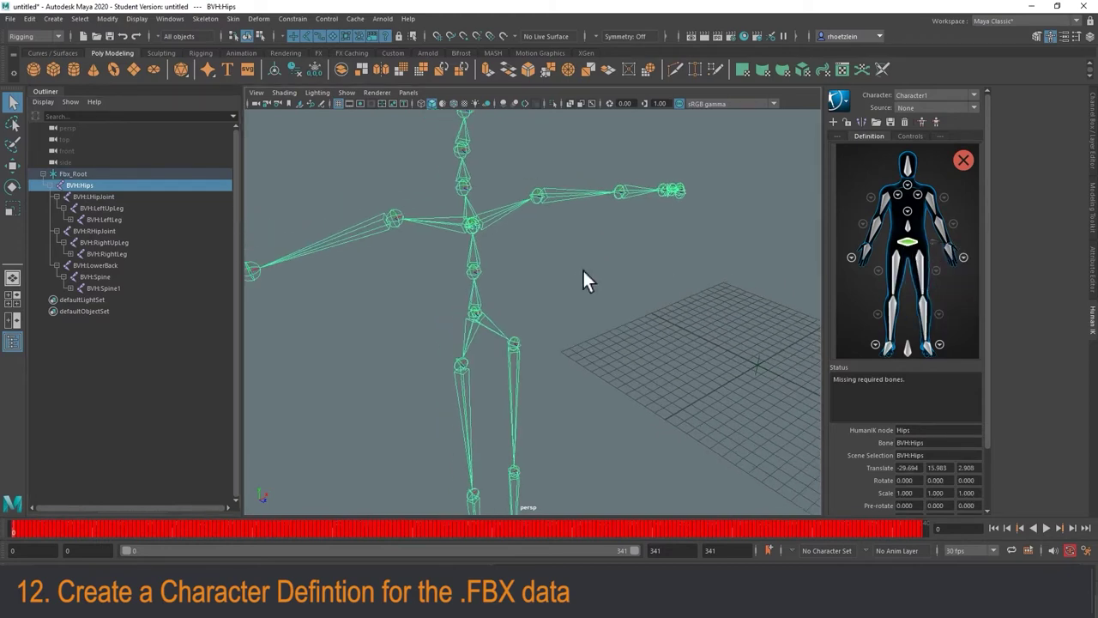
{"action": "left_click", "coordinate": [360, 290]}
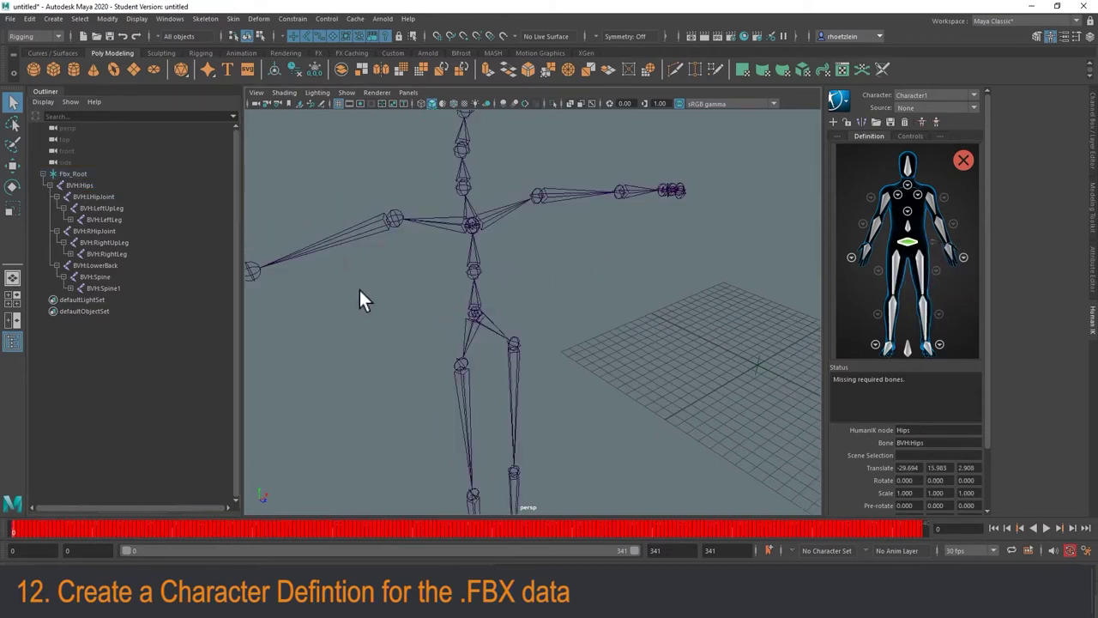
- Collapse the left hip, right hip and lower-back branches and assign BVH:Hips to the Hips node again
{"action": "left_click", "coordinate": [81, 185]}
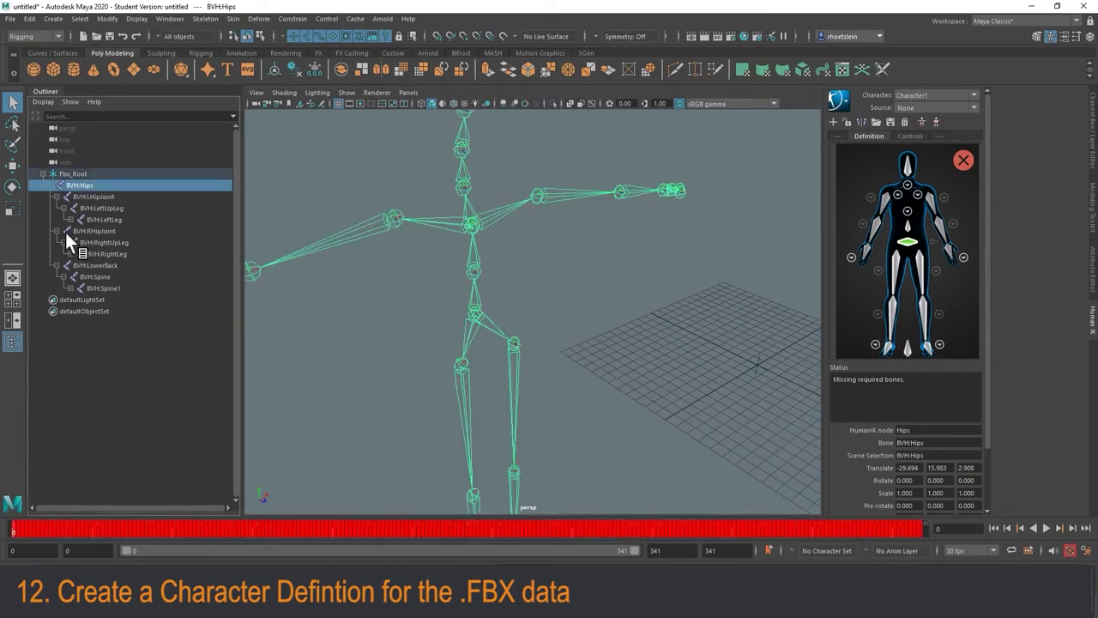
{"action": "left_click", "coordinate": [56, 231]}
{"action": "left_click", "coordinate": [56, 196]}
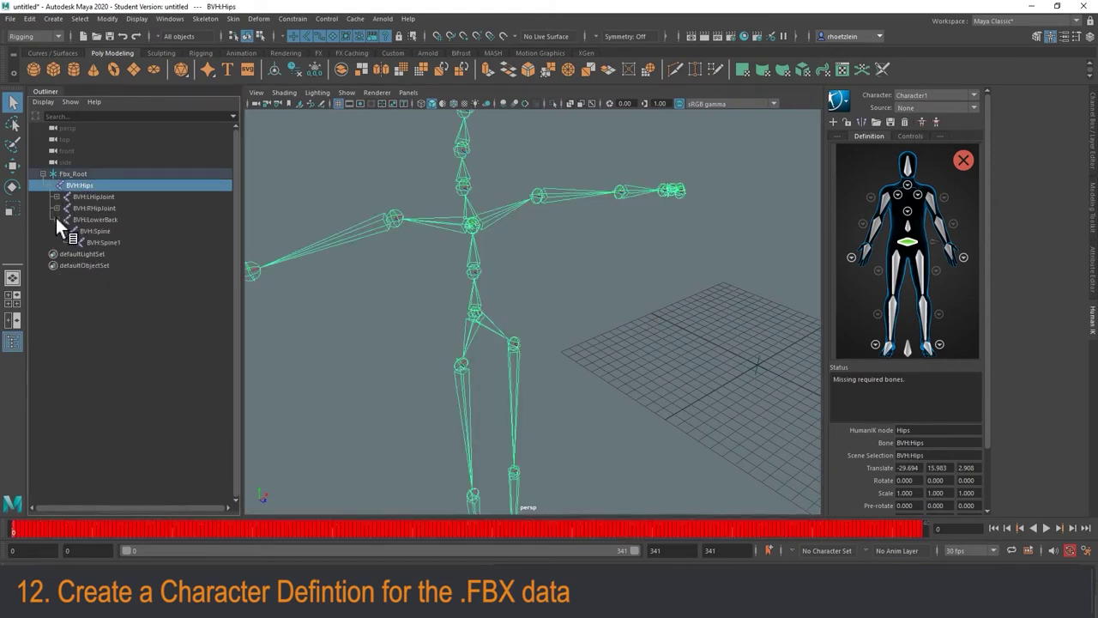
{"action": "left_click", "coordinate": [56, 219]}
{"action": "right_click", "coordinate": [909, 241]}
{"action": "left_click", "coordinate": [922, 247]}
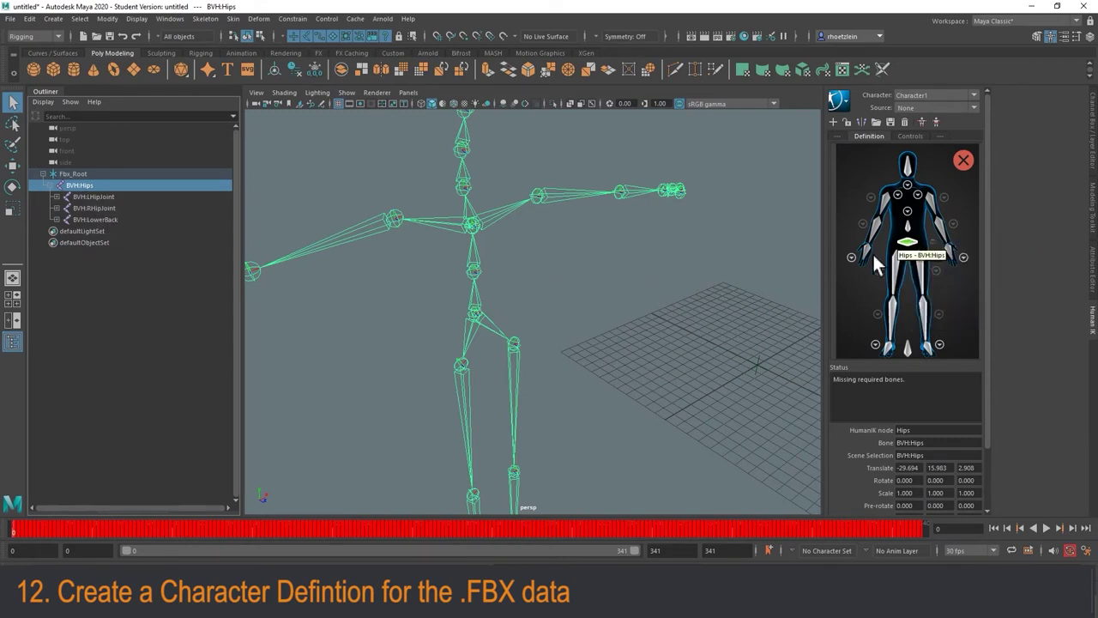
- Assign the BVH:Spine joint to the Spine node of the character definition
{"action": "scroll", "coordinate": [612, 268], "scroll_direction": "down", "scroll_amount": 3}
{"action": "middle_click_drag", "start_coordinate": [611, 267], "coordinate": [618, 257], "text": "alt"}
{"action": "left_click_drag", "start_coordinate": [617, 257], "coordinate": [602, 276], "text": "alt"}
{"action": "middle_click_drag", "start_coordinate": [602, 277], "coordinate": [615, 268], "text": "alt"}
{"action": "left_click", "coordinate": [538, 260]}
{"action": "left_click", "coordinate": [515, 252]}
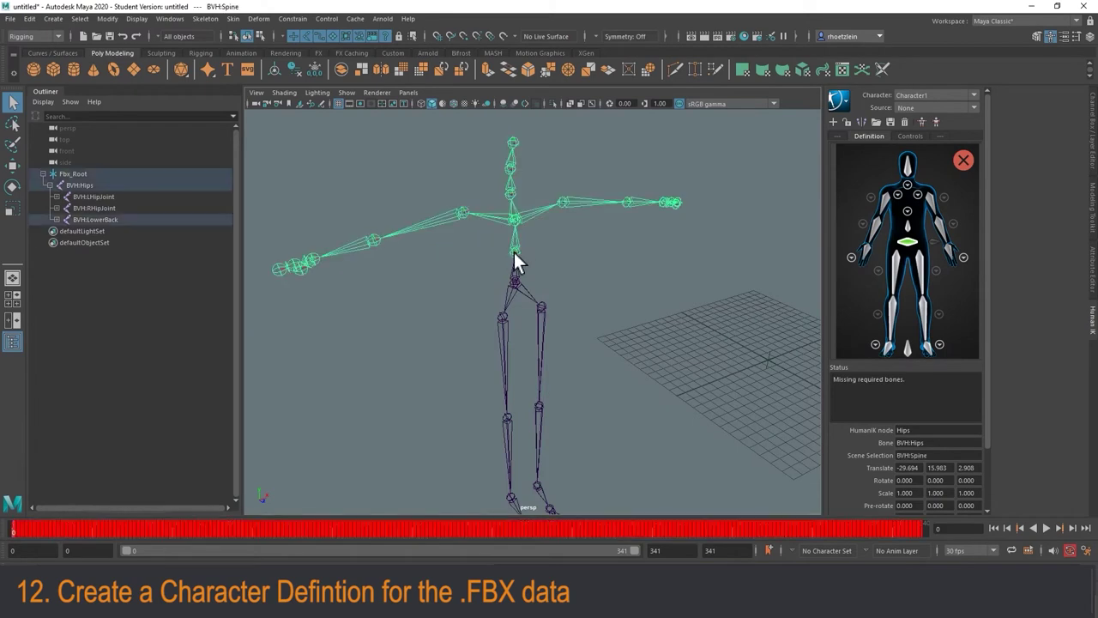
{"action": "right_click", "coordinate": [909, 231]}
{"action": "left_click", "coordinate": [922, 233]}
{"action": "left_click", "coordinate": [586, 224]}
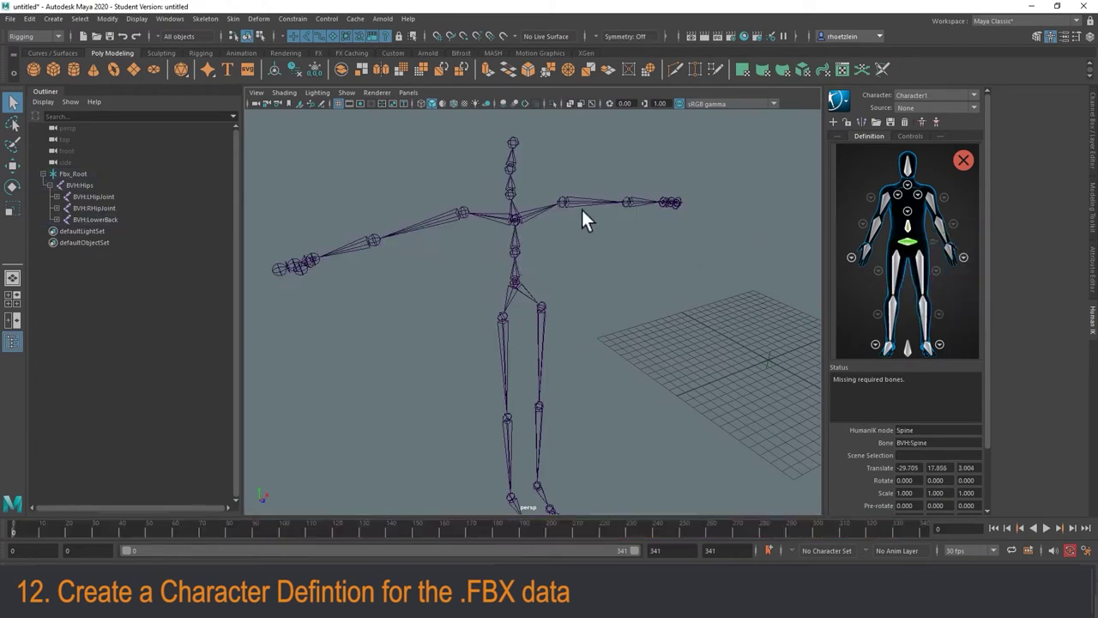
- Assign BVH:LeftArm to the LeftArm node and BVH:LeftForeArm to the LeftForeArm node of the character definition
{"action": "left_click", "coordinate": [635, 200]}
{"action": "right_click", "coordinate": [929, 201]}
{"action": "left_click", "coordinate": [924, 205]}
{"action": "left_click", "coordinate": [673, 241]}
{"action": "left_click", "coordinate": [636, 203]}
{"action": "right_click", "coordinate": [947, 230]}
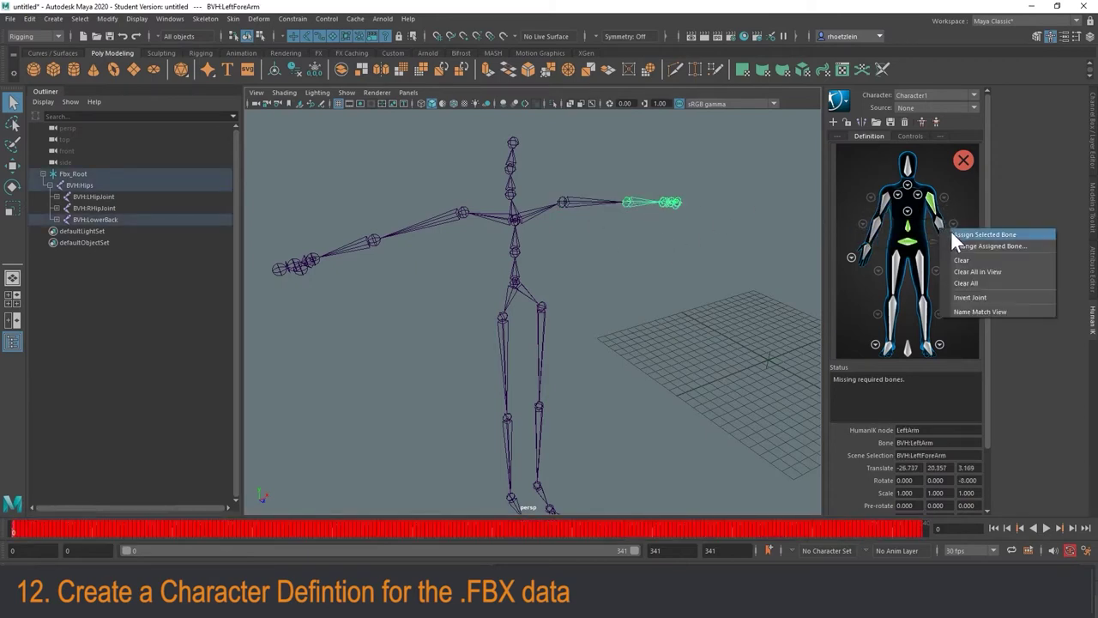
{"action": "left_click", "coordinate": [965, 236]}
- Assign the BVH:LThumb joint at the left wrist to the LeftHand node of the character definition
{"action": "left_click", "coordinate": [674, 204]}
{"action": "left_click_drag", "start_coordinate": [672, 226], "coordinate": [625, 233], "text": "alt"}
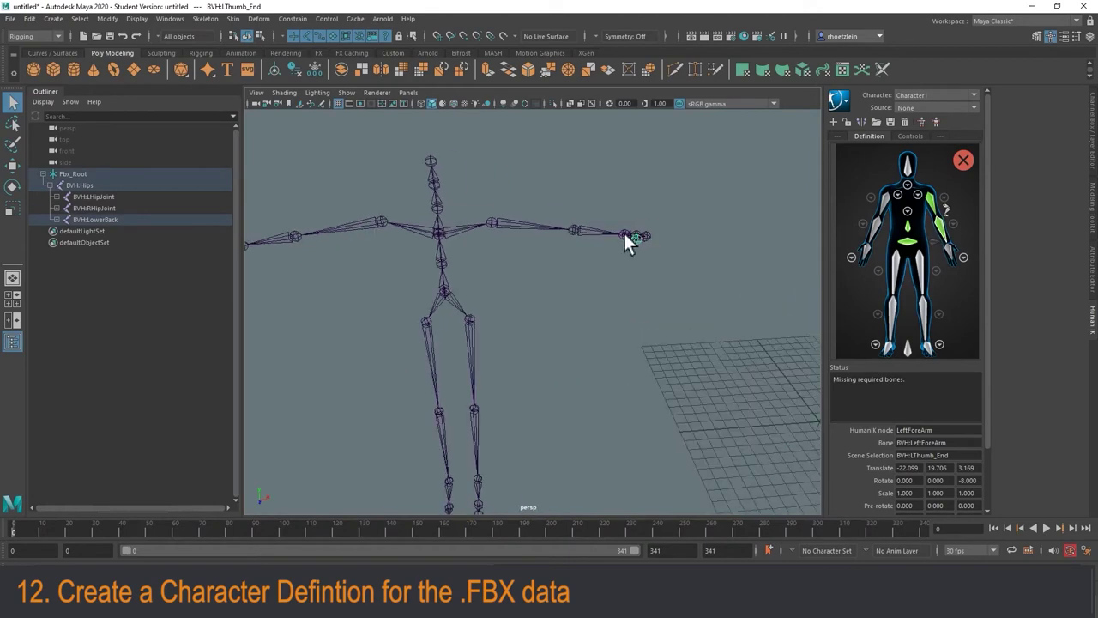
{"action": "left_click", "coordinate": [625, 234]}
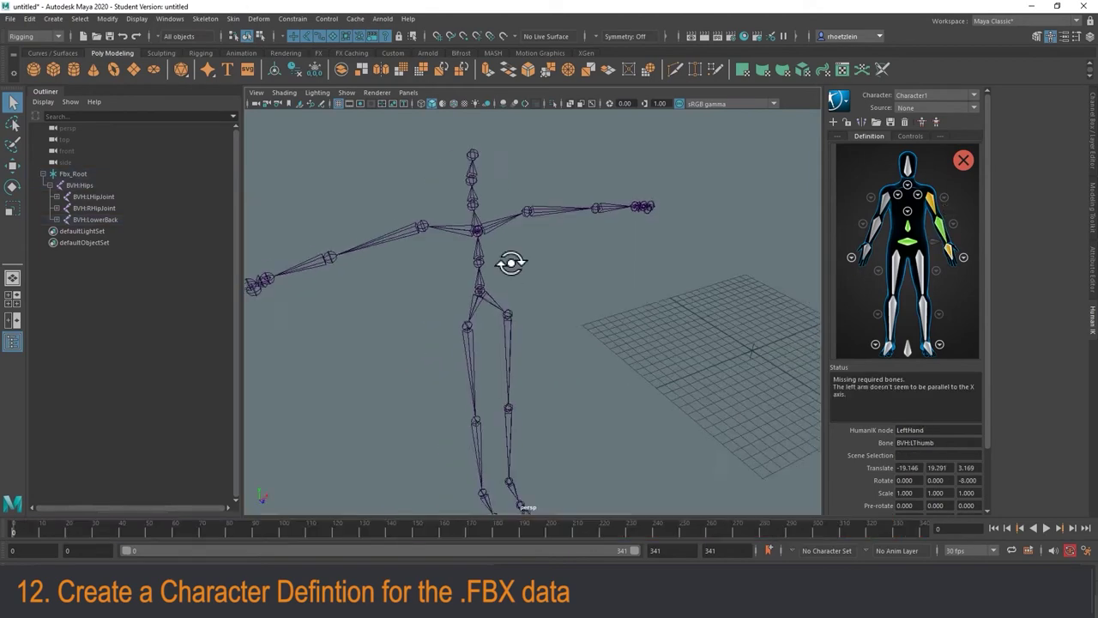
{"action": "left_click_drag", "start_coordinate": [509, 262], "coordinate": [537, 251], "text": "alt"}
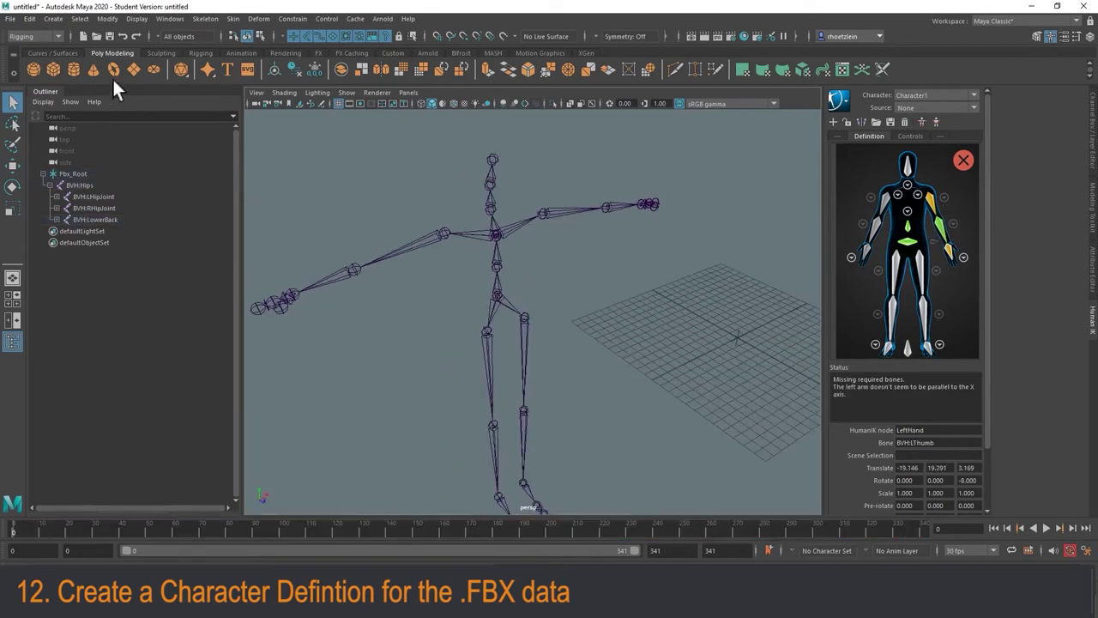
- Open the prepared scene 81_05.mb from D:\Projects\Motion_Capture\Motions with the completed BVH1 character definition
{"action": "left_click", "coordinate": [11, 19]}
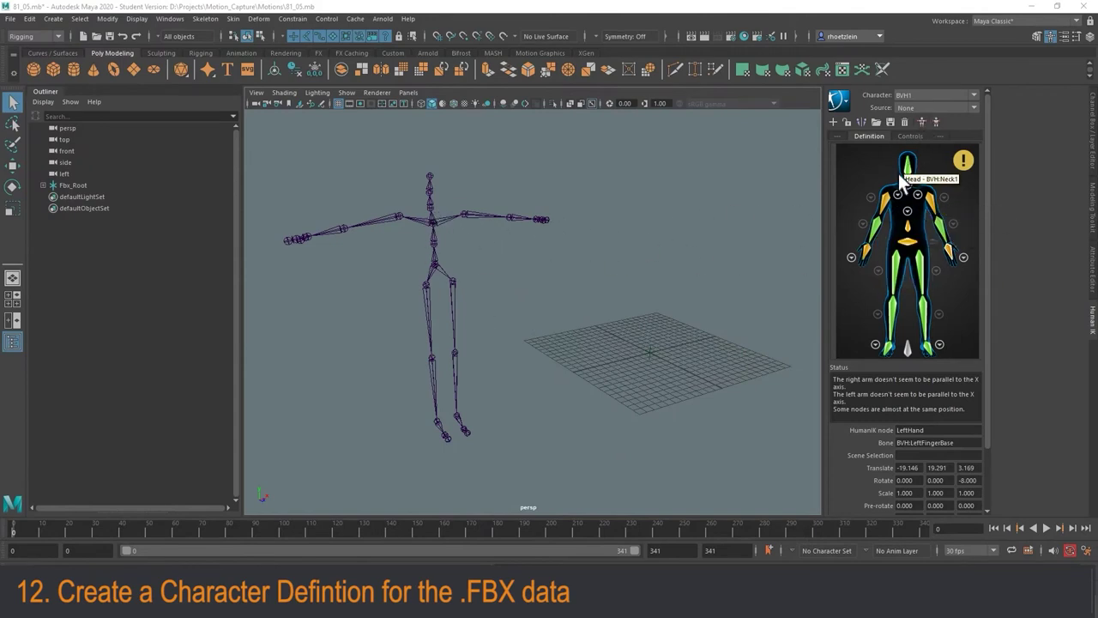
{"action": "scroll", "coordinate": [642, 204], "scroll_direction": "up", "scroll_amount": 3}
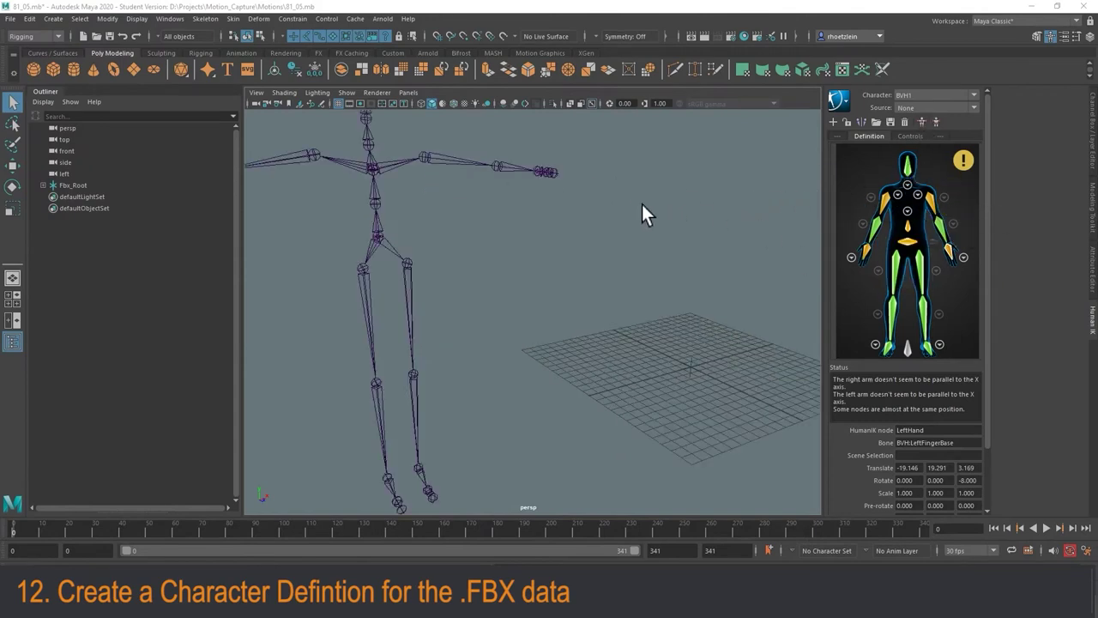
- Check that BVH1 is the active character and scrub the motion skeleton's animation around the T-pose at frame 0
{"action": "scroll", "coordinate": [600, 218], "scroll_direction": "down", "scroll_amount": 3}
{"action": "left_click", "coordinate": [974, 94]}
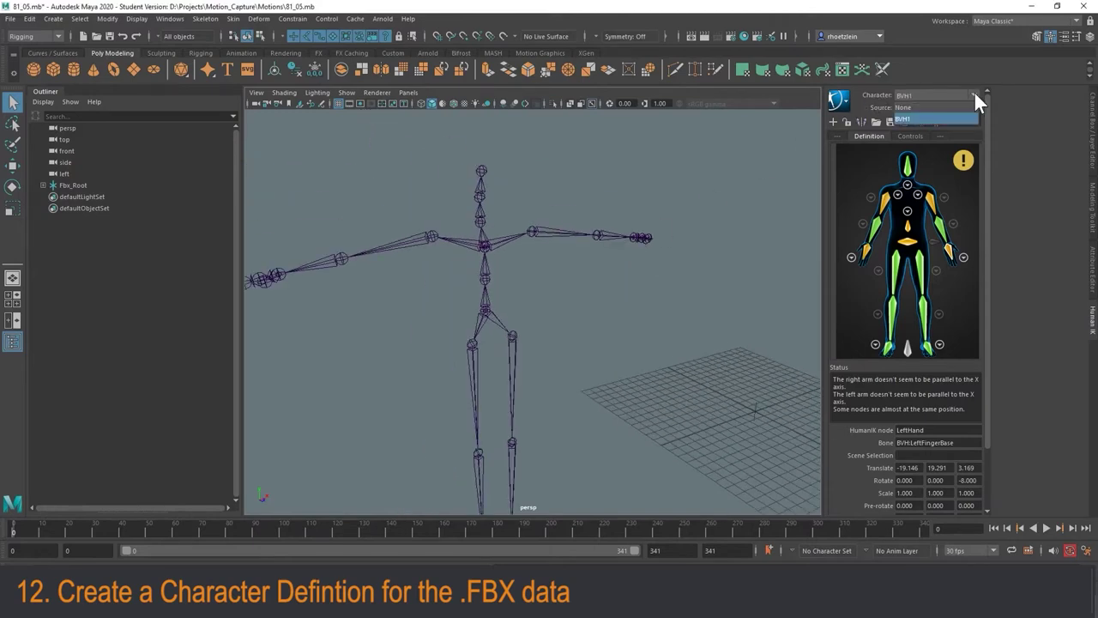
{"action": "left_click", "coordinate": [912, 119]}
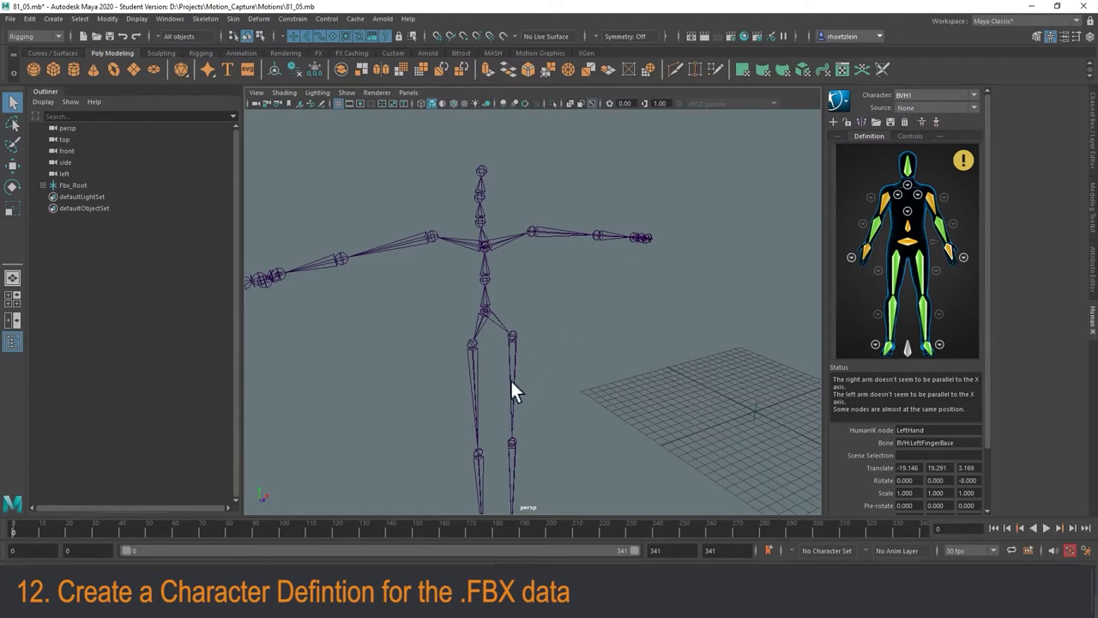
{"action": "left_click_drag", "start_coordinate": [176, 523], "coordinate": [11, 536]}
{"action": "scroll", "coordinate": [416, 321], "scroll_direction": "down", "scroll_amount": 3}
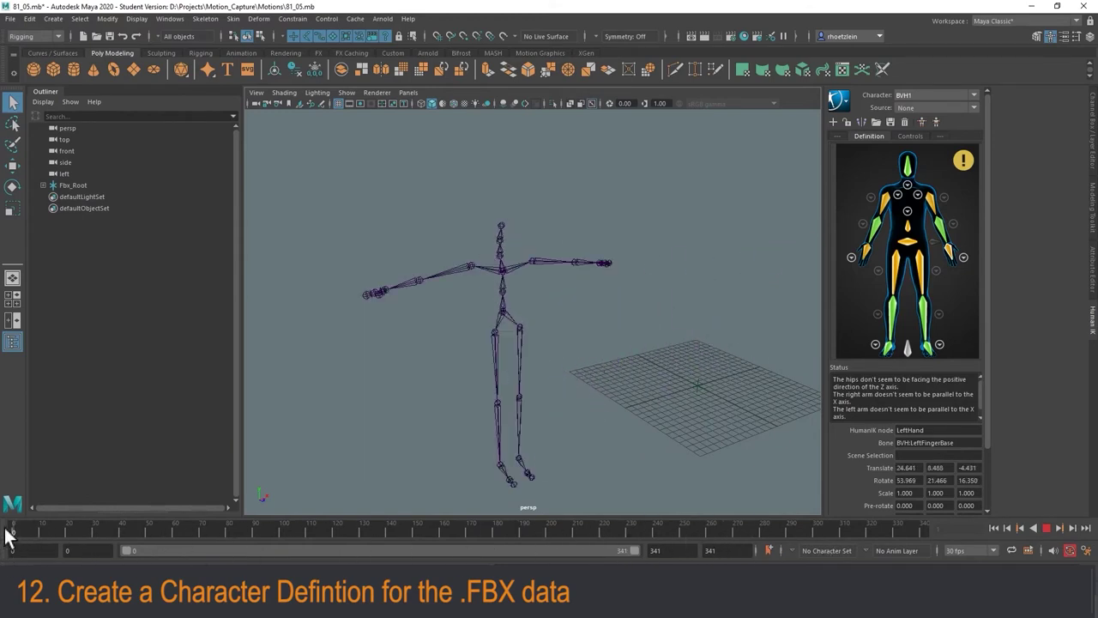
{"action": "scroll", "coordinate": [559, 257], "scroll_direction": "up", "scroll_amount": 3}
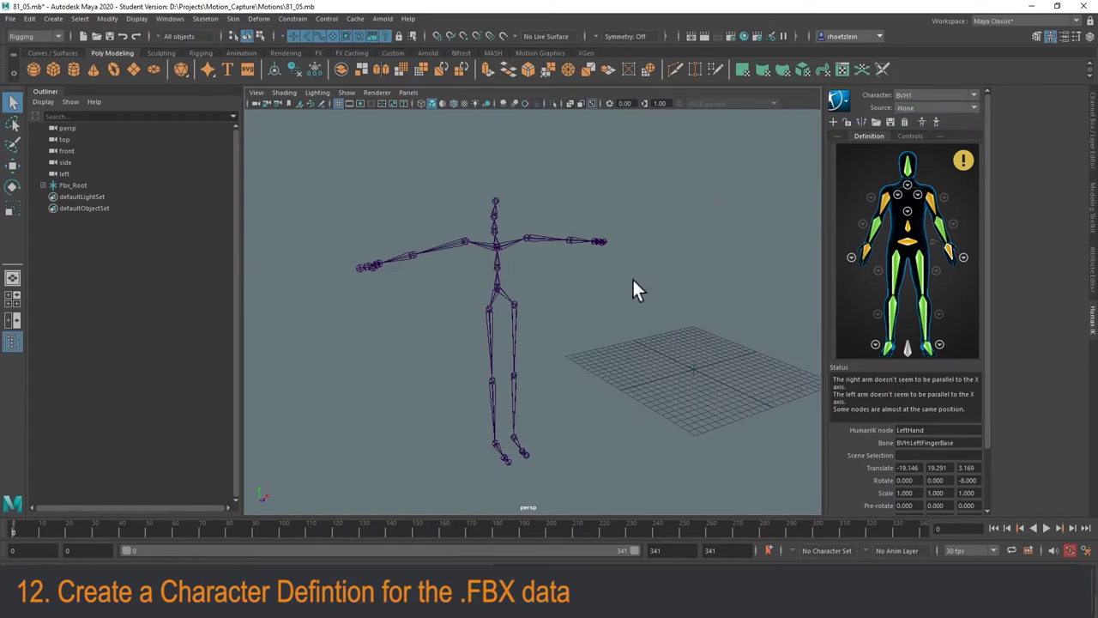
{"action": "mouse_move", "coordinate": [608, 293]}
{"action": "middle_mouse_down", "text": "alt"}
{"action": "mouse_move", "coordinate": [617, 314]}
{"action": "mouse_move", "coordinate": [597, 302]}
{"action": "mouse_move", "coordinate": [630, 296]}
{"action": "middle_mouse_up", "text": "alt"}
{"action": "scroll", "coordinate": [594, 306], "scroll_direction": "up", "scroll_amount": 5}
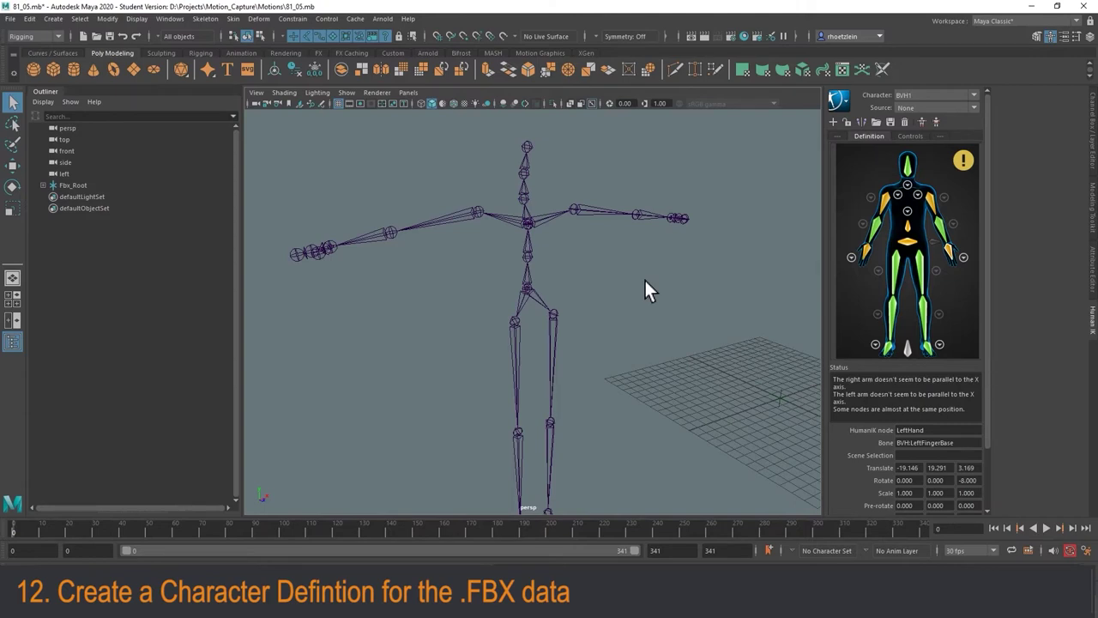
{"action": "middle_click_drag", "start_coordinate": [586, 307], "coordinate": [599, 271], "text": "alt"}
{"action": "scroll", "coordinate": [596, 266], "scroll_direction": "down", "scroll_amount": 3}
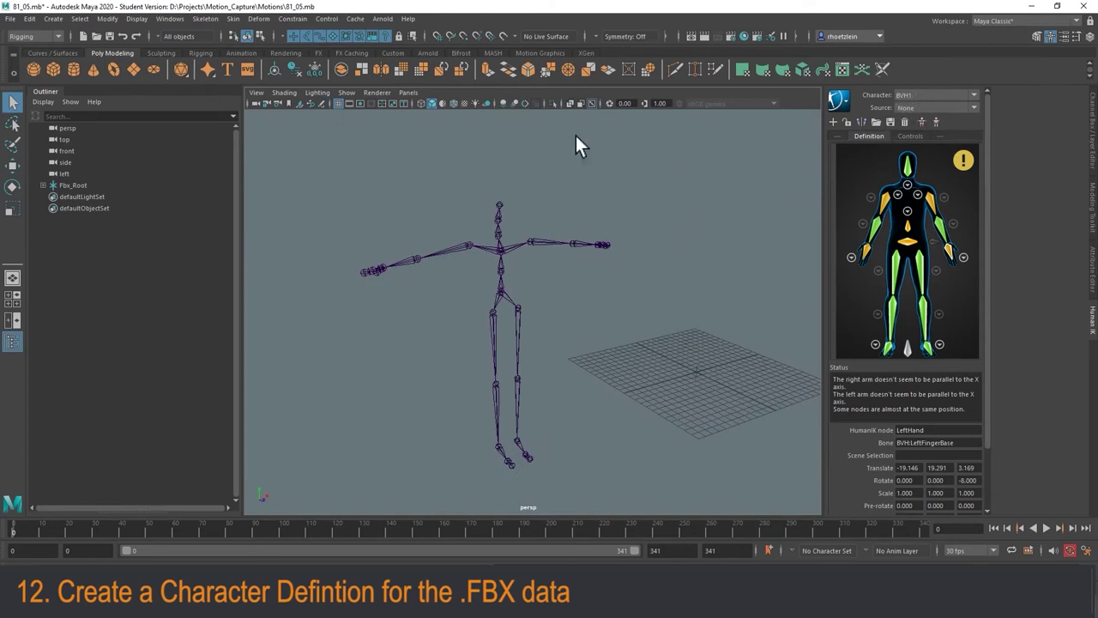
- Save the scene with its BVH1 character definition as 81_05.mb in D:\Projects\Motion_Capture\Motions, replacing the existing file
{"action": "left_click", "coordinate": [10, 18]}
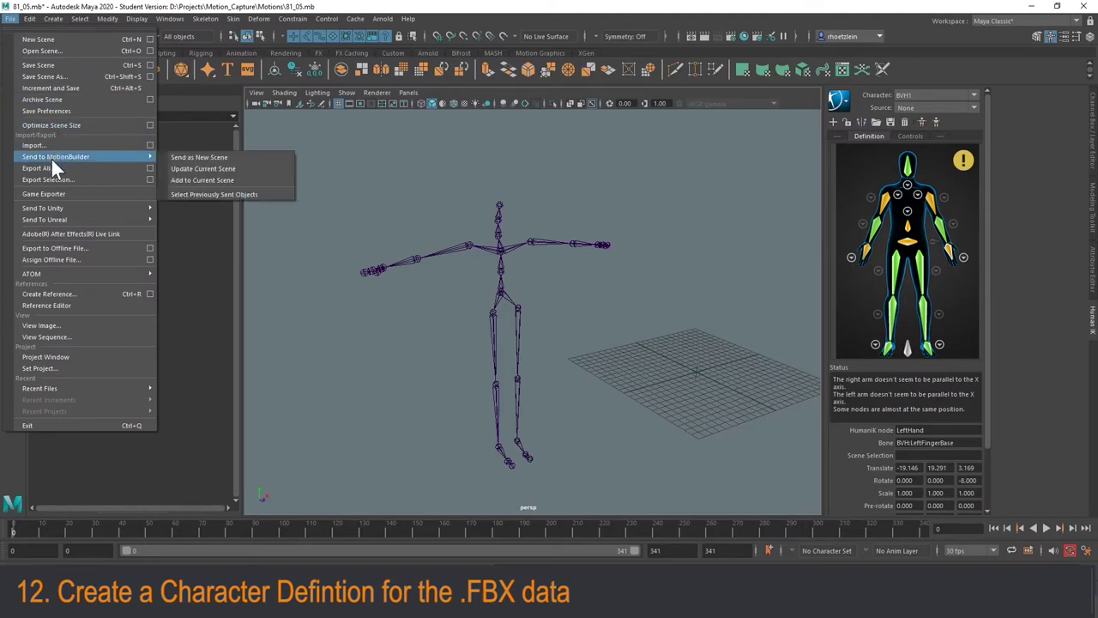
{"action": "left_click", "coordinate": [58, 75]}
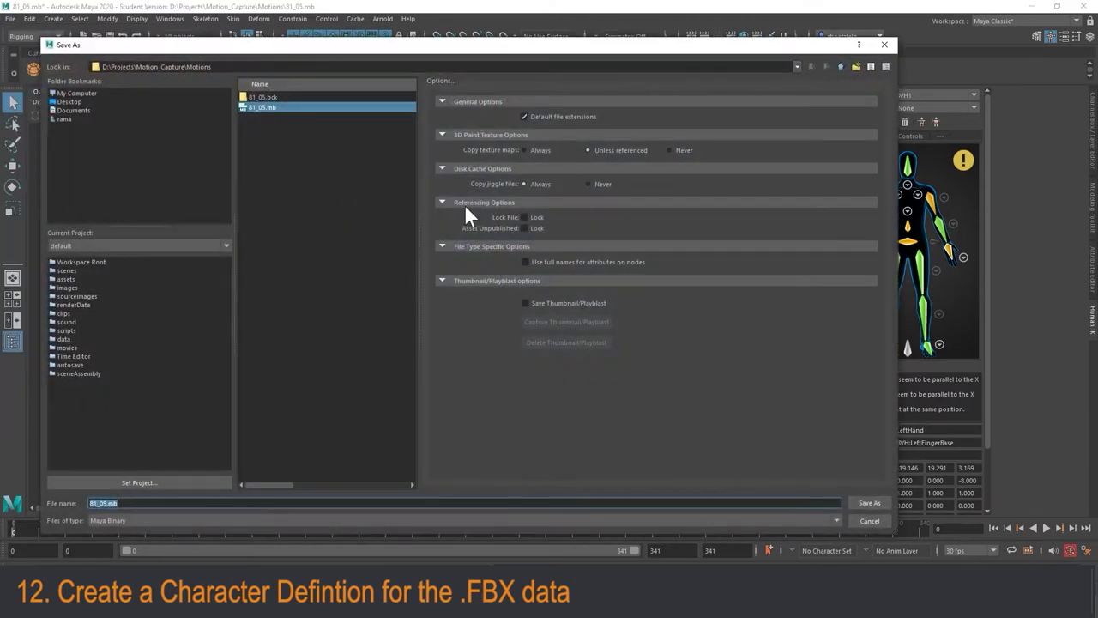
{"action": "left_click", "coordinate": [272, 108]}
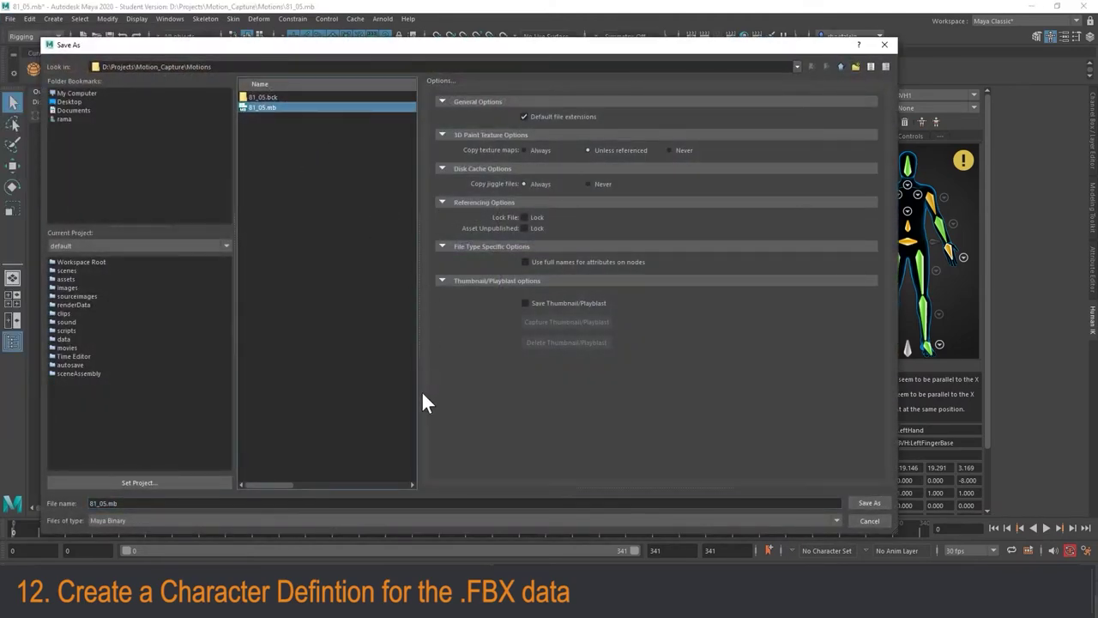
{"action": "left_click", "coordinate": [868, 504]}
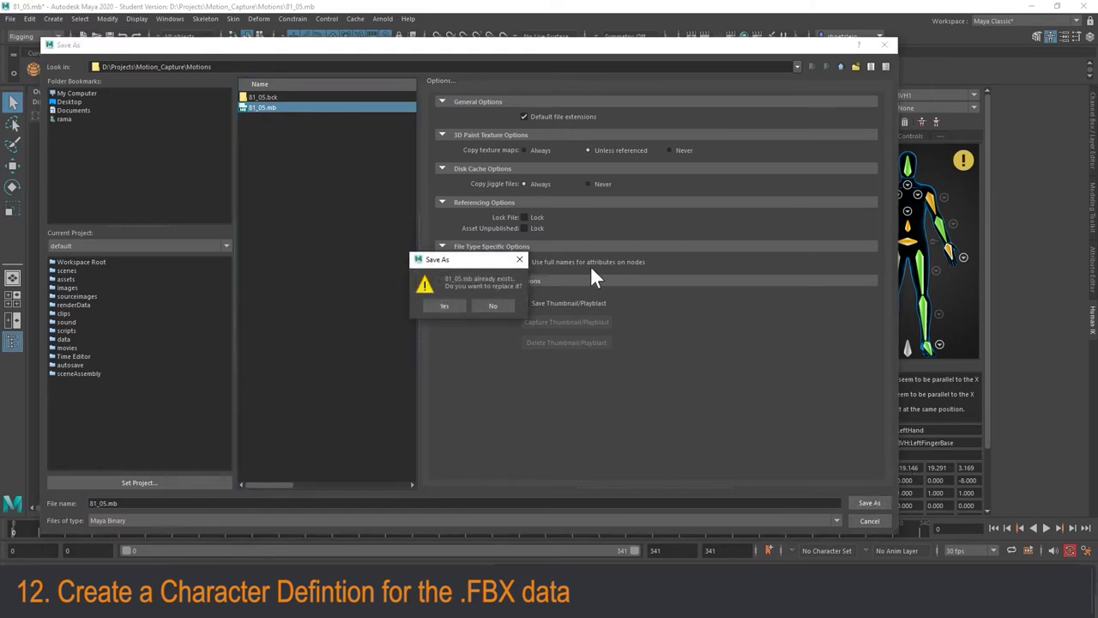
{"action": "left_click", "coordinate": [446, 306]}
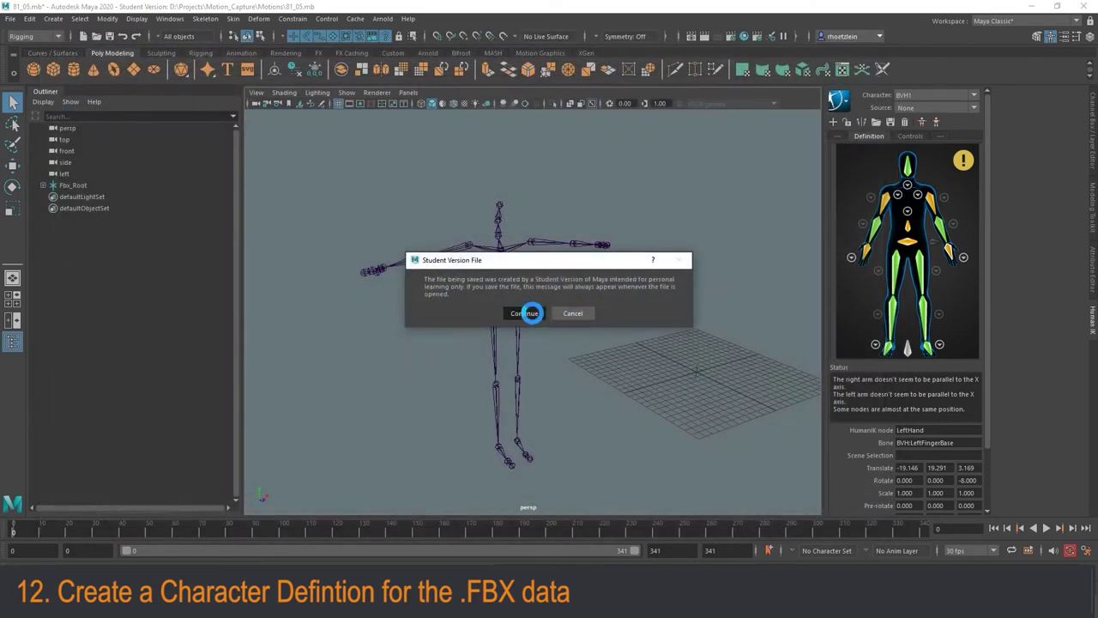
{"action": "left_click", "coordinate": [530, 314]}
{"action": "scroll", "coordinate": [569, 297], "scroll_direction": "up", "scroll_amount": 3}
{"action": "middle_click_drag", "start_coordinate": [569, 297], "coordinate": [568, 274], "text": "alt"}
{"action": "scroll", "coordinate": [569, 274], "scroll_direction": "down", "scroll_amount": 3}
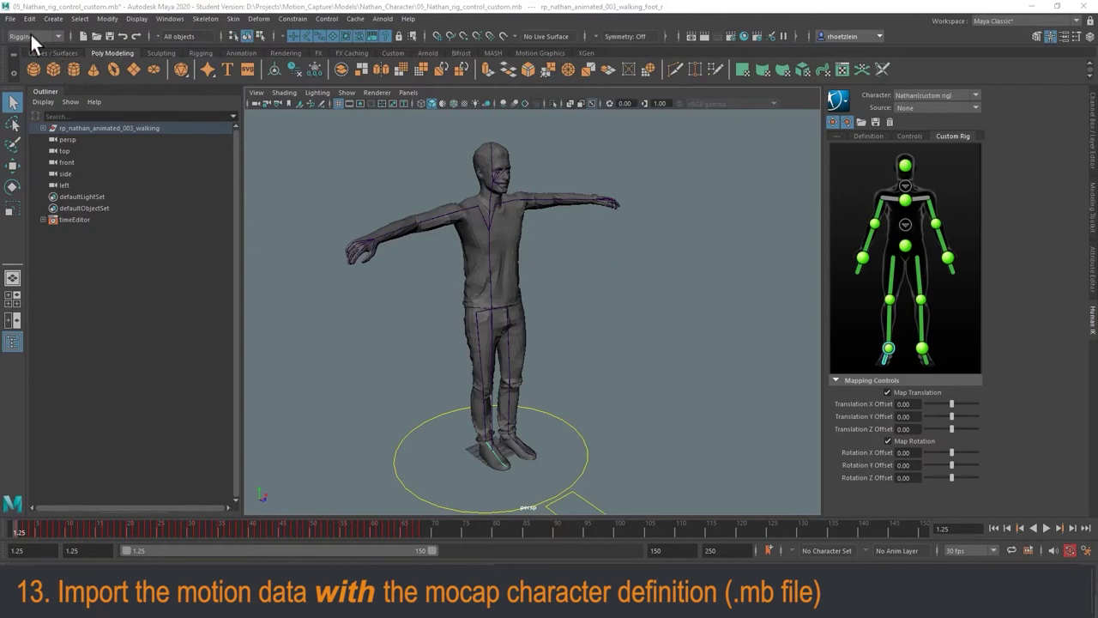
- Import 81_05.mb from the Motions folder into the Nathan custom rig scene, using the added namespace bvh
{"action": "left_click", "coordinate": [11, 19]}
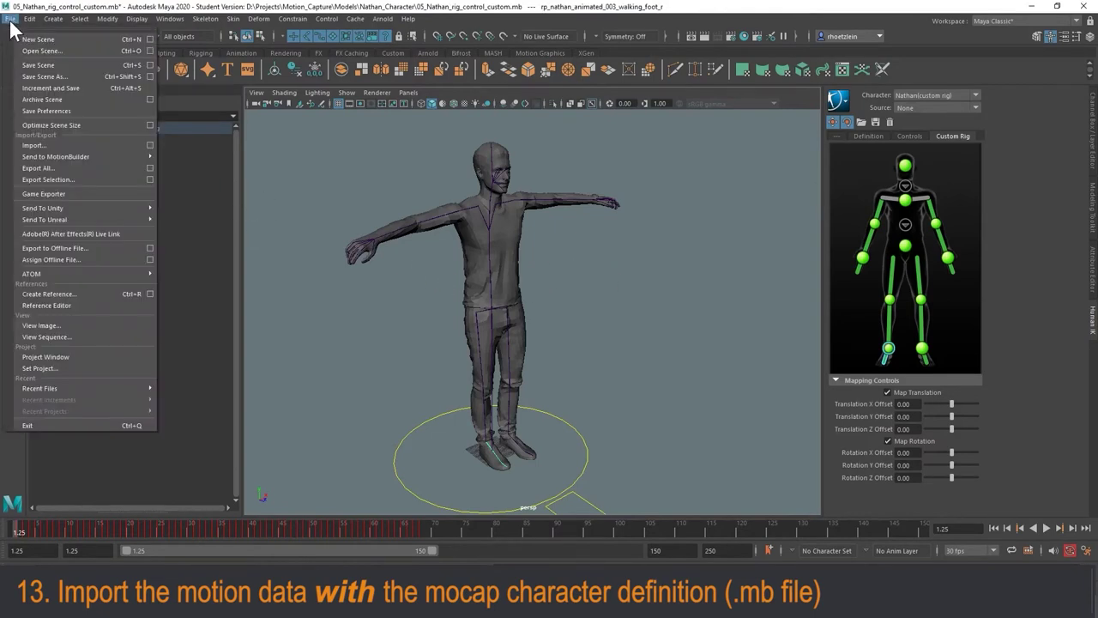
{"action": "left_click", "coordinate": [60, 146]}
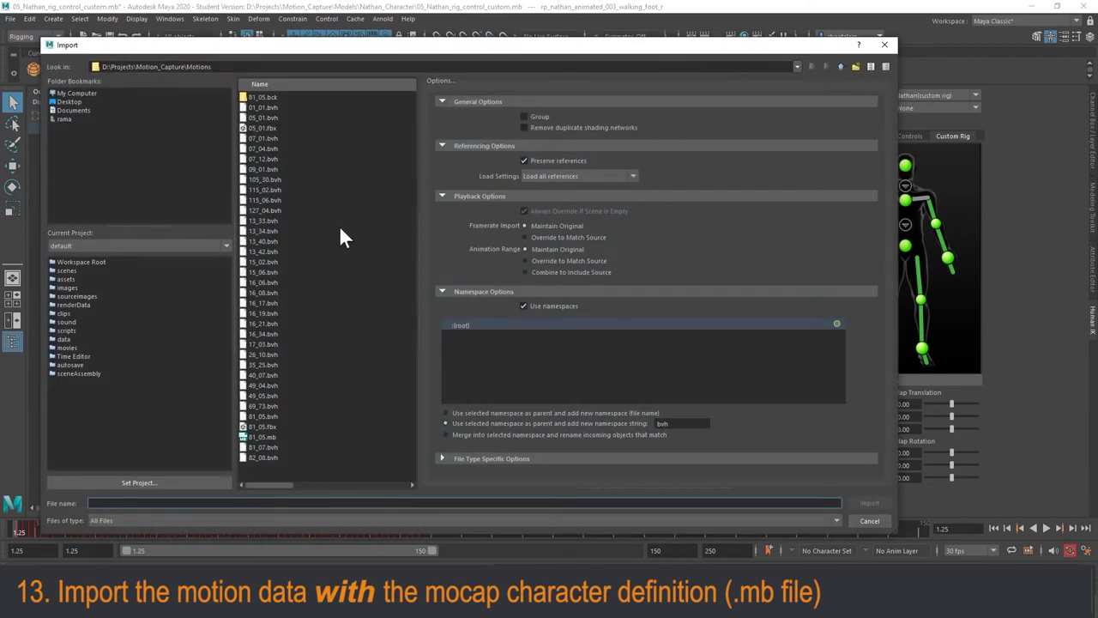
{"action": "left_click", "coordinate": [269, 437]}
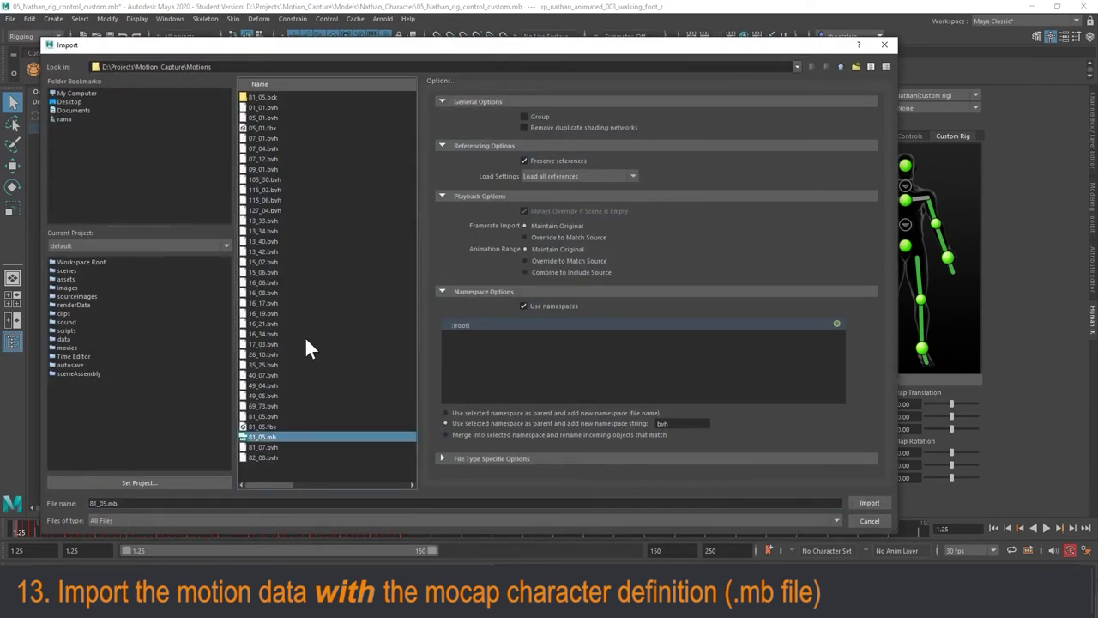
{"action": "left_click", "coordinate": [276, 424]}
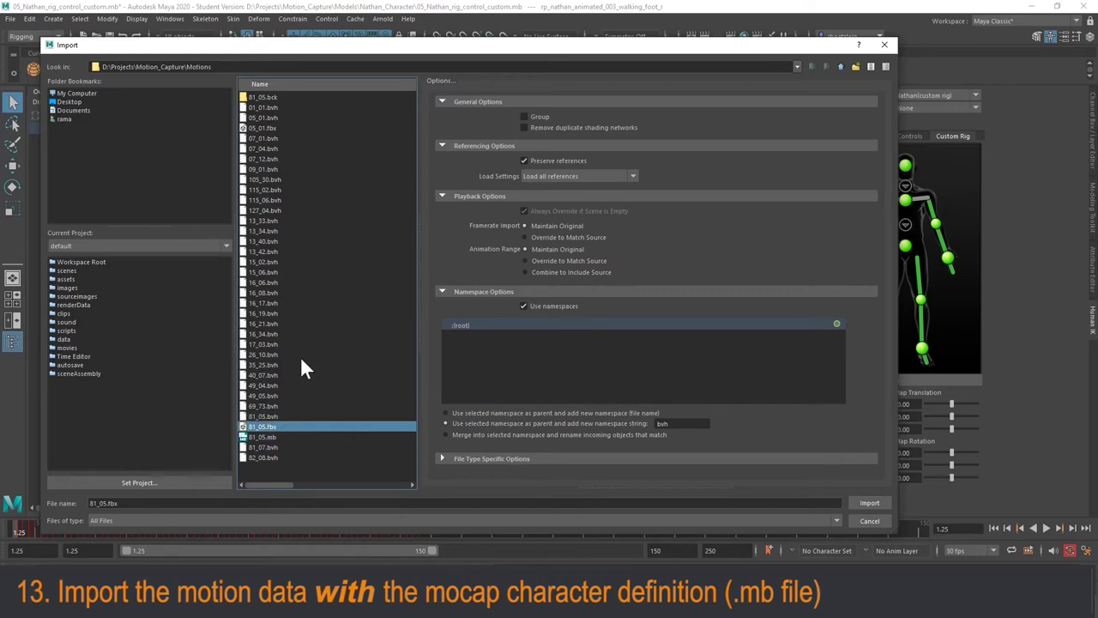
{"action": "left_click", "coordinate": [271, 437]}
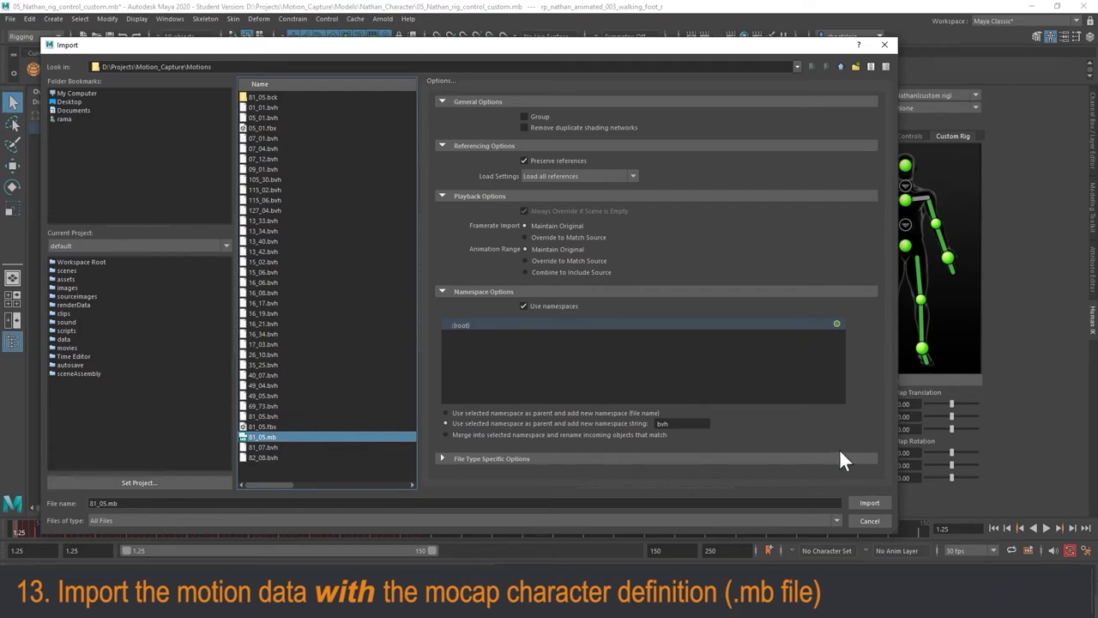
{"action": "left_click", "coordinate": [869, 502]}
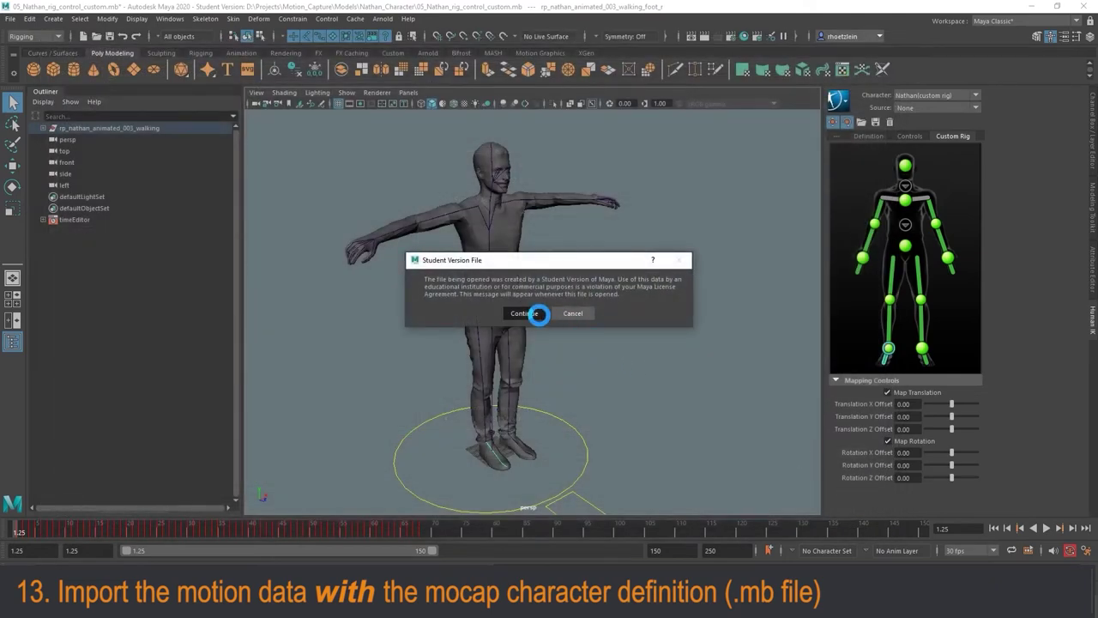
{"action": "left_click", "coordinate": [527, 314]}
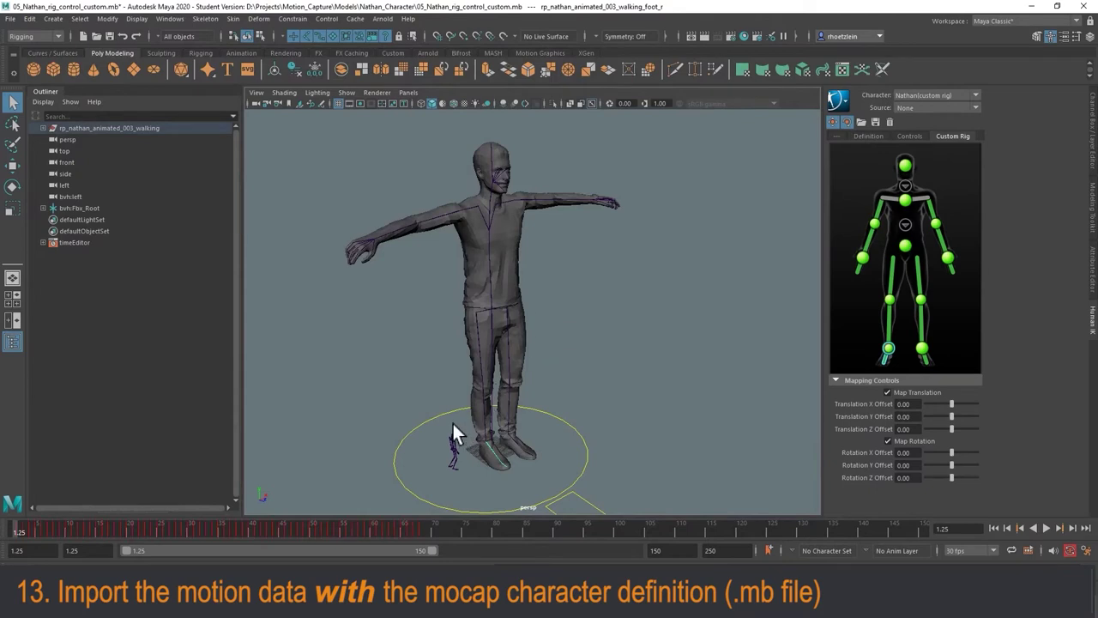
- Play and scrub the imported motion skeleton beside the Nathan rig, inspect its movement and scale, and return to the first frame
{"action": "scroll", "coordinate": [472, 322], "scroll_direction": "up", "scroll_amount": 8}
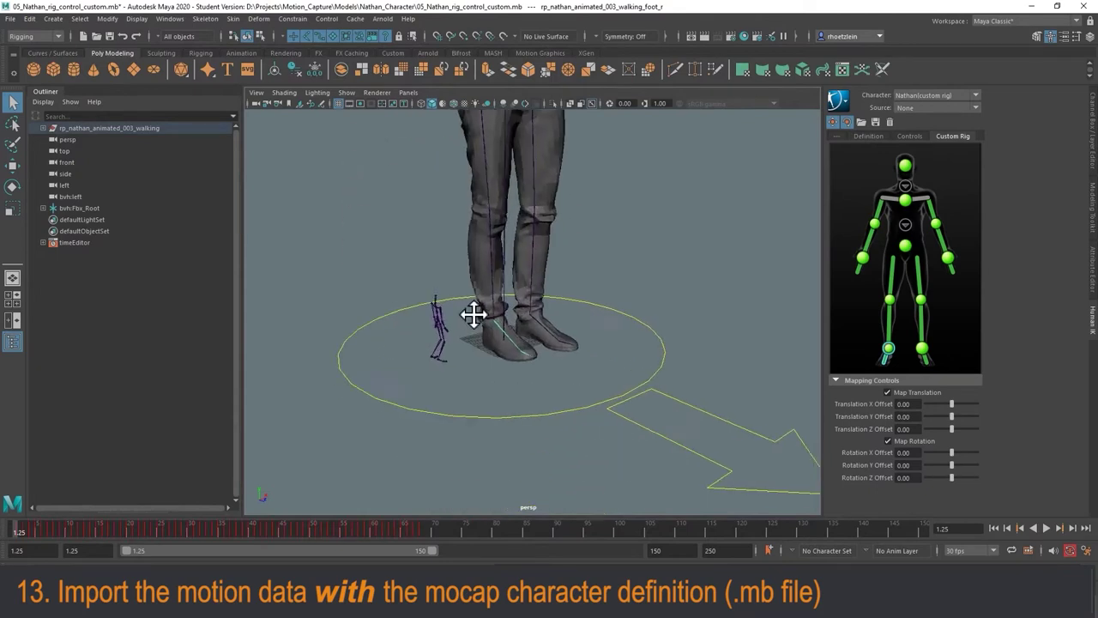
{"action": "scroll", "coordinate": [474, 314], "scroll_direction": "up", "scroll_amount": 3}
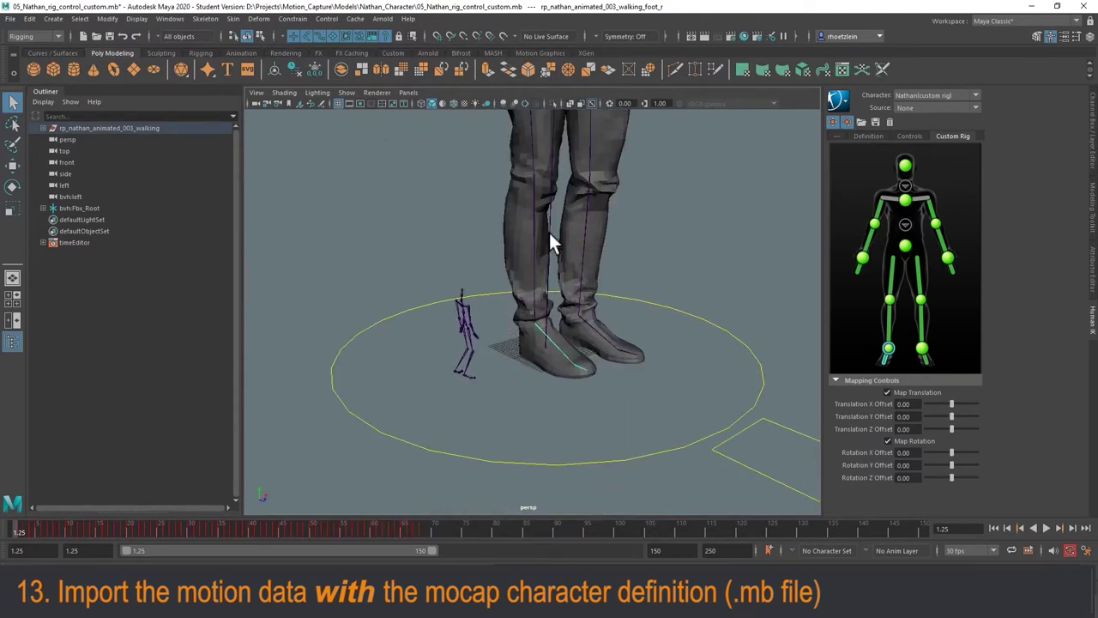
{"action": "scroll", "coordinate": [506, 309], "scroll_direction": "up", "scroll_amount": 3}
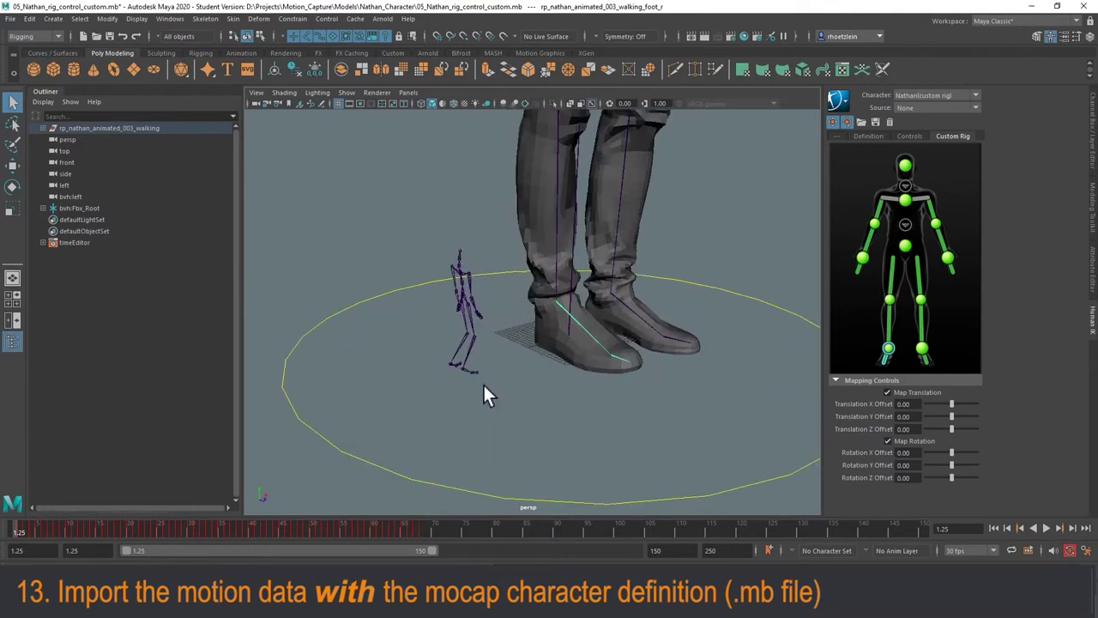
{"action": "key", "text": "alt+v"}
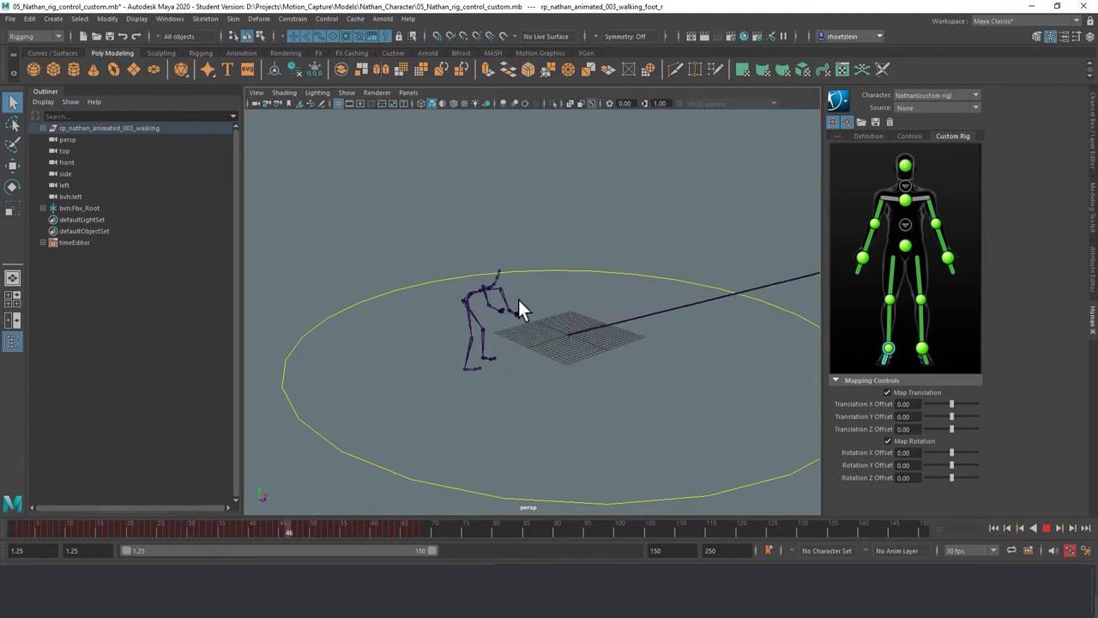
{"action": "scroll", "coordinate": [538, 324], "scroll_direction": "up", "scroll_amount": 3}
{"action": "left_click_drag", "start_coordinate": [539, 338], "coordinate": [484, 310], "text": "alt"}
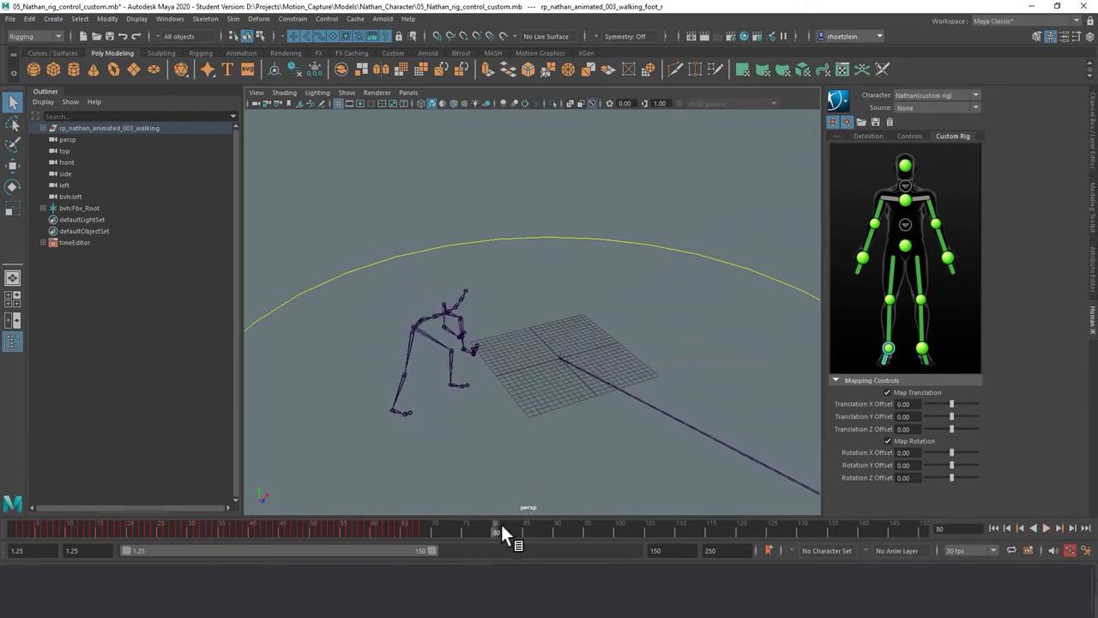
{"action": "left_click_drag", "start_coordinate": [501, 524], "coordinate": [94, 528]}
{"action": "scroll", "coordinate": [474, 306], "scroll_direction": "down", "scroll_amount": 5}
{"action": "middle_click_drag", "start_coordinate": [426, 253], "coordinate": [384, 284], "text": "alt"}
{"action": "left_click_drag", "start_coordinate": [383, 284], "coordinate": [405, 279], "text": "alt"}
{"action": "left_click_drag", "start_coordinate": [74, 523], "coordinate": [10, 520]}
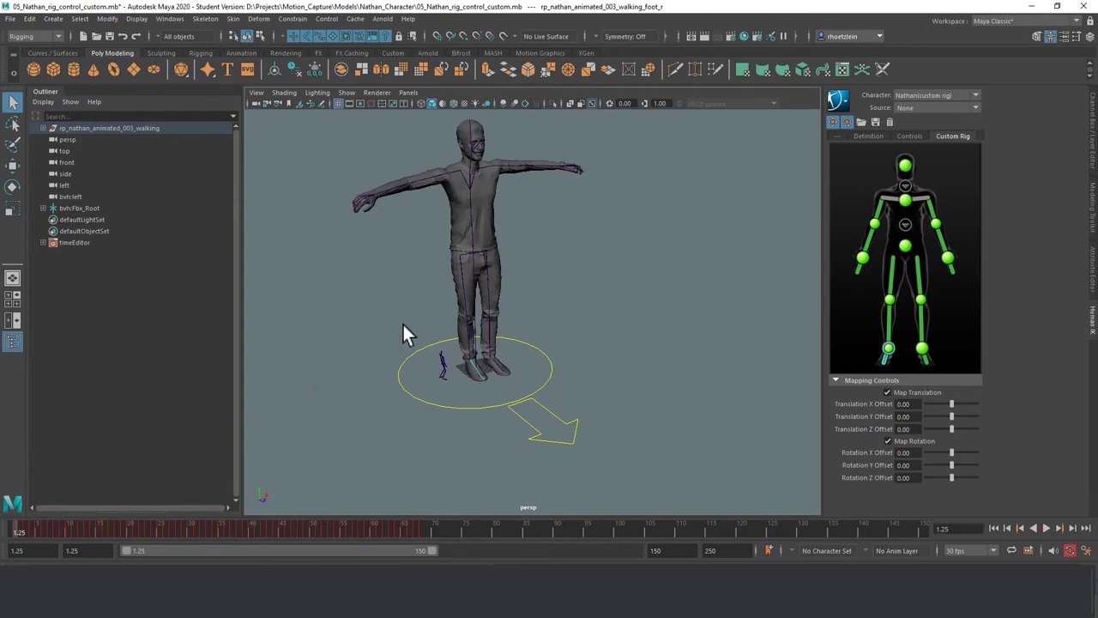
{"action": "middle_click_drag", "start_coordinate": [403, 279], "coordinate": [413, 313], "text": "alt"}
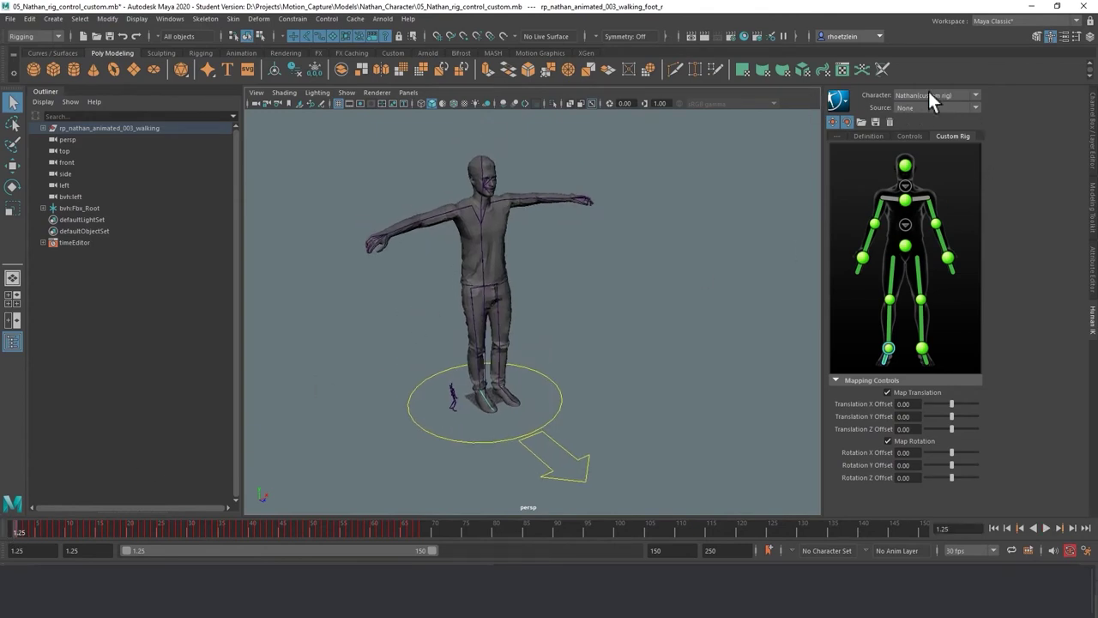
- Review the available characters and the source options for Nathan(custom rig), including bvh:BVH1, keeping Nathan as the active character
{"action": "left_click", "coordinate": [973, 96]}
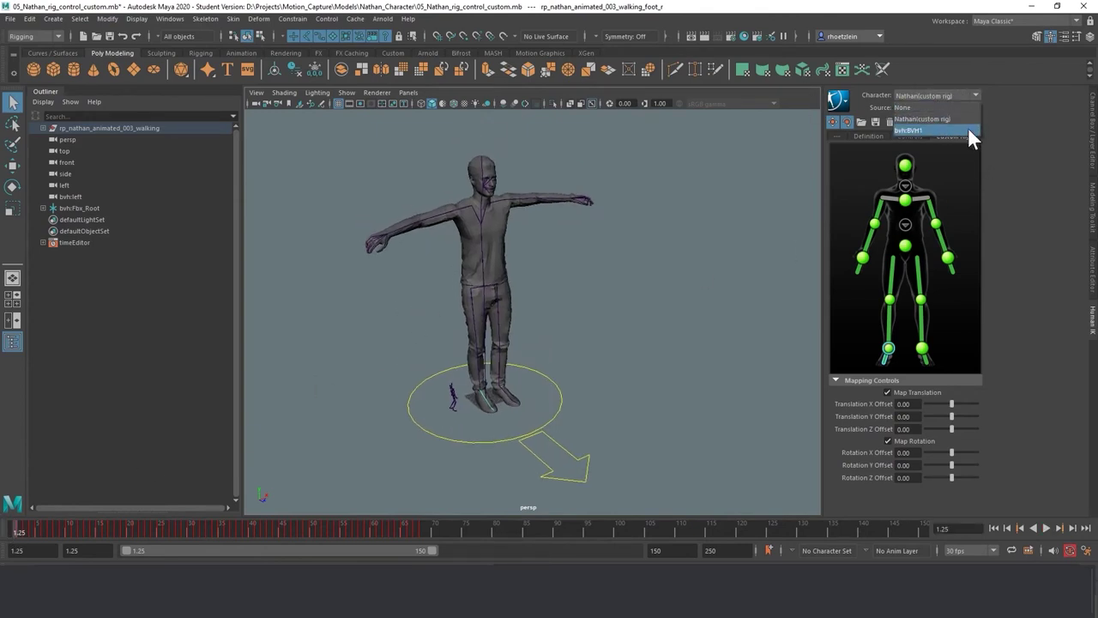
{"action": "left_click", "coordinate": [967, 118]}
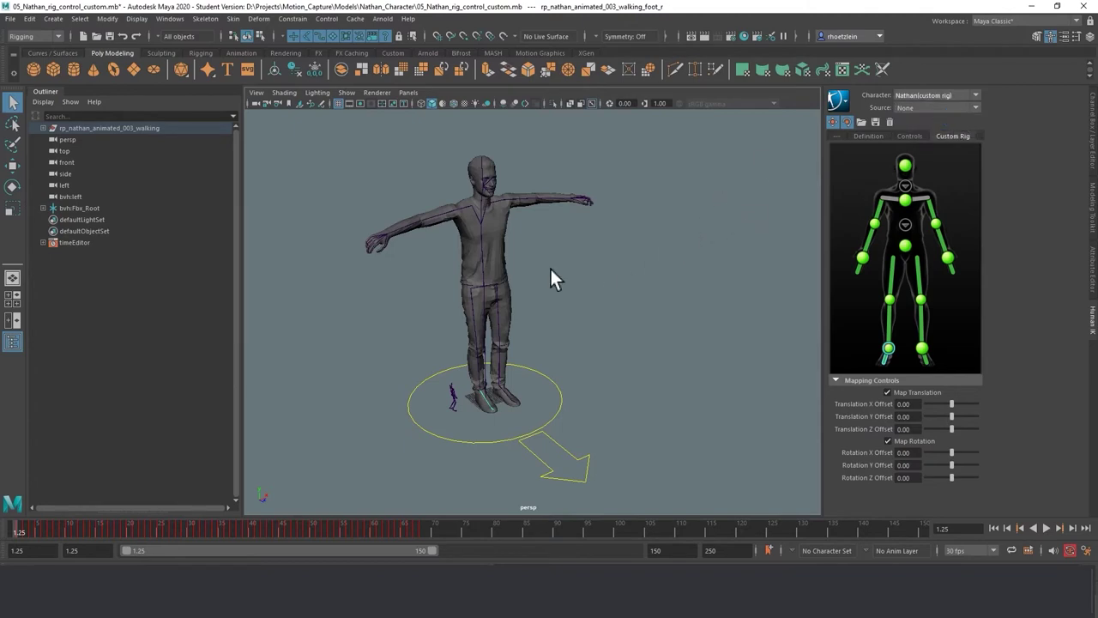
{"action": "scroll", "coordinate": [551, 269], "scroll_direction": "up", "scroll_amount": 2}
{"action": "middle_click_drag", "start_coordinate": [625, 242], "coordinate": [634, 262], "text": "alt"}
{"action": "left_click", "coordinate": [977, 107]}
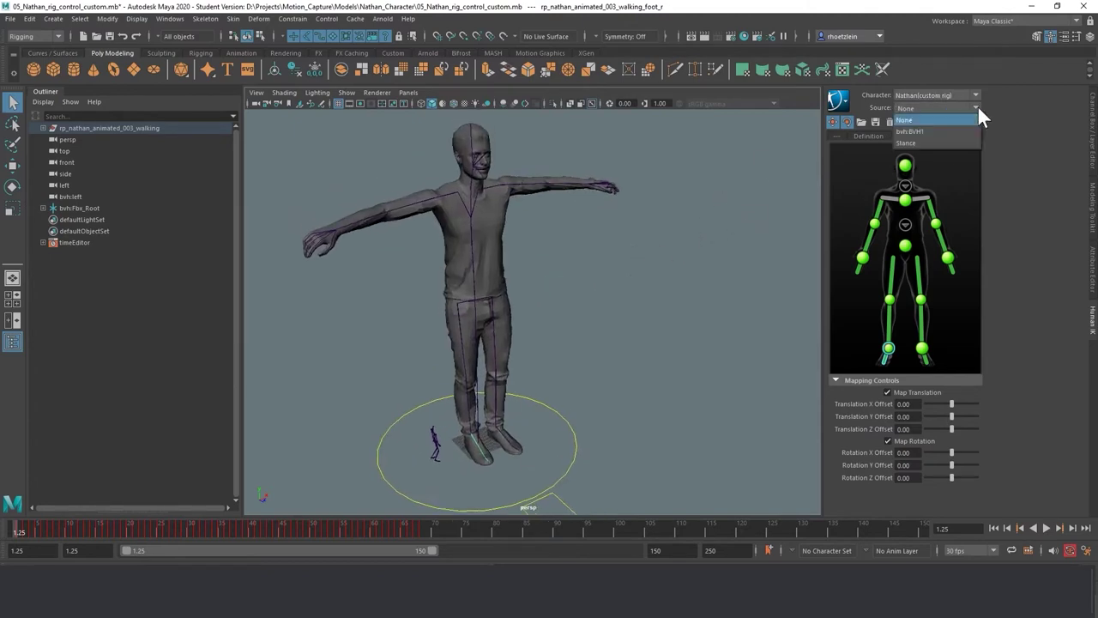
{"action": "left_click", "coordinate": [923, 132]}
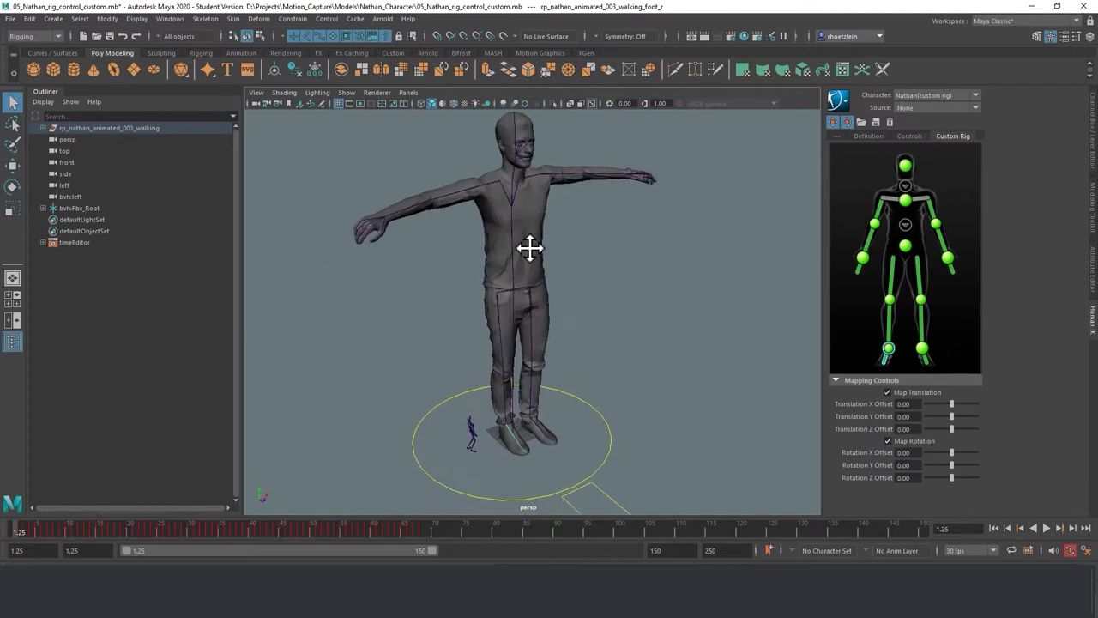
{"action": "left_click_drag", "start_coordinate": [530, 245], "coordinate": [552, 245], "text": "alt"}
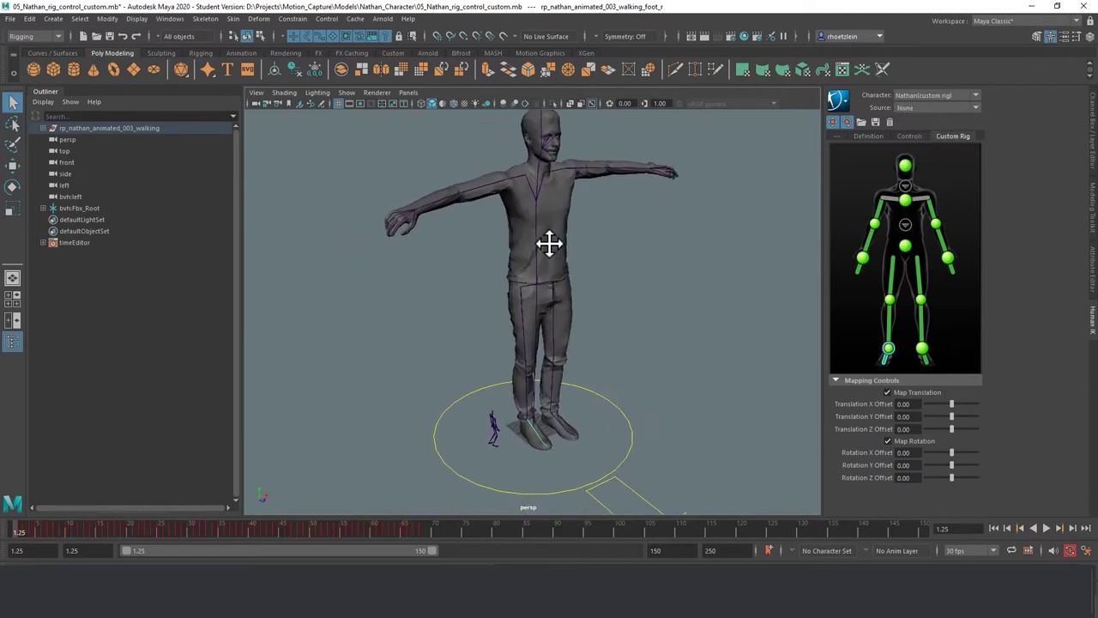
{"action": "scroll", "coordinate": [549, 328], "scroll_direction": "down", "scroll_amount": 2}
{"action": "middle_click_drag", "start_coordinate": [597, 268], "coordinate": [610, 287], "text": "alt"}
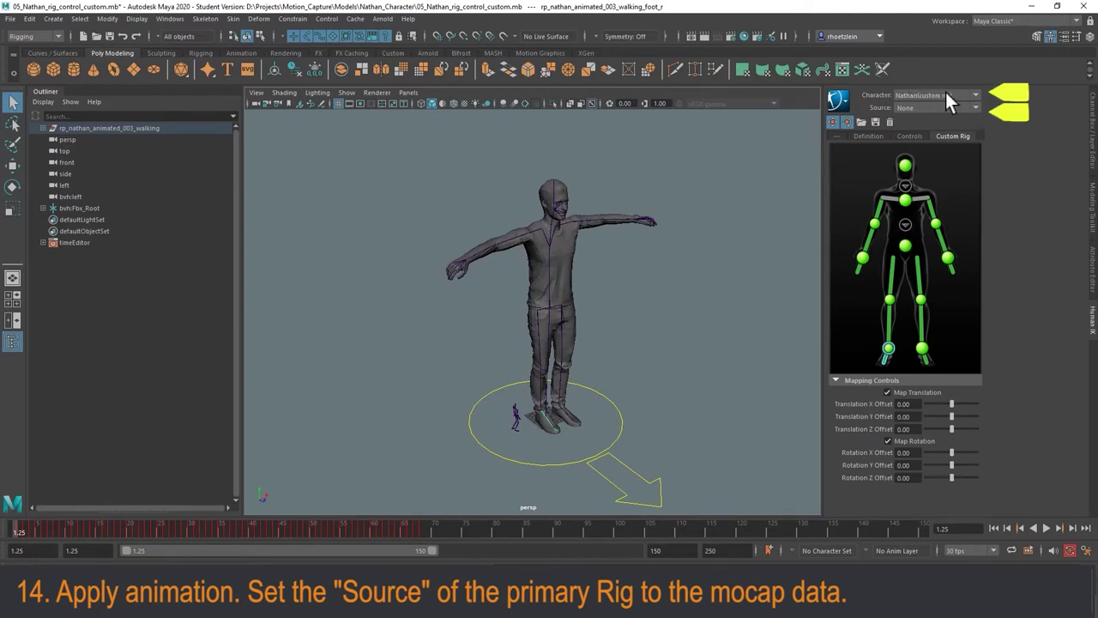
{"action": "left_click", "coordinate": [976, 106]}
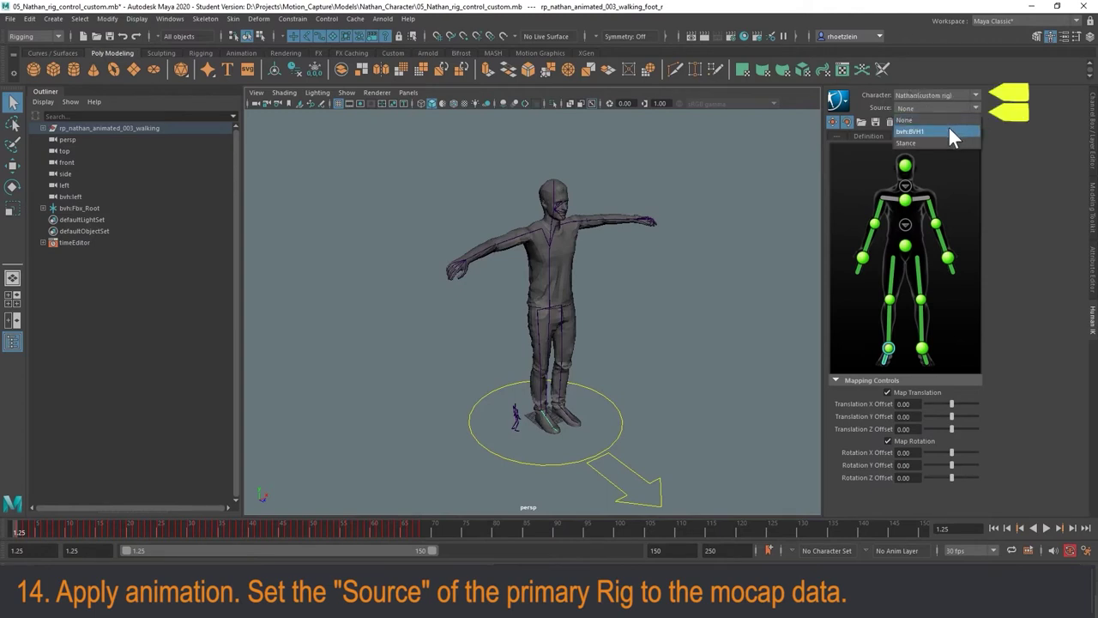
{"action": "left_click", "coordinate": [1001, 118]}
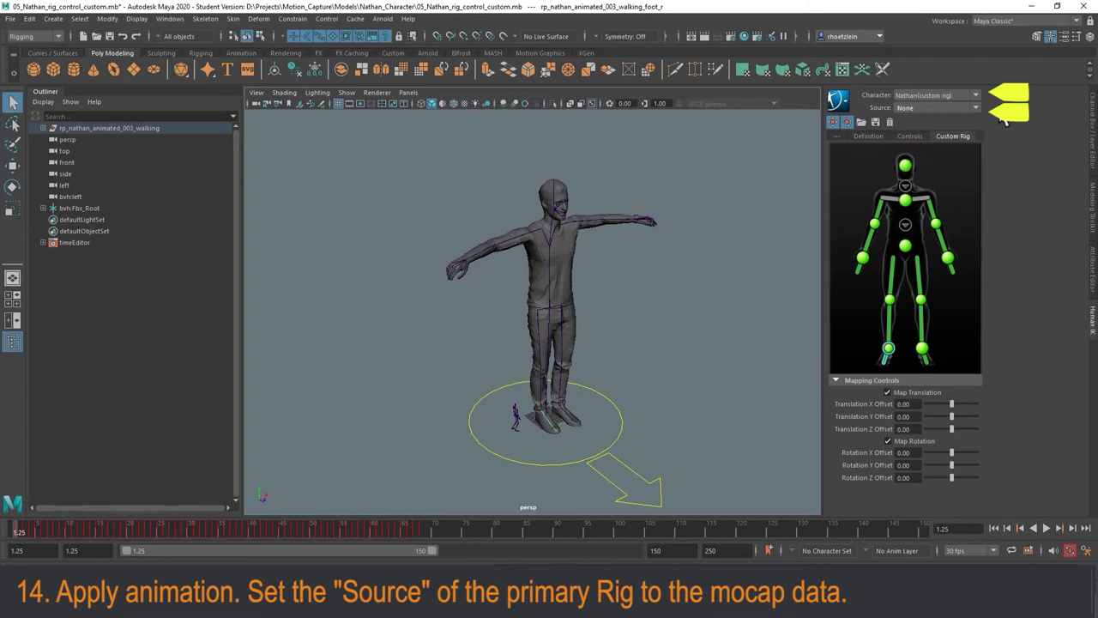
- Set the HumanIK source of the Nathan custom rig to the bvh:BVH1 mocap data
{"action": "left_click", "coordinate": [975, 105]}
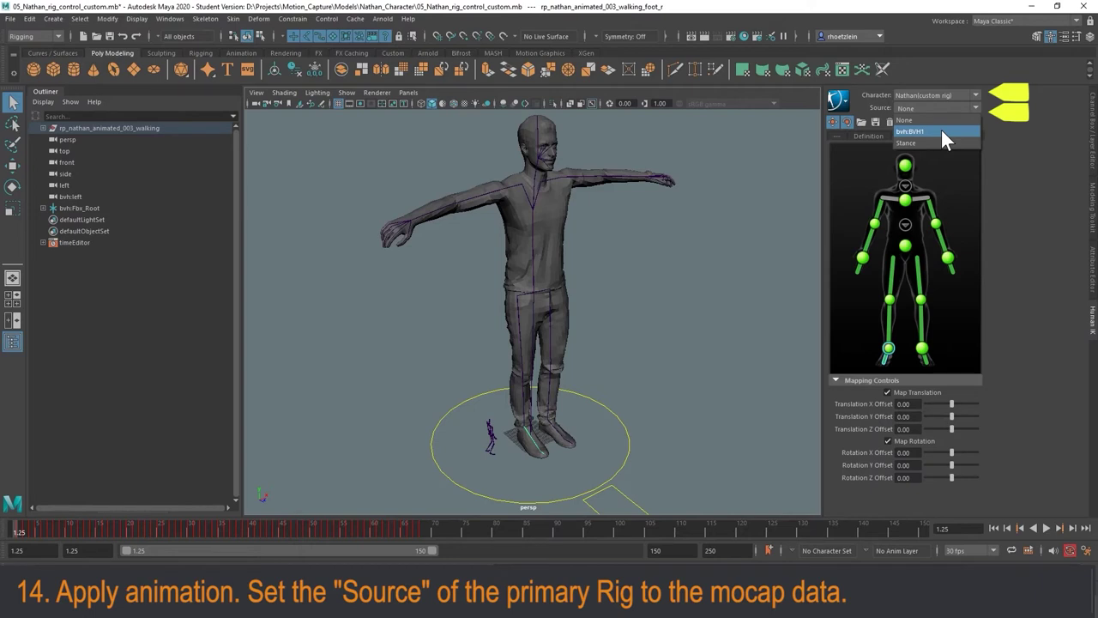
{"action": "left_click", "coordinate": [941, 131]}
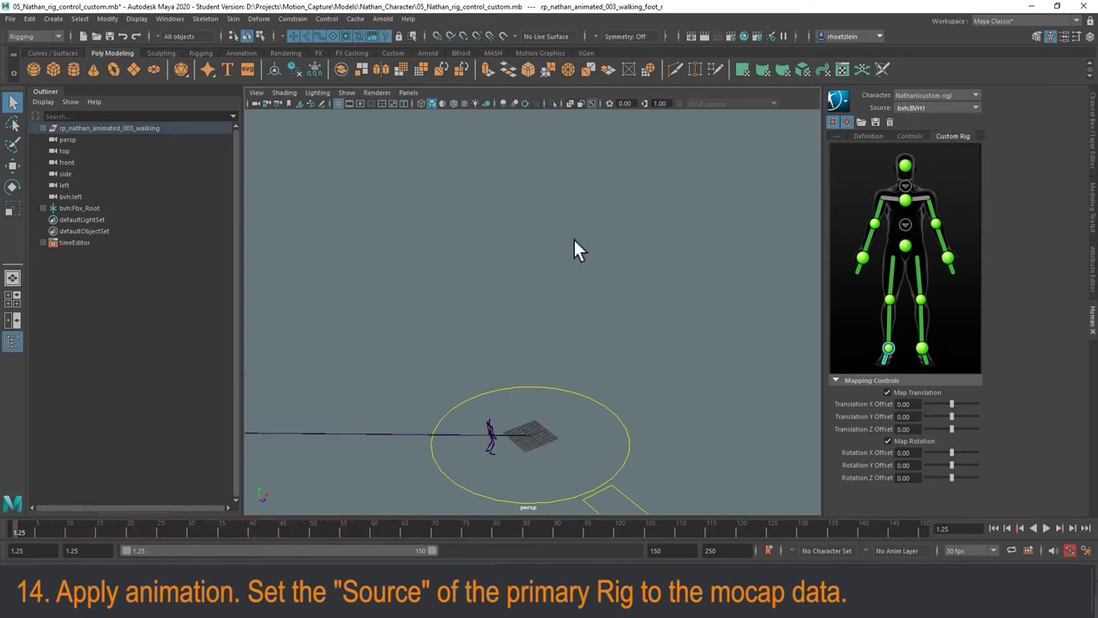
{"action": "scroll", "coordinate": [568, 225], "scroll_direction": "down", "scroll_amount": 2}
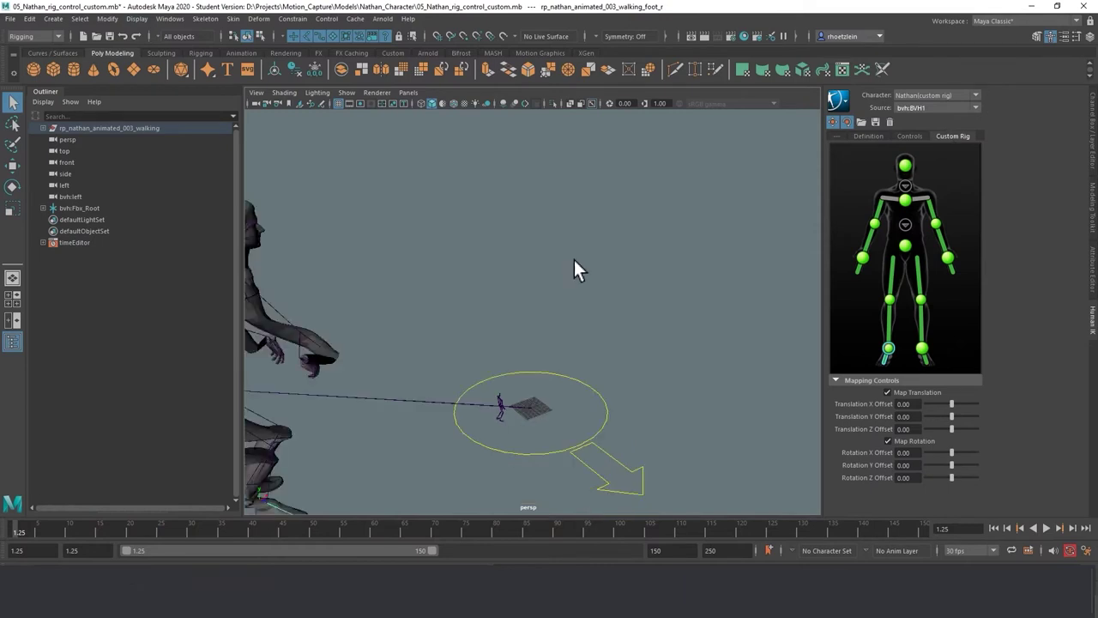
{"action": "scroll", "coordinate": [502, 311], "scroll_direction": "down", "scroll_amount": 2}
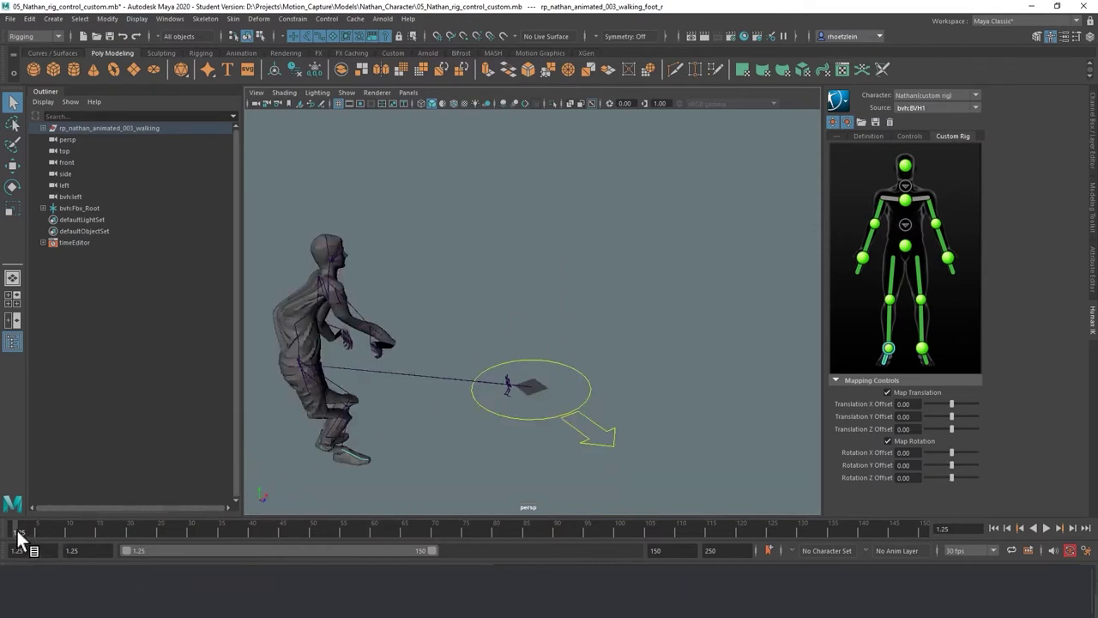
- Play back the retargeted animation and examine how the character moves from another angle
{"action": "key", "text": "alt+v"}
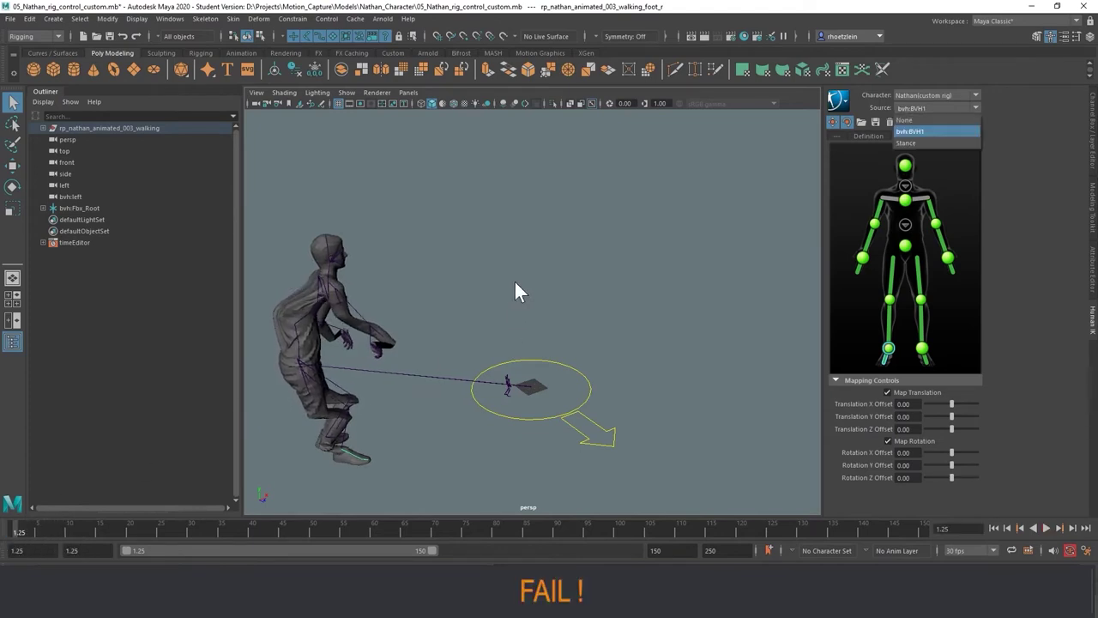
{"action": "left_click", "coordinate": [515, 282]}
{"action": "left_click", "coordinate": [222, 521]}
{"action": "key", "text": "alt+v"}
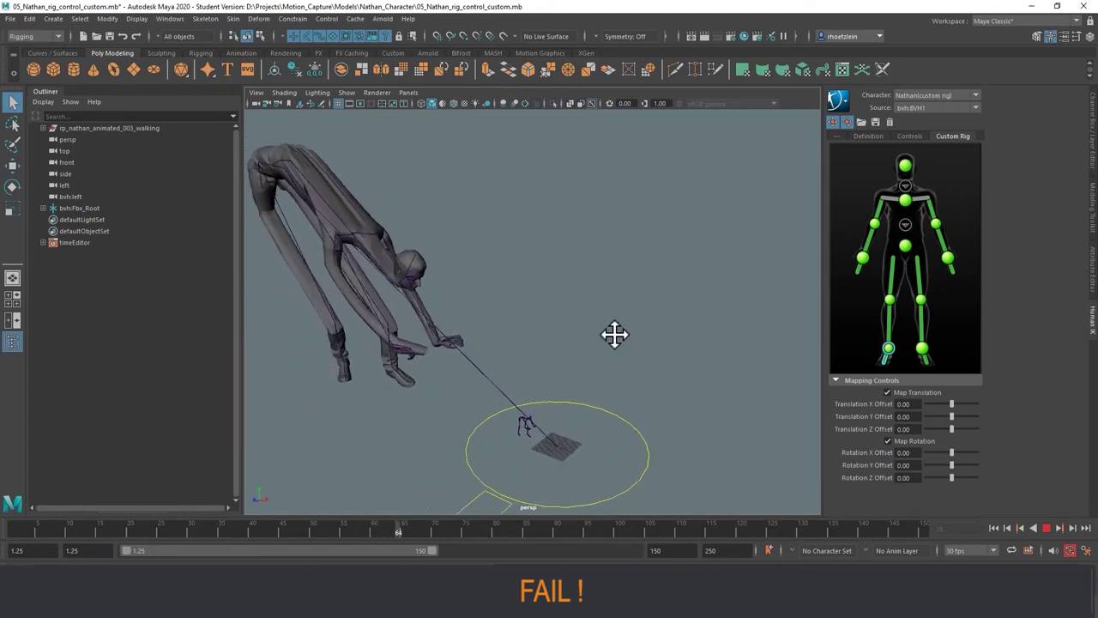
{"action": "middle_click_drag", "start_coordinate": [614, 334], "coordinate": [602, 332], "text": "alt"}
{"action": "left_click_drag", "start_coordinate": [597, 338], "coordinate": [598, 322], "text": "alt"}
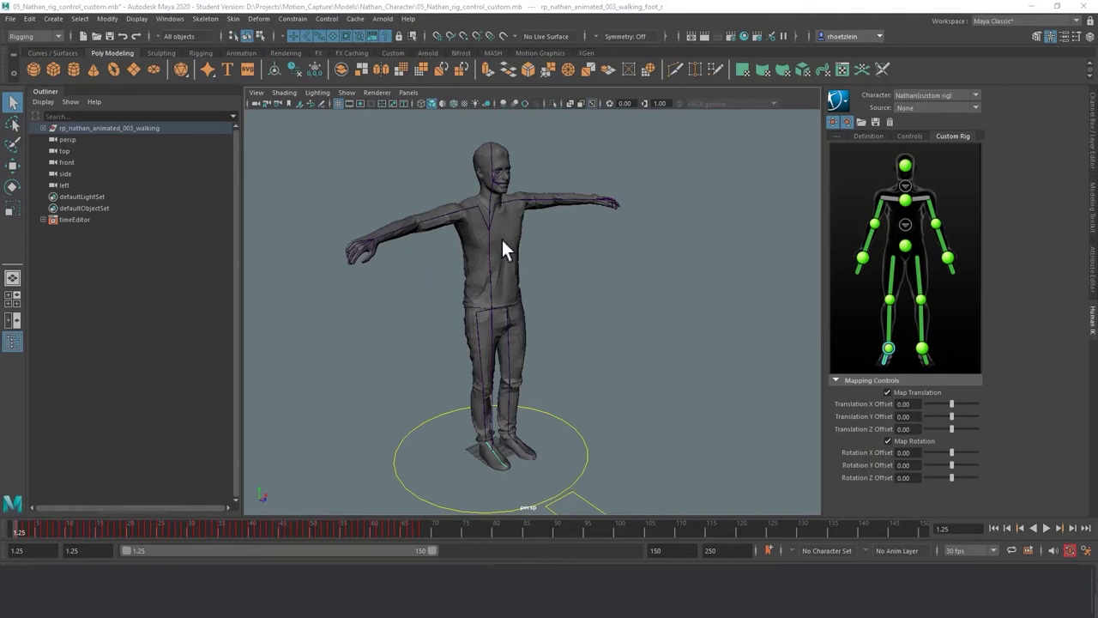
{"action": "scroll", "coordinate": [564, 284], "scroll_direction": "up", "scroll_amount": 3}
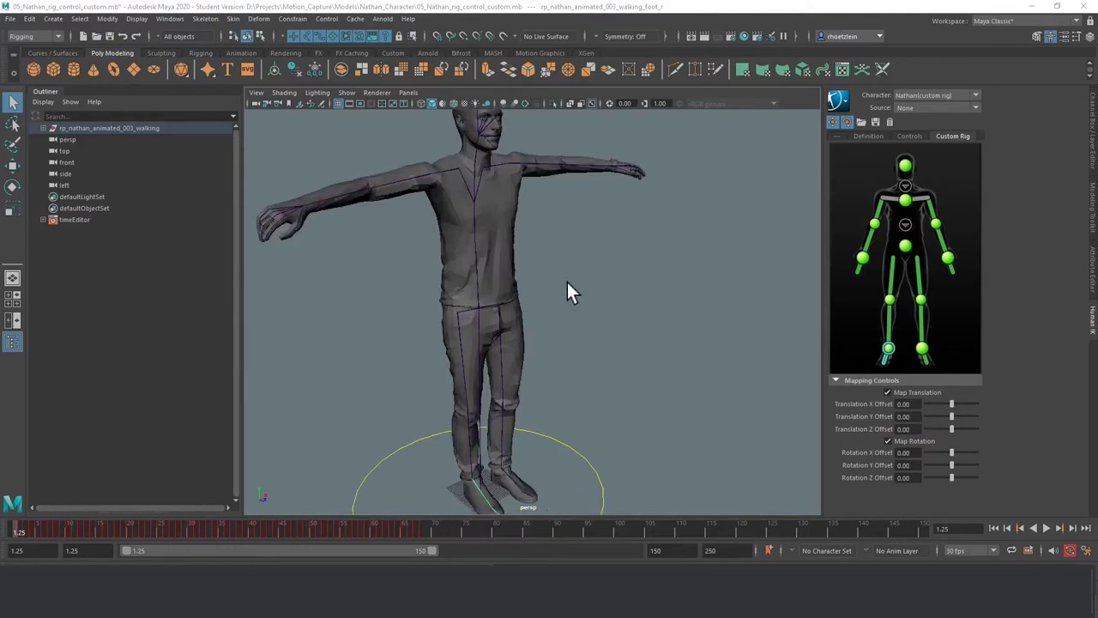
{"action": "middle_click_drag", "start_coordinate": [571, 261], "coordinate": [610, 292], "text": "alt"}
{"action": "mouse_move", "coordinate": [611, 294]}
{"action": "left_mouse_down", "text": "alt"}
{"action": "mouse_move", "coordinate": [603, 314]}
{"action": "mouse_move", "coordinate": [592, 294]}
{"action": "left_mouse_up", "text": "alt"}
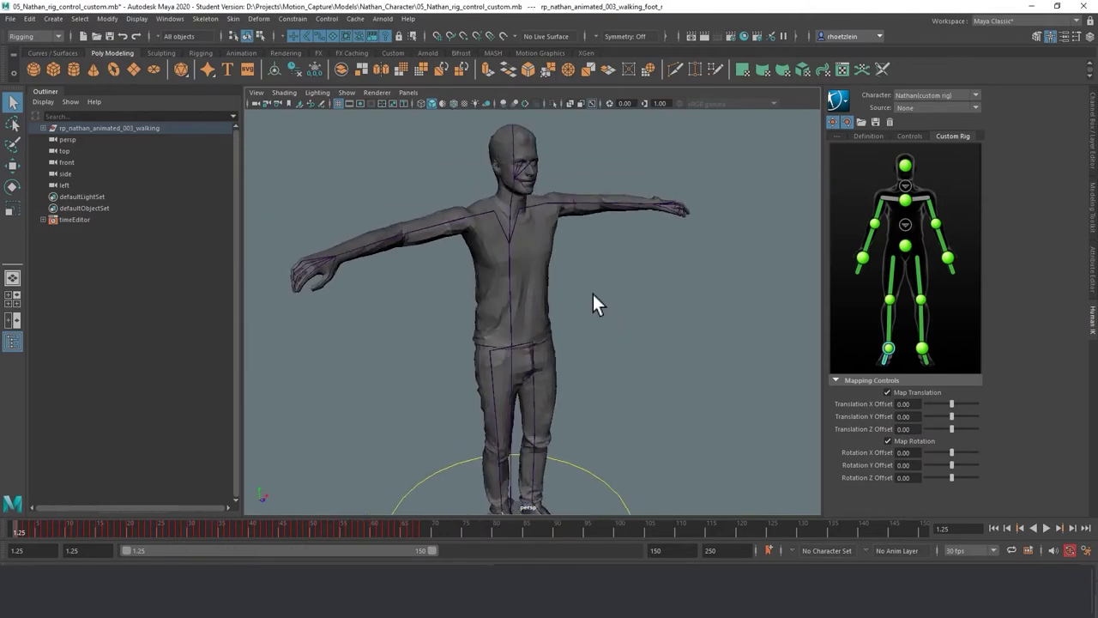
{"action": "middle_click_drag", "start_coordinate": [588, 276], "coordinate": [601, 300], "text": "alt"}
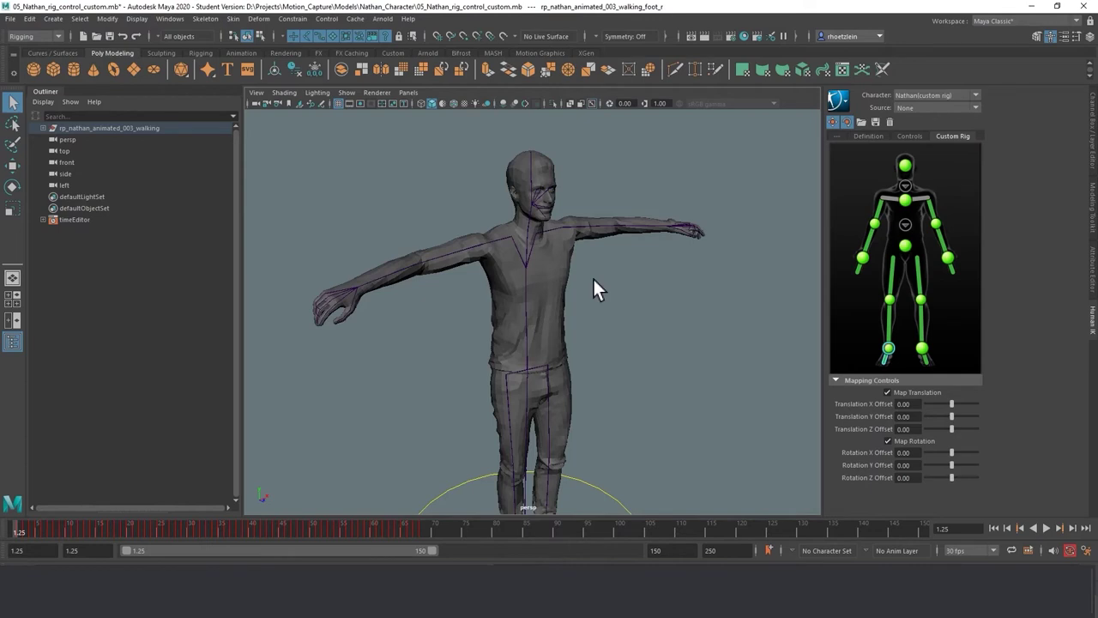
{"action": "middle_click_drag", "start_coordinate": [580, 309], "coordinate": [603, 289], "text": "alt"}
{"action": "scroll", "coordinate": [587, 280], "scroll_direction": "down", "scroll_amount": 3}
{"action": "scroll", "coordinate": [601, 283], "scroll_direction": "up", "scroll_amount": 3}
{"action": "mouse_move", "coordinate": [603, 290]}
{"action": "left_mouse_down", "text": "alt"}
{"action": "mouse_move", "coordinate": [581, 305]}
{"action": "mouse_move", "coordinate": [573, 297]}
{"action": "mouse_move", "coordinate": [595, 283]}
{"action": "mouse_move", "coordinate": [620, 297]}
{"action": "mouse_move", "coordinate": [603, 272]}
{"action": "mouse_move", "coordinate": [601, 287]}
{"action": "left_mouse_up", "text": "alt"}
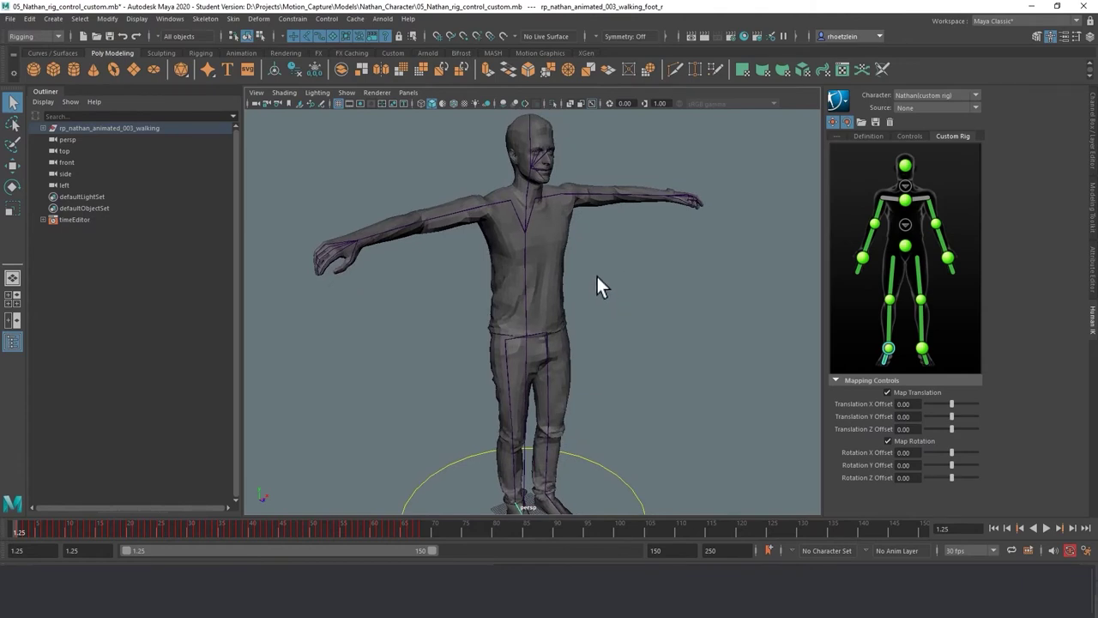
{"action": "key", "text": "alt"}
- Select the character's hip joint and examine the first level of the rp_nathan_animated_003_walking hierarchy
{"action": "left_click", "coordinate": [524, 338]}
{"action": "left_click", "coordinate": [620, 298]}
{"action": "left_click", "coordinate": [525, 340]}
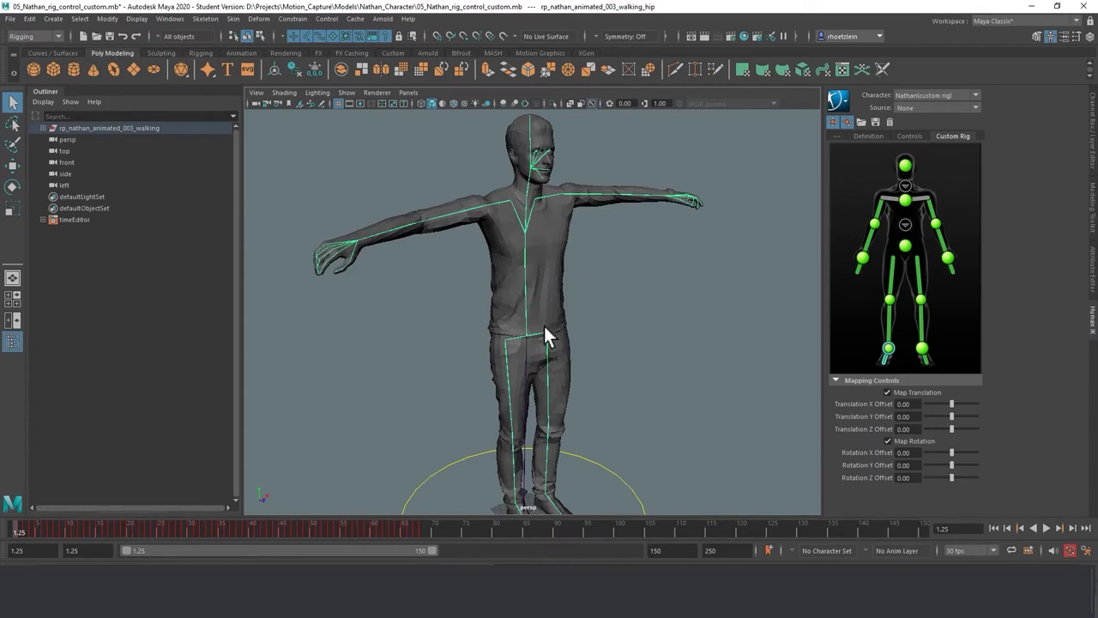
{"action": "left_click", "coordinate": [43, 128]}
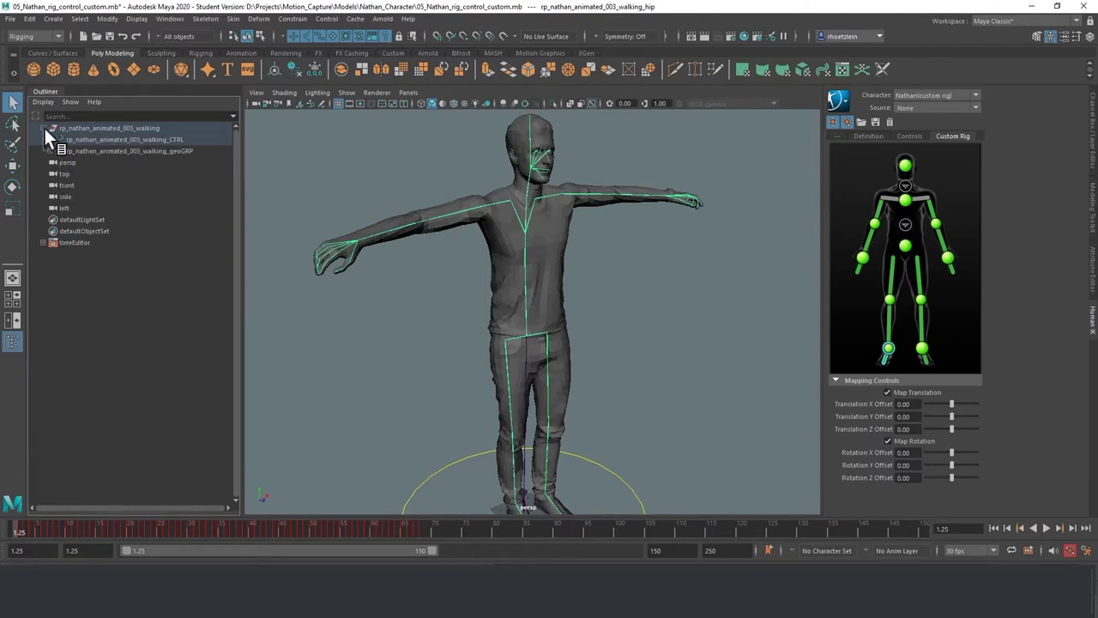
{"action": "left_click", "coordinate": [43, 128]}
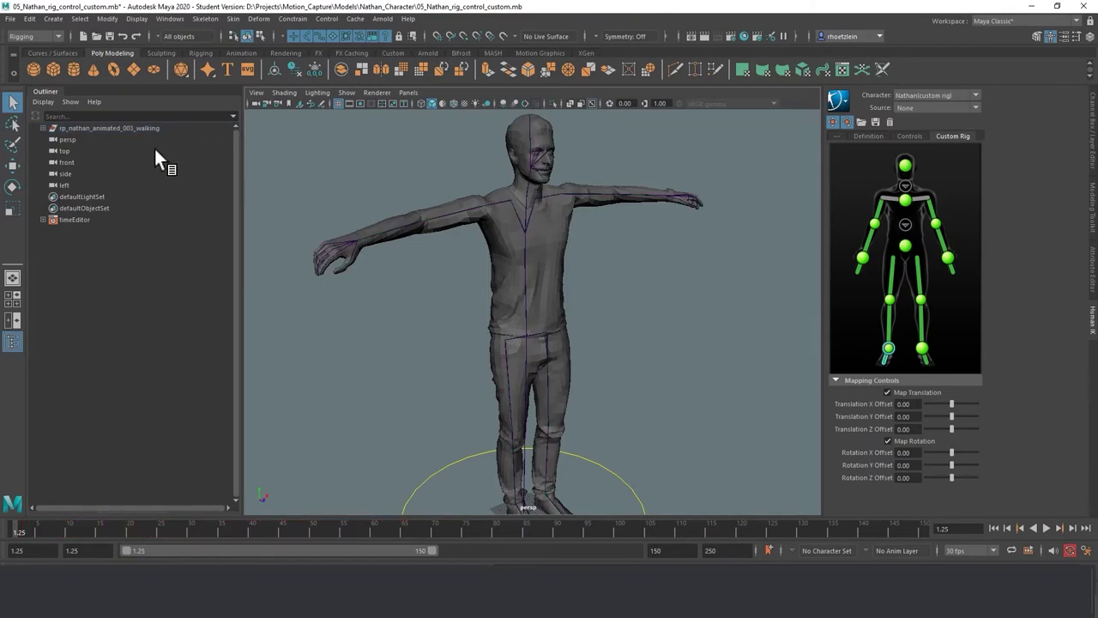
- Create a locator in the scene
{"action": "left_click", "coordinate": [112, 128]}
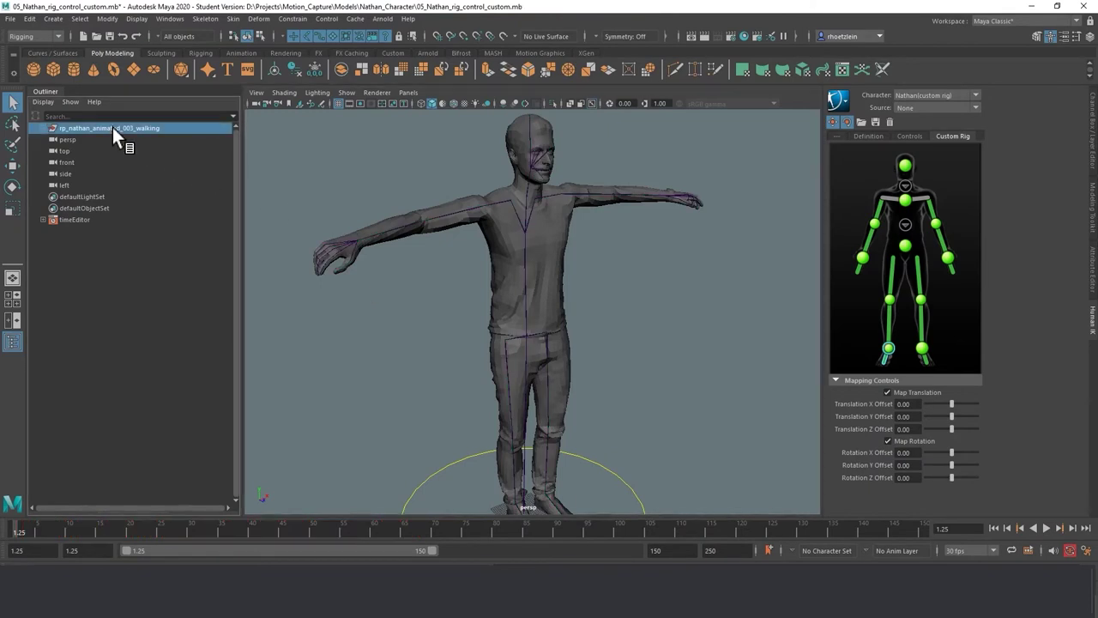
{"action": "left_click", "coordinate": [55, 19]}
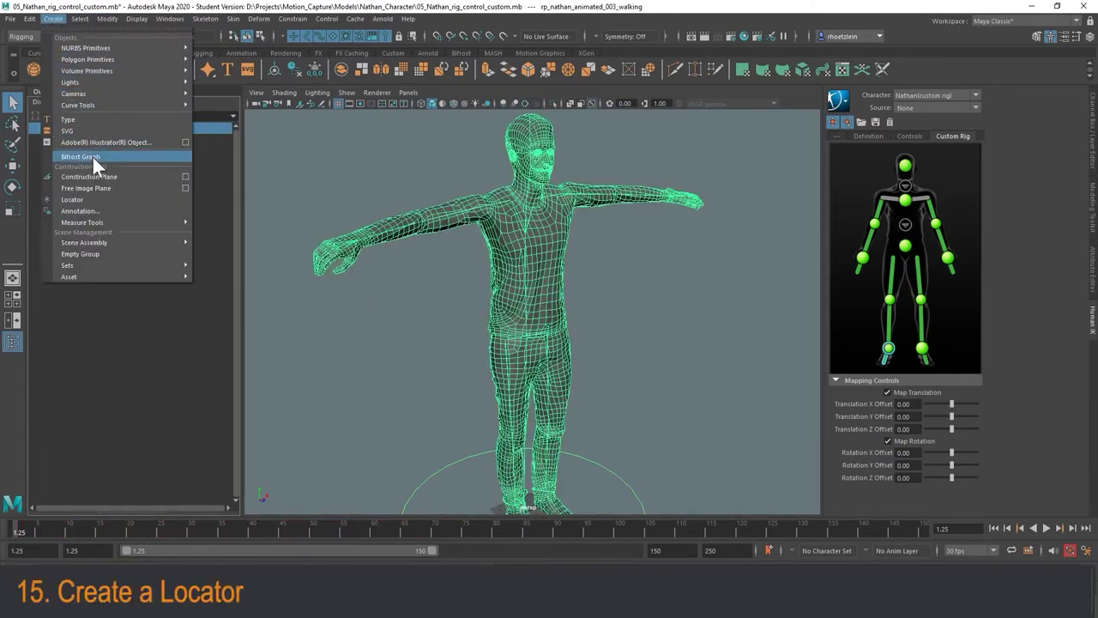
{"action": "left_click", "coordinate": [83, 199]}
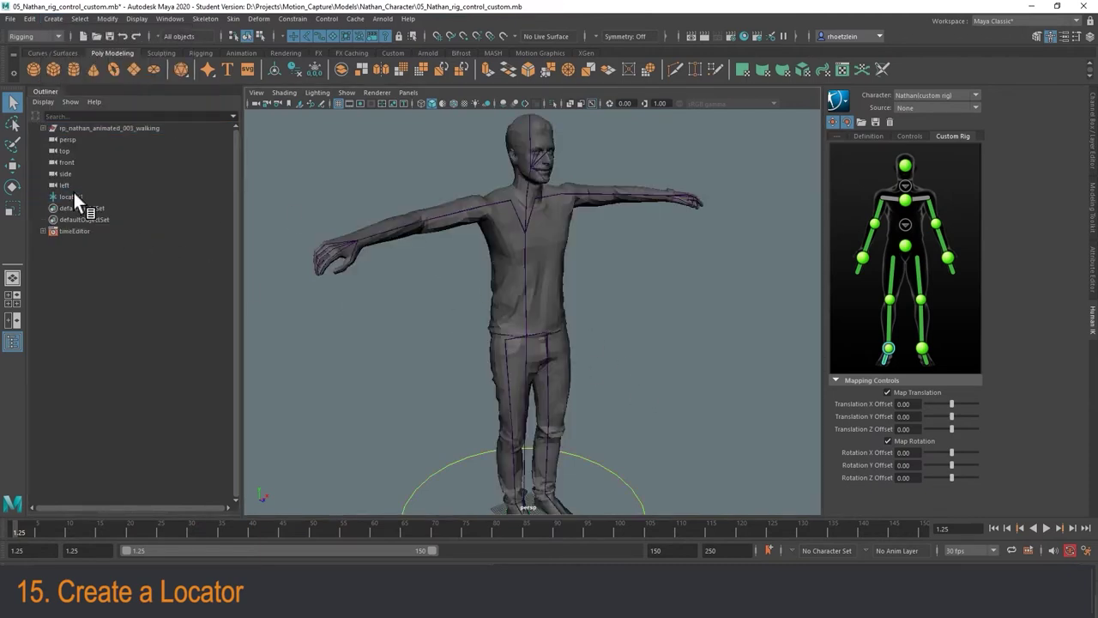
{"action": "left_click", "coordinate": [74, 193]}
- Parent the rp_nathan_animated_003_walking group under locator1 and expand the locator's hierarchy
{"action": "left_click", "coordinate": [87, 128]}
{"action": "middle_click_drag", "start_coordinate": [86, 128], "coordinate": [93, 174]}
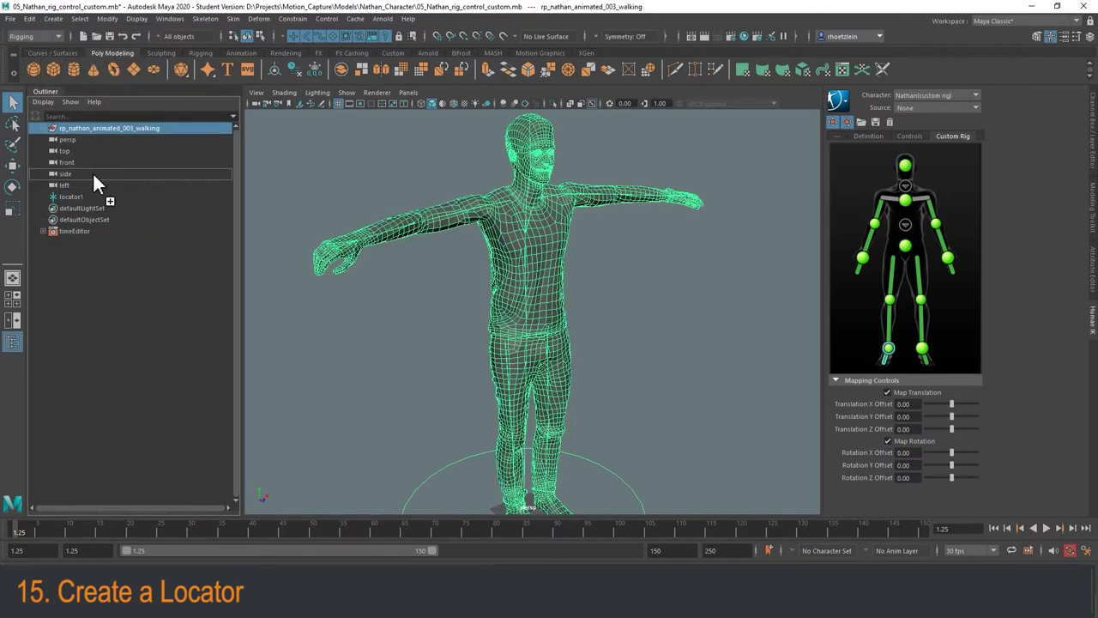
{"action": "left_click_drag", "start_coordinate": [92, 171], "coordinate": [74, 195]}
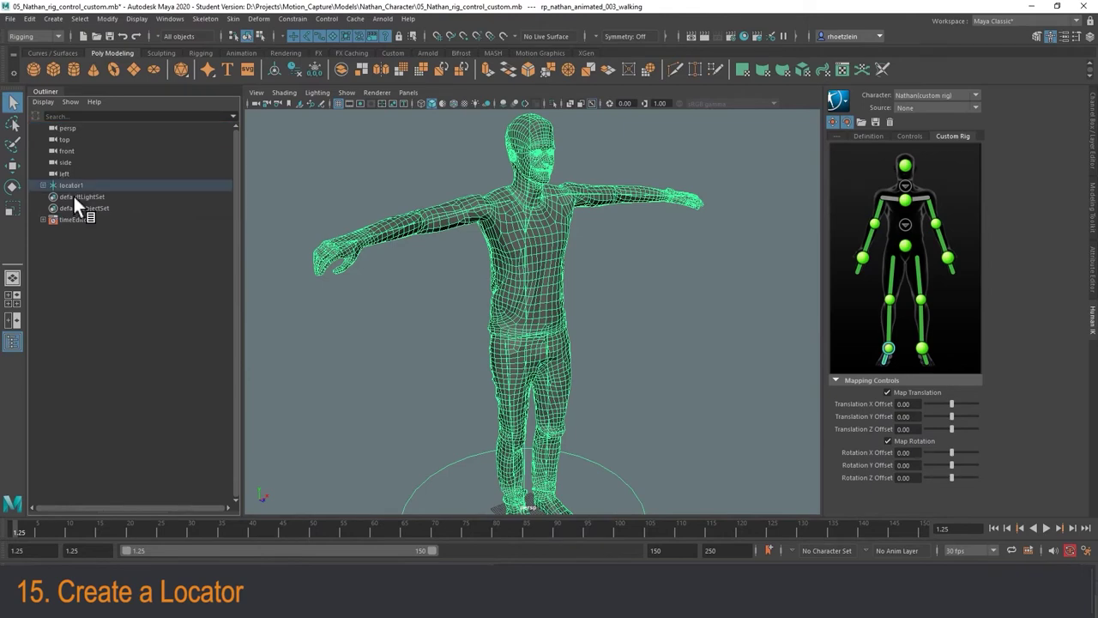
{"action": "left_click", "coordinate": [44, 185]}
{"action": "left_click", "coordinate": [281, 174]}
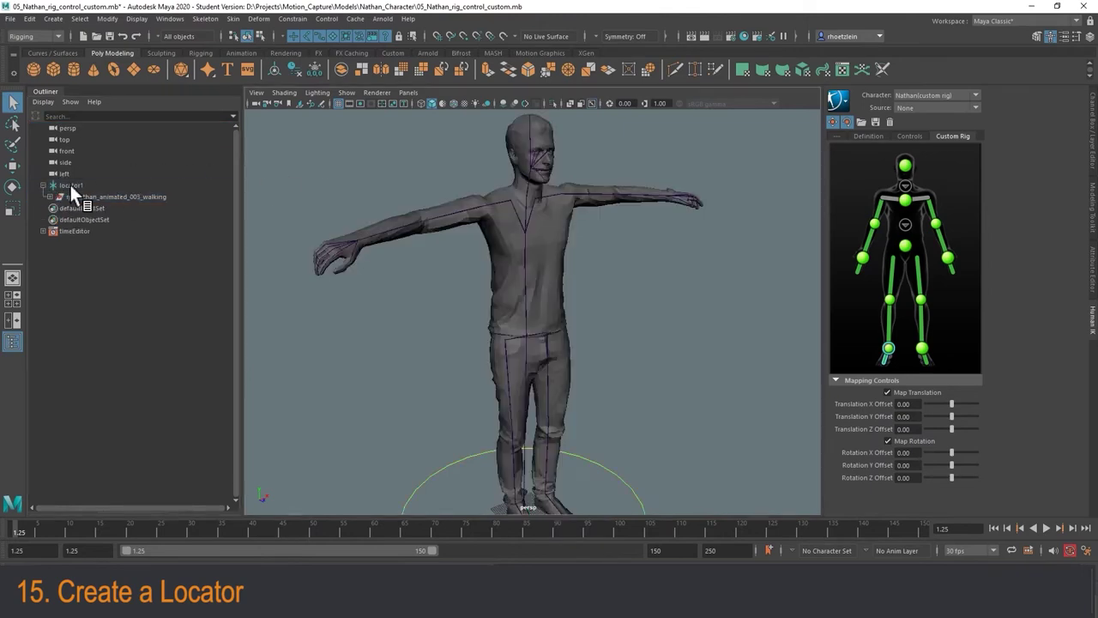
- Test moving locator1 together with the character on the ground plane, and undo the move
{"action": "left_click", "coordinate": [61, 184]}
{"action": "key", "text": "w"}
{"action": "scroll", "coordinate": [573, 382], "scroll_direction": "down", "scroll_amount": 5}
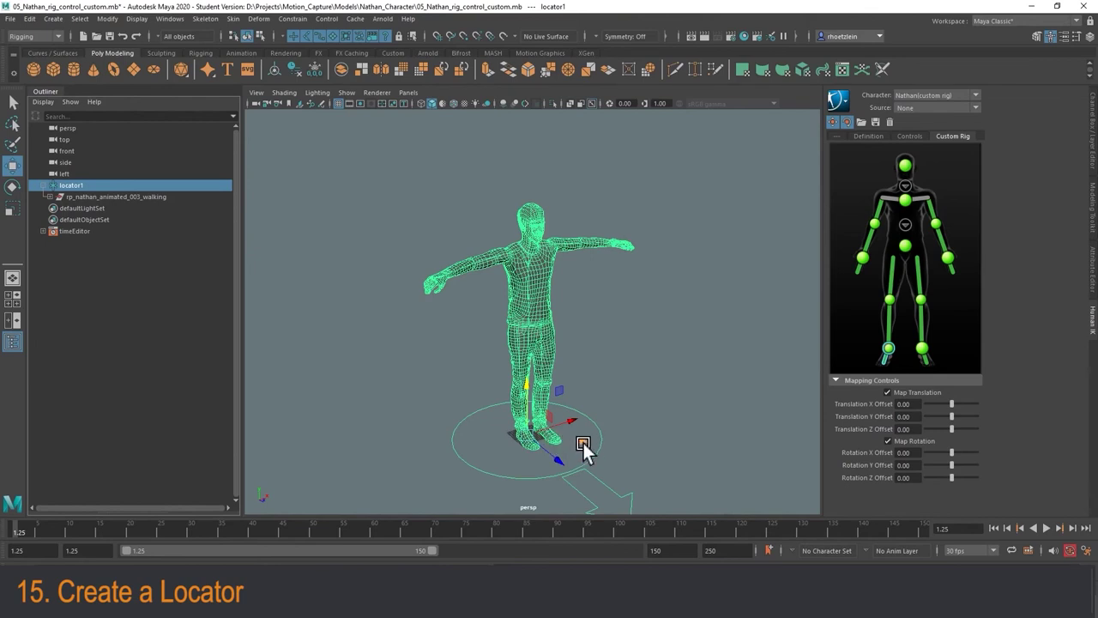
{"action": "mouse_move", "coordinate": [583, 445]}
{"action": "left_mouse_down"}
{"action": "mouse_move", "coordinate": [609, 408]}
{"action": "mouse_move", "coordinate": [503, 397]}
{"action": "mouse_move", "coordinate": [652, 438]}
{"action": "mouse_move", "coordinate": [540, 425]}
{"action": "mouse_move", "coordinate": [606, 429]}
{"action": "mouse_move", "coordinate": [585, 440]}
{"action": "mouse_move", "coordinate": [554, 435]}
{"action": "mouse_move", "coordinate": [592, 442]}
{"action": "mouse_move", "coordinate": [569, 432]}
{"action": "mouse_move", "coordinate": [589, 443]}
{"action": "mouse_move", "coordinate": [563, 448]}
{"action": "mouse_move", "coordinate": [593, 434]}
{"action": "mouse_move", "coordinate": [571, 443]}
{"action": "mouse_move", "coordinate": [579, 439]}
{"action": "left_mouse_up"}
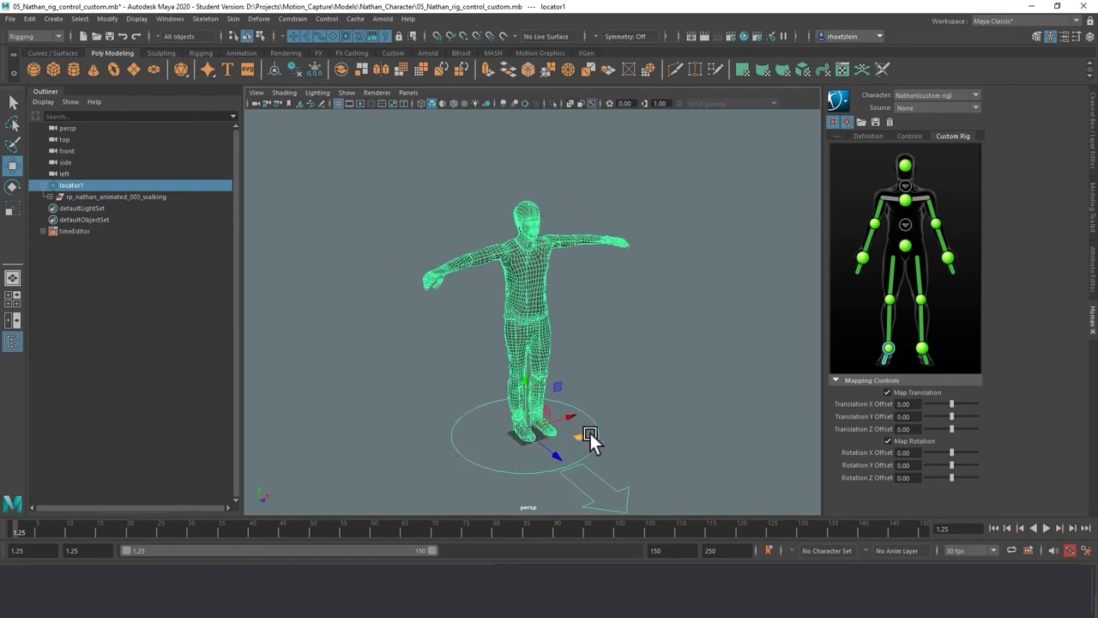
{"action": "key", "text": "ctrl+z"}
{"action": "key", "text": "ctrl+z"}
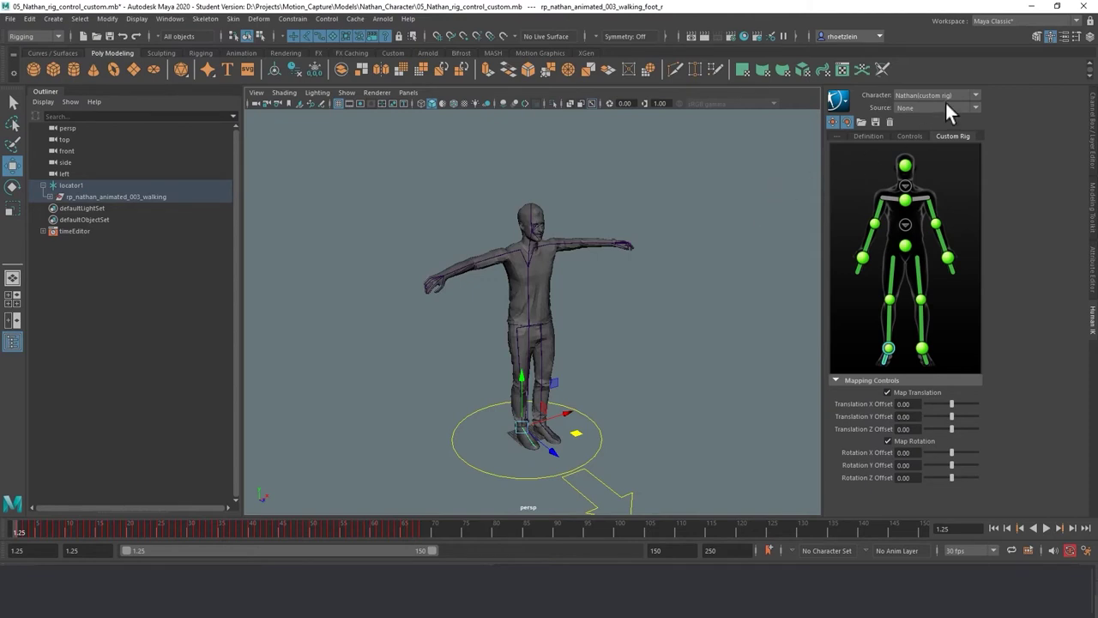
- Select locator1 and check its translate, rotate and scale attributes
{"action": "left_click", "coordinate": [1064, 37]}
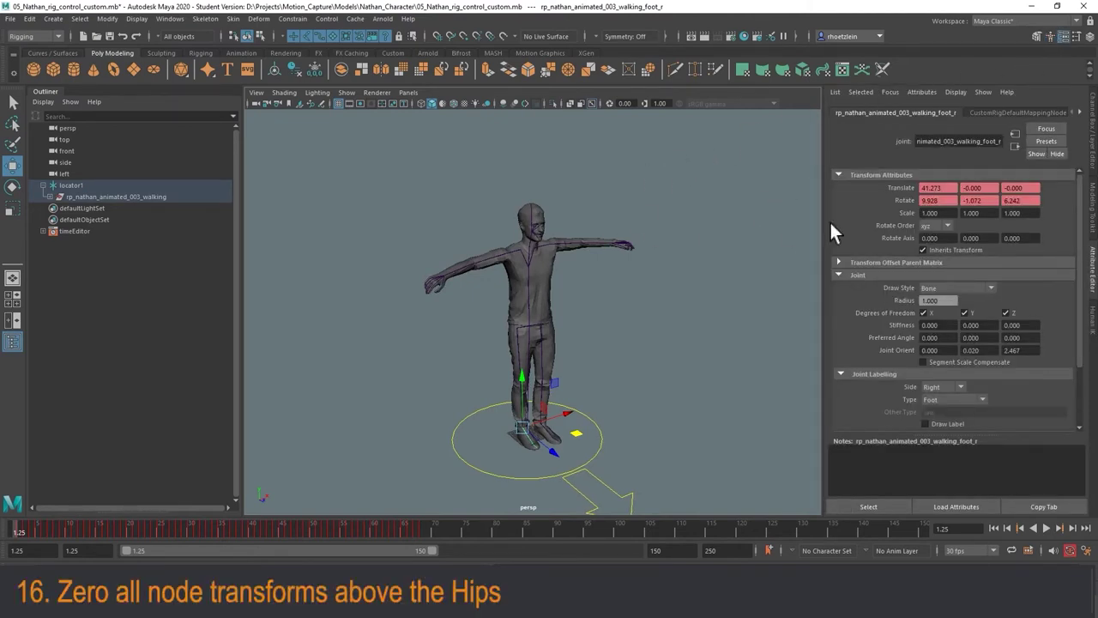
{"action": "left_click", "coordinate": [436, 183]}
{"action": "left_click", "coordinate": [81, 186]}
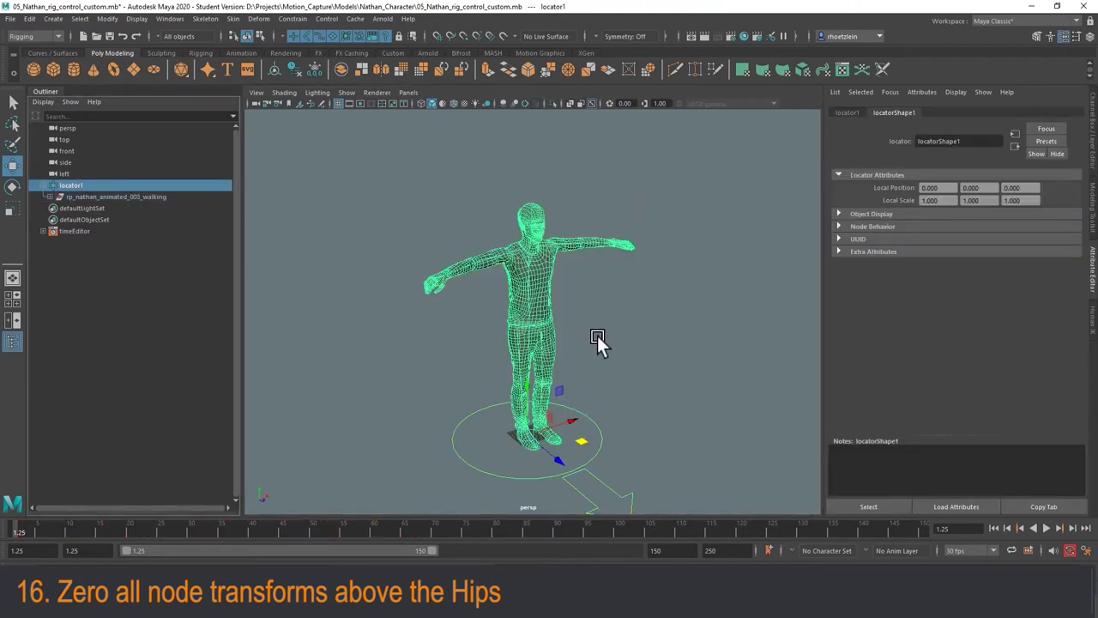
{"action": "scroll", "coordinate": [597, 335], "scroll_direction": "up", "scroll_amount": 3}
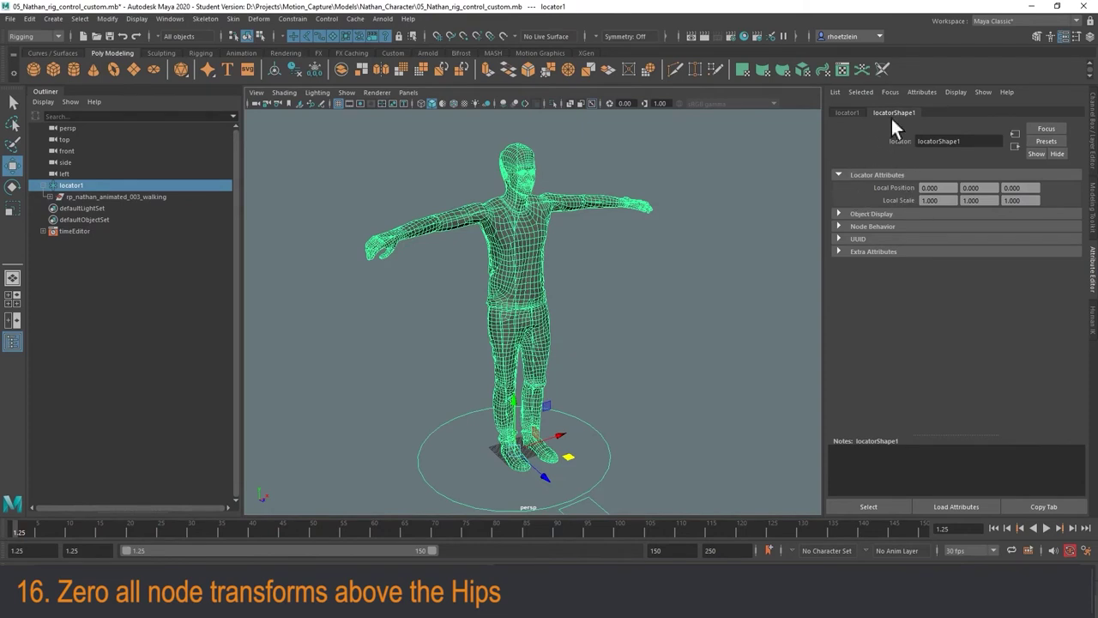
{"action": "left_click", "coordinate": [850, 112]}
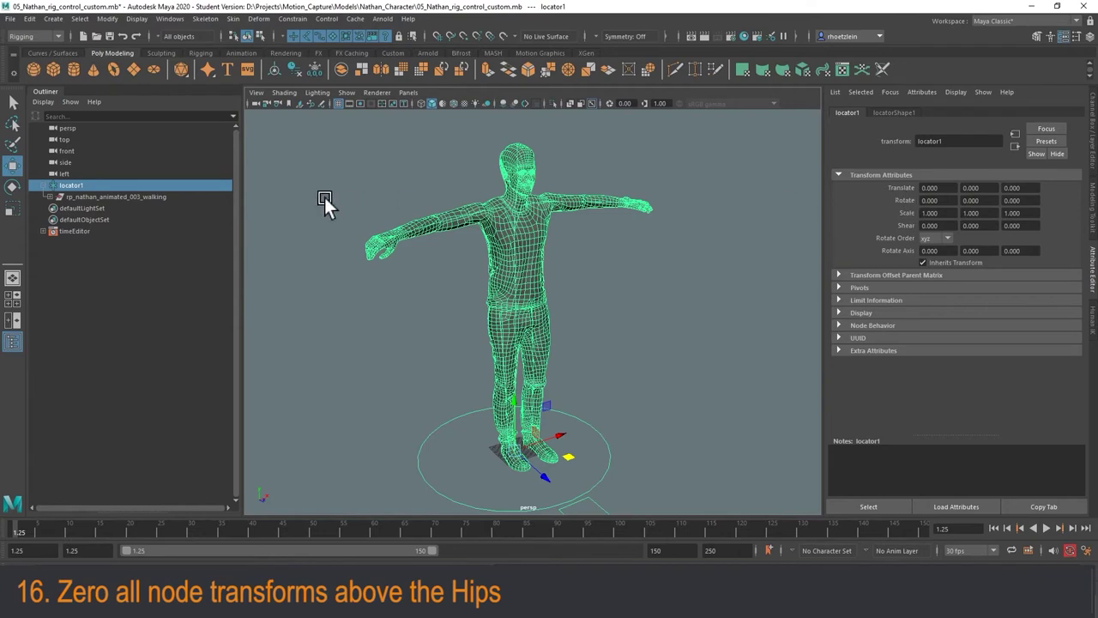
- Check the transform attributes of the rp_nathan_animated_003_walking group and its rp_nathan_animated_003_walking_CTRL node
{"action": "left_click", "coordinate": [146, 199]}
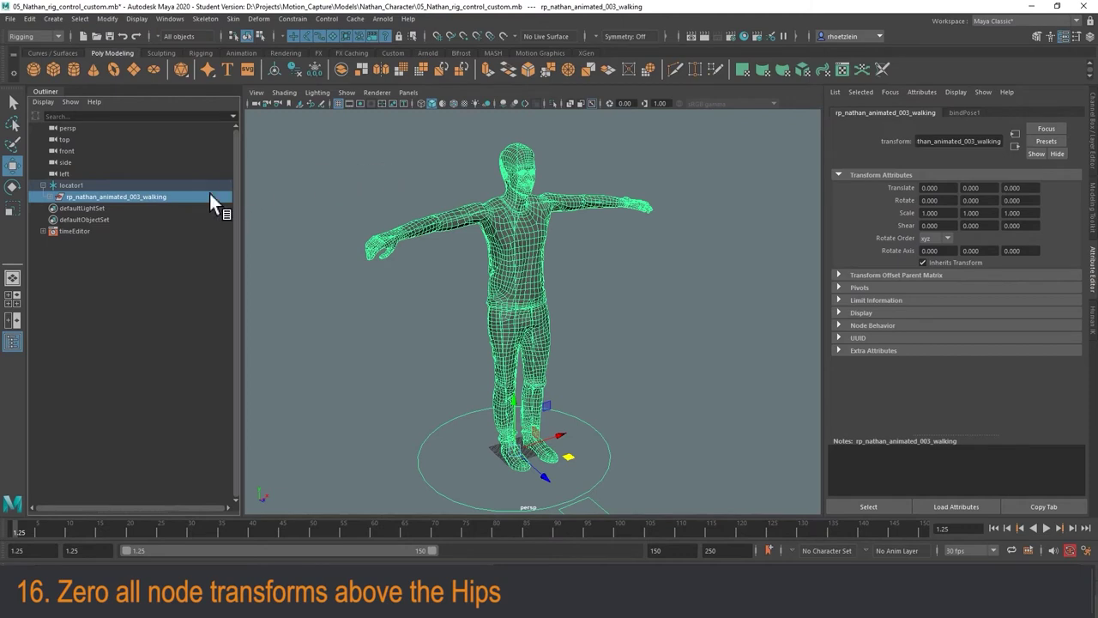
{"action": "left_click", "coordinate": [966, 113]}
{"action": "left_click", "coordinate": [686, 297]}
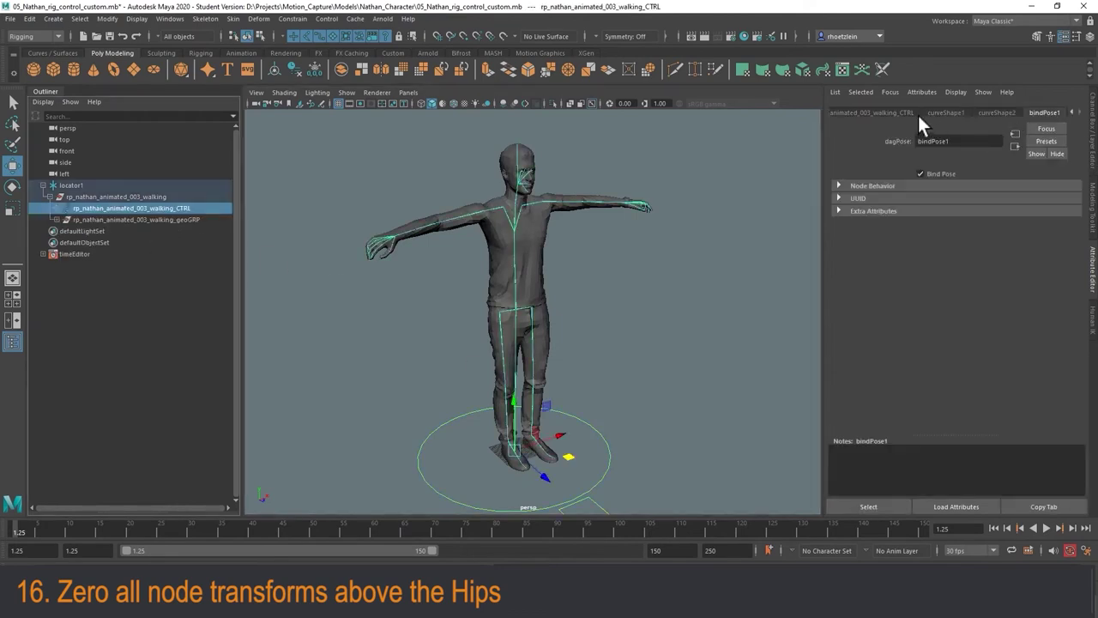
{"action": "left_click", "coordinate": [881, 112]}
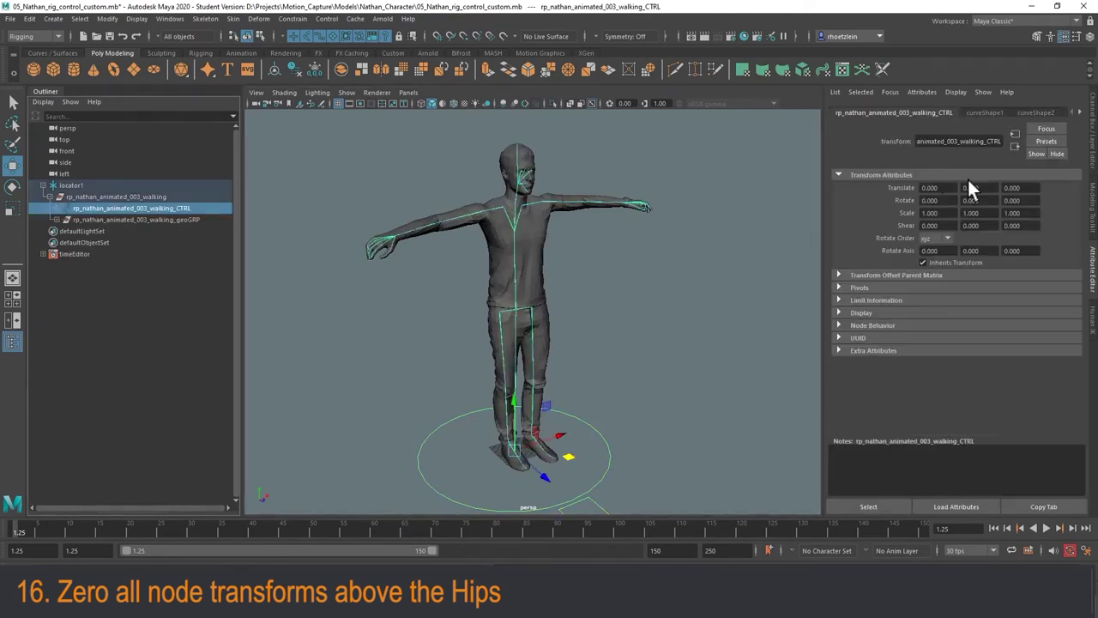
- Expand the control's hierarchy and compare the transform attributes of the root and hip joints
{"action": "left_click", "coordinate": [56, 208]}
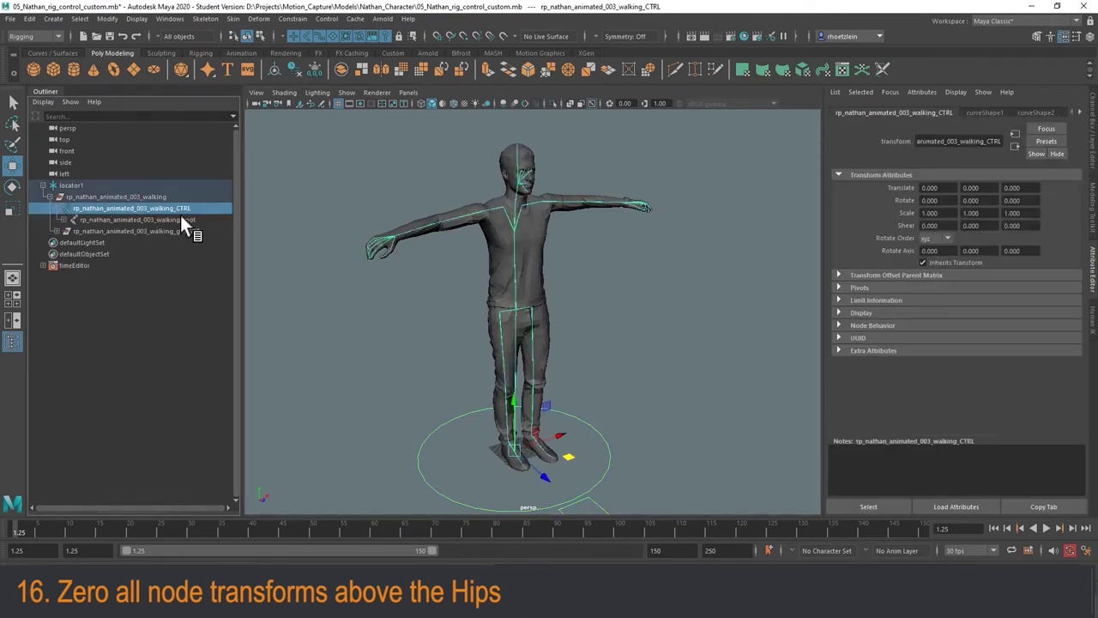
{"action": "left_click", "coordinate": [170, 220]}
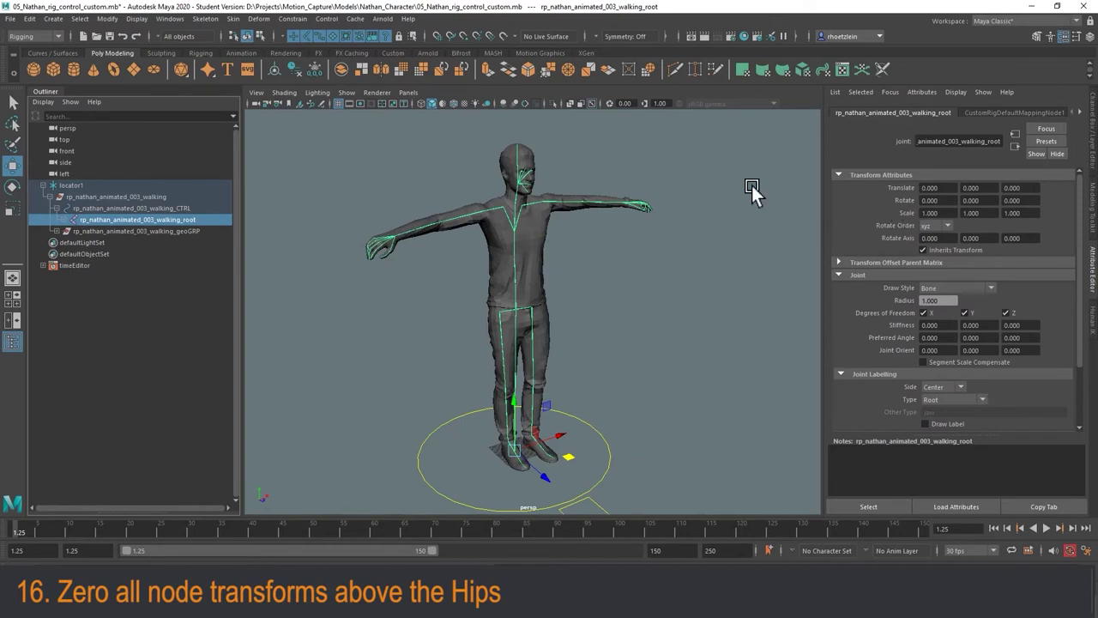
{"action": "left_click", "coordinate": [64, 220]}
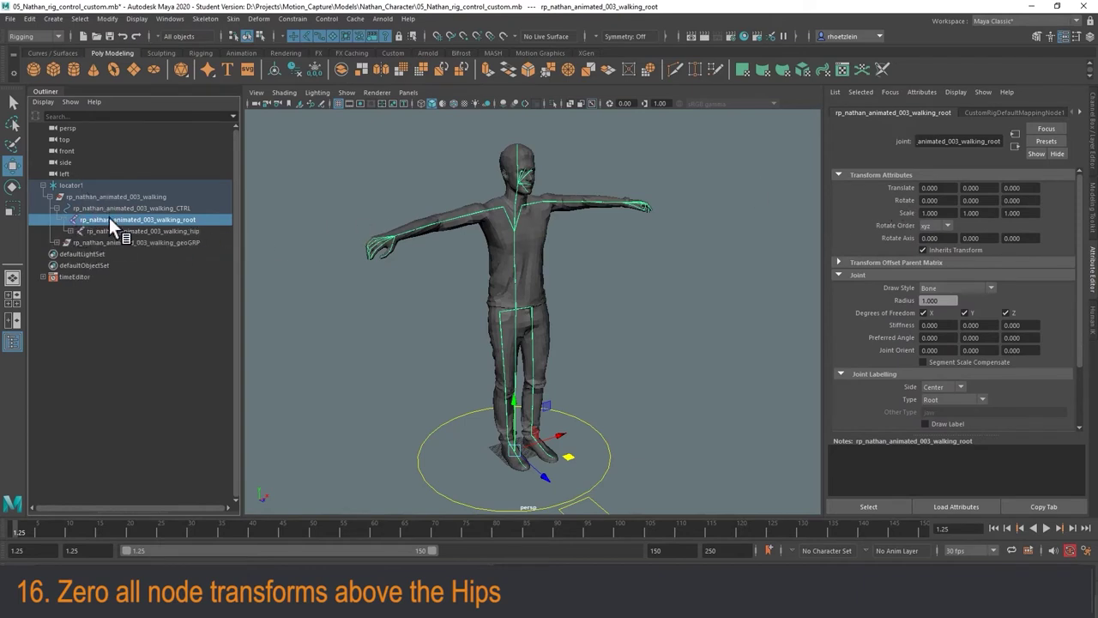
{"action": "left_click", "coordinate": [103, 231]}
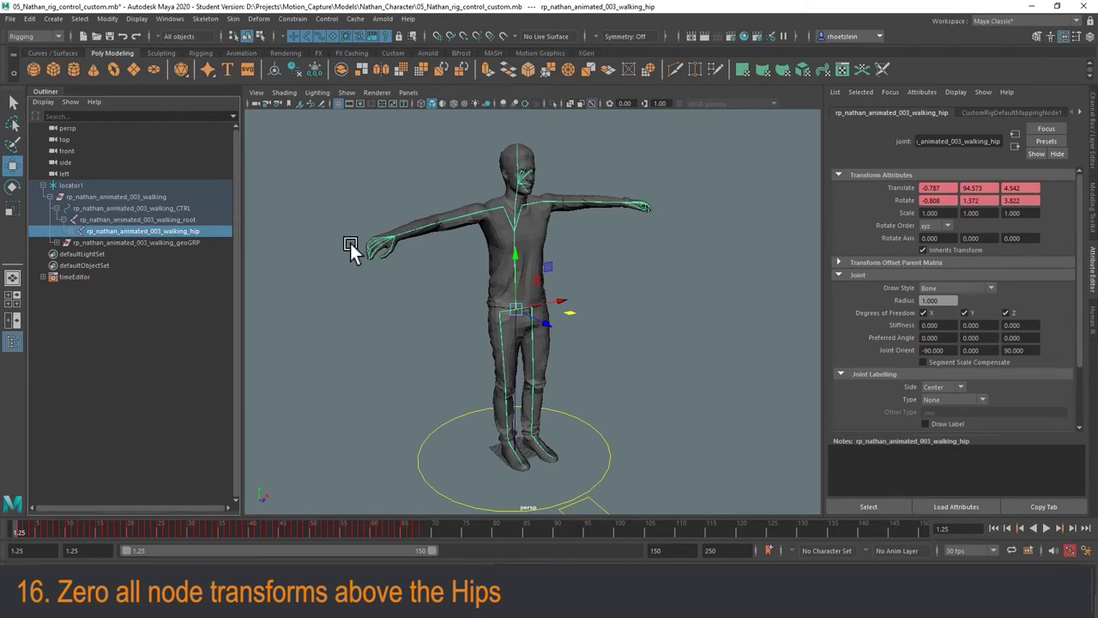
{"action": "left_click", "coordinate": [228, 220]}
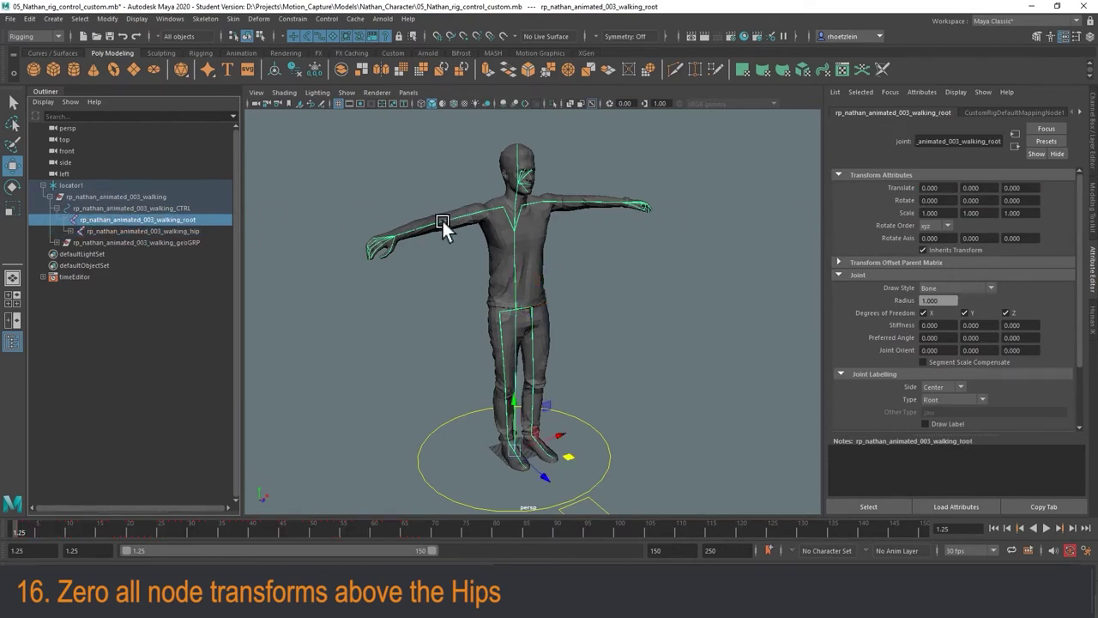
- Check the transform attributes of the hip joint and each parent node up to locator1, then clear the selection
{"action": "left_click", "coordinate": [158, 229]}
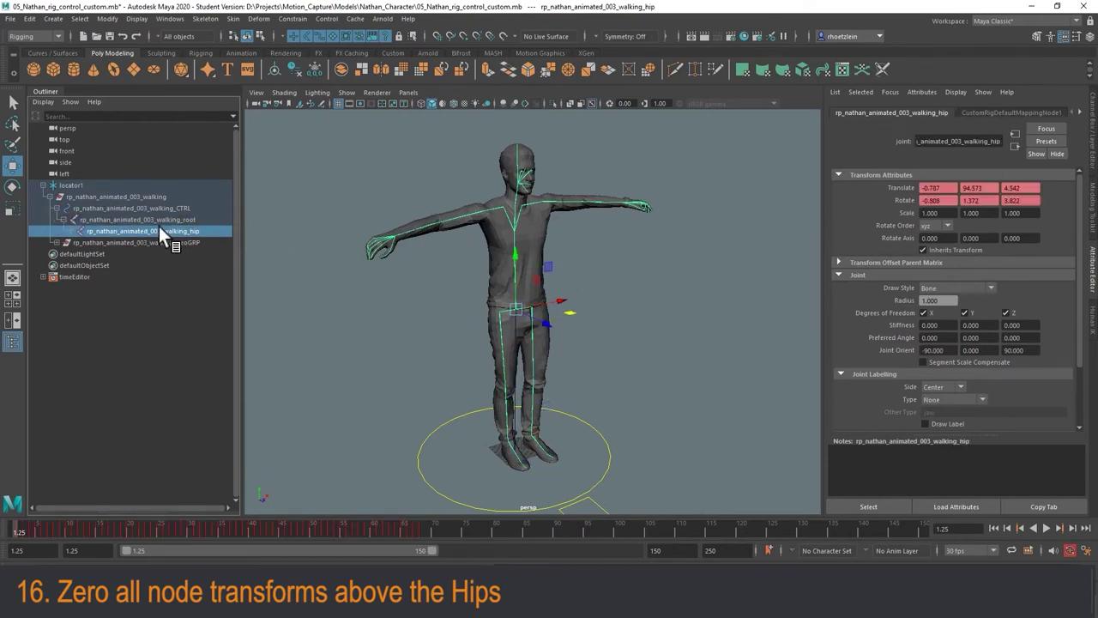
{"action": "left_click", "coordinate": [157, 219]}
{"action": "left_click", "coordinate": [143, 207]}
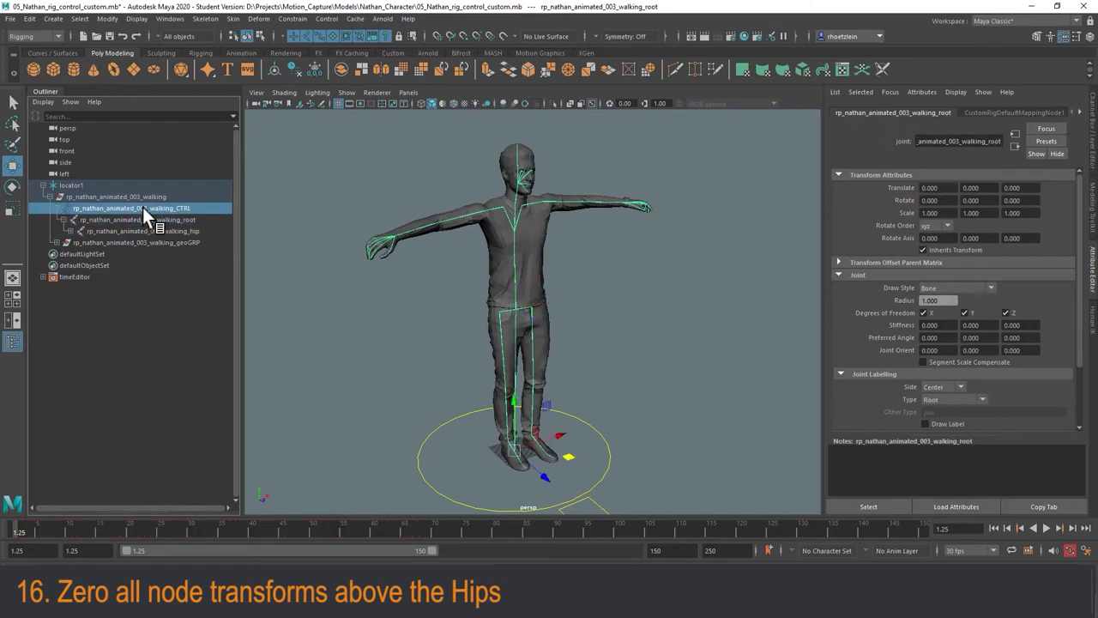
{"action": "left_click", "coordinate": [139, 197]}
{"action": "left_click", "coordinate": [77, 184]}
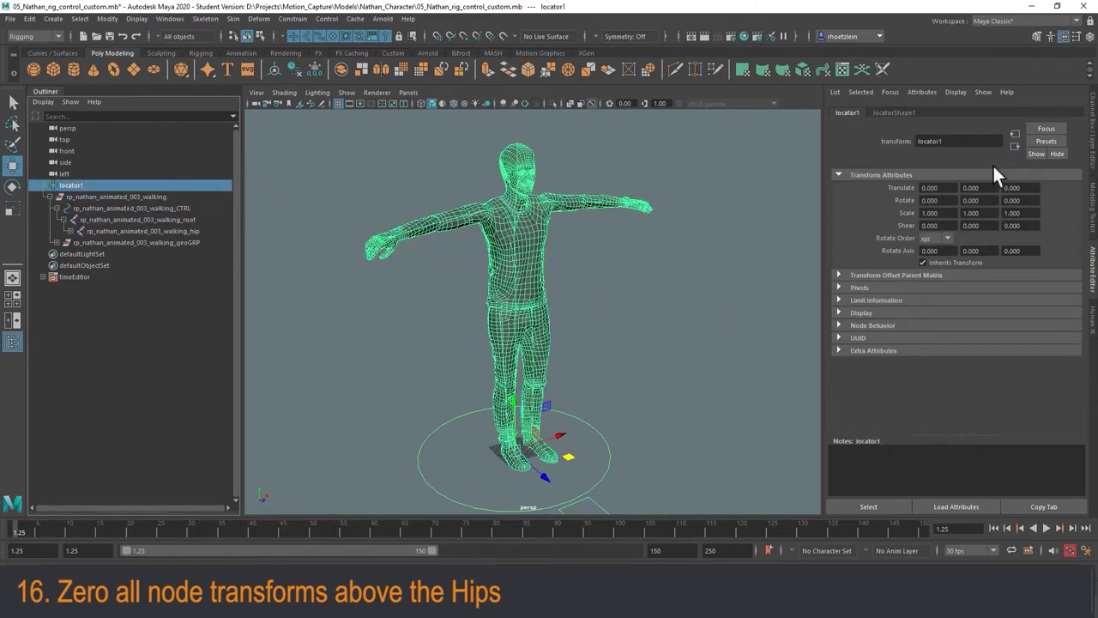
{"action": "left_click", "coordinate": [661, 272]}
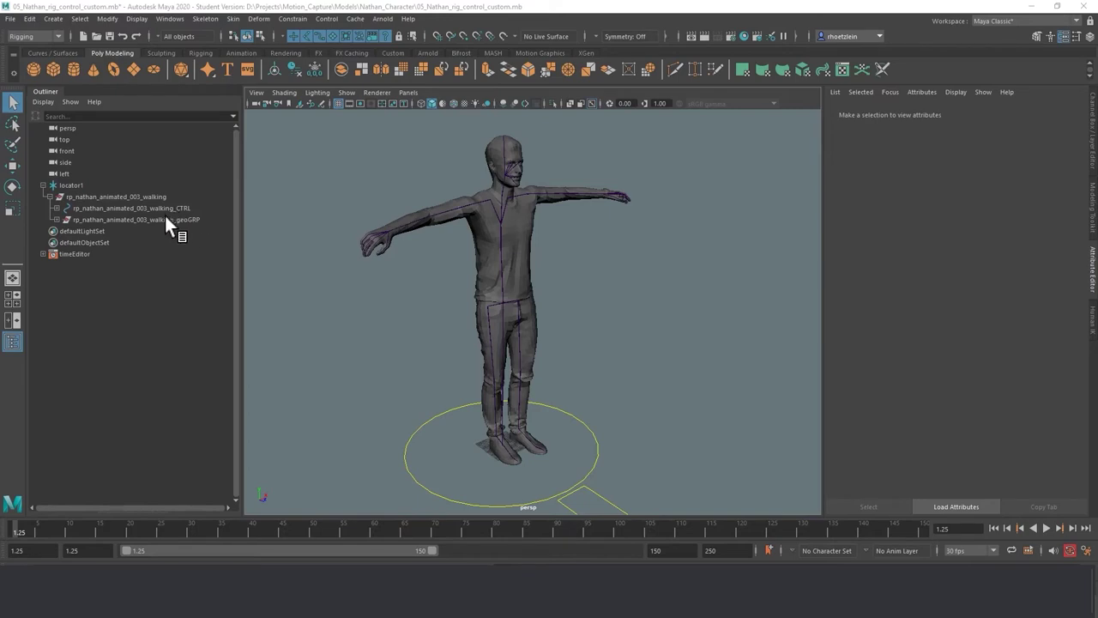
- Inspect the geometry group and the control node under the rp_nathan_animated_003_walking group
{"action": "left_click", "coordinate": [143, 220]}
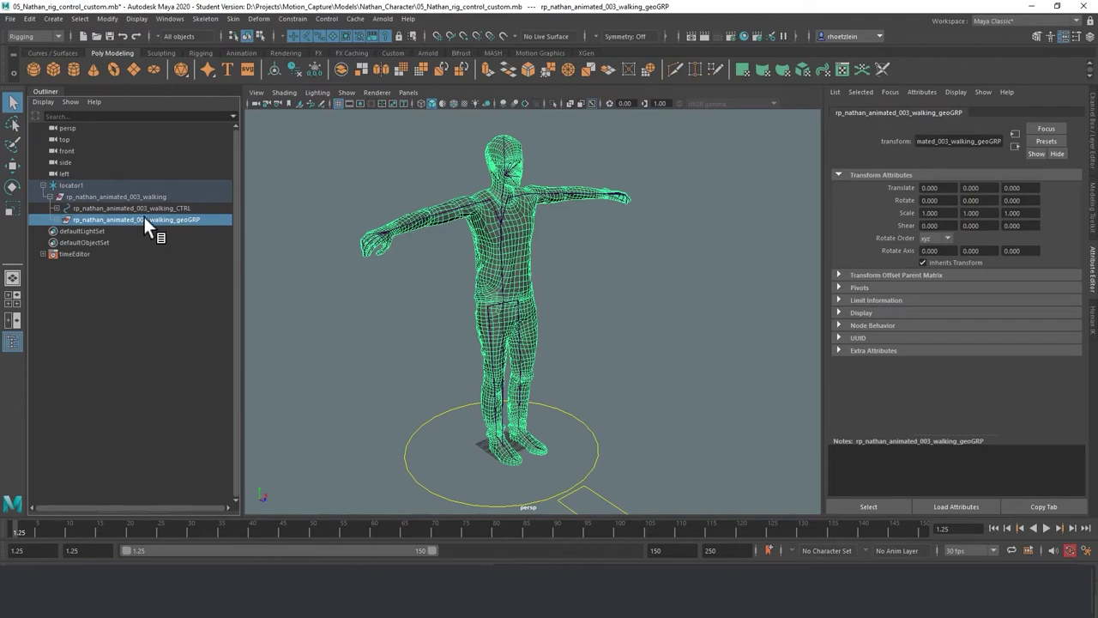
{"action": "left_click", "coordinate": [144, 205]}
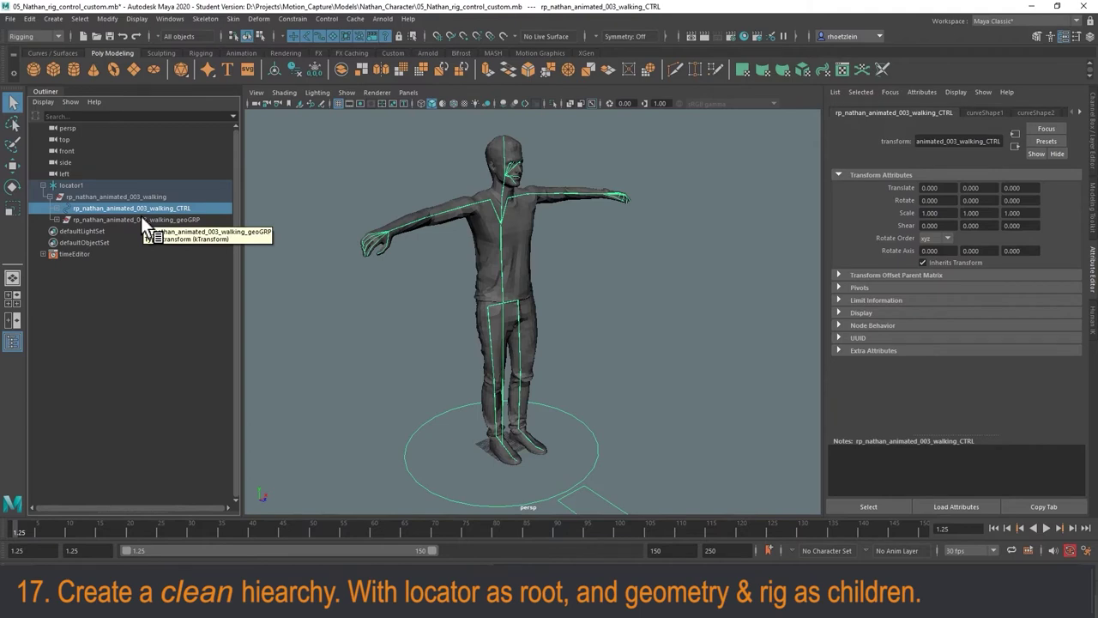
{"action": "left_click", "coordinate": [140, 218]}
{"action": "left_click", "coordinate": [345, 199]}
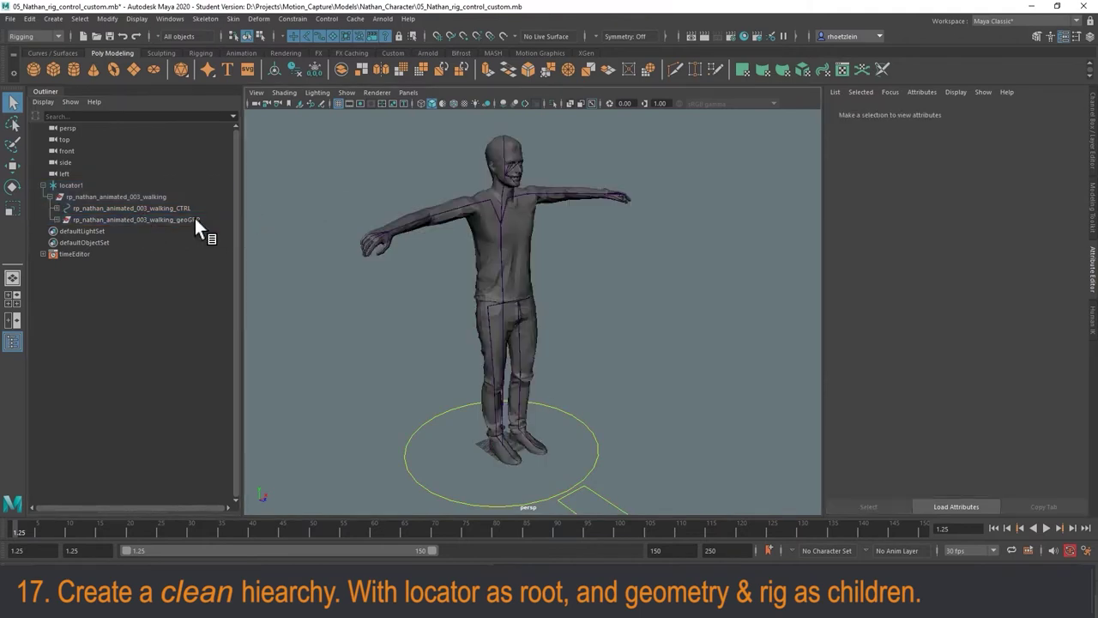
{"action": "left_click", "coordinate": [163, 218]}
{"action": "left_click", "coordinate": [273, 203]}
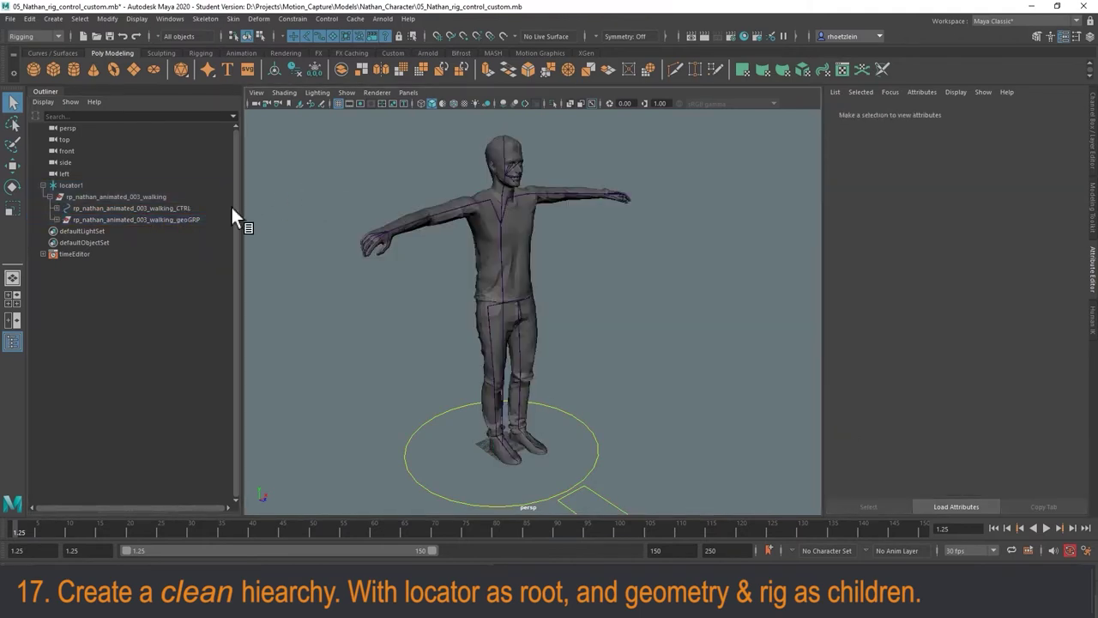
{"action": "left_click", "coordinate": [155, 220]}
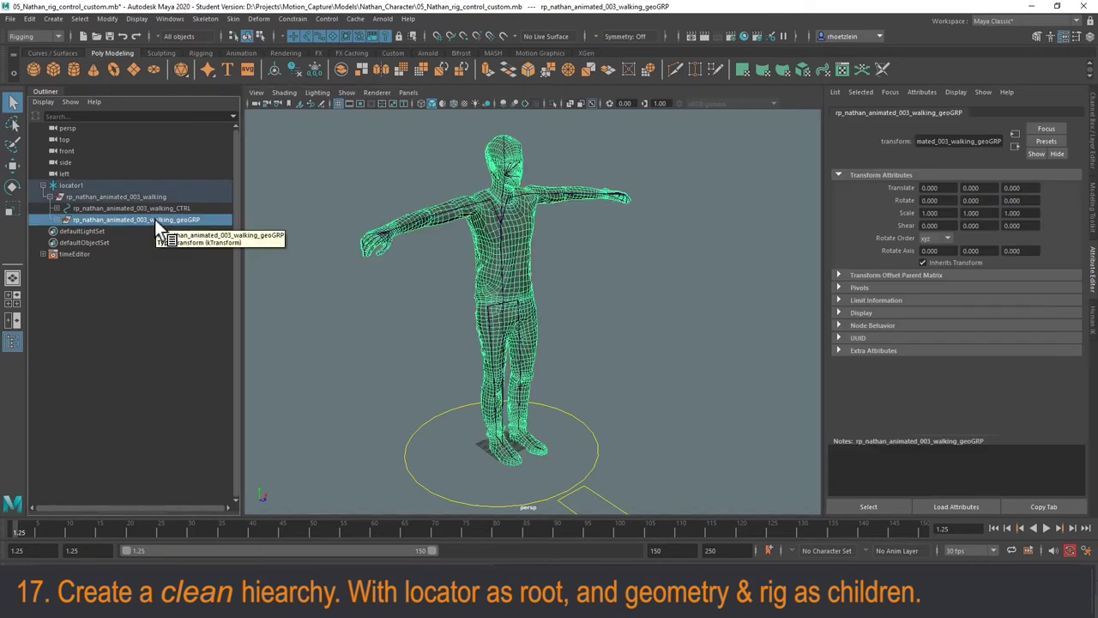
{"action": "left_click", "coordinate": [283, 210]}
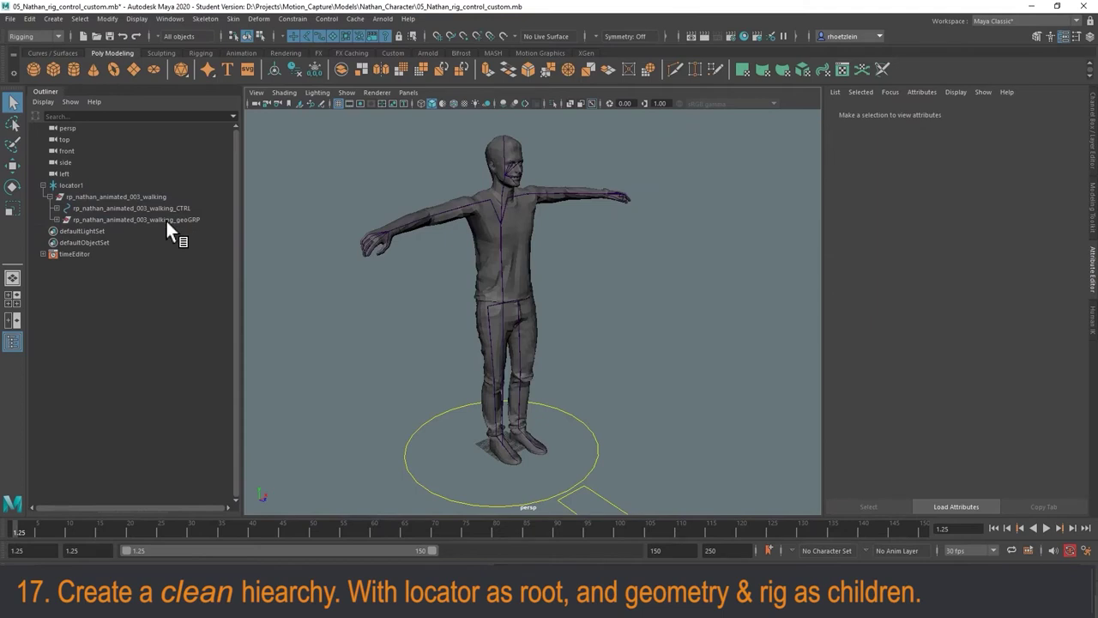
- Rename locator1 to Nathan1
{"action": "left_click", "coordinate": [74, 185]}
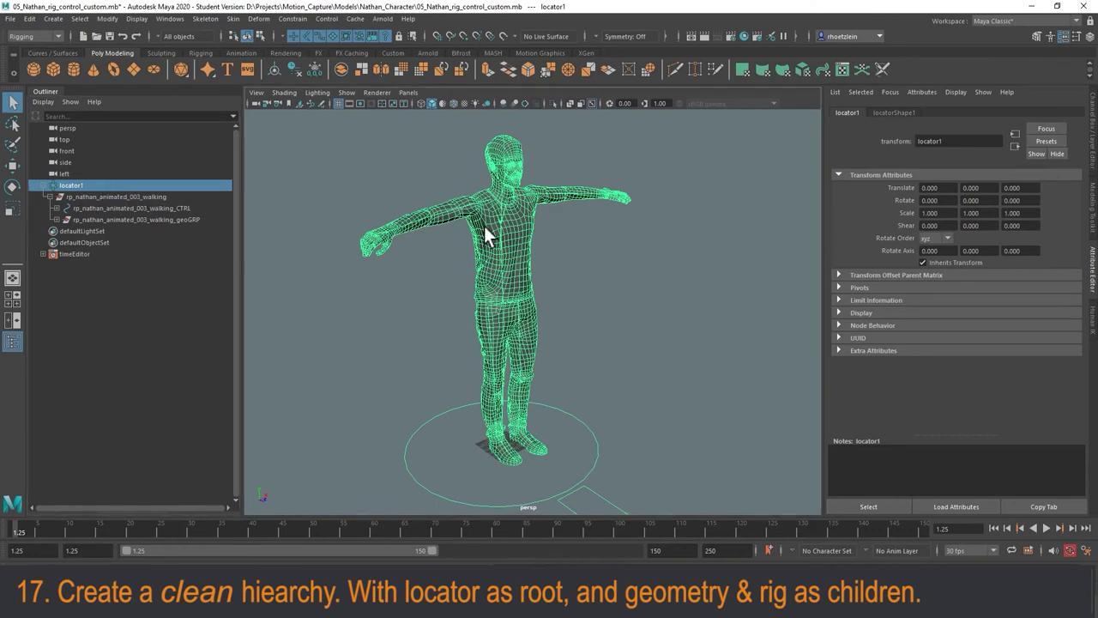
{"action": "left_click", "coordinate": [334, 202]}
{"action": "right_click", "coordinate": [76, 185]}
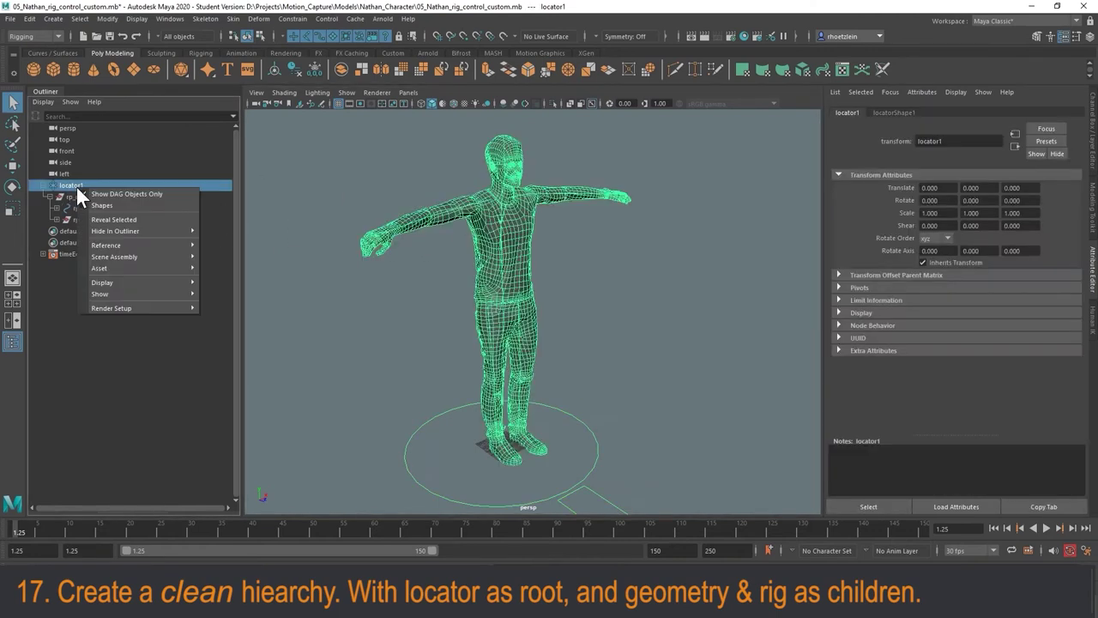
{"action": "left_click", "coordinate": [72, 186]}
{"action": "double_click", "coordinate": [70, 186]}
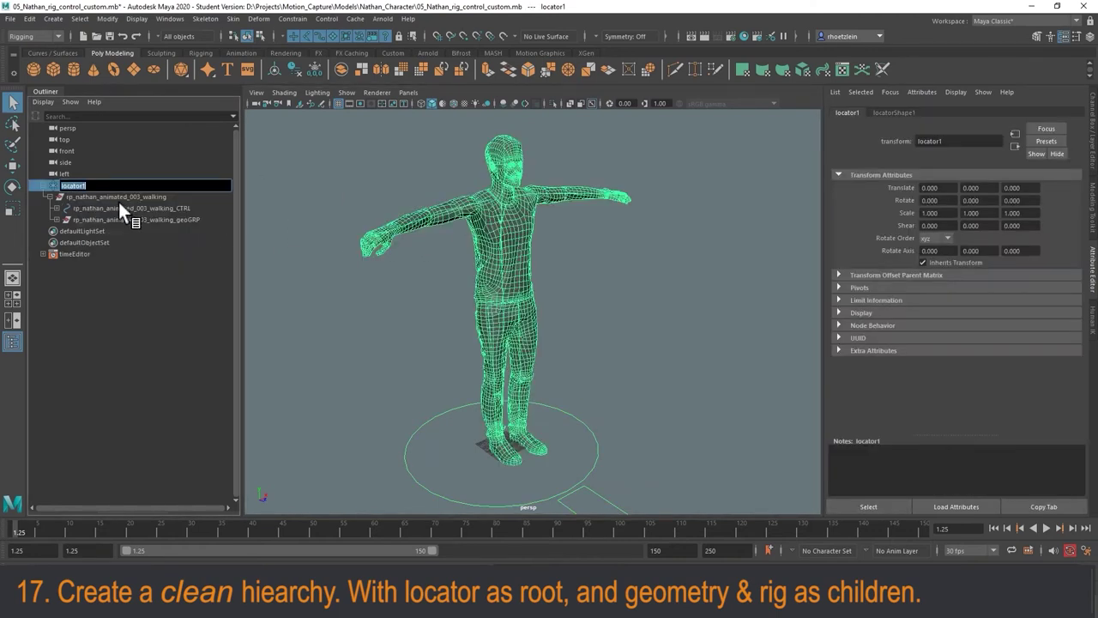
{"action": "type", "text": "Nathan"}
{"action": "key", "text": "Return"}
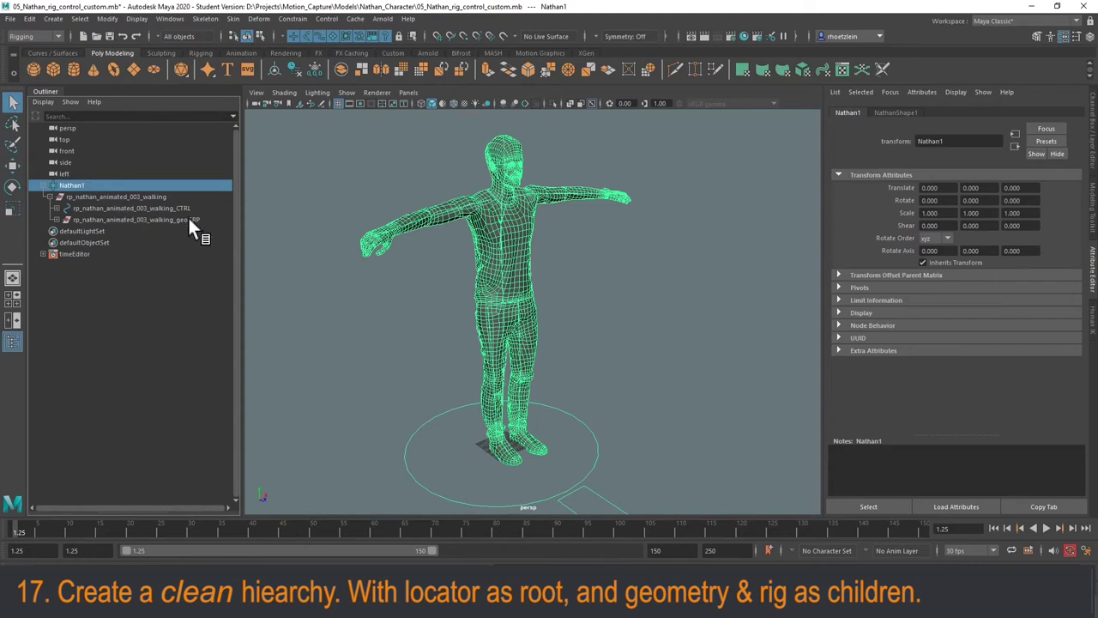
- Try scaling the whole character uniformly to about 0.96 through the Nathan1 locator
{"action": "left_click", "coordinate": [316, 214]}
{"action": "left_click", "coordinate": [73, 186]}
{"action": "scroll", "coordinate": [550, 364], "scroll_direction": "down", "scroll_amount": 2}
{"action": "left_click", "coordinate": [13, 166]}
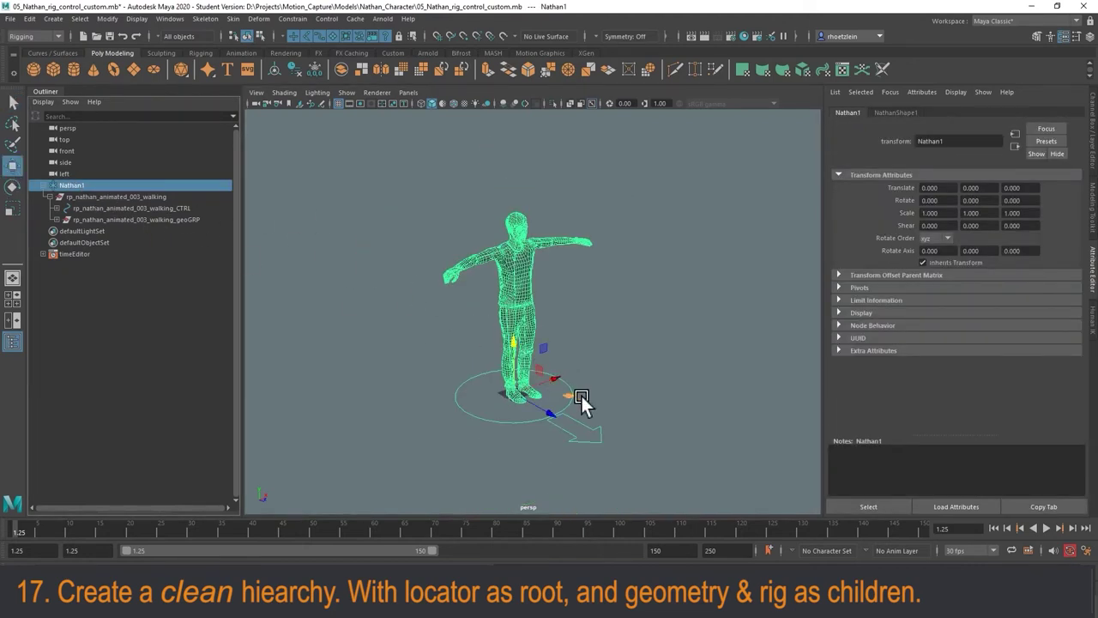
{"action": "left_click", "coordinate": [13, 208]}
{"action": "left_click_drag", "start_coordinate": [521, 392], "coordinate": [546, 411]}
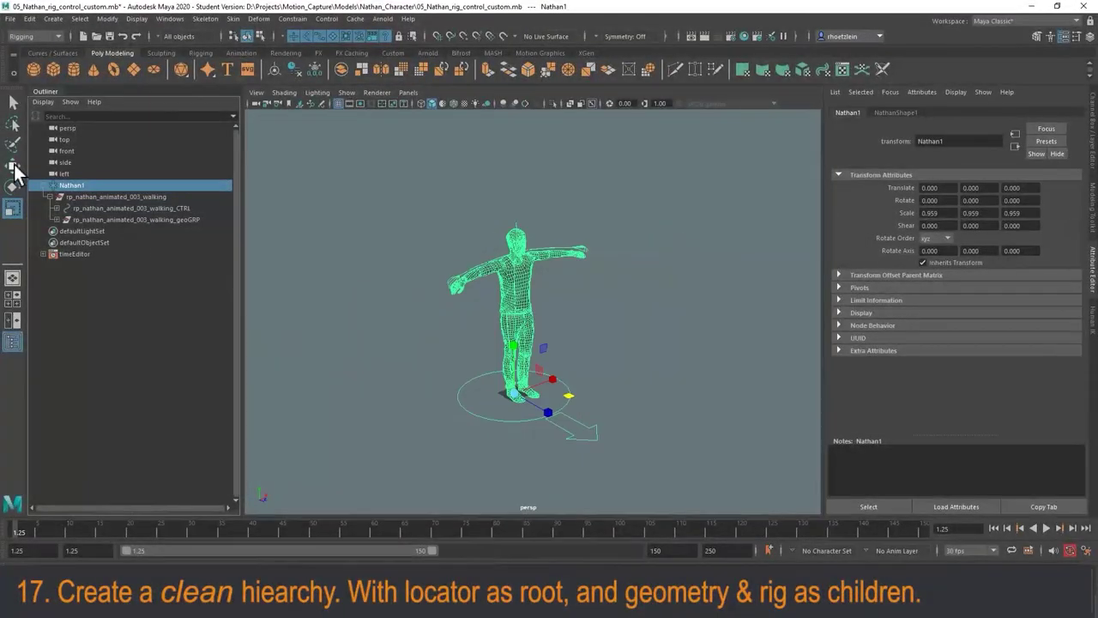
- Test moving Nathan1 across the ground plane, and undo both the move and the test scaling
{"action": "left_click", "coordinate": [13, 165]}
{"action": "left_click_drag", "start_coordinate": [567, 390], "coordinate": [507, 260]}
{"action": "scroll", "coordinate": [585, 359], "scroll_direction": "up", "scroll_amount": 2}
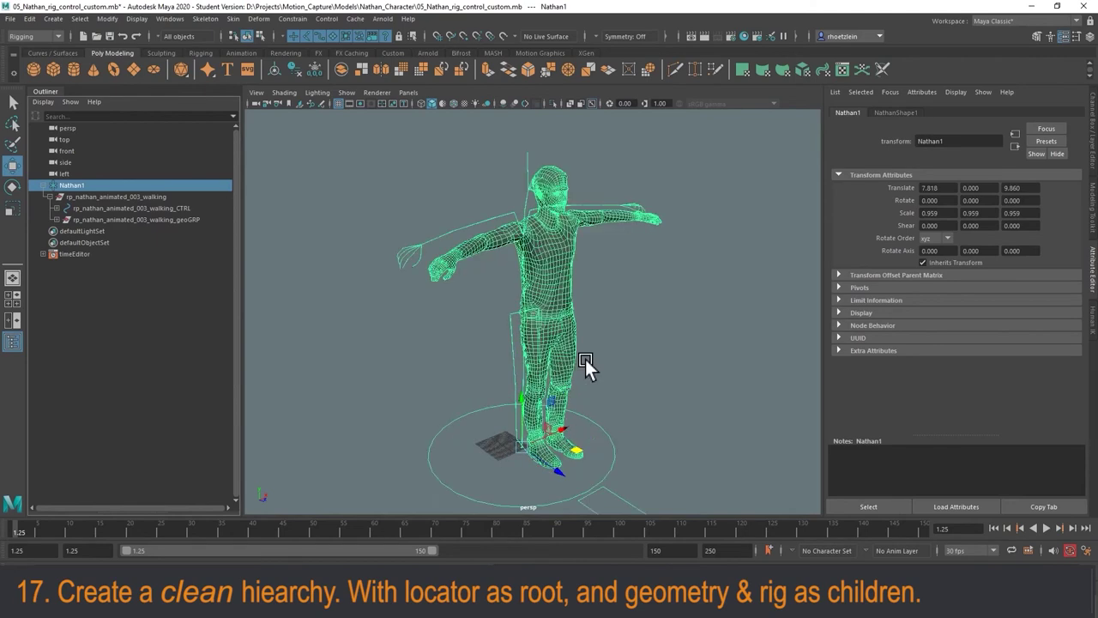
{"action": "scroll", "coordinate": [618, 427], "scroll_direction": "down", "scroll_amount": 1}
{"action": "mouse_move", "coordinate": [589, 421]}
{"action": "left_mouse_down"}
{"action": "mouse_move", "coordinate": [632, 436]}
{"action": "mouse_move", "coordinate": [605, 415]}
{"action": "left_mouse_up"}
{"action": "key", "text": "ctrl+z"}
{"action": "key", "text": "ctrl+z"}
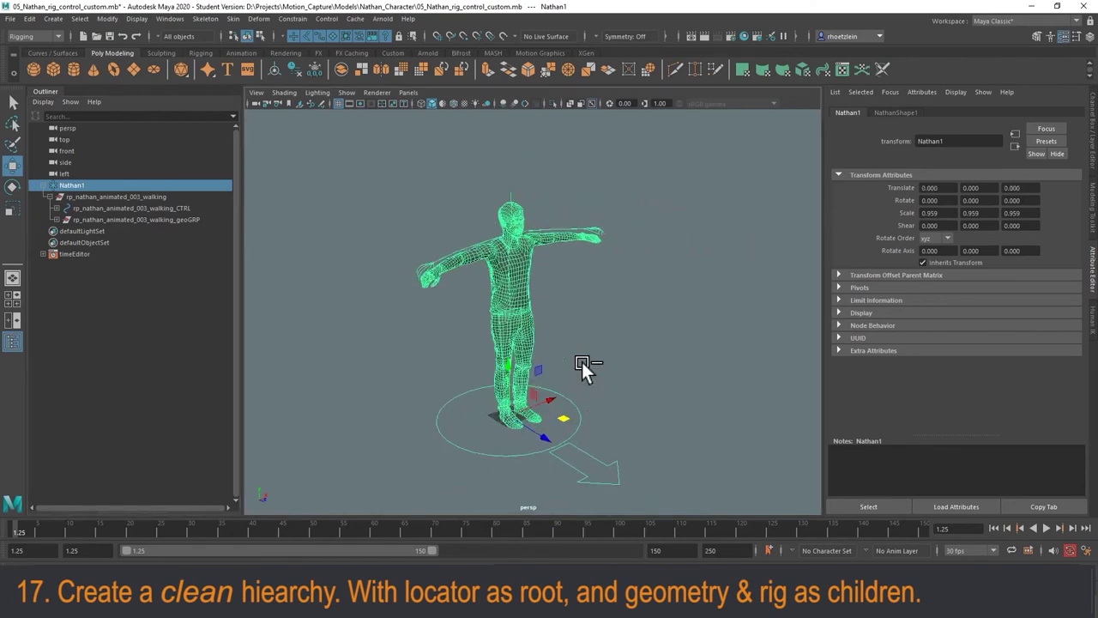
{"action": "key", "text": "5"}
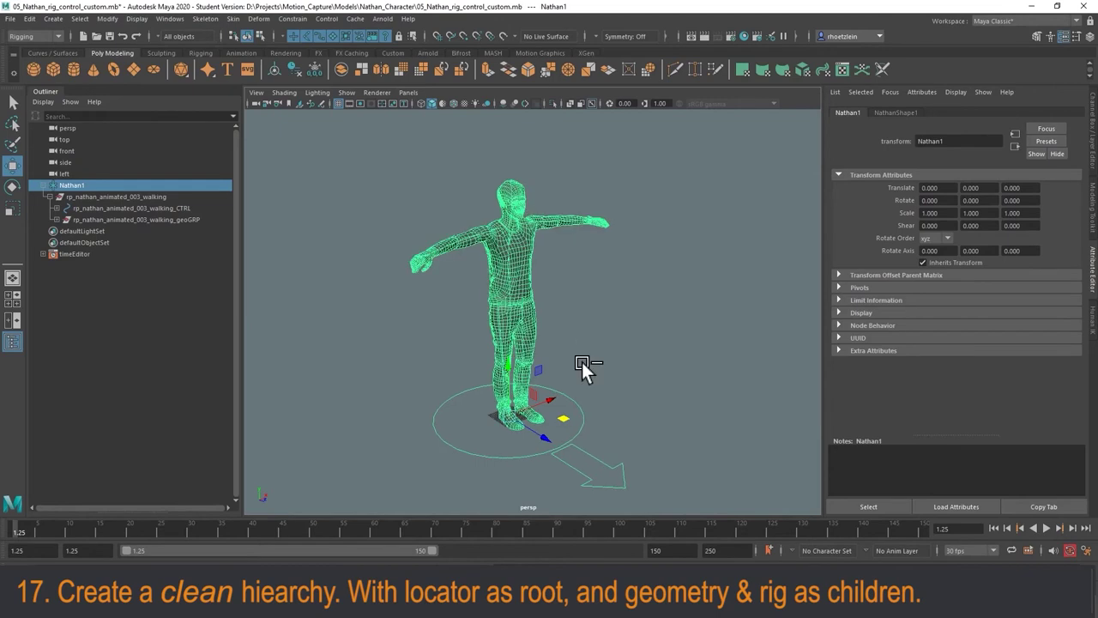
- Rename the rp_nathan_animated_003_walking_geoGRP group to Nathan_Geometry
{"action": "left_click", "coordinate": [310, 243]}
{"action": "left_click", "coordinate": [146, 221]}
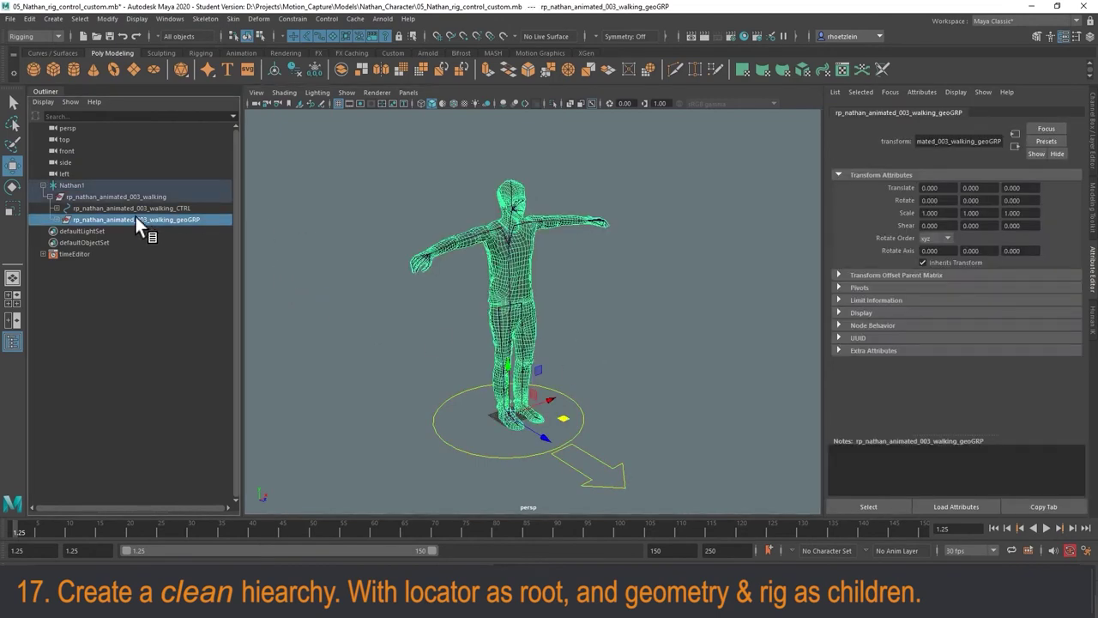
{"action": "left_click", "coordinate": [219, 241]}
{"action": "left_click", "coordinate": [146, 220]}
{"action": "right_click", "coordinate": [115, 218]}
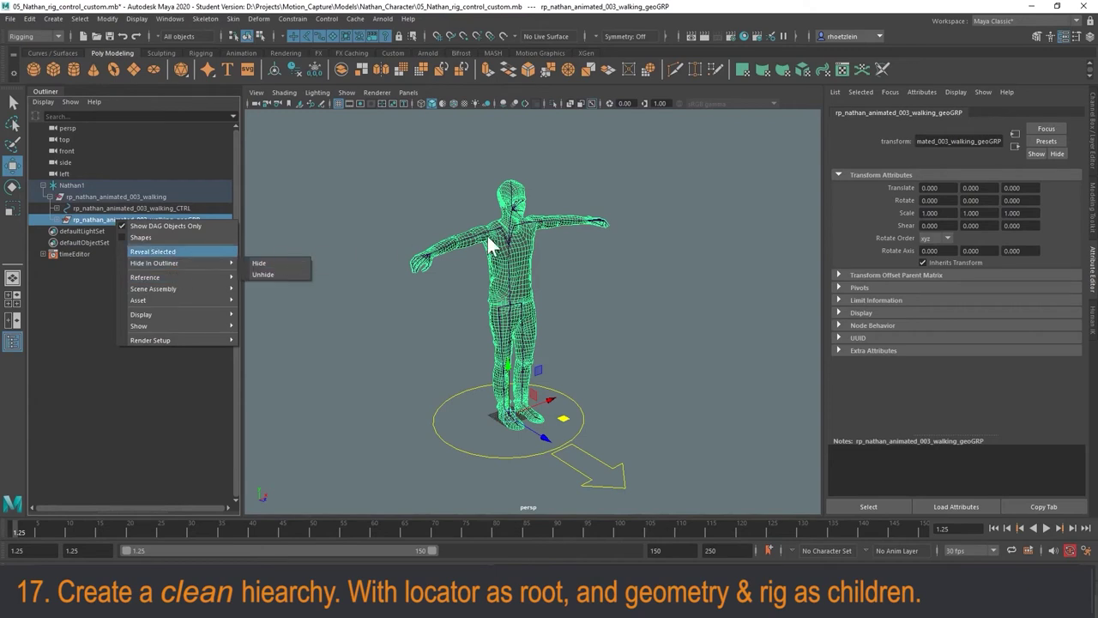
{"action": "left_click", "coordinate": [95, 218]}
{"action": "double_click", "coordinate": [92, 218]}
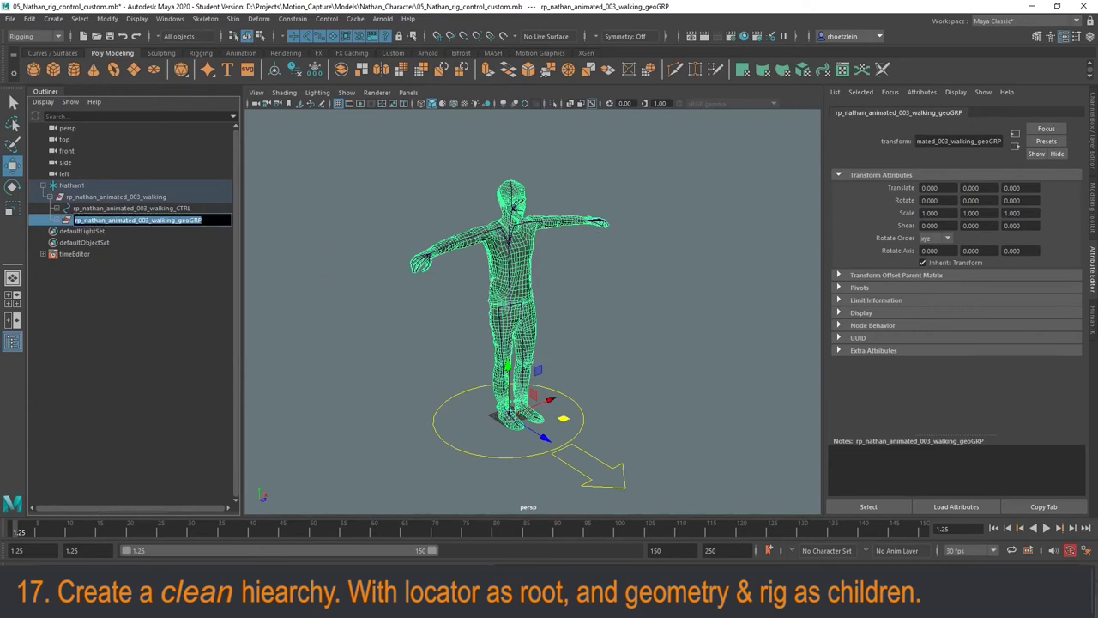
{"action": "type", "text": "Nathan R"}
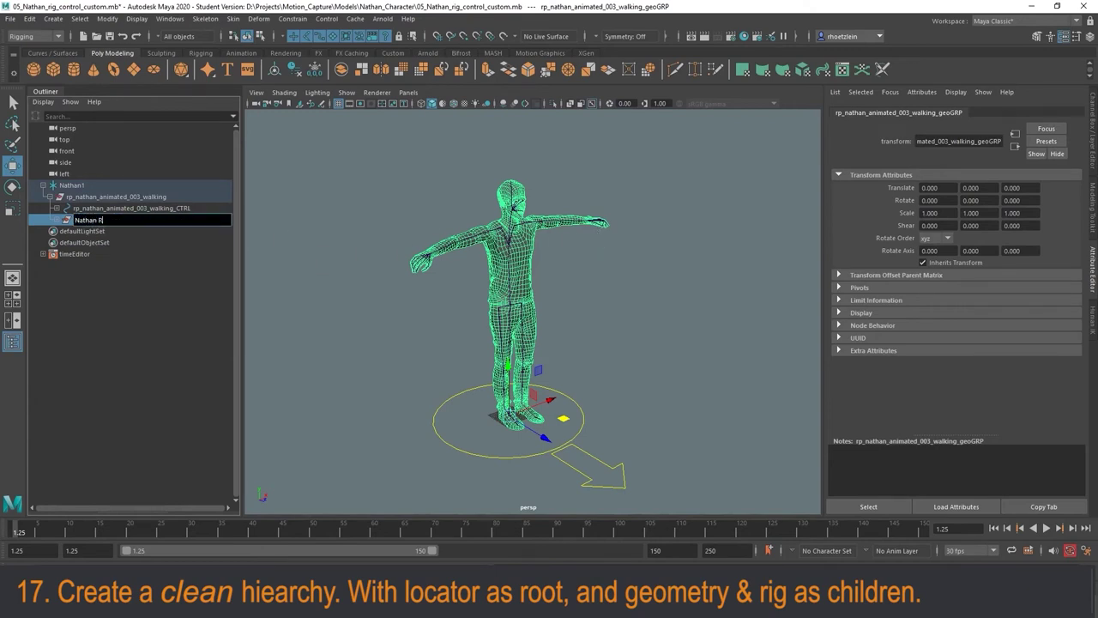
{"action": "type", "text": "eometry"}
{"action": "key", "text": "Return"}
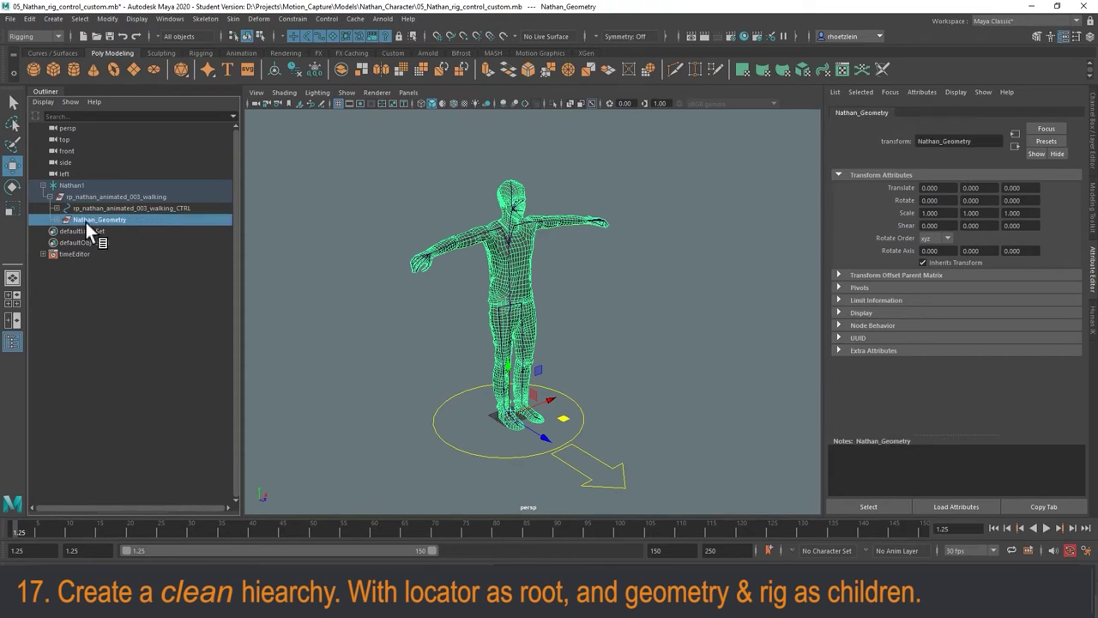
- Expand Nathan_Geometry and inspect its mesh, the parent walking group and the control node
{"action": "left_click", "coordinate": [57, 220]}
{"action": "left_click", "coordinate": [117, 231]}
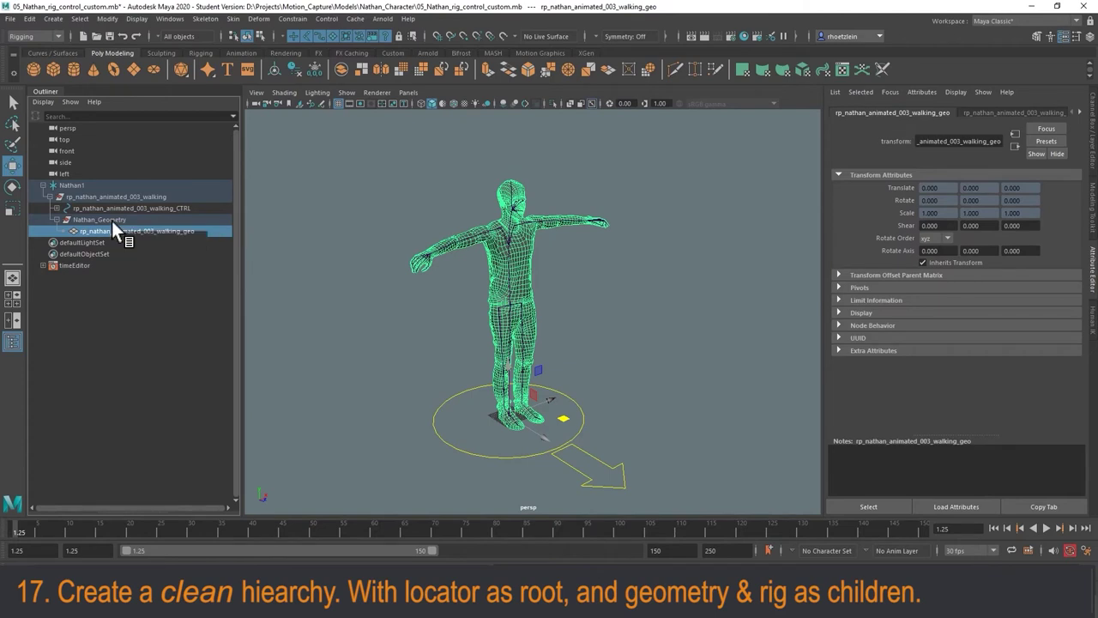
{"action": "left_click", "coordinate": [111, 220]}
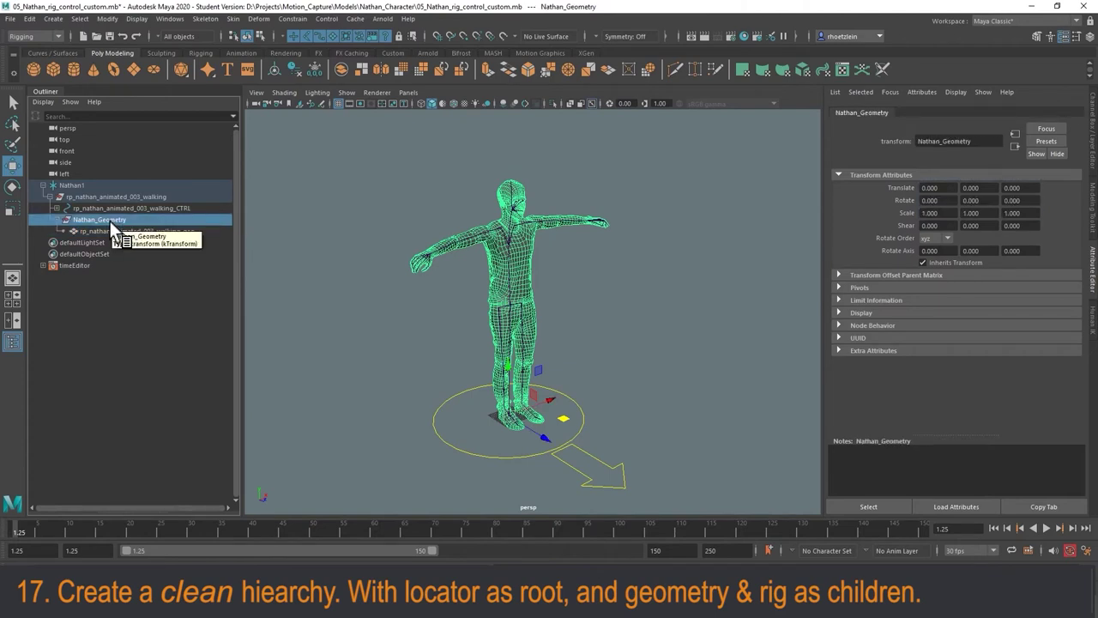
{"action": "left_click", "coordinate": [110, 196]}
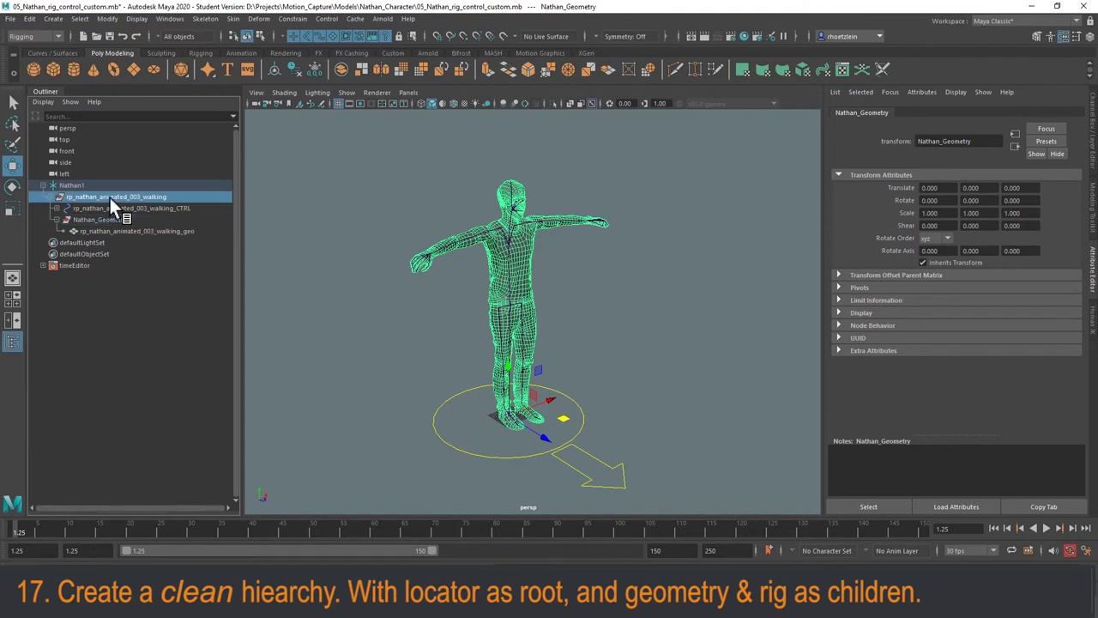
{"action": "left_click", "coordinate": [152, 207]}
{"action": "left_click", "coordinate": [148, 198]}
{"action": "left_click", "coordinate": [149, 206]}
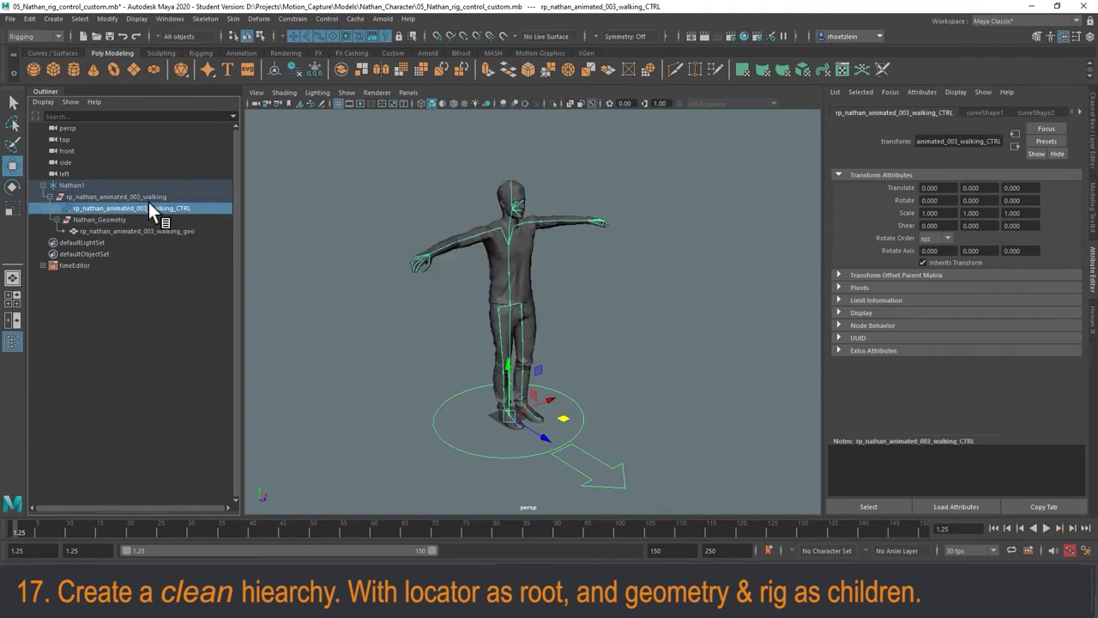
- Rename the rp_nathan_animated_003_walking group to Nathan_Rig
{"action": "left_click", "coordinate": [136, 198]}
{"action": "right_click", "coordinate": [120, 196]}
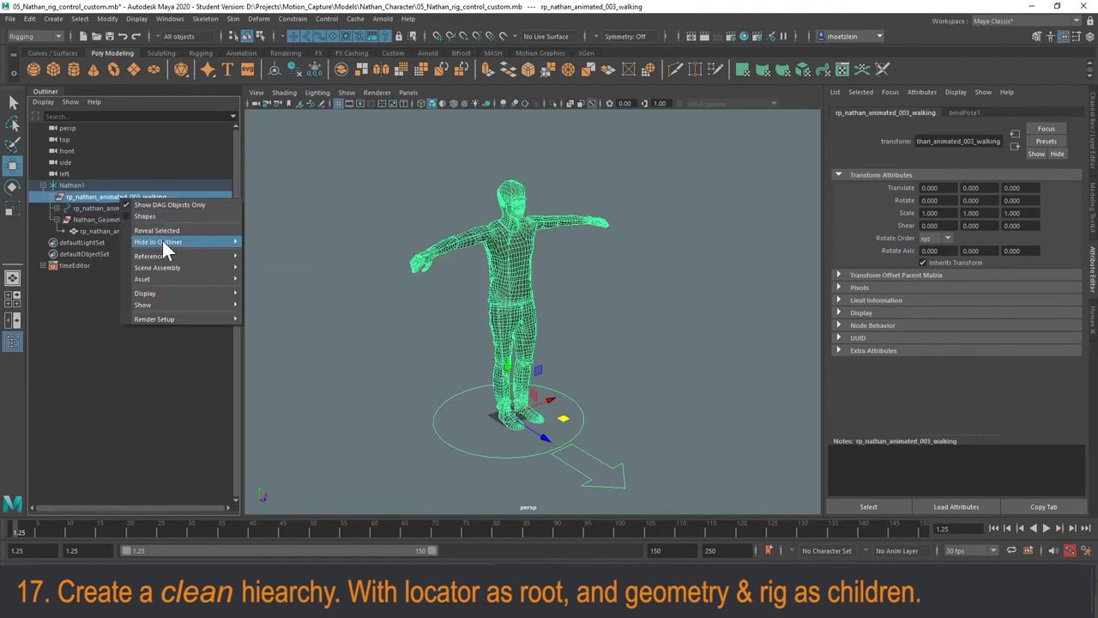
{"action": "left_click", "coordinate": [106, 195]}
{"action": "double_click", "coordinate": [105, 195]}
{"action": "type", "text": "Nat"}
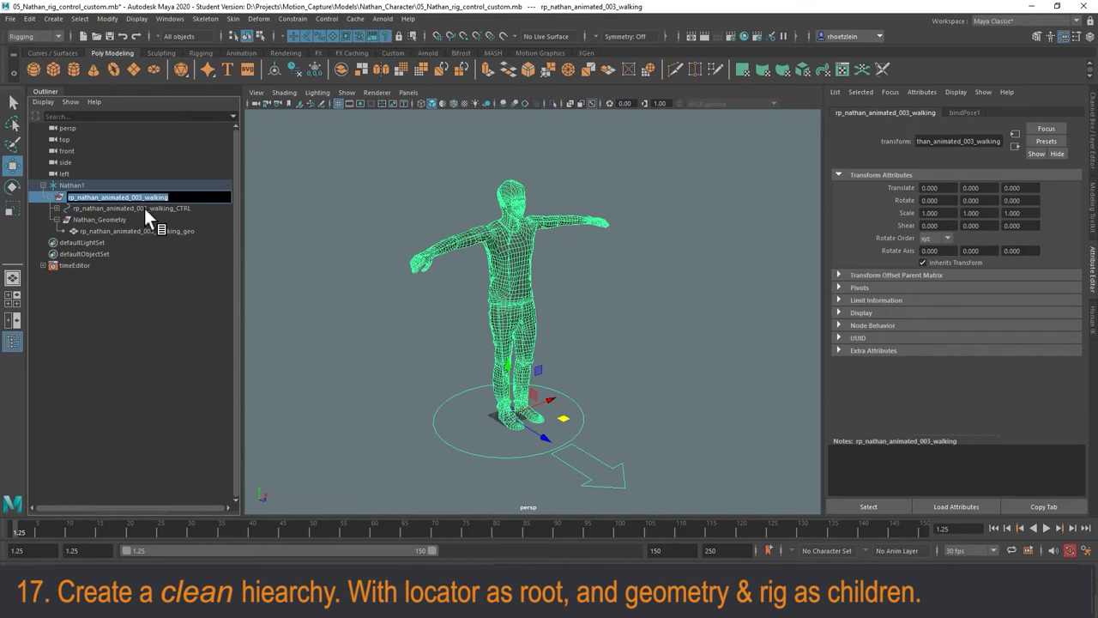
{"action": "type", "text": "han_Rig"}
{"action": "key", "text": "Return"}
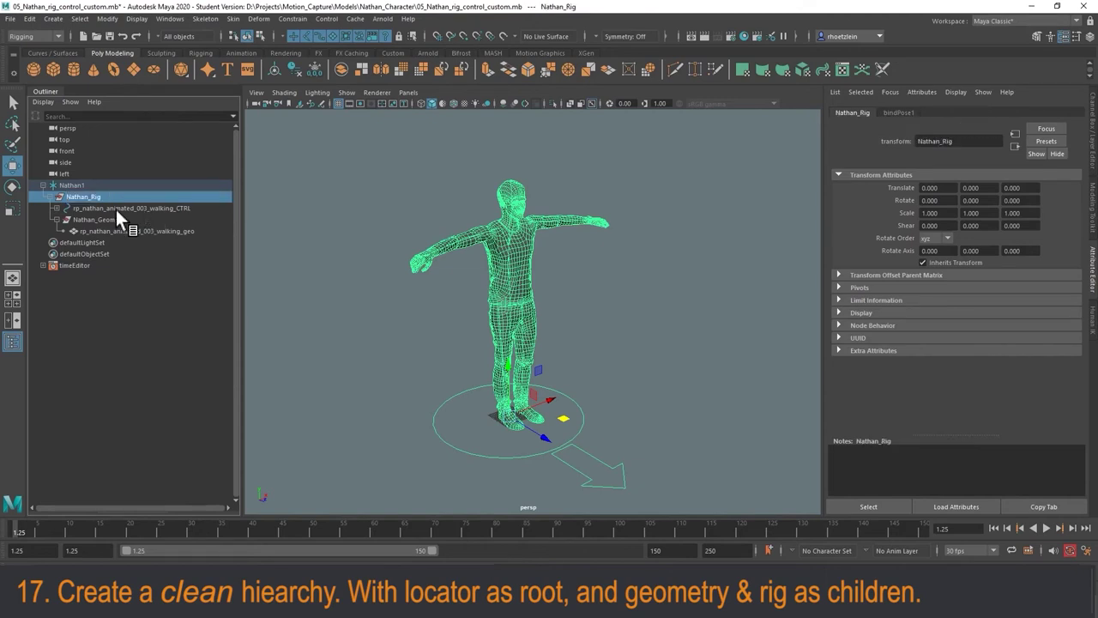
- Rename the Nathan_Rig group to Nathan_Bones and review its place under the Nathan1 locator
{"action": "left_click", "coordinate": [115, 218]}
{"action": "double_click", "coordinate": [93, 197]}
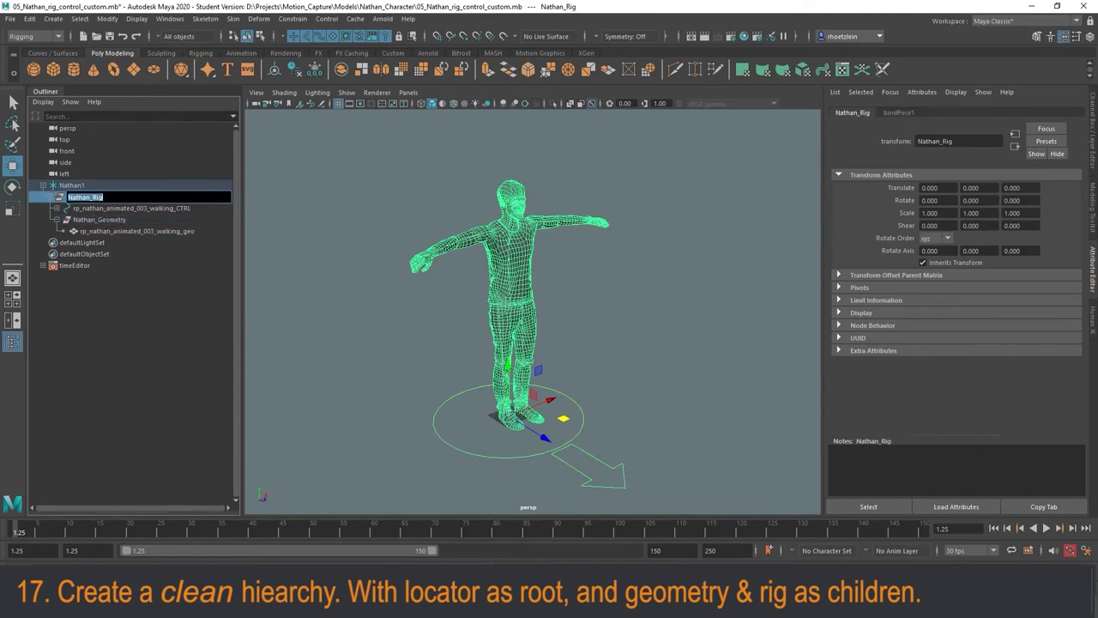
{"action": "key", "text": "Delete"}
{"action": "key", "text": "Delete"}
{"action": "key", "text": "Delete"}
{"action": "type", "text": "Bones"}
{"action": "key", "text": "Return"}
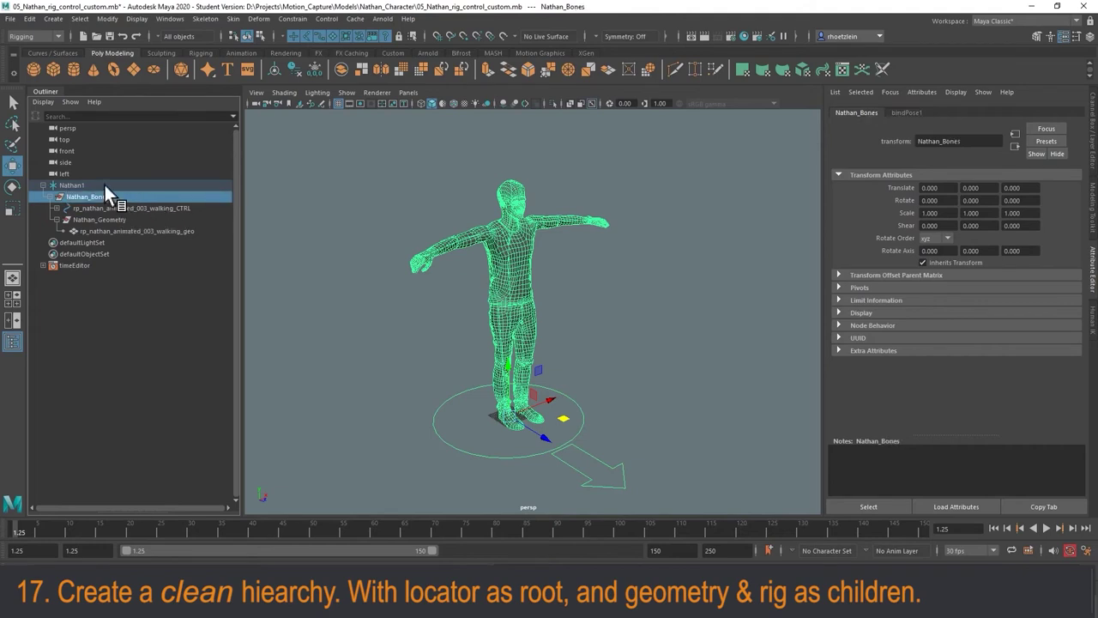
{"action": "left_click", "coordinate": [77, 187]}
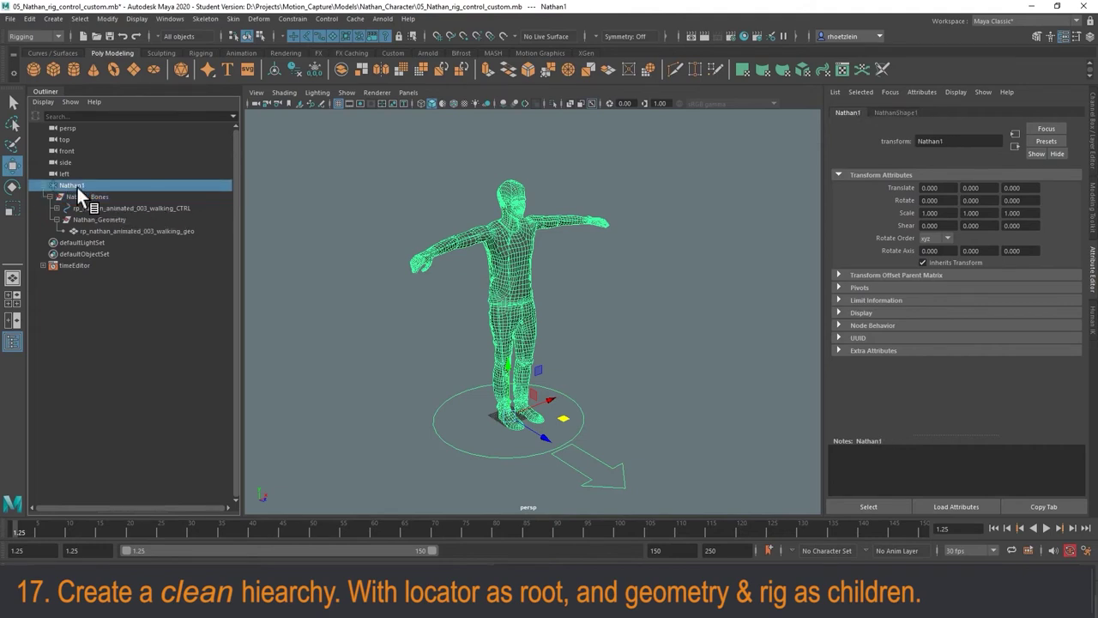
{"action": "left_click", "coordinate": [83, 197]}
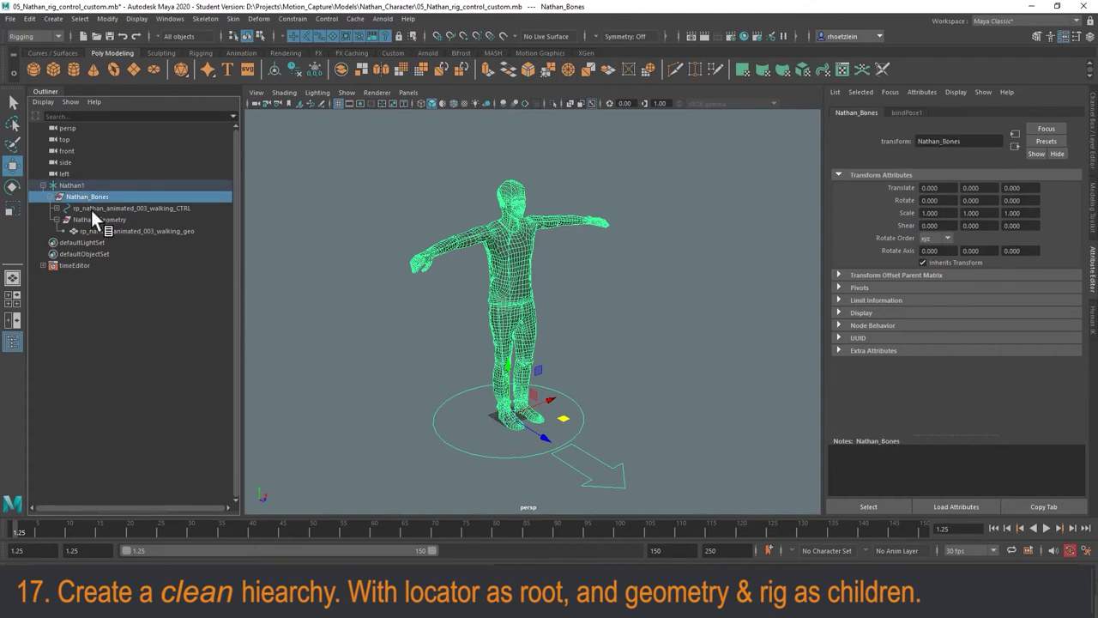
- Parent the Nathan_Geometry group directly under the Nathan1 locator and collapse the Nathan_Bones branch
{"action": "left_click", "coordinate": [98, 220]}
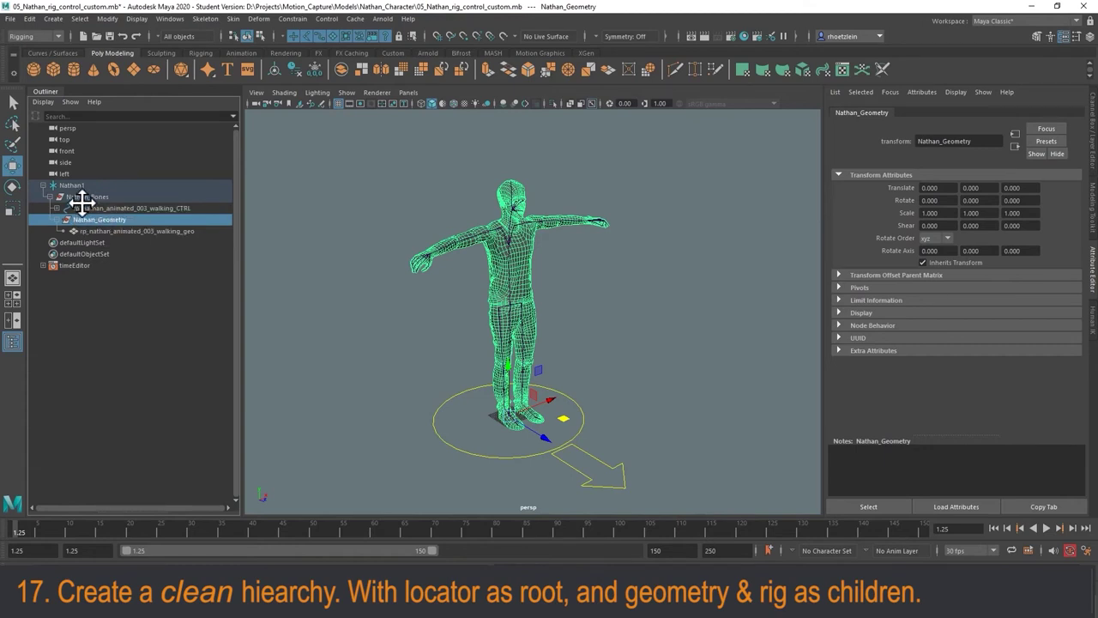
{"action": "middle_click_drag", "start_coordinate": [83, 206], "coordinate": [73, 185]}
{"action": "left_click", "coordinate": [50, 196]}
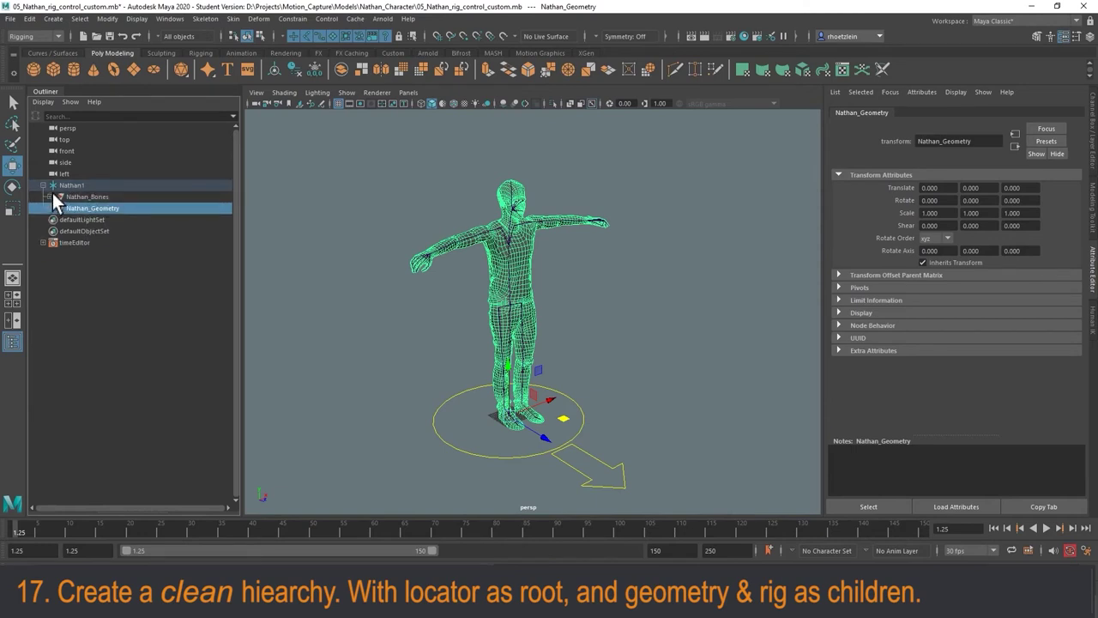
{"action": "left_click", "coordinate": [153, 290]}
- Try moving the Nathan1 locator, and check which parts of the character Nathan_Bones and Nathan_Geometry each contain
{"action": "left_click", "coordinate": [72, 184]}
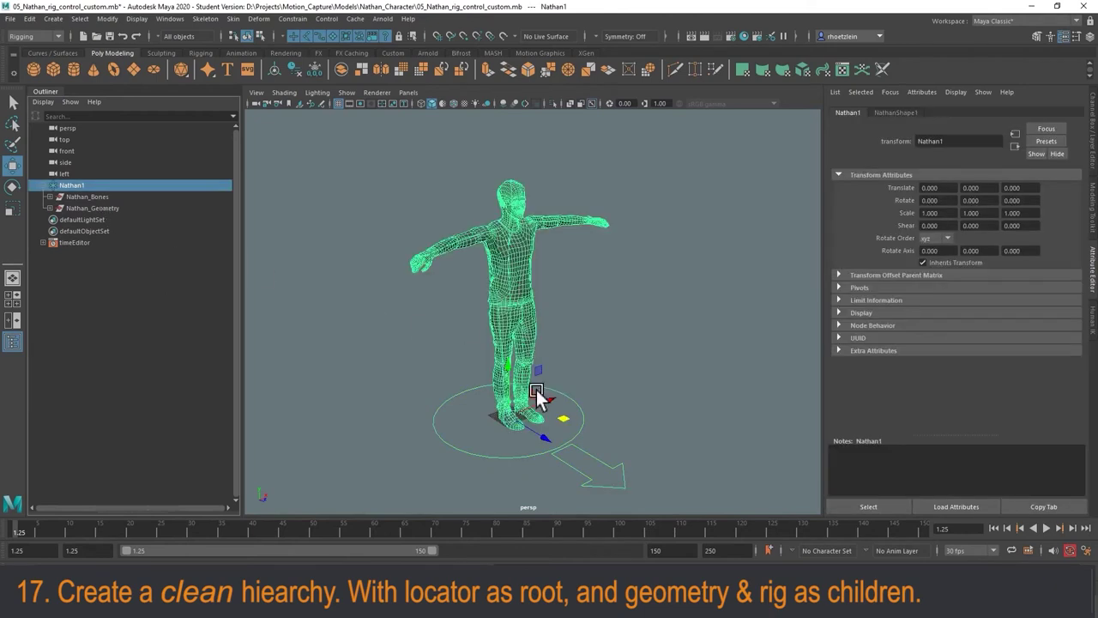
{"action": "mouse_move", "coordinate": [568, 421]}
{"action": "left_mouse_down"}
{"action": "mouse_move", "coordinate": [600, 426]}
{"action": "mouse_move", "coordinate": [547, 411]}
{"action": "mouse_move", "coordinate": [564, 420]}
{"action": "left_mouse_up"}
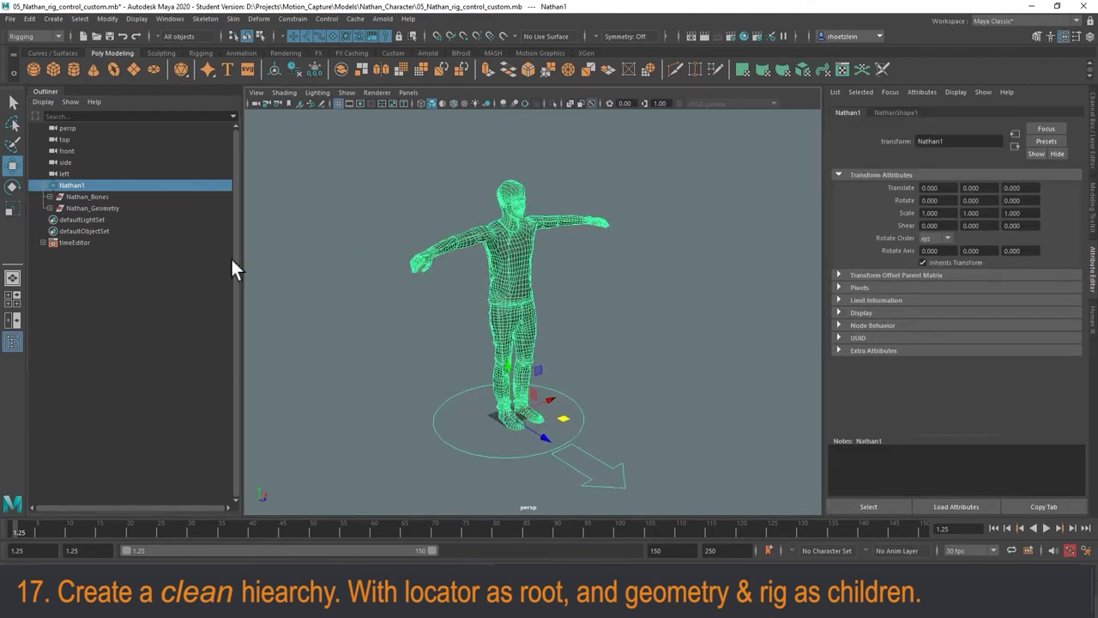
{"action": "left_click", "coordinate": [121, 197]}
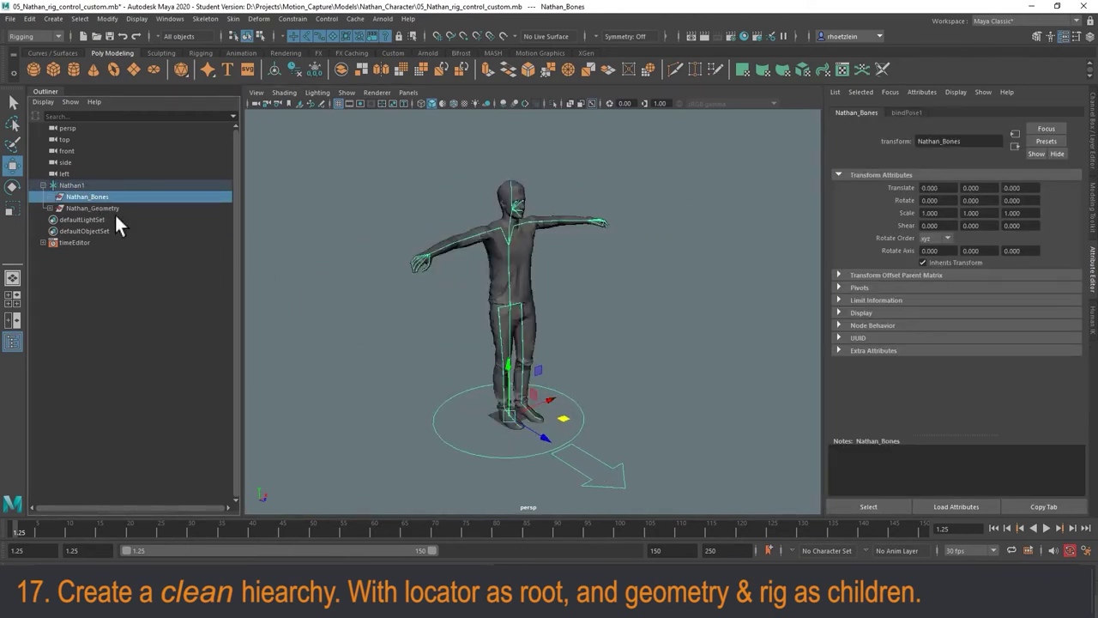
{"action": "left_click", "coordinate": [101, 209]}
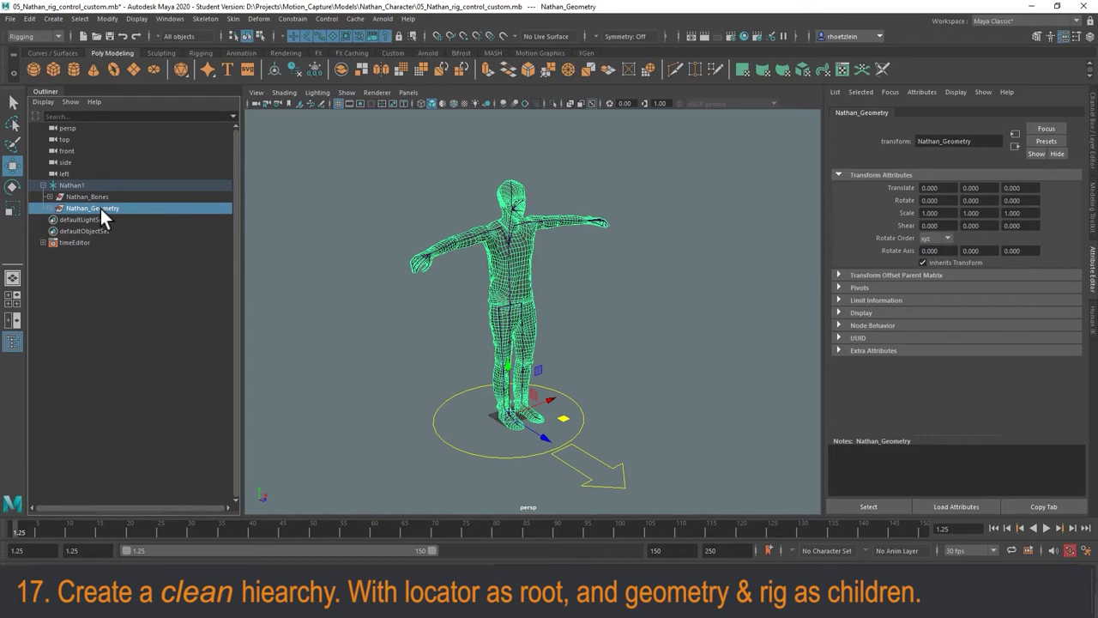
{"action": "left_click", "coordinate": [373, 242]}
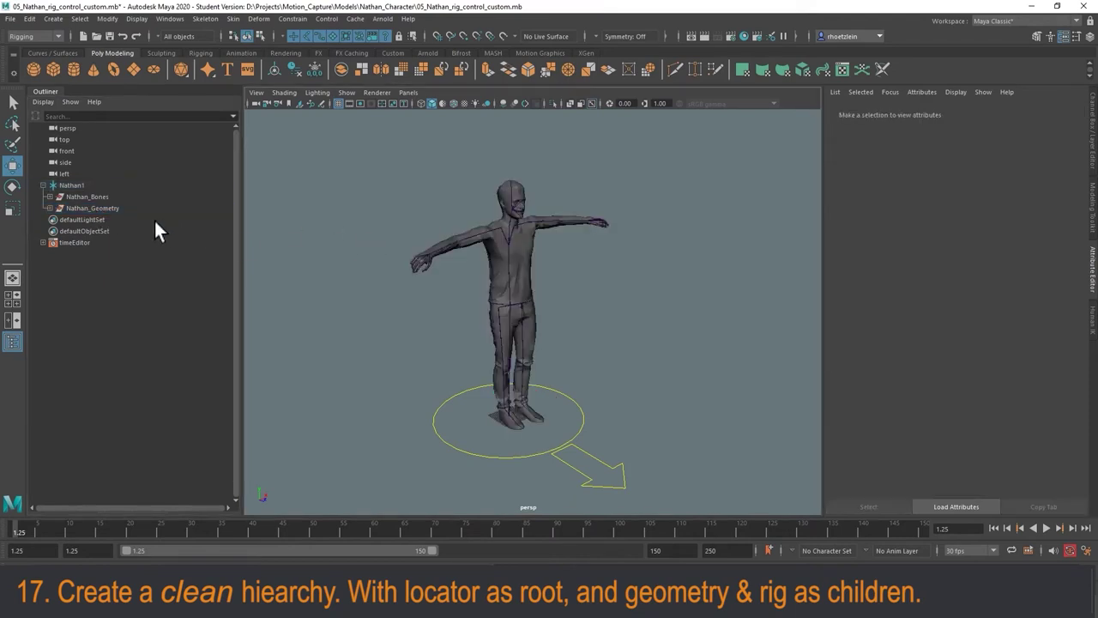
- Lock the Translate and Rotate attributes of Nathan_Geometry and turn off its Inherits Transform option
{"action": "left_click", "coordinate": [104, 209]}
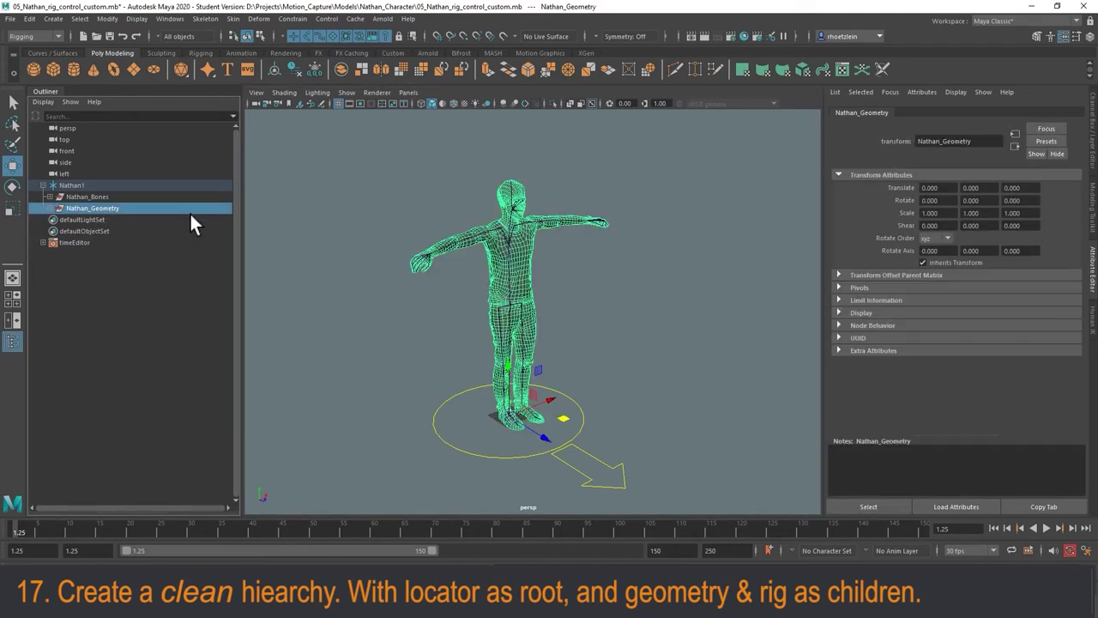
{"action": "right_click", "coordinate": [903, 195]}
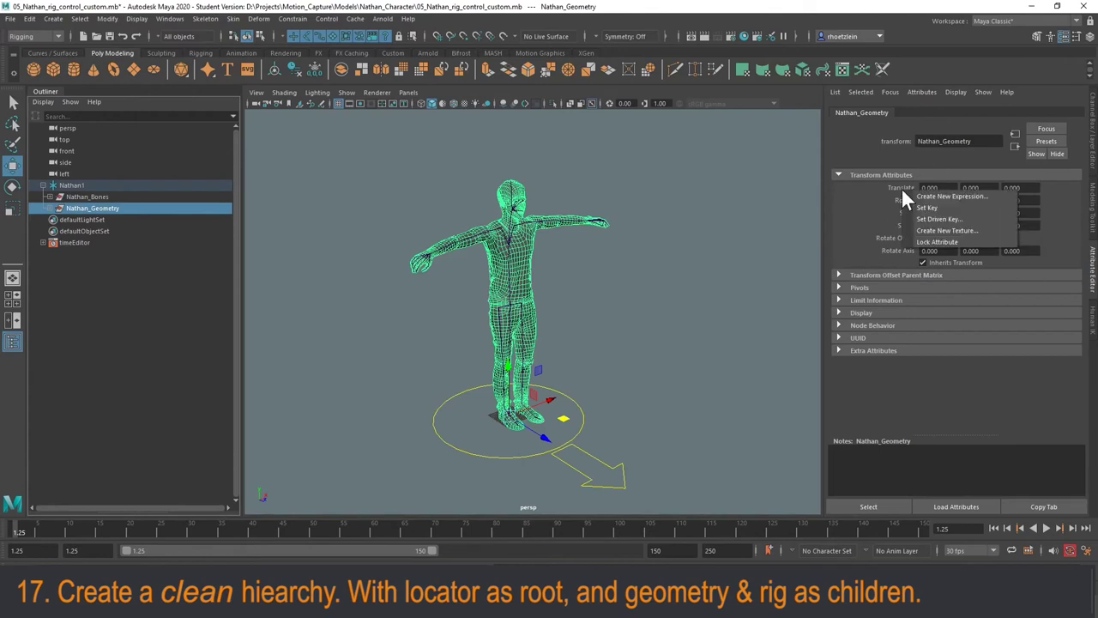
{"action": "left_click", "coordinate": [938, 241]}
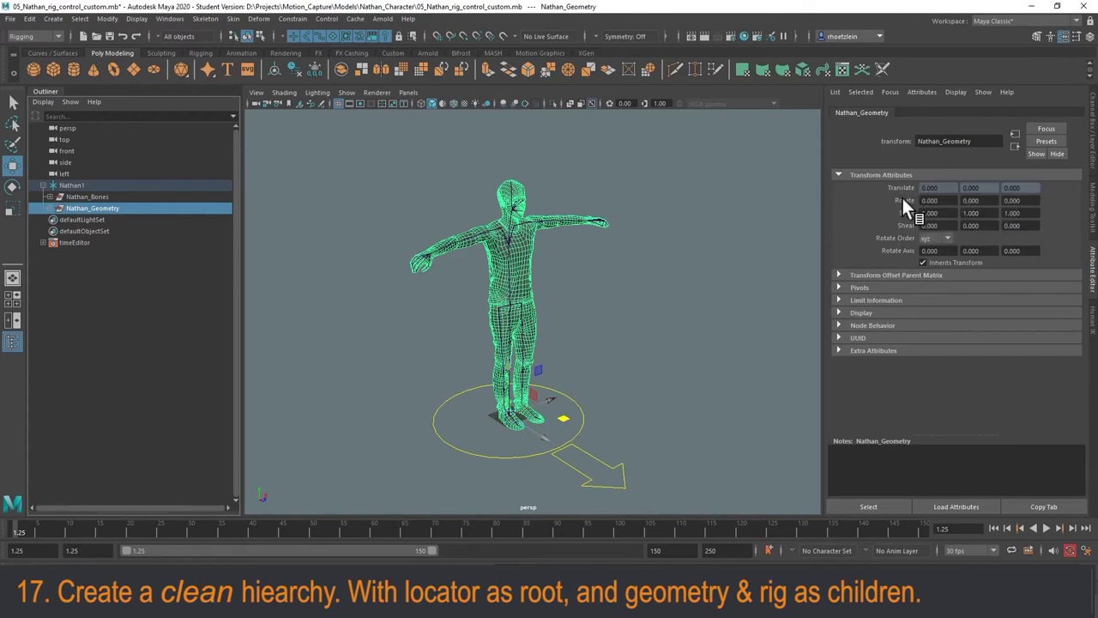
{"action": "right_click", "coordinate": [902, 199]}
{"action": "left_click", "coordinate": [939, 249]}
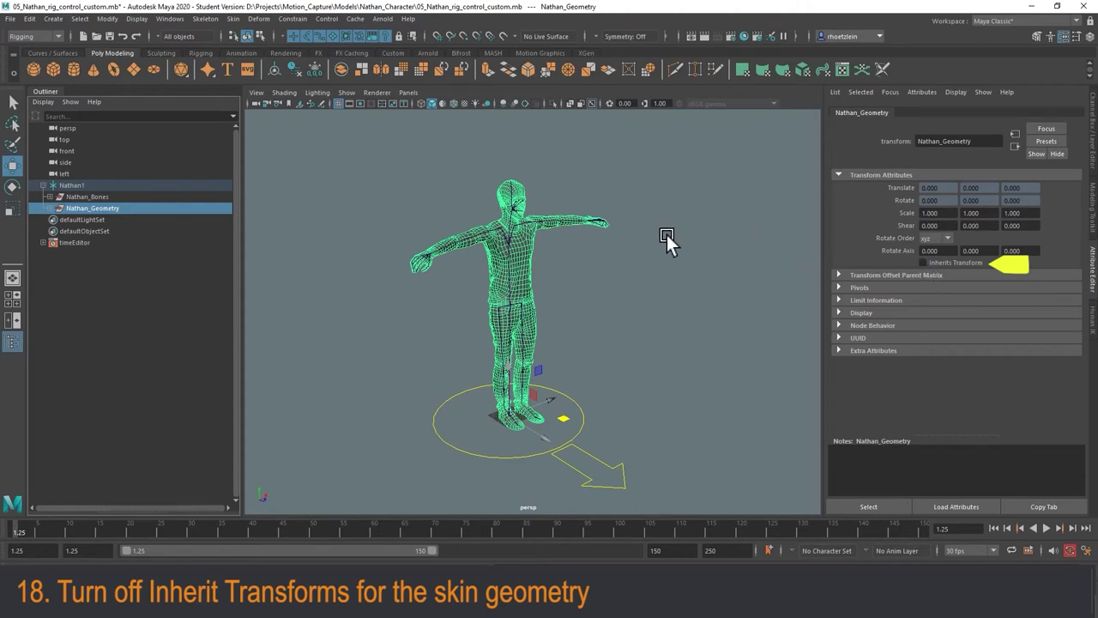
- Test-move the Nathan1 locator several times across the ground plane and check the transform settings of Nathan_Geometry
{"action": "left_click", "coordinate": [77, 186]}
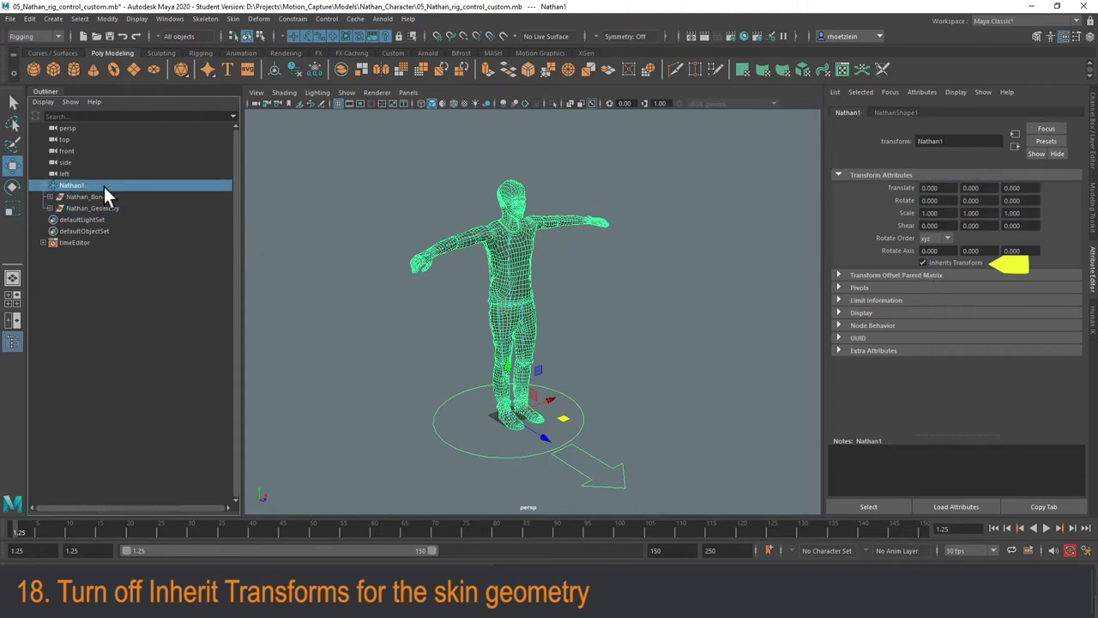
{"action": "mouse_move", "coordinate": [562, 421]}
{"action": "left_mouse_down"}
{"action": "mouse_move", "coordinate": [520, 461]}
{"action": "mouse_move", "coordinate": [587, 396]}
{"action": "mouse_move", "coordinate": [536, 431]}
{"action": "mouse_move", "coordinate": [578, 444]}
{"action": "mouse_move", "coordinate": [559, 409]}
{"action": "mouse_move", "coordinate": [549, 426]}
{"action": "mouse_move", "coordinate": [561, 433]}
{"action": "mouse_move", "coordinate": [559, 418]}
{"action": "left_mouse_up"}
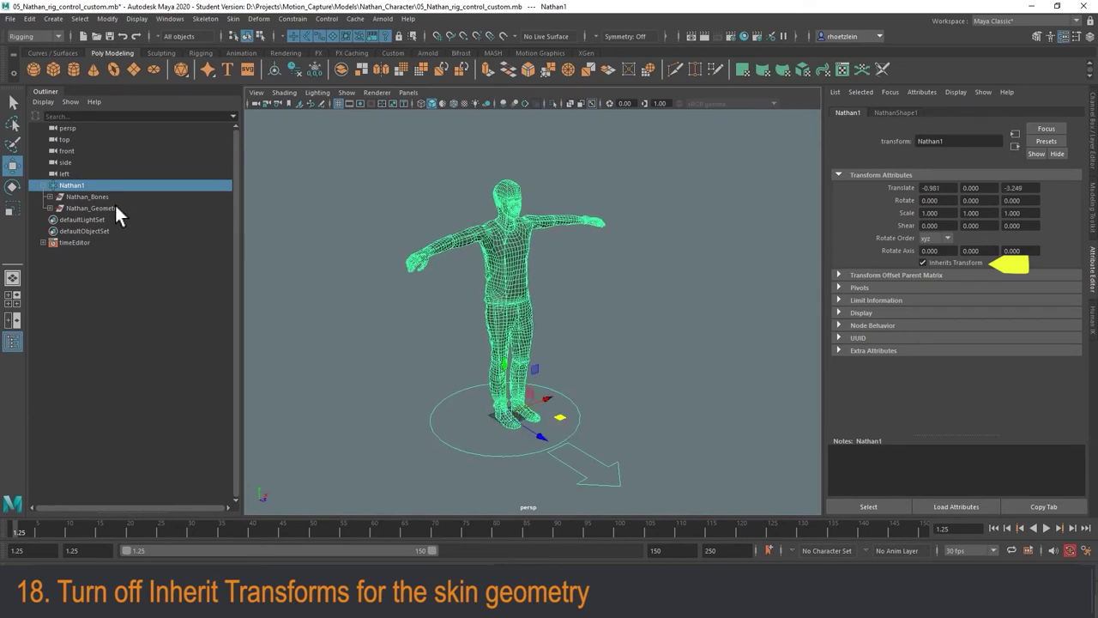
{"action": "left_click", "coordinate": [90, 208]}
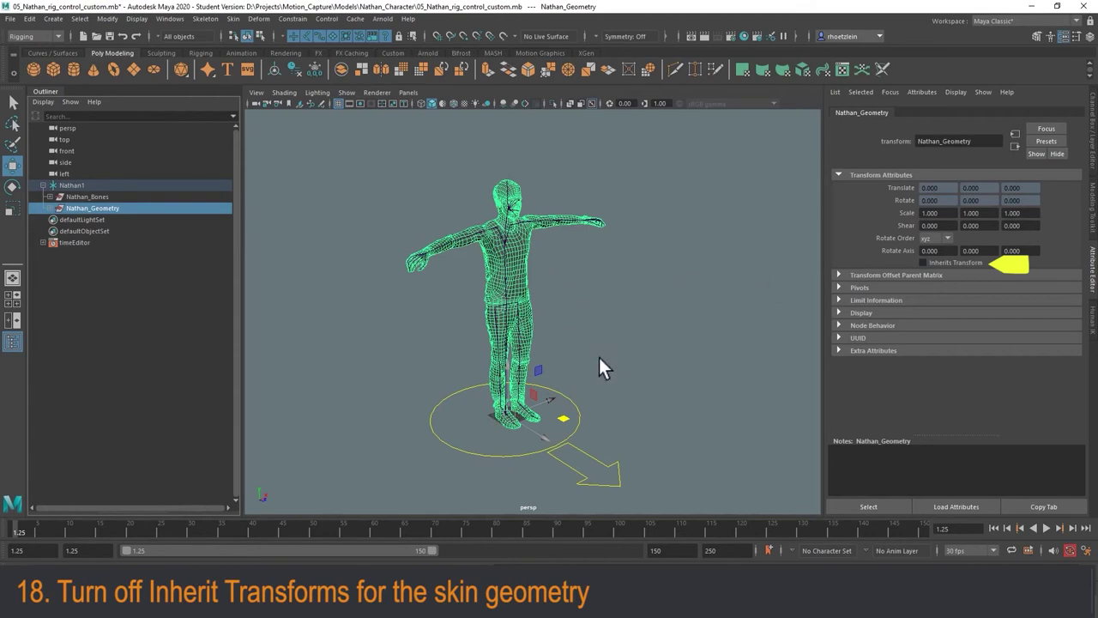
{"action": "left_click", "coordinate": [85, 186]}
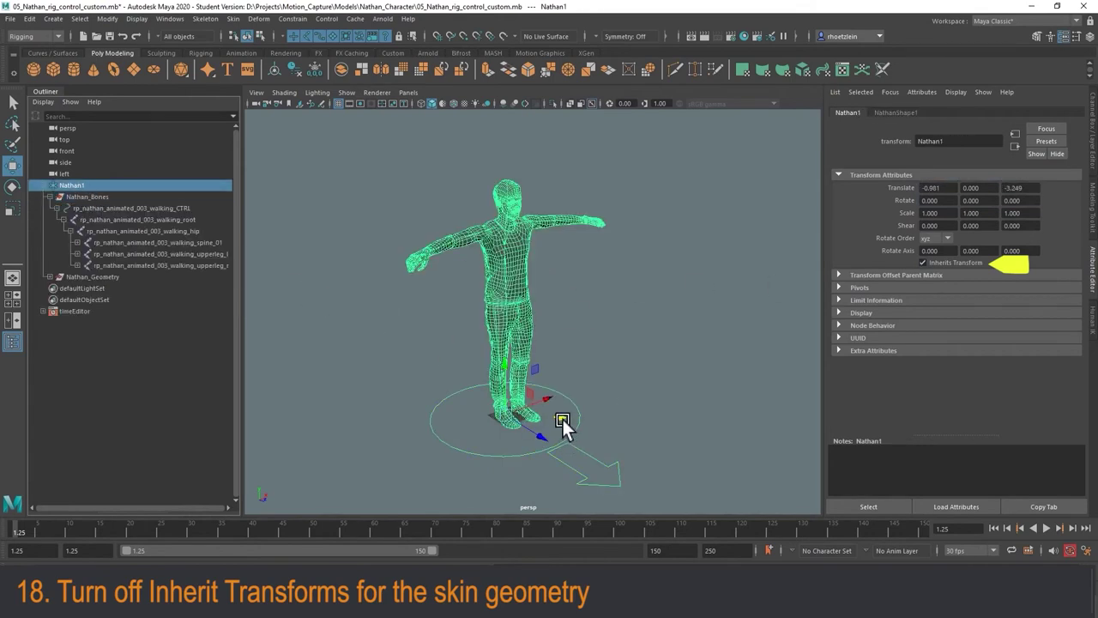
{"action": "left_click_drag", "start_coordinate": [563, 421], "coordinate": [491, 391]}
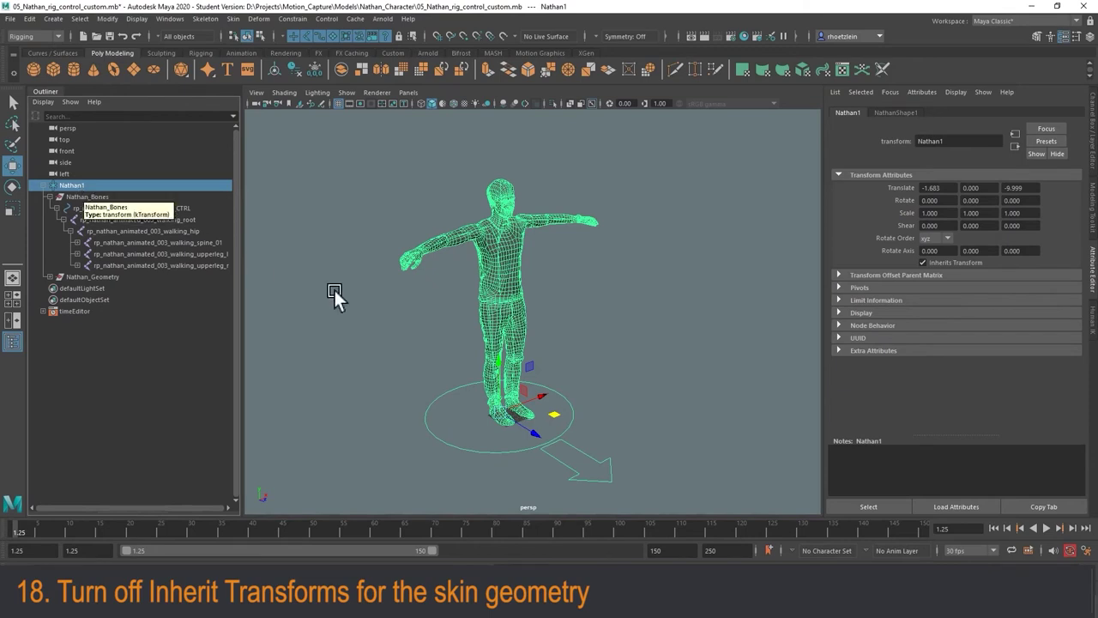
{"action": "left_click_drag", "start_coordinate": [558, 417], "coordinate": [573, 425]}
- Examine the walking control, root joint and hip joint inside Nathan_Bones, and collapse the branch
{"action": "left_click", "coordinate": [163, 209]}
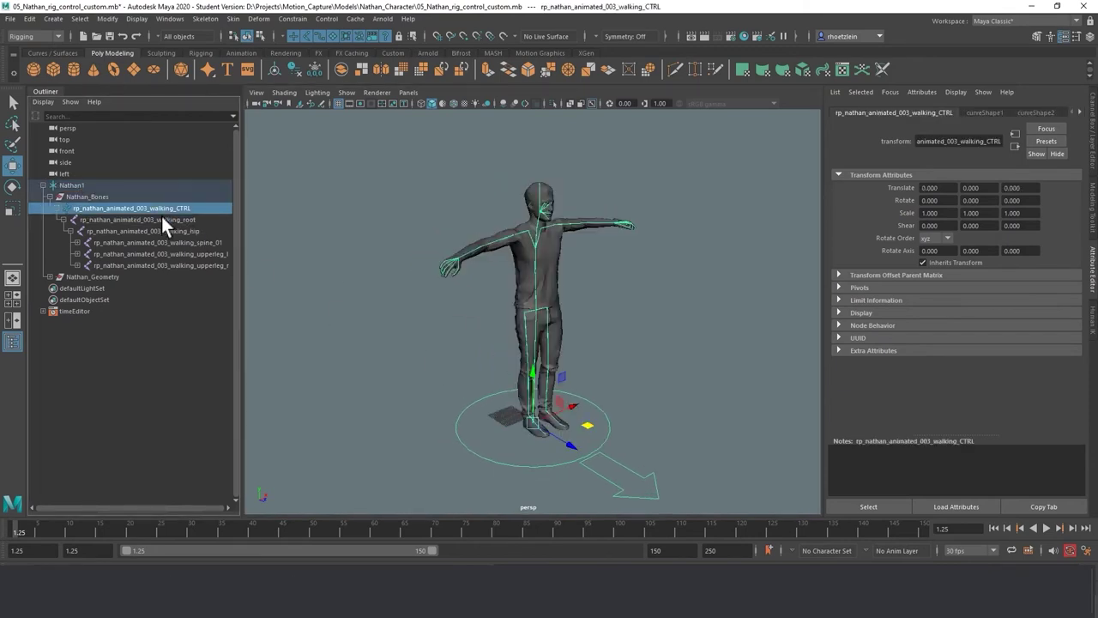
{"action": "left_click", "coordinate": [159, 220]}
{"action": "left_click", "coordinate": [172, 231]}
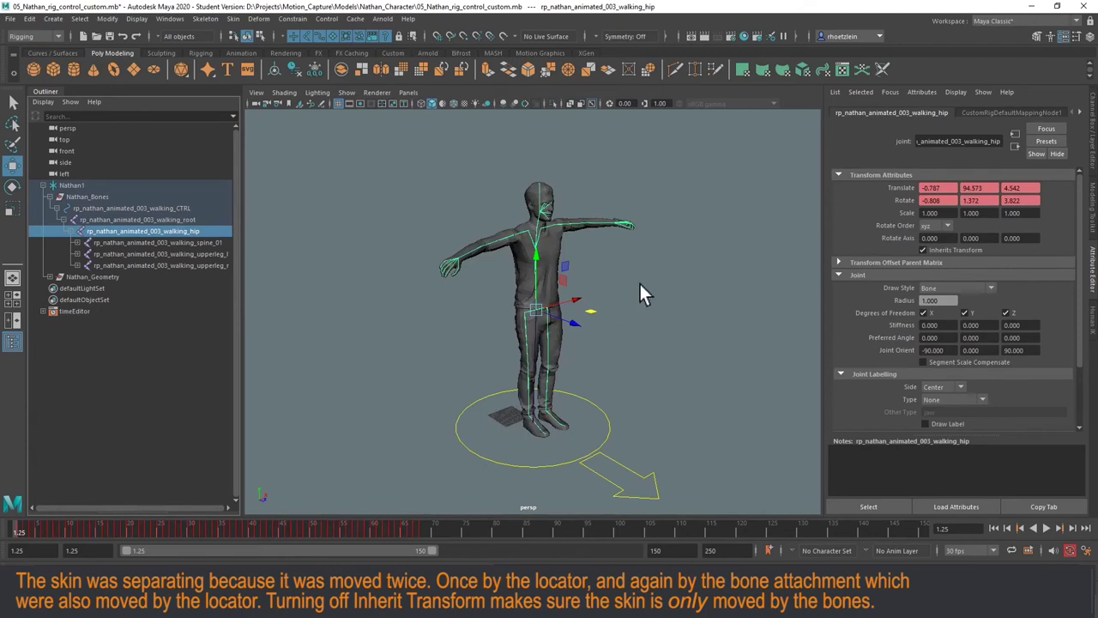
{"action": "left_click", "coordinate": [50, 197]}
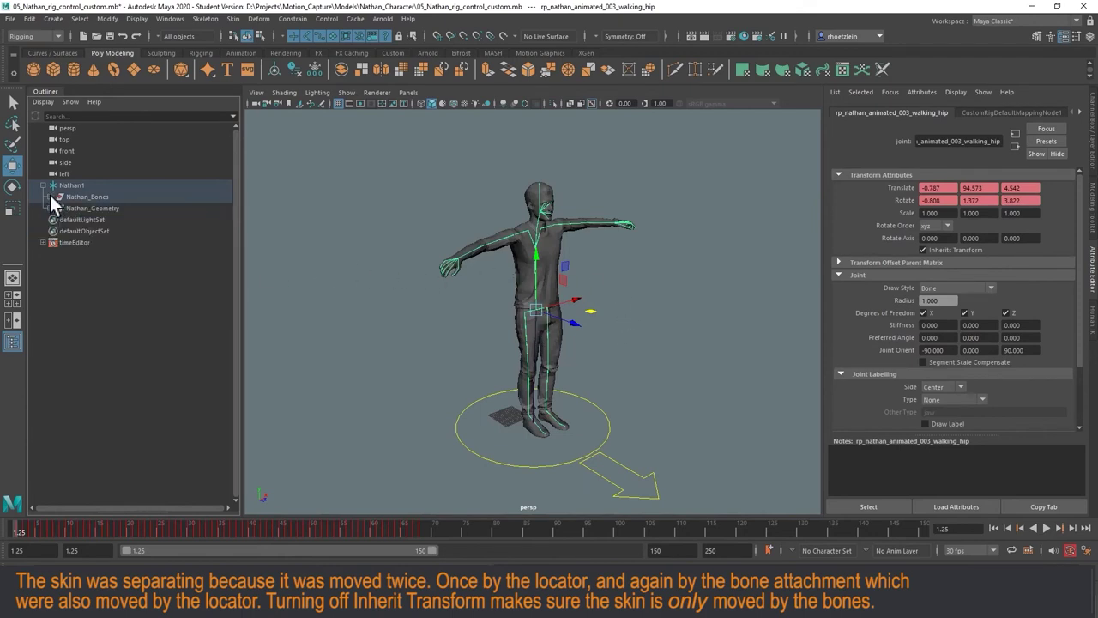
- Move the Nathan1 locator across the ground plane to about X -3.508, Z 3.074
{"action": "left_click", "coordinate": [72, 186]}
{"action": "left_click_drag", "start_coordinate": [592, 431], "coordinate": [559, 419]}
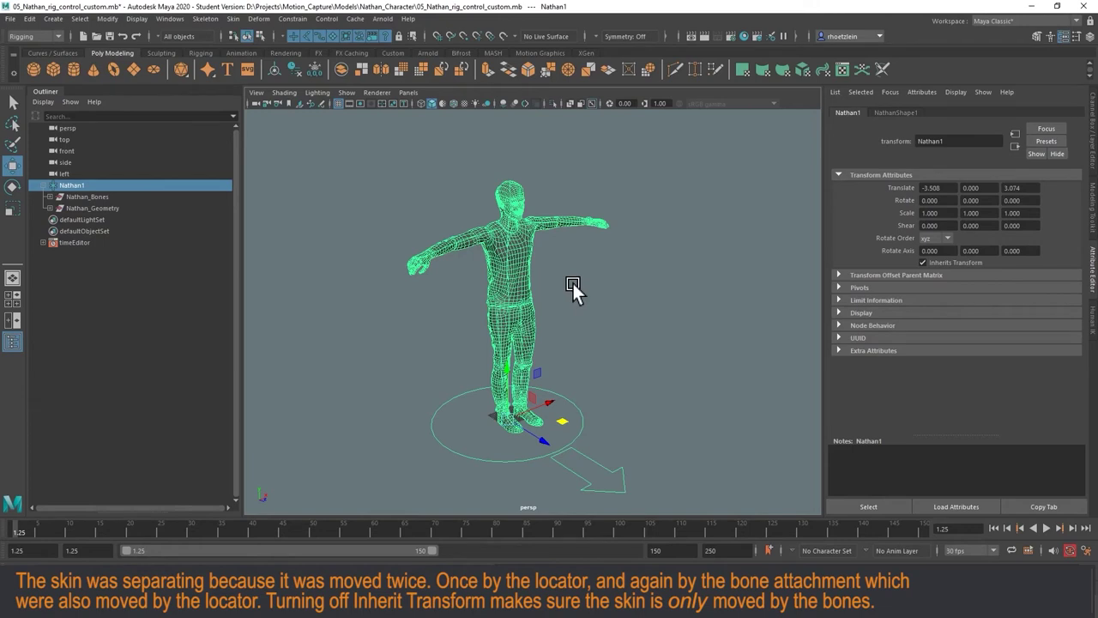
{"action": "left_click", "coordinate": [254, 259]}
- Review the Nathan1 locator with its Nathan_Bones and Nathan_Geometry children, and leave the hierarchy collapsed with nothing selected
{"action": "left_click", "coordinate": [68, 185]}
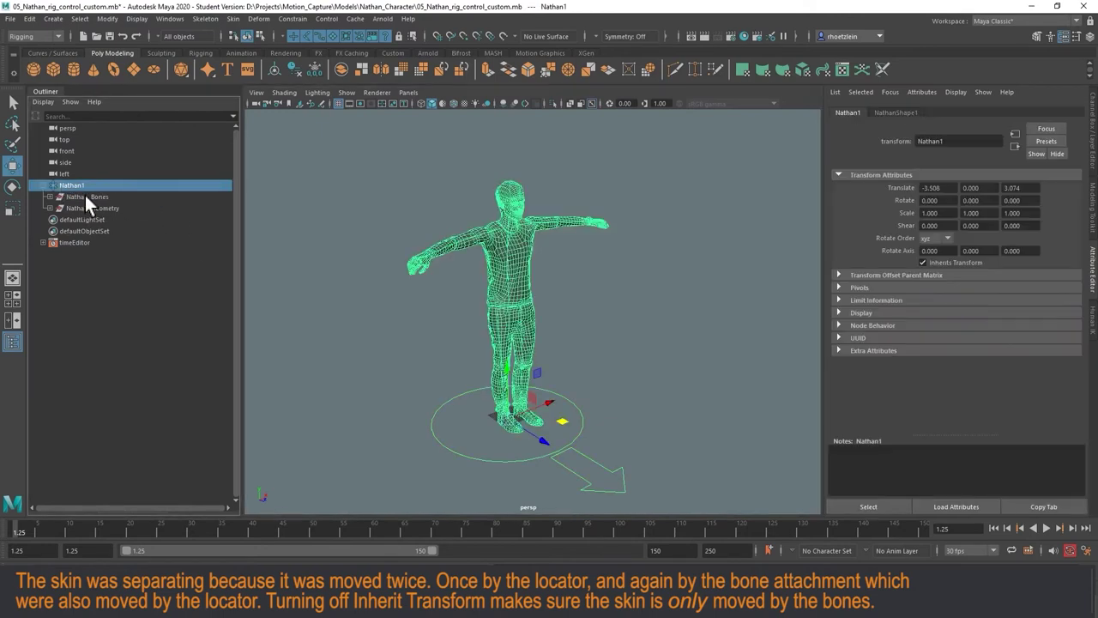
{"action": "left_click", "coordinate": [83, 196]}
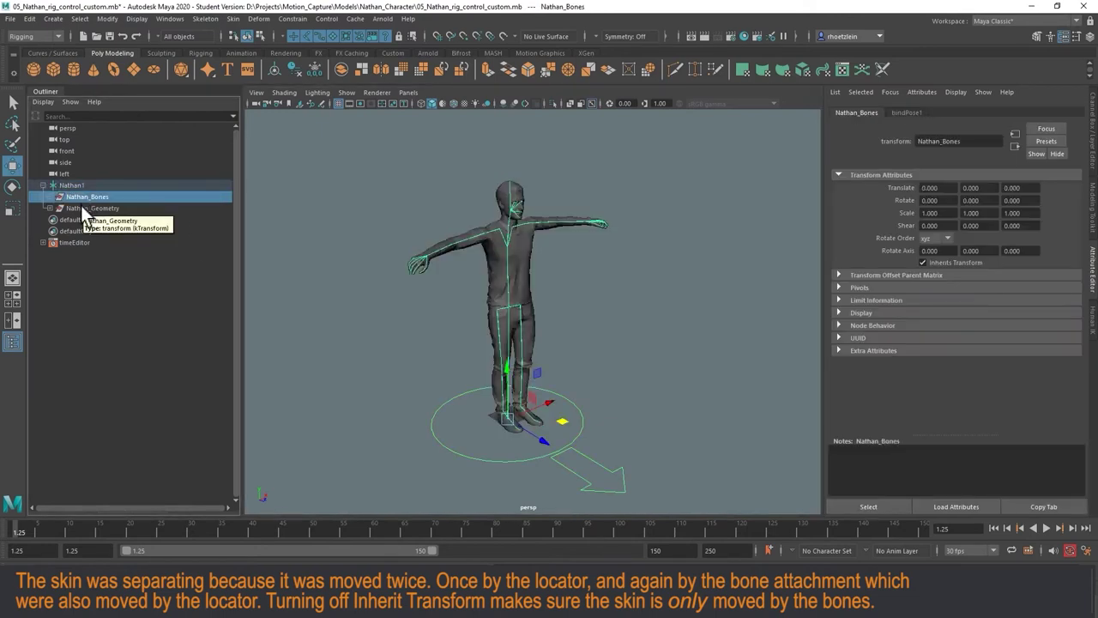
{"action": "left_click", "coordinate": [81, 206]}
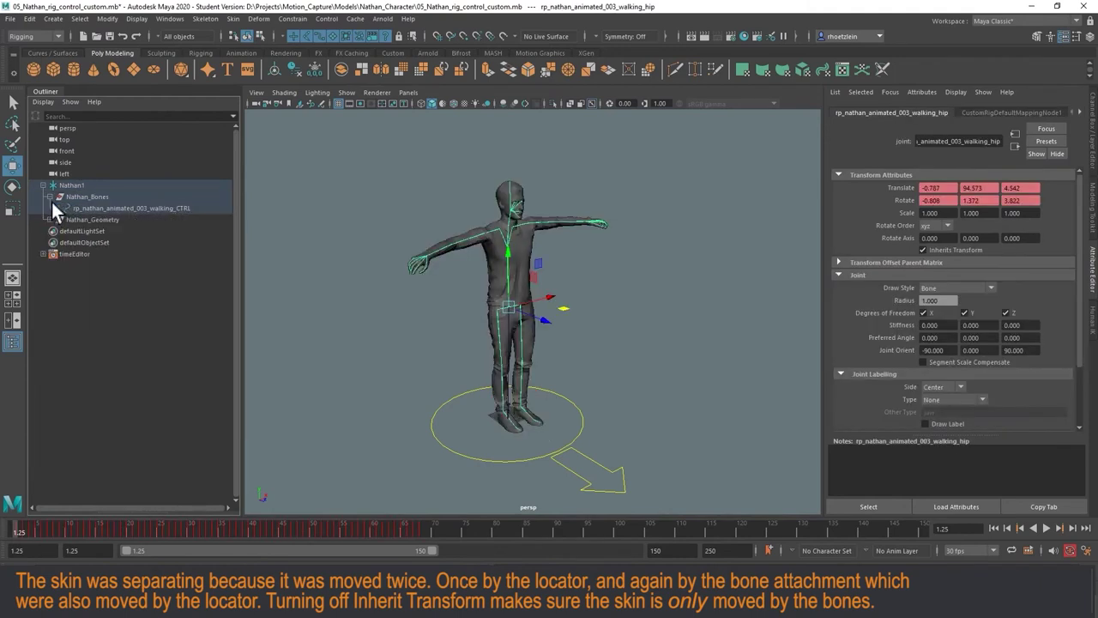
{"action": "left_click", "coordinate": [49, 196]}
{"action": "left_click", "coordinate": [341, 262]}
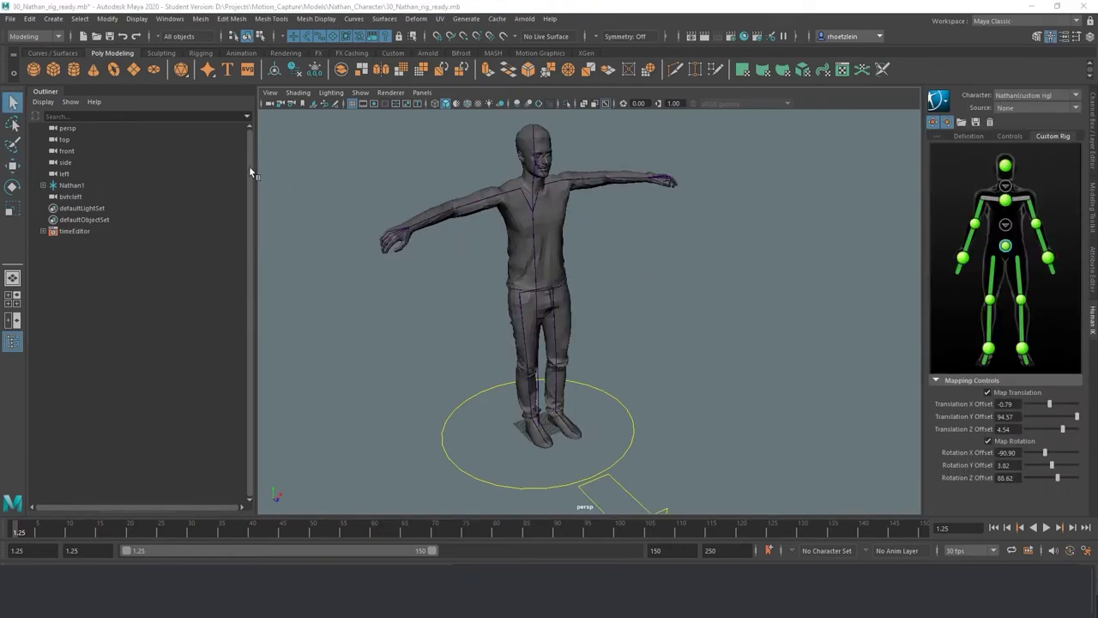
- Import the motion file 81_05.mb from the Motions folder using the namespace string bvh, accepting the student version notice
{"action": "left_click", "coordinate": [9, 18]}
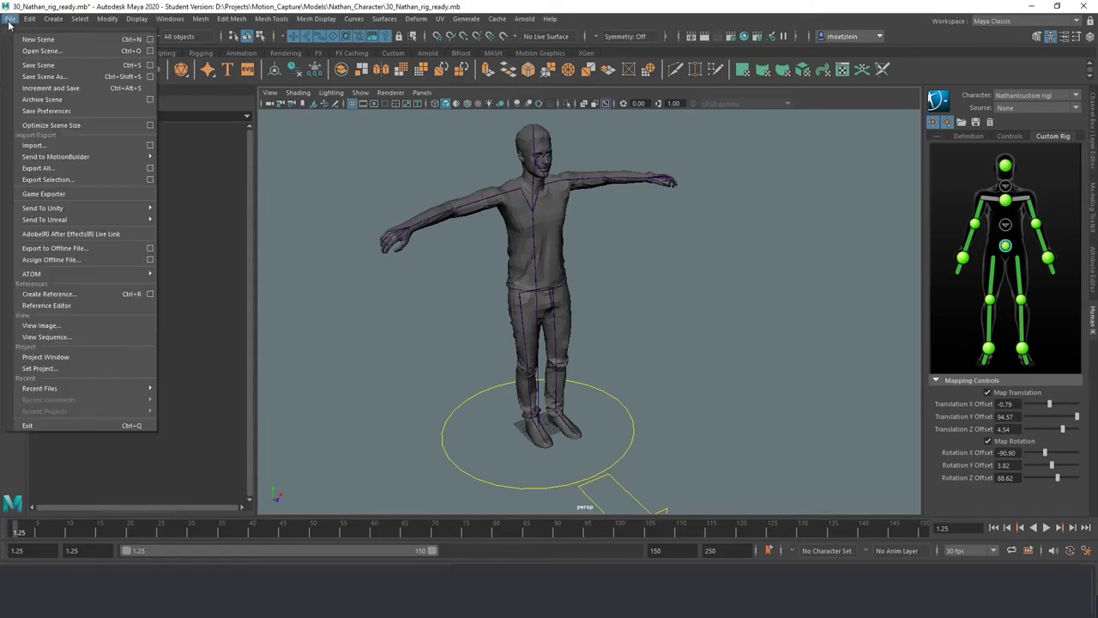
{"action": "left_click", "coordinate": [66, 148]}
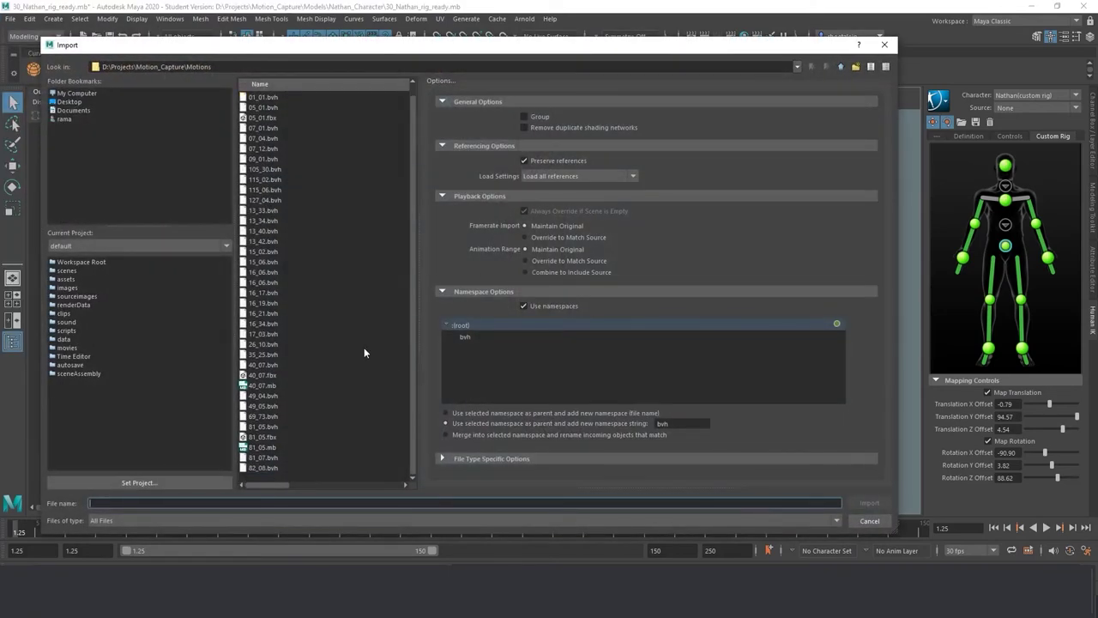
{"action": "left_click", "coordinate": [277, 446]}
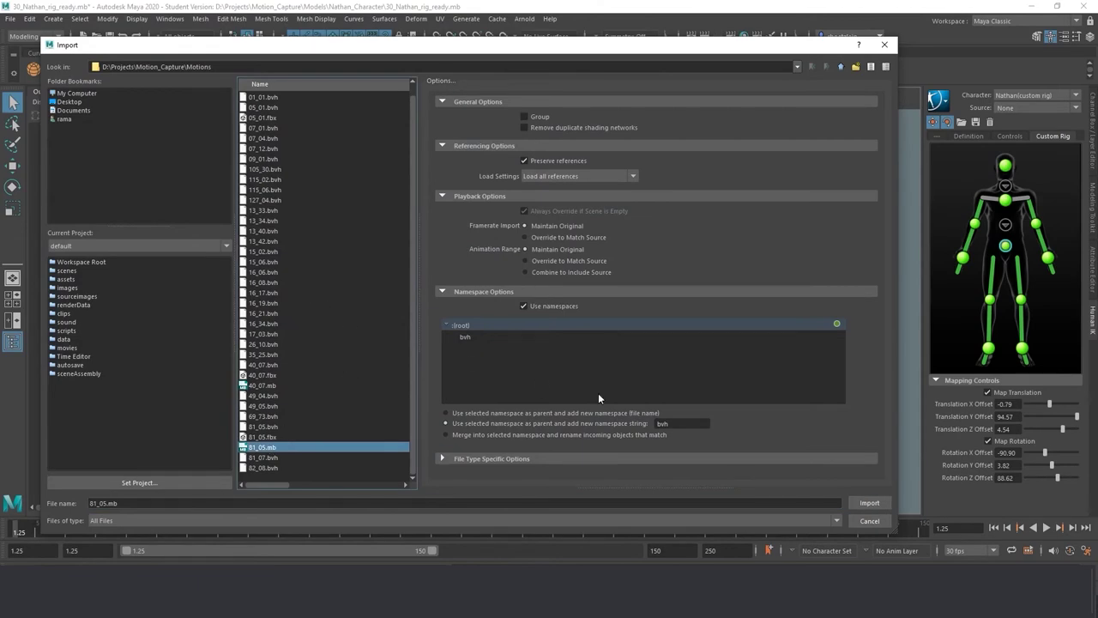
{"action": "left_click", "coordinate": [869, 503]}
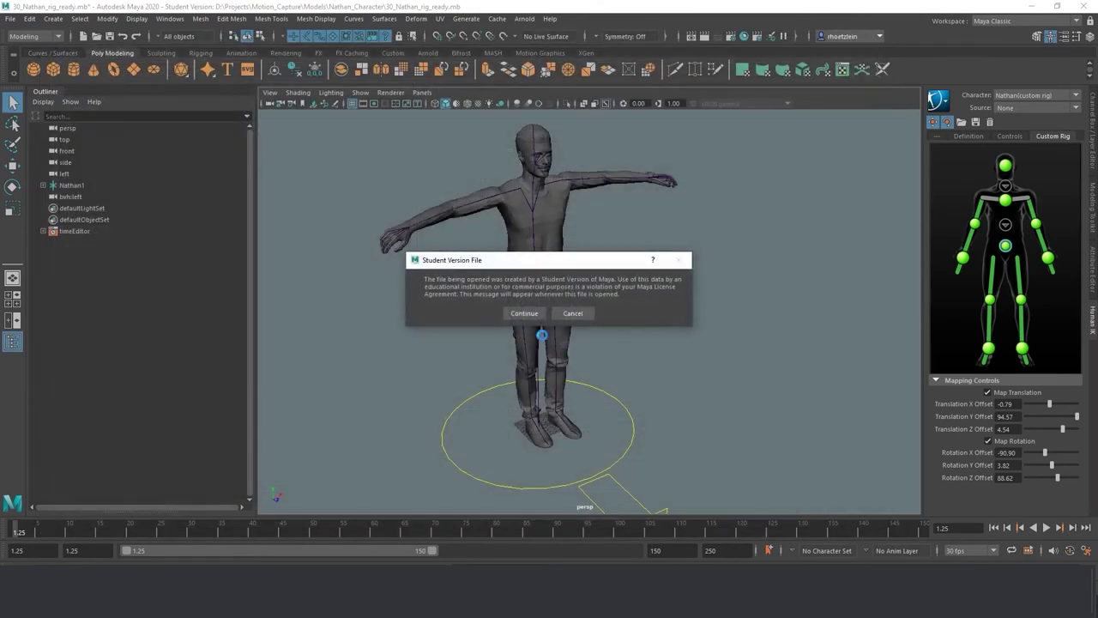
{"action": "left_click", "coordinate": [525, 314]}
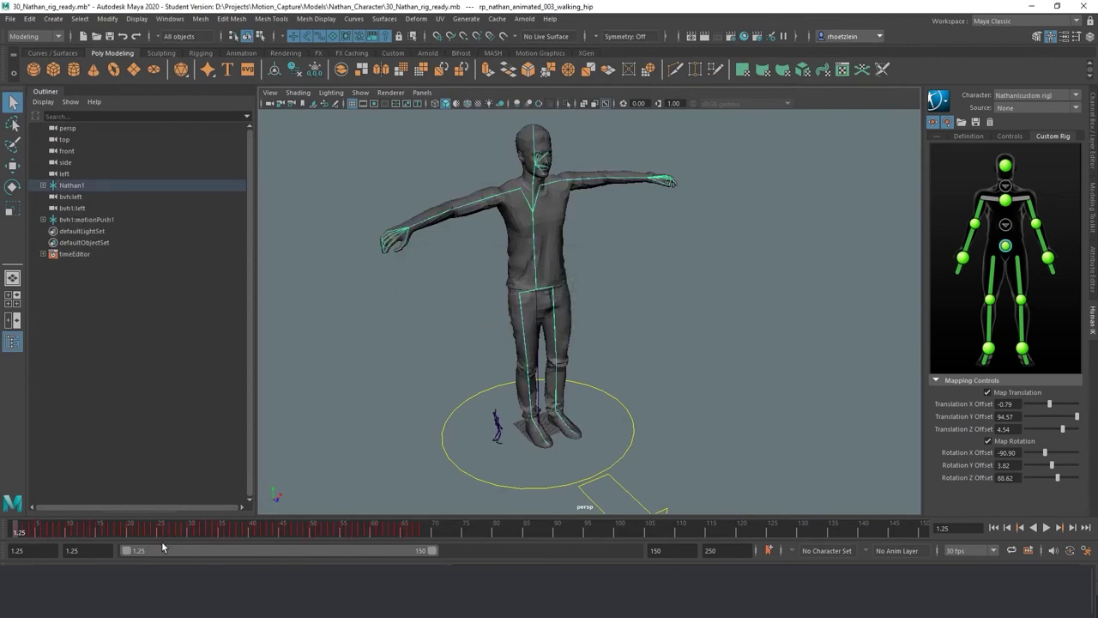
- Scrub the start of the timeline and compare the imported bvh1:motionPush1 skeleton with the Nathan1 character
{"action": "mouse_move", "coordinate": [37, 531]}
{"action": "left_mouse_down"}
{"action": "mouse_move", "coordinate": [164, 519]}
{"action": "mouse_move", "coordinate": [237, 528]}
{"action": "mouse_move", "coordinate": [99, 526]}
{"action": "mouse_move", "coordinate": [308, 531]}
{"action": "mouse_move", "coordinate": [5, 533]}
{"action": "left_mouse_up"}
{"action": "left_click", "coordinate": [88, 219]}
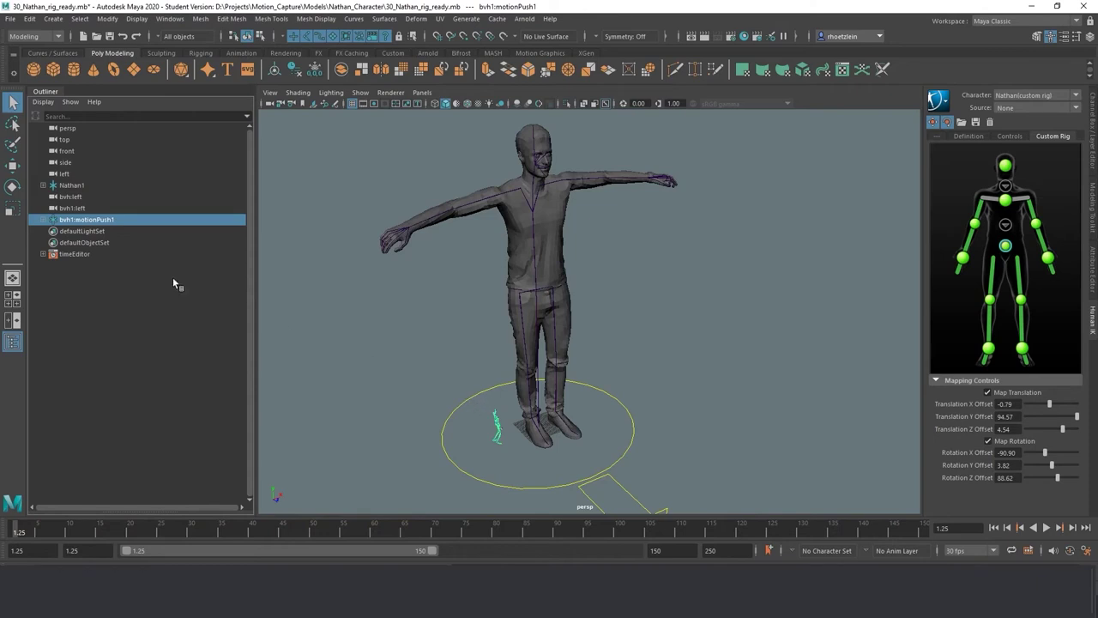
{"action": "left_click", "coordinate": [102, 185]}
{"action": "left_click", "coordinate": [120, 217]}
- Select Nathan1 and set the HumanIK source of the Nathan custom rig to bvh1:motionPush
{"action": "left_click", "coordinate": [91, 186]}
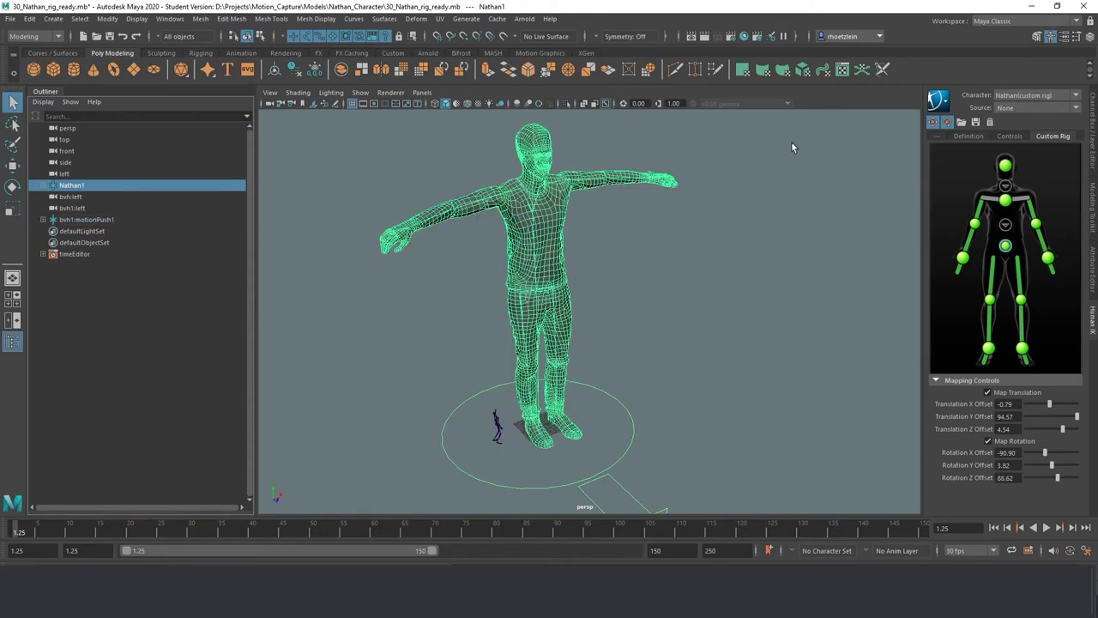
{"action": "left_click", "coordinate": [1072, 109]}
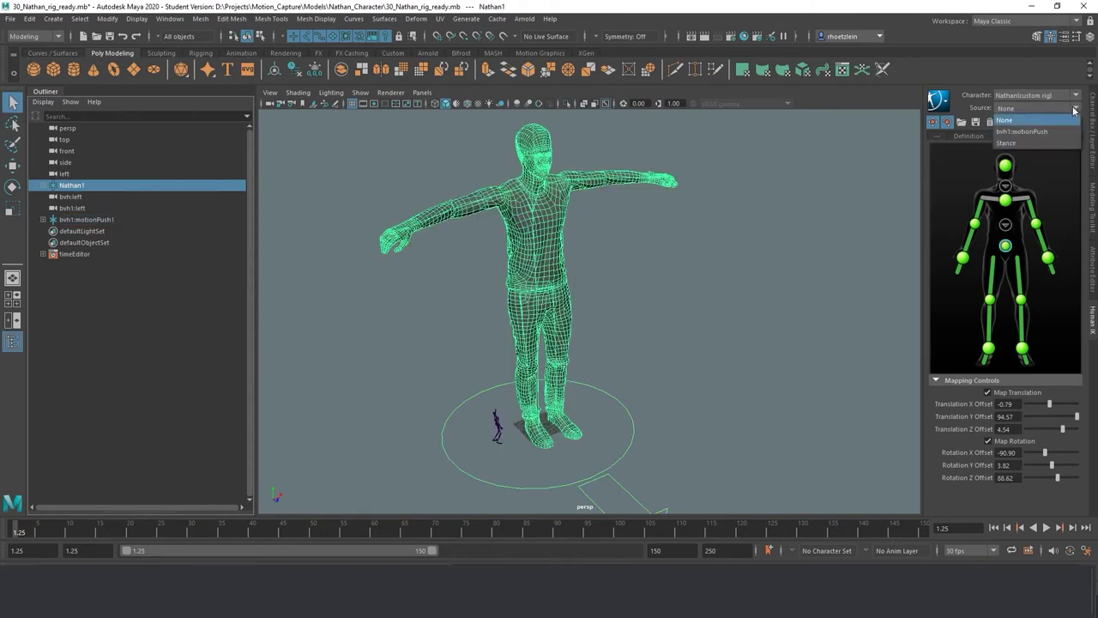
{"action": "left_click", "coordinate": [1028, 132]}
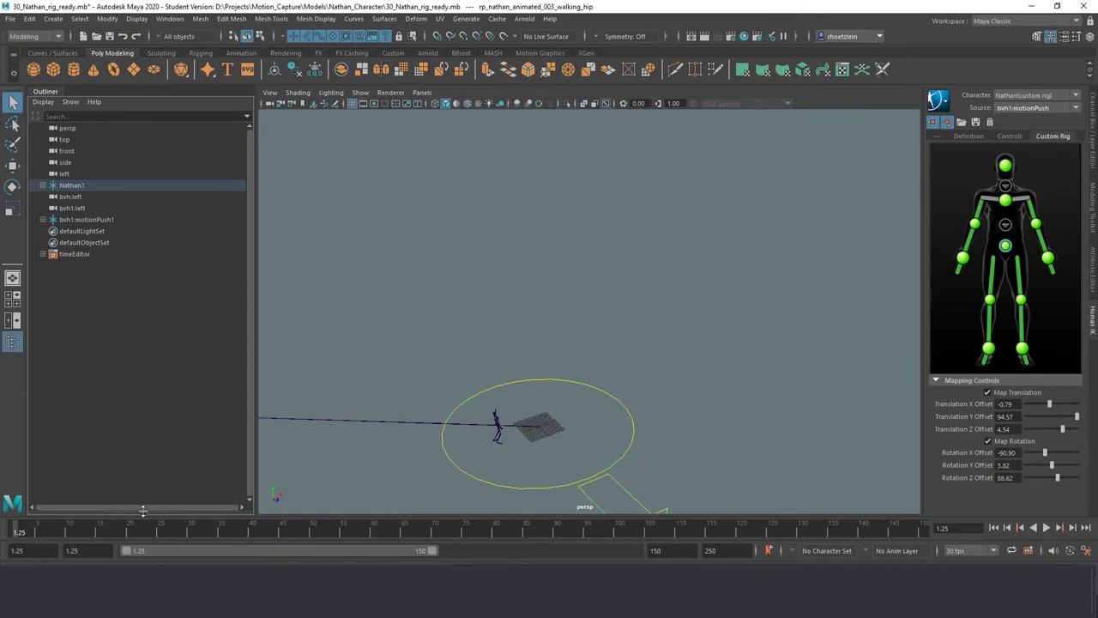
- Play back the retargeted motion, return to the first frame and examine Nathan's pose relative to the mocap skeleton
{"action": "key", "text": "alt+v"}
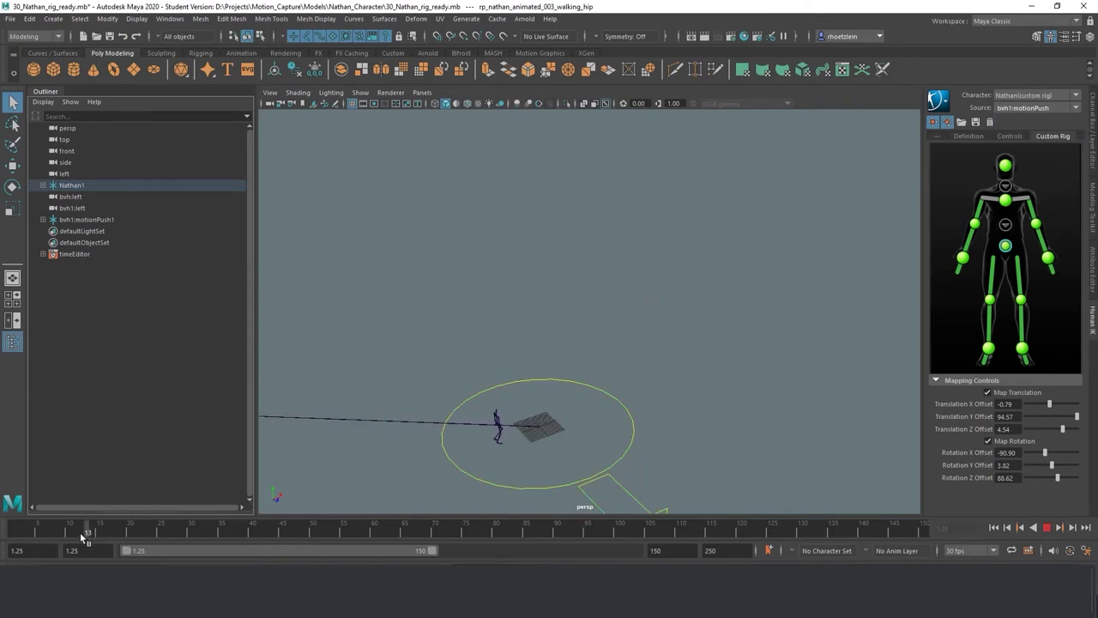
{"action": "left_click_drag", "start_coordinate": [80, 533], "coordinate": [3, 529]}
{"action": "left_click_drag", "start_coordinate": [451, 424], "coordinate": [346, 414], "text": "alt"}
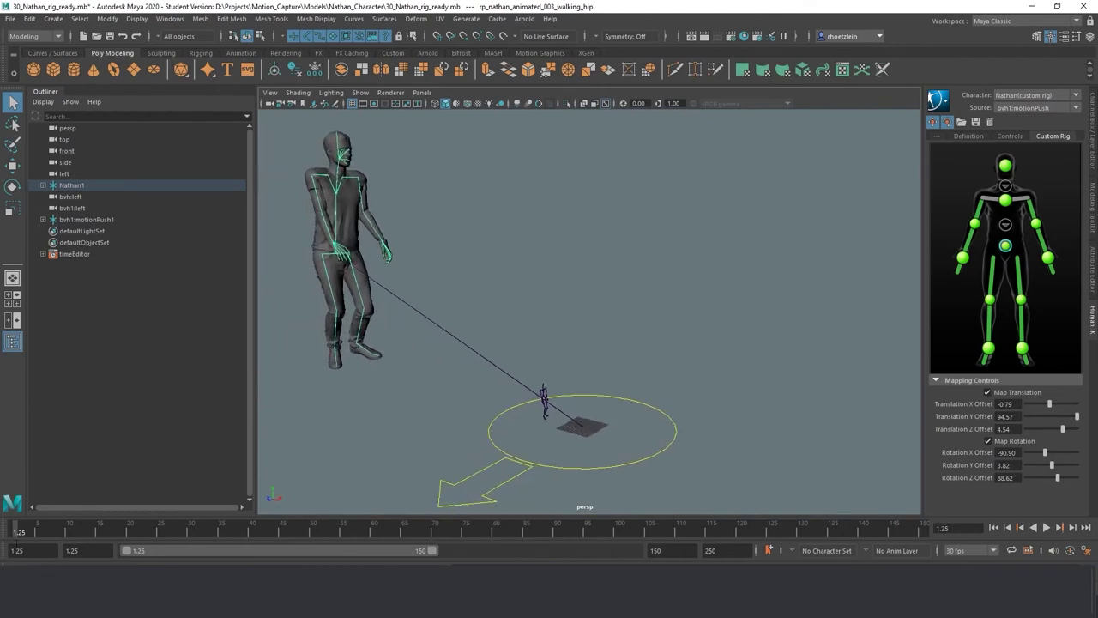
- Replay the retargeted motion repeatedly from several angles and compare Nathan's movement and distance from the ground circle with the mocap skeleton
{"action": "key", "text": "alt+v"}
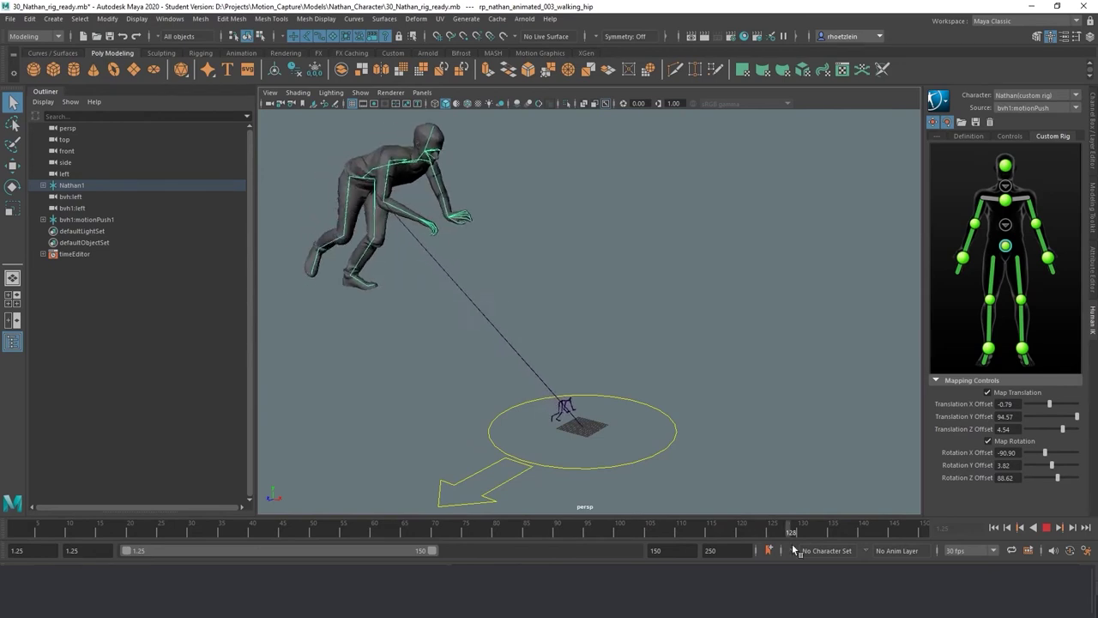
{"action": "left_click_drag", "start_coordinate": [792, 549], "coordinate": [361, 498]}
{"action": "left_click_drag", "start_coordinate": [445, 388], "coordinate": [547, 378], "text": "alt"}
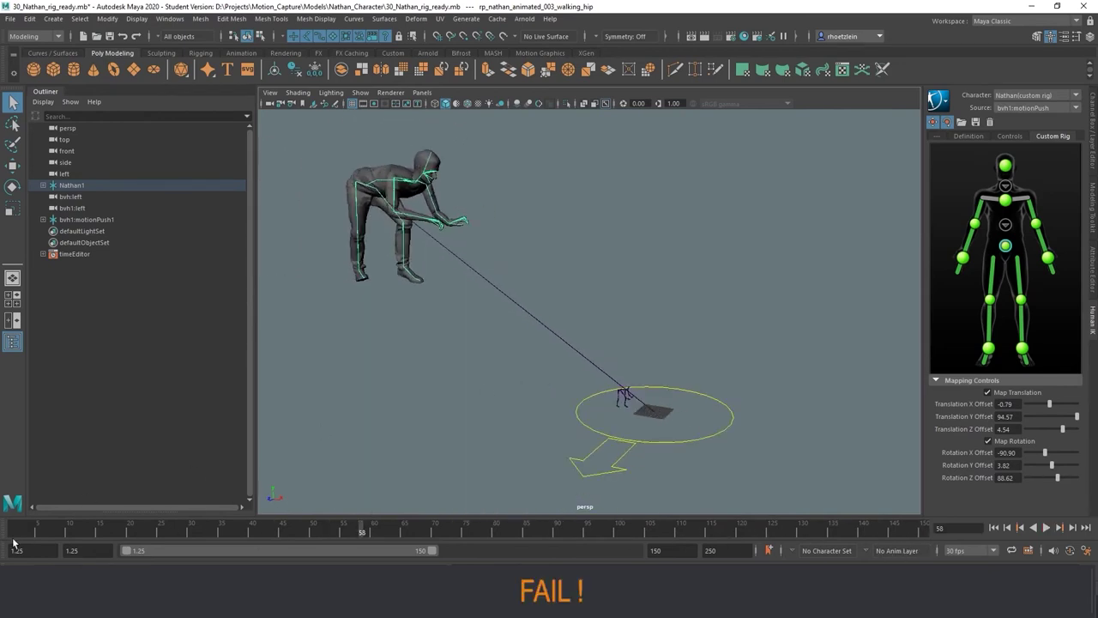
{"action": "key", "text": "alt+v"}
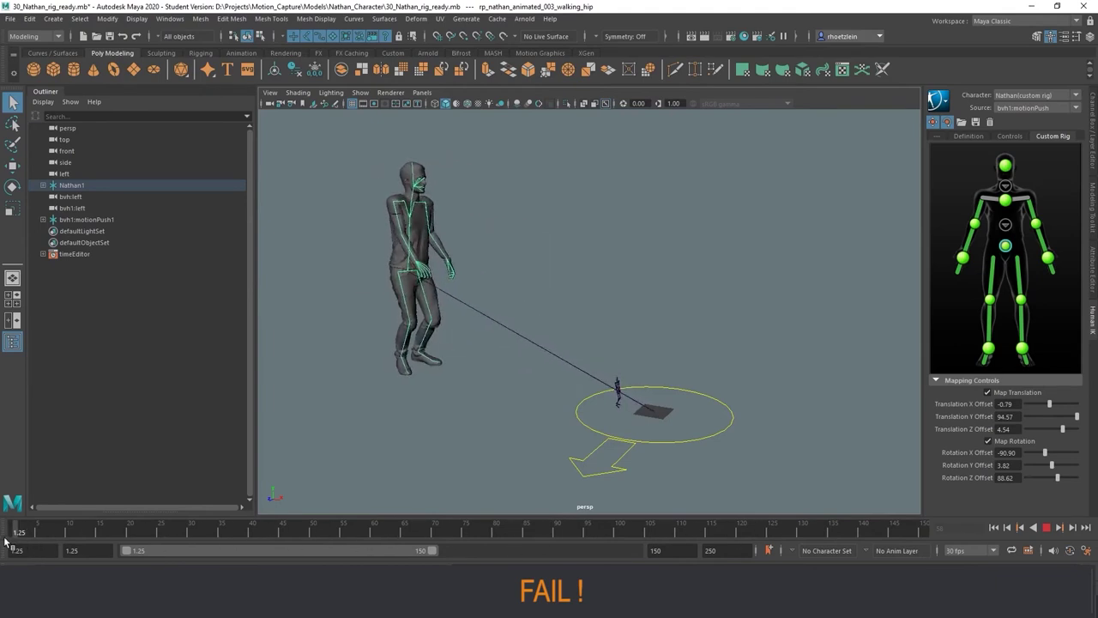
{"action": "left_click", "coordinate": [4, 539]}
{"action": "left_click_drag", "start_coordinate": [383, 304], "coordinate": [462, 298], "text": "alt"}
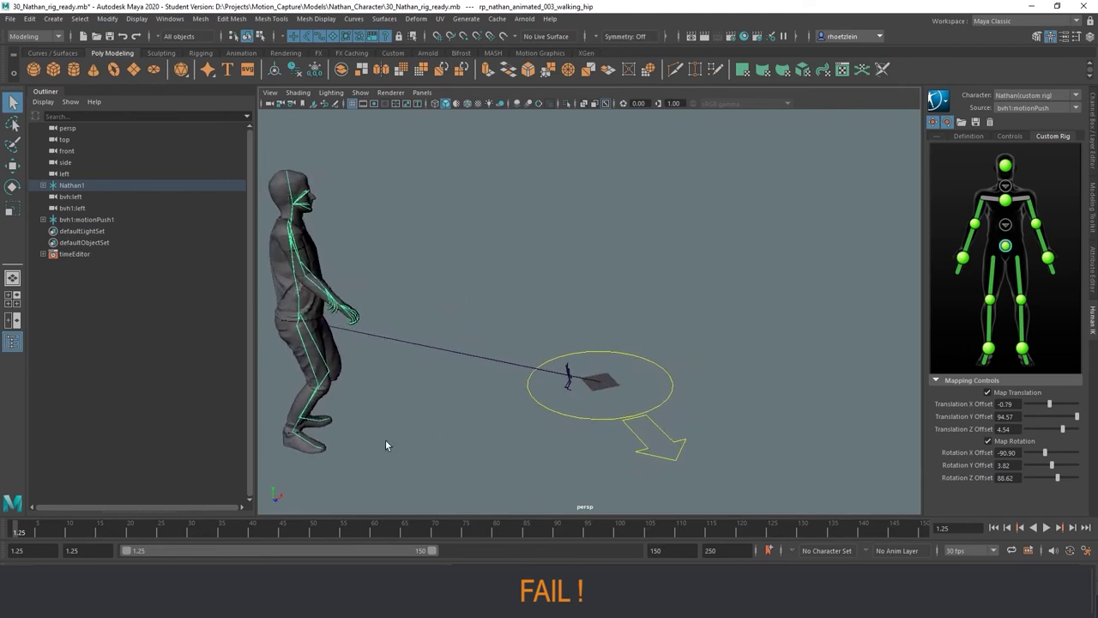
{"action": "key", "text": "alt+v"}
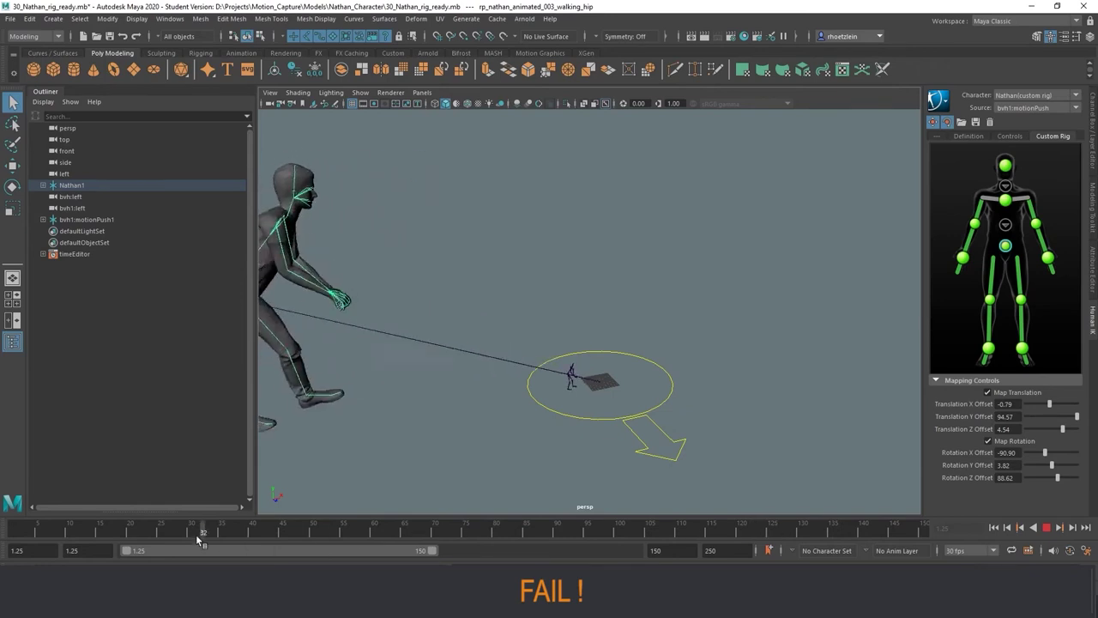
{"action": "left_click_drag", "start_coordinate": [196, 533], "coordinate": [12, 527]}
{"action": "middle_click_drag", "start_coordinate": [460, 329], "coordinate": [486, 329], "text": "alt"}
{"action": "left_click_drag", "start_coordinate": [485, 329], "coordinate": [479, 347], "text": "alt"}
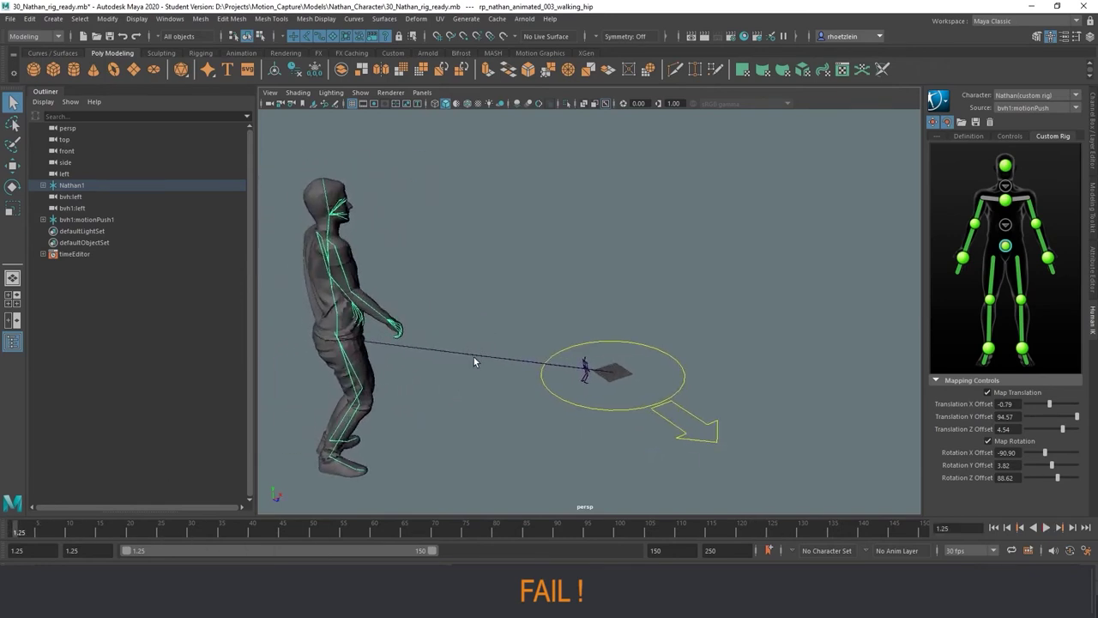
{"action": "key", "text": "alt+v"}
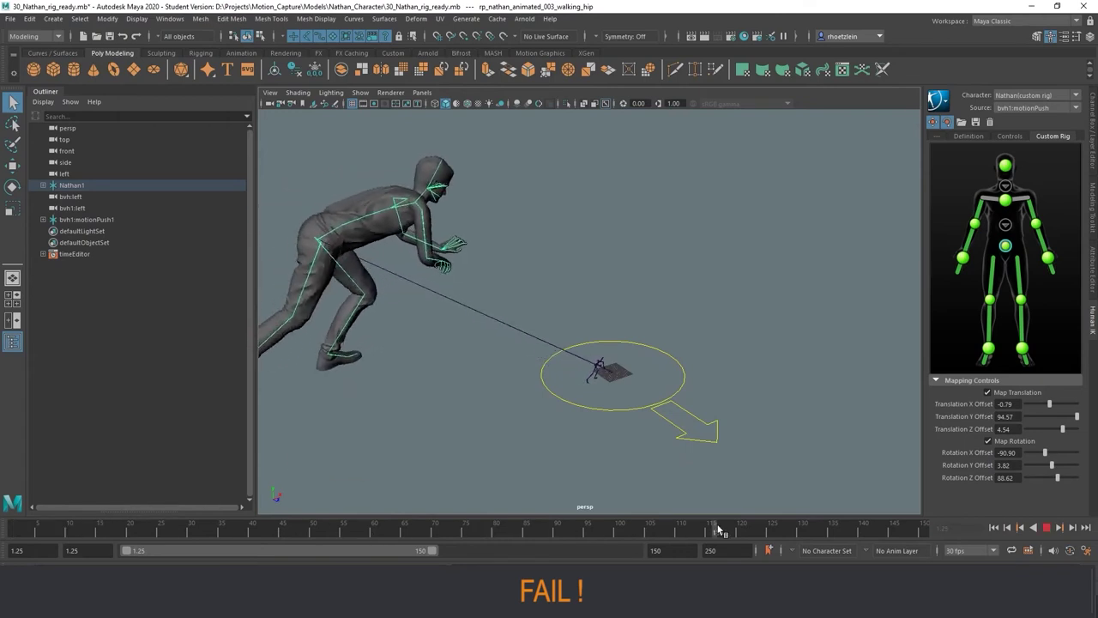
{"action": "left_click_drag", "start_coordinate": [43, 525], "coordinate": [9, 521]}
{"action": "left_click_drag", "start_coordinate": [506, 347], "coordinate": [447, 346], "text": "alt"}
- Set the HumanIK source of the Nathan custom rig to None
{"action": "left_click", "coordinate": [1075, 108]}
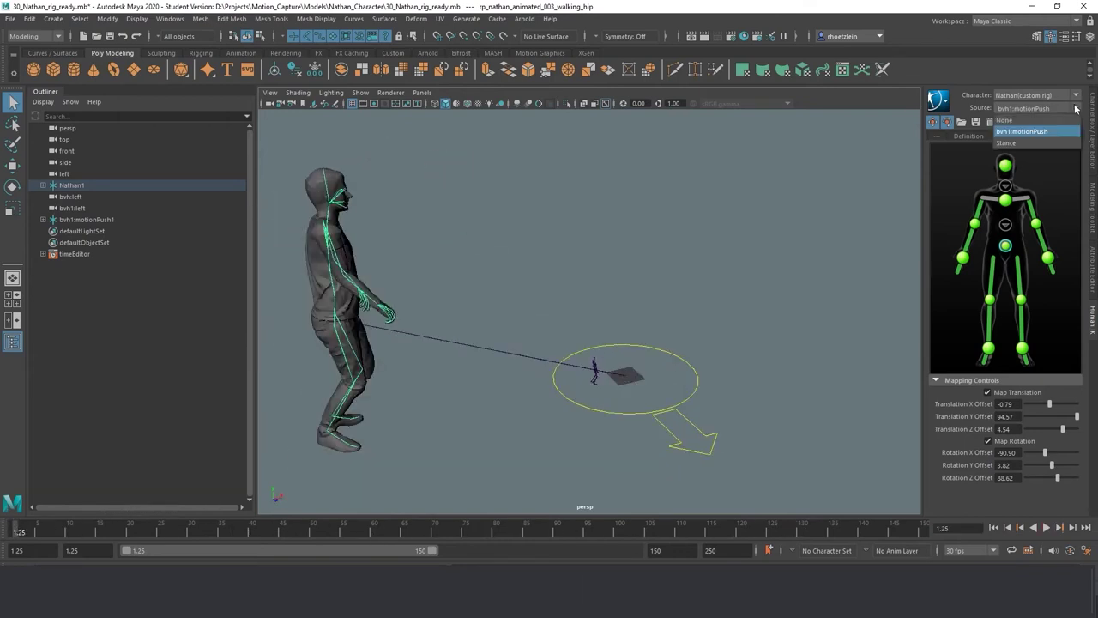
{"action": "left_click", "coordinate": [1004, 120]}
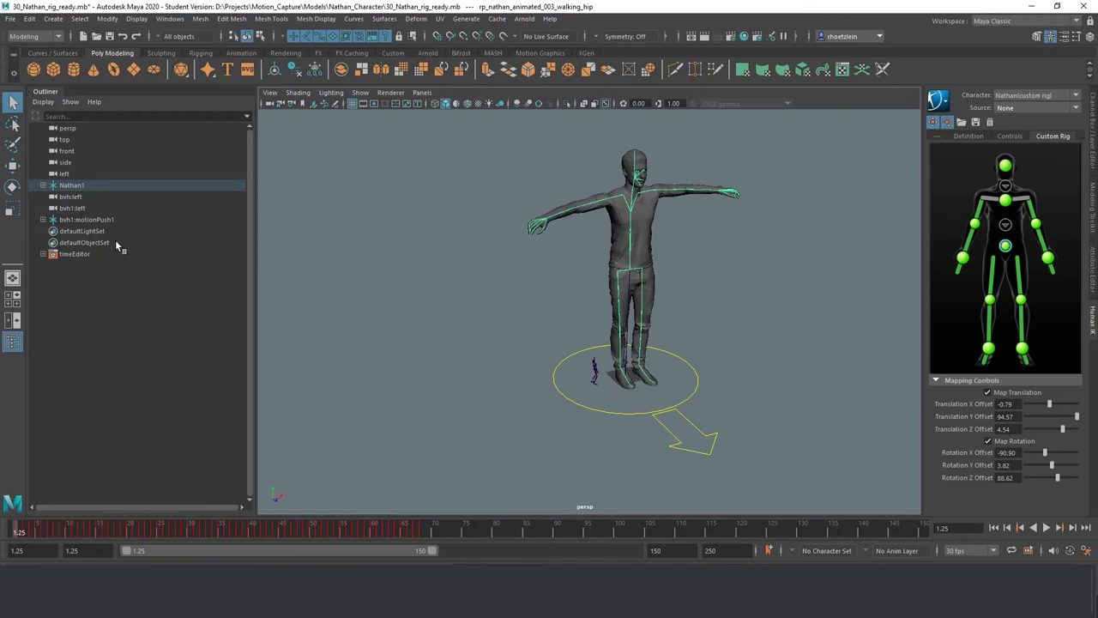
{"action": "middle_click_drag", "start_coordinate": [504, 295], "coordinate": [461, 301], "text": "alt"}
{"action": "scroll", "coordinate": [447, 311], "scroll_direction": "up", "scroll_amount": 3}
{"action": "mouse_move", "coordinate": [459, 307]}
{"action": "left_mouse_down", "text": "alt"}
{"action": "mouse_move", "coordinate": [468, 318]}
{"action": "mouse_move", "coordinate": [477, 310]}
{"action": "left_mouse_up", "text": "alt"}
- Hide the bvh1:motionPush1 mocap skeleton
{"action": "left_click", "coordinate": [103, 219]}
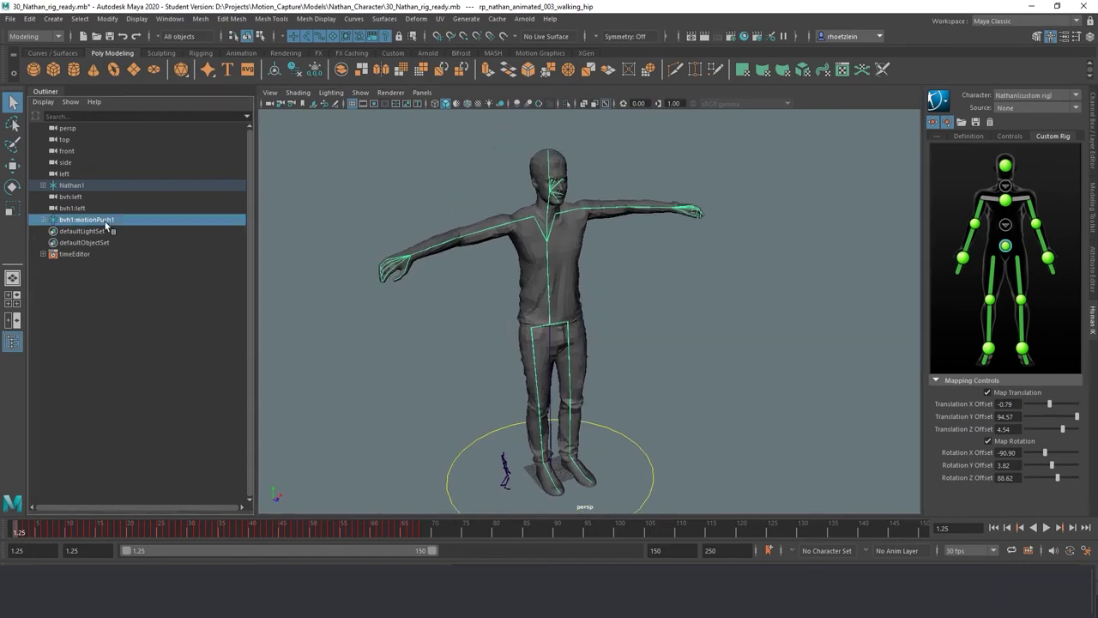
{"action": "key", "text": "h"}
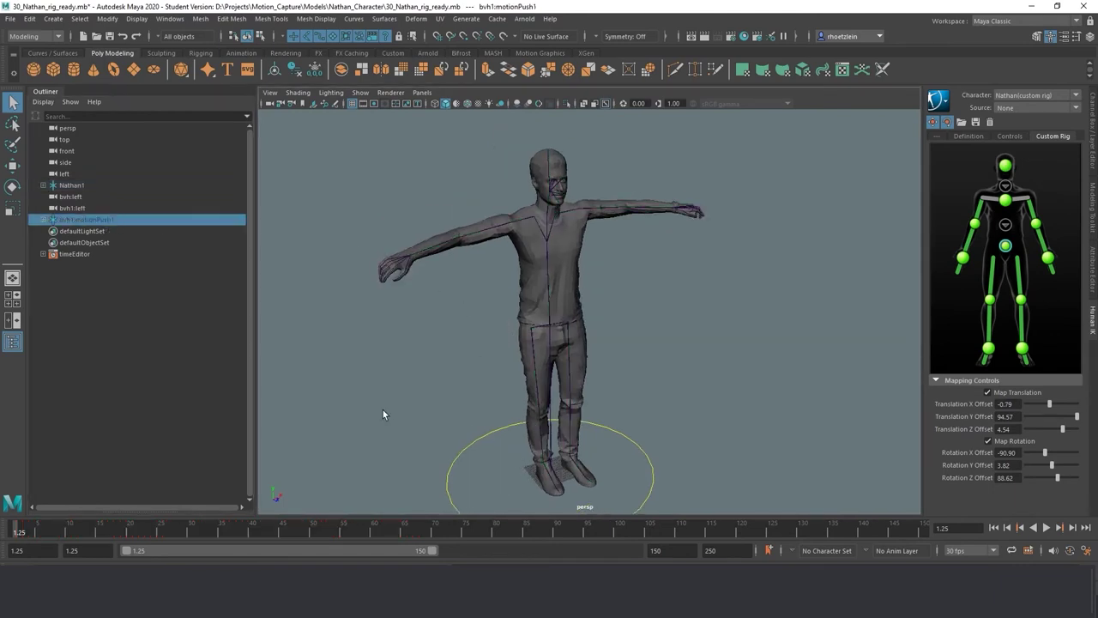
{"action": "key", "text": "h"}
{"action": "key", "text": "ctrl+h"}
{"action": "key", "text": "shift+h"}
{"action": "key", "text": "ctrl+h"}
{"action": "key", "text": "h"}
{"action": "key", "text": "h"}
{"action": "middle_click_drag", "start_coordinate": [575, 385], "coordinate": [580, 383], "text": "alt"}
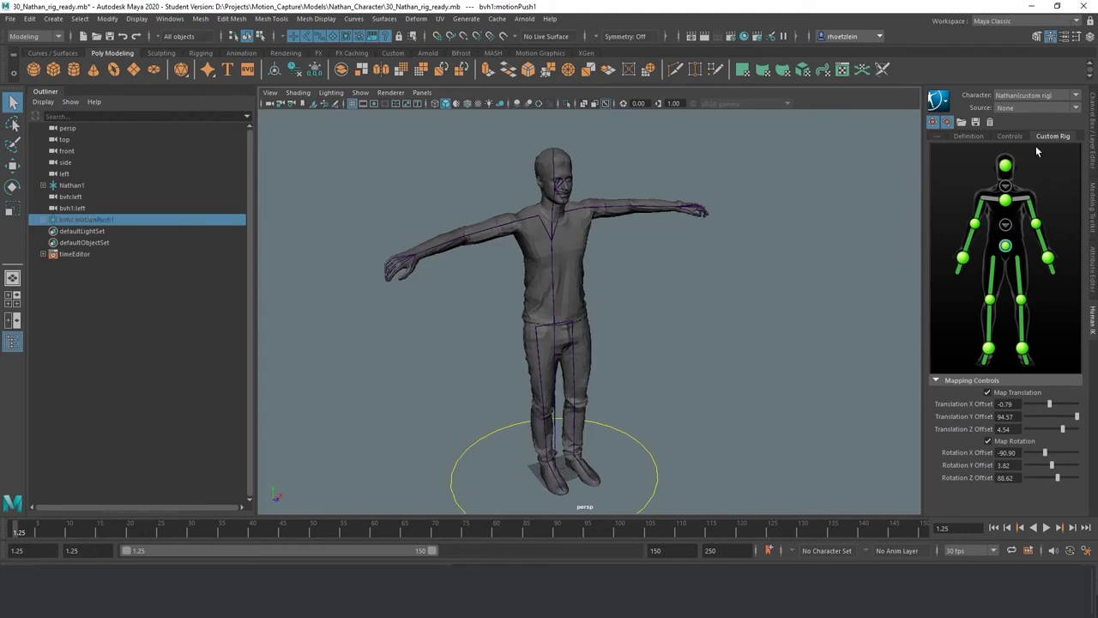
- Inspect the Map Translation setting of the custom rig's arm, chest, head, hips and leg joints
{"action": "left_click", "coordinate": [1014, 137]}
{"action": "left_click", "coordinate": [1052, 136]}
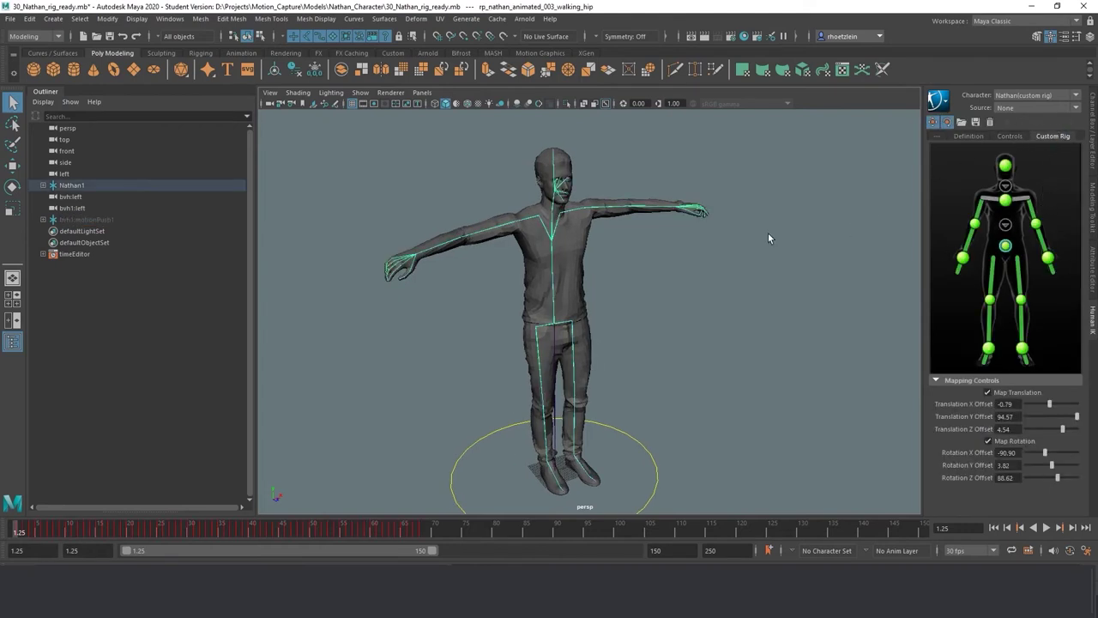
{"action": "left_click", "coordinate": [1037, 226]}
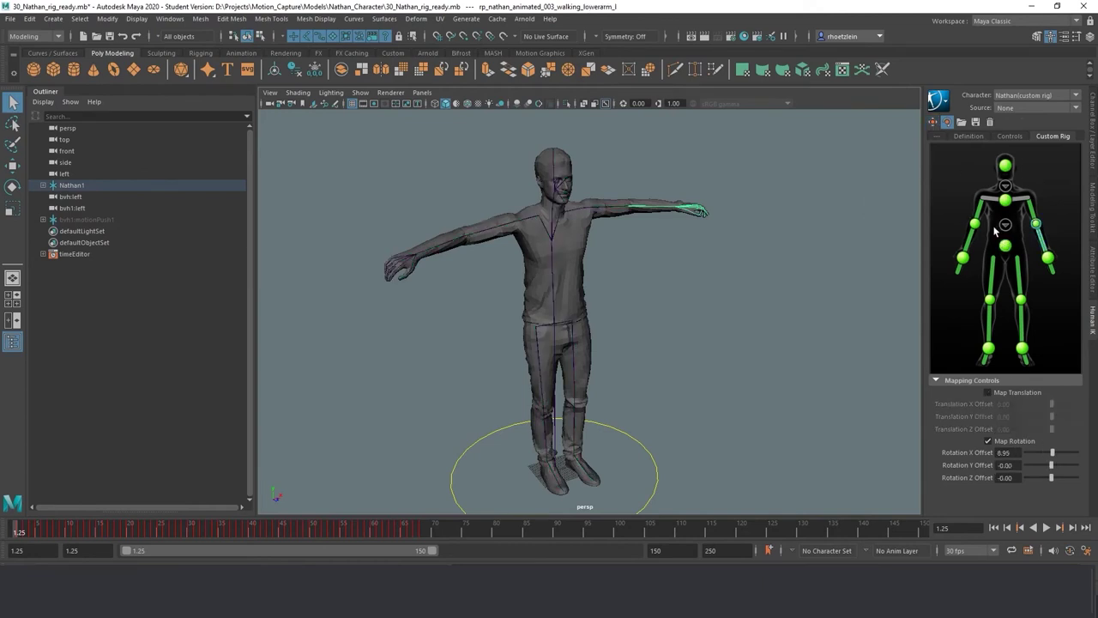
{"action": "left_click", "coordinate": [977, 226]}
{"action": "left_click", "coordinate": [1037, 226]}
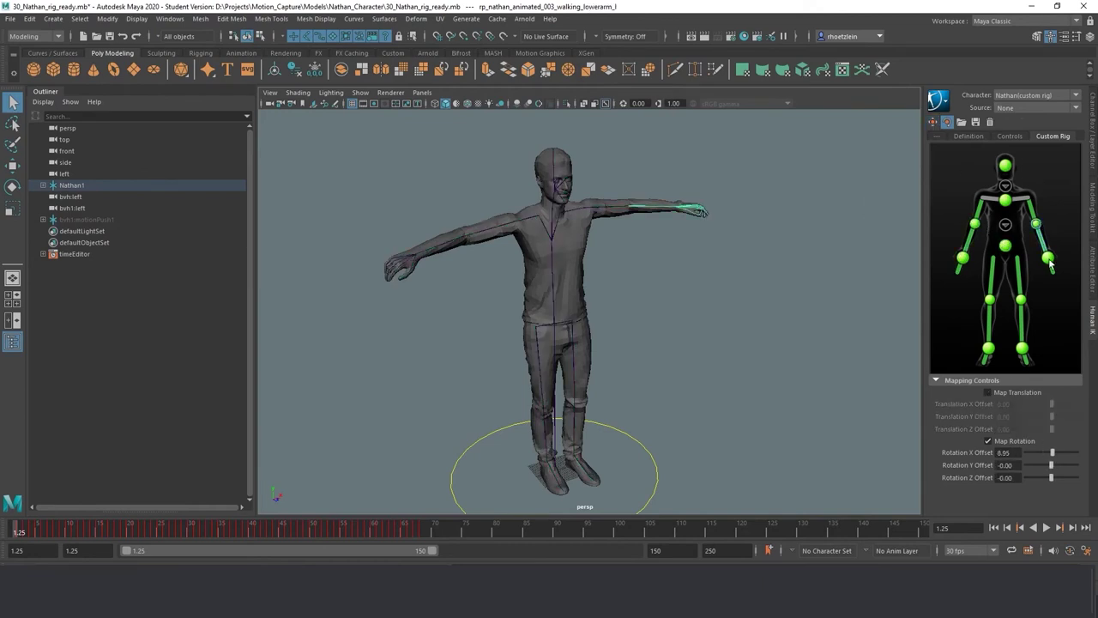
{"action": "left_click", "coordinate": [1005, 200]}
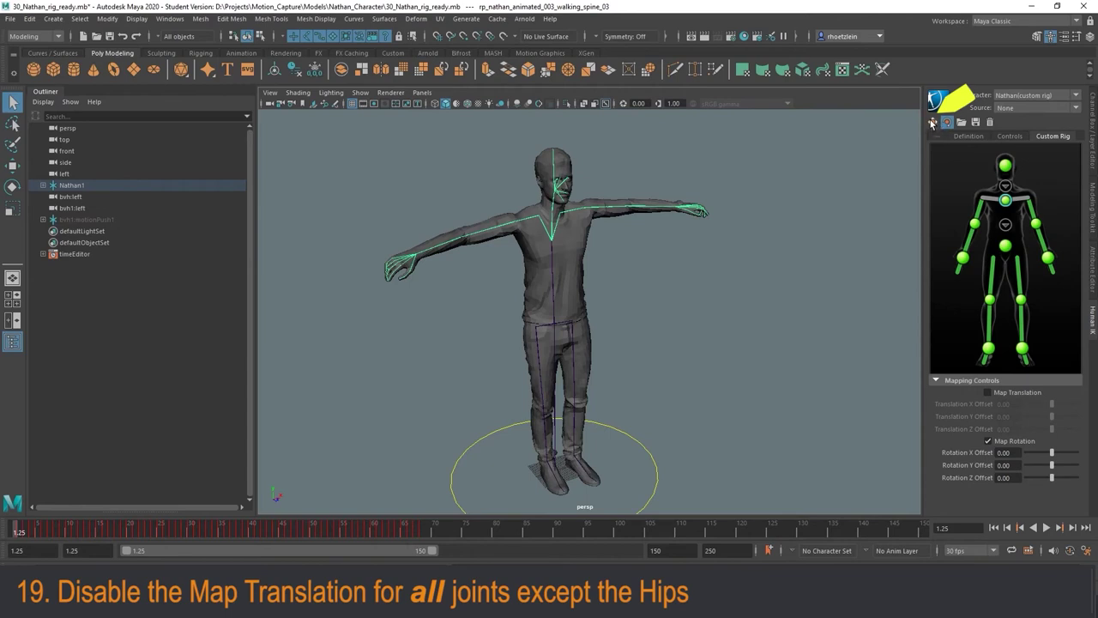
{"action": "left_click", "coordinate": [1005, 166]}
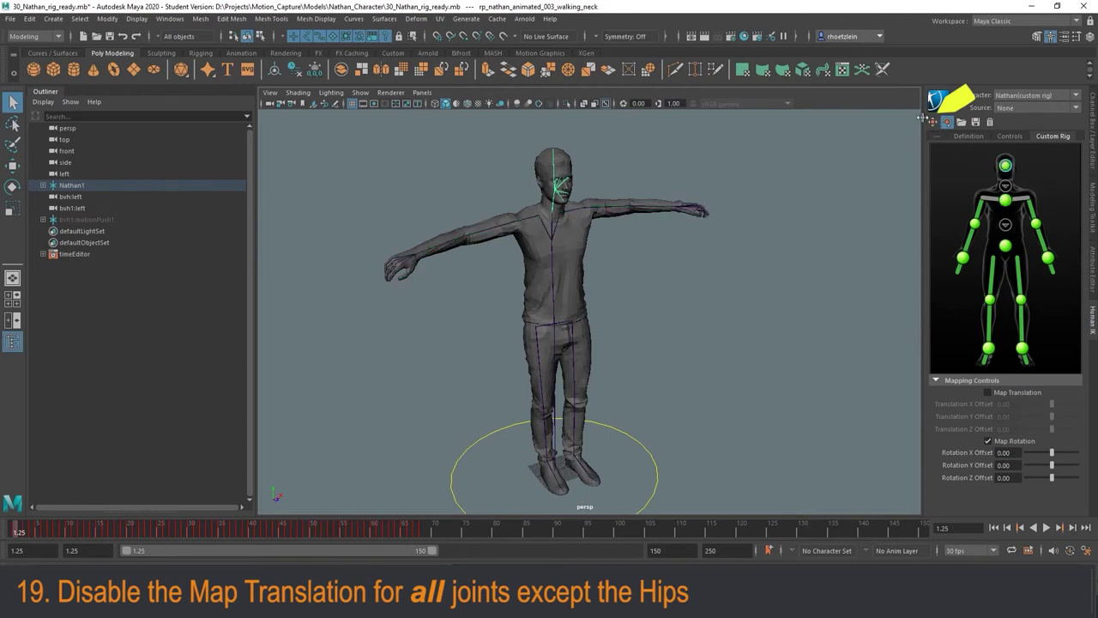
{"action": "left_click", "coordinate": [1006, 247]}
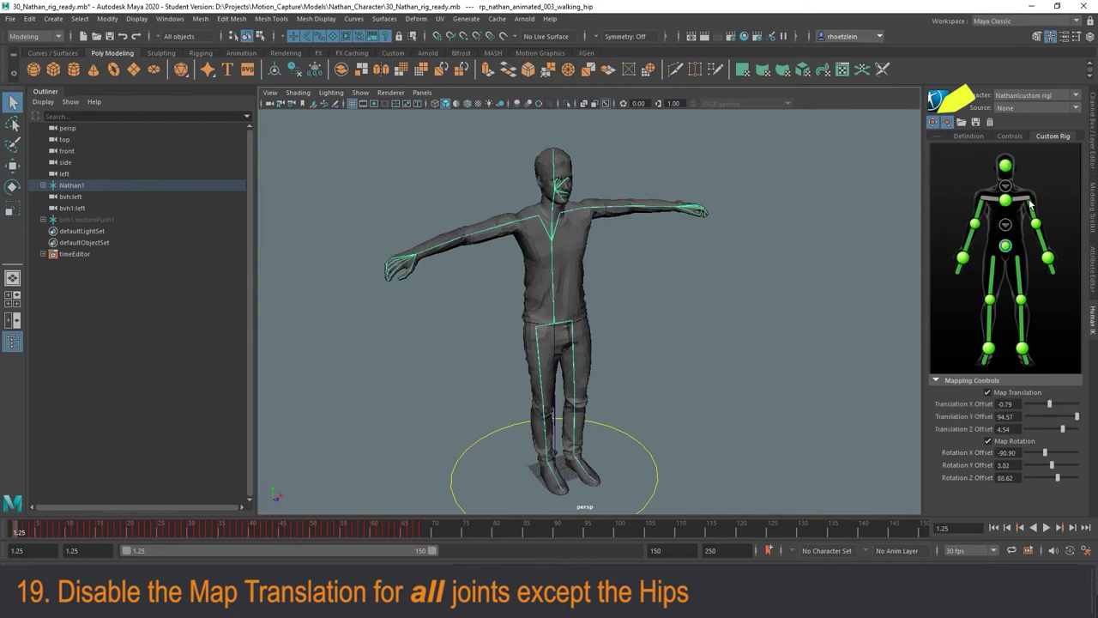
{"action": "left_click", "coordinate": [1048, 259]}
{"action": "left_click", "coordinate": [975, 225]}
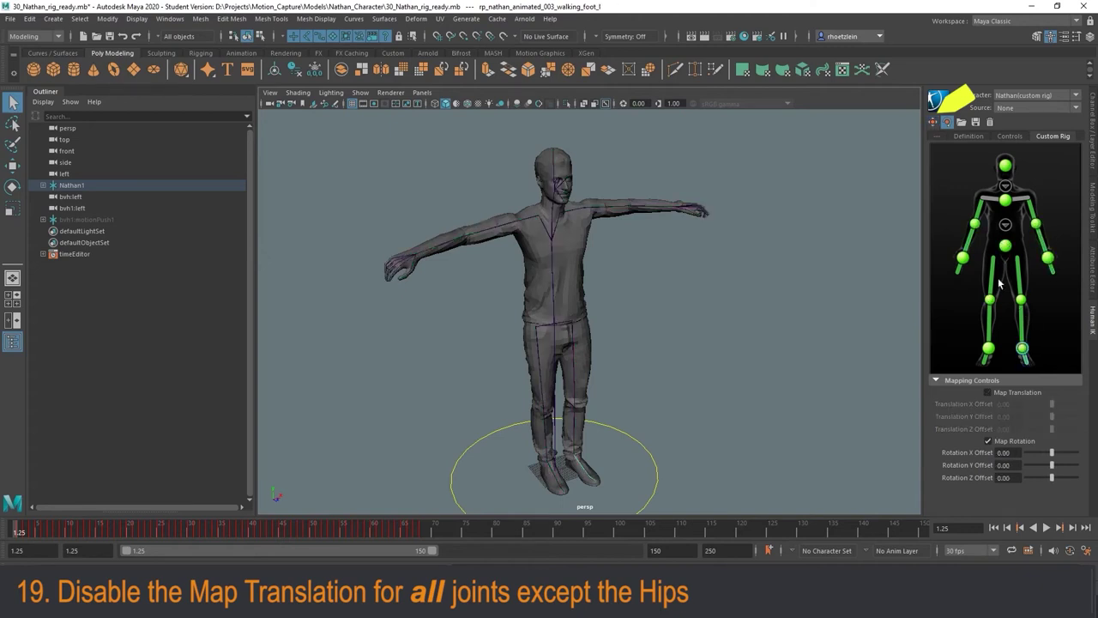
{"action": "left_click", "coordinate": [989, 299]}
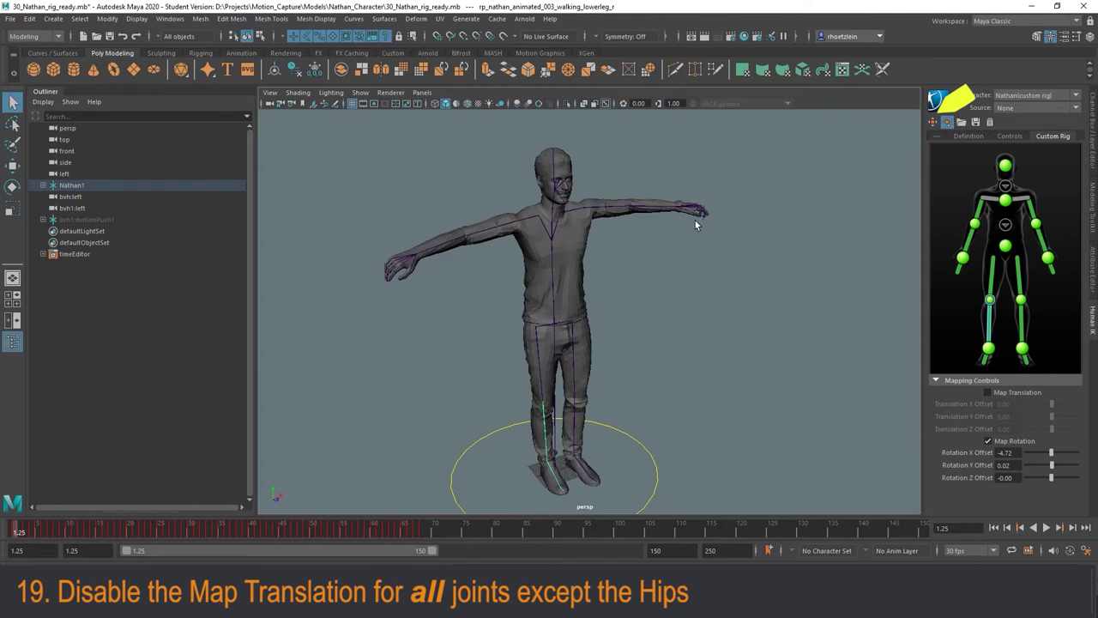
- Show Nathan's character definition and expand the Nathan1 hierarchy to examine its root, hip and spine_01 joints
{"action": "left_click_drag", "start_coordinate": [625, 226], "coordinate": [617, 237], "text": "alt"}
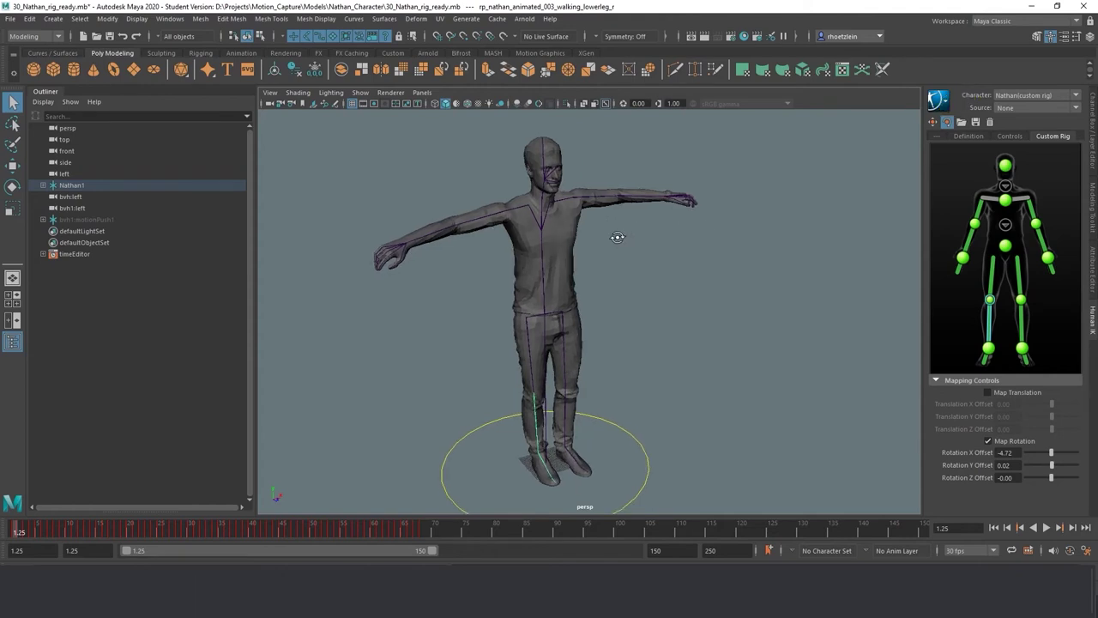
{"action": "left_click", "coordinate": [969, 136]}
{"action": "left_click", "coordinate": [43, 185]}
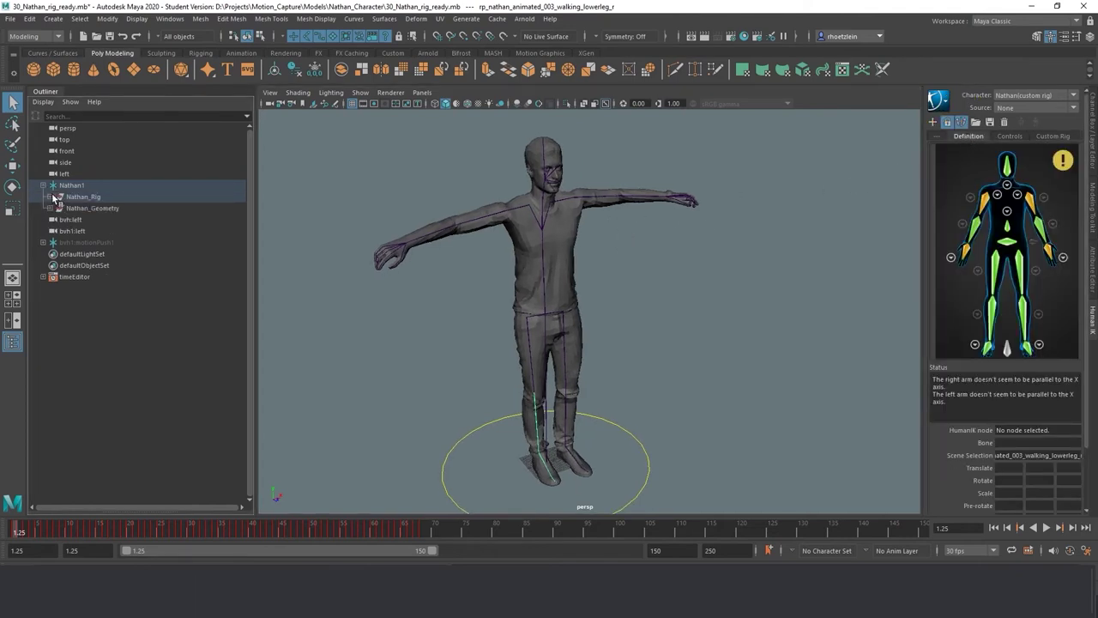
{"action": "left_click", "coordinate": [50, 197]}
{"action": "left_click", "coordinate": [68, 209]}
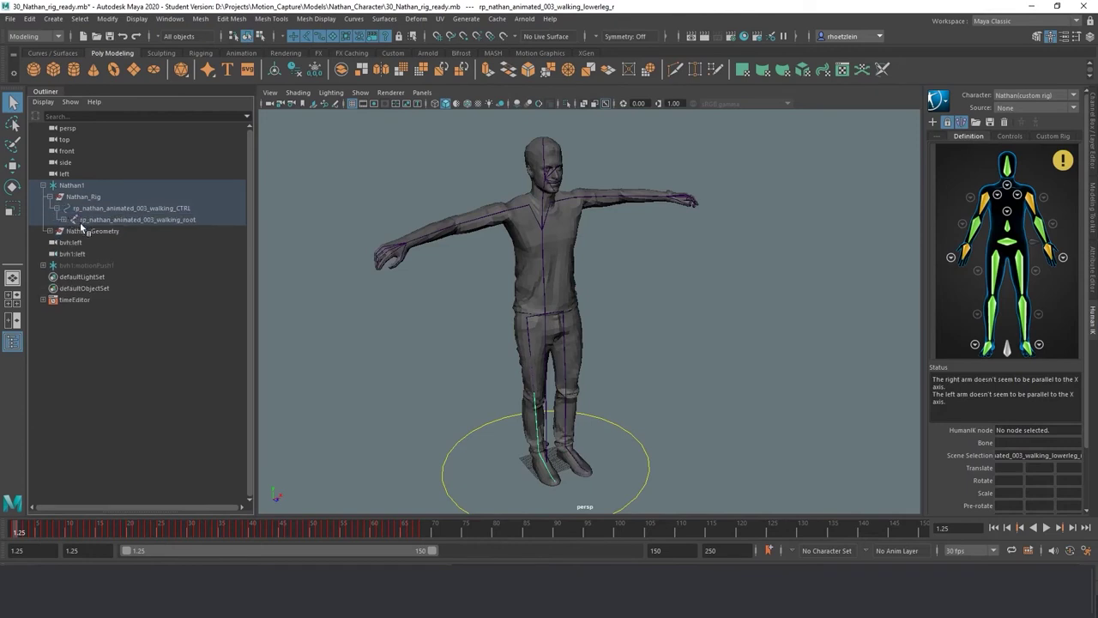
{"action": "left_click", "coordinate": [63, 220]}
{"action": "left_click", "coordinate": [70, 231]}
{"action": "left_click", "coordinate": [151, 232]}
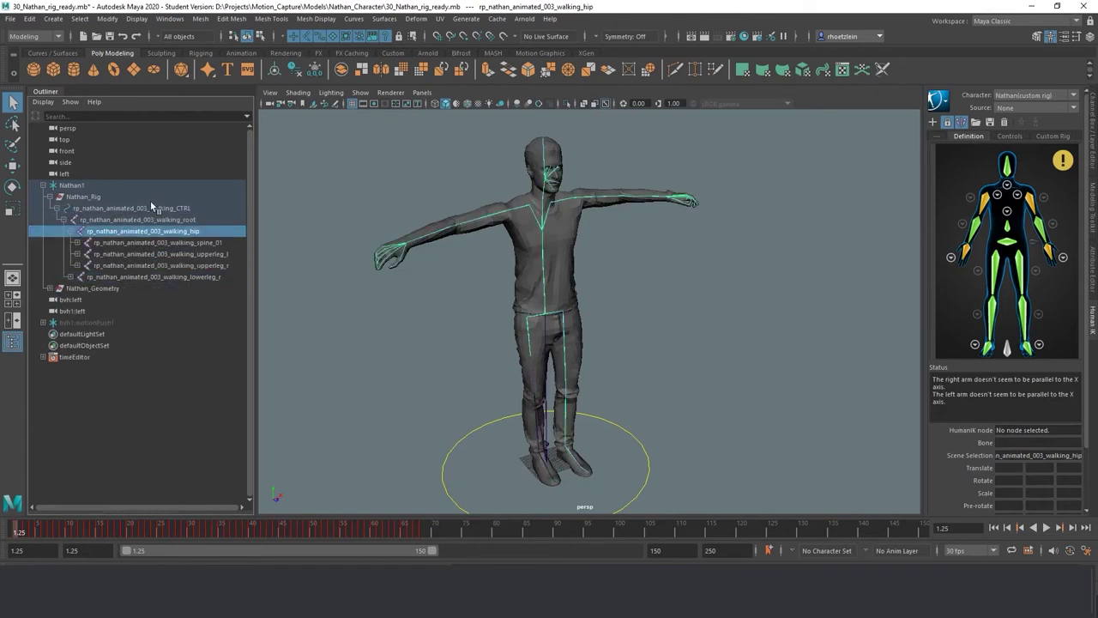
{"action": "left_click", "coordinate": [153, 242]}
{"action": "left_click", "coordinate": [151, 231]}
{"action": "left_click", "coordinate": [148, 220]}
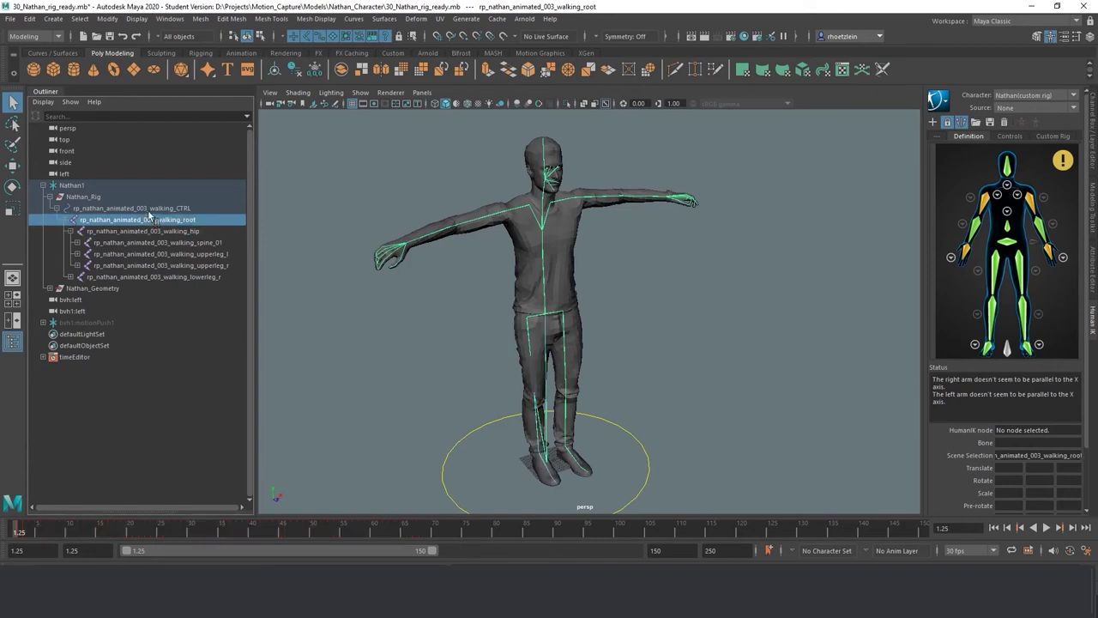
- Check which joints are assigned to the spine, upper arms, head, neck and Hips in Nathan's character definition
{"action": "left_click", "coordinate": [1007, 225]}
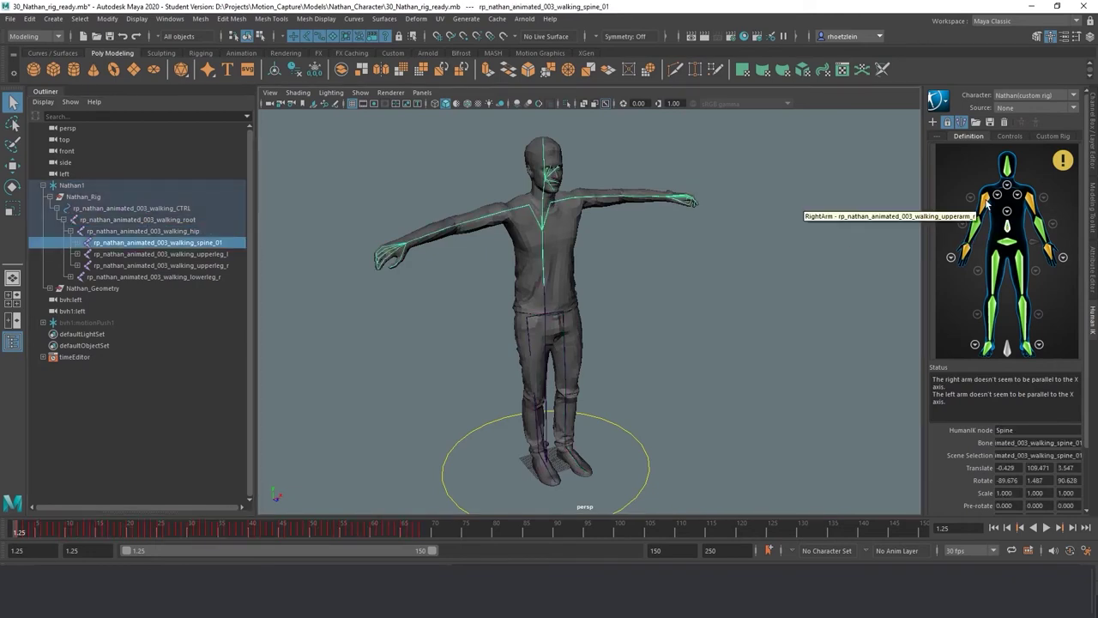
{"action": "left_click", "coordinate": [985, 197]}
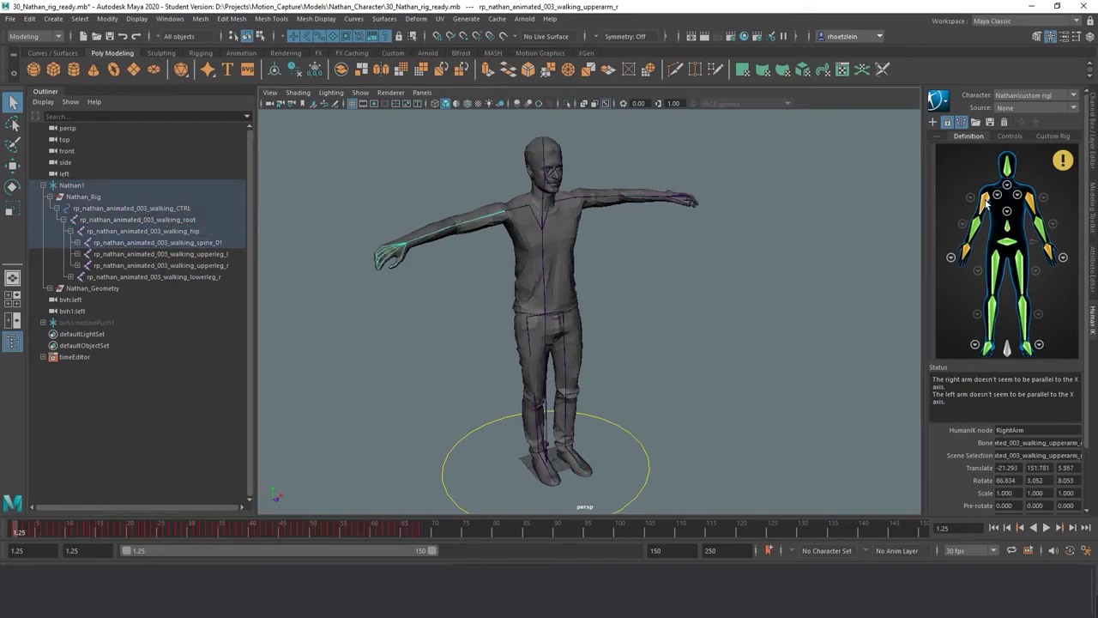
{"action": "left_click", "coordinate": [1031, 201]}
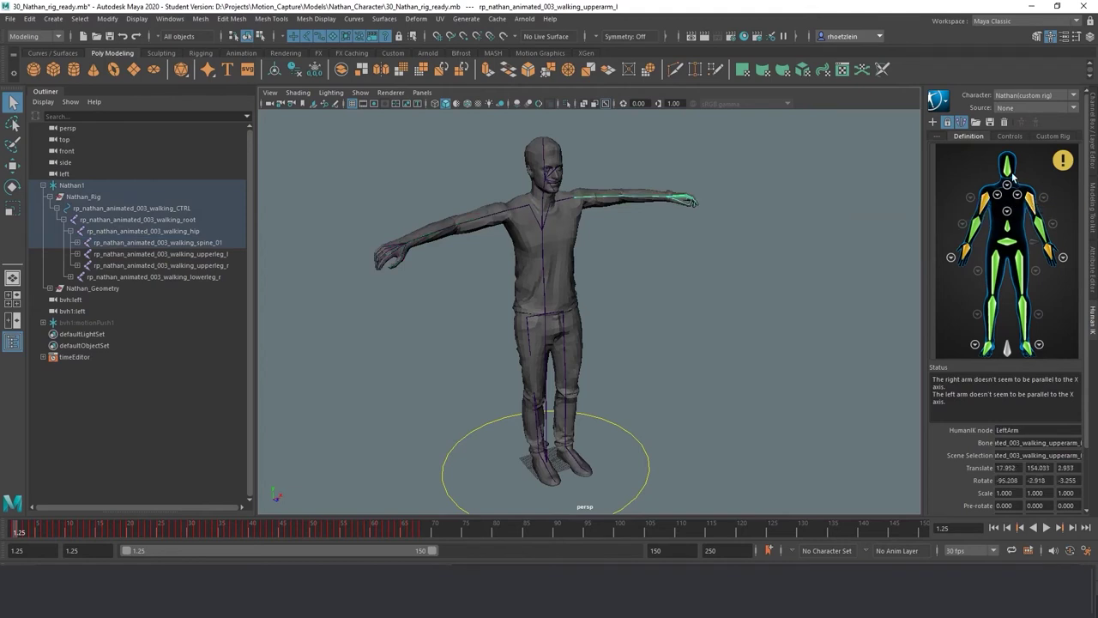
{"action": "left_click", "coordinate": [1011, 171]}
{"action": "left_click", "coordinate": [1009, 185]}
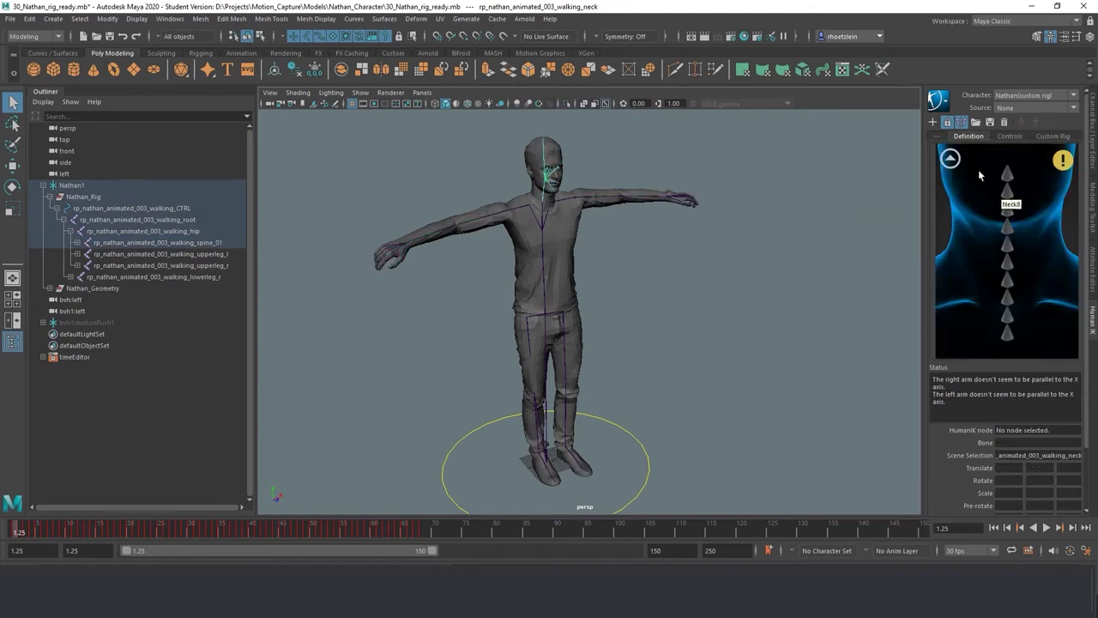
{"action": "left_click", "coordinate": [970, 174]}
{"action": "left_click", "coordinate": [1009, 244]}
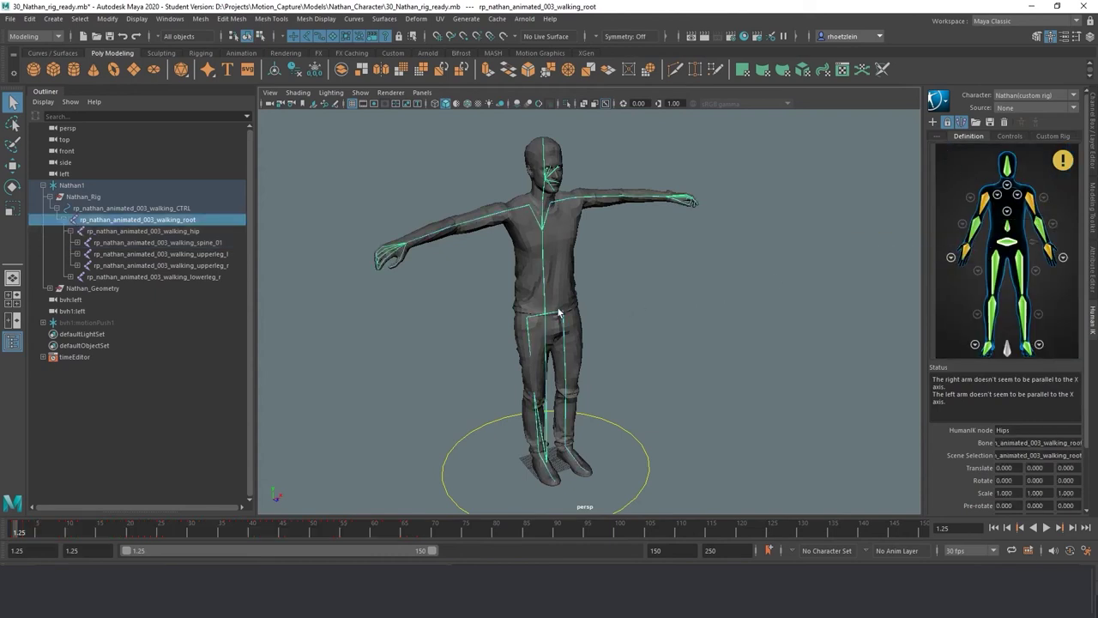
{"action": "scroll", "coordinate": [547, 314], "scroll_direction": "up", "scroll_amount": 2}
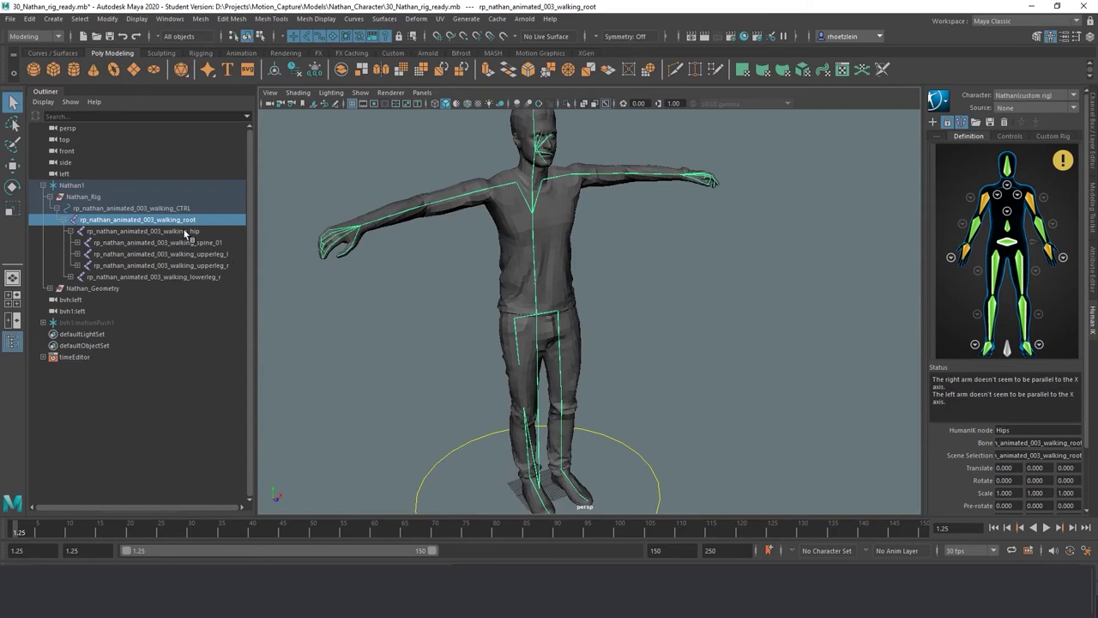
{"action": "left_click_drag", "start_coordinate": [498, 292], "coordinate": [518, 301], "text": "alt"}
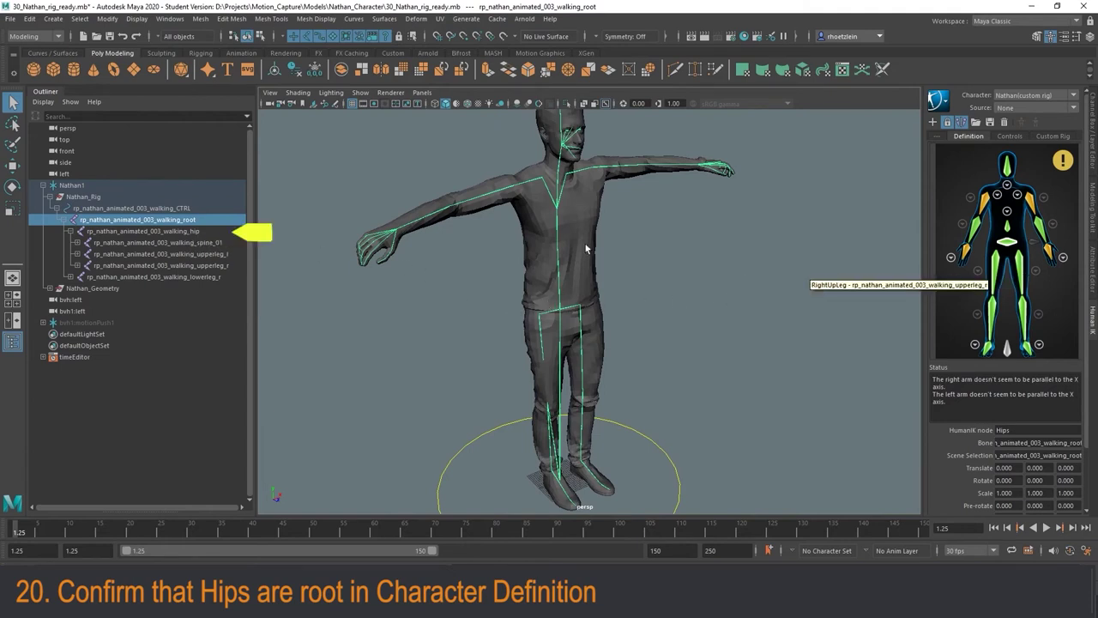
- Unlock Nathan's character definition and reassign the Hips node to the rp_nathan_animated_003_walking_hip joint
{"action": "left_click", "coordinate": [169, 230]}
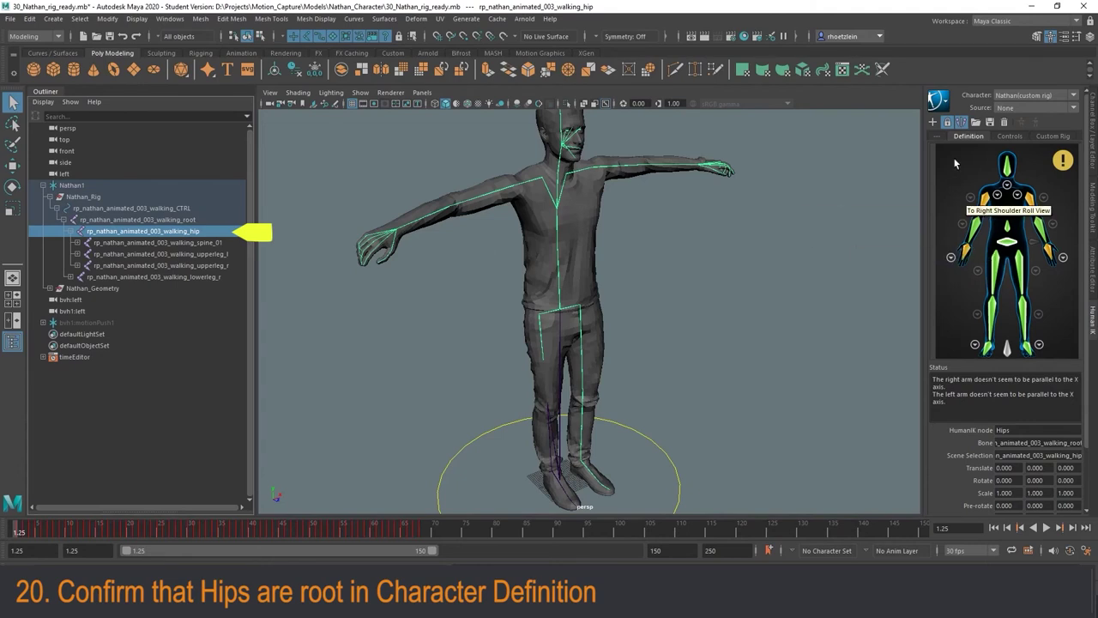
{"action": "left_click", "coordinate": [947, 122]}
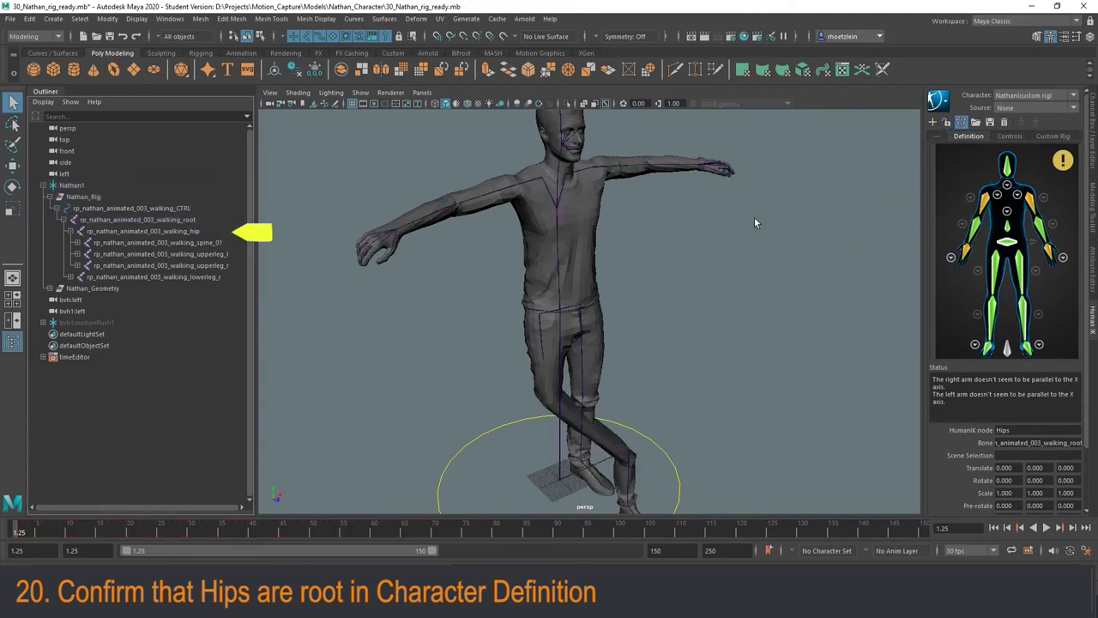
{"action": "left_click", "coordinate": [171, 231]}
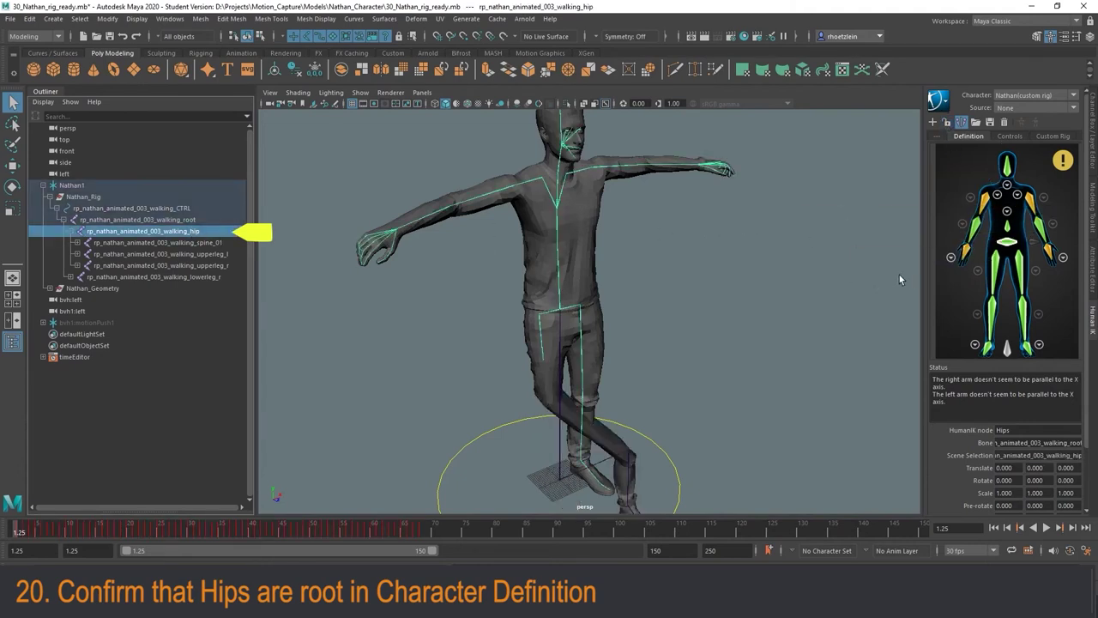
{"action": "right_click", "coordinate": [1008, 248]}
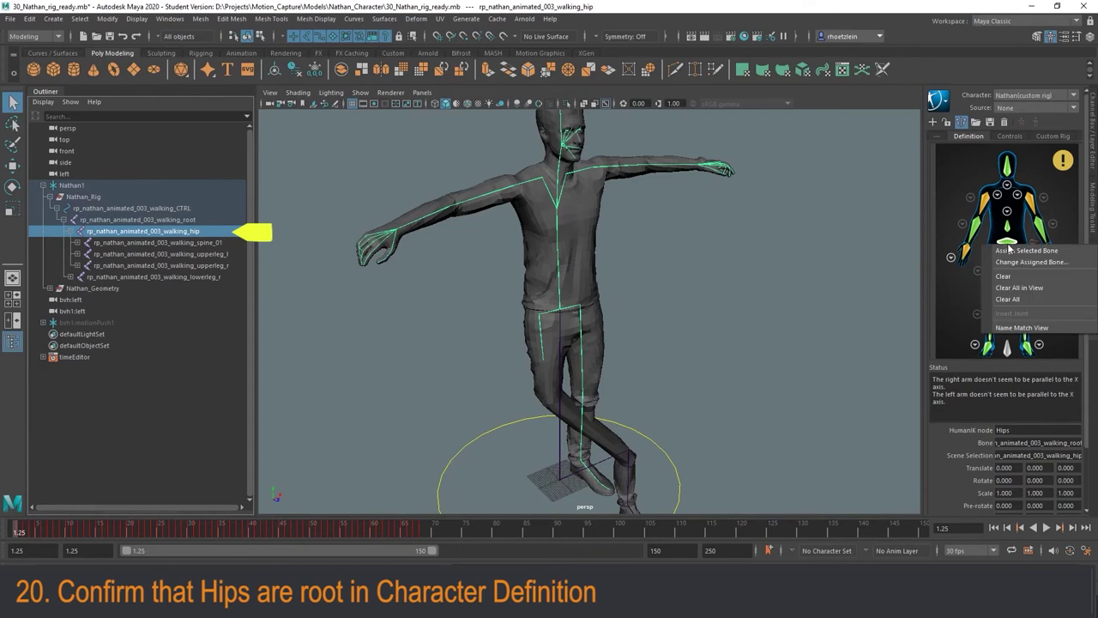
{"action": "left_click", "coordinate": [1021, 251]}
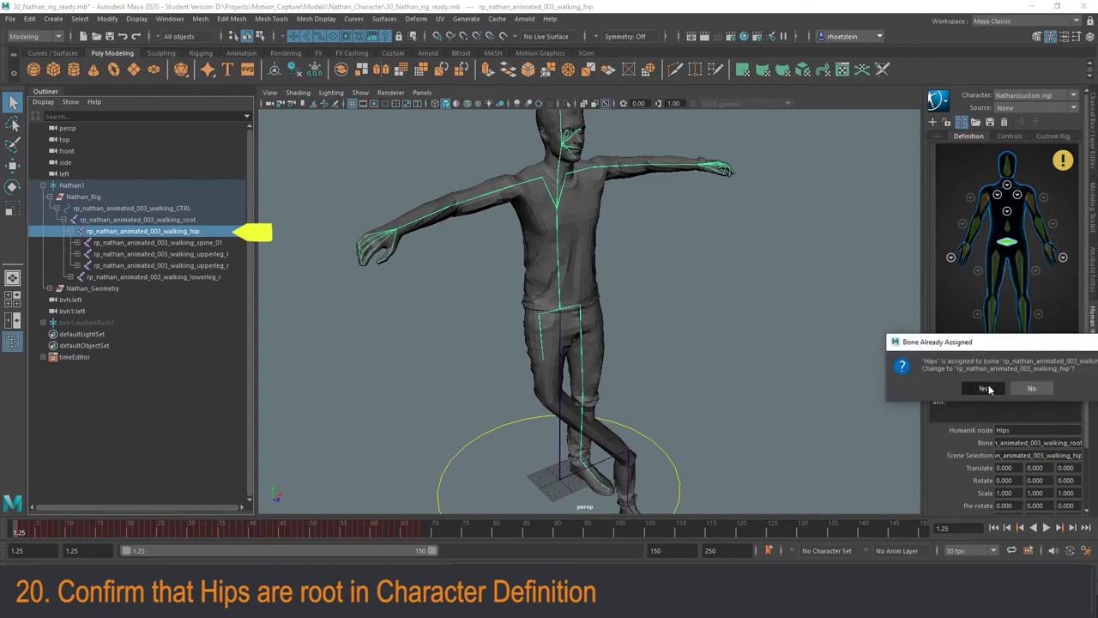
{"action": "left_click", "coordinate": [984, 388]}
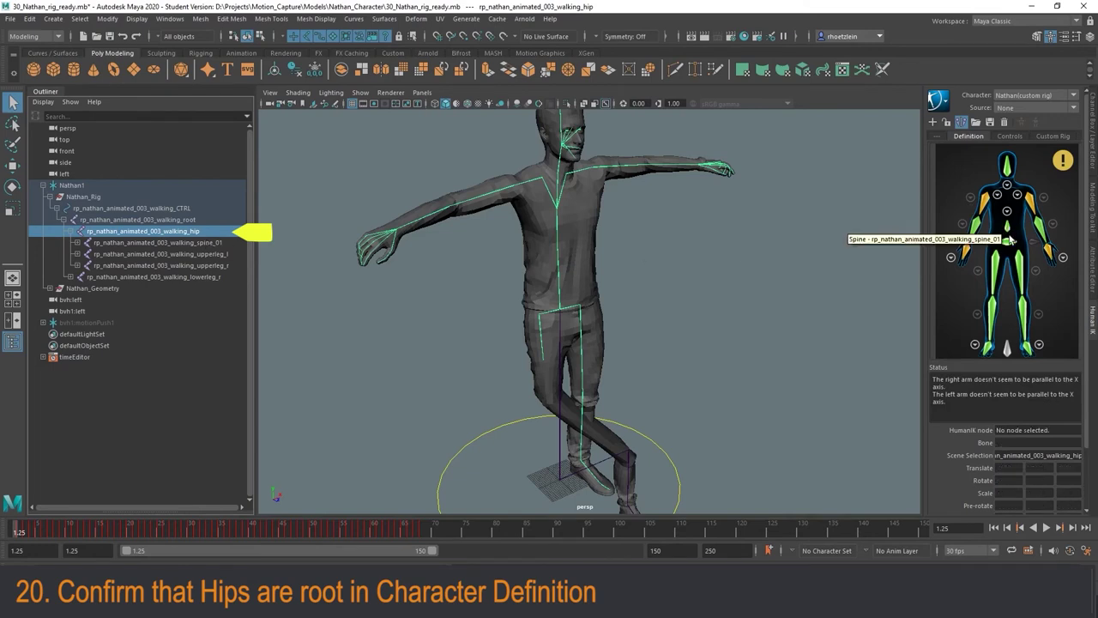
- Inspect the spine_01, upperleg_l, upperleg_r and hip joints in Nathan's rig hierarchy
{"action": "left_click", "coordinate": [221, 243]}
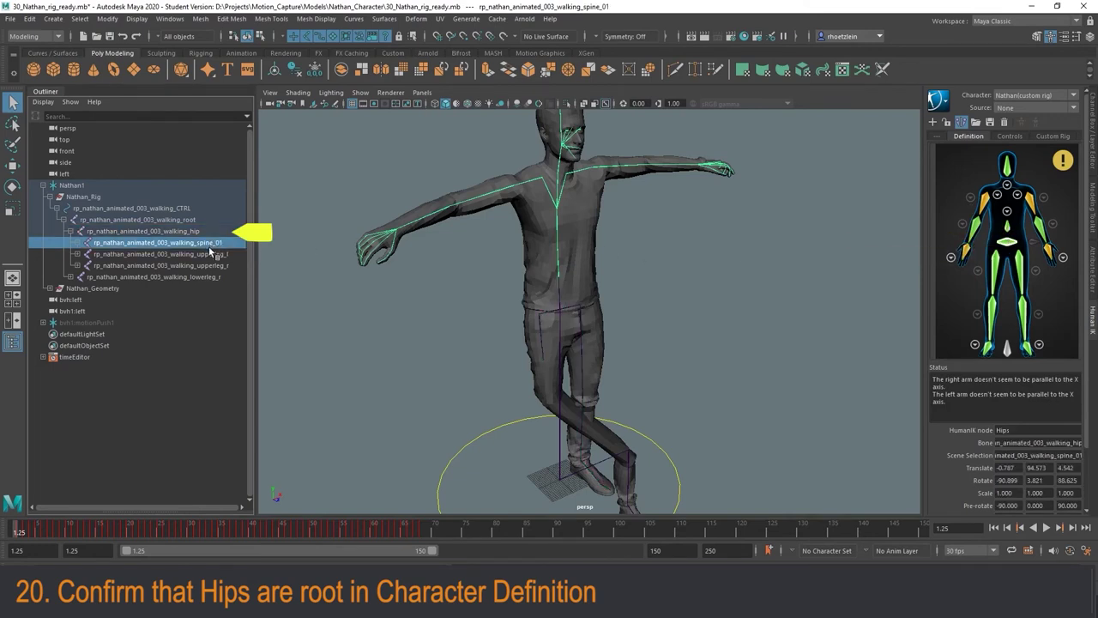
{"action": "left_click", "coordinate": [211, 254]}
{"action": "left_click", "coordinate": [206, 265]}
{"action": "left_click", "coordinate": [211, 254]}
{"action": "left_click", "coordinate": [214, 243]}
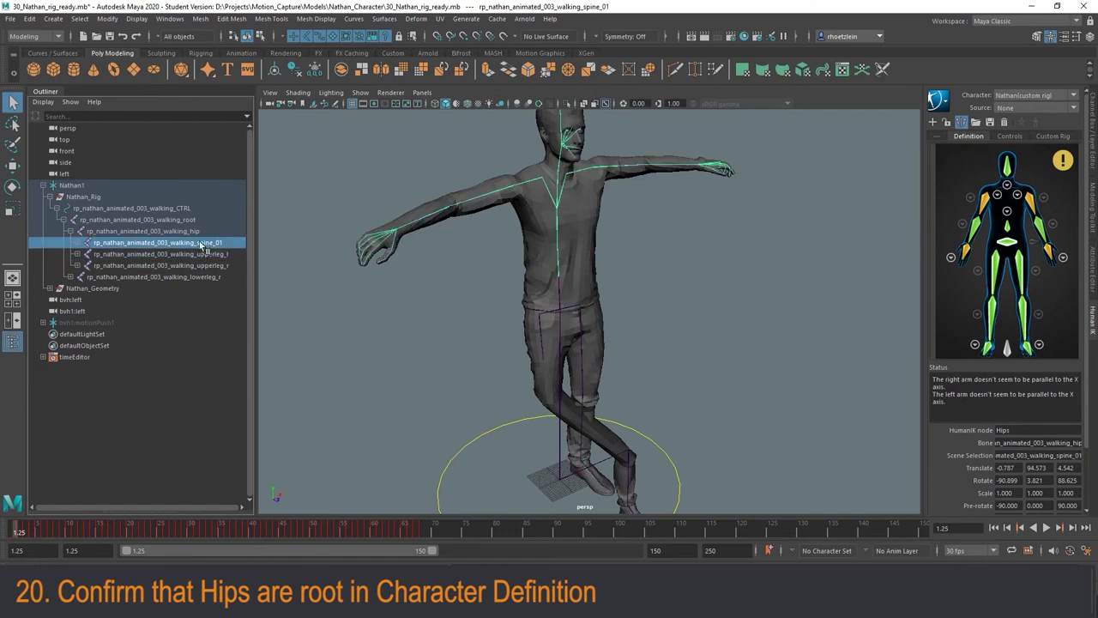
{"action": "left_click", "coordinate": [203, 231]}
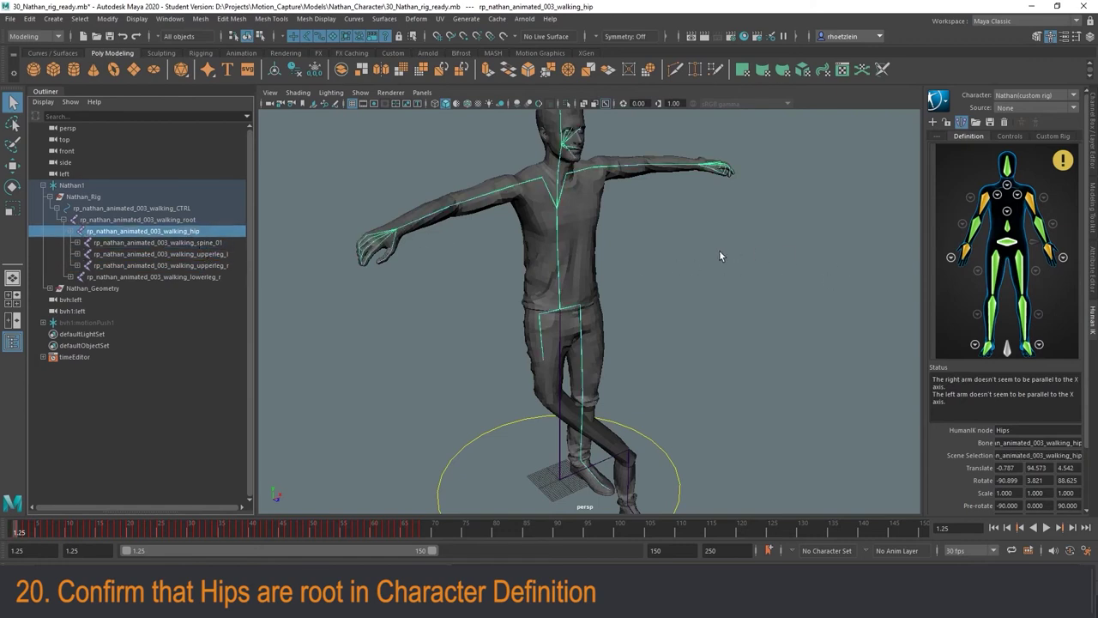
- Check which joints are assigned to the right forearm, upper legs and lower legs in the character definition
{"action": "left_click", "coordinate": [975, 231]}
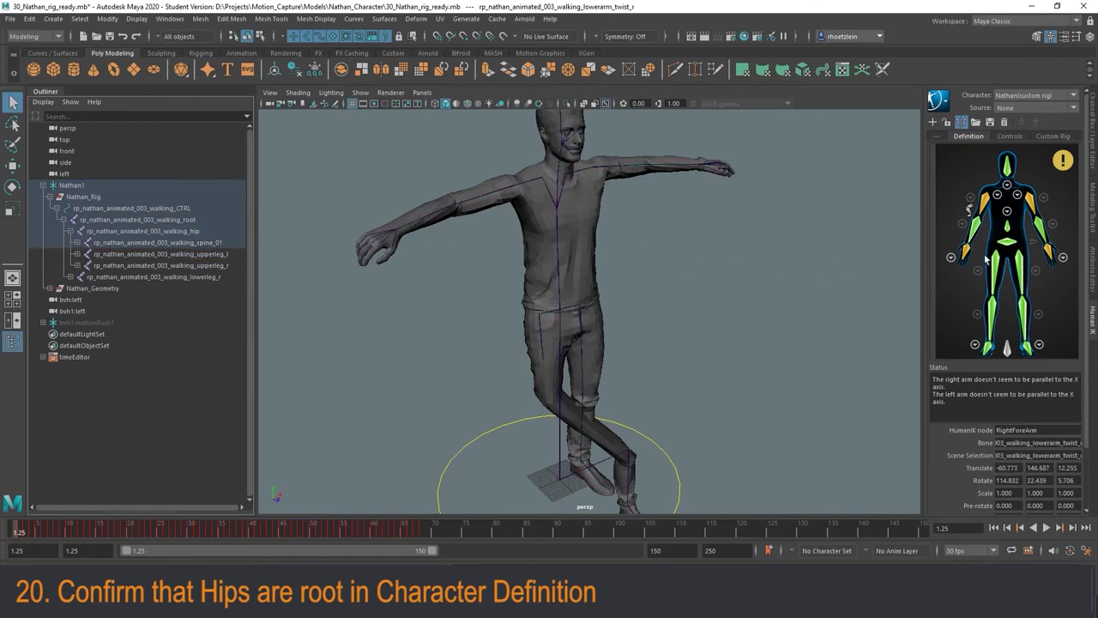
{"action": "left_click", "coordinate": [992, 268]}
{"action": "left_click", "coordinate": [1026, 274]}
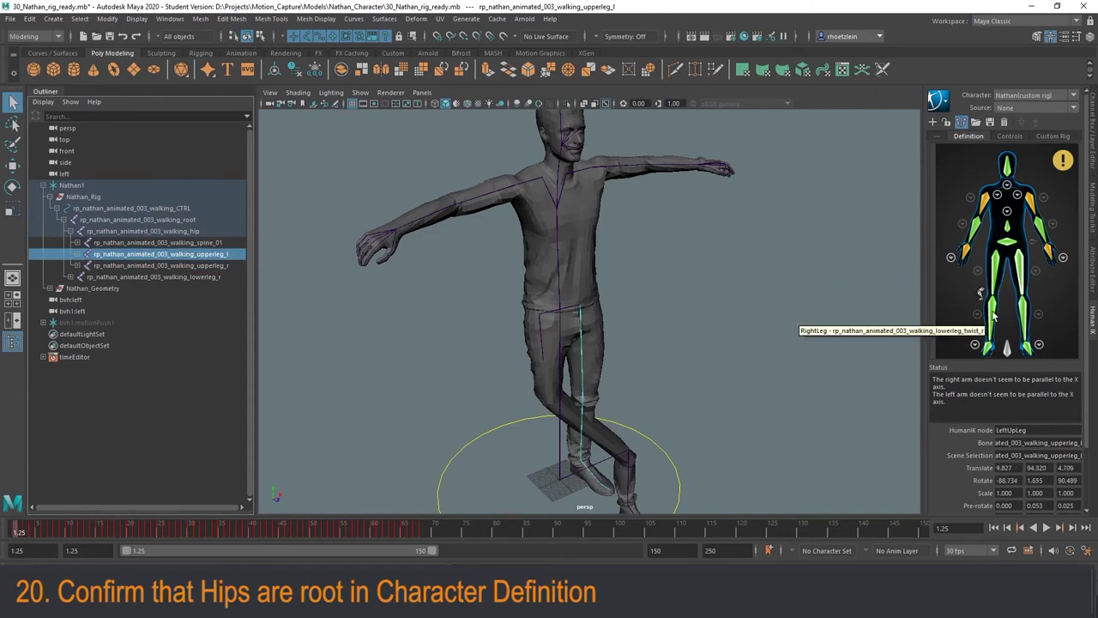
{"action": "left_click", "coordinate": [1021, 313]}
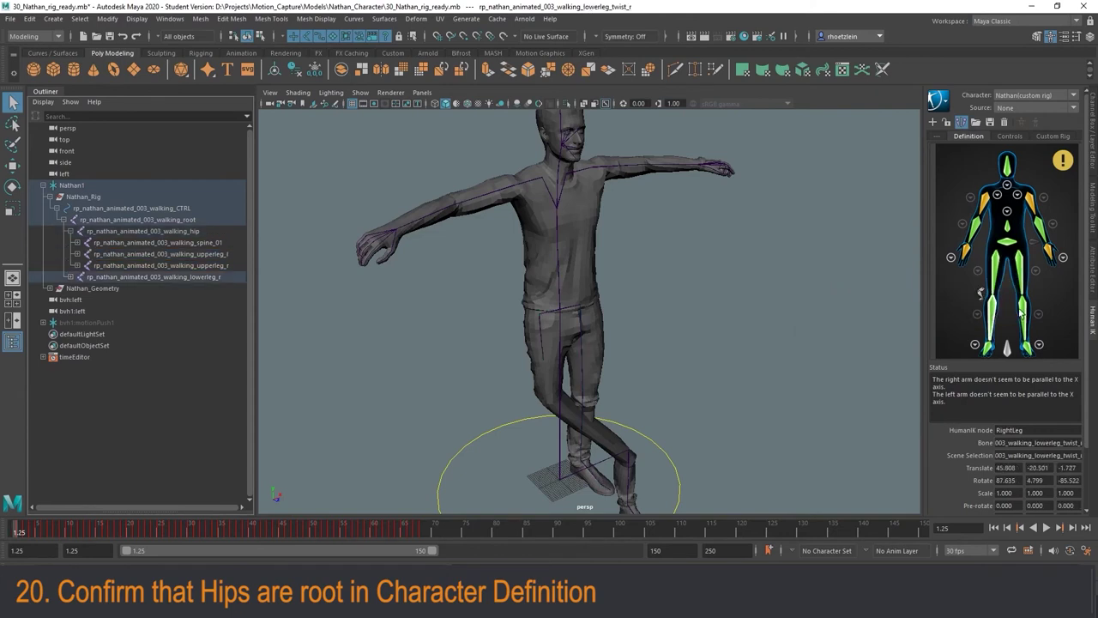
{"action": "left_click", "coordinate": [240, 231]}
- Try the Stance source on Nathan's character and reset the source to None
{"action": "left_click", "coordinate": [1072, 107]}
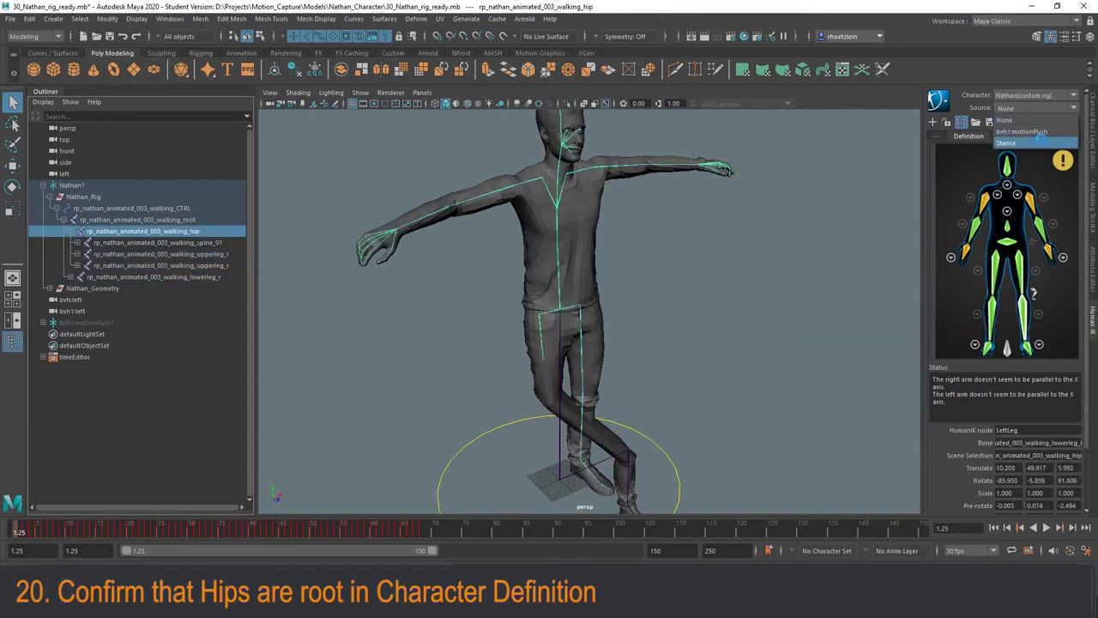
{"action": "left_click", "coordinate": [1025, 131]}
{"action": "left_click", "coordinate": [1073, 108]}
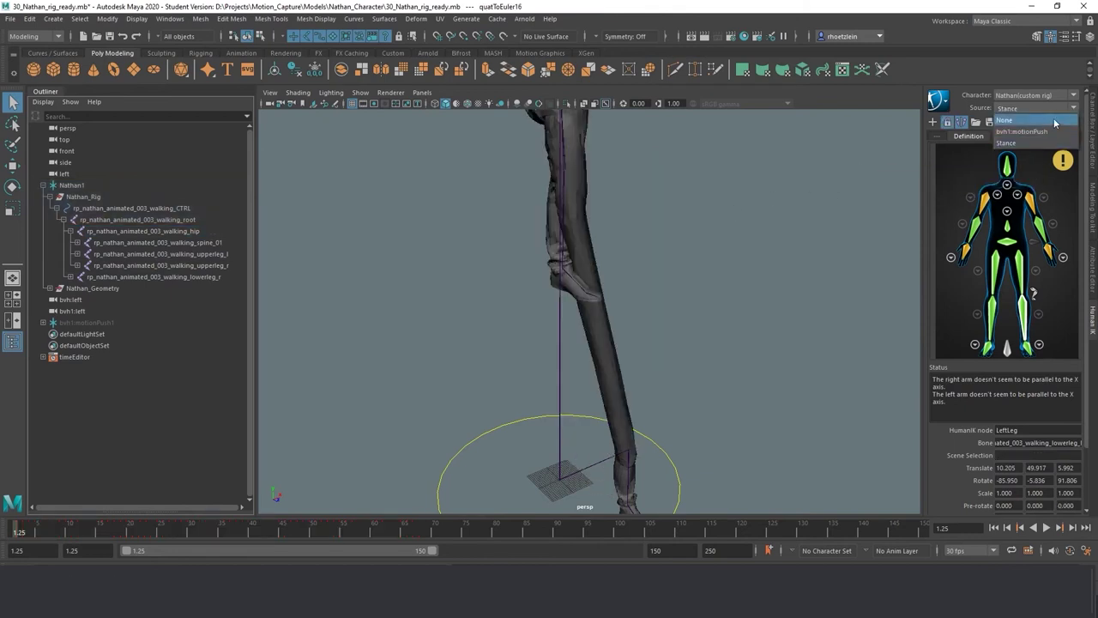
{"action": "left_click", "coordinate": [1034, 121]}
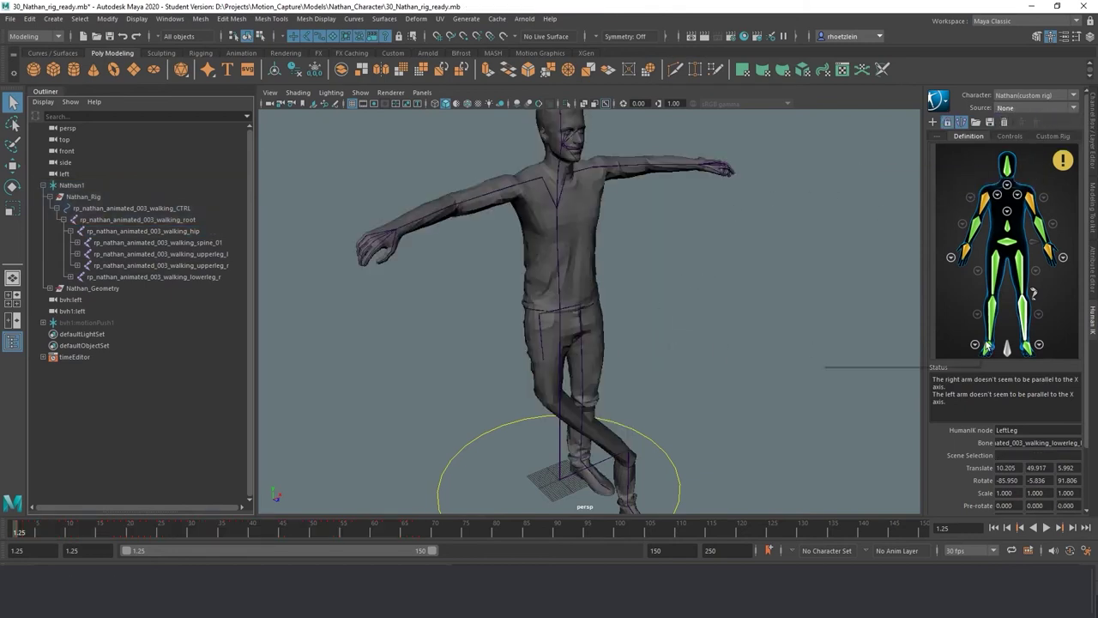
- Compare the lowerleg_r joint's place in the hierarchy with the joint chain under upperleg_r
{"action": "left_click", "coordinate": [987, 346]}
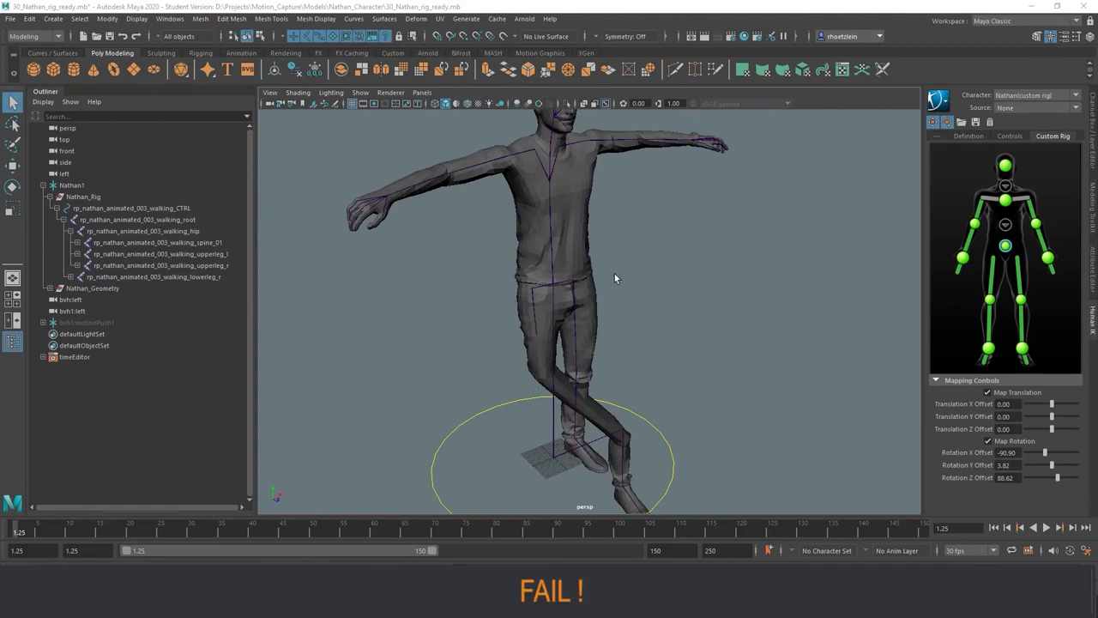
{"action": "left_click_drag", "start_coordinate": [614, 277], "coordinate": [436, 300], "text": "alt"}
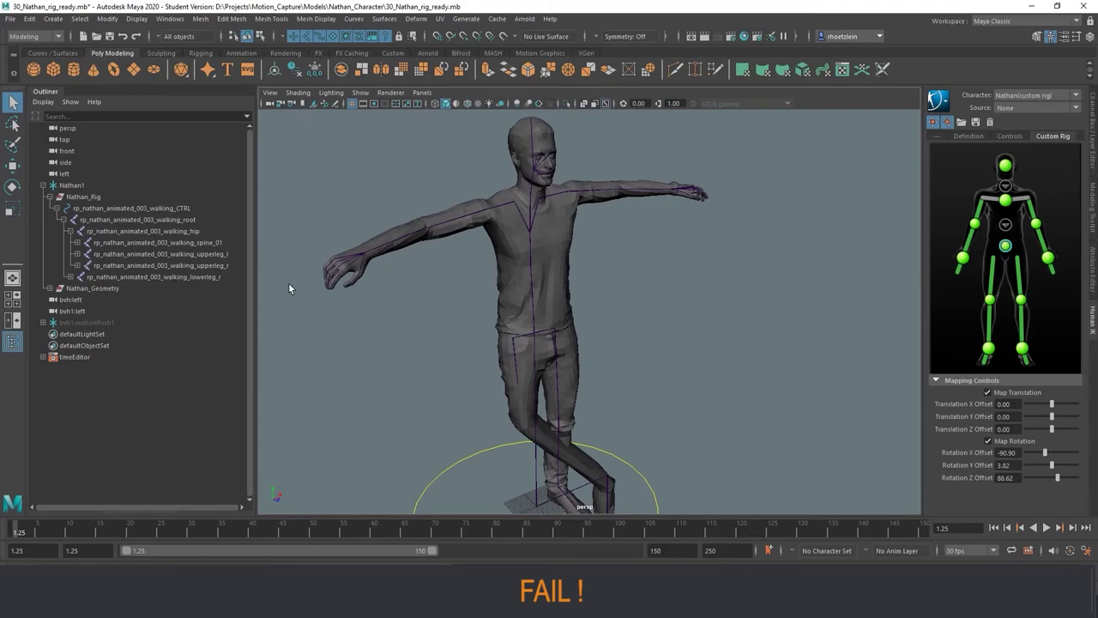
{"action": "left_click", "coordinate": [163, 277]}
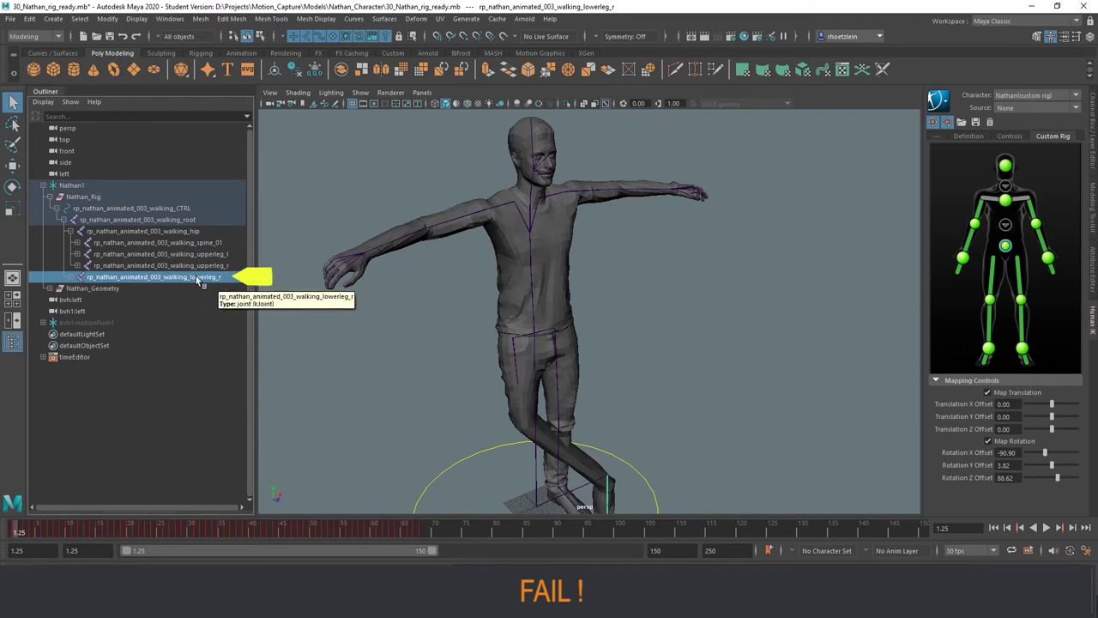
{"action": "left_click", "coordinate": [76, 265]}
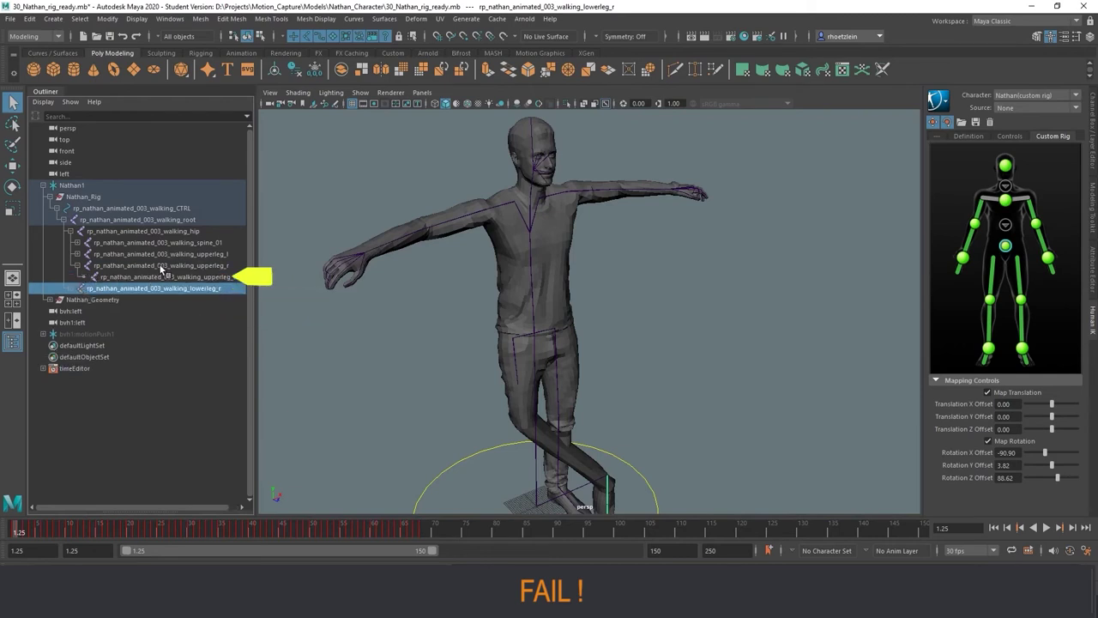
{"action": "mouse_move", "coordinate": [161, 268]}
{"action": "middle_mouse_down"}
{"action": "mouse_move", "coordinate": [172, 289]}
{"action": "mouse_move", "coordinate": [92, 278]}
{"action": "mouse_move", "coordinate": [144, 290]}
{"action": "mouse_move", "coordinate": [151, 276]}
{"action": "middle_mouse_up"}
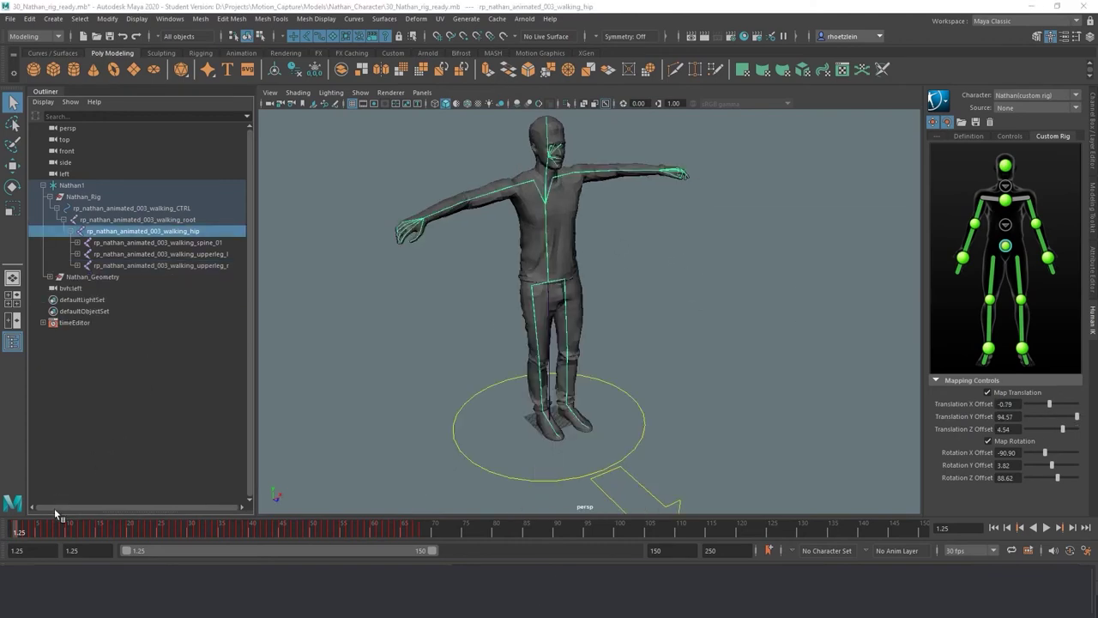
- Play back Nathan's existing walk animation and return the timeline to its starting T-pose frame
{"action": "key", "text": "alt+v"}
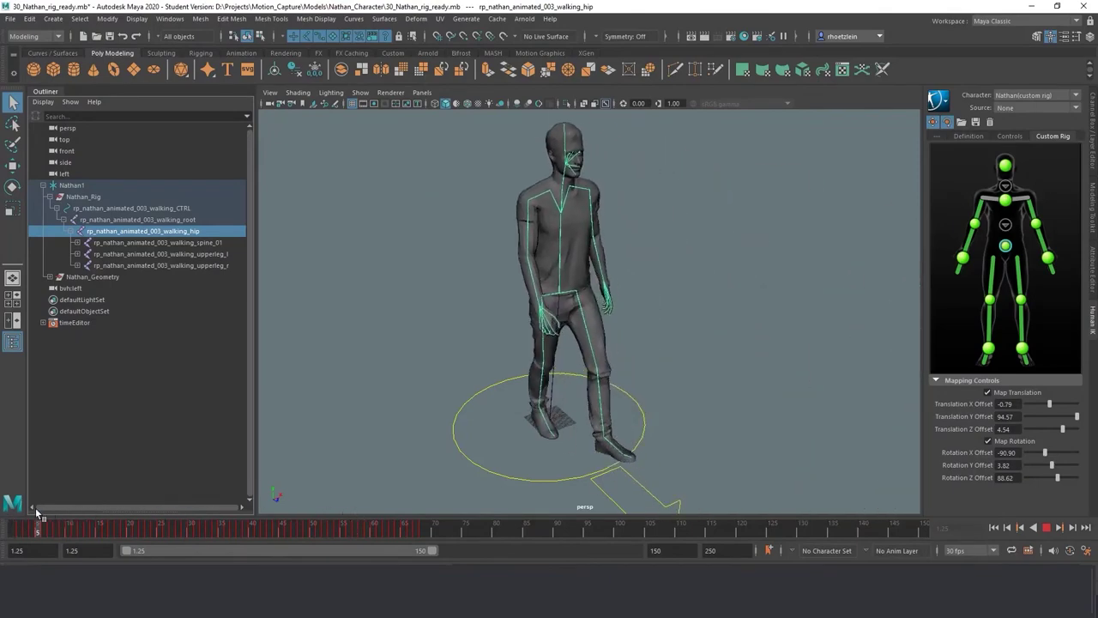
{"action": "left_click_drag", "start_coordinate": [36, 507], "coordinate": [3, 502]}
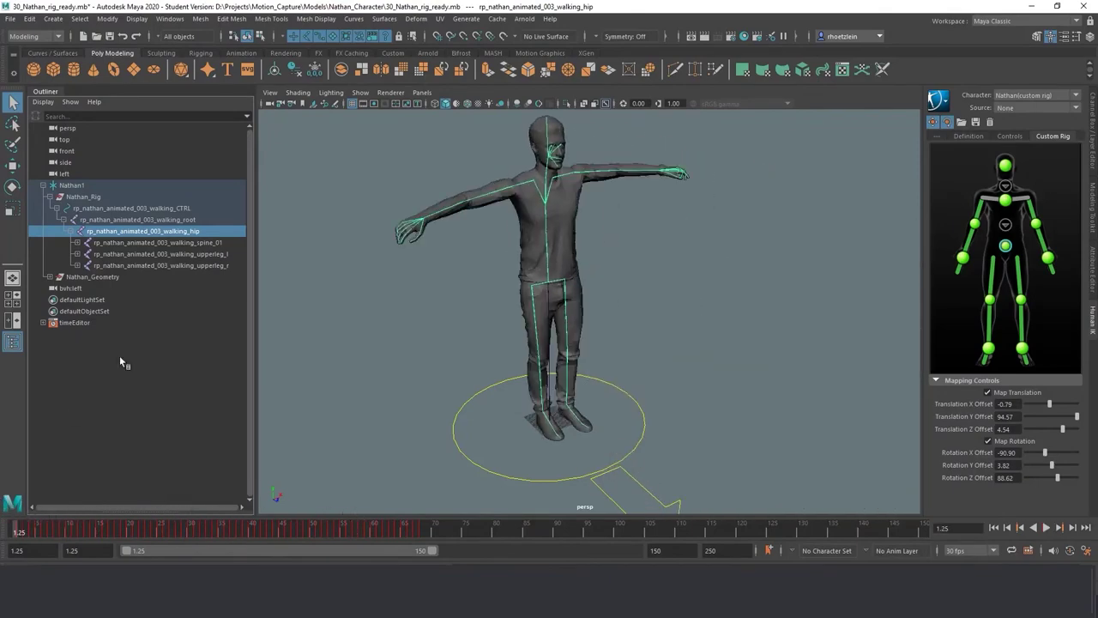
{"action": "left_click", "coordinate": [78, 265]}
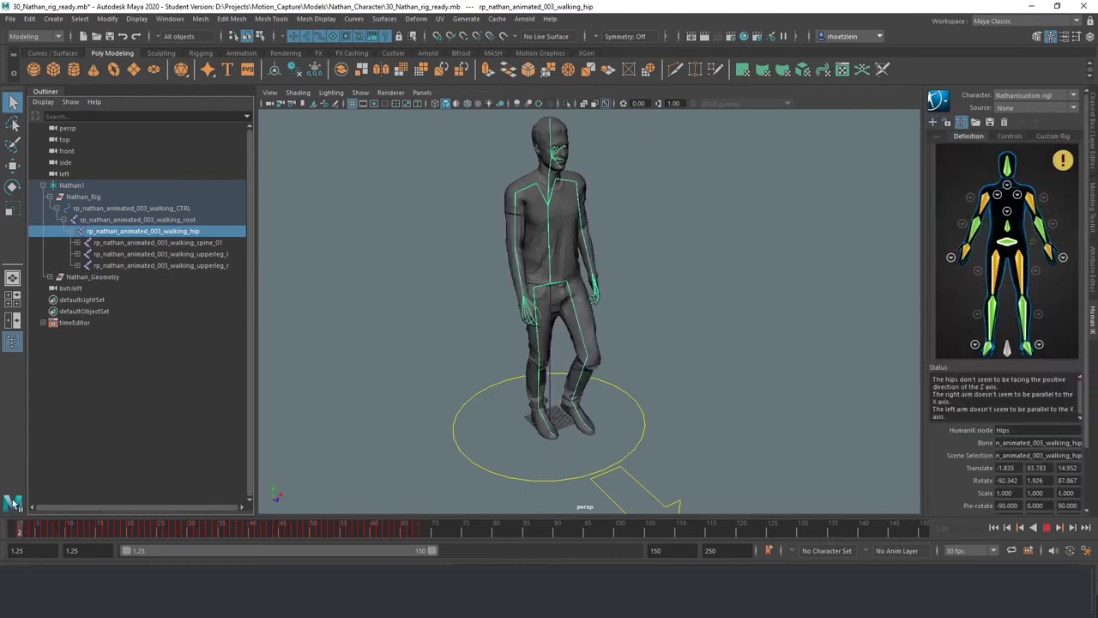
{"action": "mouse_move", "coordinate": [12, 500]}
{"action": "left_mouse_down"}
{"action": "mouse_move", "coordinate": [268, 500]}
{"action": "mouse_move", "coordinate": [13, 500]}
{"action": "left_mouse_up"}
{"action": "key", "text": "alt+v"}
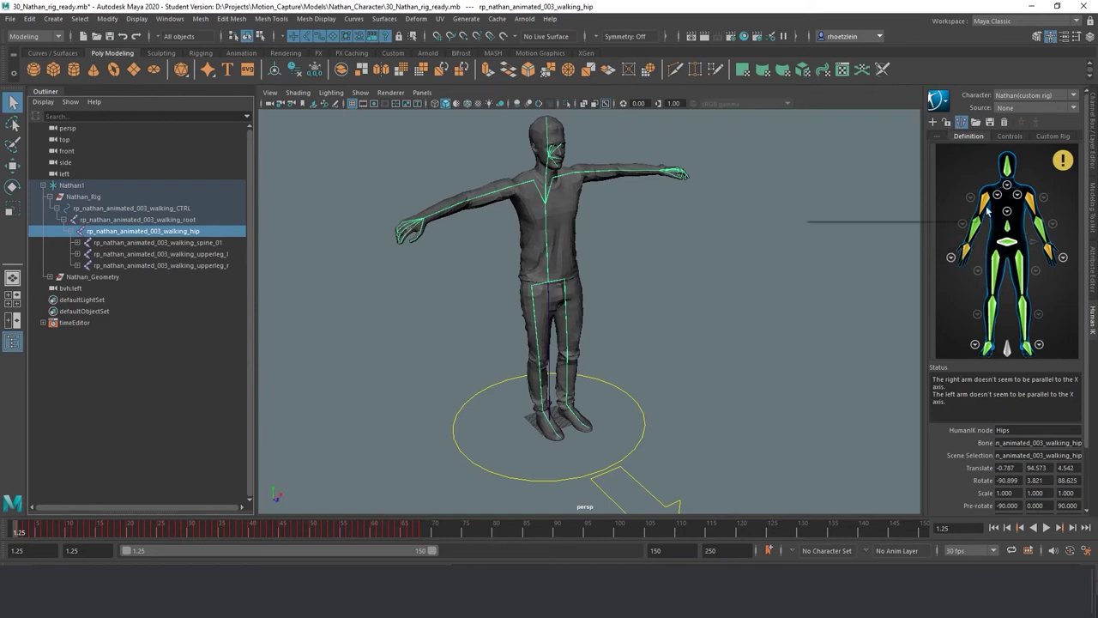
- Lock Nathan's character definition and check the custom rig mappings of the arms, hands, chest, right leg, right foot and hips
{"action": "left_click", "coordinate": [947, 123]}
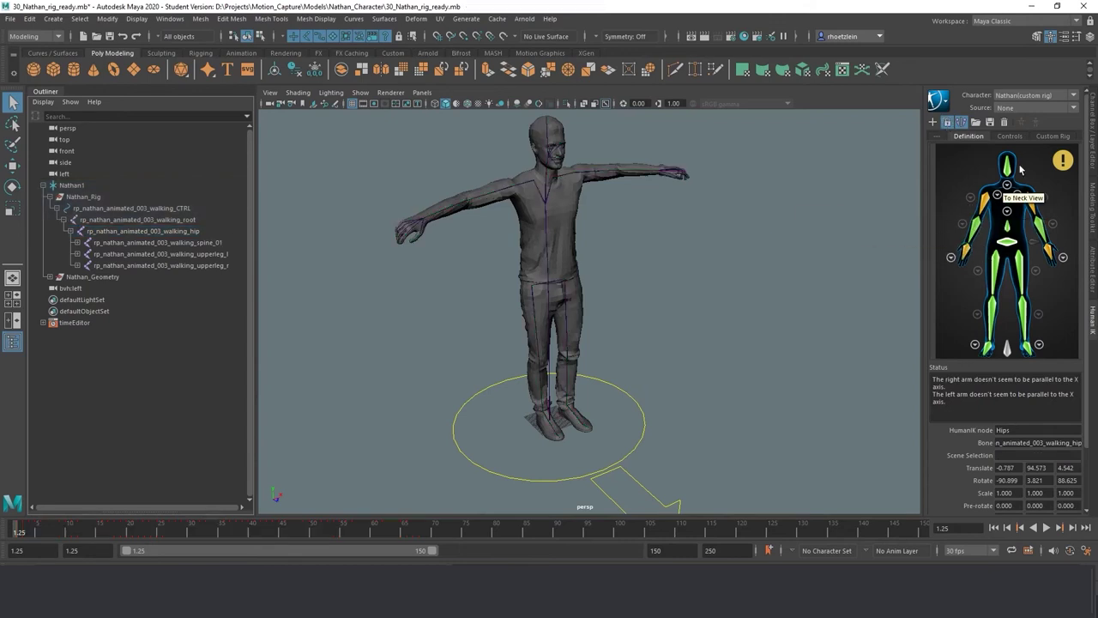
{"action": "left_click", "coordinate": [1048, 135]}
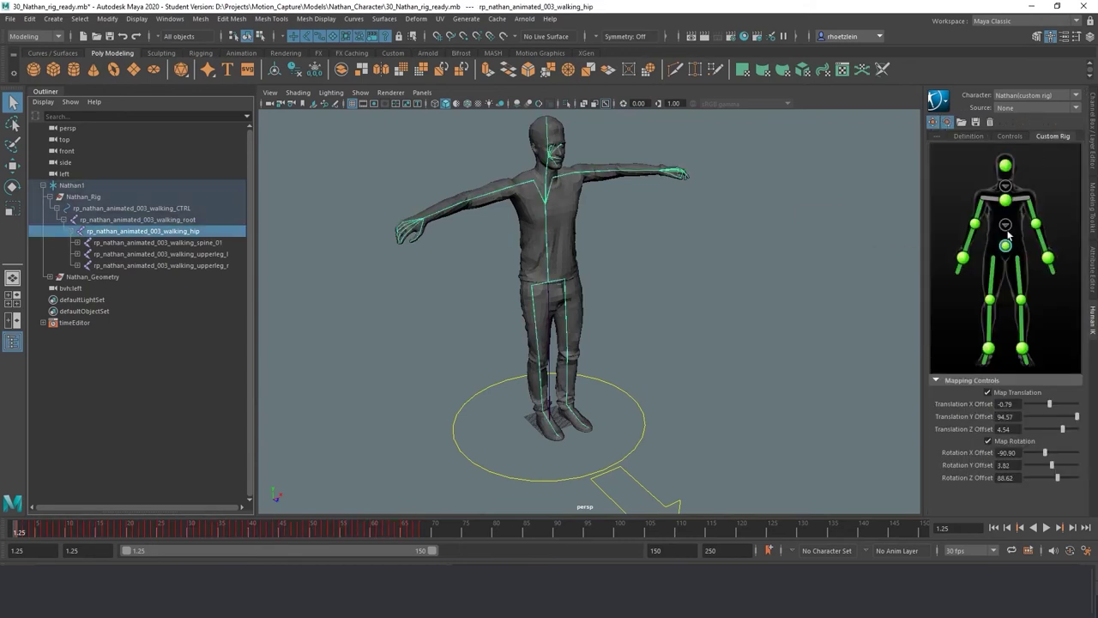
{"action": "left_click", "coordinate": [974, 224]}
{"action": "left_click", "coordinate": [1036, 224]}
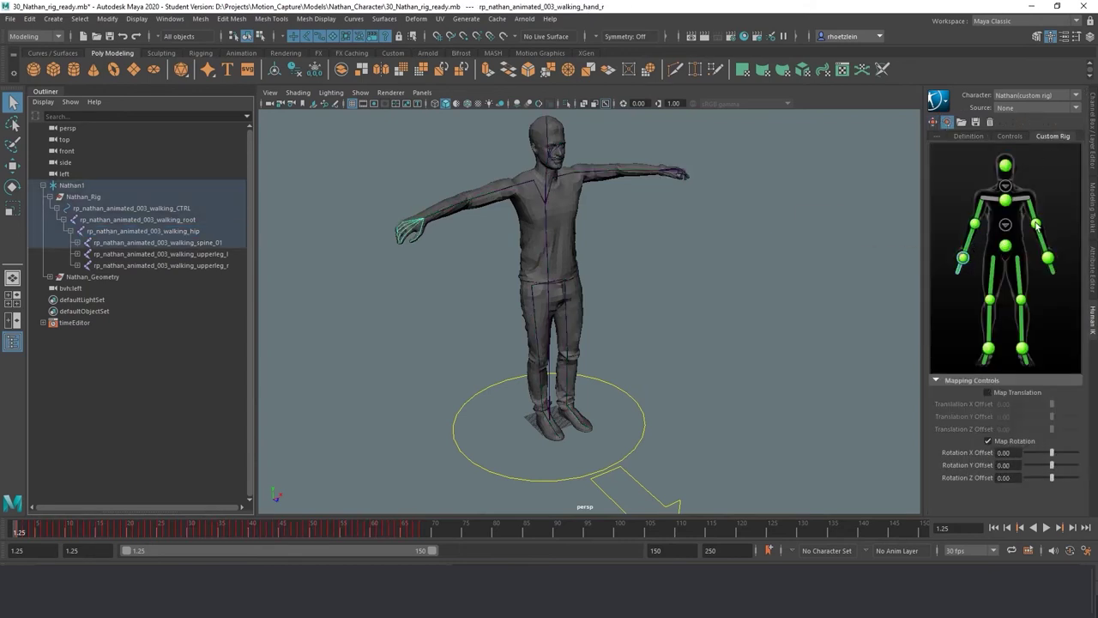
{"action": "left_click", "coordinate": [1048, 261]}
{"action": "left_click", "coordinate": [1006, 200]}
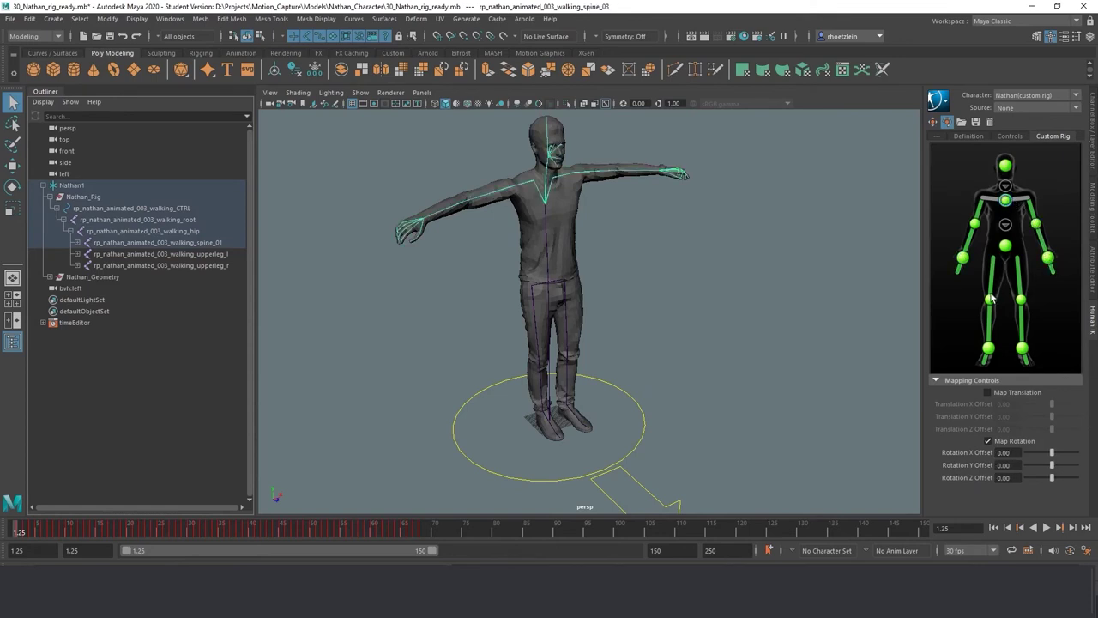
{"action": "left_click", "coordinate": [990, 299]}
{"action": "left_click", "coordinate": [989, 347]}
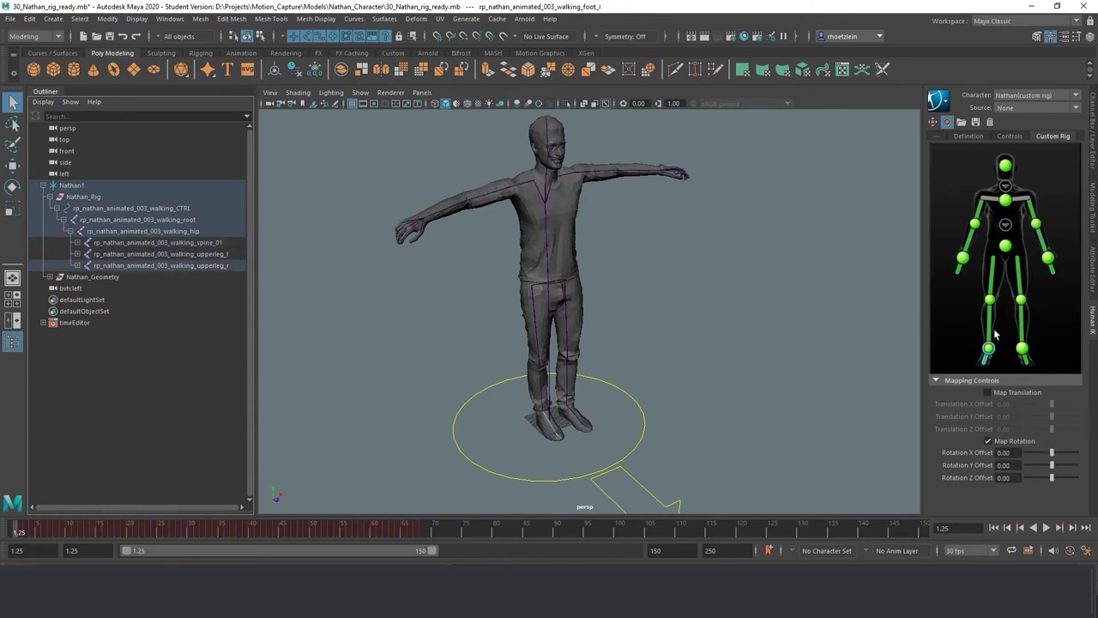
{"action": "left_click", "coordinate": [1005, 247]}
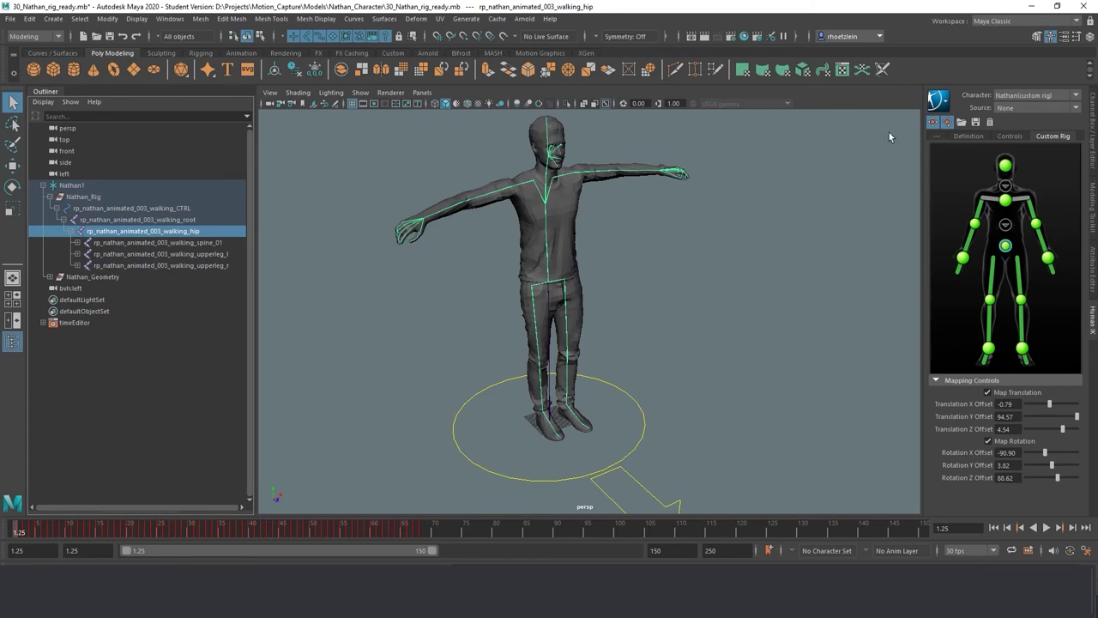
- Replay the walk to review the rig's motion and rewind to the first frame with the whole character in view
{"action": "key", "text": "alt+v"}
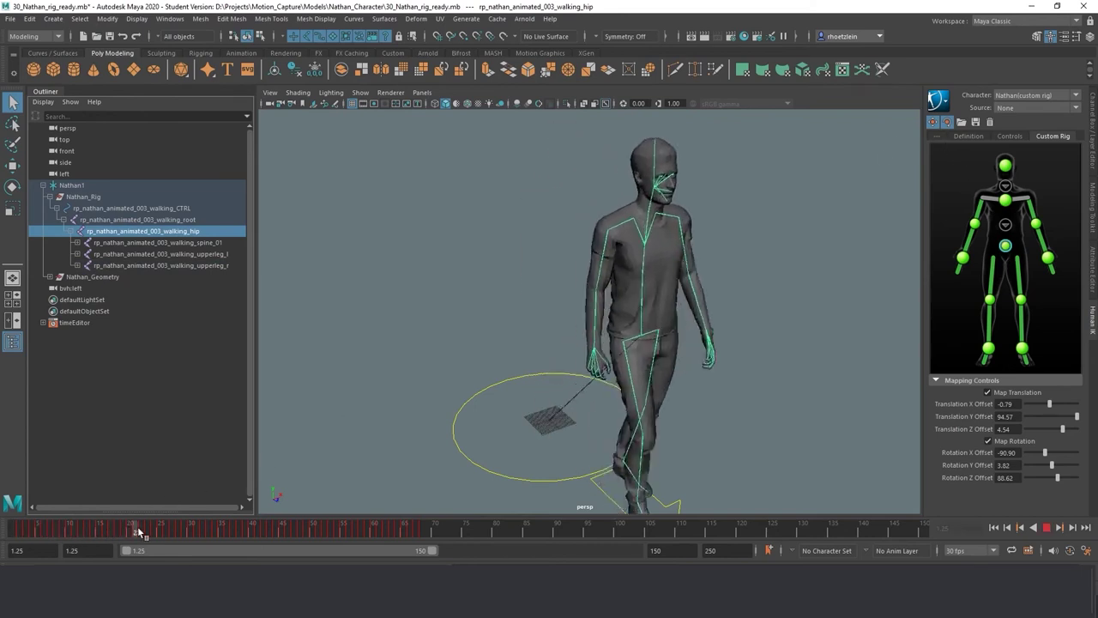
{"action": "left_click_drag", "start_coordinate": [28, 533], "coordinate": [2, 532]}
{"action": "scroll", "coordinate": [383, 318], "scroll_direction": "down", "scroll_amount": 2}
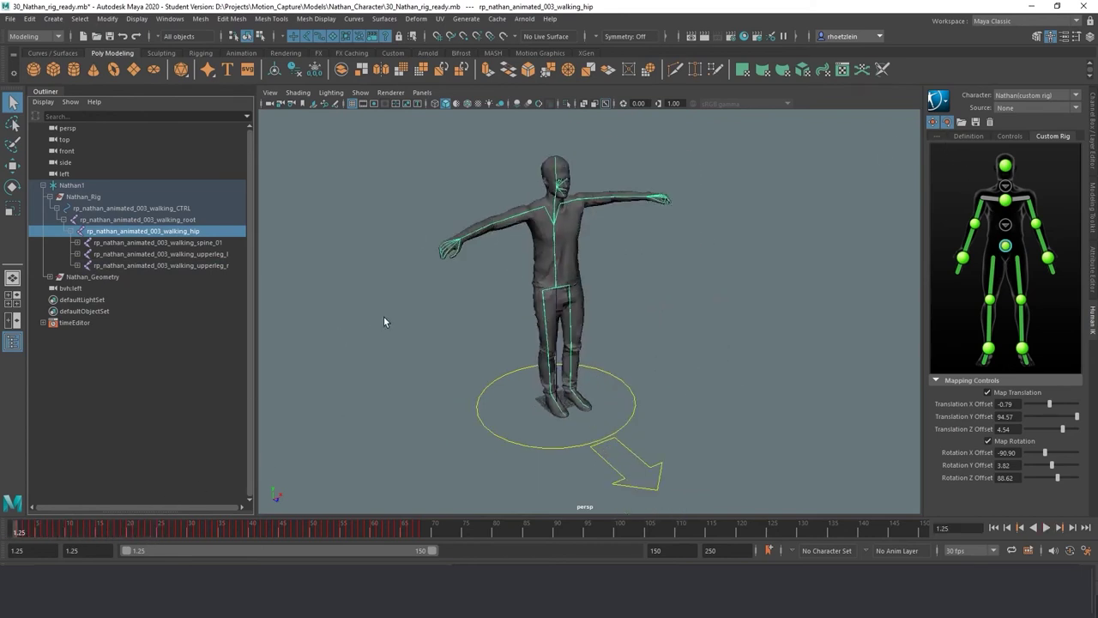
{"action": "middle_click_drag", "start_coordinate": [407, 314], "coordinate": [413, 314], "text": "alt"}
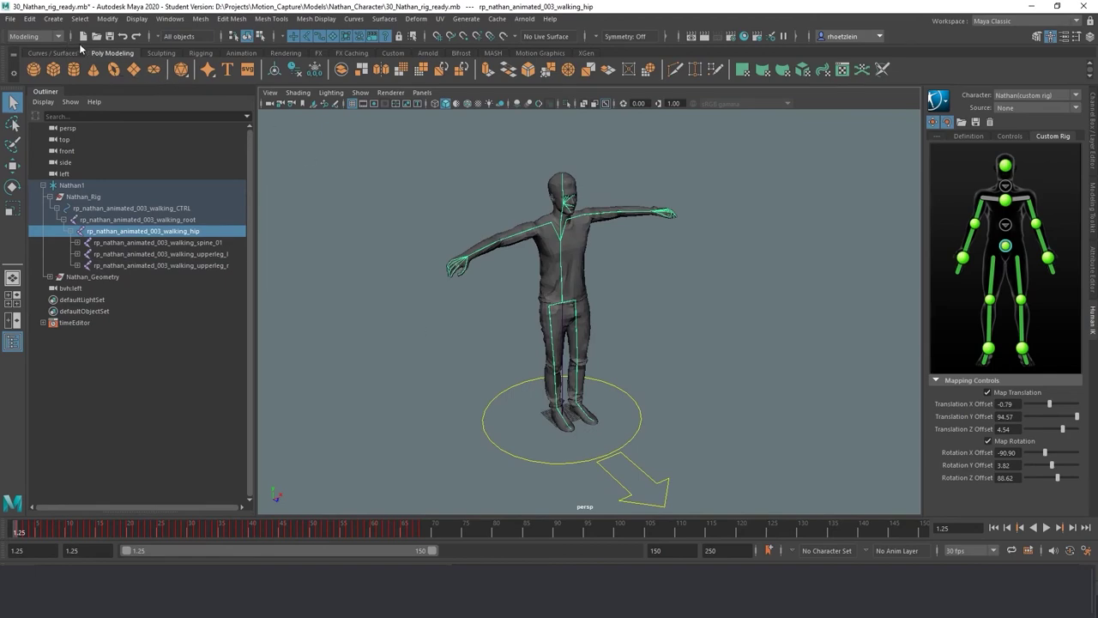
- Import the 81_05 motion from the Motions folder using the bvh namespace, continuing past the student version notice
{"action": "left_click", "coordinate": [11, 18]}
{"action": "left_click", "coordinate": [66, 145]}
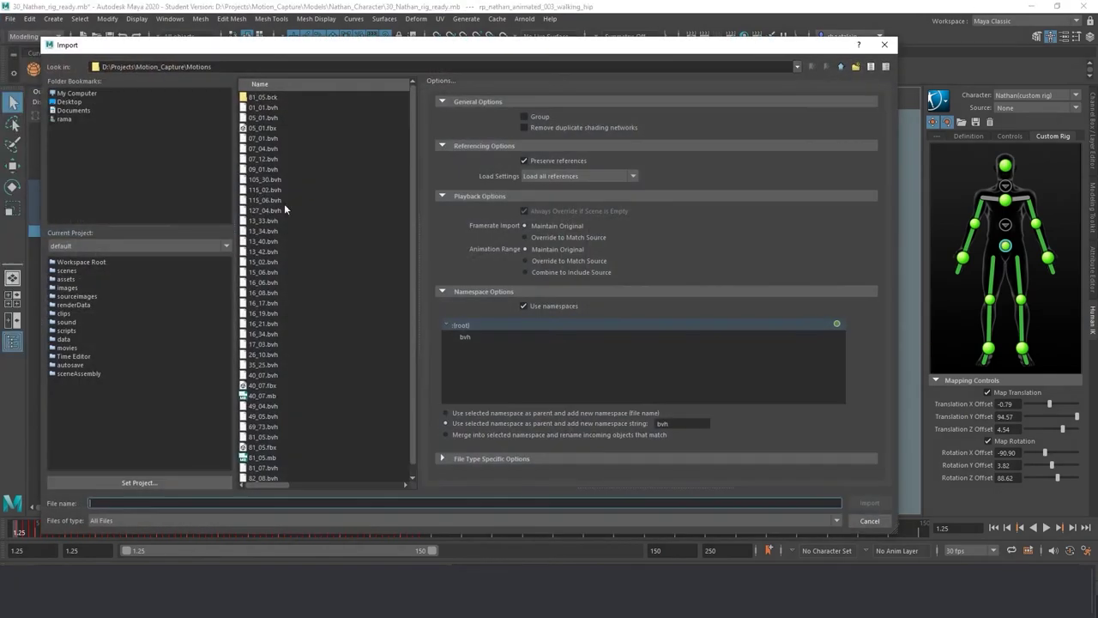
{"action": "double_click", "coordinate": [262, 446]}
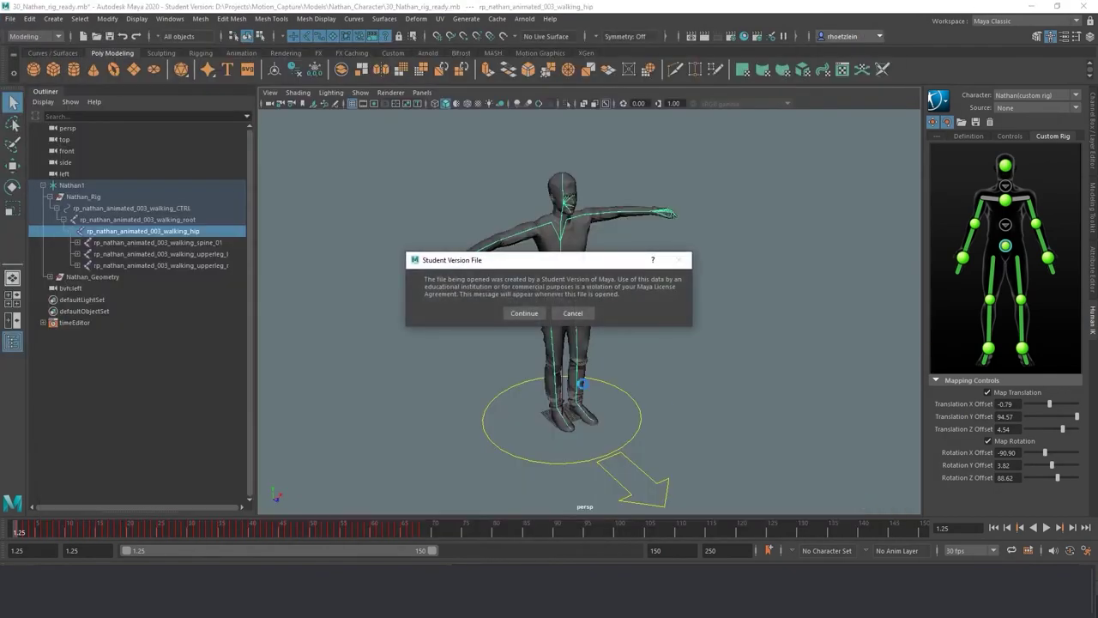
{"action": "left_click", "coordinate": [522, 313]}
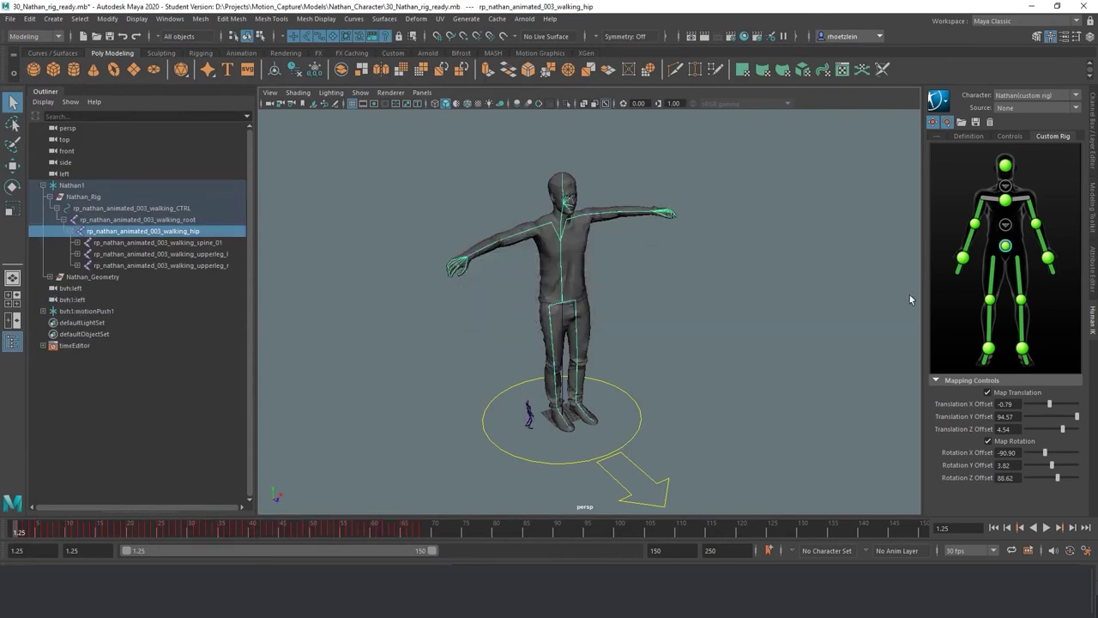
- Try bvh1:motionPush as the HumanIK source for Nathan's custom rig and play back the resulting motion
{"action": "left_click", "coordinate": [1074, 110]}
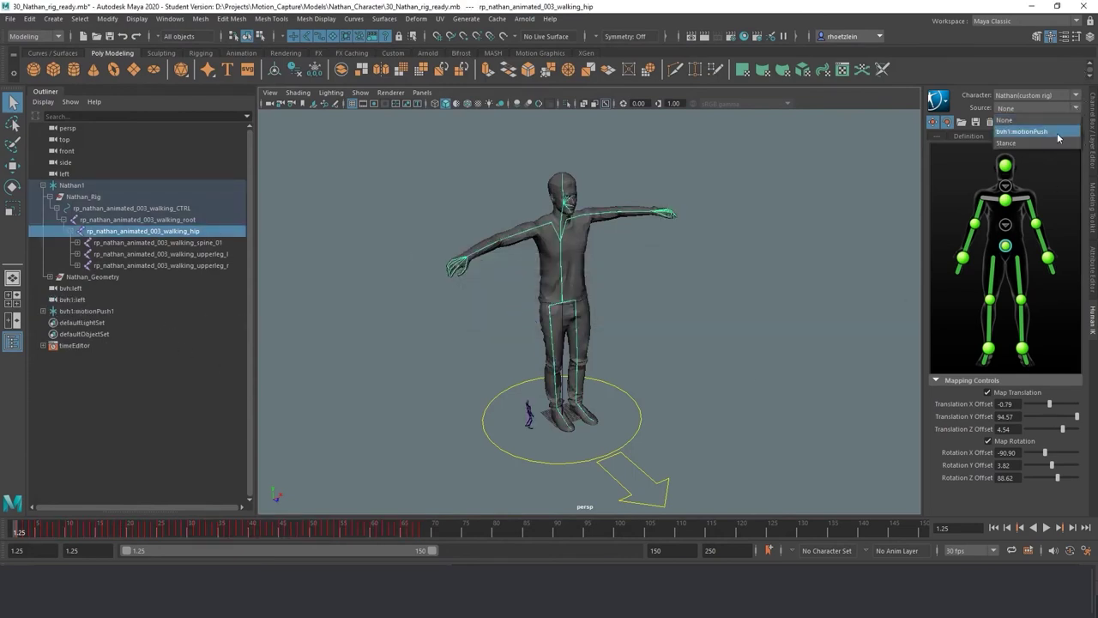
{"action": "left_click", "coordinate": [1058, 138]}
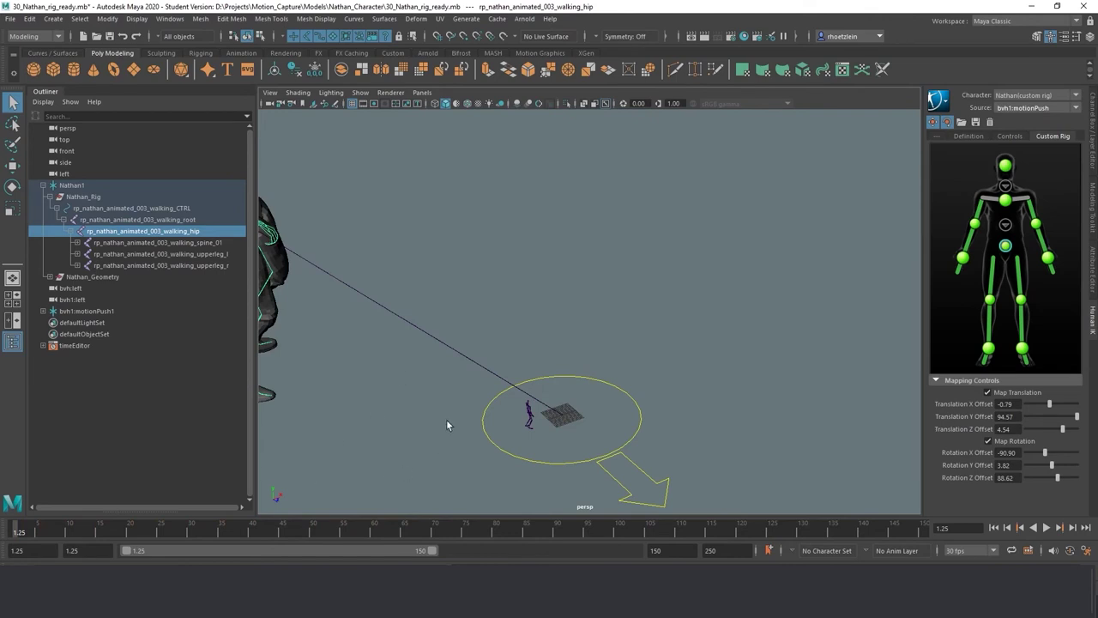
{"action": "middle_click_drag", "start_coordinate": [492, 346], "coordinate": [627, 307], "text": "alt"}
{"action": "left_click_drag", "start_coordinate": [586, 317], "coordinate": [554, 337], "text": "alt"}
{"action": "middle_click_drag", "start_coordinate": [556, 305], "coordinate": [600, 340], "text": "alt"}
{"action": "left_click_drag", "start_coordinate": [592, 328], "coordinate": [562, 338], "text": "alt"}
{"action": "left_click_drag", "start_coordinate": [69, 532], "coordinate": [461, 519]}
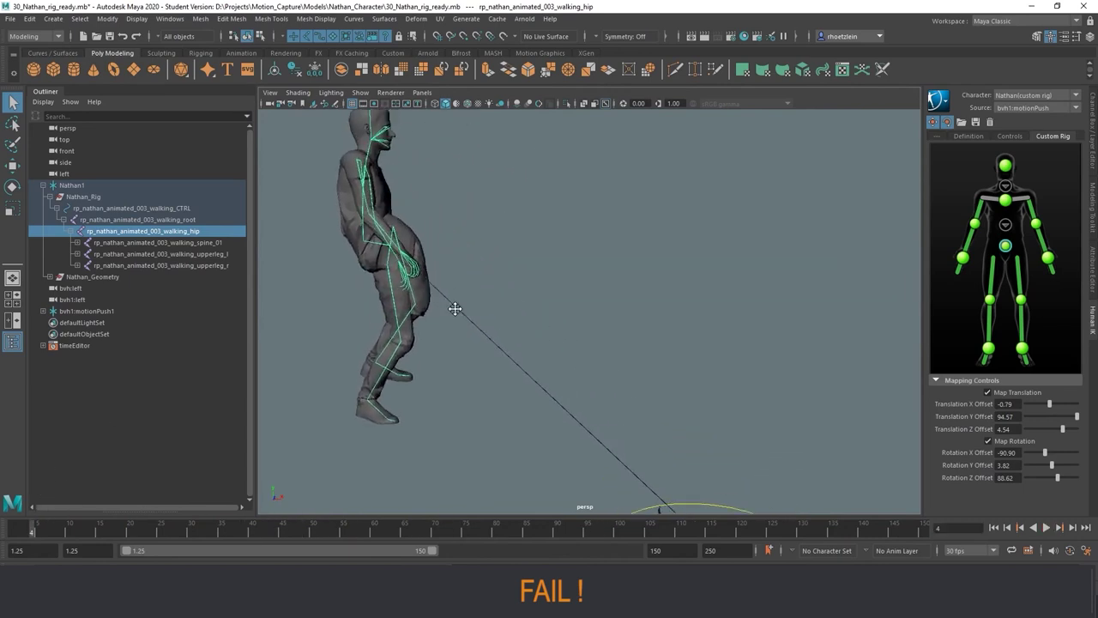
{"action": "key", "text": "alt+v"}
{"action": "key", "text": "alt+v"}
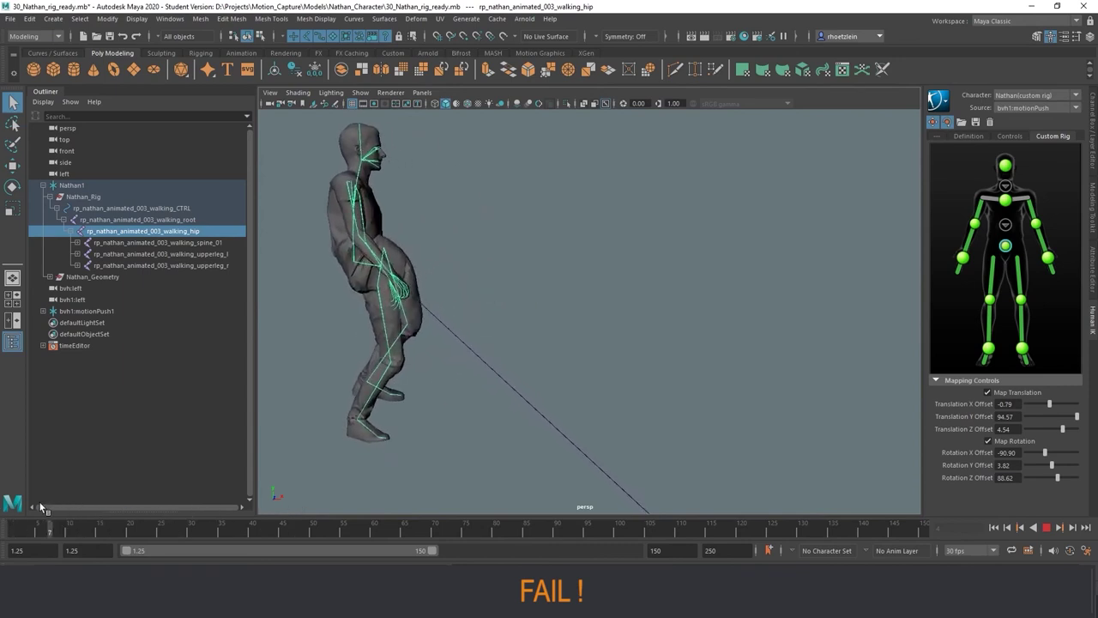
{"action": "key", "text": "alt+v"}
- Reset Nathan's HumanIK source to None and bring the whole character back into view
{"action": "left_click", "coordinate": [1075, 108]}
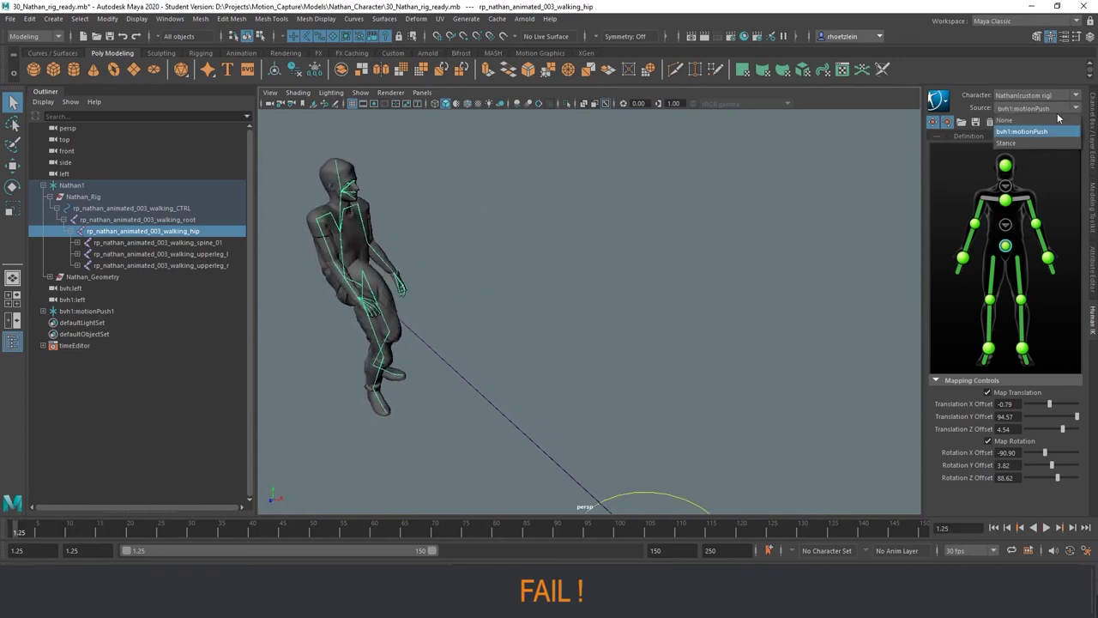
{"action": "left_click", "coordinate": [1006, 121]}
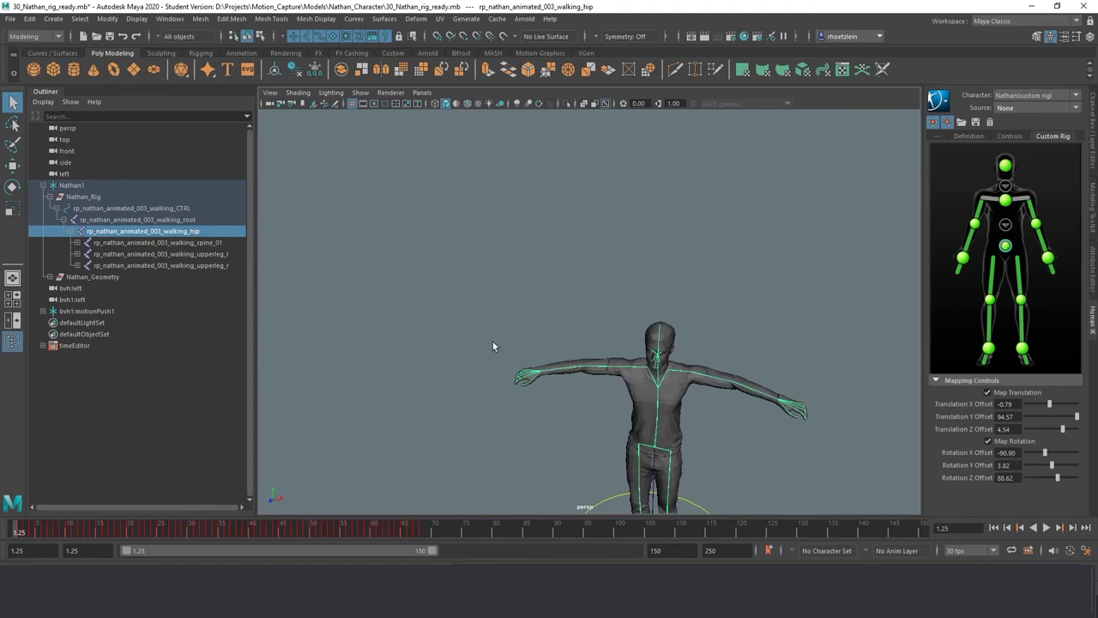
{"action": "middle_click_drag", "start_coordinate": [492, 341], "coordinate": [471, 294], "text": "alt"}
{"action": "left_click_drag", "start_coordinate": [471, 294], "coordinate": [561, 302], "text": "alt"}
{"action": "middle_click_drag", "start_coordinate": [561, 302], "coordinate": [520, 274], "text": "alt"}
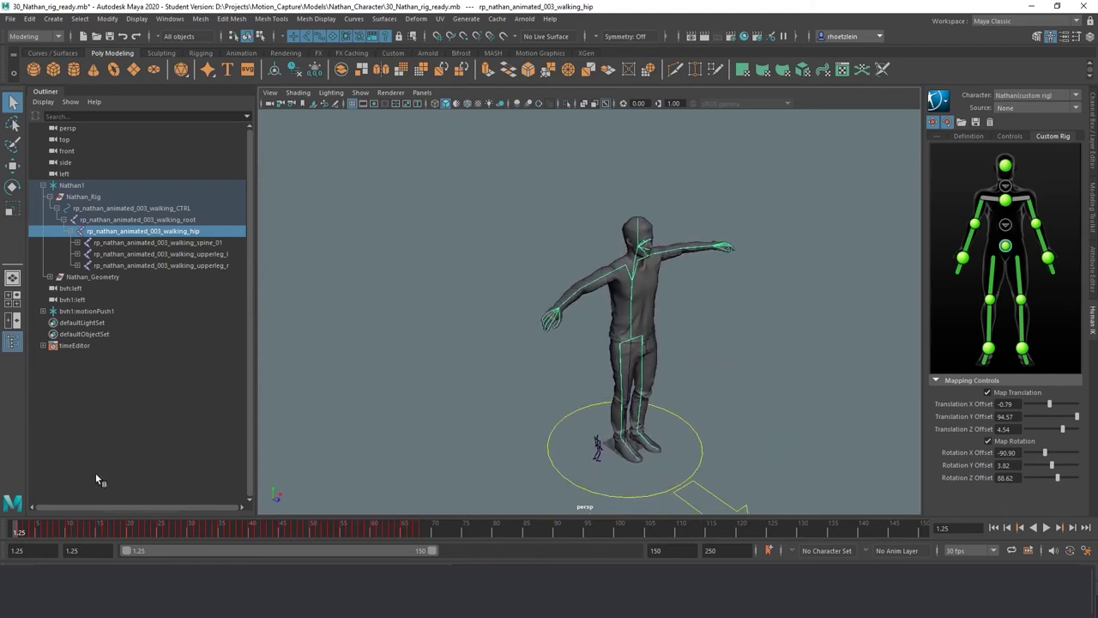
- Scrub the opening frames of Nathan's walk to examine on which frame his T-pose sits
{"action": "left_click_drag", "start_coordinate": [79, 529], "coordinate": [7, 529]}
{"action": "middle_click_drag", "start_coordinate": [503, 387], "coordinate": [495, 296], "text": "alt"}
{"action": "scroll", "coordinate": [457, 326], "scroll_direction": "up", "scroll_amount": 3}
{"action": "left_click_drag", "start_coordinate": [377, 423], "coordinate": [346, 435], "text": "alt"}
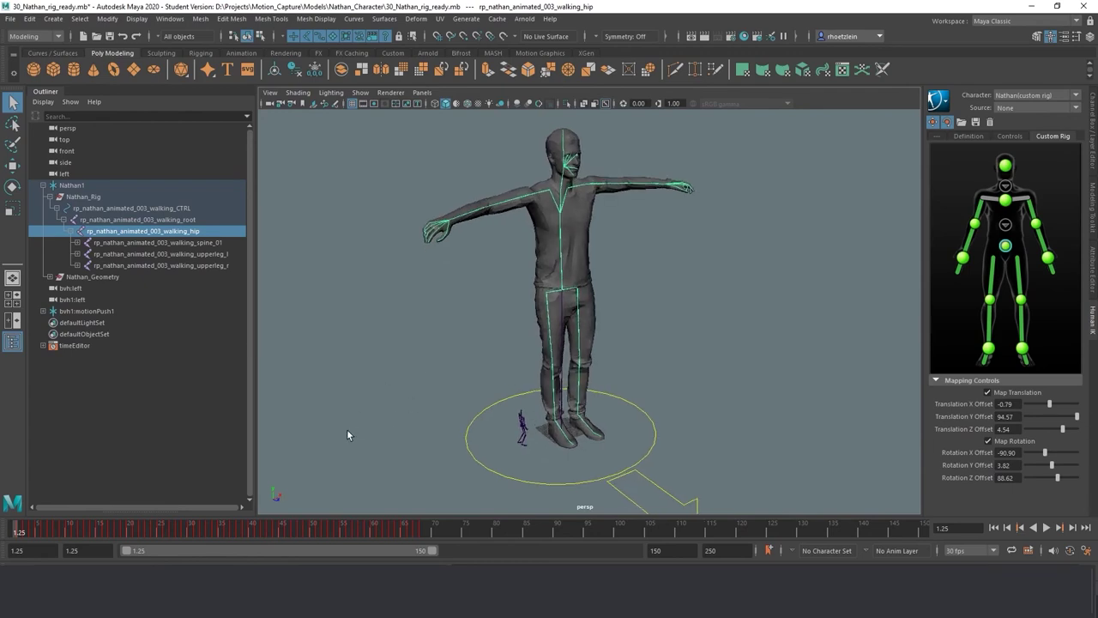
{"action": "left_click_drag", "start_coordinate": [36, 527], "coordinate": [10, 529]}
{"action": "left_click_drag", "start_coordinate": [461, 330], "coordinate": [430, 342], "text": "alt"}
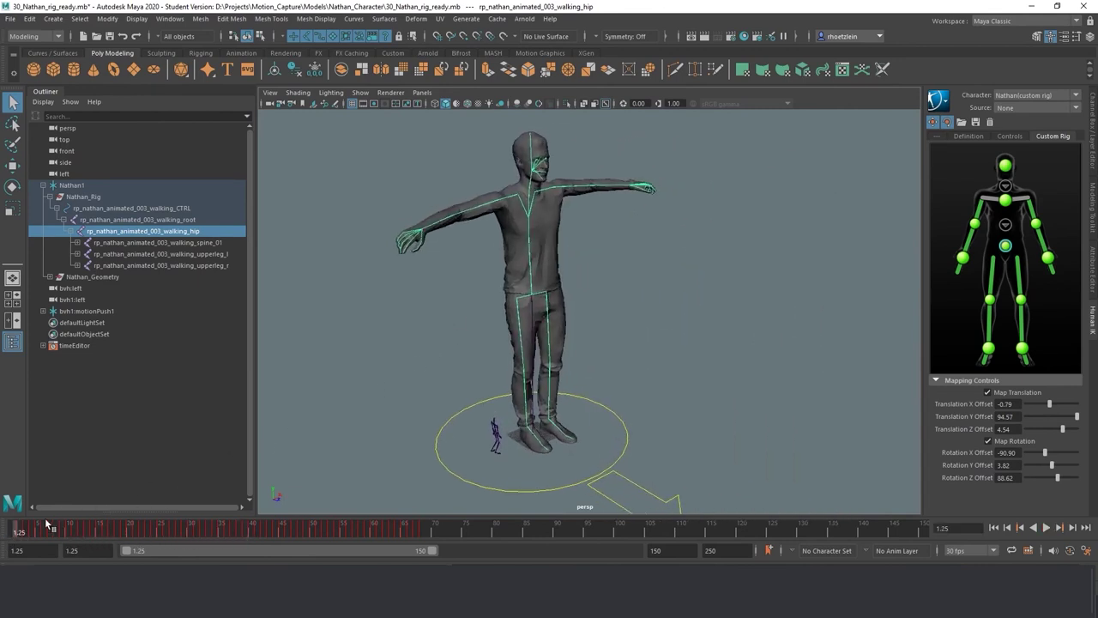
{"action": "left_click_drag", "start_coordinate": [47, 525], "coordinate": [4, 532]}
{"action": "left_click_drag", "start_coordinate": [84, 531], "coordinate": [250, 528]}
{"action": "mouse_move", "coordinate": [68, 535]}
{"action": "left_mouse_down"}
{"action": "mouse_move", "coordinate": [12, 530]}
{"action": "mouse_move", "coordinate": [296, 531]}
{"action": "mouse_move", "coordinate": [12, 532]}
{"action": "left_mouse_up"}
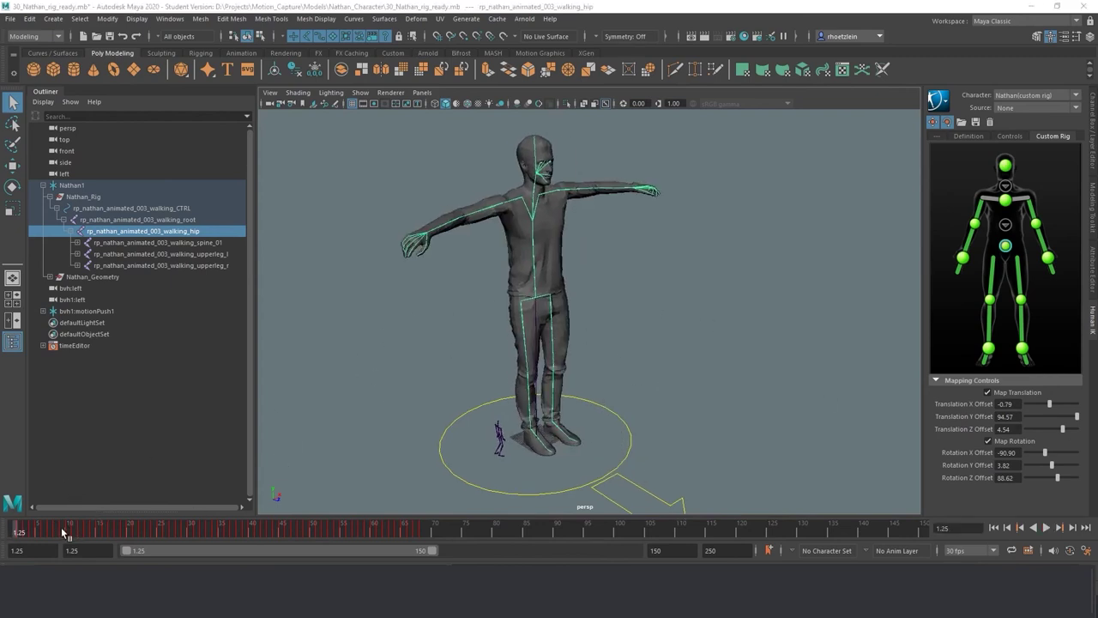
- Play back Nathan's walk alongside the imported mocap skeleton and return to the first frame
{"action": "key", "text": "alt+v"}
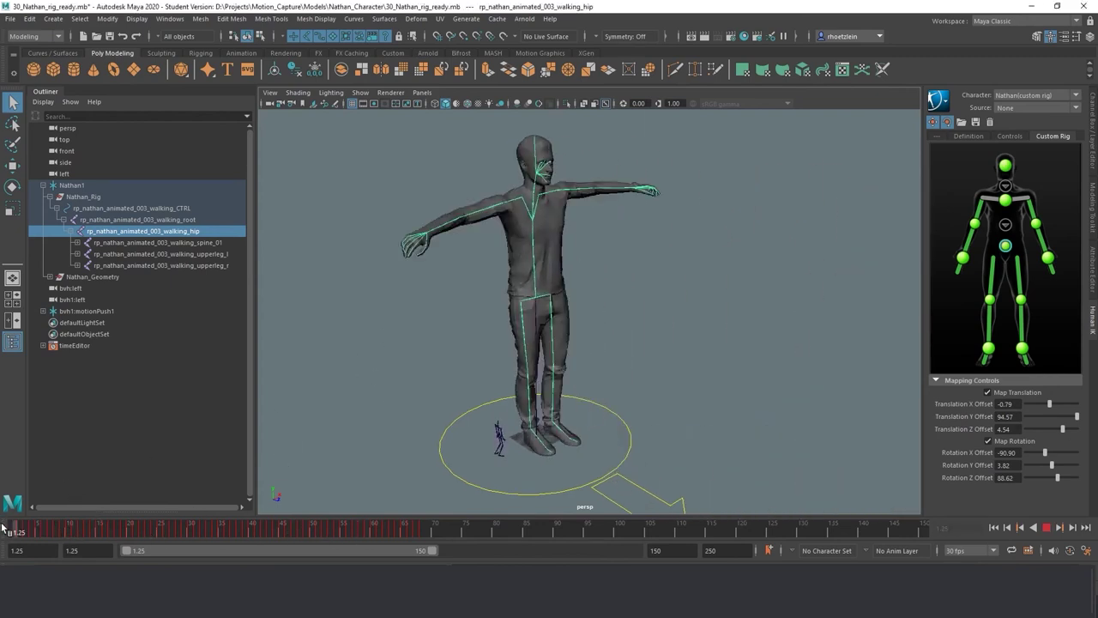
{"action": "key", "text": "alt+v"}
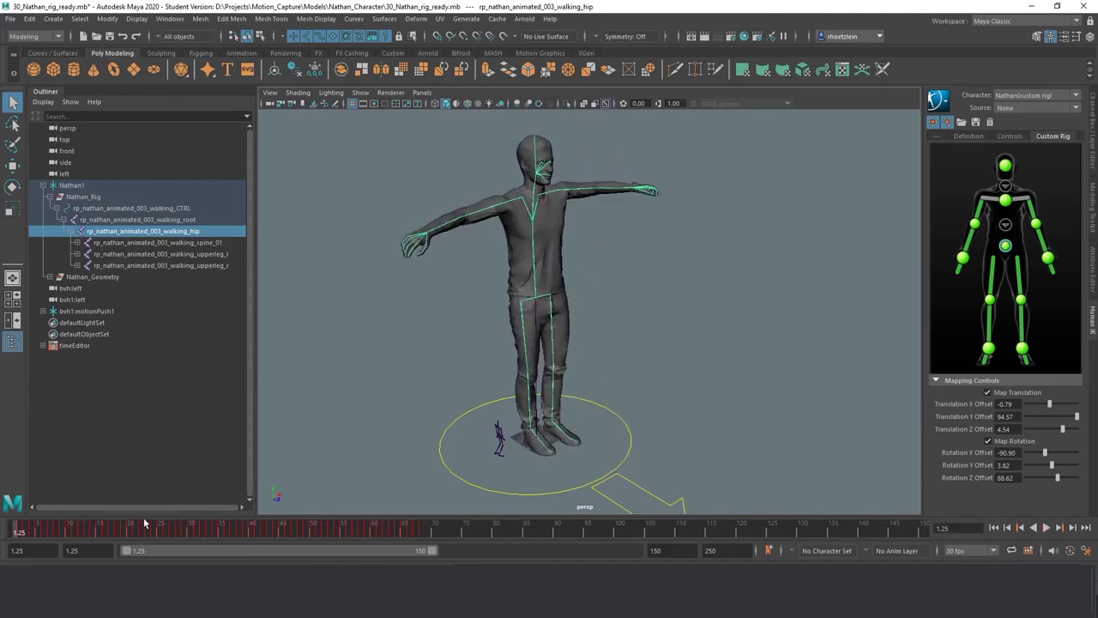
{"action": "key", "text": "alt+v"}
{"action": "key", "text": "alt+v"}
{"action": "key", "text": "alt+v"}
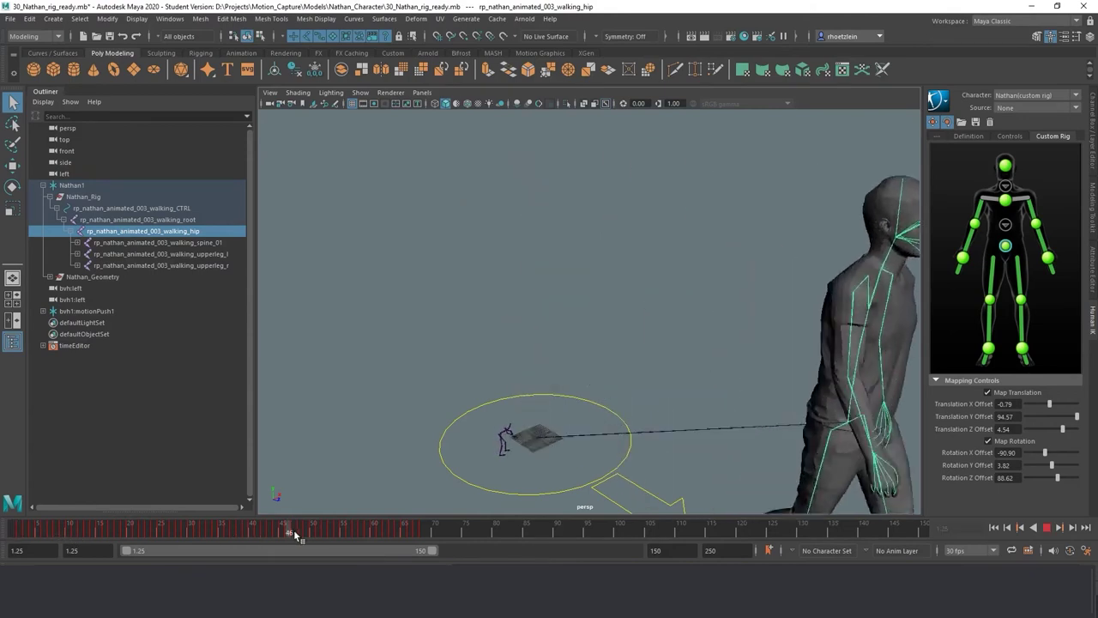
{"action": "left_click_drag", "start_coordinate": [75, 532], "coordinate": [5, 528]}
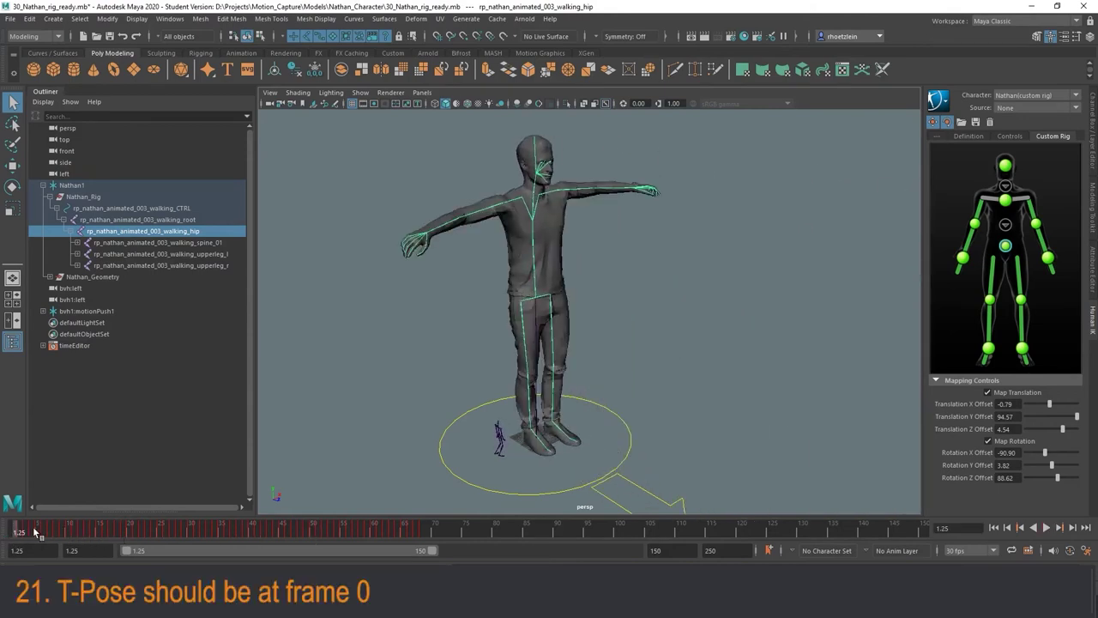
- Set the animation start and playback start to frame 0 and go to that frame
{"action": "double_click", "coordinate": [38, 550]}
{"action": "type", "text": "0"}
{"action": "left_click", "coordinate": [79, 550]}
{"action": "key", "text": "Tab"}
{"action": "key", "text": "alt+v"}
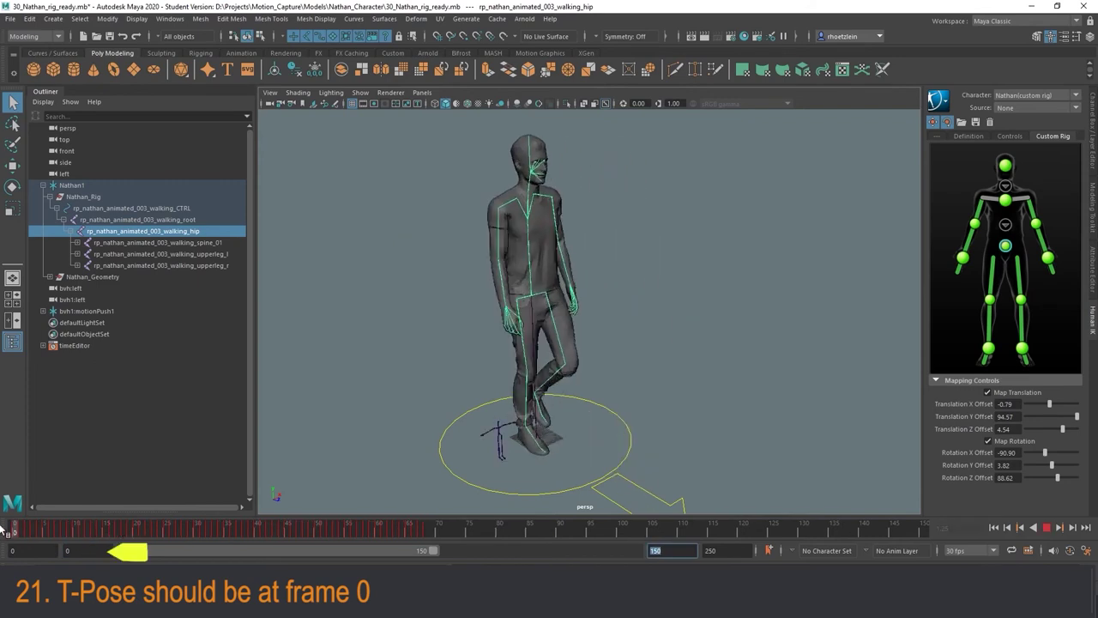
{"action": "left_click", "coordinate": [12, 526]}
{"action": "left_click_drag", "start_coordinate": [48, 530], "coordinate": [7, 528]}
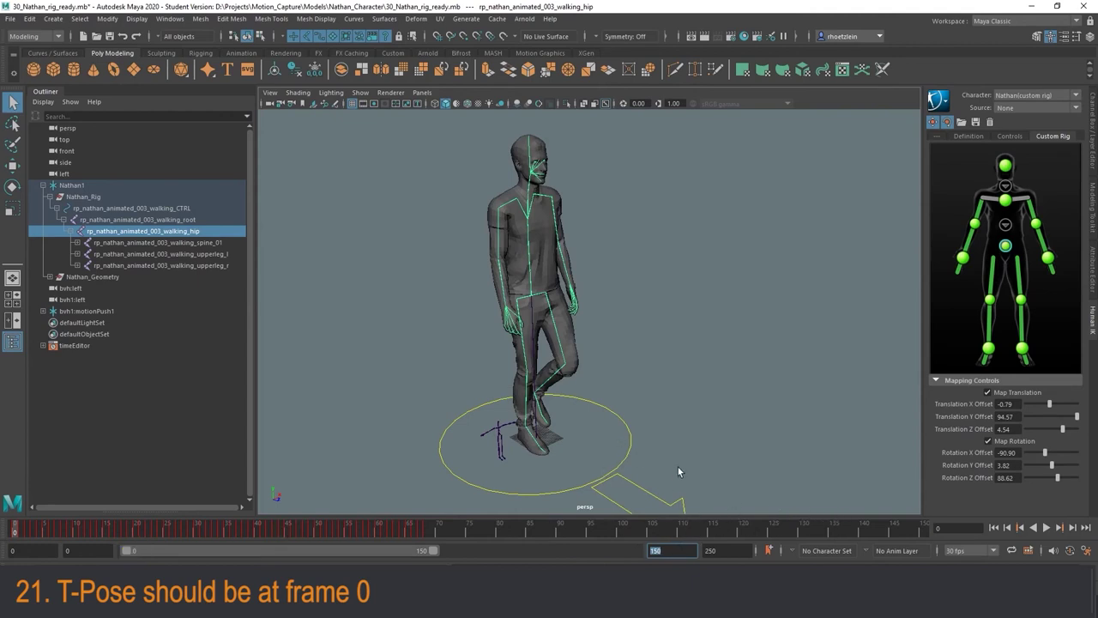
- Extend the timeline by setting both the playback end and the animation end to frame 500
{"action": "type", "text": "500"}
{"action": "key", "text": "Tab"}
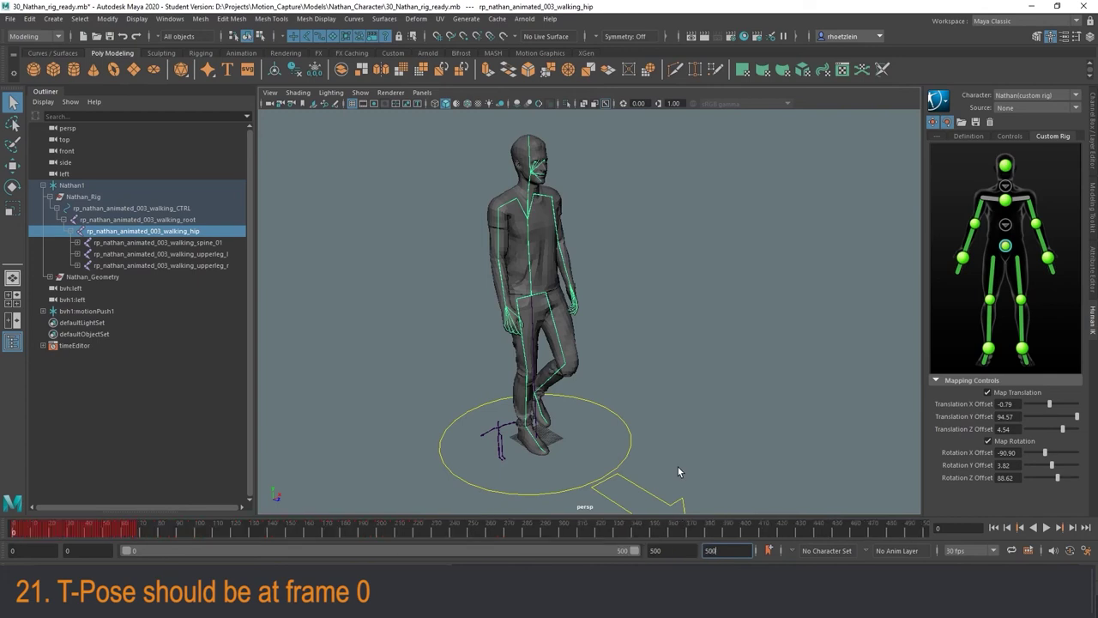
{"action": "key", "text": "Return"}
- Play the extended timeline and compare the poses of Nathan and the mocap skeleton at frame 0
{"action": "key", "text": "alt+v"}
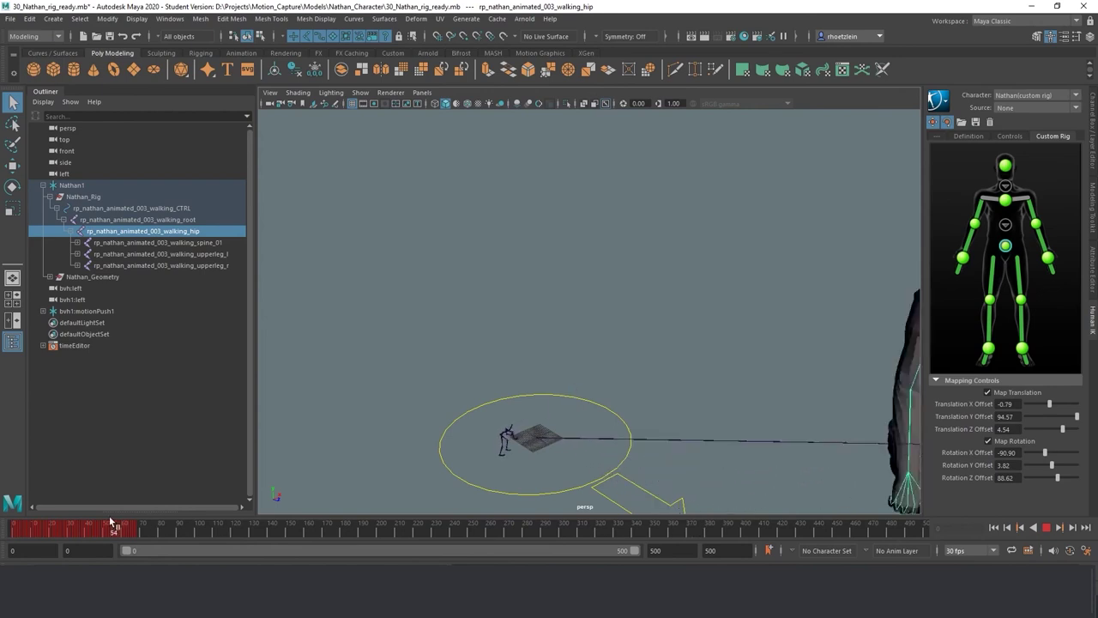
{"action": "left_click", "coordinate": [13, 531]}
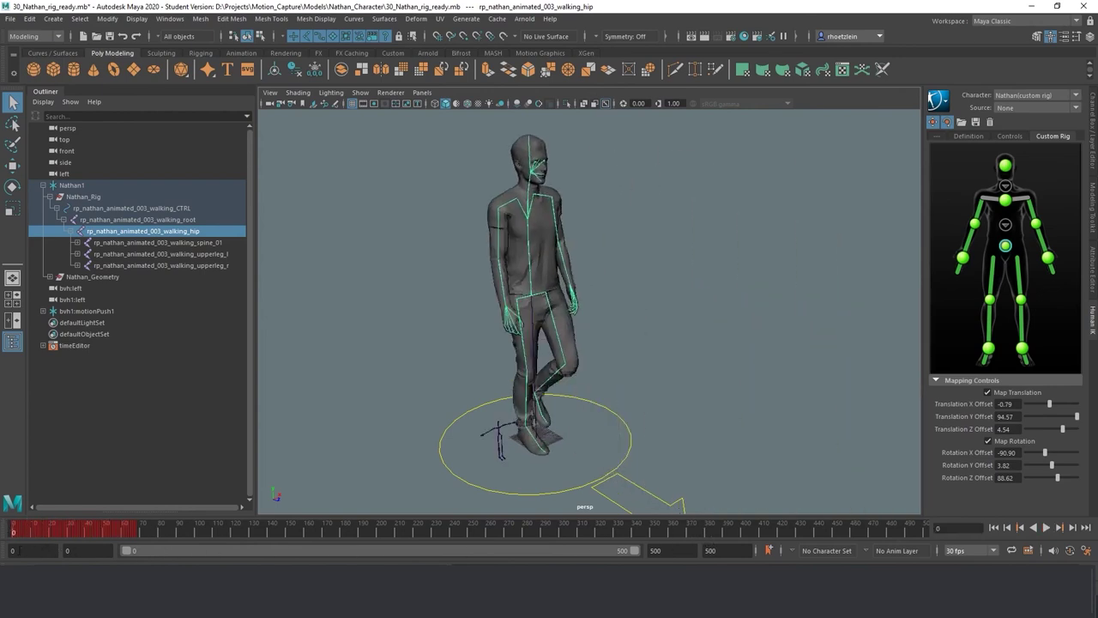
{"action": "key", "text": "alt+v"}
{"action": "left_click", "coordinate": [5, 531]}
{"action": "left_click", "coordinate": [93, 554]}
{"action": "left_click", "coordinate": [694, 550]}
{"action": "left_click", "coordinate": [4, 529]}
{"action": "key", "text": "alt+v"}
{"action": "left_click", "coordinate": [81, 527]}
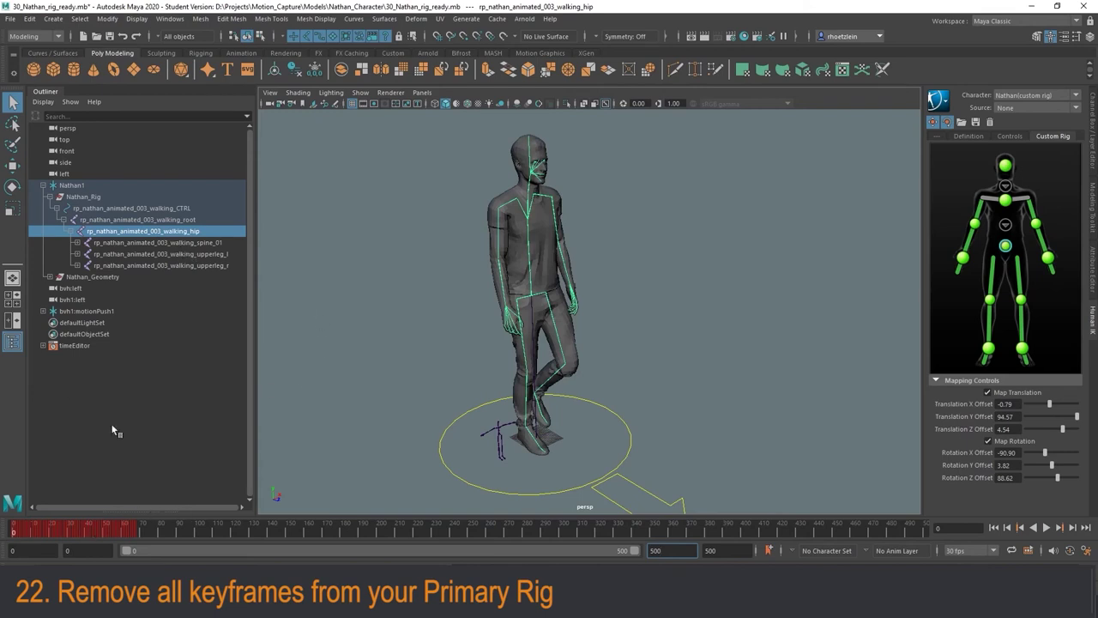
- Select Nathan1 together with its entire hierarchy of rig joints and geometry
{"action": "left_click", "coordinate": [92, 196]}
{"action": "left_click", "coordinate": [88, 209]}
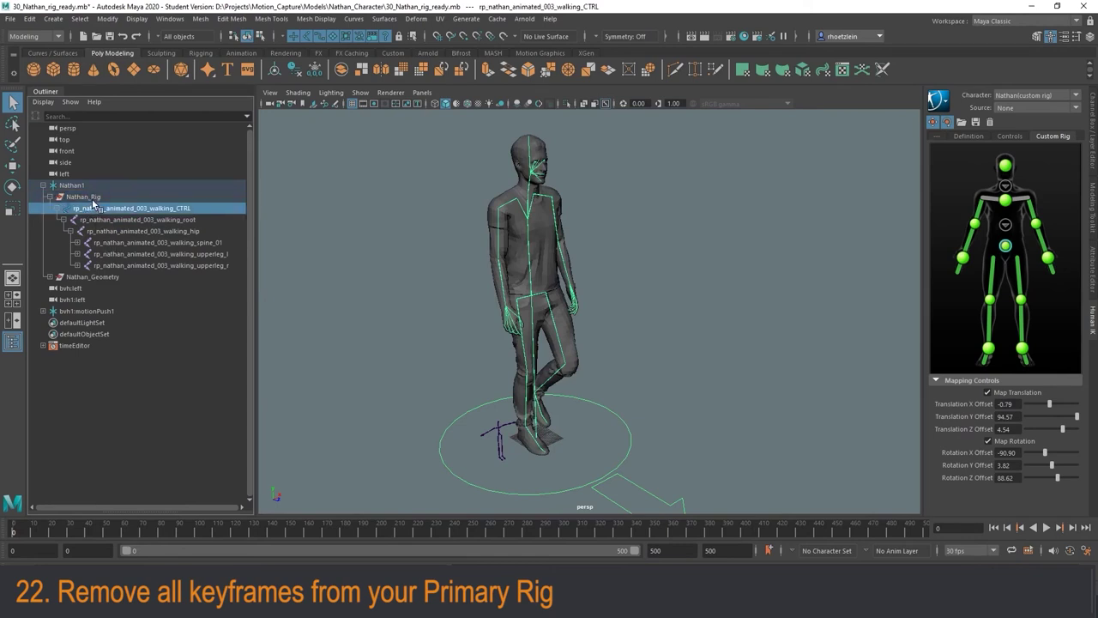
{"action": "left_click", "coordinate": [92, 197]}
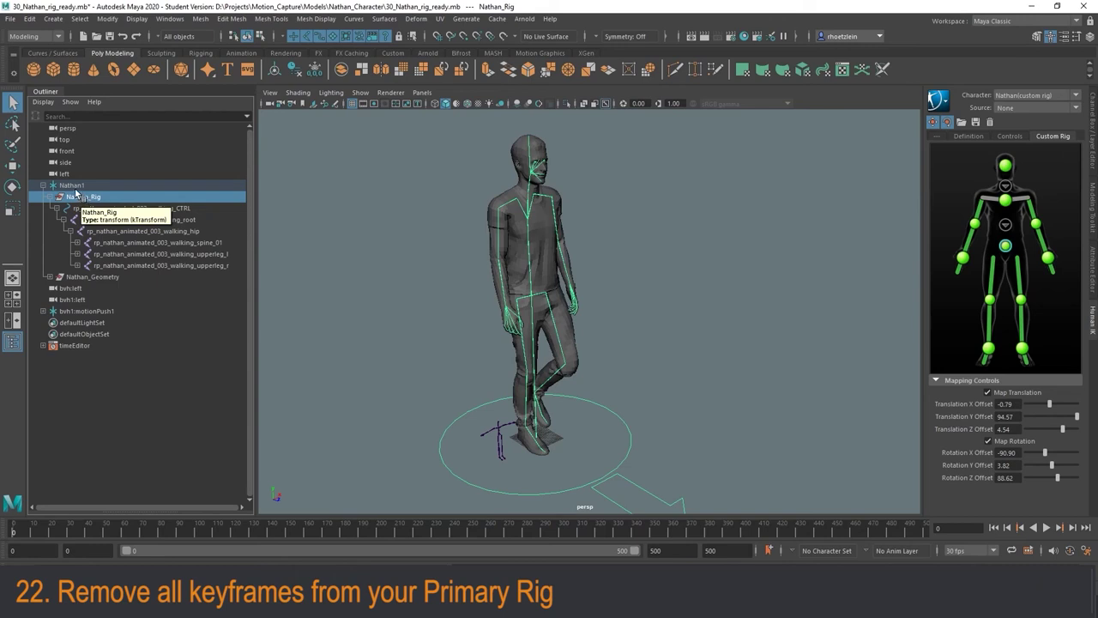
{"action": "left_click", "coordinate": [74, 186]}
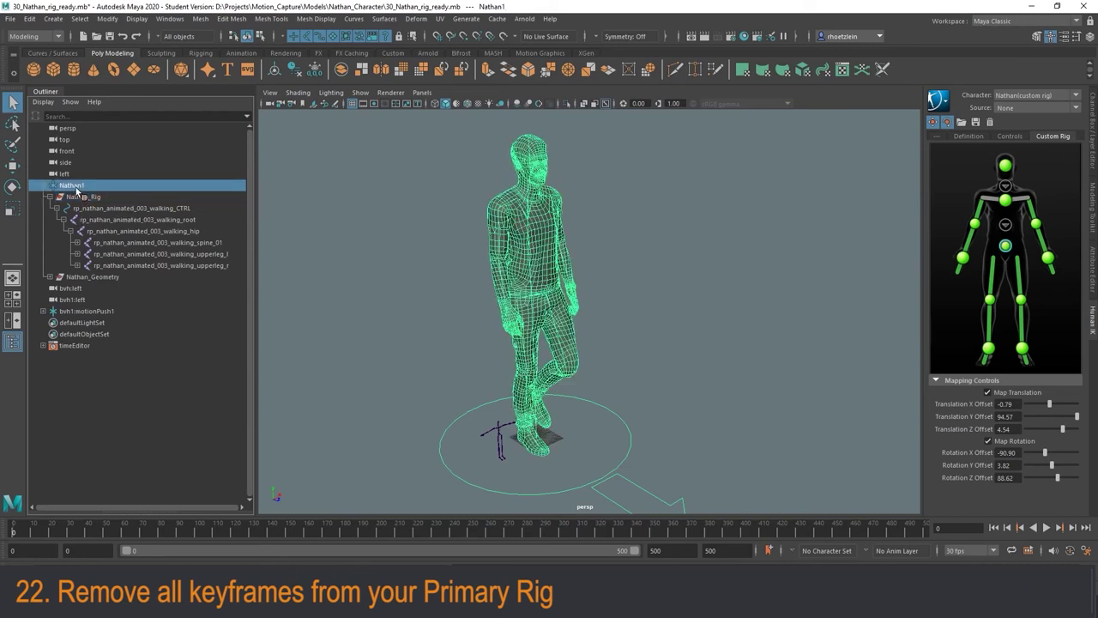
{"action": "left_click", "coordinate": [108, 19]}
{"action": "mouse_move", "coordinate": [87, 20]}
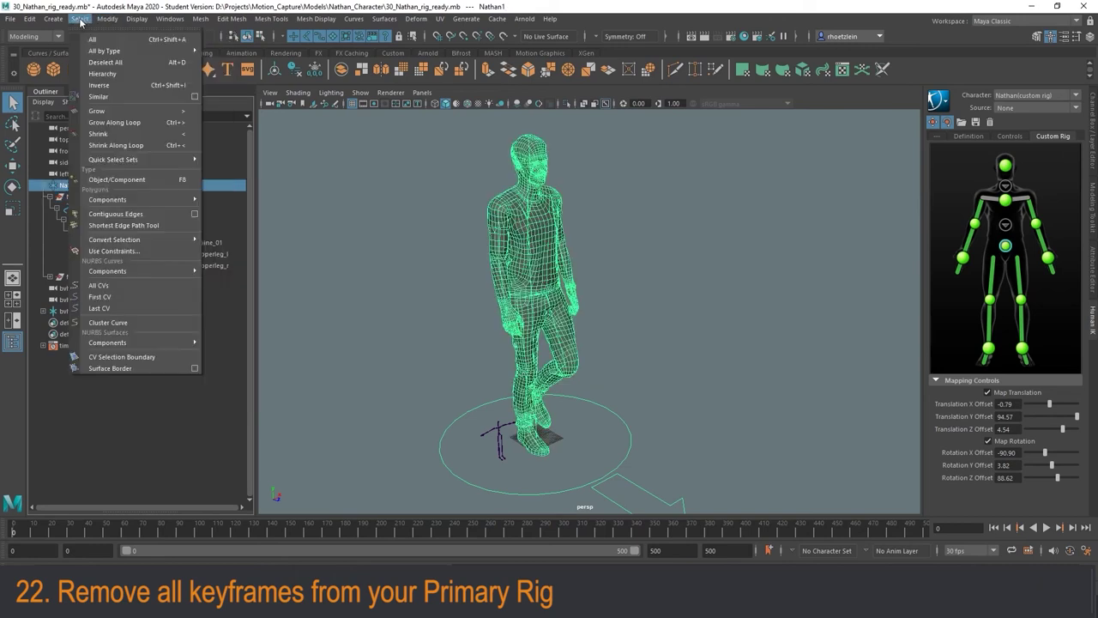
{"action": "left_click", "coordinate": [98, 74]}
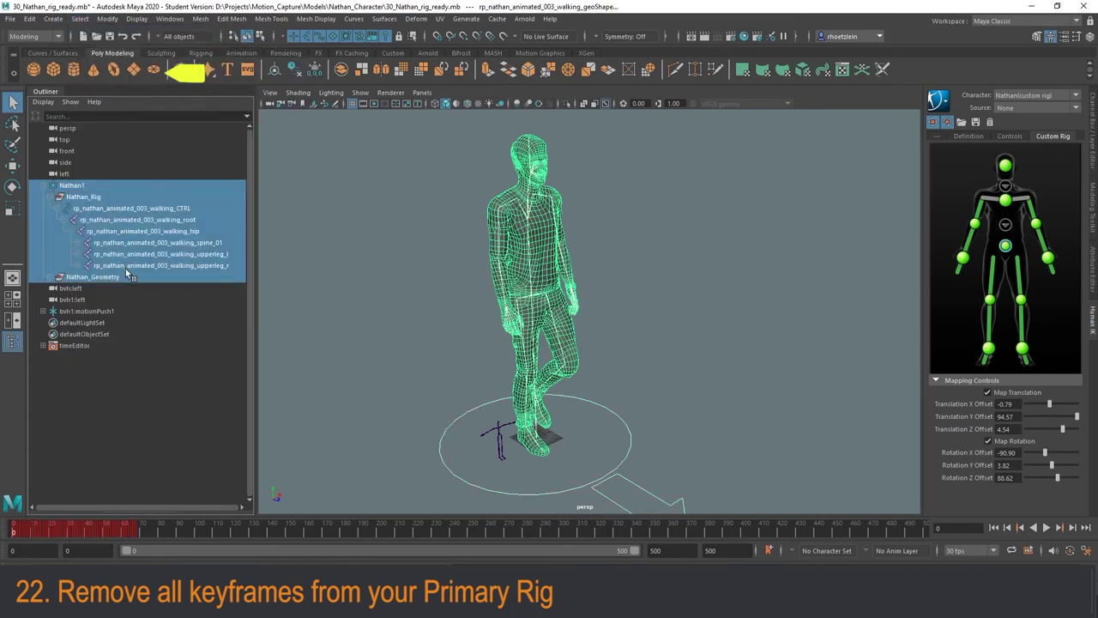
- Open the Graph Editor for the selected hierarchy and enlarge its window to show all animation curves
{"action": "left_click", "coordinate": [172, 19]}
{"action": "mouse_move", "coordinate": [191, 61]}
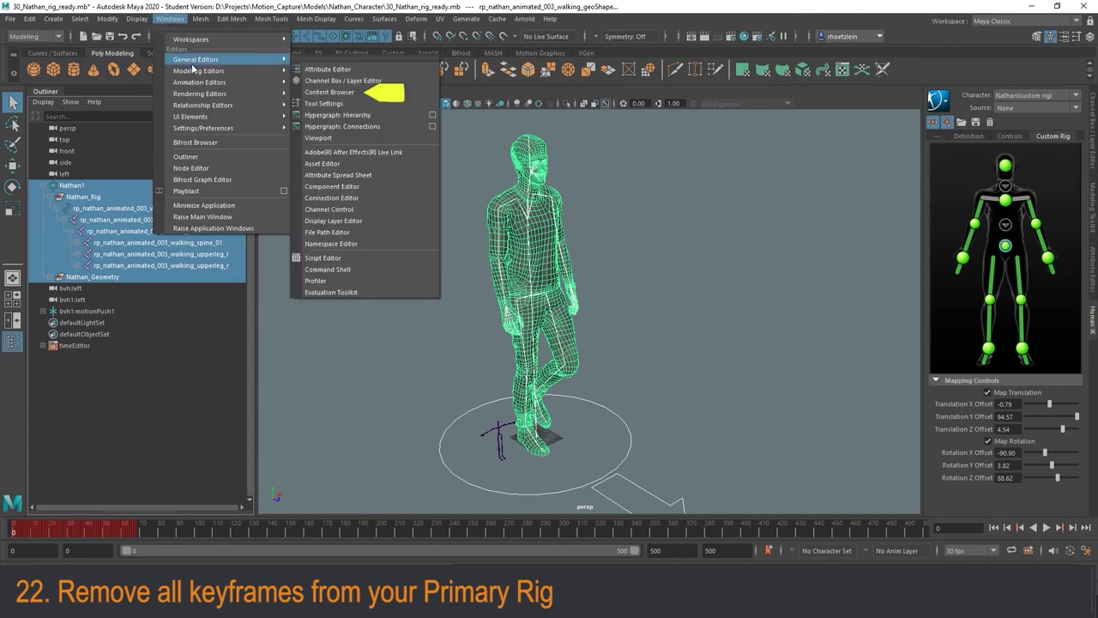
{"action": "mouse_move", "coordinate": [196, 85]}
{"action": "left_click", "coordinate": [323, 92]}
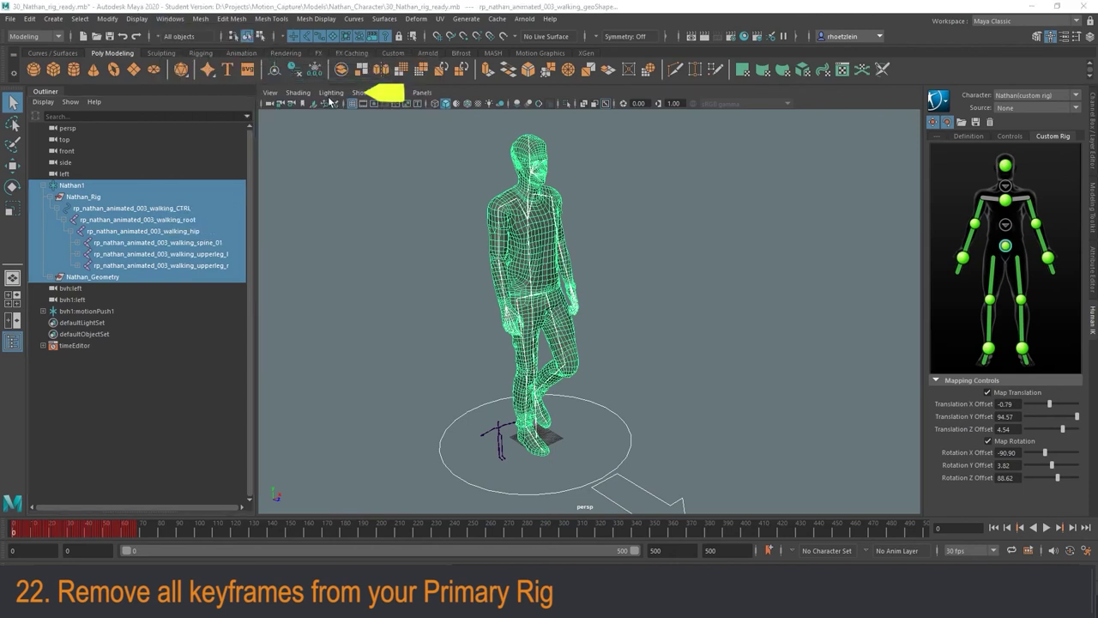
{"action": "left_click_drag", "start_coordinate": [403, 134], "coordinate": [388, 34]}
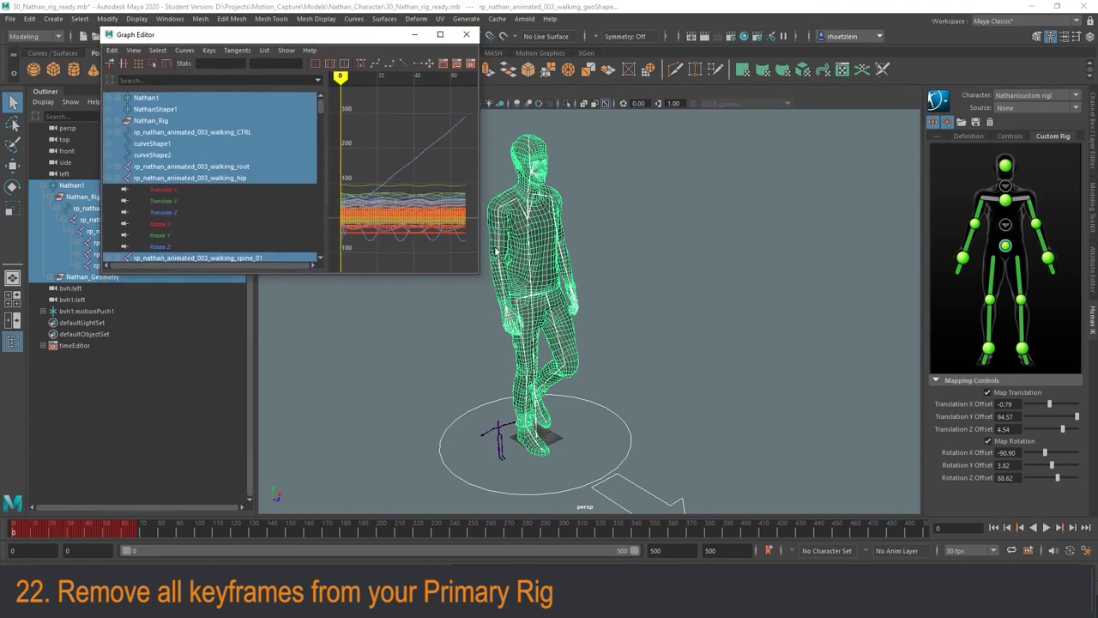
{"action": "left_click_drag", "start_coordinate": [480, 277], "coordinate": [833, 504]}
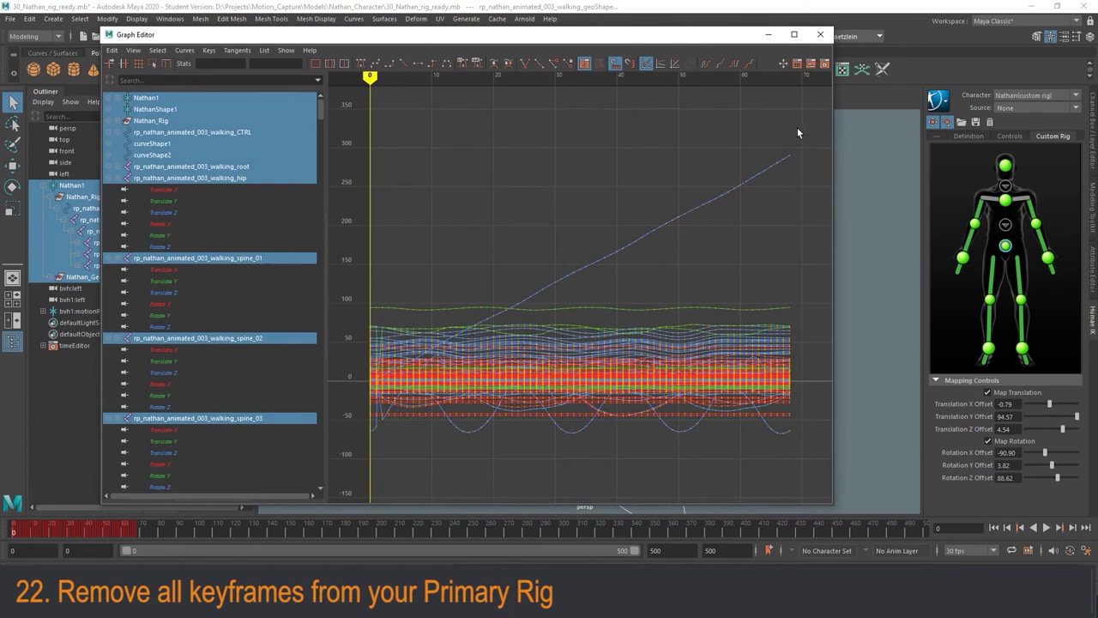
- Delete all keyframes from Nathan's animation curves and close the Graph Editor
{"action": "left_click_drag", "start_coordinate": [797, 131], "coordinate": [358, 460]}
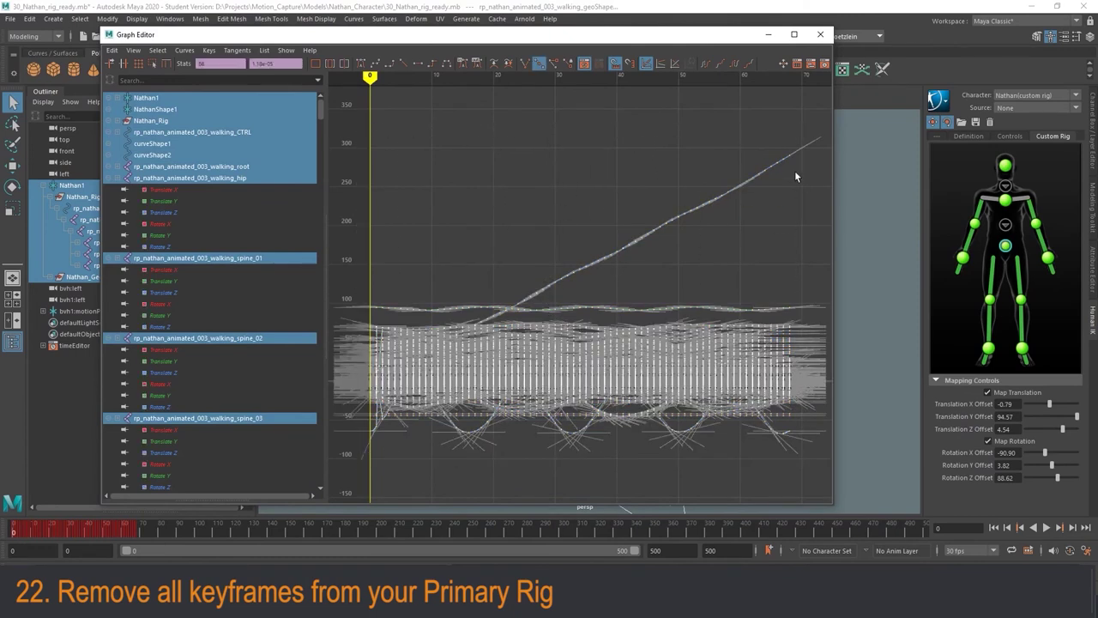
{"action": "left_click_drag", "start_coordinate": [799, 134], "coordinate": [361, 456]}
{"action": "key", "text": "Delete"}
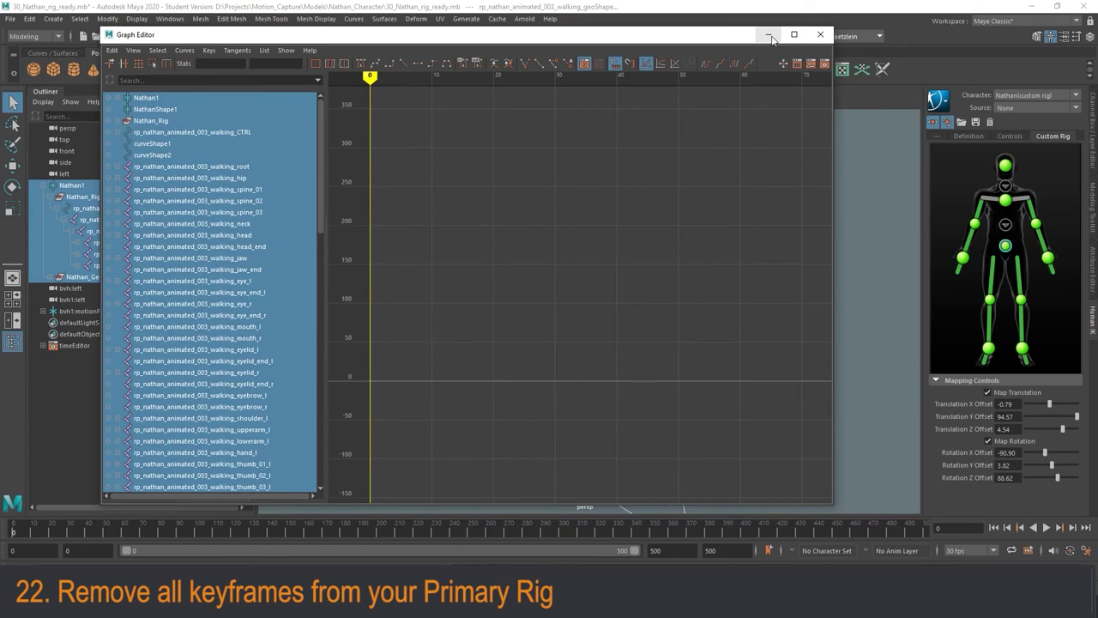
{"action": "left_click", "coordinate": [820, 34]}
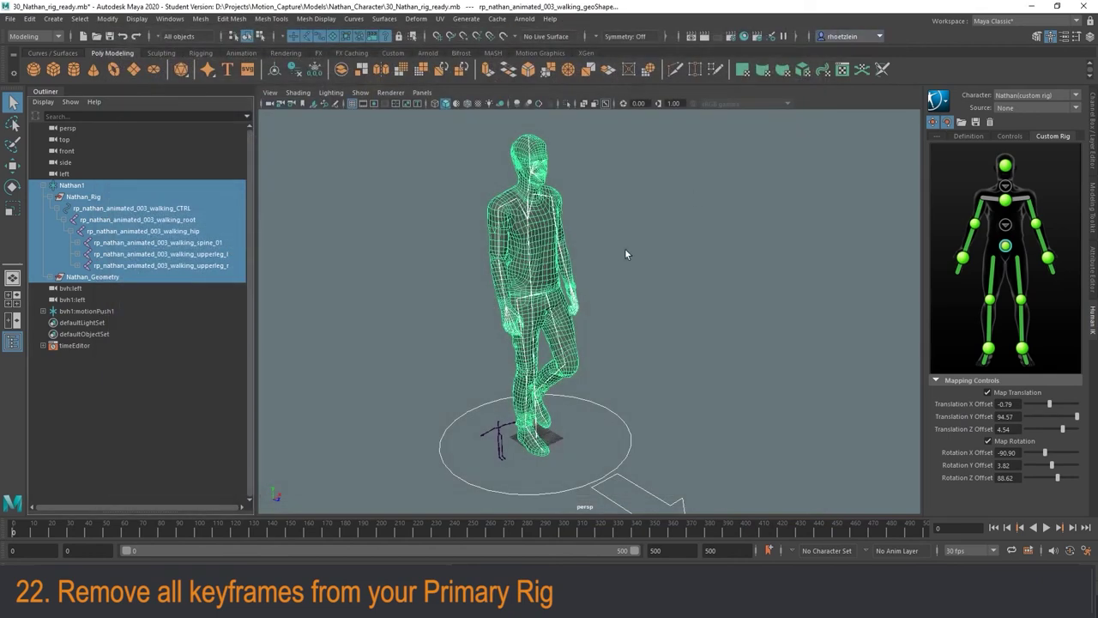
- Play and scrub the timeline to check Nathan for any remaining motion, returning to frame 0
{"action": "key", "text": "alt+v"}
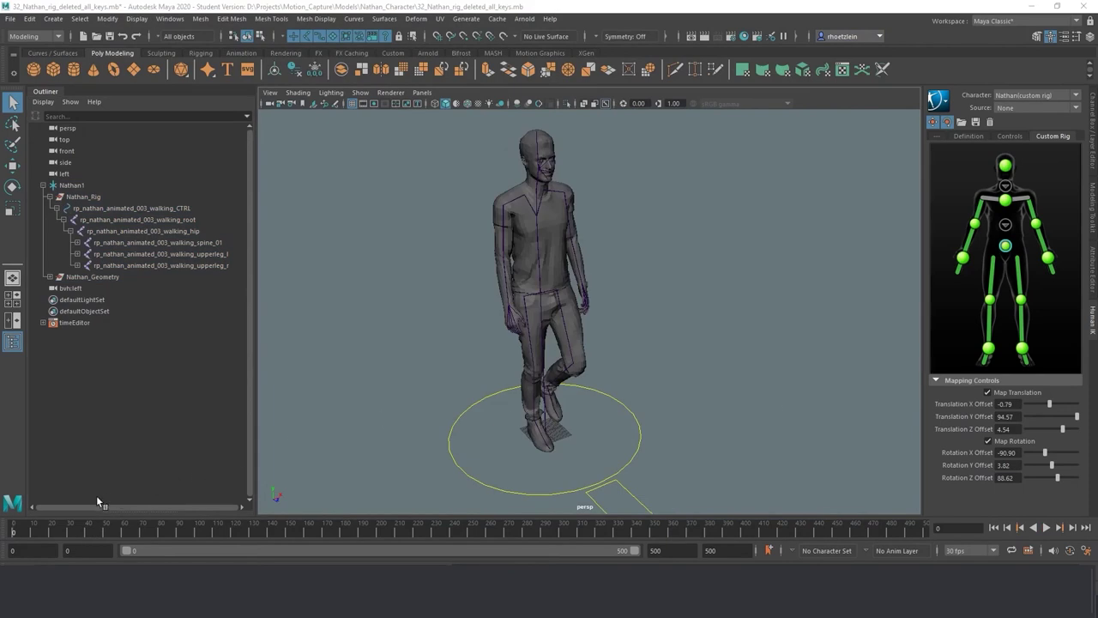
{"action": "key", "text": "alt+v"}
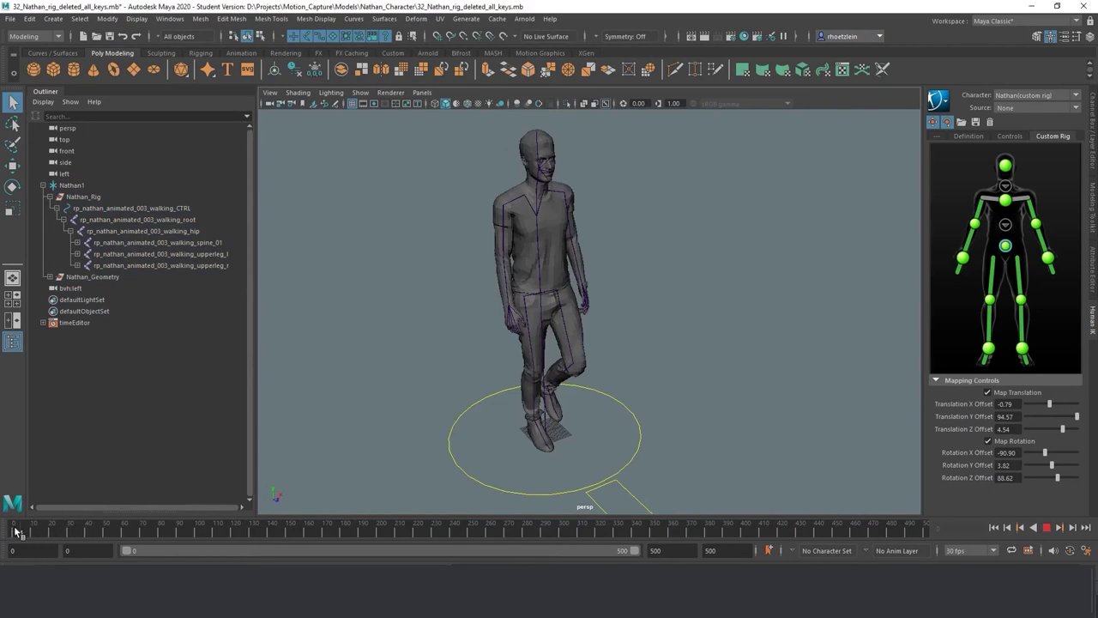
{"action": "left_click_drag", "start_coordinate": [173, 527], "coordinate": [2, 530]}
{"action": "left_click", "coordinate": [5, 533]}
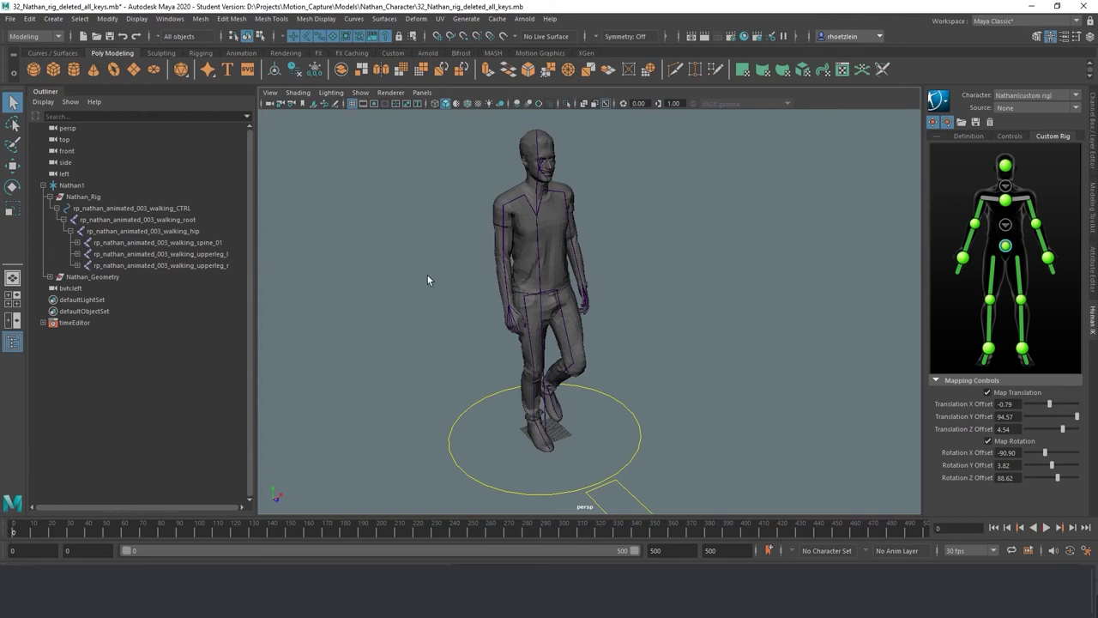
{"action": "left_click_drag", "start_coordinate": [26, 527], "coordinate": [12, 532]}
{"action": "mouse_move", "coordinate": [18, 529]}
{"action": "left_mouse_down"}
{"action": "mouse_move", "coordinate": [37, 530]}
{"action": "mouse_move", "coordinate": [13, 533]}
{"action": "left_mouse_up"}
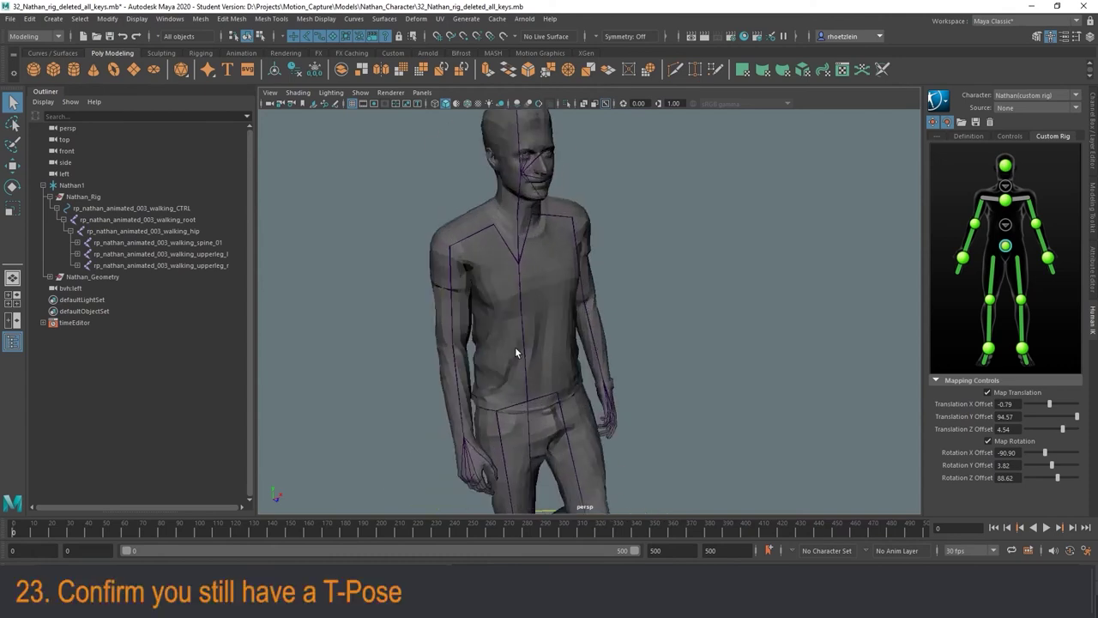
- Rotate Nathan's arm joints at frame 0 so both arms stretch out horizontally into a T-pose
{"action": "left_click", "coordinate": [143, 230]}
{"action": "key", "text": "e"}
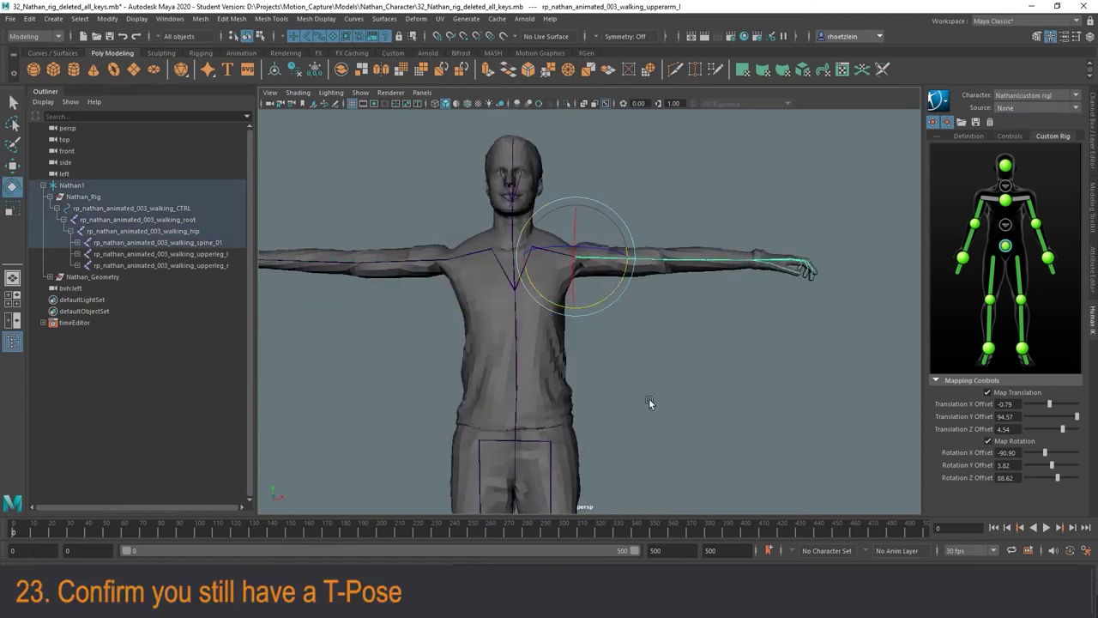
{"action": "left_click_drag", "start_coordinate": [649, 398], "coordinate": [605, 343], "text": "alt"}
- Rotate Nathan's upper and lower leg joints so both legs stand straight beneath the hips
{"action": "left_click", "coordinate": [506, 320]}
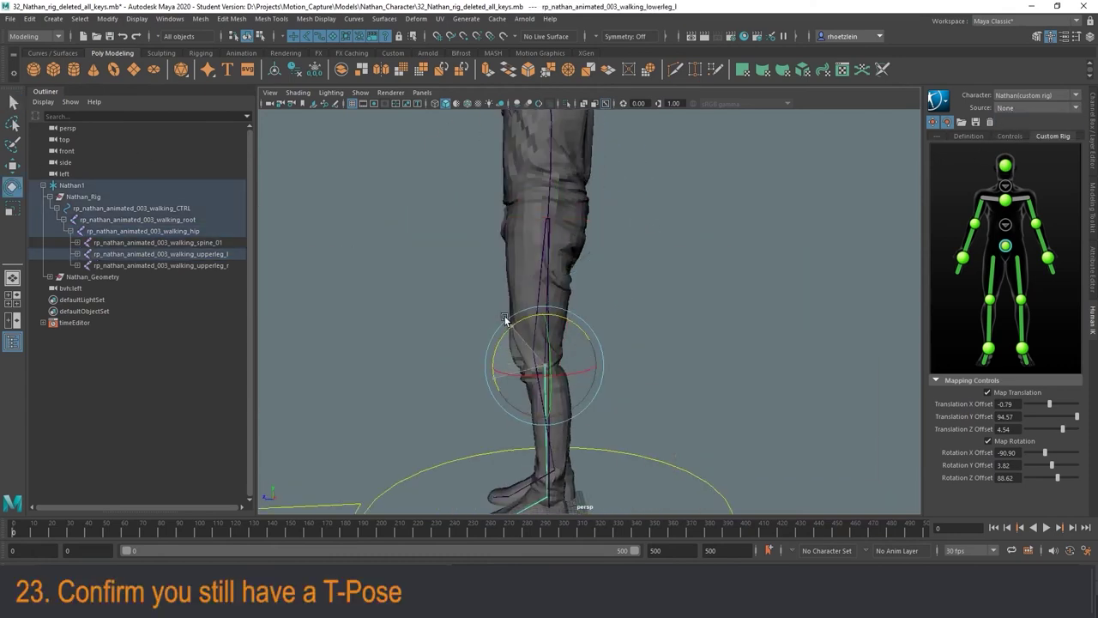
{"action": "left_click", "coordinate": [539, 309]}
{"action": "left_click", "coordinate": [553, 420]}
{"action": "left_click_drag", "start_coordinate": [563, 420], "coordinate": [601, 429], "text": "alt"}
- Align Nathan's right lower arm with the upper arm as seen from above to complete the T-pose
{"action": "left_click", "coordinate": [755, 187]}
{"action": "middle_click_drag", "start_coordinate": [715, 228], "coordinate": [858, 154], "text": "alt"}
{"action": "left_click", "coordinate": [468, 304]}
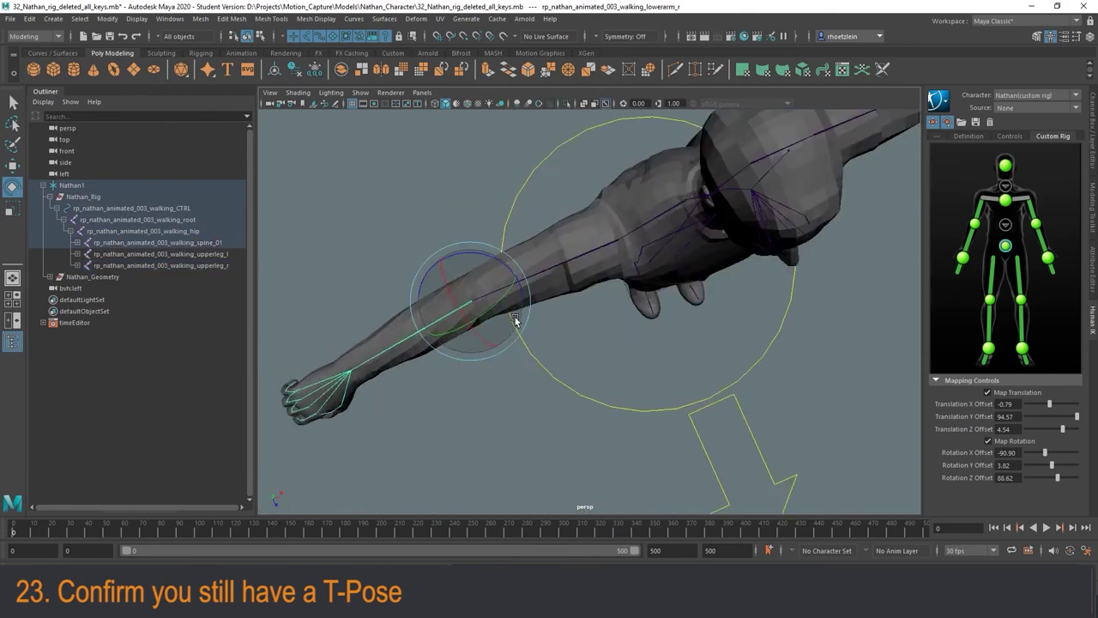
{"action": "left_click_drag", "start_coordinate": [515, 320], "coordinate": [497, 287], "text": "alt"}
{"action": "mouse_move", "coordinate": [583, 355]}
{"action": "left_mouse_down", "text": "alt"}
{"action": "mouse_move", "coordinate": [553, 334]}
{"action": "mouse_move", "coordinate": [575, 326]}
{"action": "mouse_move", "coordinate": [529, 351]}
{"action": "mouse_move", "coordinate": [569, 345]}
{"action": "left_mouse_up", "text": "alt"}
{"action": "scroll", "coordinate": [563, 330], "scroll_direction": "down", "scroll_amount": 4}
- Play the timeline to check that the T-pose holds, stop at frame 0 and clear the selection
{"action": "key", "text": "alt+v"}
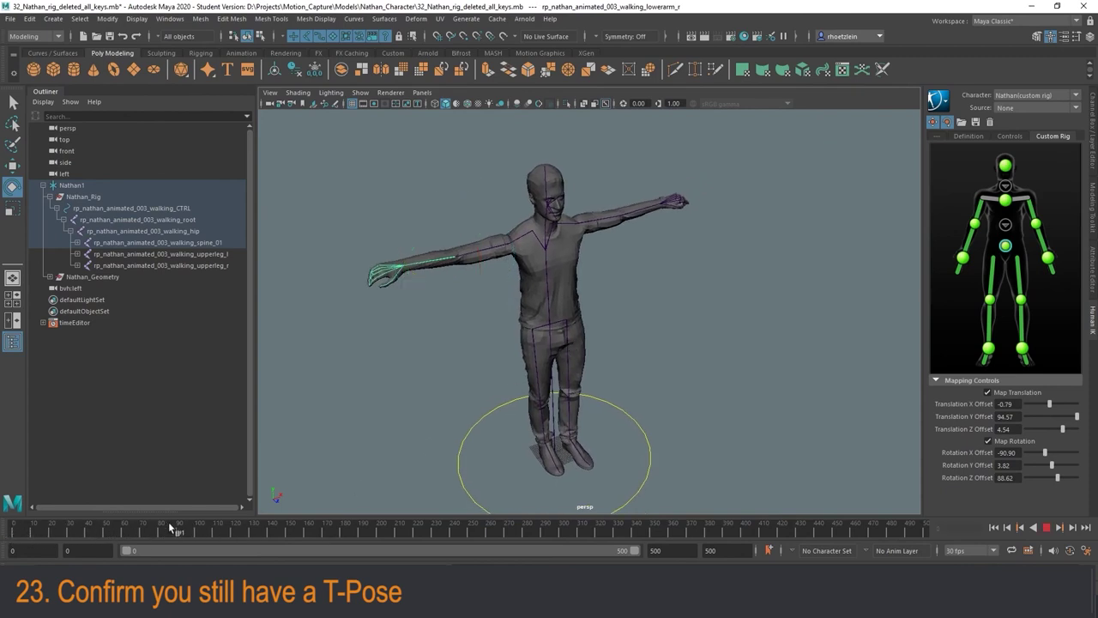
{"action": "key", "text": "alt+v"}
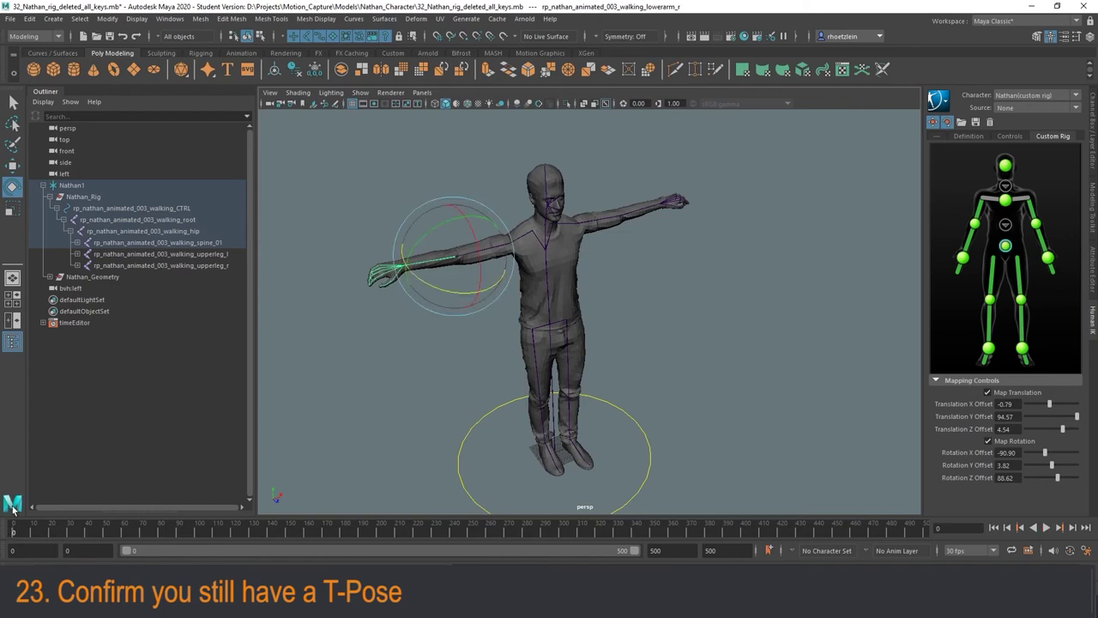
{"action": "left_click", "coordinate": [422, 174]}
- Save the T-posed scene under its current file name, accepting the student version notice
{"action": "left_click", "coordinate": [9, 18]}
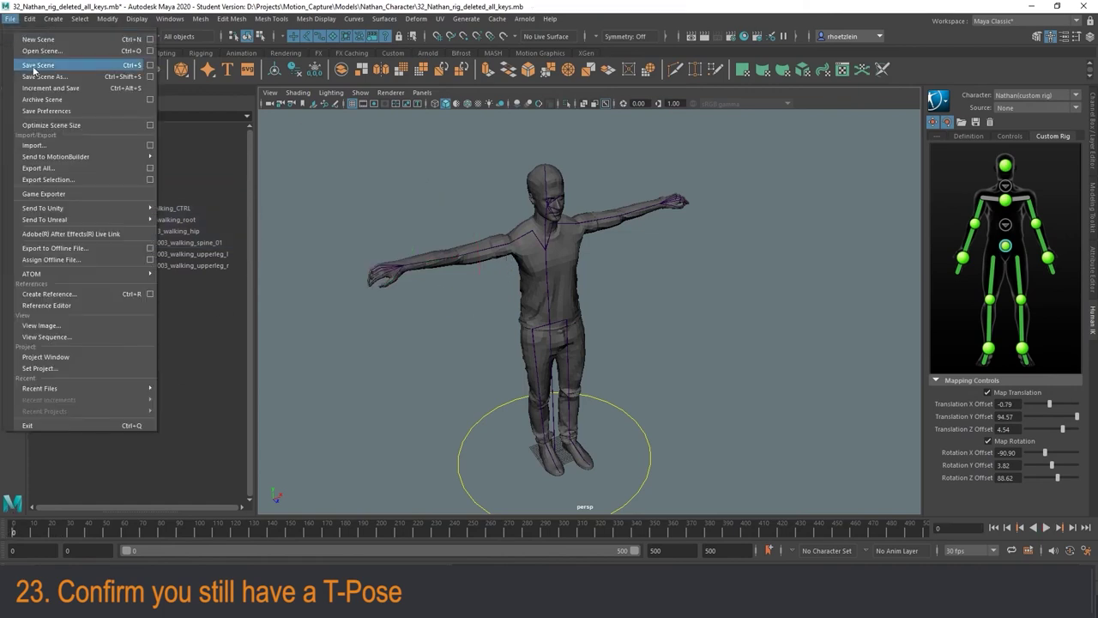
{"action": "left_click", "coordinate": [34, 66]}
{"action": "left_click", "coordinate": [521, 312]}
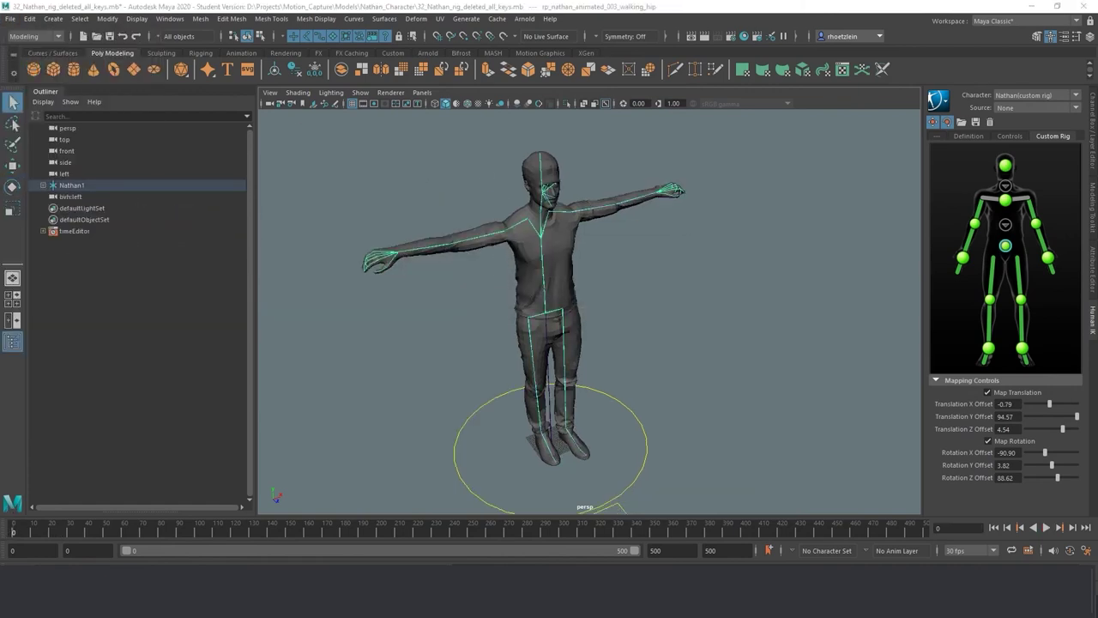
- Import the motion file 81_05.mb from the Motions folder into the scene, accepting the student version notice
{"action": "left_click", "coordinate": [10, 18]}
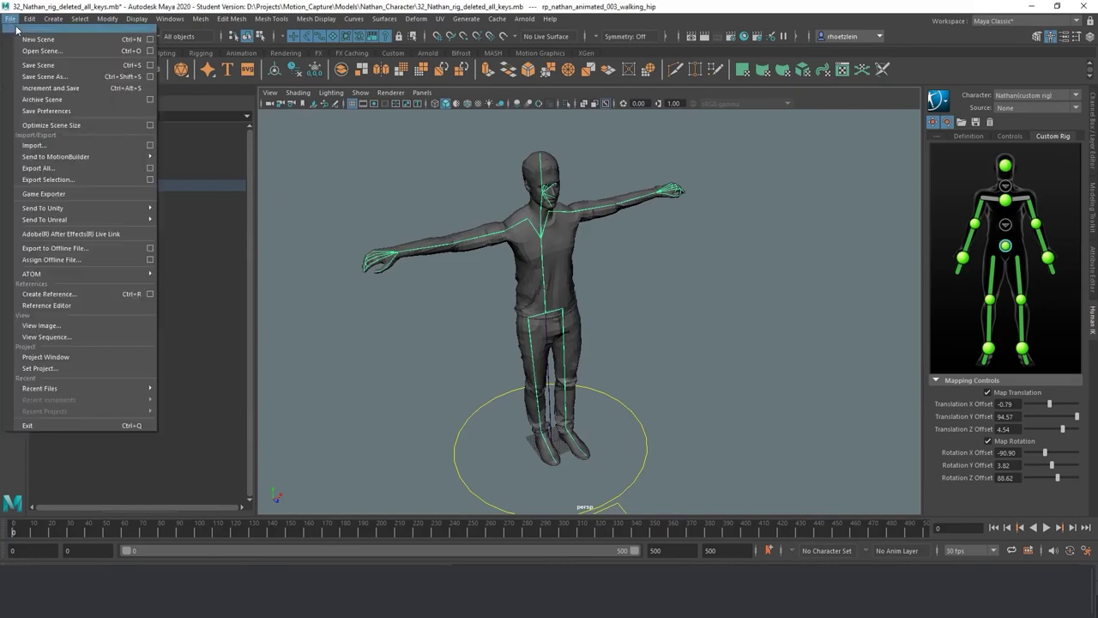
{"action": "left_click", "coordinate": [72, 137]}
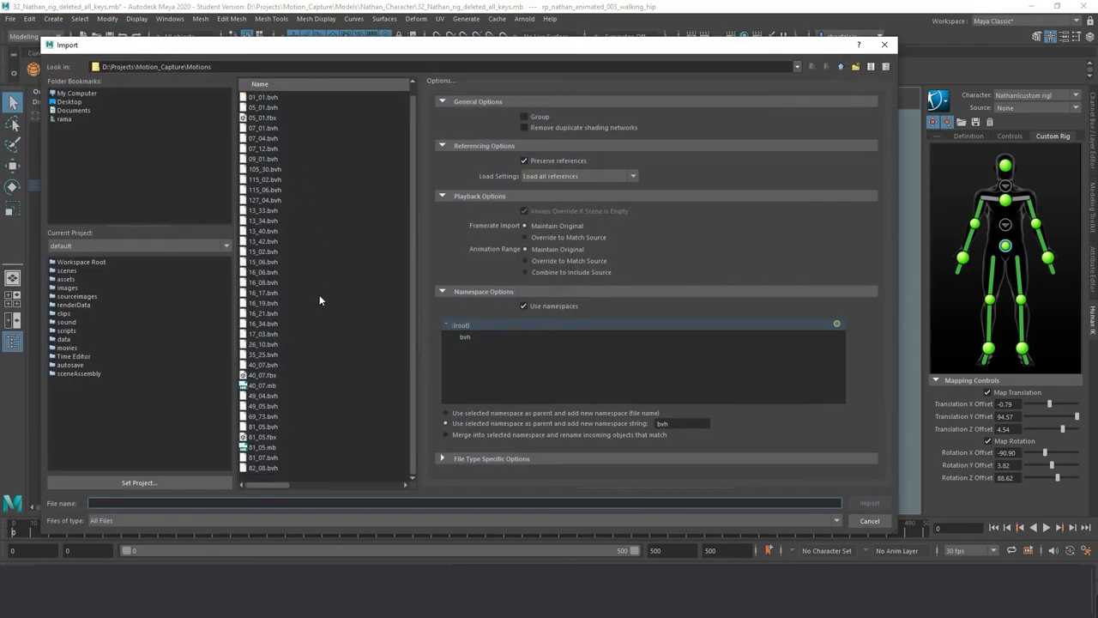
{"action": "left_click", "coordinate": [271, 447]}
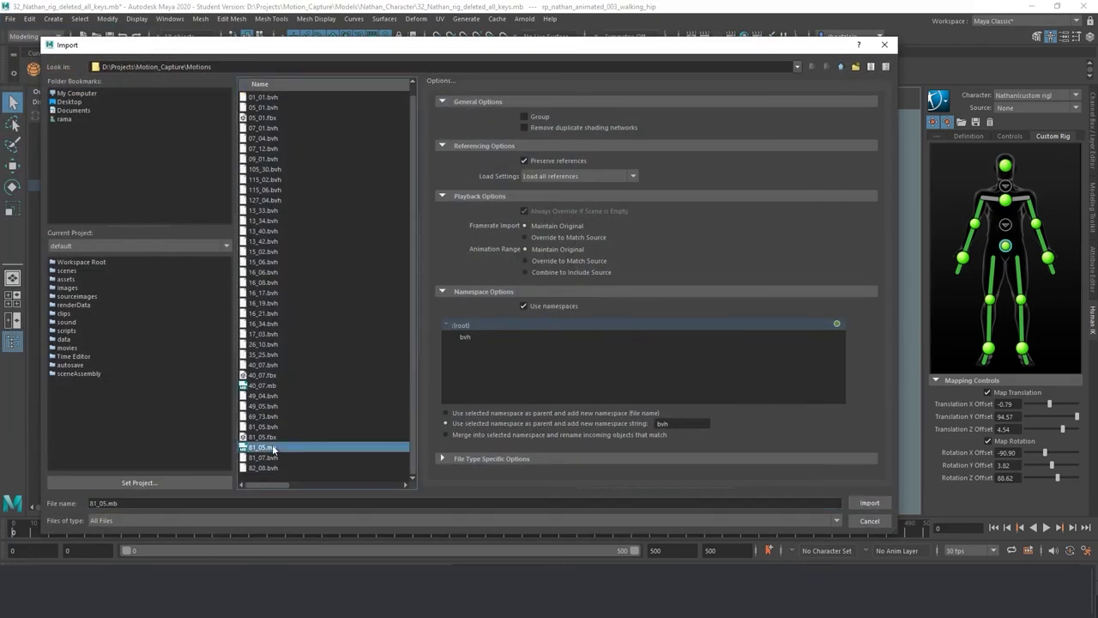
{"action": "left_click", "coordinate": [867, 504]}
{"action": "left_click", "coordinate": [523, 313]}
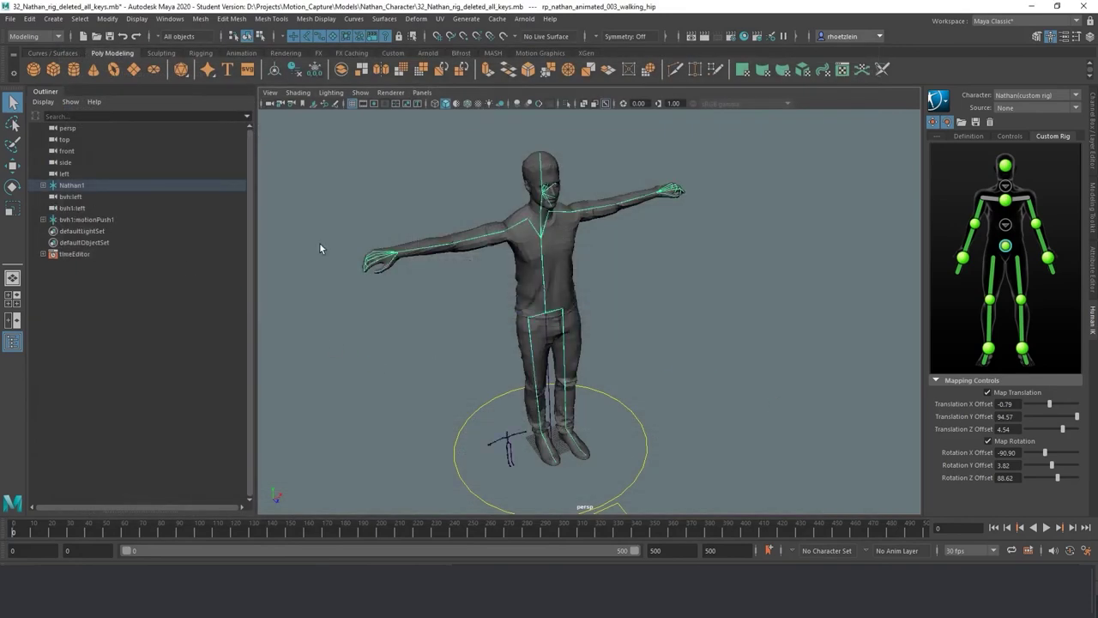
- Set the HumanIK source of Nathan's custom rig to bvh1:motionPush
{"action": "left_click", "coordinate": [1067, 109]}
{"action": "left_click", "coordinate": [1047, 131]}
{"action": "middle_click_drag", "start_coordinate": [506, 358], "coordinate": [574, 320], "text": "alt"}
{"action": "scroll", "coordinate": [641, 300], "scroll_direction": "up", "scroll_amount": 2}
{"action": "scroll", "coordinate": [639, 305], "scroll_direction": "down", "scroll_amount": 3}
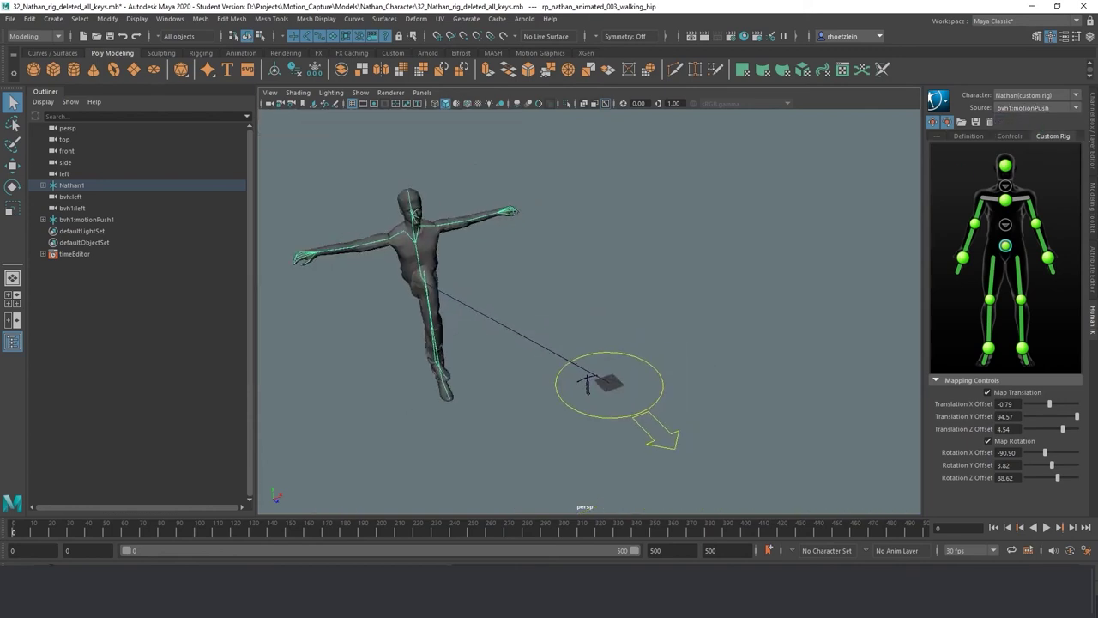
- Play and scrub the push motion on Nathan to inspect how the hips and legs deform, returning to frame 0
{"action": "key", "text": "alt+v"}
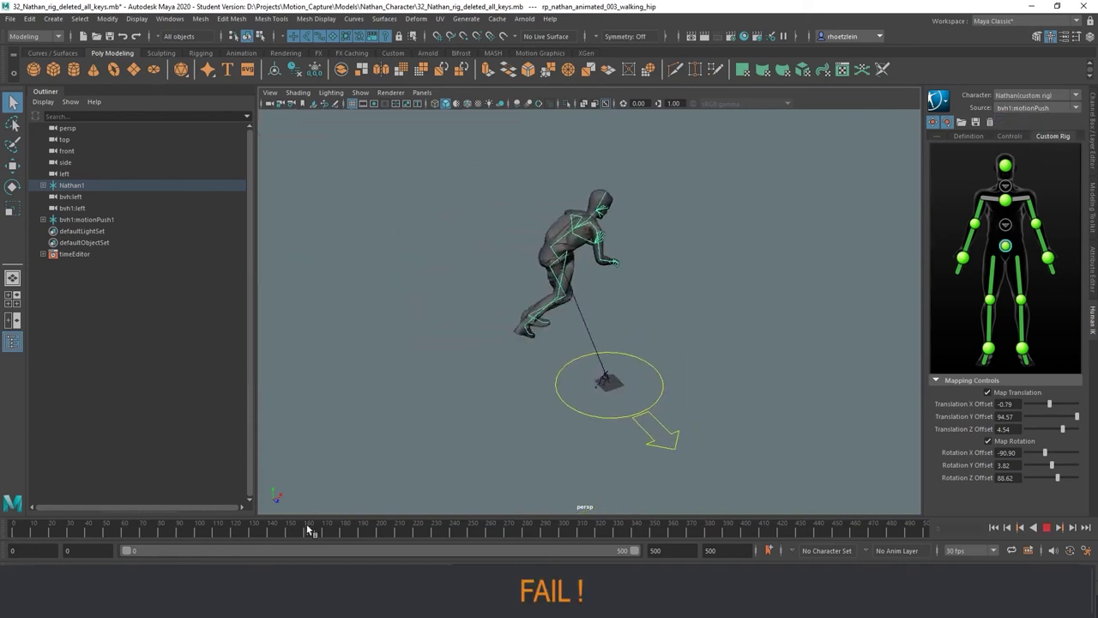
{"action": "left_click_drag", "start_coordinate": [14, 529], "coordinate": [146, 523]}
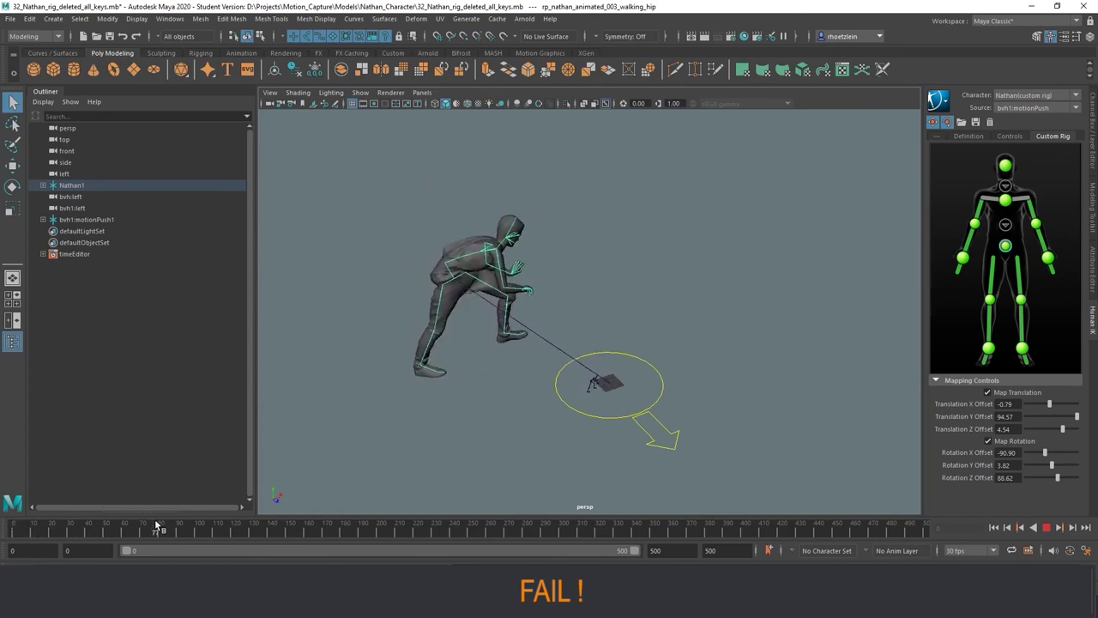
{"action": "key", "text": "alt+v"}
{"action": "scroll", "coordinate": [484, 371], "scroll_direction": "up", "scroll_amount": 3}
{"action": "mouse_move", "coordinate": [485, 369]}
{"action": "left_mouse_down", "text": "alt"}
{"action": "mouse_move", "coordinate": [517, 340]}
{"action": "mouse_move", "coordinate": [475, 343]}
{"action": "mouse_move", "coordinate": [535, 357]}
{"action": "mouse_move", "coordinate": [524, 329]}
{"action": "mouse_move", "coordinate": [526, 356]}
{"action": "mouse_move", "coordinate": [494, 367]}
{"action": "left_mouse_up", "text": "alt"}
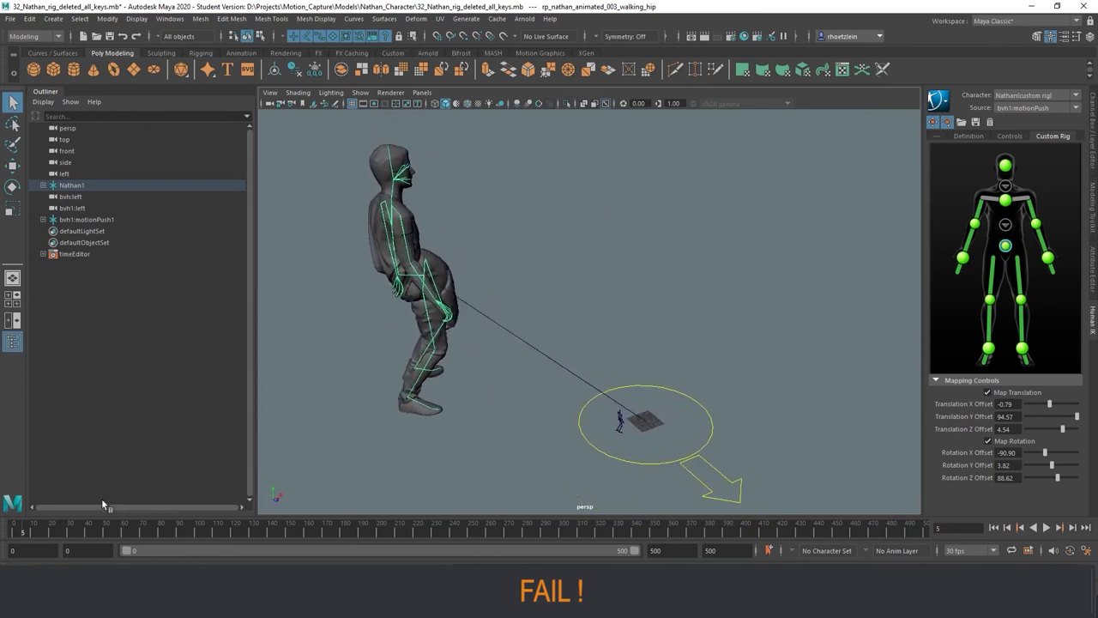
{"action": "left_click_drag", "start_coordinate": [42, 533], "coordinate": [3, 546]}
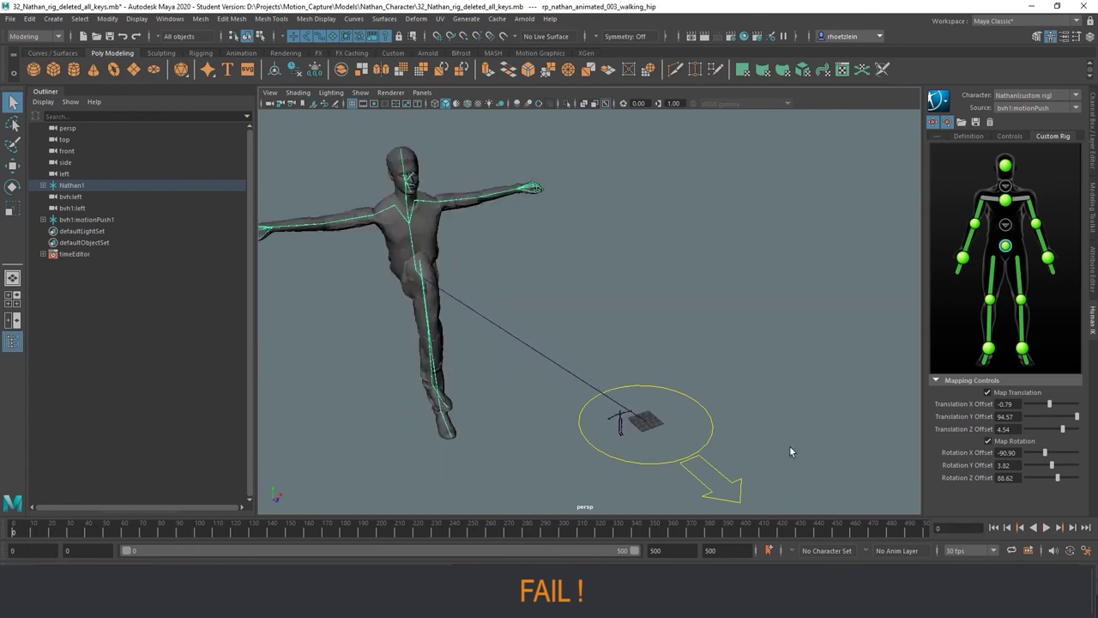
- Reset the hips' rotation and translation offsets to 0.00 by switching each mapping off and on again
{"action": "left_click_drag", "start_coordinate": [594, 334], "coordinate": [647, 309], "text": "alt"}
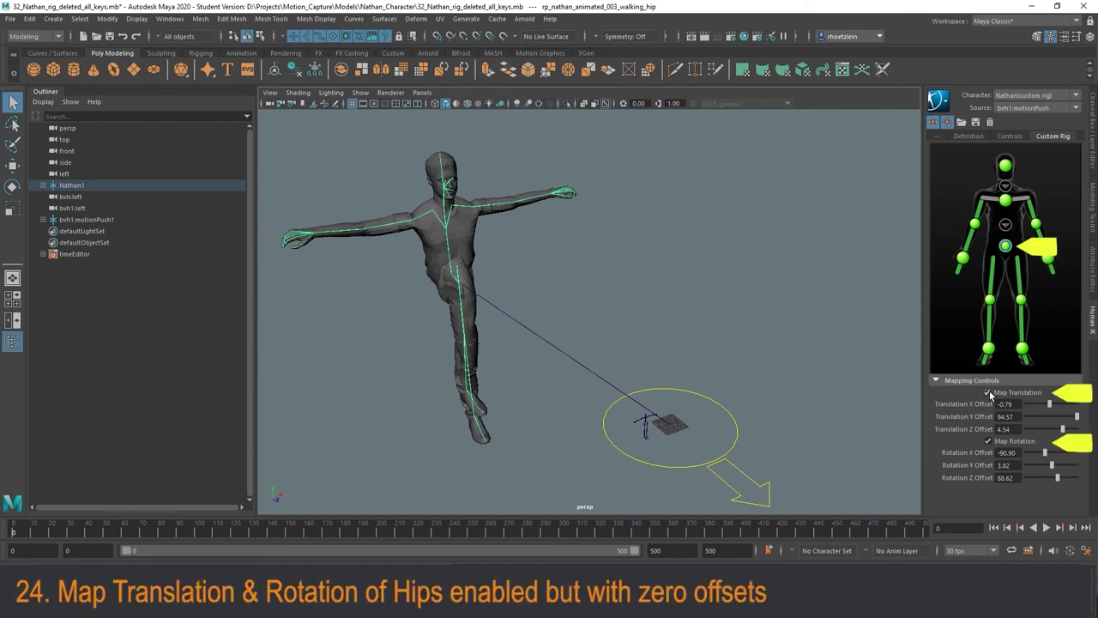
{"action": "left_click", "coordinate": [989, 441]}
{"action": "left_click", "coordinate": [989, 441]}
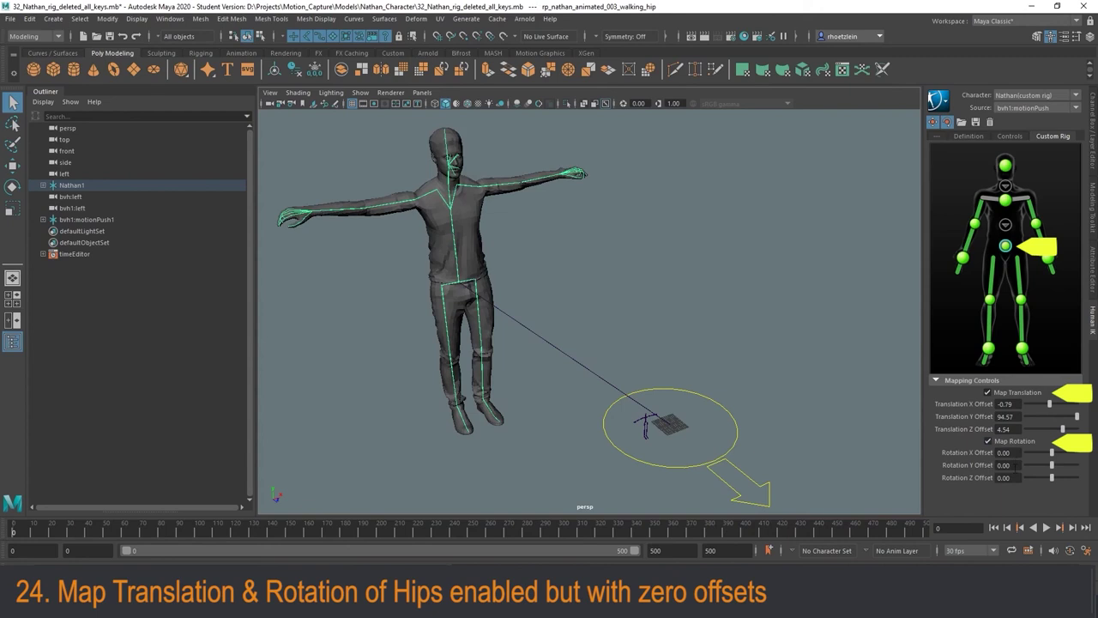
{"action": "left_click", "coordinate": [988, 393]}
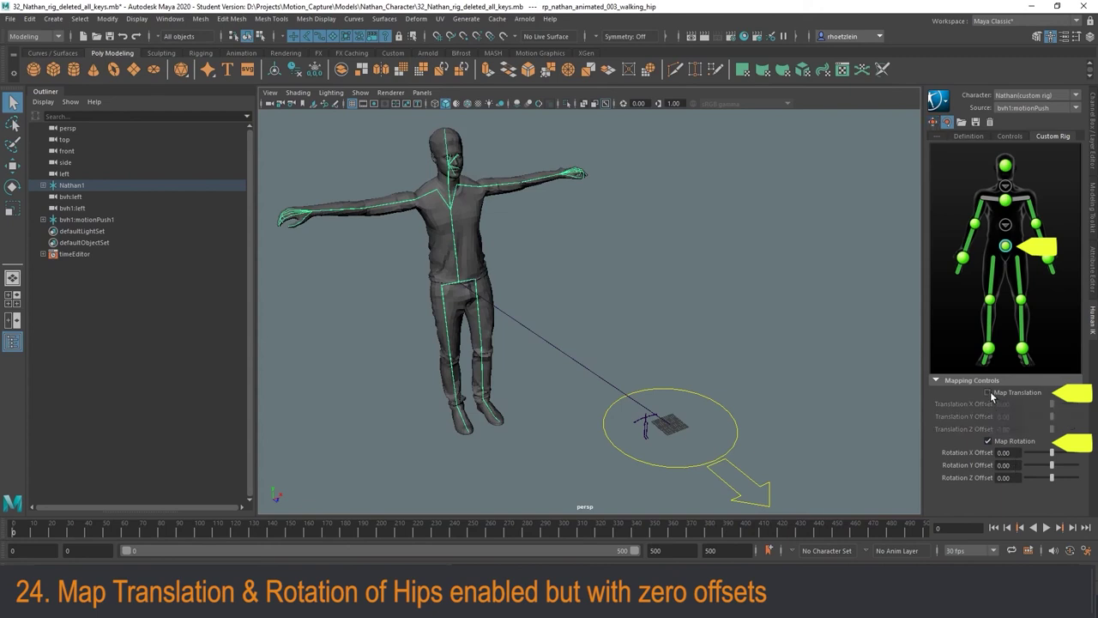
{"action": "left_click", "coordinate": [988, 393]}
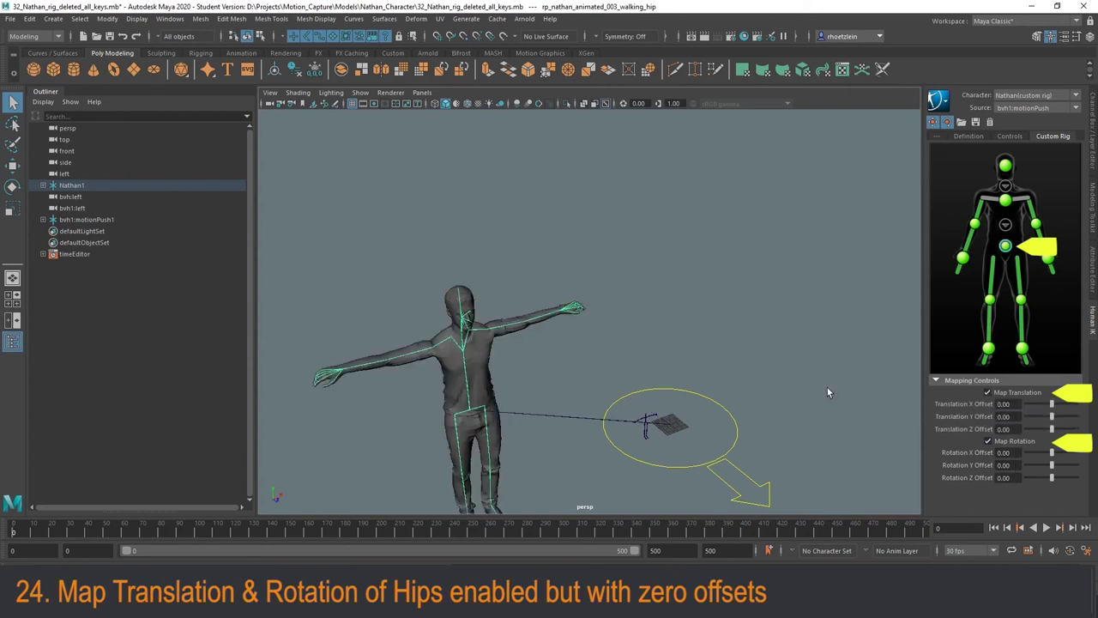
- Play and scrub the push motion with the zeroed hip offsets to check Nathan's movement, returning to frame 0
{"action": "middle_click_drag", "start_coordinate": [827, 392], "coordinate": [819, 344], "text": "alt"}
{"action": "middle_click_drag", "start_coordinate": [657, 292], "coordinate": [713, 277], "text": "alt"}
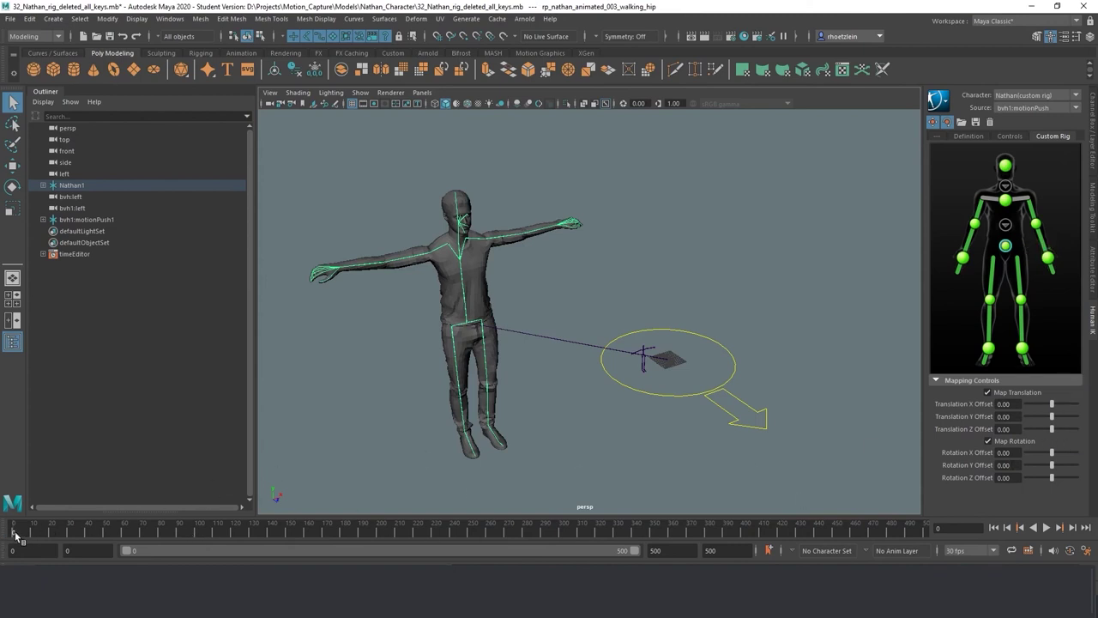
{"action": "left_click_drag", "start_coordinate": [15, 532], "coordinate": [142, 531]}
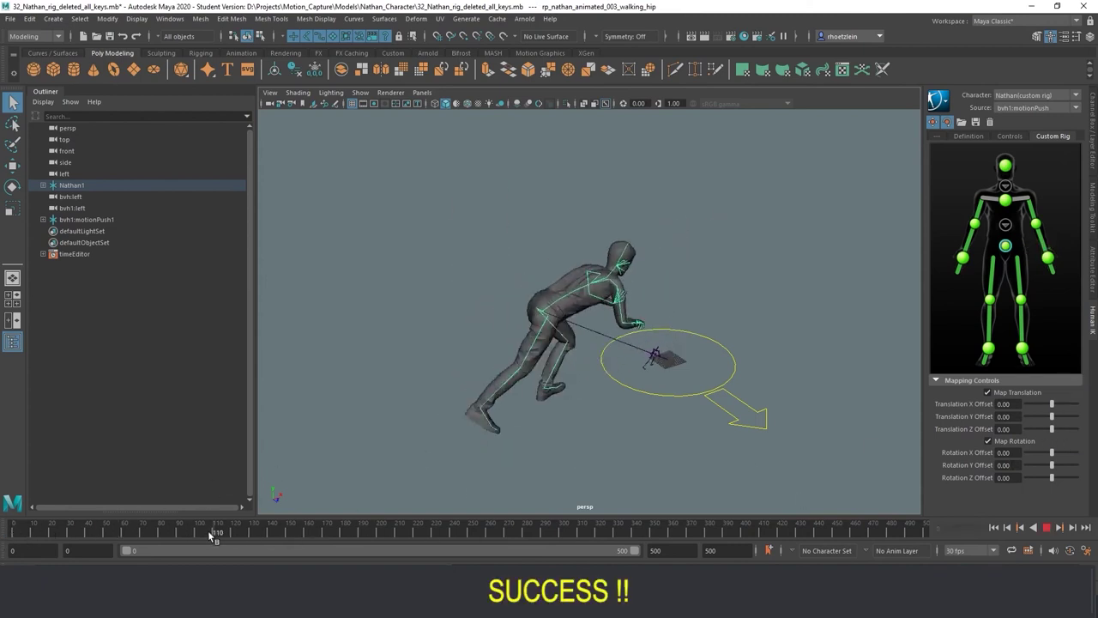
{"action": "key", "text": "alt+v"}
{"action": "scroll", "coordinate": [543, 415], "scroll_direction": "up", "scroll_amount": 2}
{"action": "middle_click_drag", "start_coordinate": [529, 380], "coordinate": [444, 370], "text": "alt"}
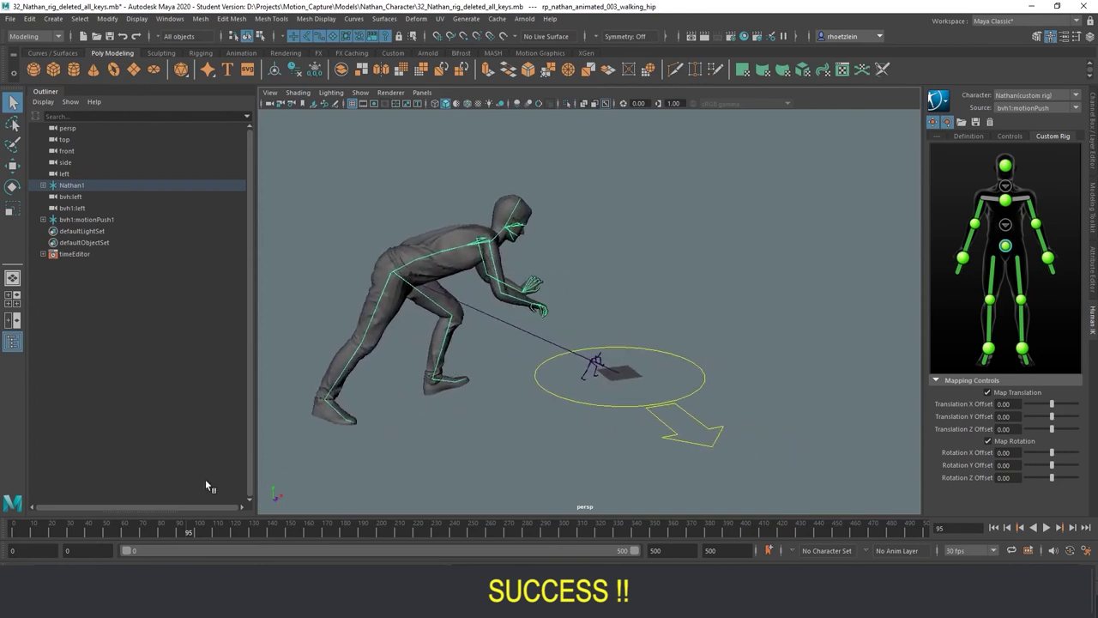
{"action": "left_click_drag", "start_coordinate": [51, 529], "coordinate": [164, 532]}
{"action": "key", "text": "alt+v"}
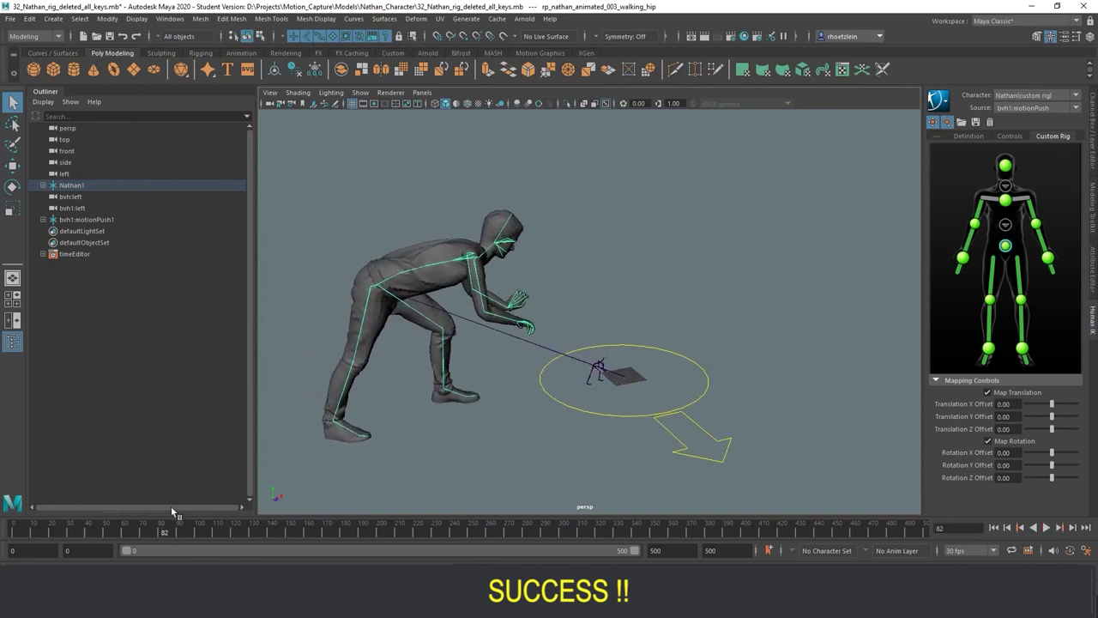
{"action": "left_click_drag", "start_coordinate": [249, 530], "coordinate": [10, 522]}
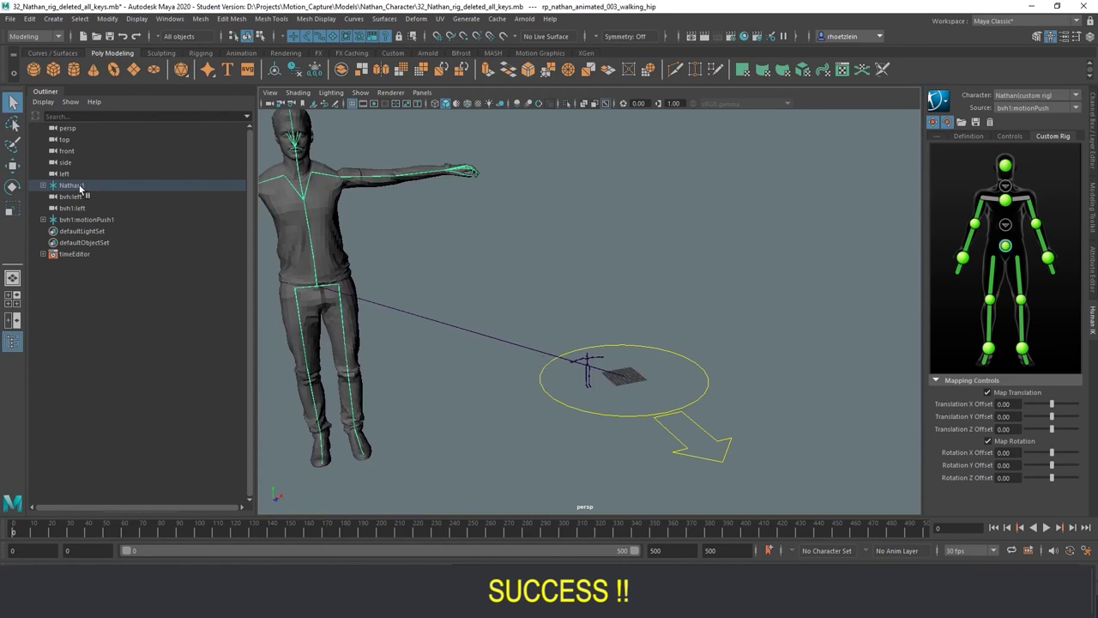
{"action": "key", "text": "alt+v"}
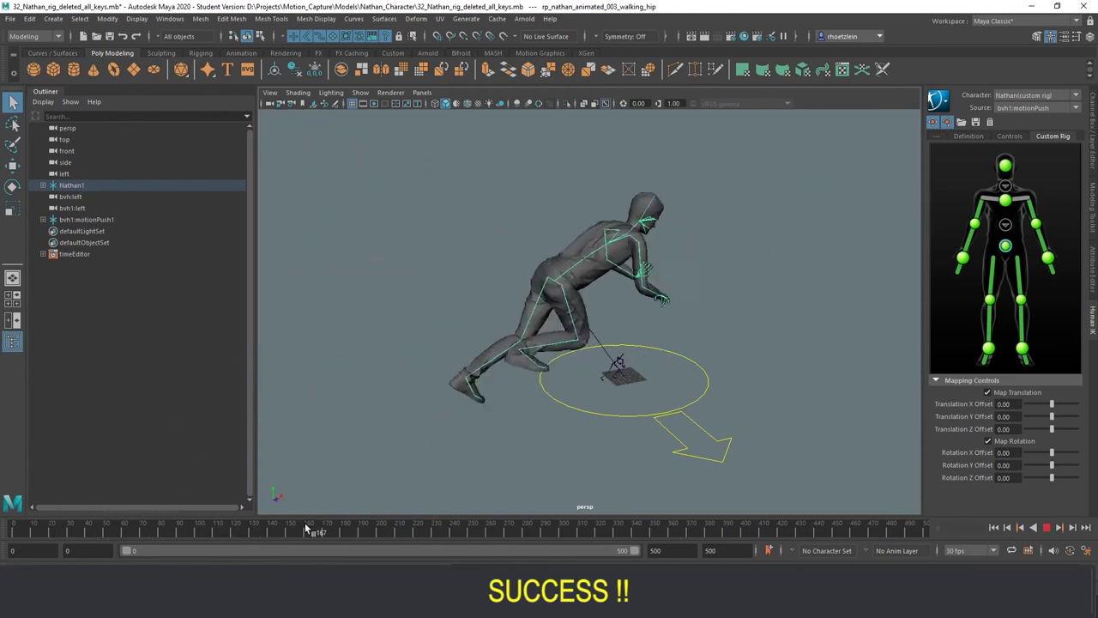
{"action": "mouse_move", "coordinate": [194, 530]}
{"action": "left_mouse_down"}
{"action": "mouse_move", "coordinate": [355, 531]}
{"action": "mouse_move", "coordinate": [10, 534]}
{"action": "mouse_move", "coordinate": [497, 528]}
{"action": "mouse_move", "coordinate": [12, 530]}
{"action": "left_mouse_up"}
{"action": "mouse_move", "coordinate": [497, 280]}
{"action": "left_mouse_down", "text": "alt"}
{"action": "mouse_move", "coordinate": [499, 266]}
{"action": "mouse_move", "coordinate": [534, 286]}
{"action": "mouse_move", "coordinate": [524, 287]}
{"action": "left_mouse_up", "text": "alt"}
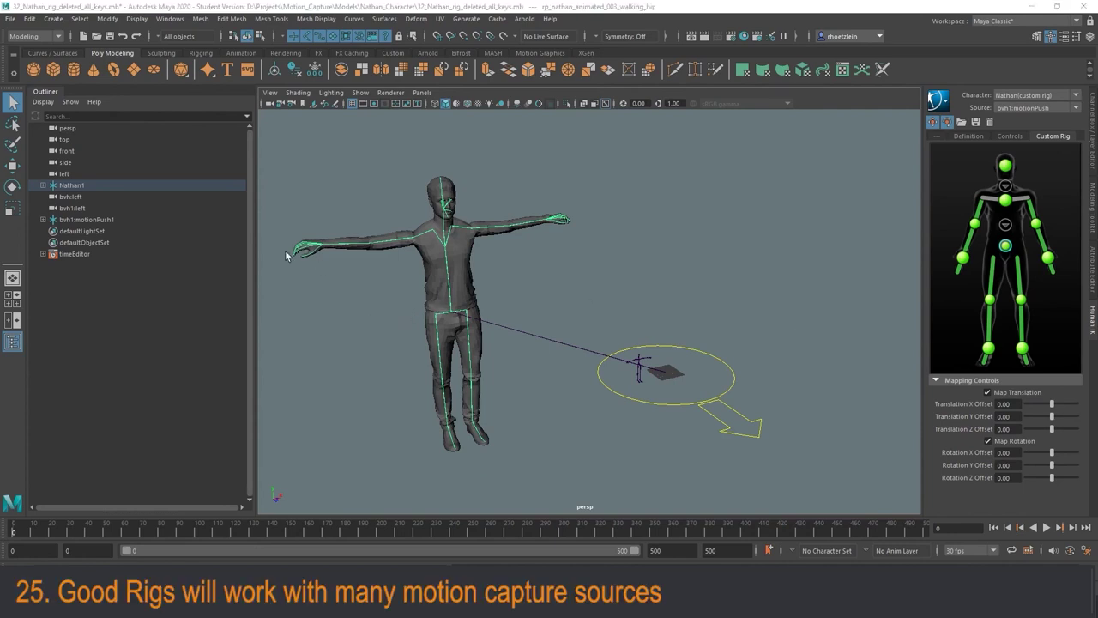
- Import the motion file 40_07.mb from the Motions folder and select its bvh2:motionStepAround1 group
{"action": "left_click", "coordinate": [11, 18]}
{"action": "left_click", "coordinate": [52, 145]}
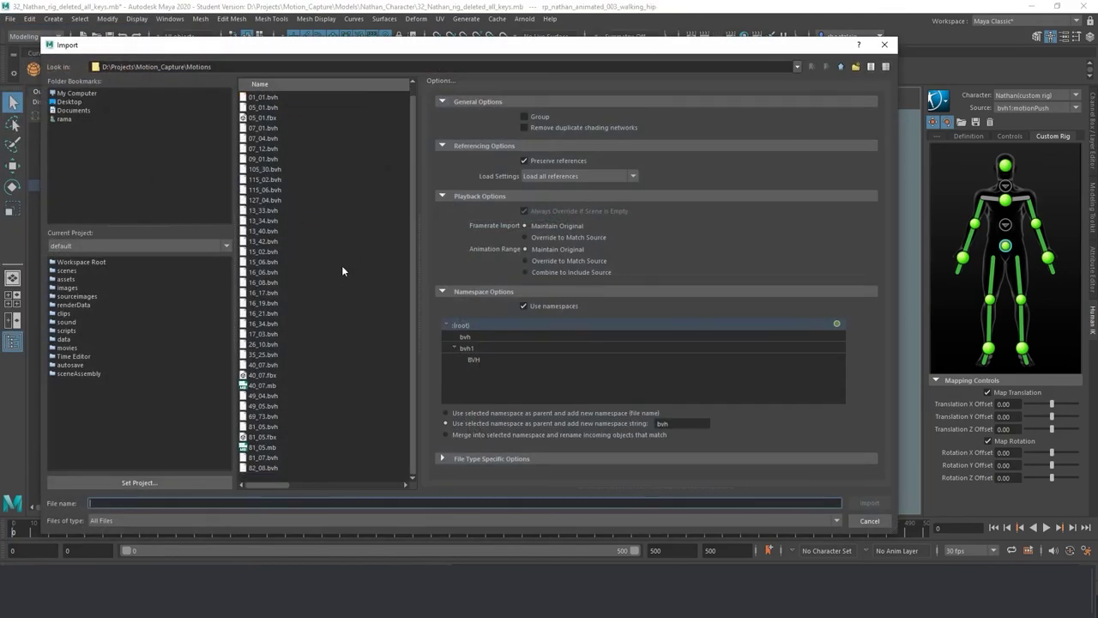
{"action": "left_click", "coordinate": [262, 385]}
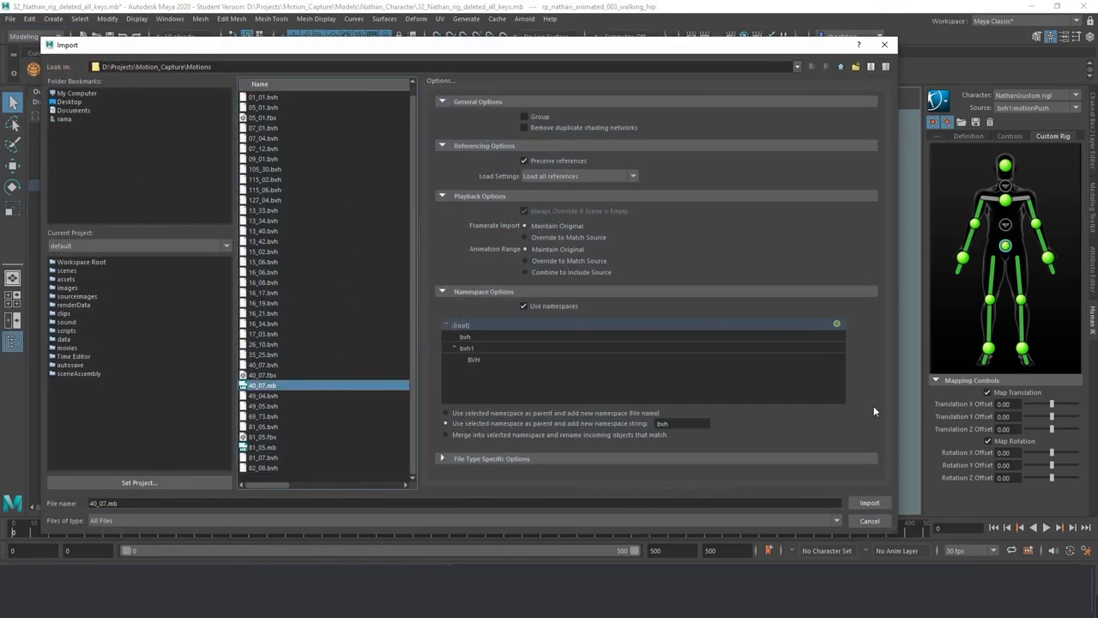
{"action": "left_click", "coordinate": [868, 503]}
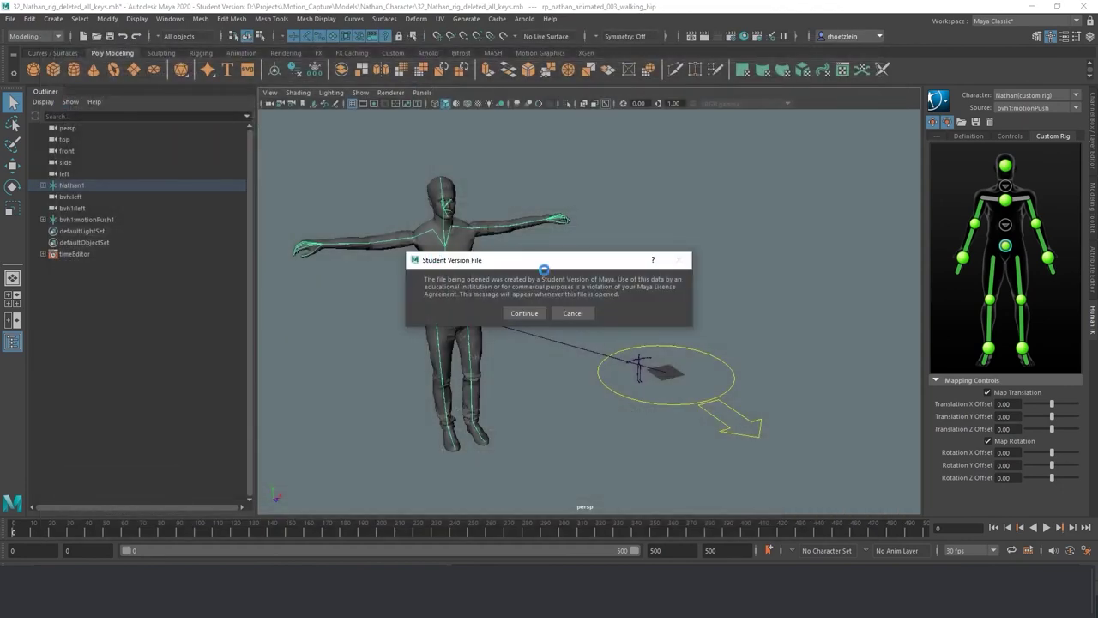
{"action": "left_click", "coordinate": [125, 232]}
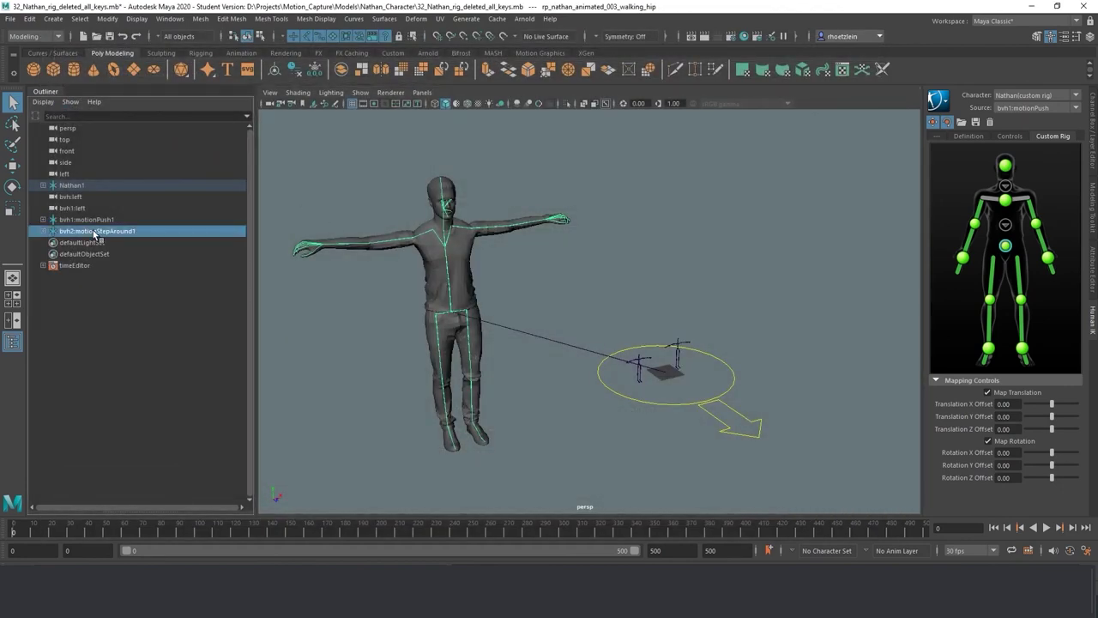
- Check the imported step-around skeleton at the start of the timeline and undo the stray joint selection
{"action": "scroll", "coordinate": [459, 330], "scroll_direction": "up", "scroll_amount": 2}
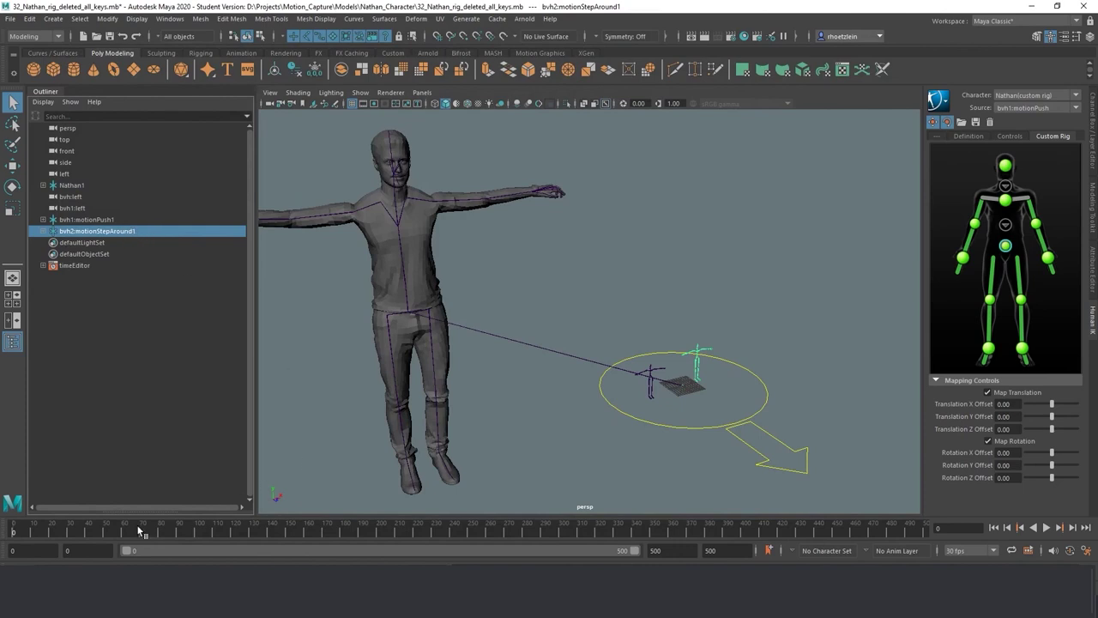
{"action": "mouse_move", "coordinate": [31, 533]}
{"action": "left_mouse_down"}
{"action": "mouse_move", "coordinate": [397, 530]}
{"action": "mouse_move", "coordinate": [14, 531]}
{"action": "left_mouse_up"}
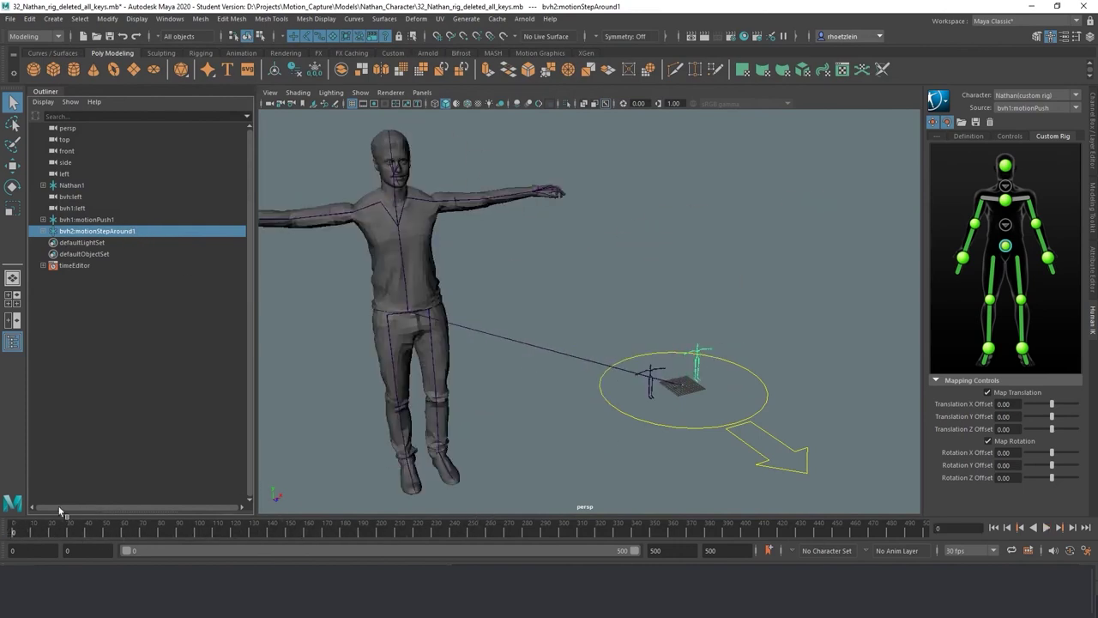
{"action": "left_click", "coordinate": [698, 362]}
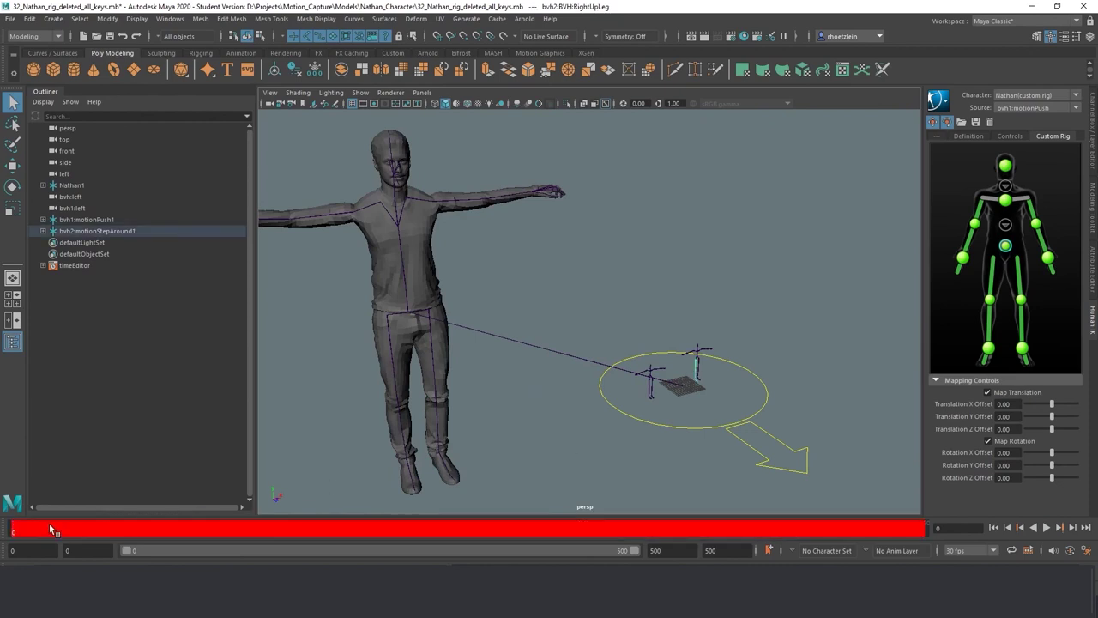
{"action": "mouse_move", "coordinate": [50, 524]}
{"action": "left_mouse_down"}
{"action": "mouse_move", "coordinate": [217, 529]}
{"action": "mouse_move", "coordinate": [48, 526]}
{"action": "left_mouse_up"}
{"action": "key", "text": "ctrl+z"}
{"action": "key", "text": "ctrl+z"}
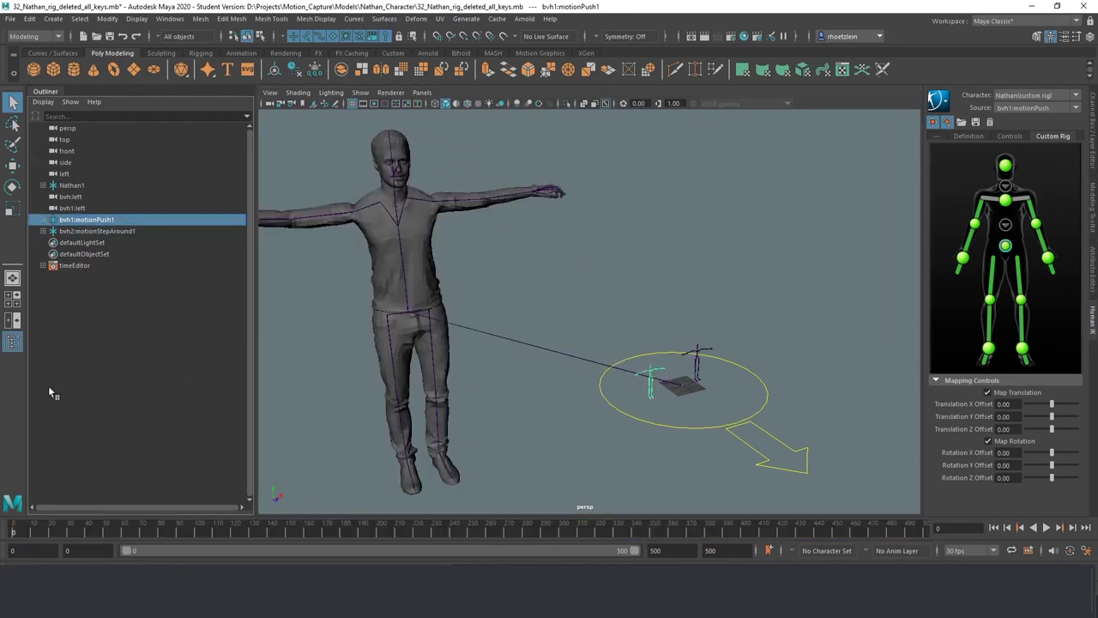
- Set Nathan's HumanIK source to bvh2:motionStepAround and play and scrub the retargeted motion, returning to frame 0
{"action": "left_click", "coordinate": [1075, 109]}
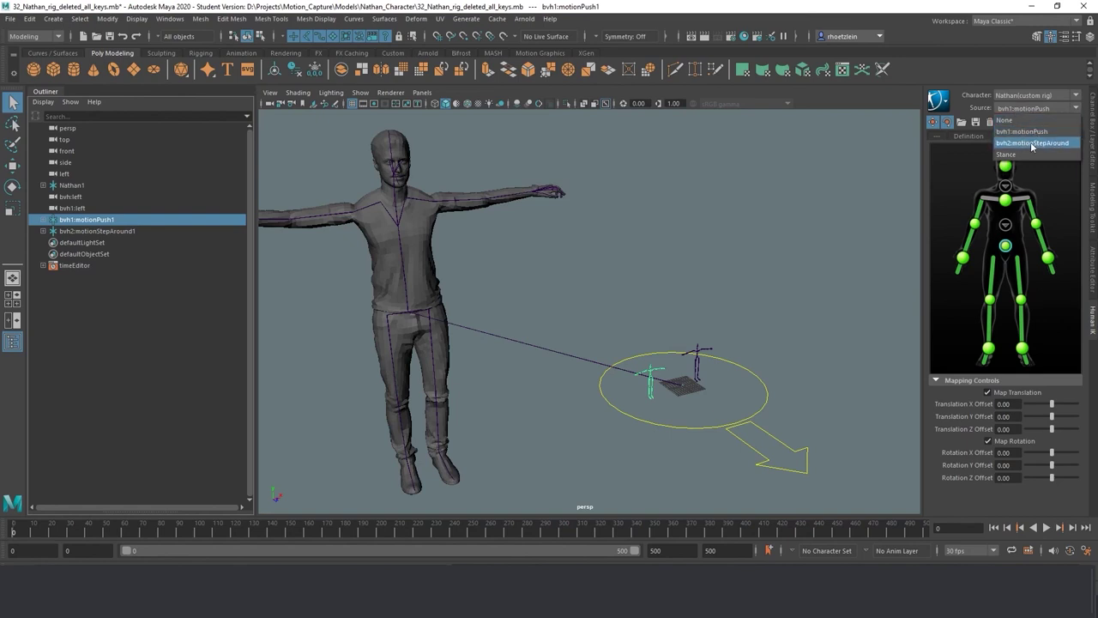
{"action": "left_click", "coordinate": [1032, 144]}
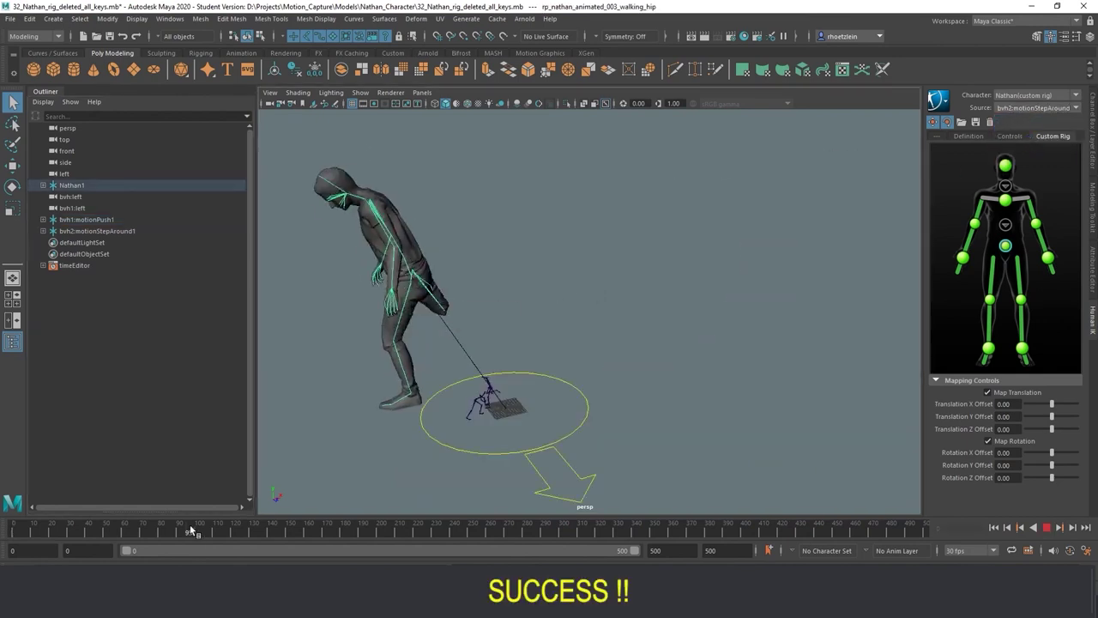
{"action": "left_click_drag", "start_coordinate": [190, 524], "coordinate": [158, 527]}
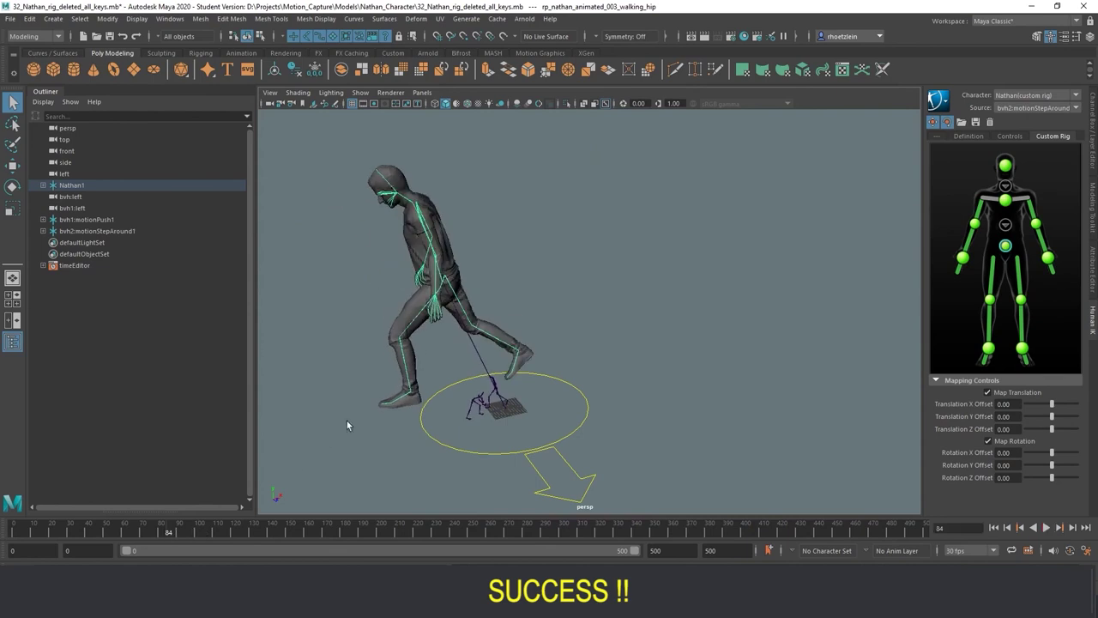
{"action": "middle_click_drag", "start_coordinate": [346, 421], "coordinate": [411, 397], "text": "alt"}
{"action": "scroll", "coordinate": [424, 370], "scroll_direction": "down", "scroll_amount": 2}
{"action": "middle_click_drag", "start_coordinate": [450, 333], "coordinate": [443, 353], "text": "alt"}
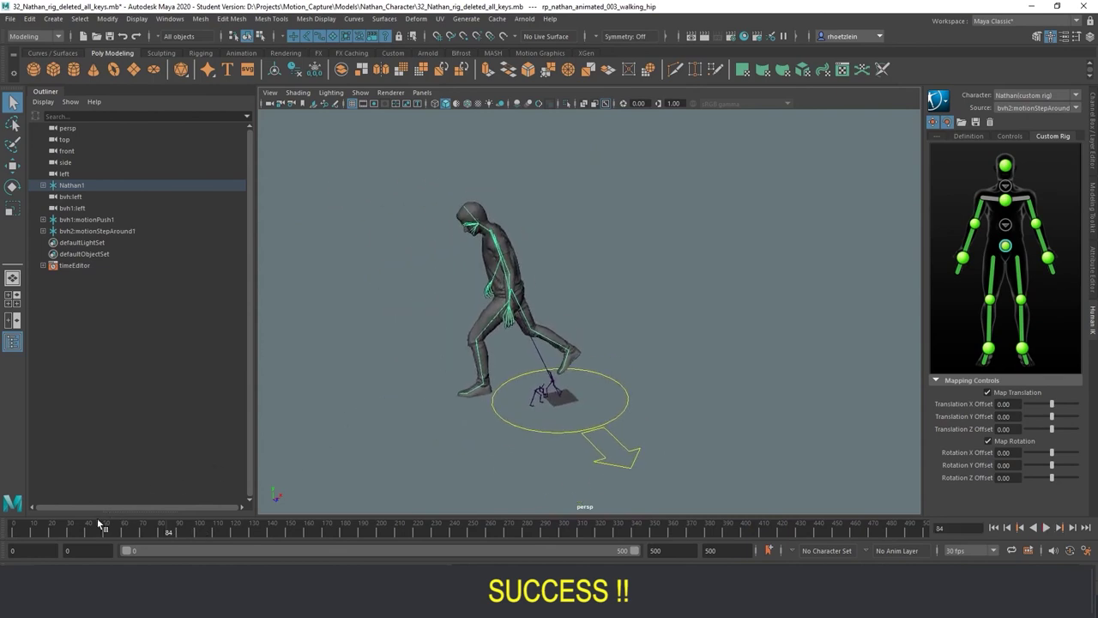
{"action": "left_click_drag", "start_coordinate": [35, 527], "coordinate": [12, 540]}
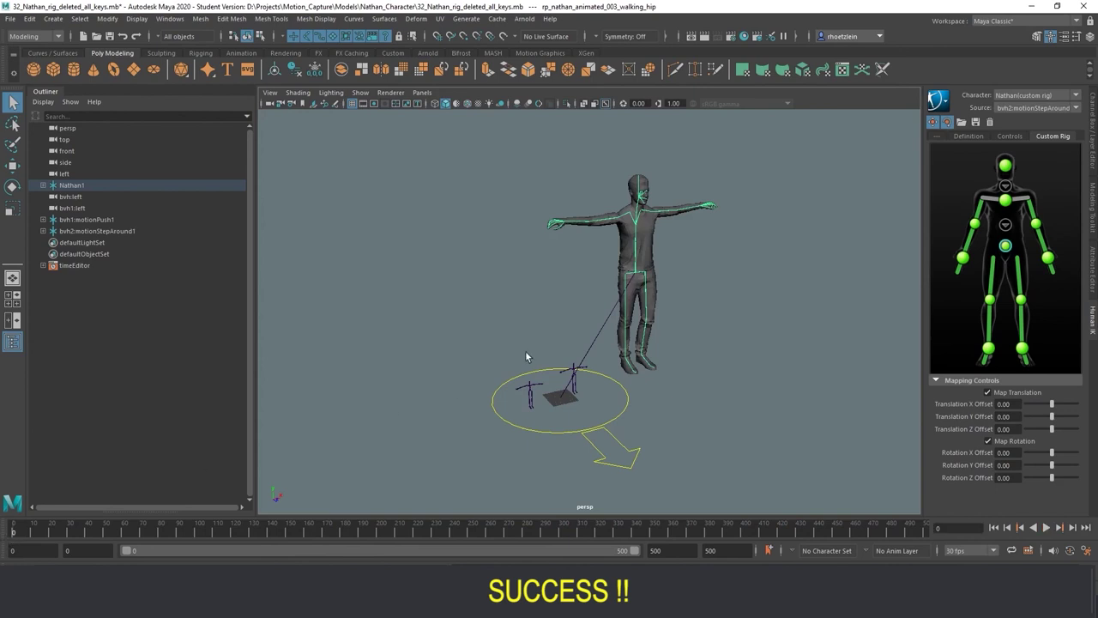
- Replay and scrub the step-around motion on Nathan to check his stepping, returning to the start frame
{"action": "middle_click_drag", "start_coordinate": [517, 304], "coordinate": [490, 319], "text": "alt"}
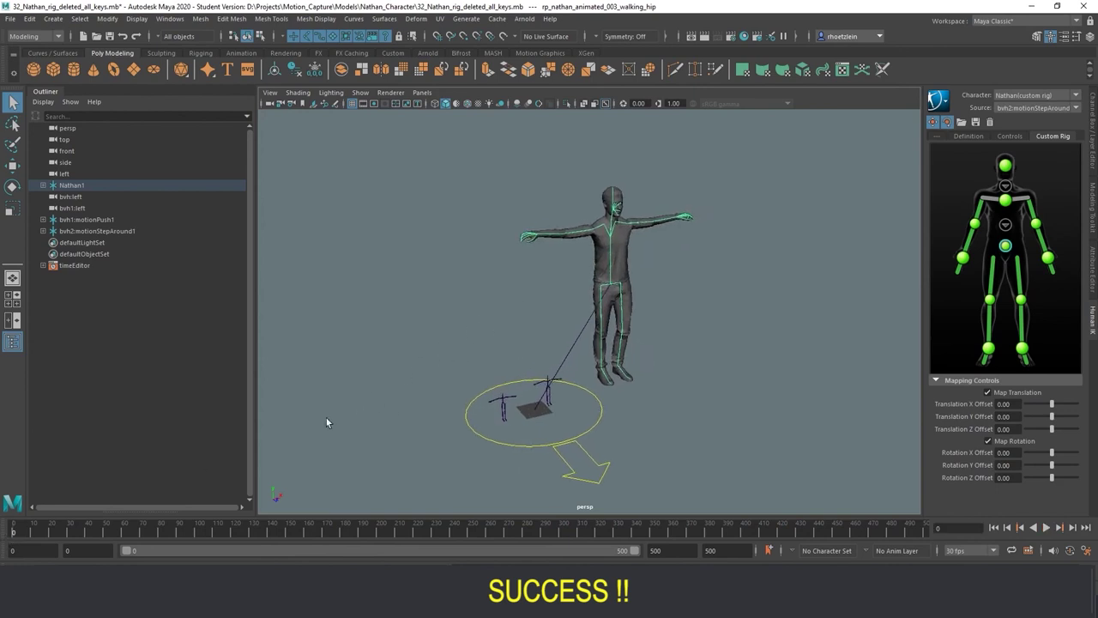
{"action": "key", "text": "alt+v"}
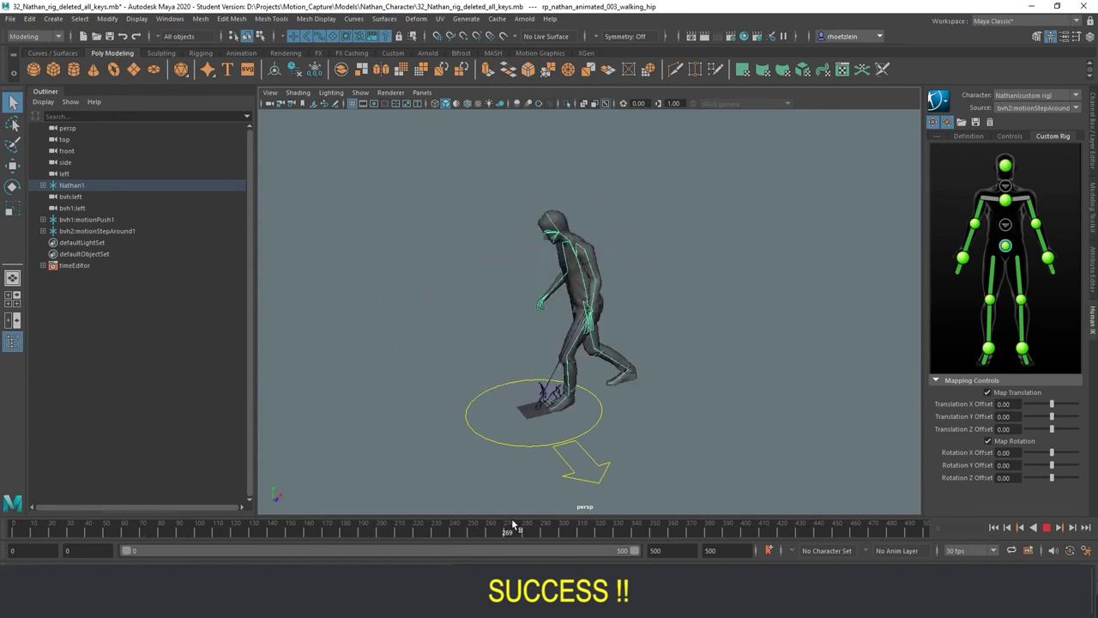
{"action": "left_click_drag", "start_coordinate": [687, 512], "coordinate": [62, 536]}
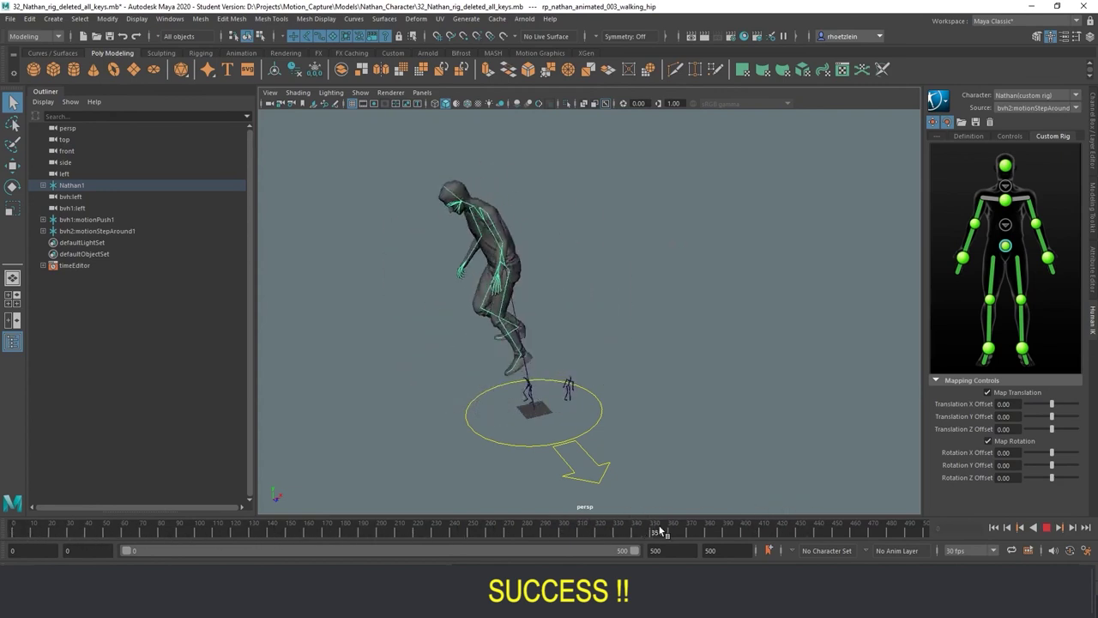
{"action": "left_click", "coordinate": [993, 527]}
- Switch Nathan's HumanIK source to bvh1:motionPush and play the push motion, returning to frame 0
{"action": "left_click", "coordinate": [1075, 108]}
{"action": "left_click", "coordinate": [1036, 132]}
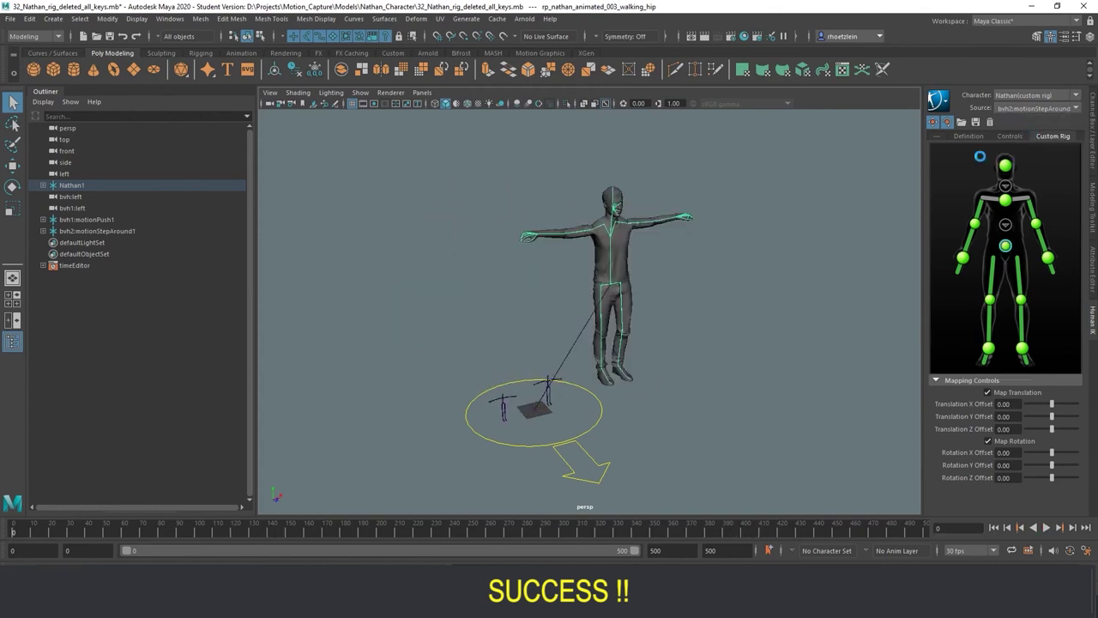
{"action": "key", "text": "alt+v"}
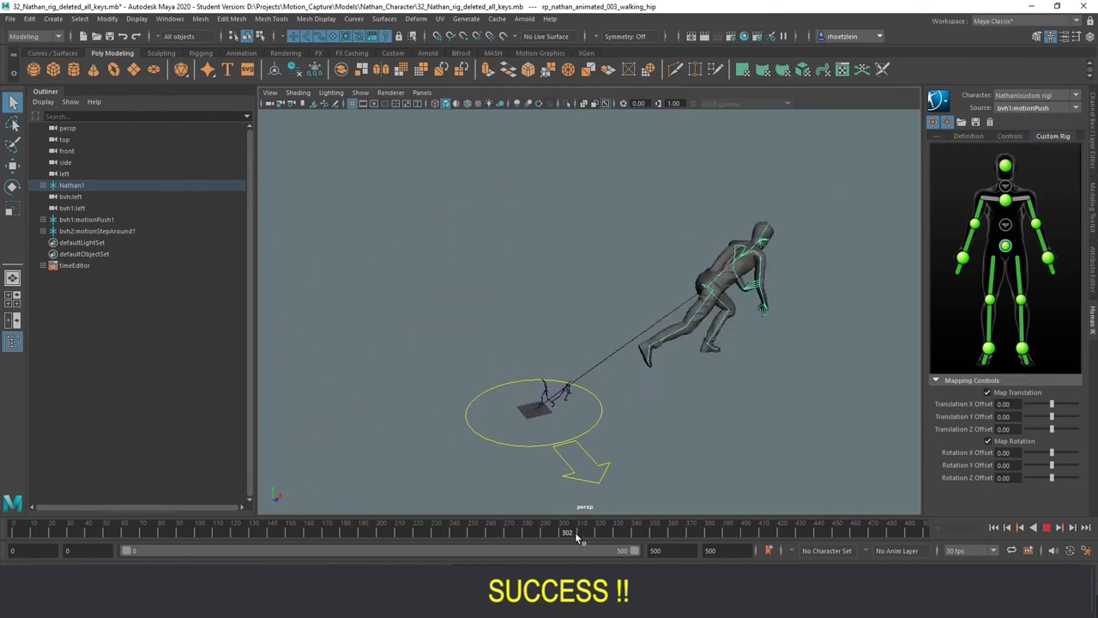
{"action": "left_click", "coordinate": [1, 533]}
{"action": "middle_click_drag", "start_coordinate": [441, 344], "coordinate": [517, 340], "text": "alt"}
{"action": "scroll", "coordinate": [493, 322], "scroll_direction": "down", "scroll_amount": 2}
{"action": "left_click_drag", "start_coordinate": [504, 351], "coordinate": [518, 344], "text": "alt"}
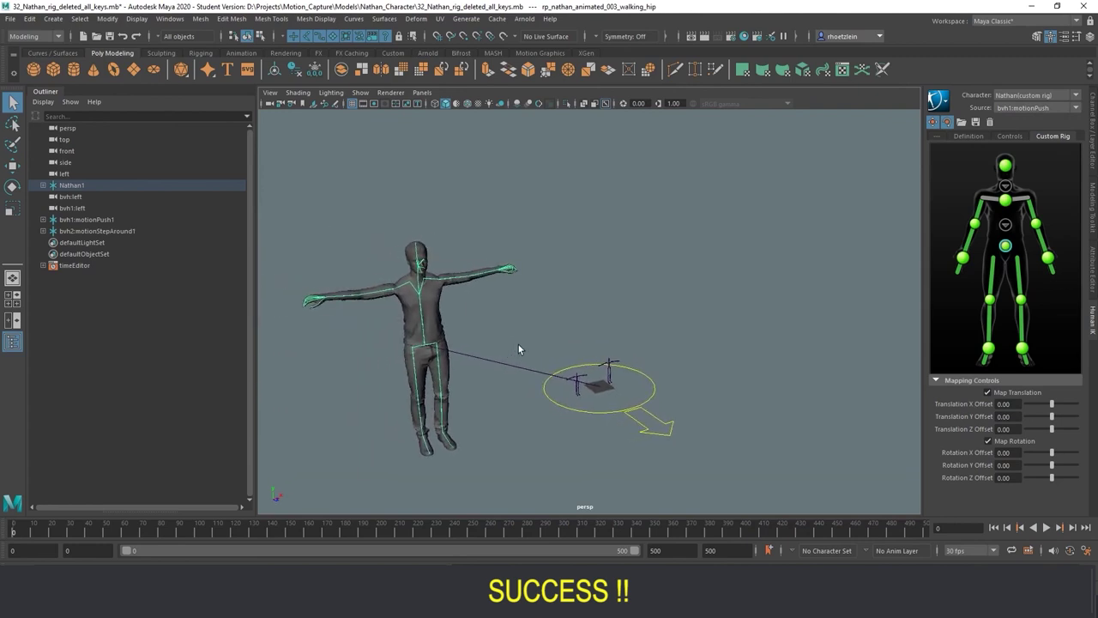
{"action": "middle_click_drag", "start_coordinate": [561, 343], "coordinate": [556, 326], "text": "alt"}
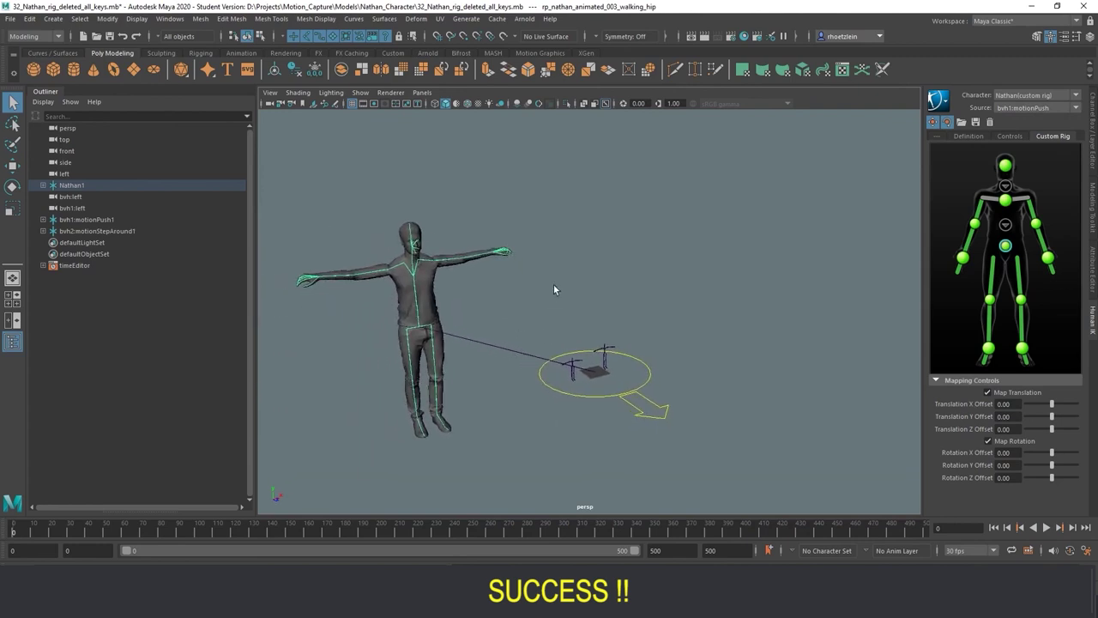
- Choose the bvh1:motionPush source again and replay the push on Nathan from frame 0
{"action": "left_click", "coordinate": [1077, 109]}
{"action": "left_click", "coordinate": [1053, 132]}
{"action": "key", "text": "alt+v"}
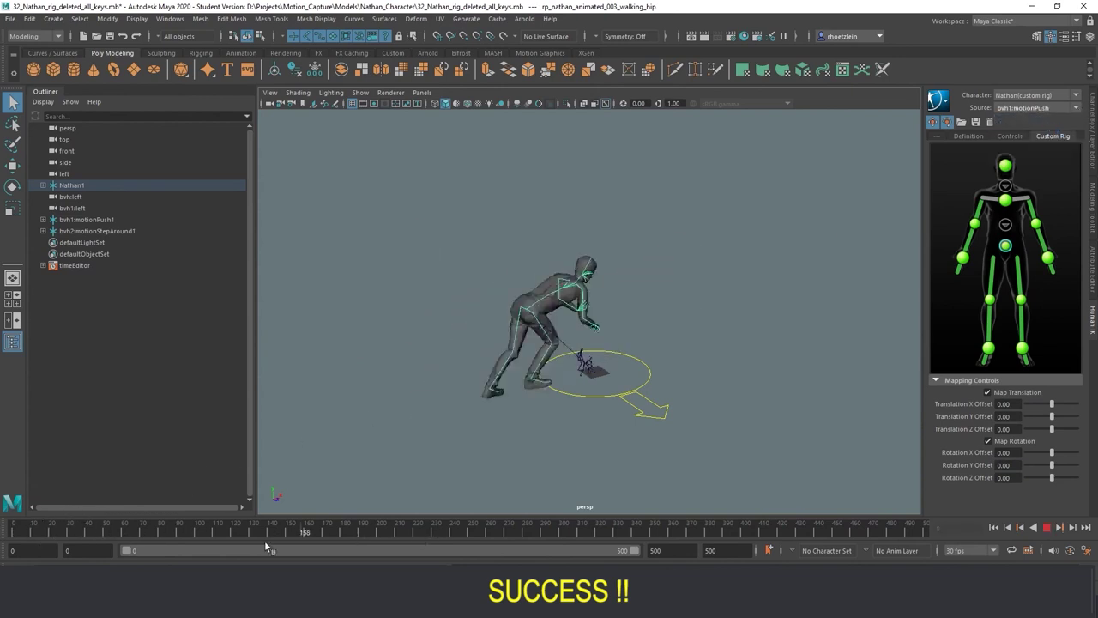
{"action": "key", "text": "alt+v"}
- Change Nathan's HumanIK source back to bvh2:motionStepAround and play and scrub it, returning to frame 0
{"action": "left_click", "coordinate": [1068, 112]}
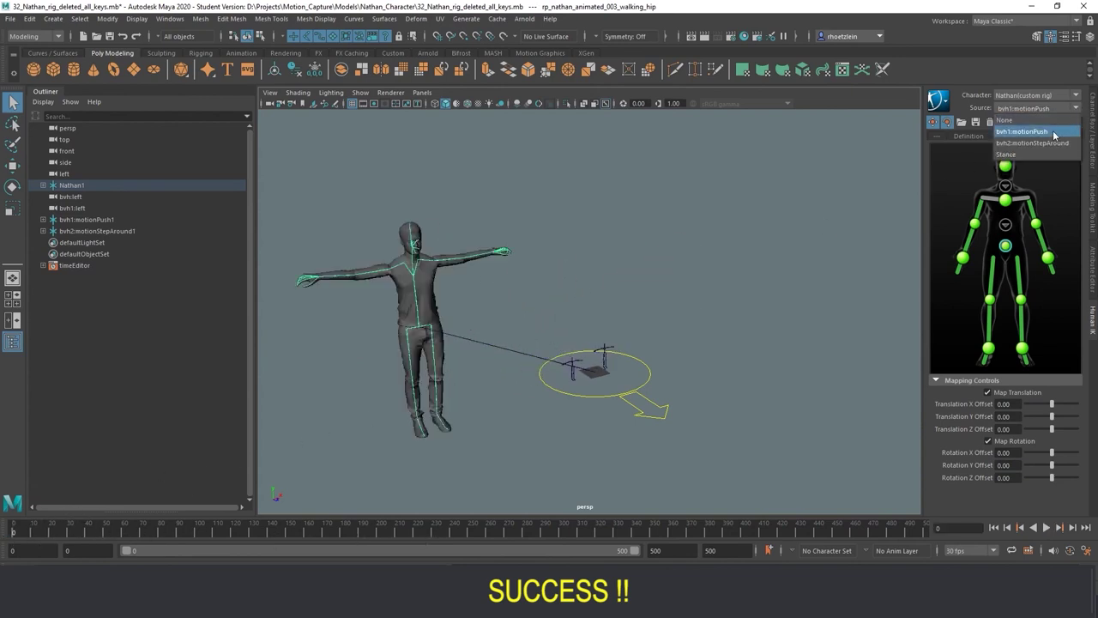
{"action": "left_click", "coordinate": [1034, 153]}
{"action": "key", "text": "alt+v"}
{"action": "mouse_move", "coordinate": [144, 528]}
{"action": "left_mouse_down"}
{"action": "mouse_move", "coordinate": [309, 532]}
{"action": "mouse_move", "coordinate": [10, 545]}
{"action": "mouse_move", "coordinate": [334, 535]}
{"action": "mouse_move", "coordinate": [12, 536]}
{"action": "left_mouse_up"}
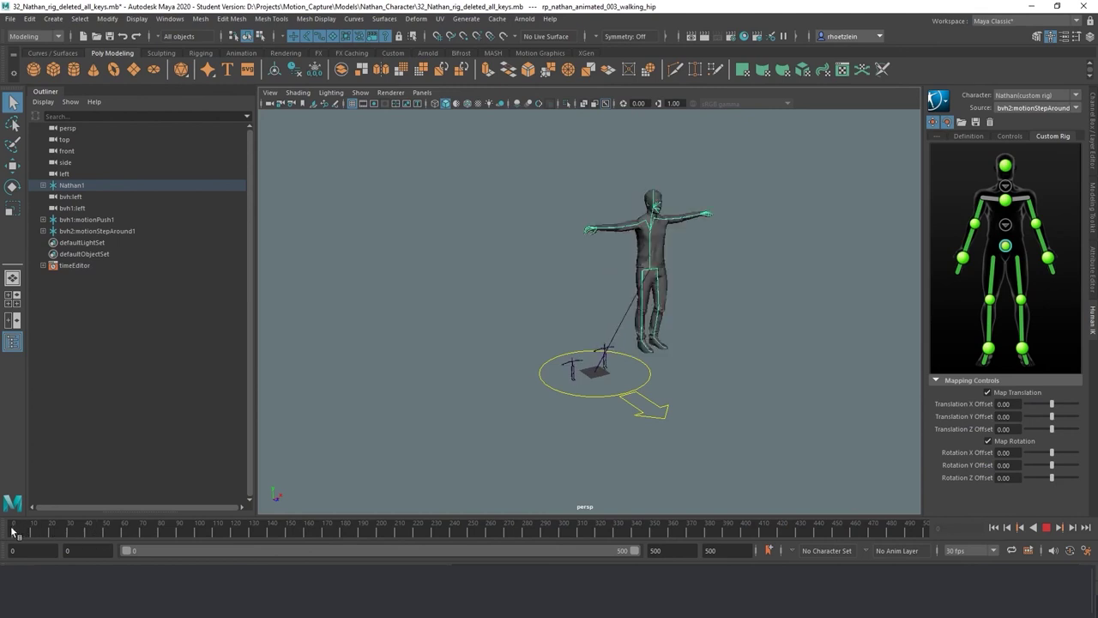
{"action": "key", "text": "alt+v"}
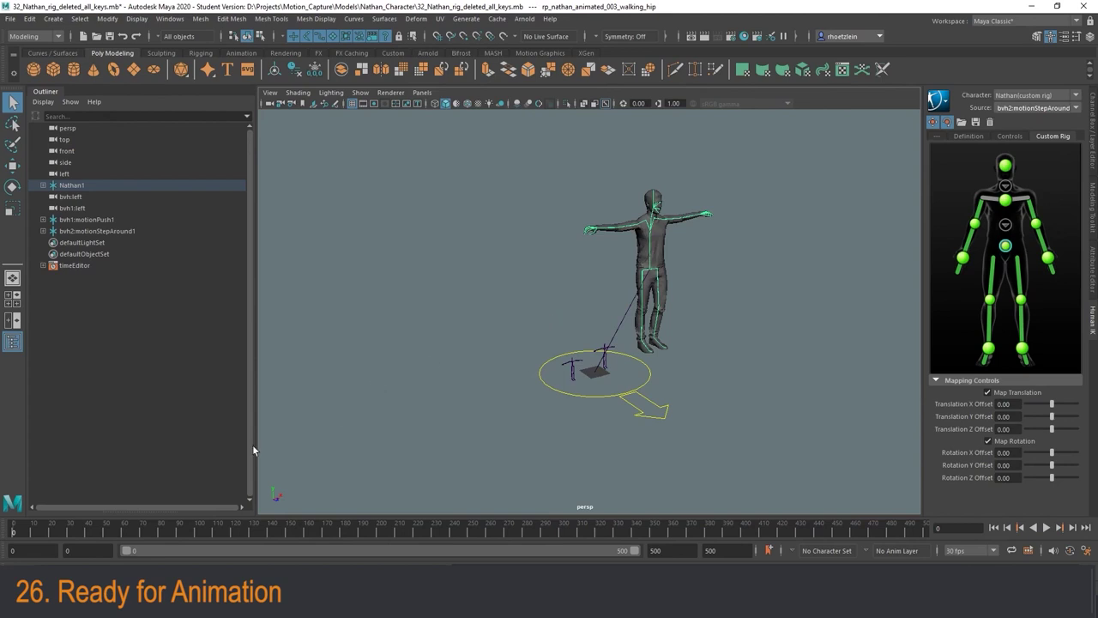
- Play and scrub the step-around motion once more to review the finished retargeting, returning to frame 0
{"action": "key", "text": "alt+v"}
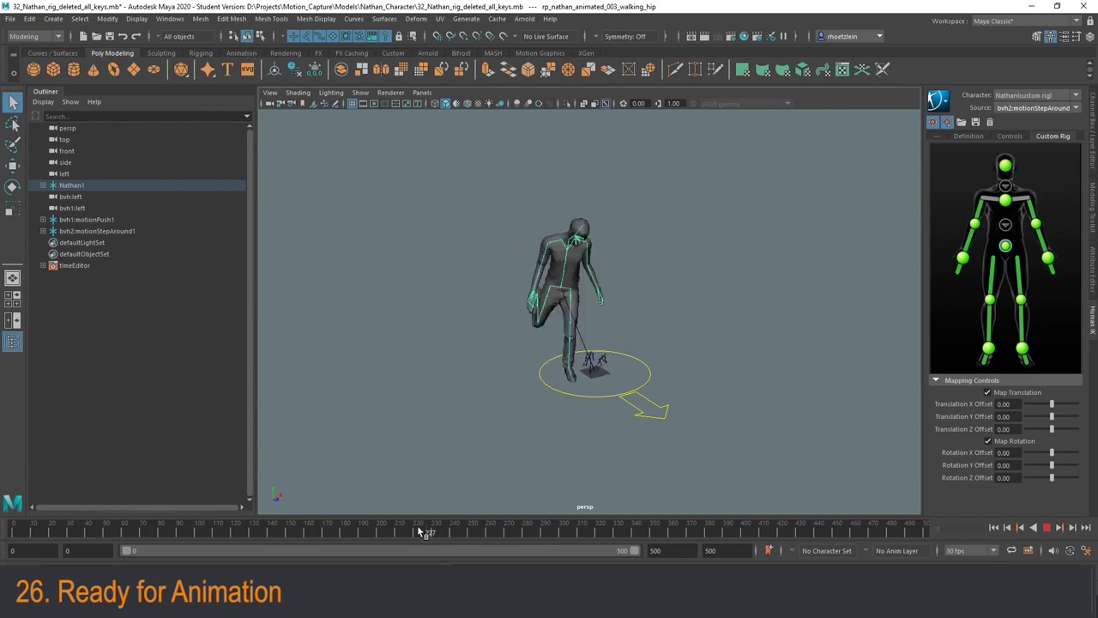
{"action": "left_click_drag", "start_coordinate": [417, 524], "coordinate": [12, 529]}
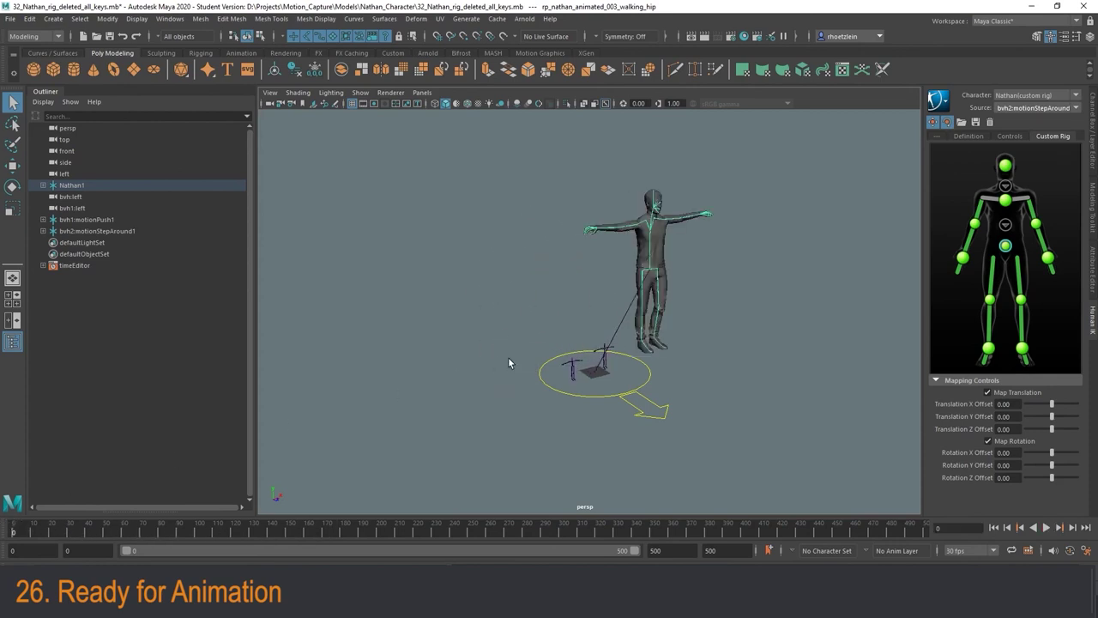
{"action": "middle_click_drag", "start_coordinate": [545, 290], "coordinate": [532, 313], "text": "alt"}
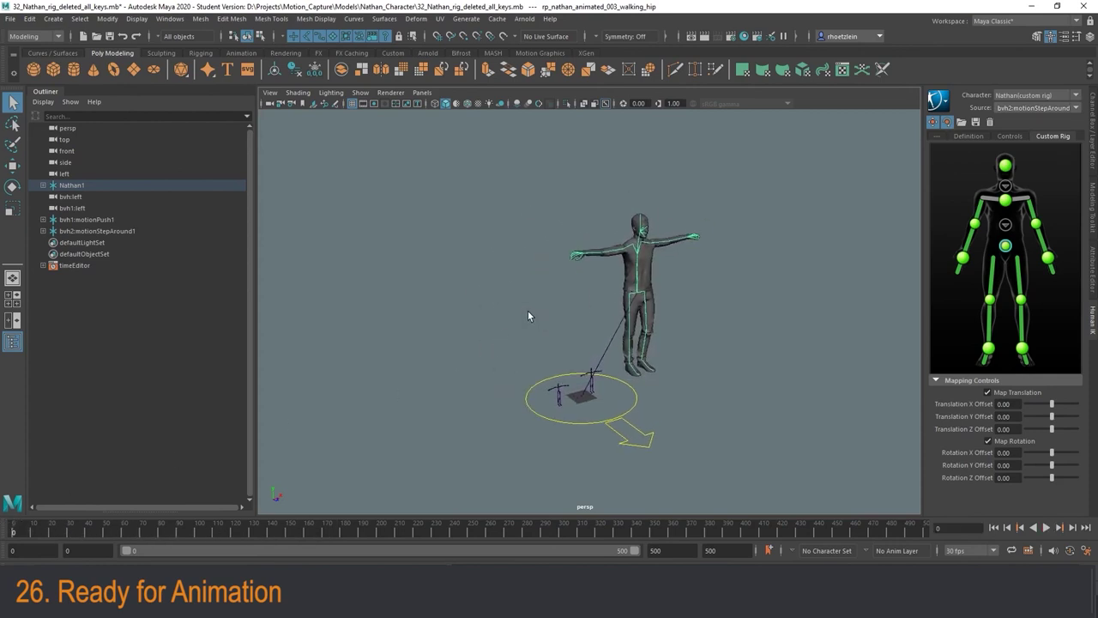
{"action": "left_click_drag", "start_coordinate": [86, 529], "coordinate": [12, 529]}
- Turn off X-Ray Joints and turn on Hardware Texturing for the perspective view
{"action": "left_click", "coordinate": [298, 93]}
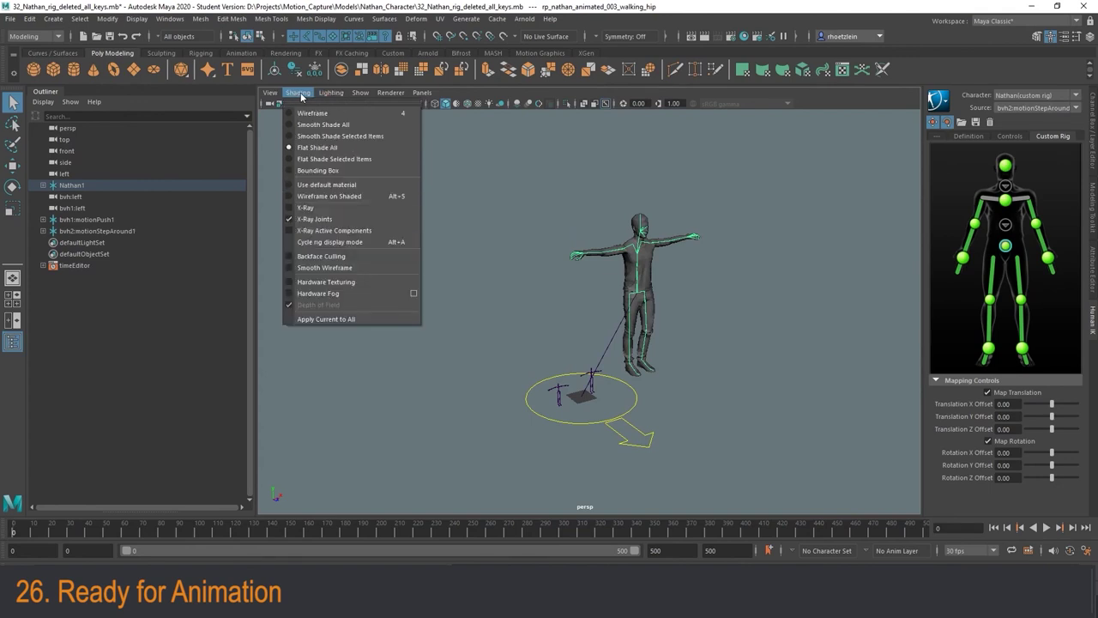
{"action": "left_click", "coordinate": [290, 218]}
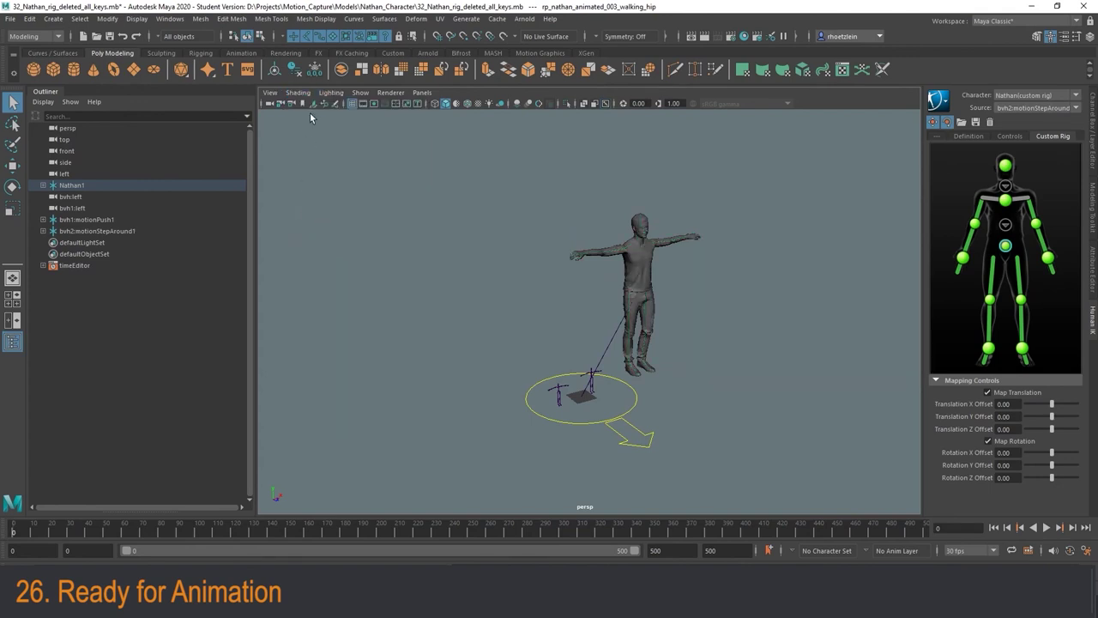
{"action": "left_click", "coordinate": [298, 92]}
{"action": "left_click", "coordinate": [295, 281]}
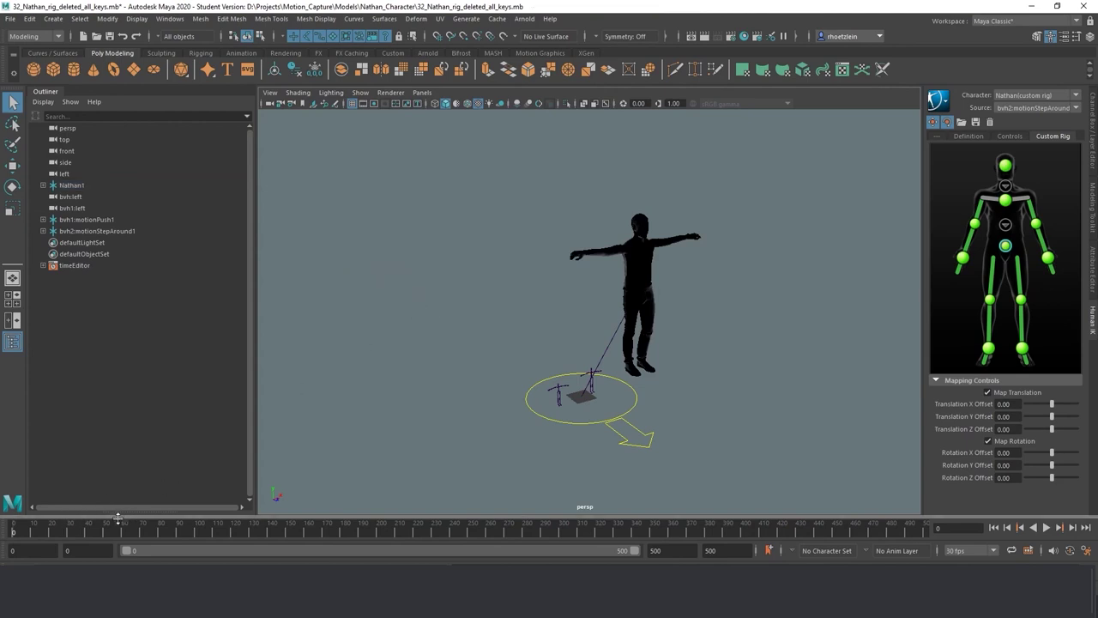
- Play and scrub the step-around motion on the textured Nathan to review his movement, returning to frame 0
{"action": "left_click", "coordinate": [68, 531]}
{"action": "left_click_drag", "start_coordinate": [40, 529], "coordinate": [115, 536]}
{"action": "key", "text": "alt+v"}
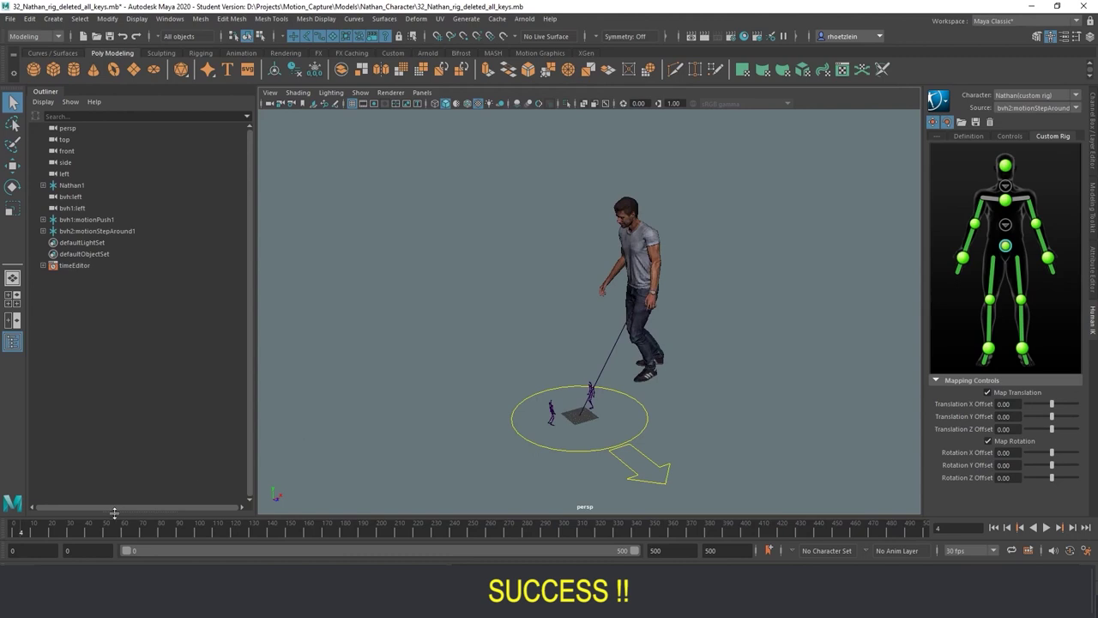
{"action": "key", "text": "alt+v"}
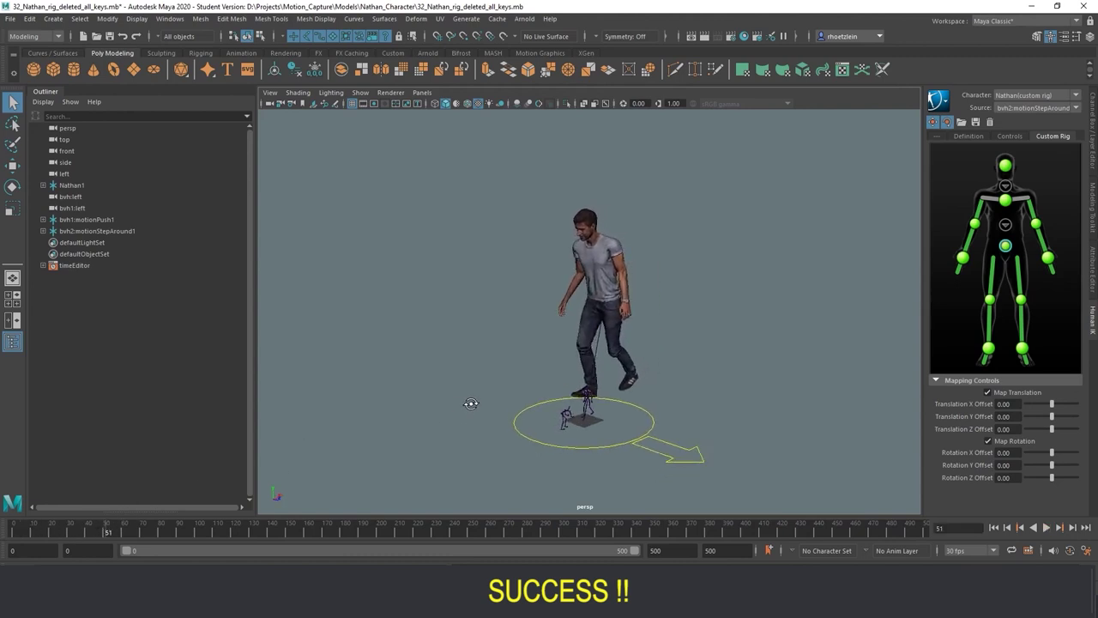
{"action": "left_click_drag", "start_coordinate": [38, 532], "coordinate": [7, 537]}
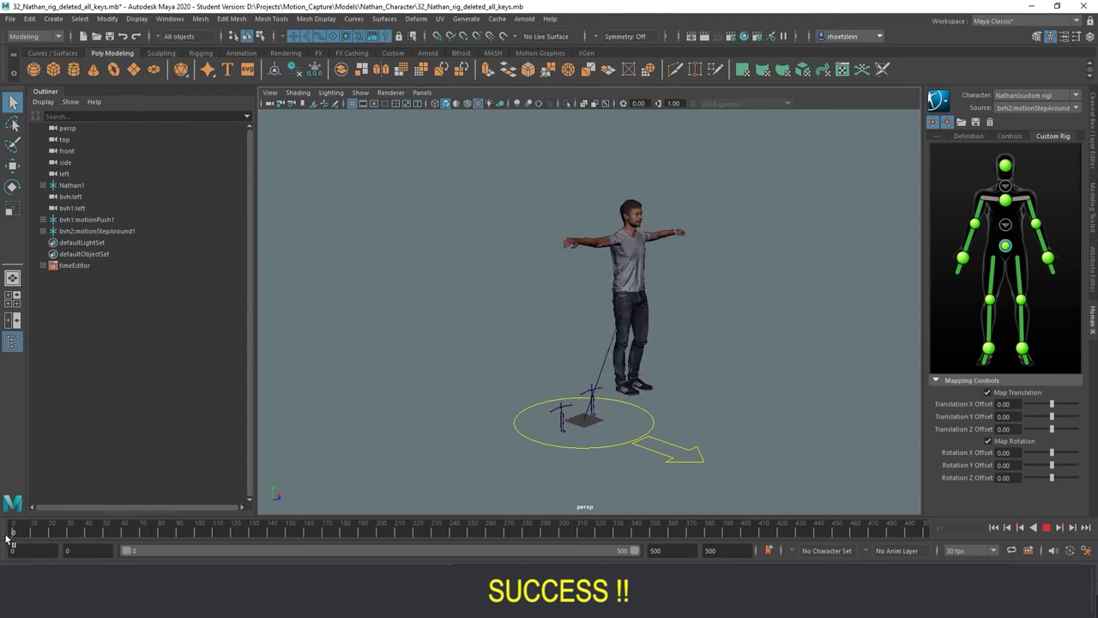
{"action": "key", "text": "alt+v"}
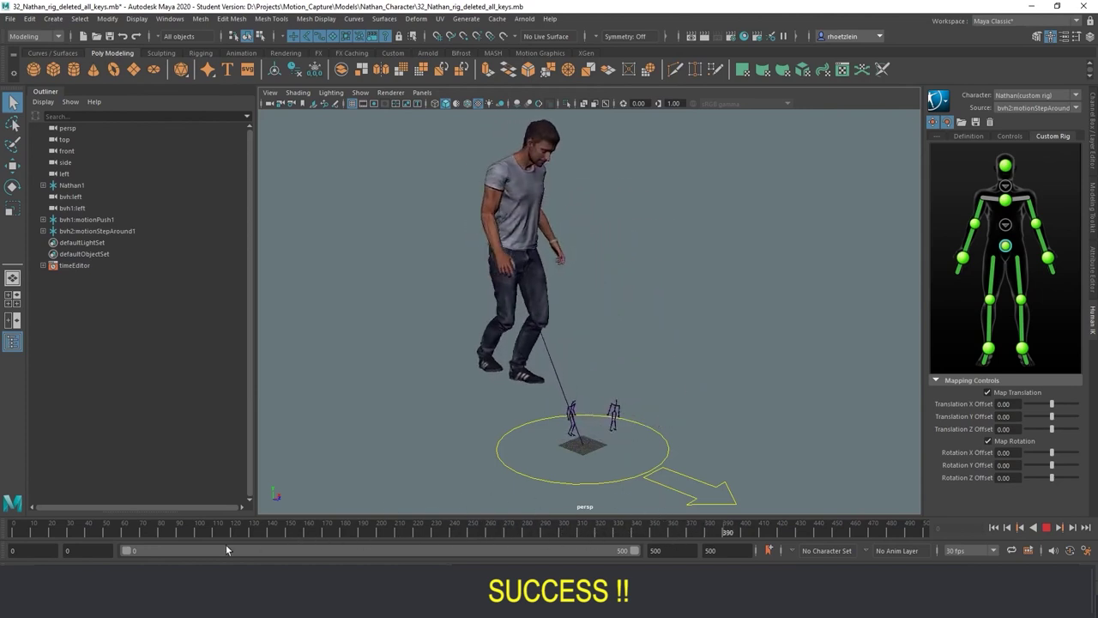
{"action": "left_click", "coordinate": [370, 531]}
{"action": "left_click_drag", "start_coordinate": [371, 531], "coordinate": [3, 541]}
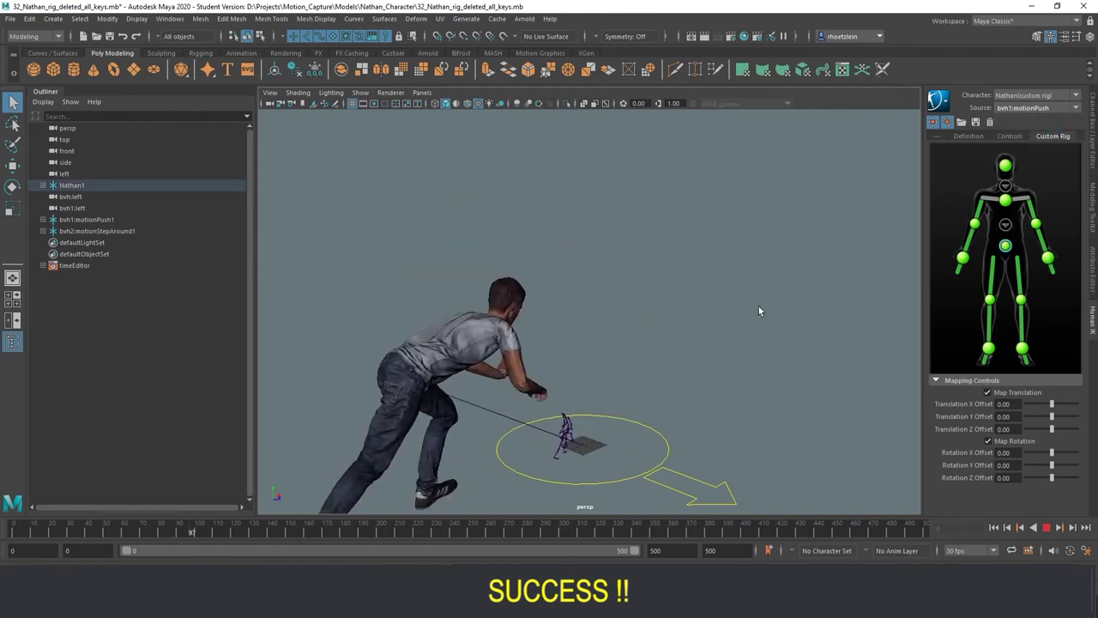
- Play and scrub the bvh1:motionPush motion on the textured Nathan, examining the push from several sides
{"action": "left_click_drag", "start_coordinate": [555, 392], "coordinate": [468, 396], "text": "alt"}
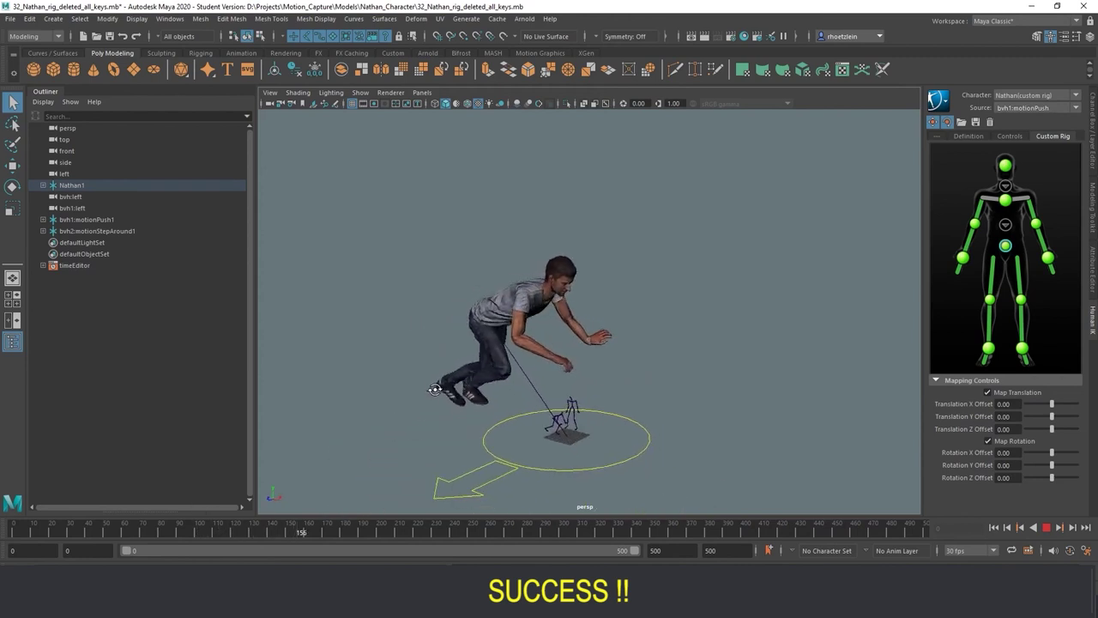
{"action": "left_click", "coordinate": [123, 531]}
{"action": "mouse_move", "coordinate": [123, 531]}
{"action": "left_mouse_down"}
{"action": "mouse_move", "coordinate": [468, 526]}
{"action": "mouse_move", "coordinate": [37, 544]}
{"action": "left_mouse_up"}
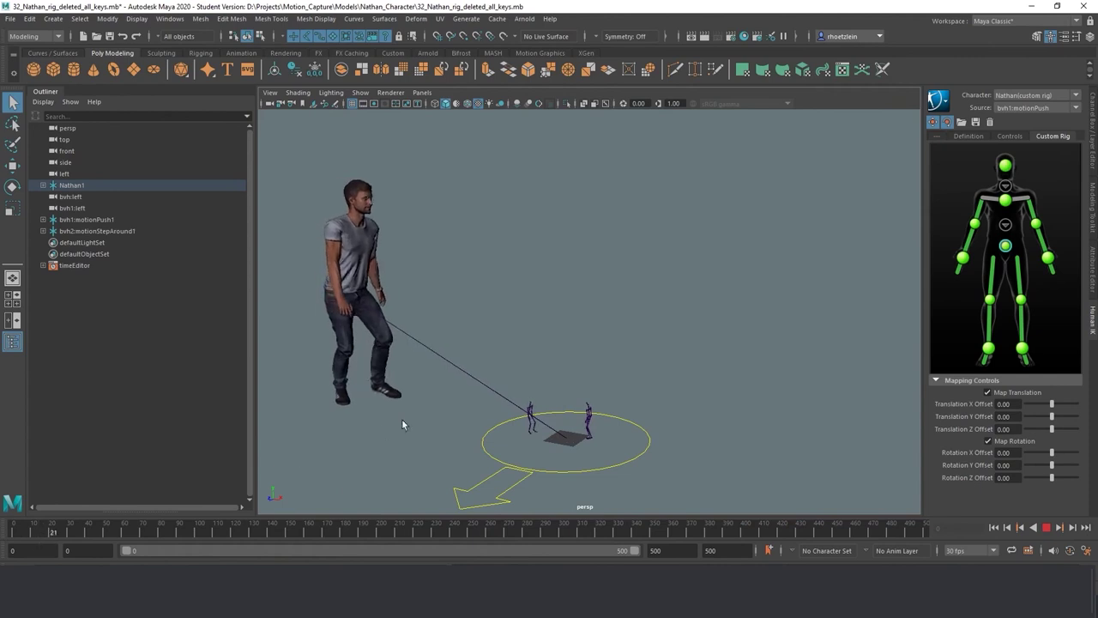
{"action": "left_click_drag", "start_coordinate": [457, 379], "coordinate": [539, 380], "text": "alt"}
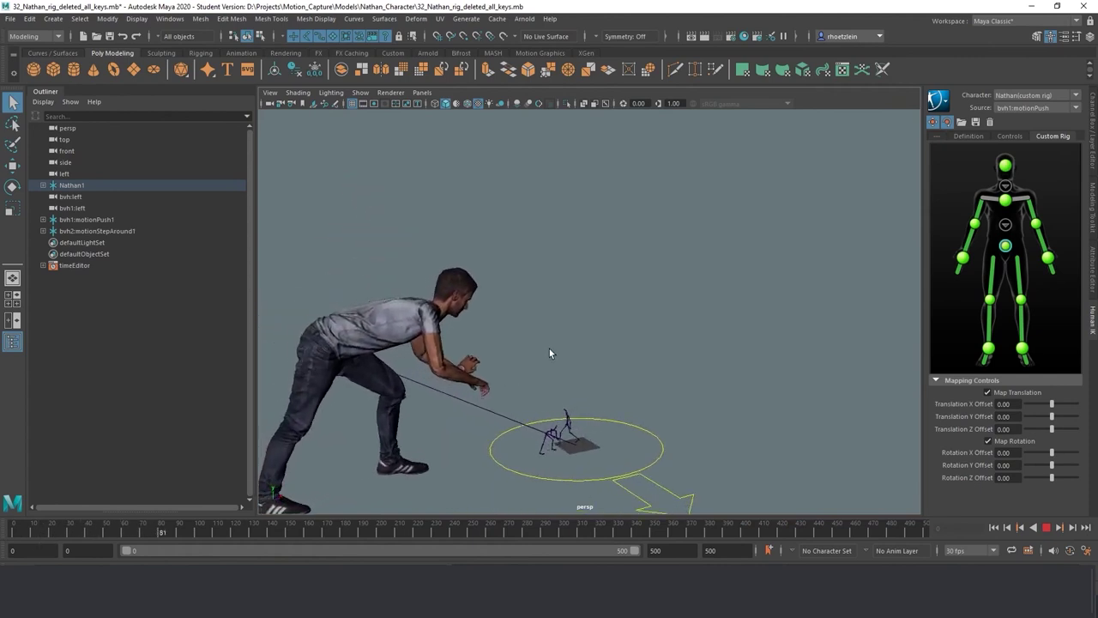
{"action": "middle_click_drag", "start_coordinate": [606, 329], "coordinate": [618, 314], "text": "alt"}
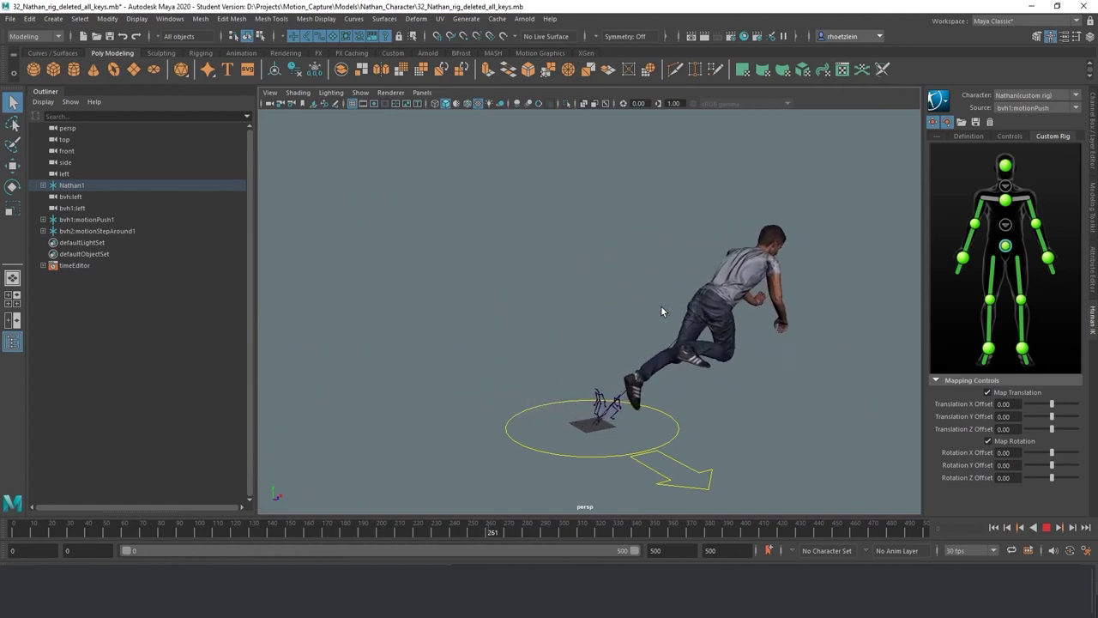
{"action": "middle_click_drag", "start_coordinate": [623, 314], "coordinate": [575, 289], "text": "alt"}
{"action": "scroll", "coordinate": [564, 279], "scroll_direction": "down", "scroll_amount": 2}
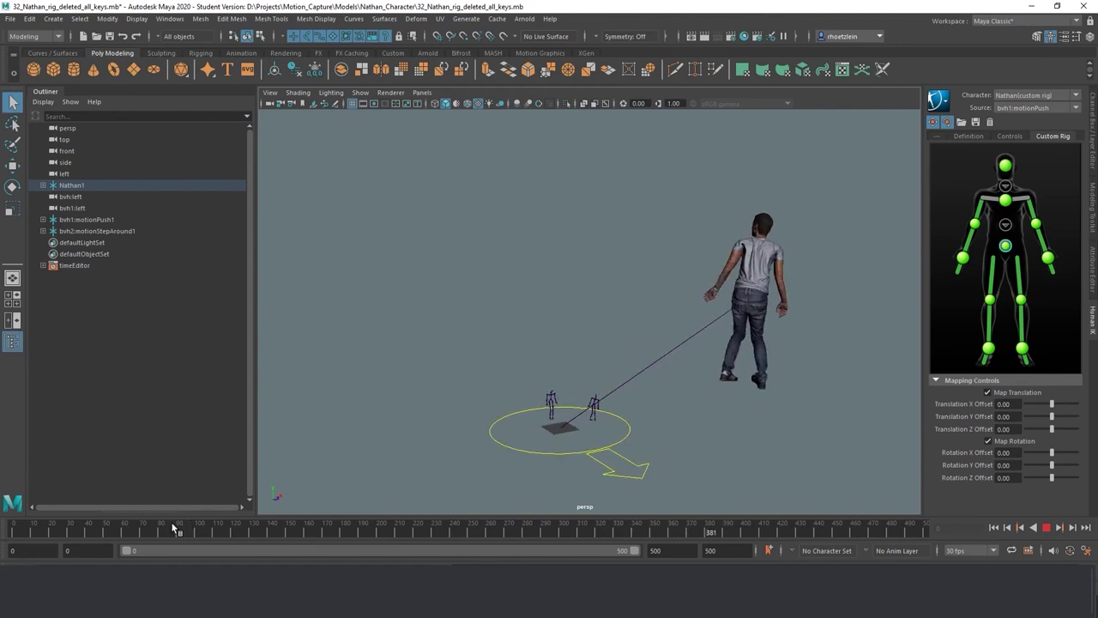